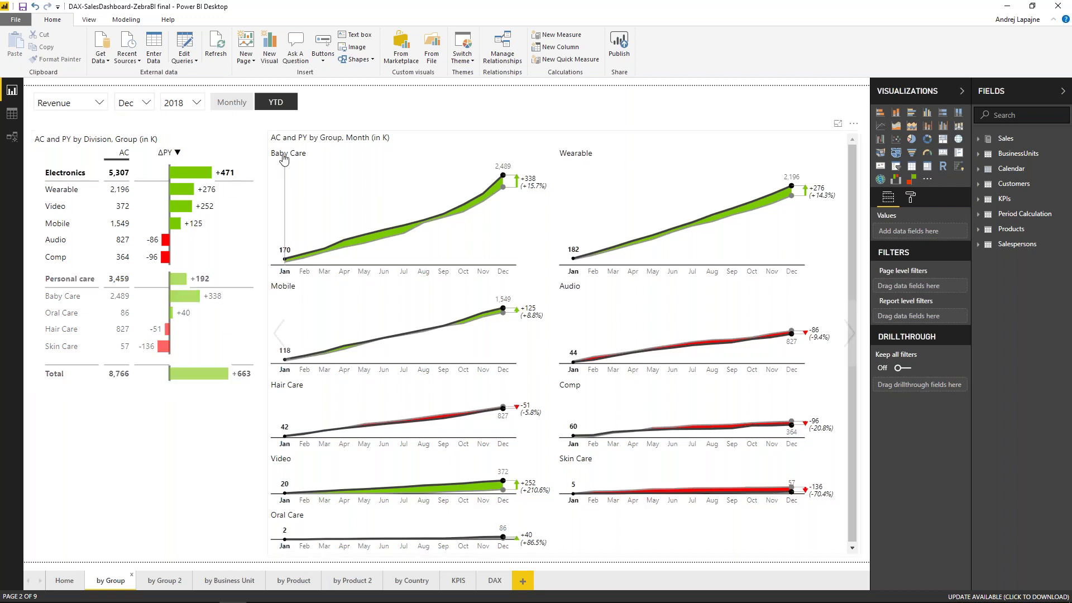
Inspect the field assignments of the division and group variance table and the monthly chart by group.
left_click(233, 141)
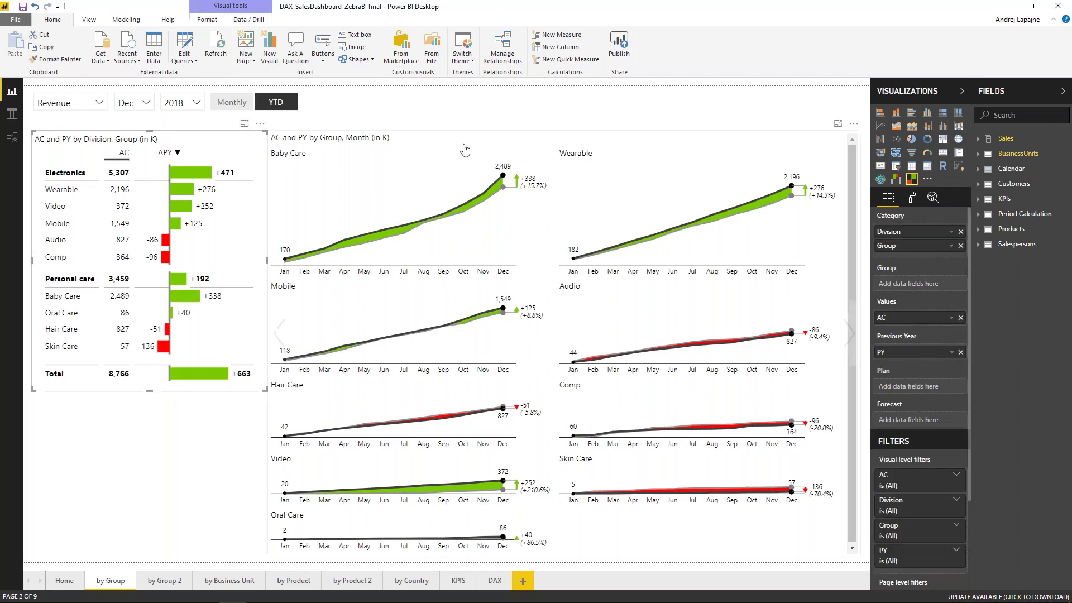
left_click(483, 143)
left_click(264, 140)
left_click(282, 142)
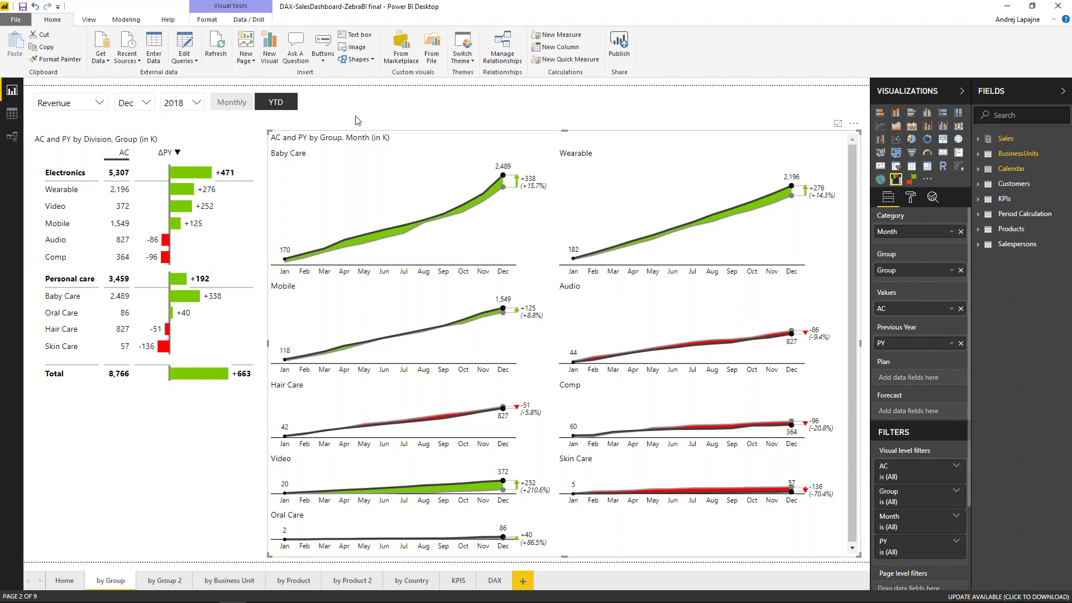
Compare October with December by switching the month filter to Oct and back to Dec.
left_click(147, 103)
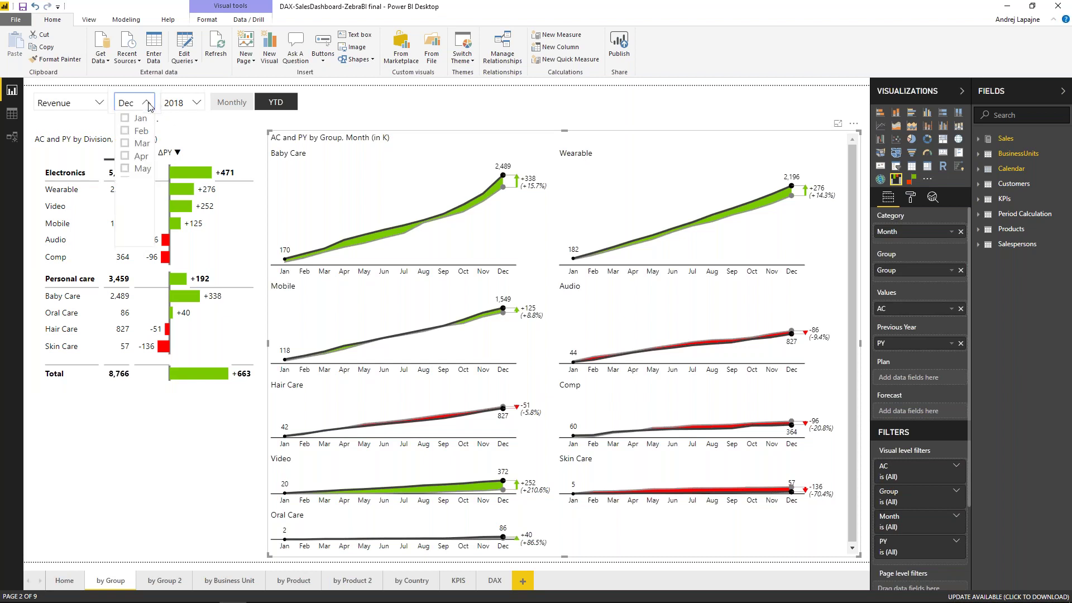
left_click(126, 233)
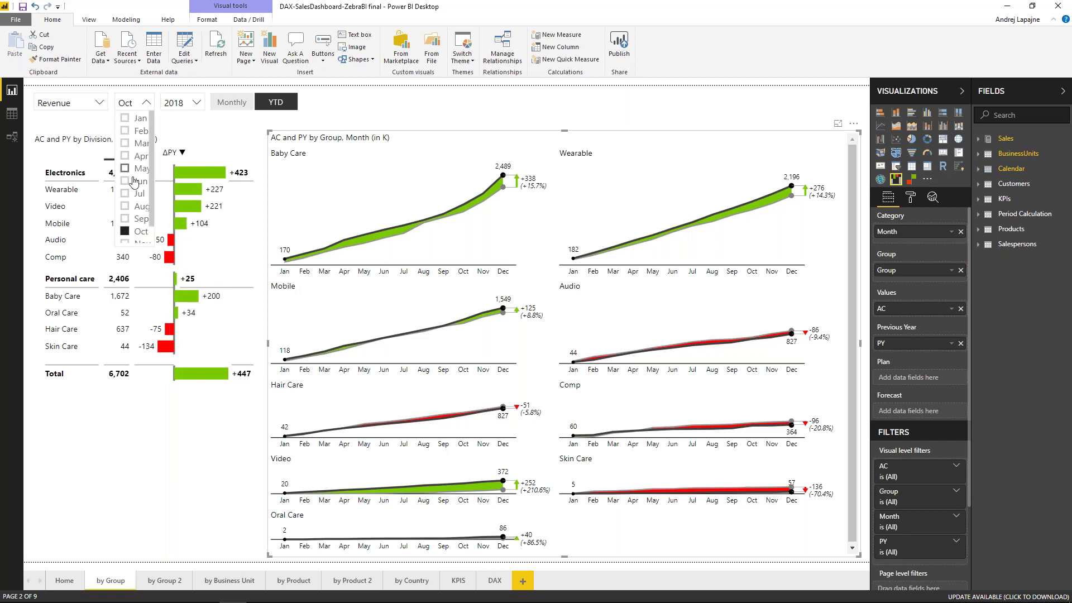
scroll(134, 182, "down", 1)
left_click(129, 238)
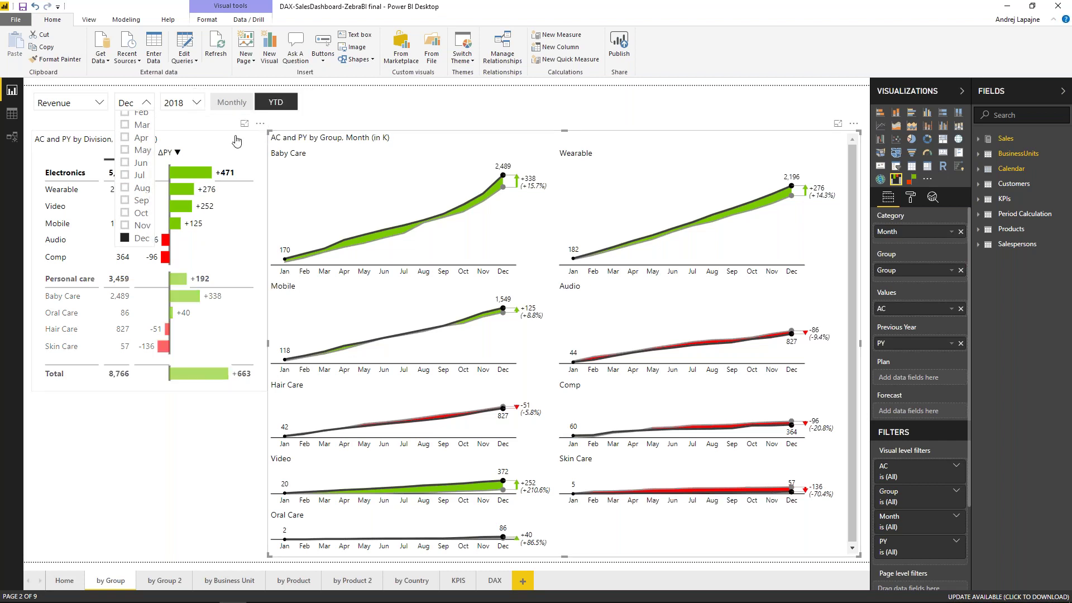
left_click(360, 121)
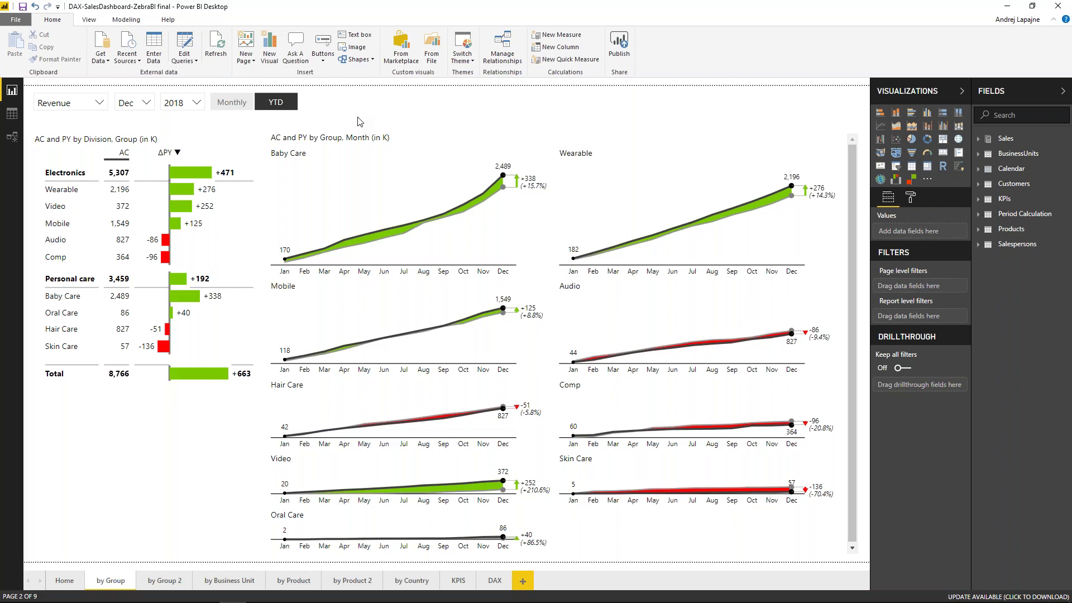
Compare the Monthly and YTD calculations on the by Group page, finishing on YTD.
left_click(237, 102)
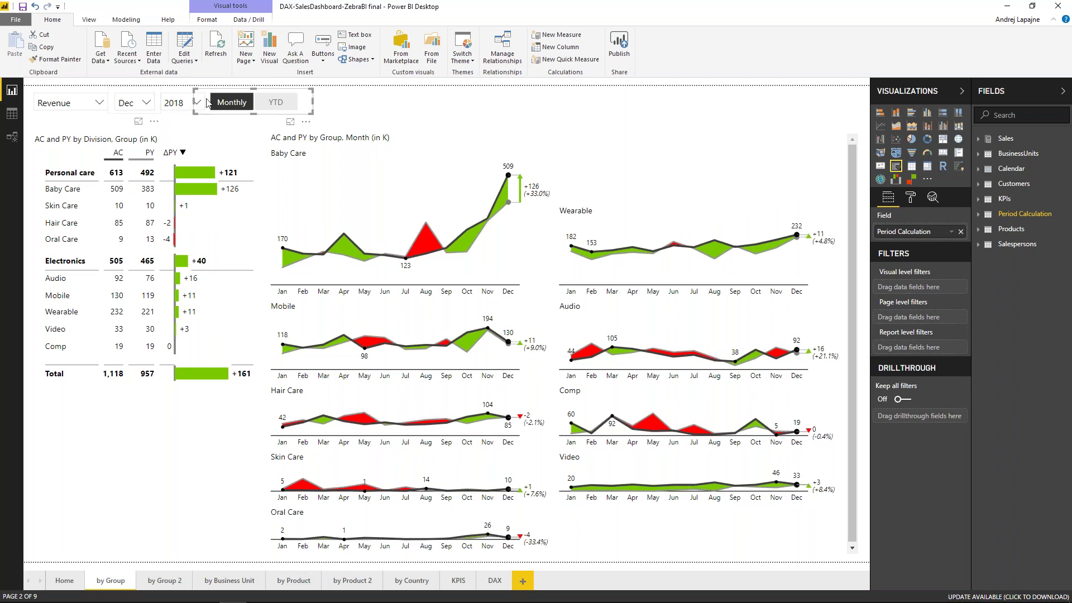
left_click(241, 103)
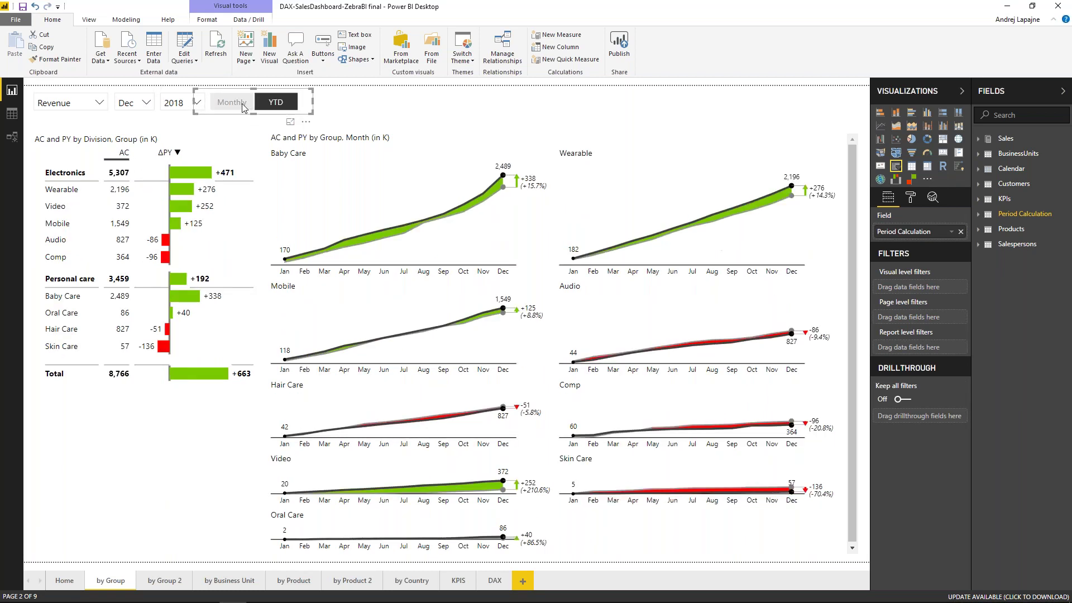
left_click(242, 103)
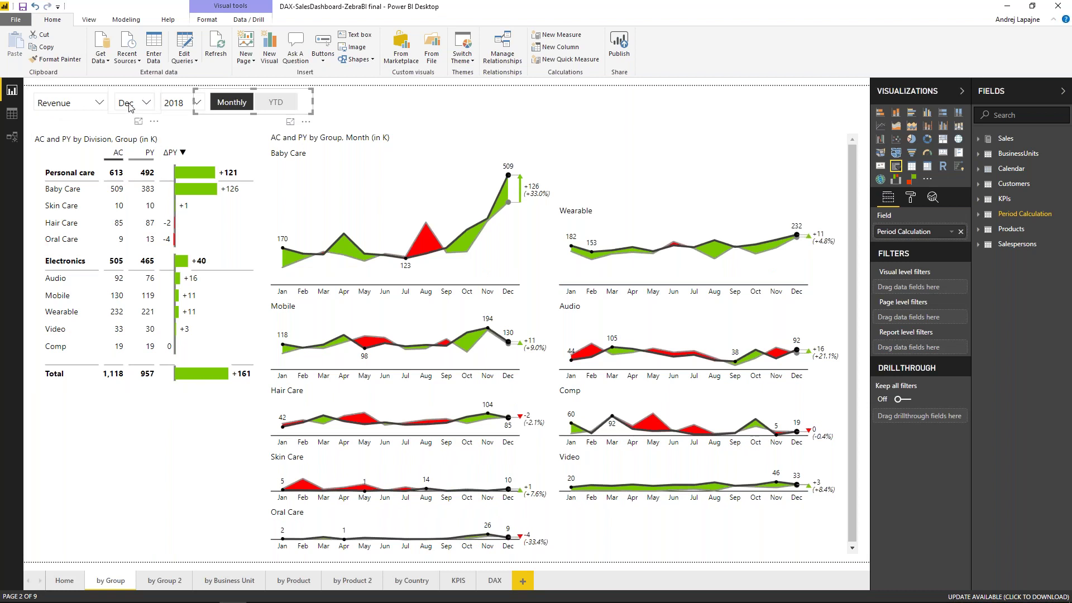
left_click(273, 104)
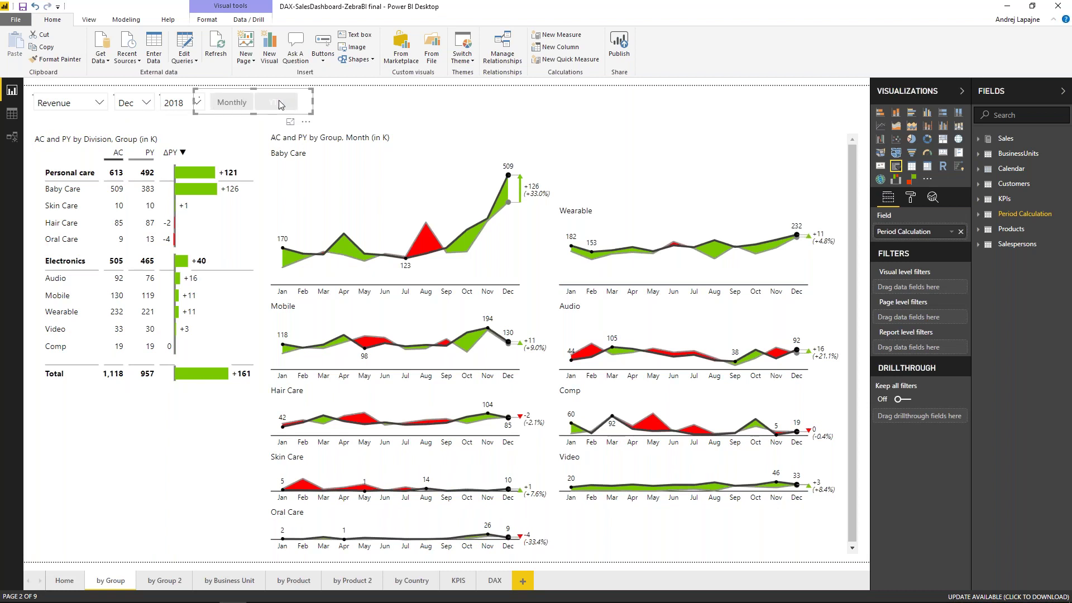
Examine the YTD details of Baby Care in December and the Electronics variance against the previous year.
mouse_move(505, 223)
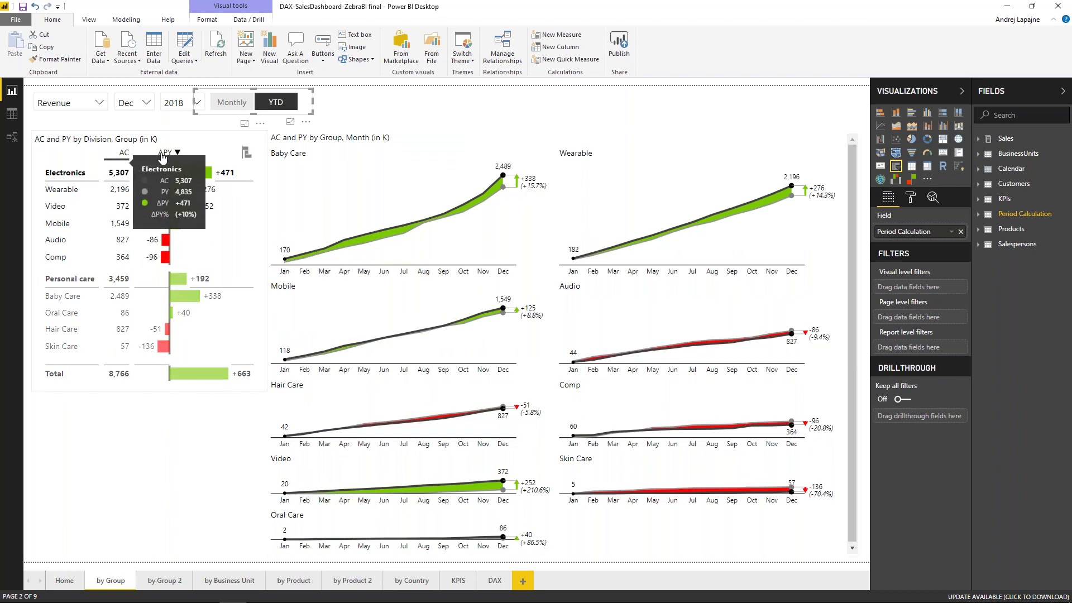
left_click(193, 172)
left_click(288, 260)
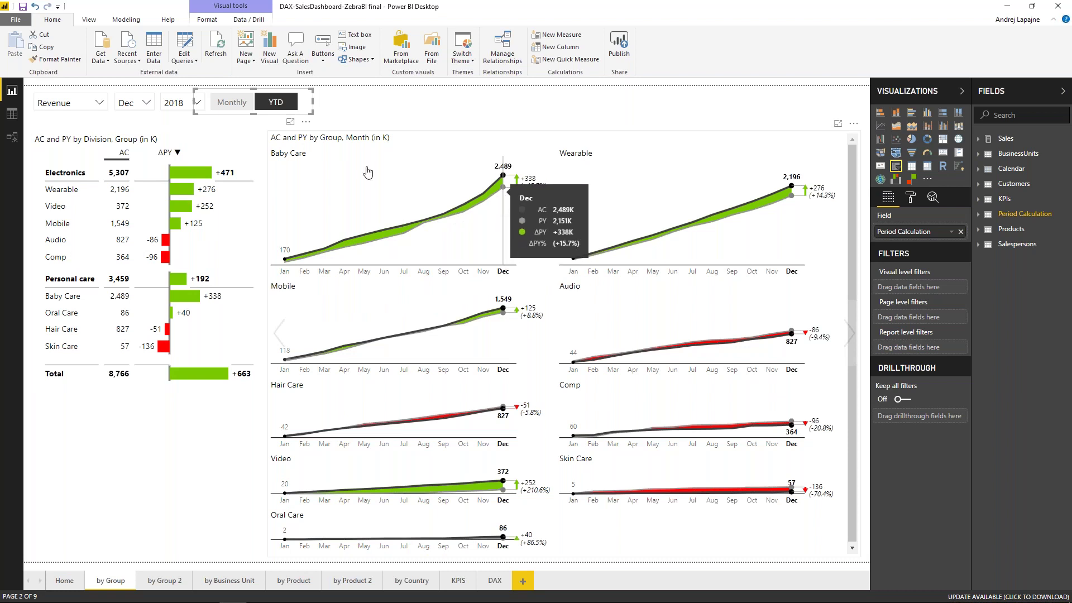
Examine Baby Care's December variance under the Monthly calculation and again under YTD.
left_click(230, 104)
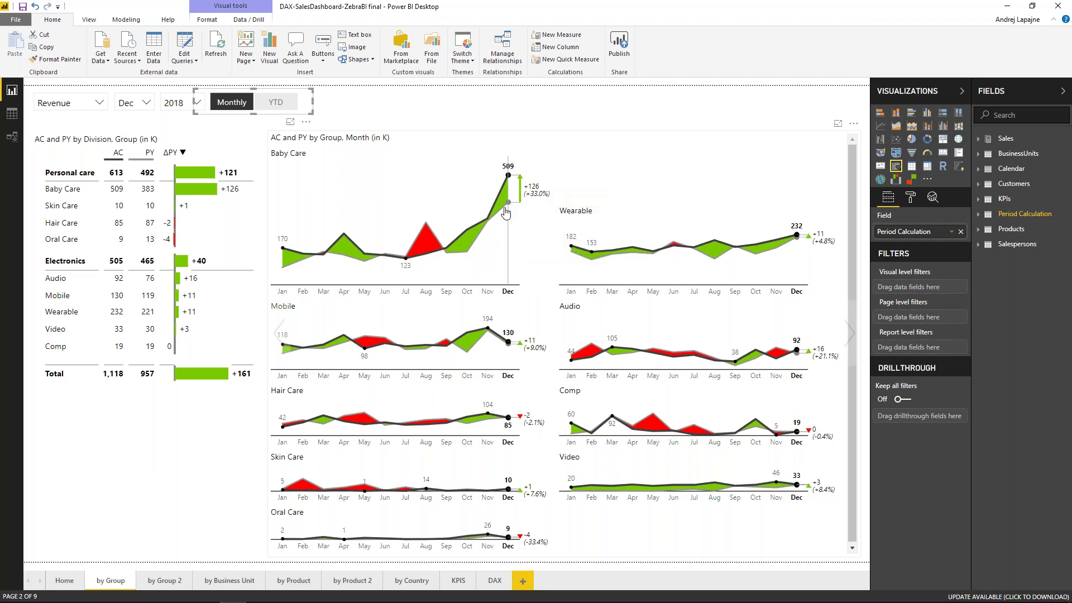
mouse_move(506, 212)
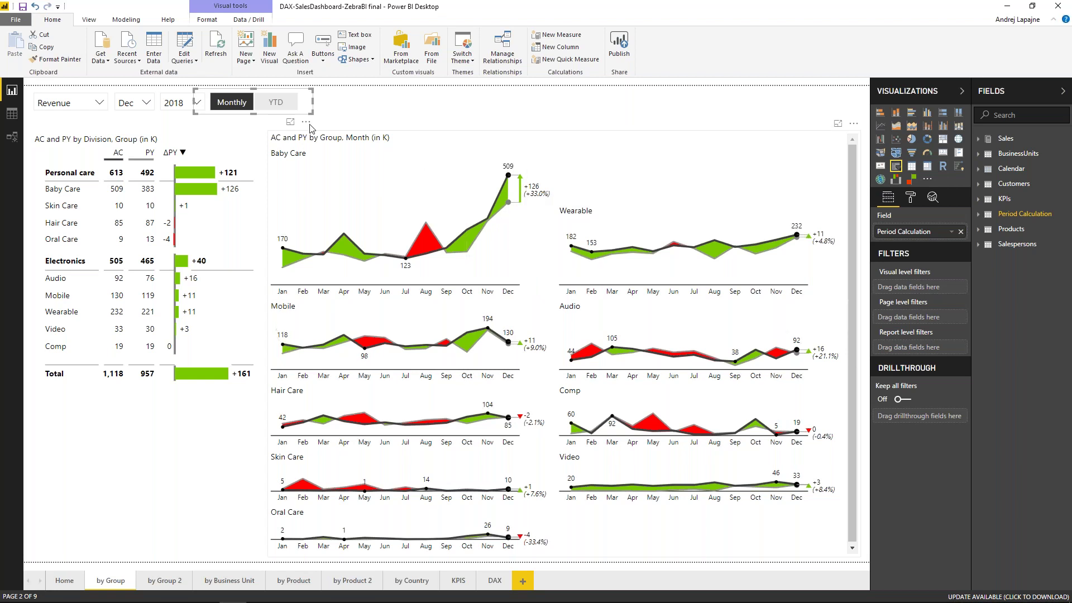
left_click(284, 106)
mouse_move(517, 192)
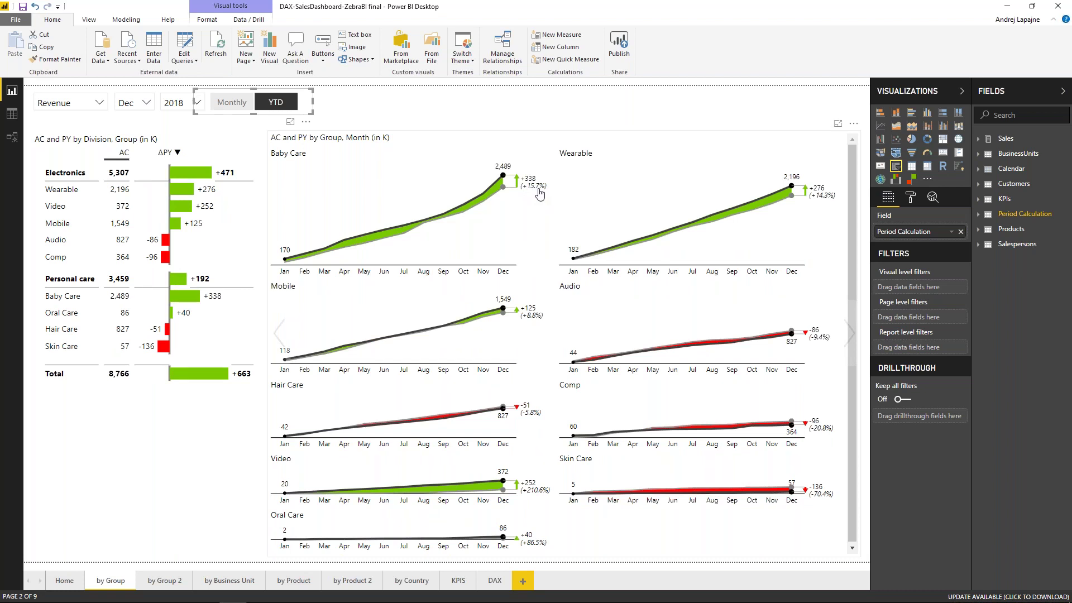
left_click(180, 191)
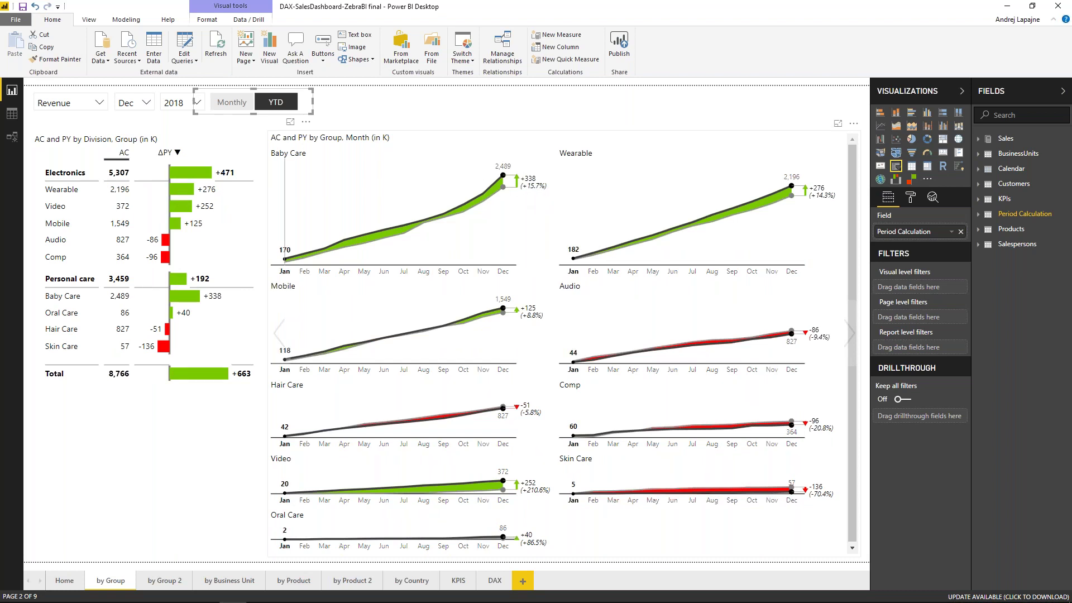
Review the charts for Cost and Gross Profit, return the measure to Revenue, and select the monthly chart by group.
left_click(103, 105)
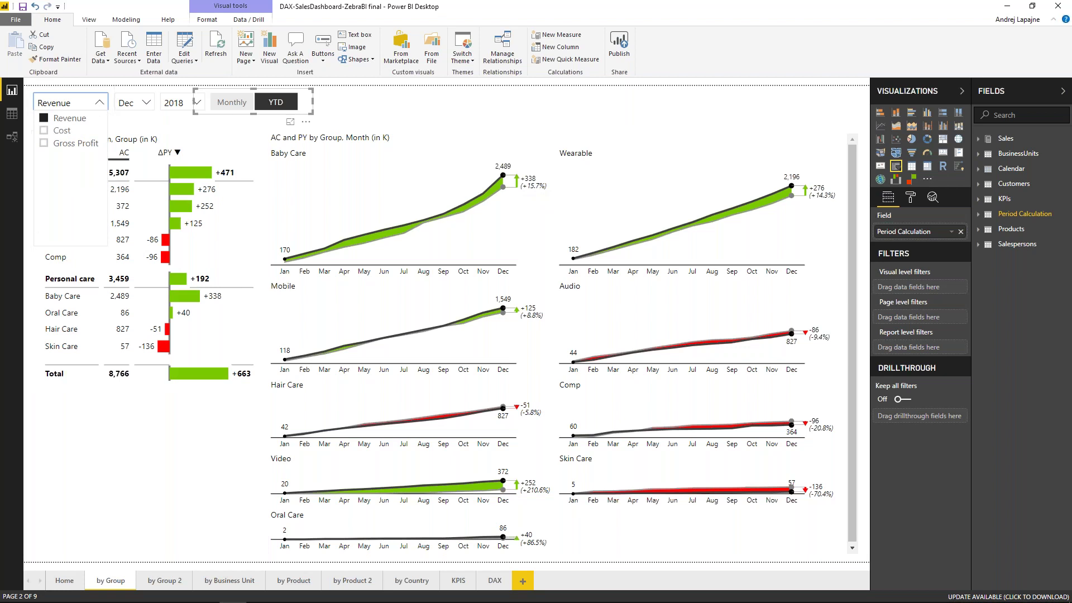
mouse_move(418, 180)
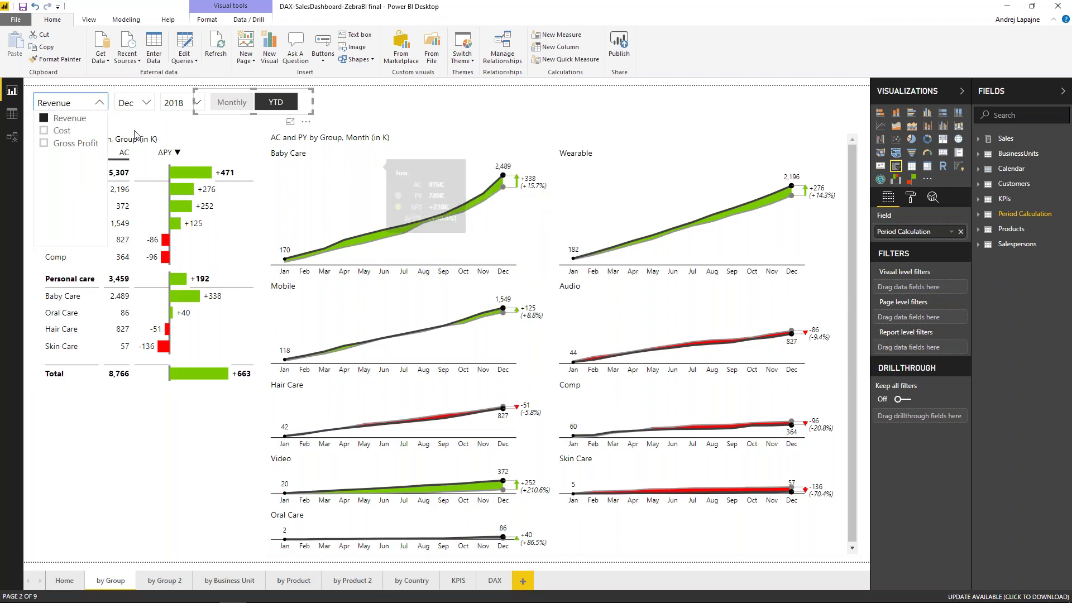
left_click(44, 131)
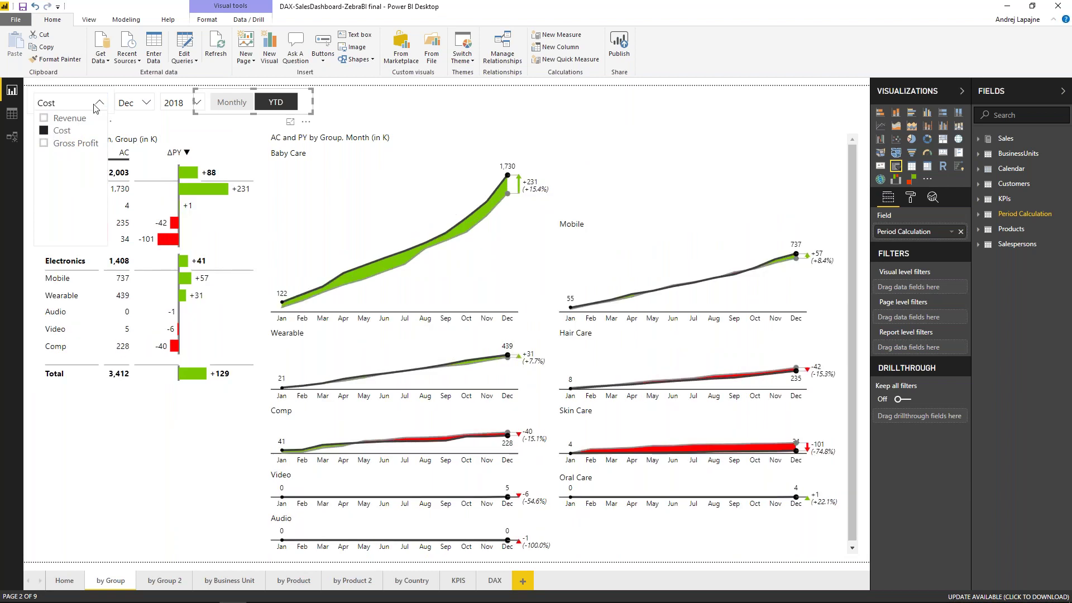
left_click(61, 144)
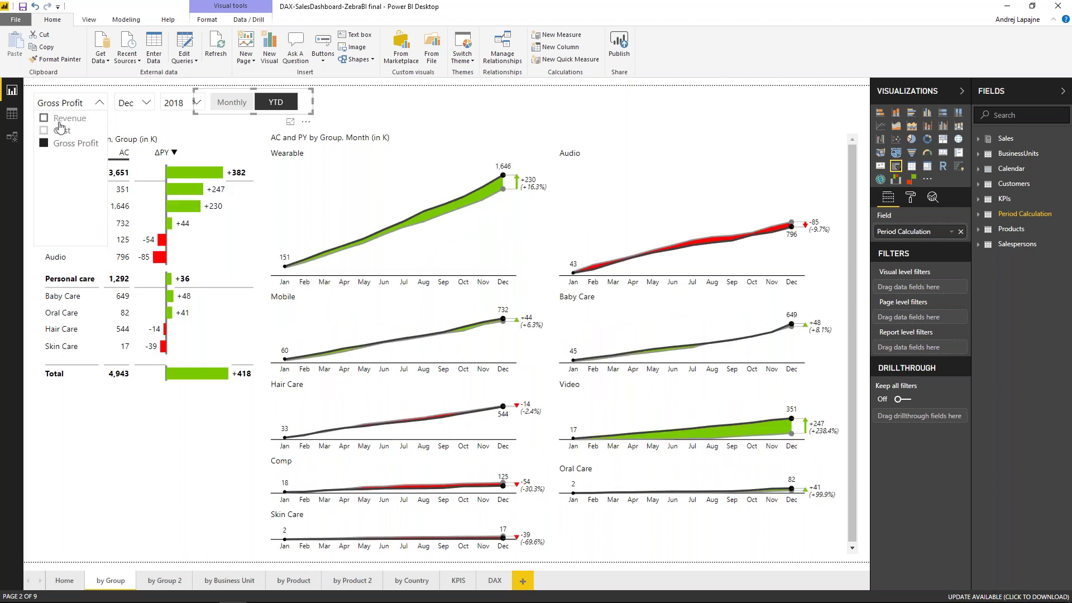
left_click(61, 119)
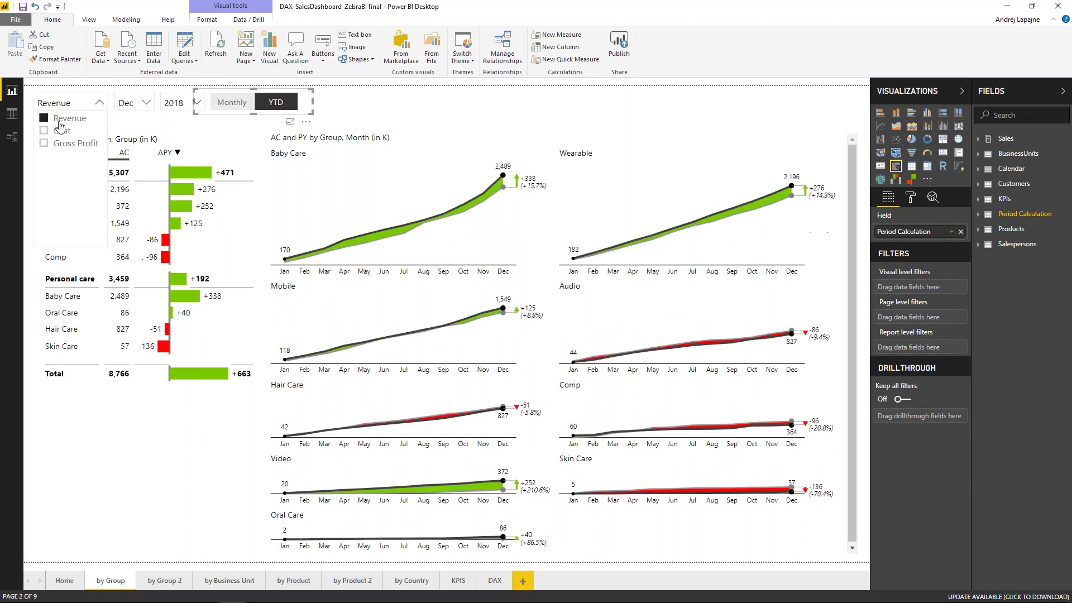
left_click(362, 134)
left_click(362, 134)
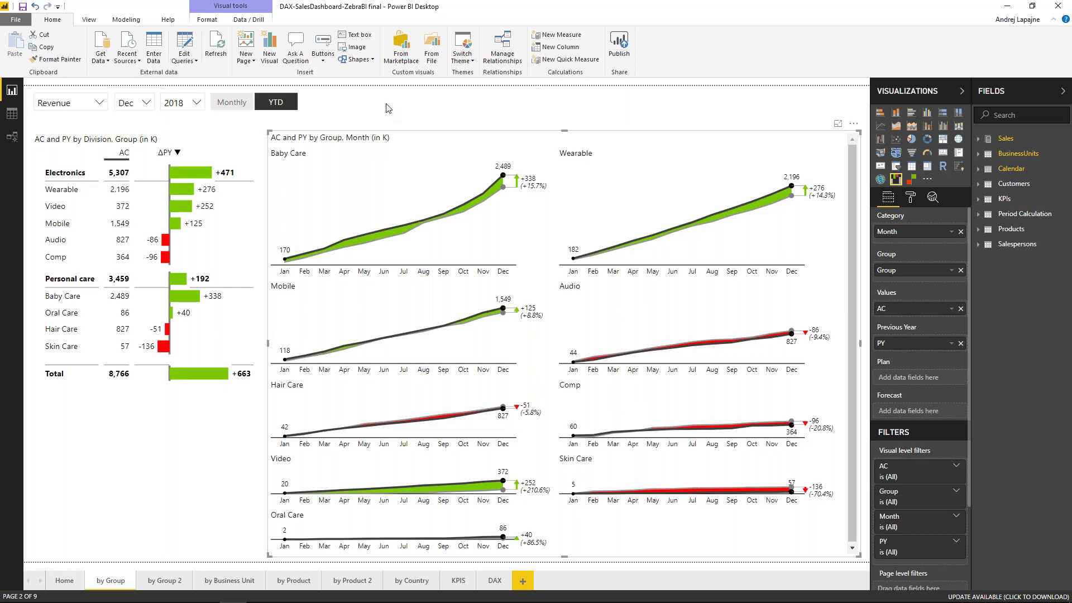
Open the by Group 2 page, cross-filter the monthly chart by Mobile and Audio, and clear the selection.
left_click(167, 580)
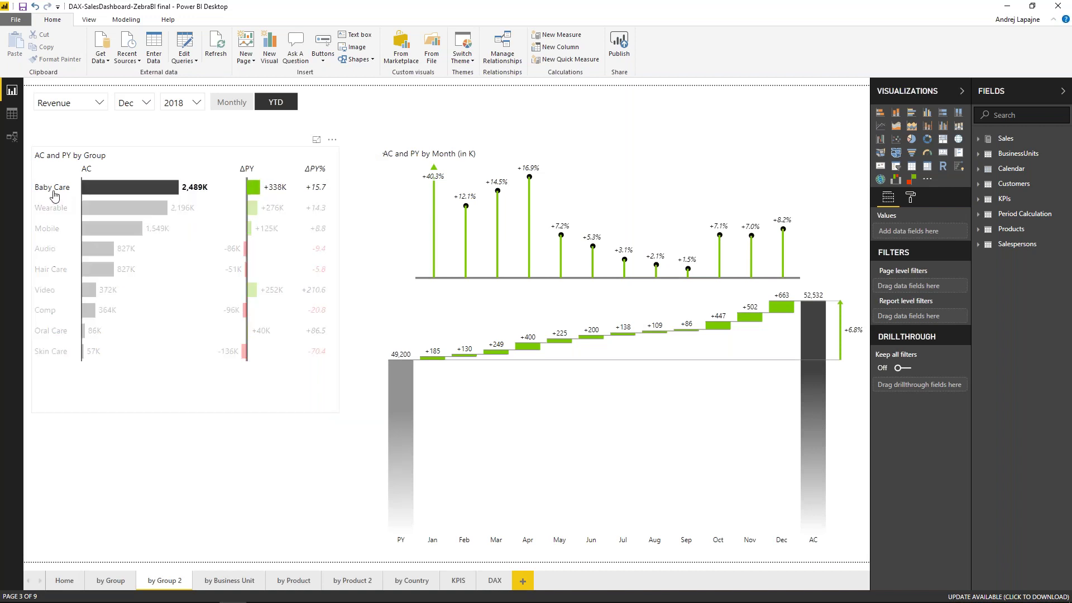
left_click(52, 231)
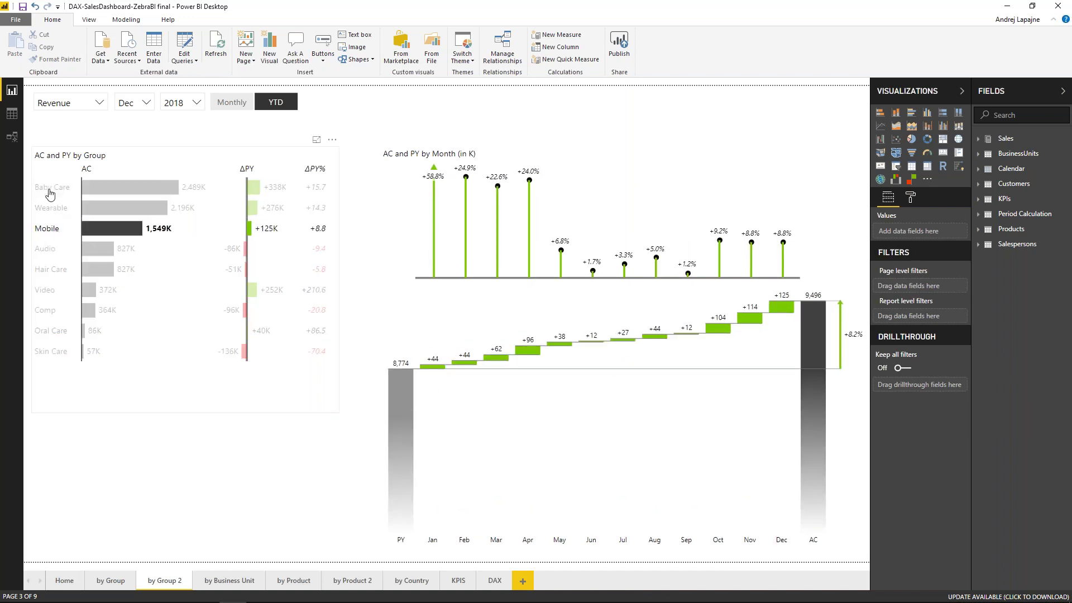
left_click(47, 253)
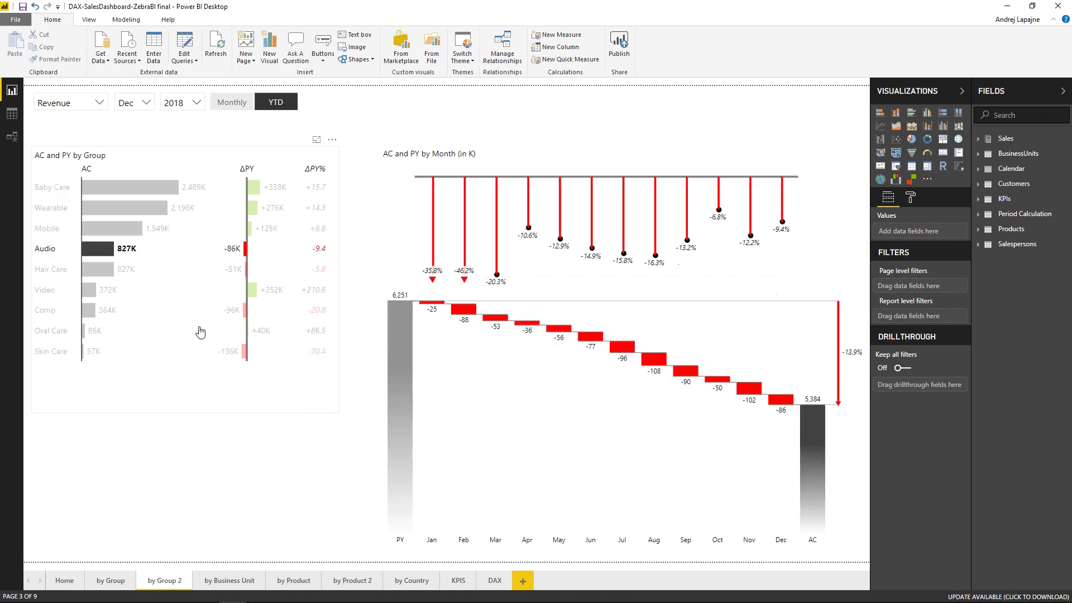
left_click(520, 290)
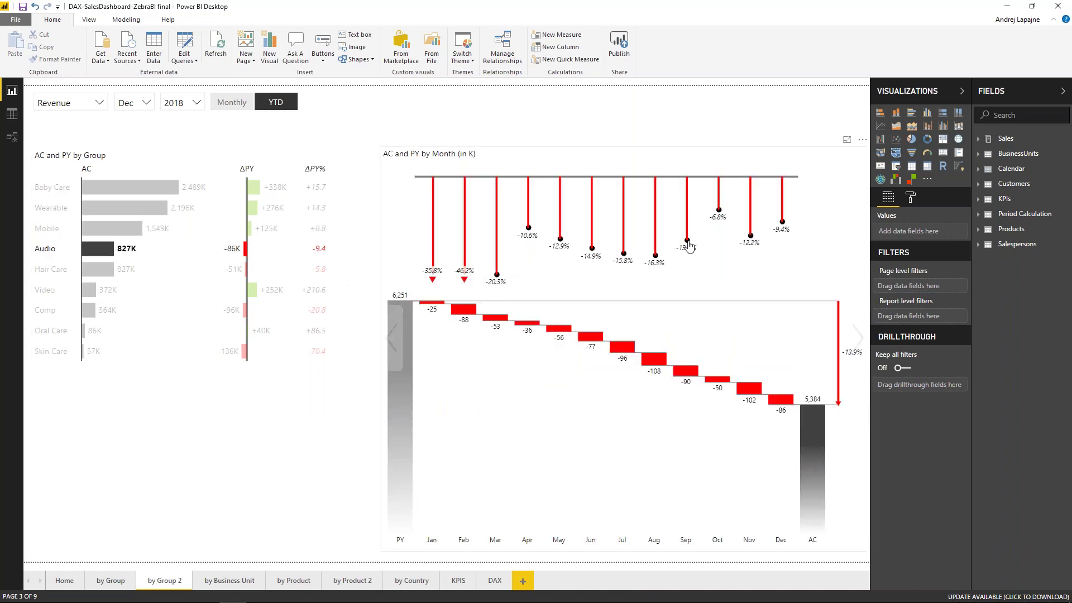
left_click(560, 224)
left_click(567, 237)
Switch the monthly waterfall to the column chart layout and compare Monthly with YTD, finishing on YTD.
left_click(270, 99)
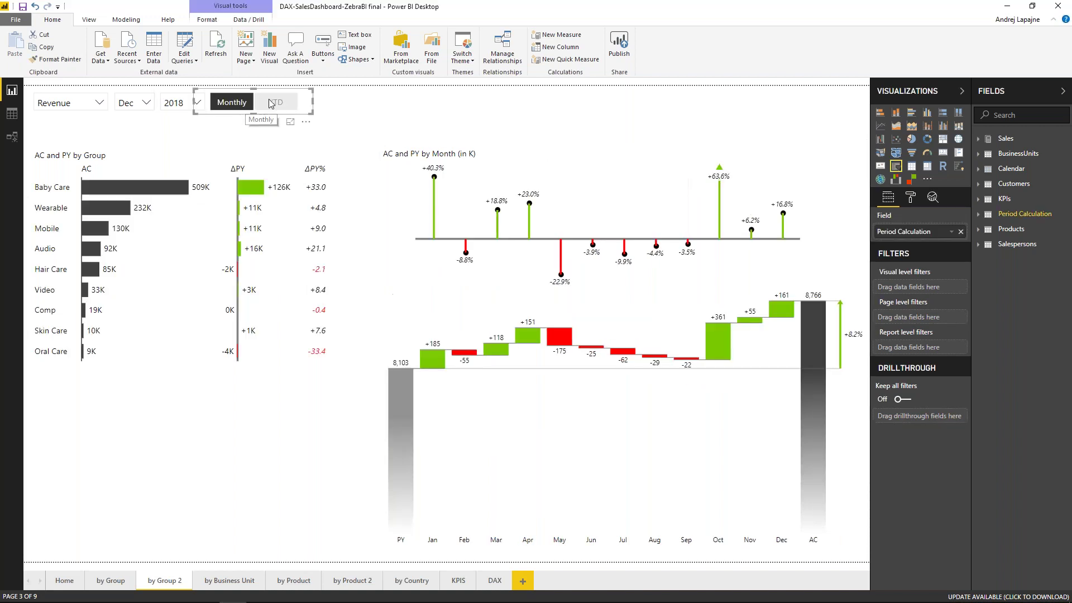
left_click(858, 333)
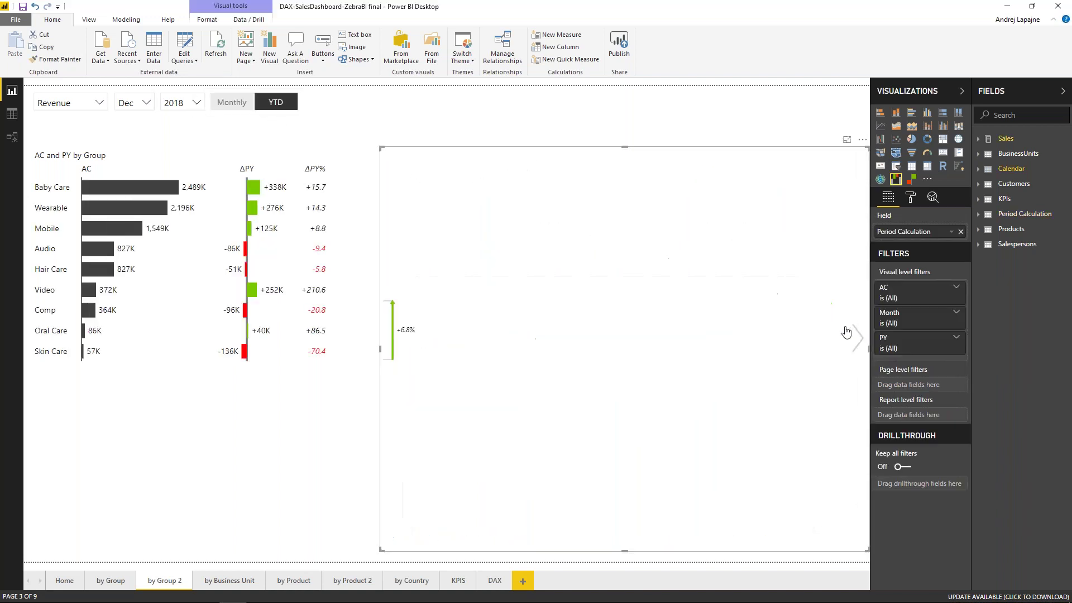
left_click(232, 102)
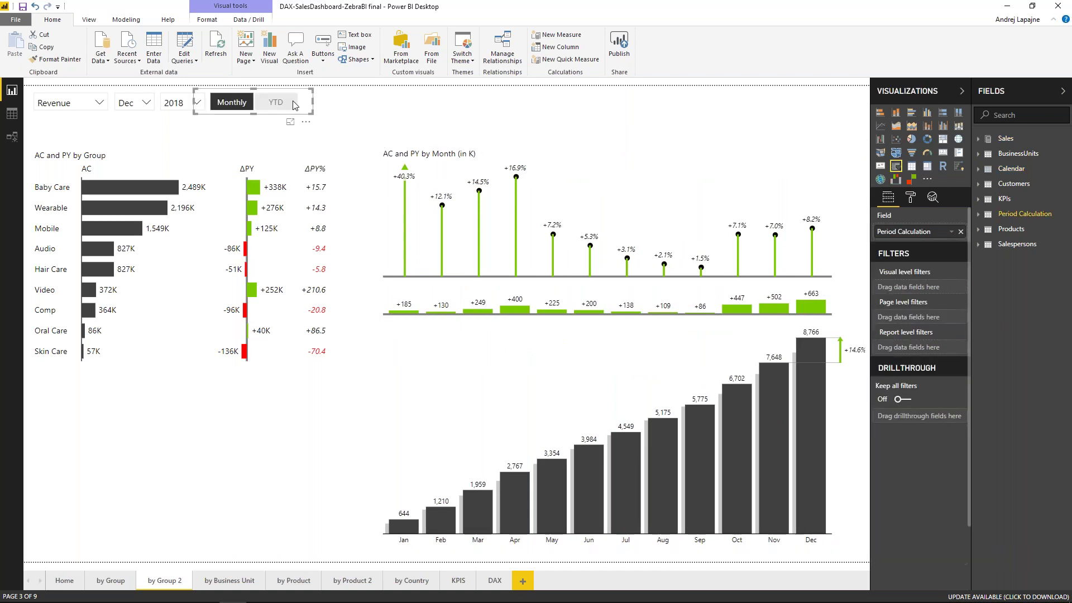
left_click(276, 102)
Set the measure to Gross Profit and open the by Business Unit page.
left_click(104, 103)
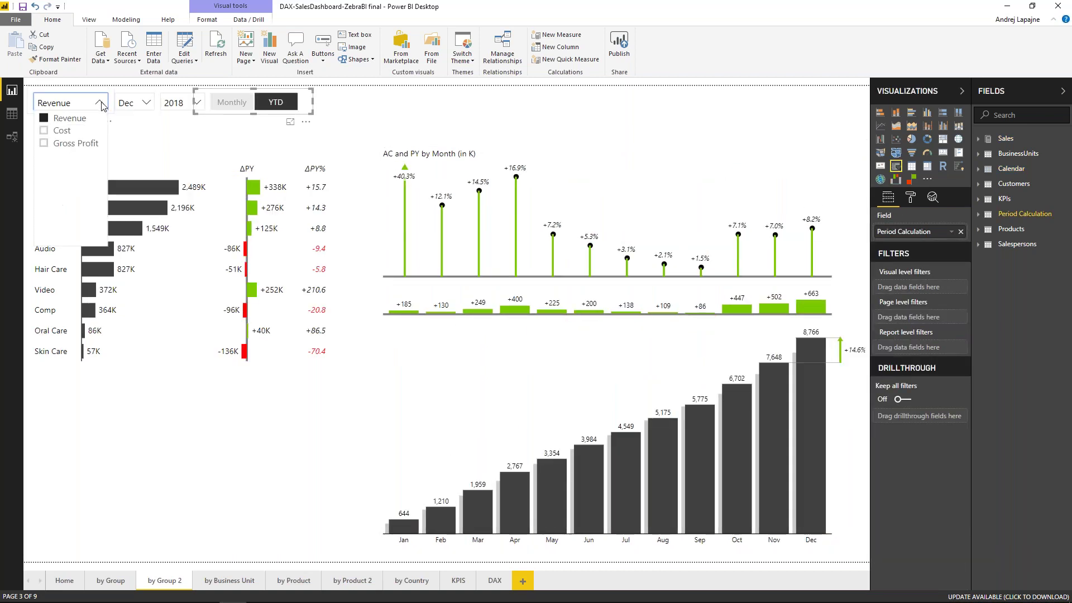
left_click(67, 143)
left_click(229, 580)
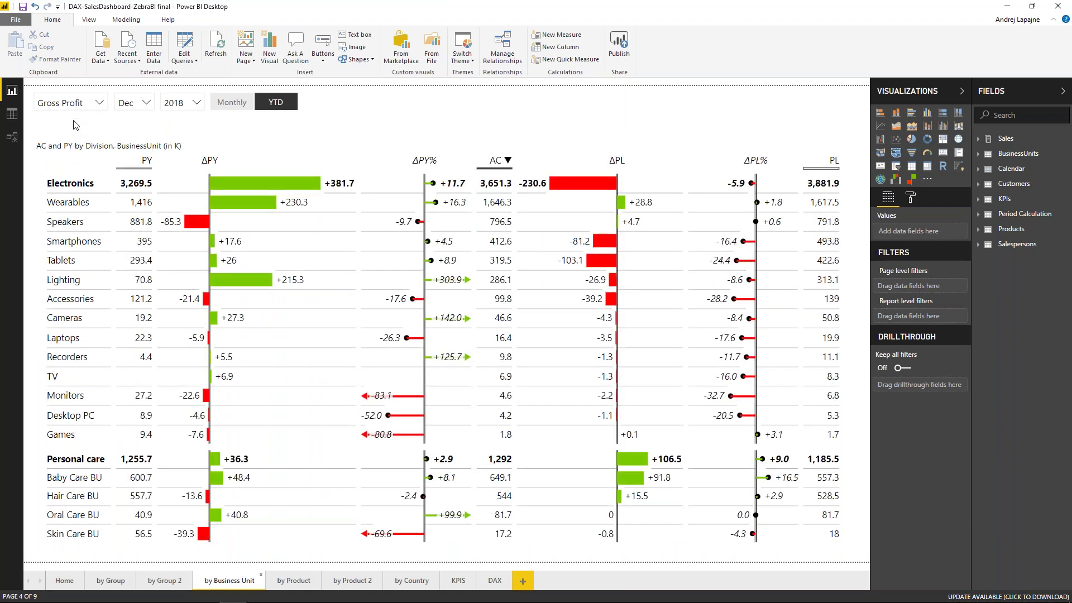
Collapse the Electronics division in the business unit table and set the measure to Revenue.
left_click(40, 184)
left_click(100, 105)
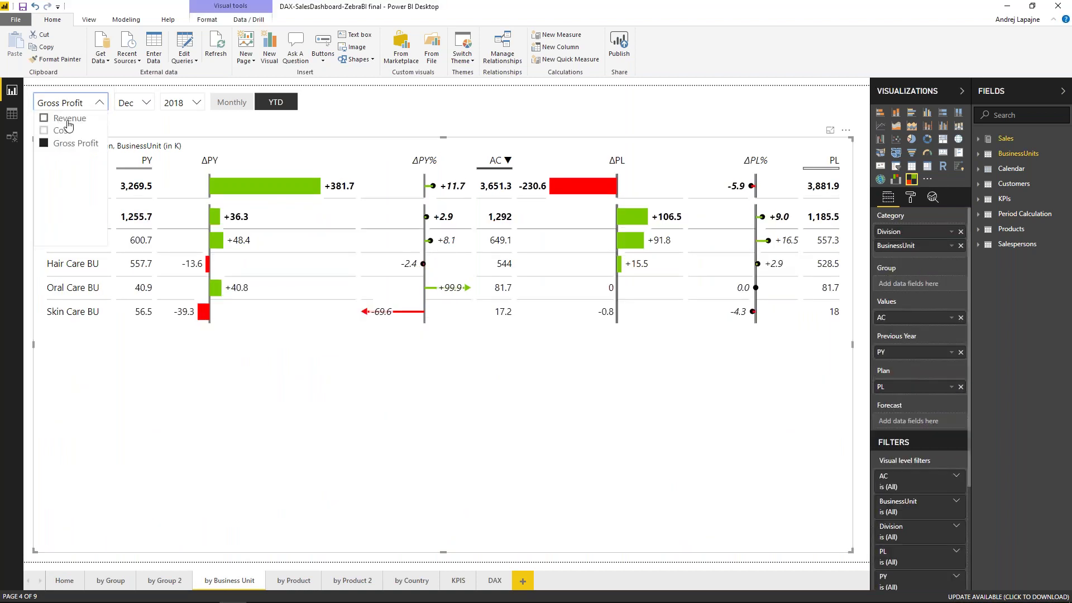
left_click(44, 118)
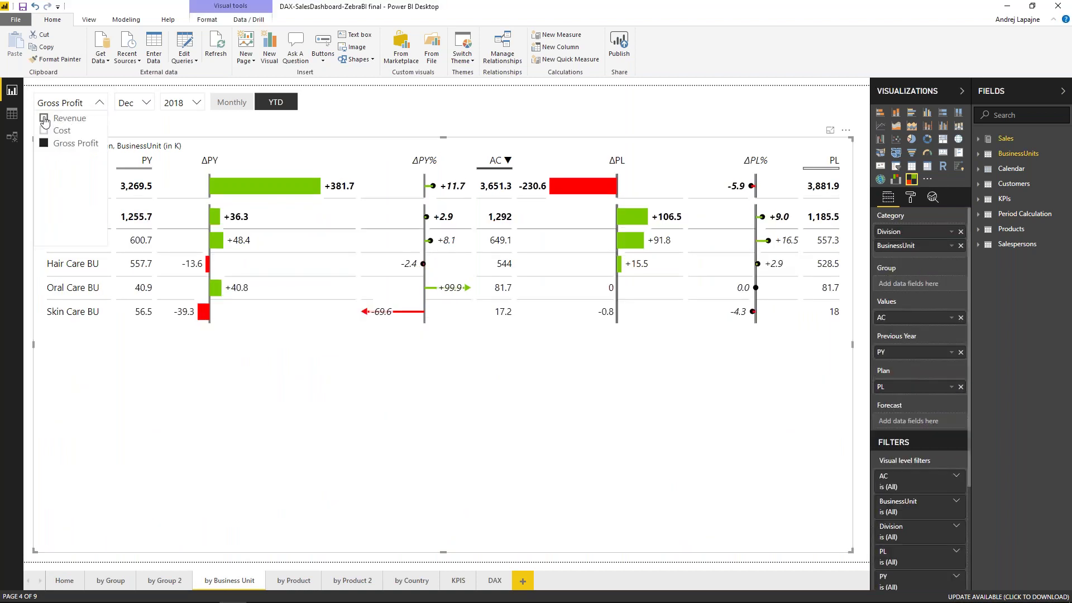
Compare Monthly with YTD in the business unit table, finishing on YTD, and collapse the Personal care division.
left_click(248, 104)
left_click(234, 103)
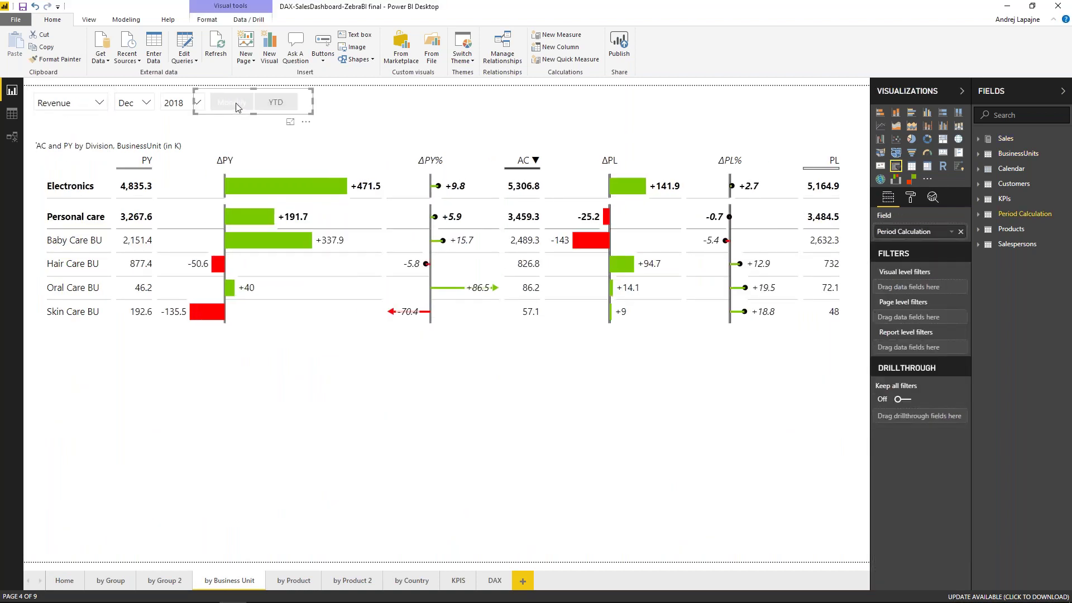
left_click(274, 100)
left_click(41, 219)
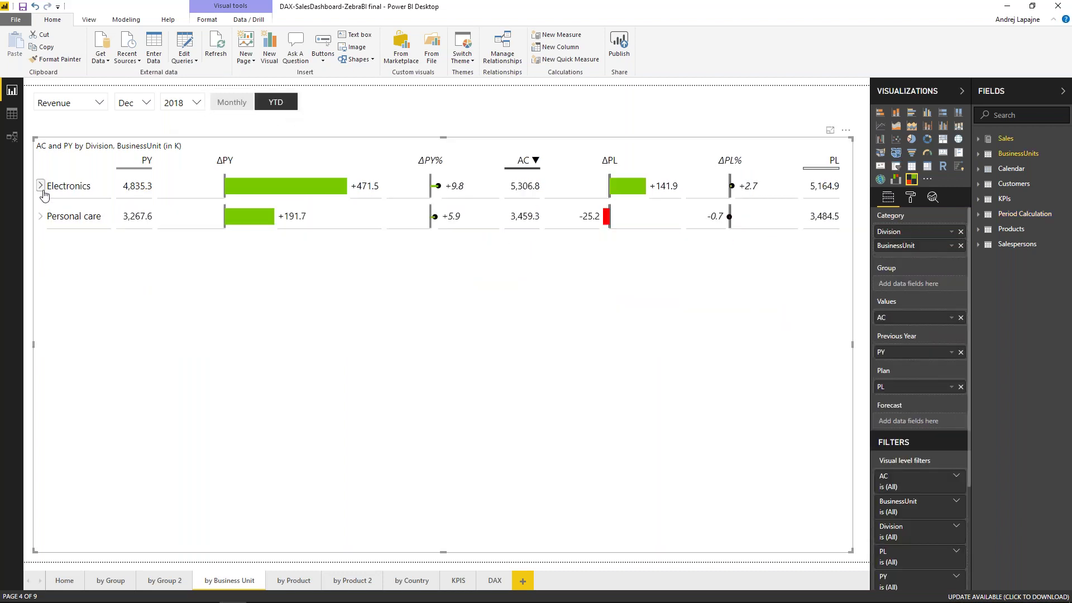
Expand the Electronics division in the business unit table and clear the table's selection.
left_click(40, 188)
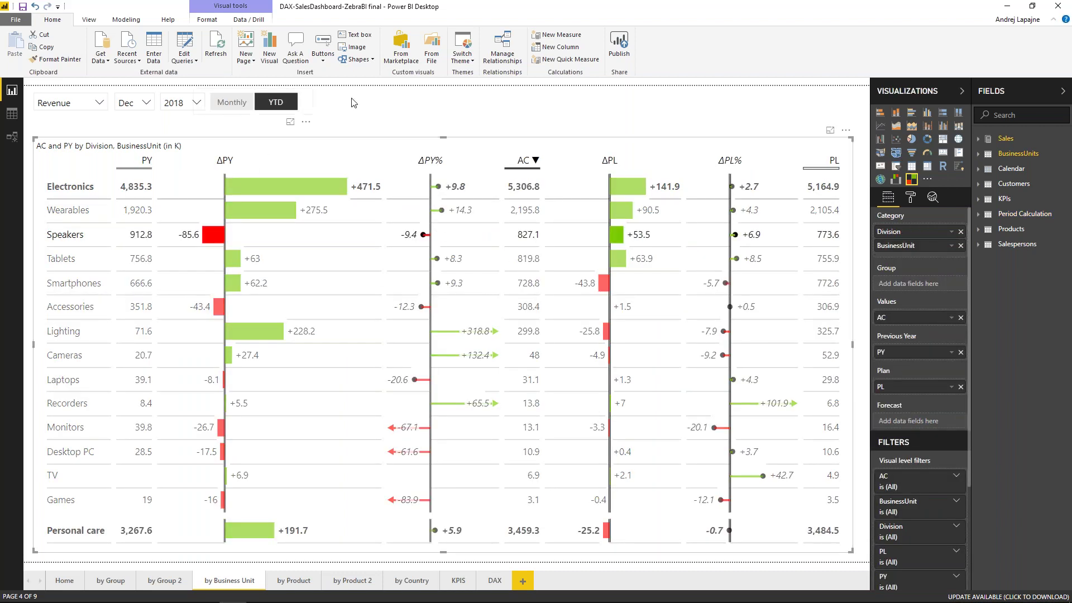
left_click(138, 121)
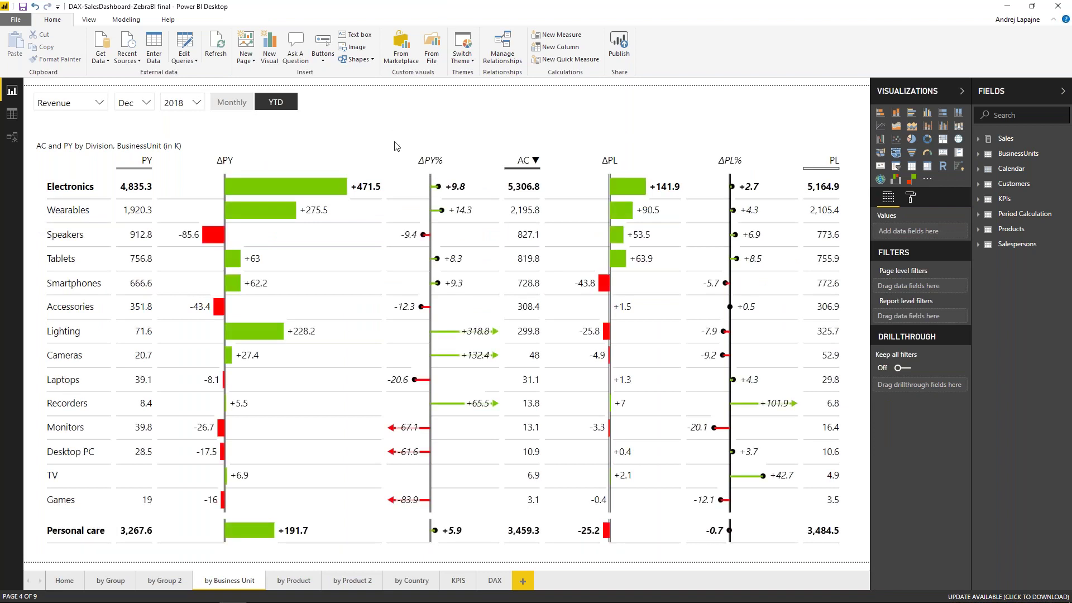
Open the by Product page, inspect the product category table's details and list the measures of the Sales table.
left_click(298, 584)
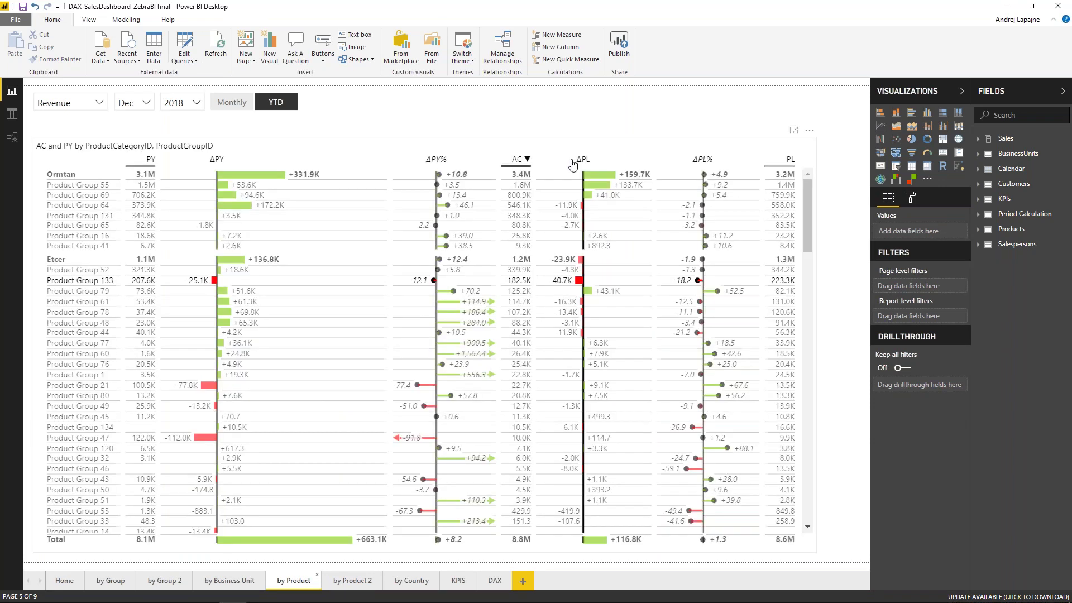
left_click(578, 162)
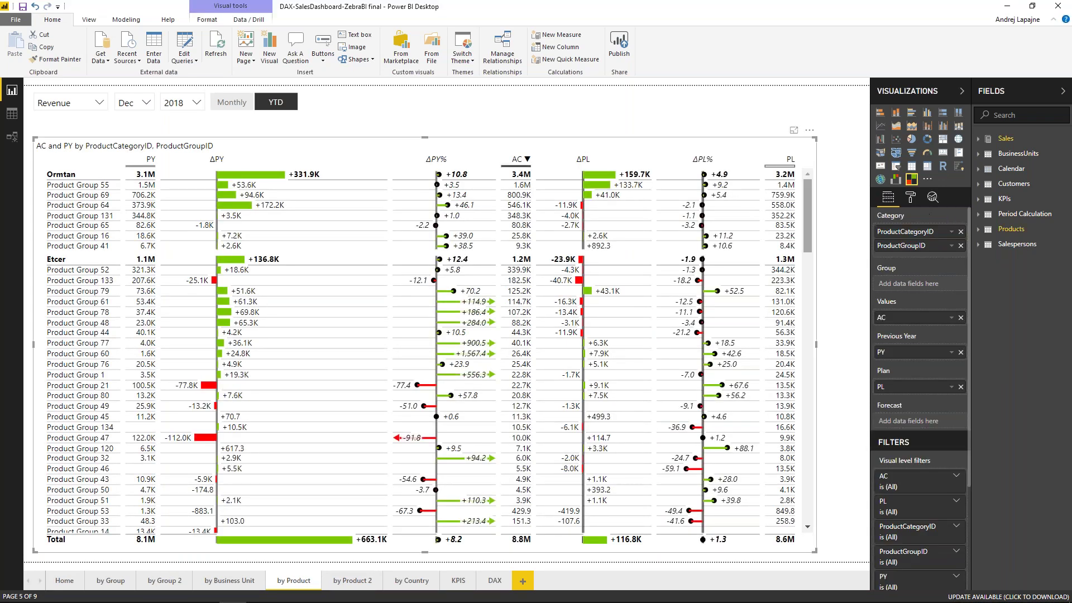
mouse_move(529, 190)
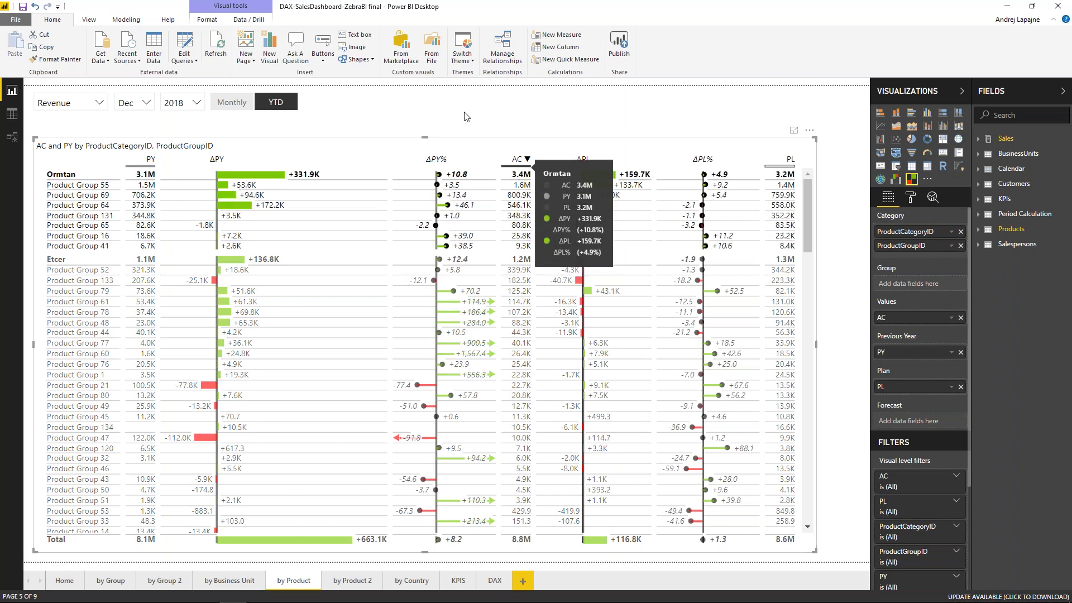
left_click(978, 140)
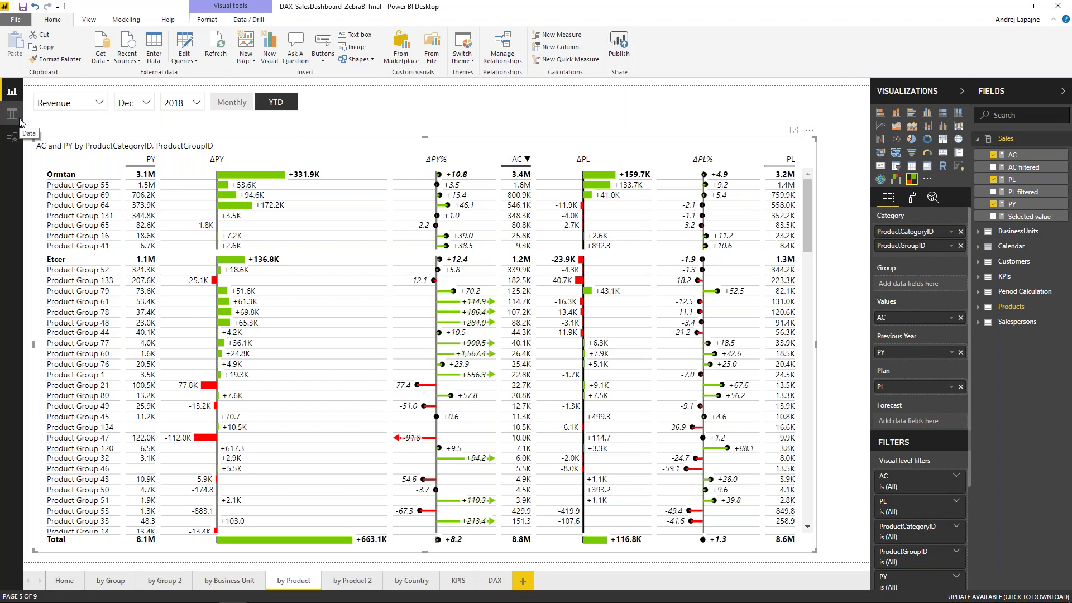
Start a new blank report and dismiss the welcome screen.
left_click(15, 19)
key("Escape")
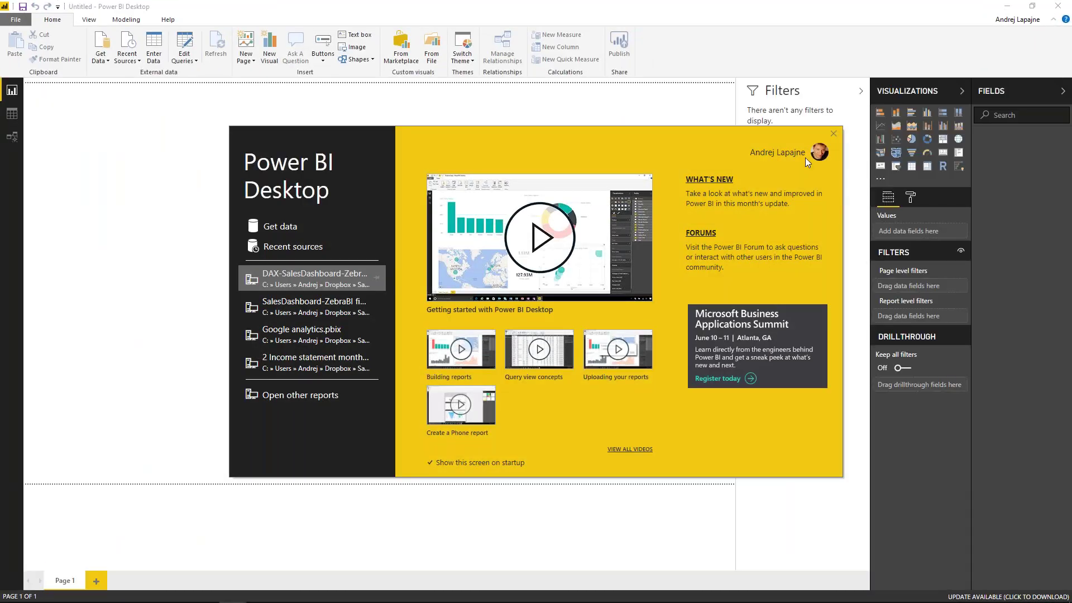
left_click(834, 133)
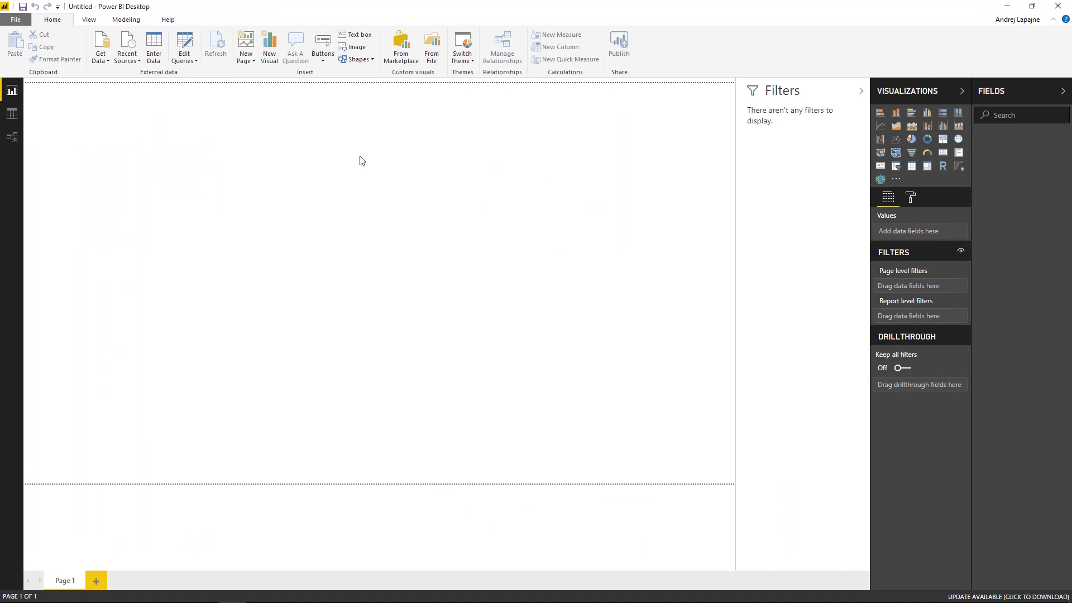
Connect to the Excel workbook Sales_demo_DB.xlsx as the data source.
left_click(101, 46)
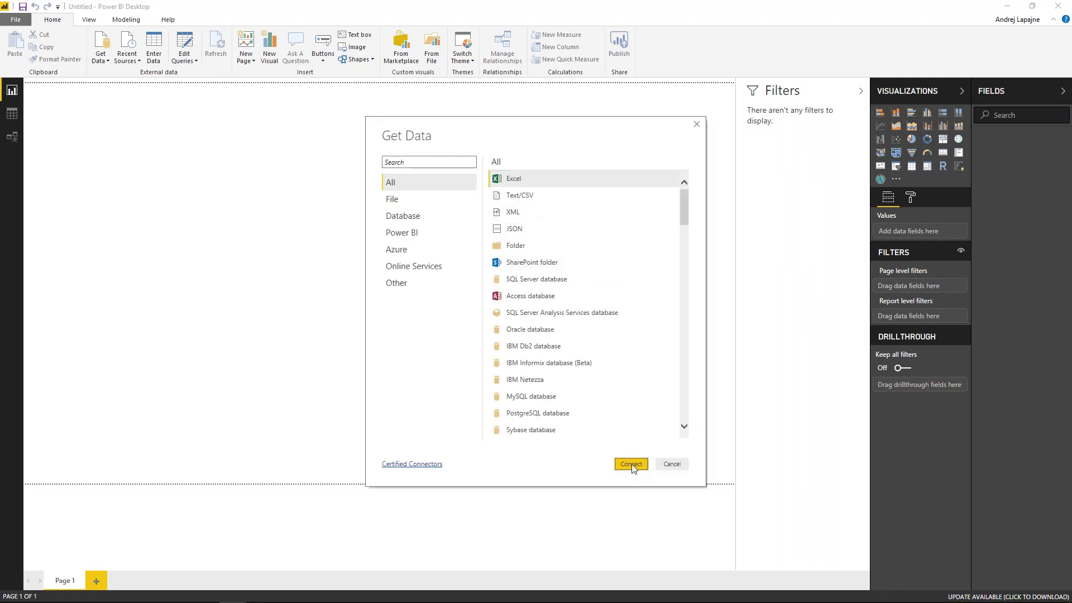
left_click(631, 467)
left_click(363, 174)
double_click(364, 175)
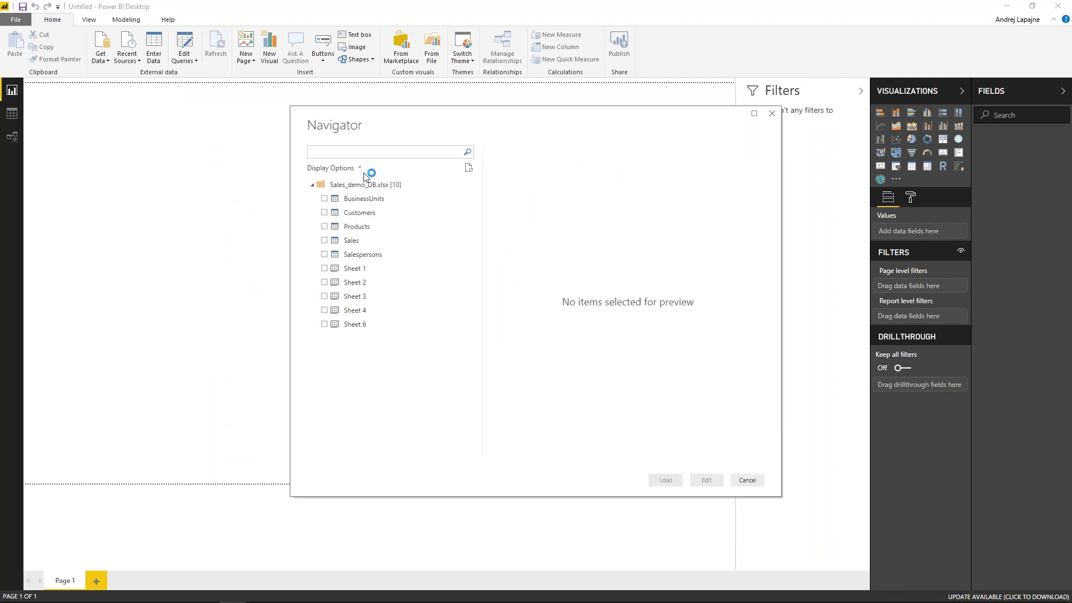
Select the Sales table for import and preview its columns through to Scenario and its rows.
left_click(325, 240)
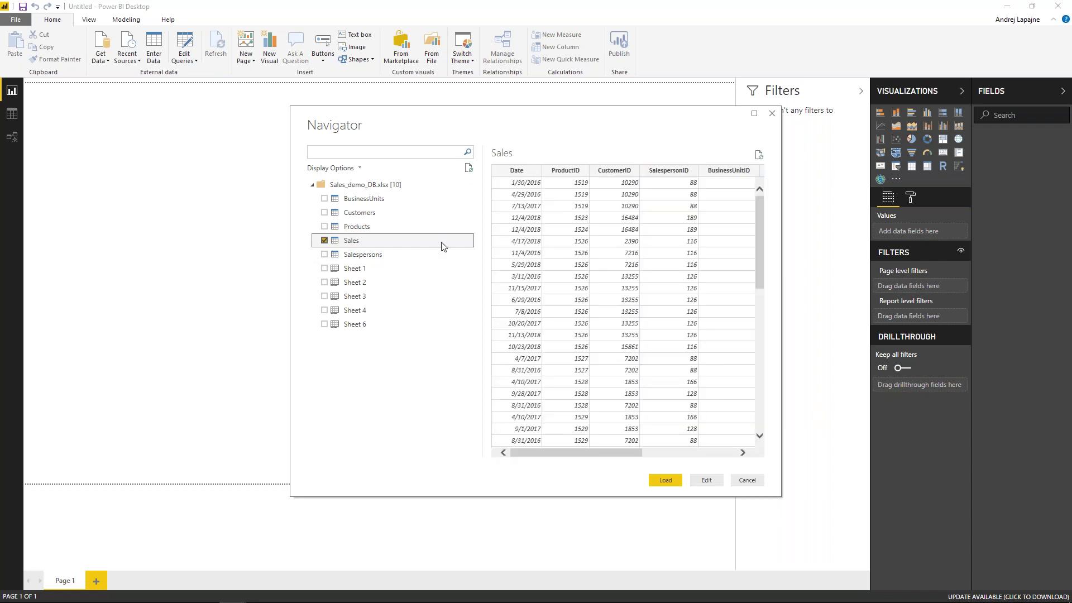
left_click_drag(548, 119, 530, 119)
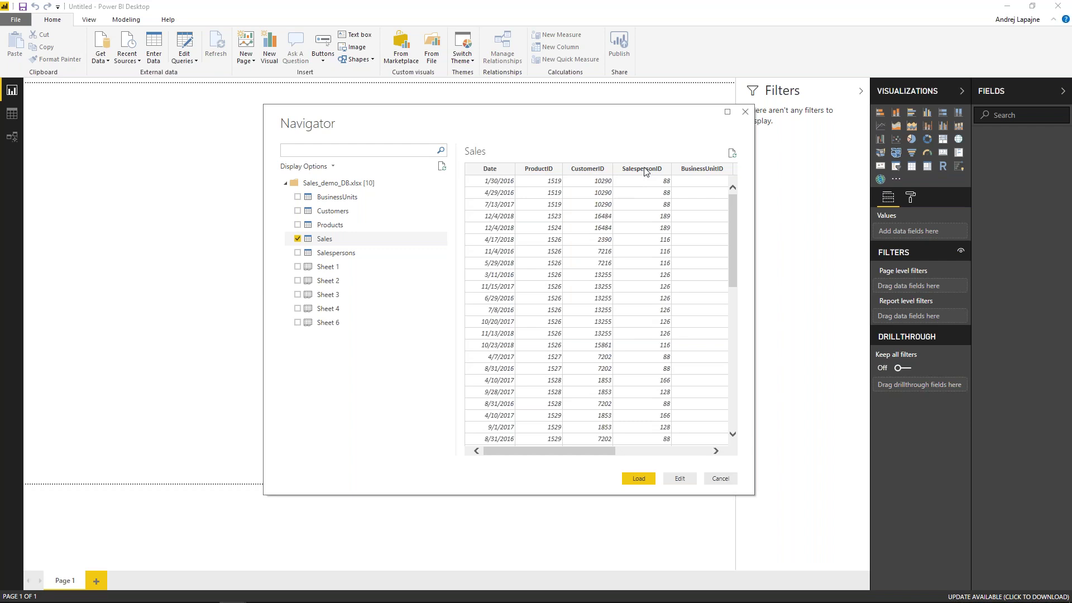
left_click_drag(558, 450, 627, 455)
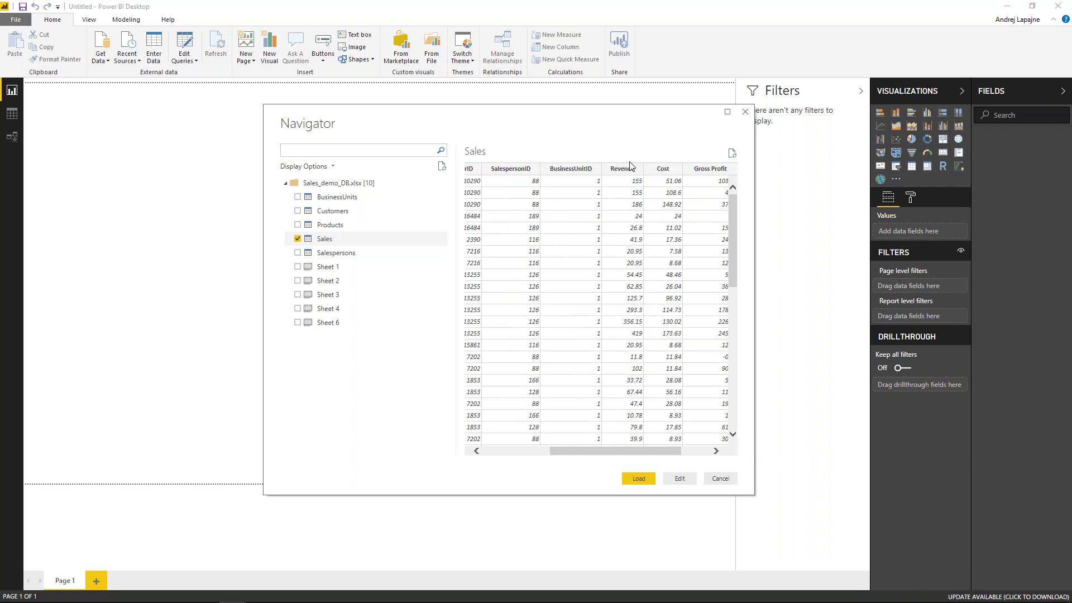
left_click(635, 457)
left_click_drag(635, 457, 686, 451)
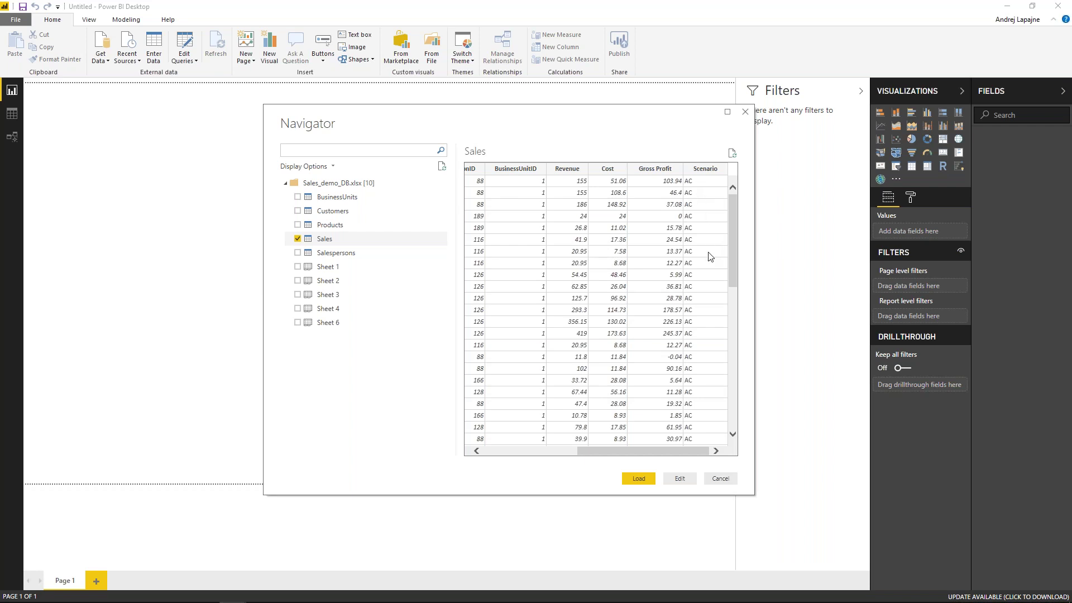
scroll(709, 290, "down", 10)
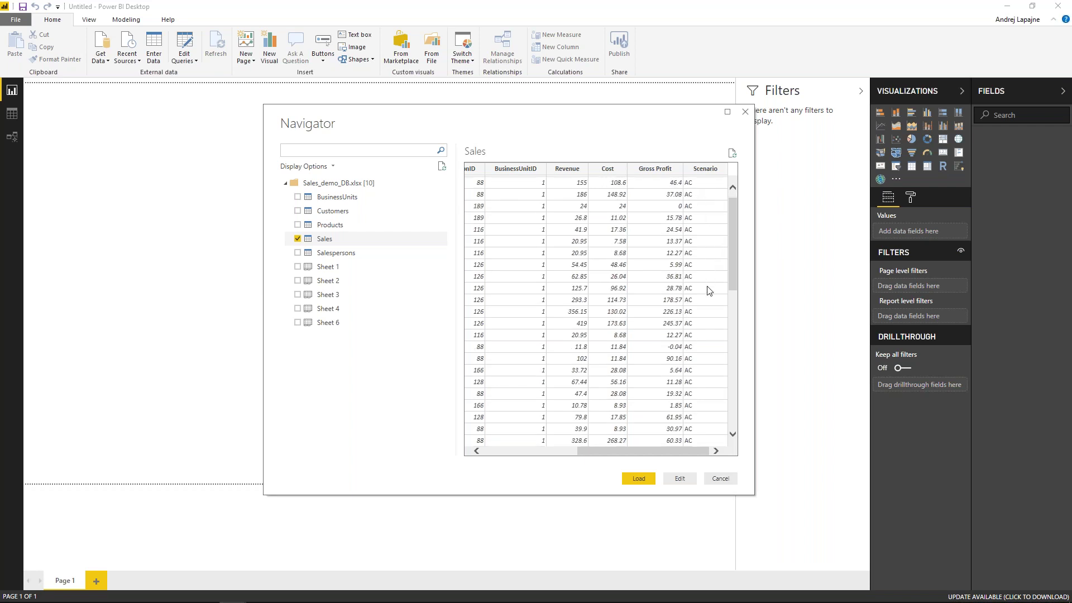
scroll(709, 291, "down", 2)
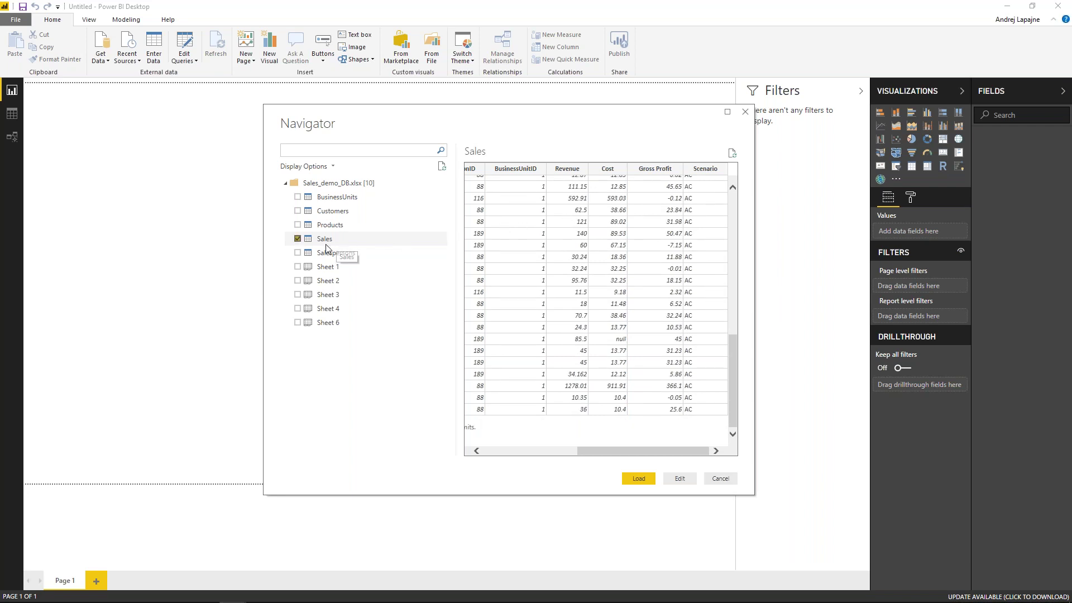
Add the Salespersons, Products, Customers and BusinessUnits tables to the selection and load all five tables.
left_click(298, 253)
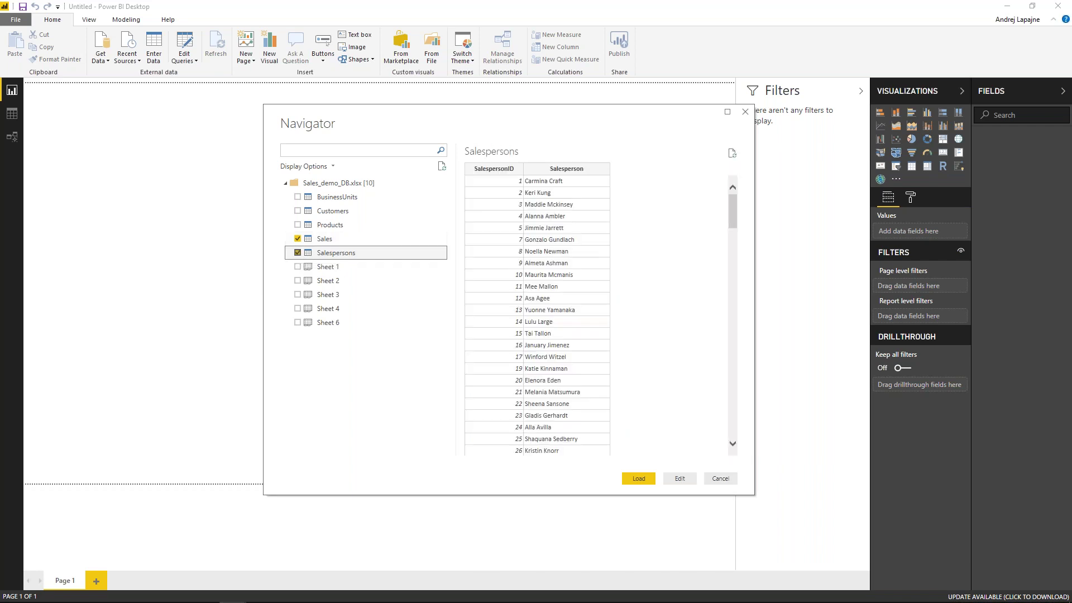
left_click(300, 226)
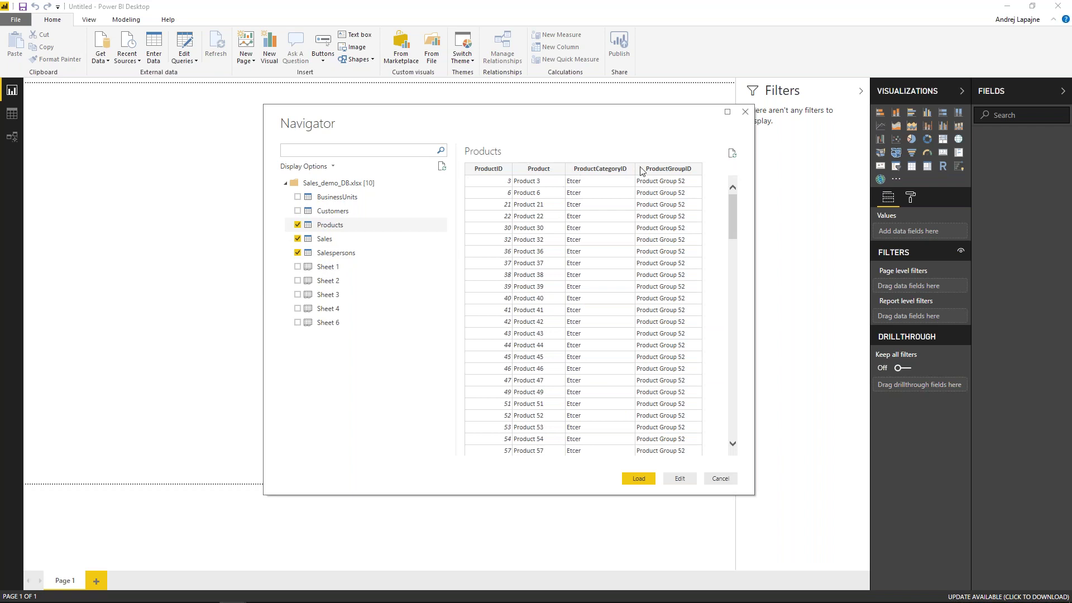
left_click(297, 211)
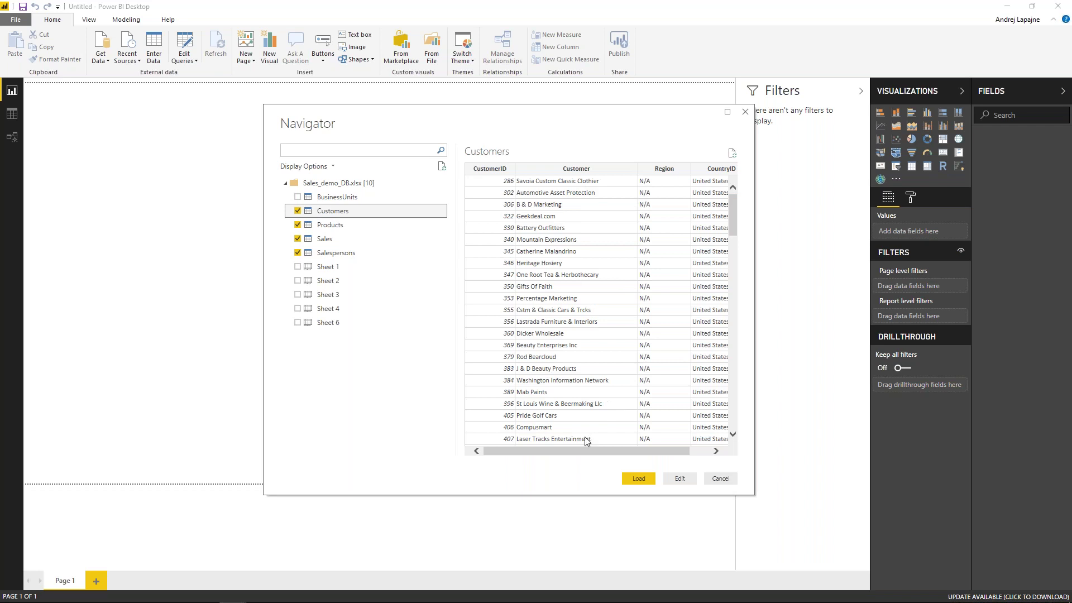
left_click(298, 197)
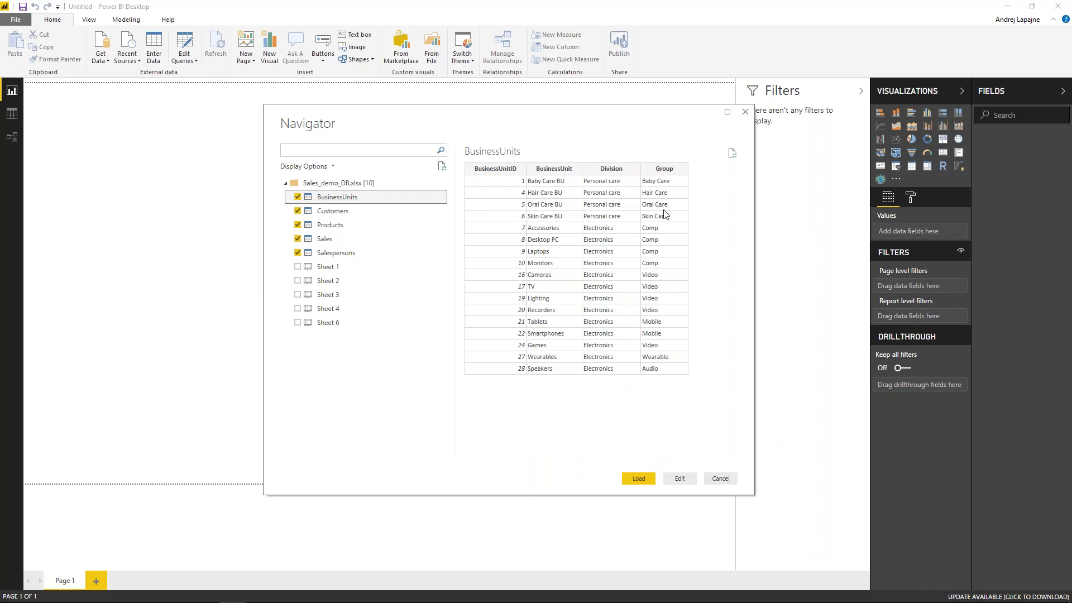
left_click(637, 480)
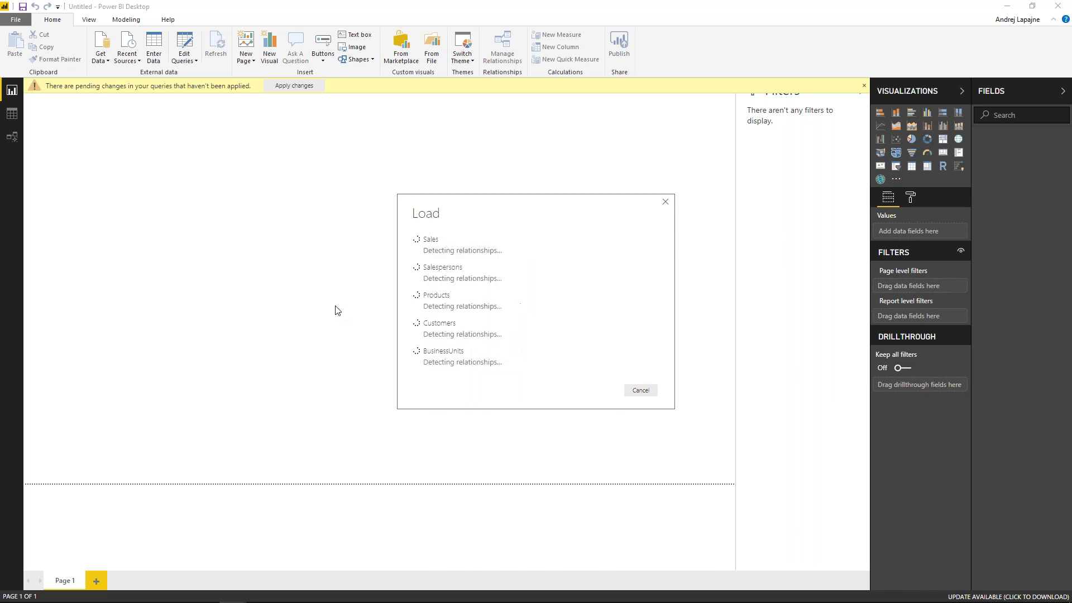
In the model diagram, enlarge the Sales table and reposition Customers and BusinessUnits on either side of it.
left_click(12, 137)
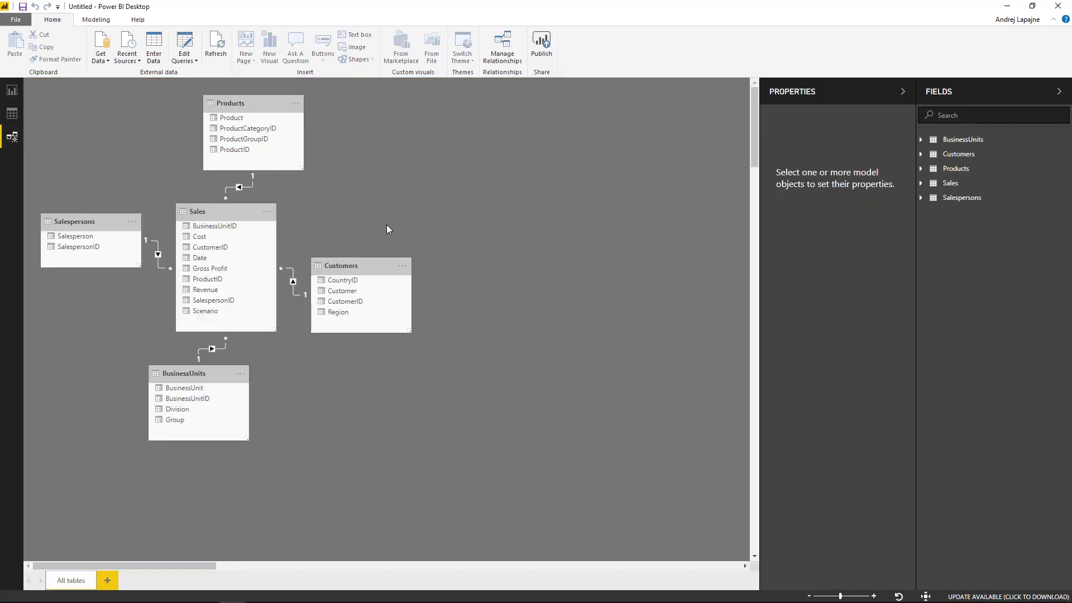
left_click_drag(266, 331, 290, 352)
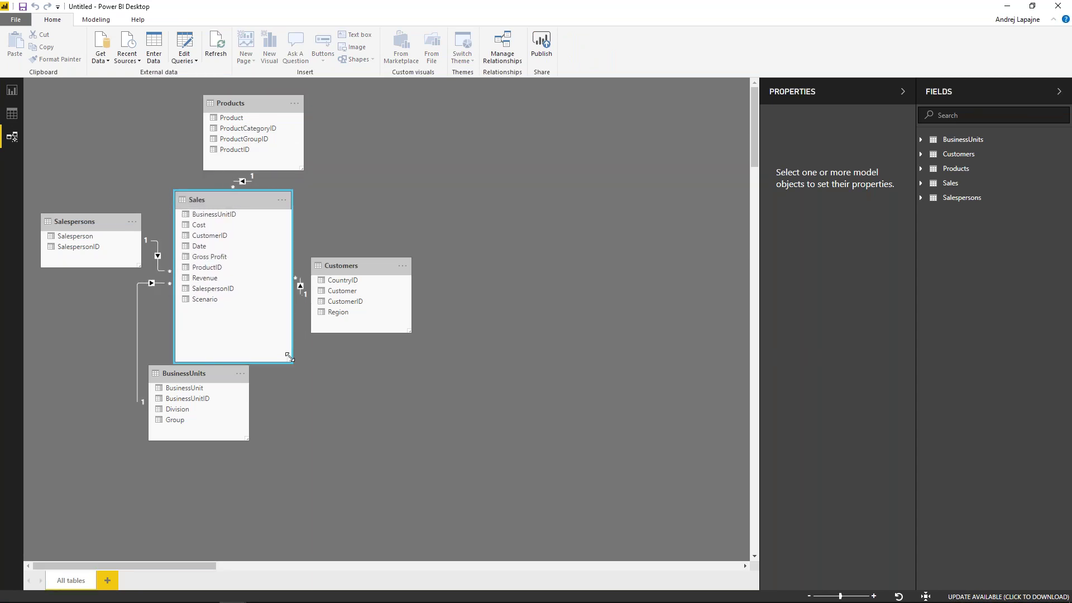
left_click_drag(397, 288, 457, 255)
left_click_drag(173, 373, 78, 303)
Relate CustomerID in Customers to CustomerID in Sales, and move the Products table above Salespersons.
left_click(400, 250)
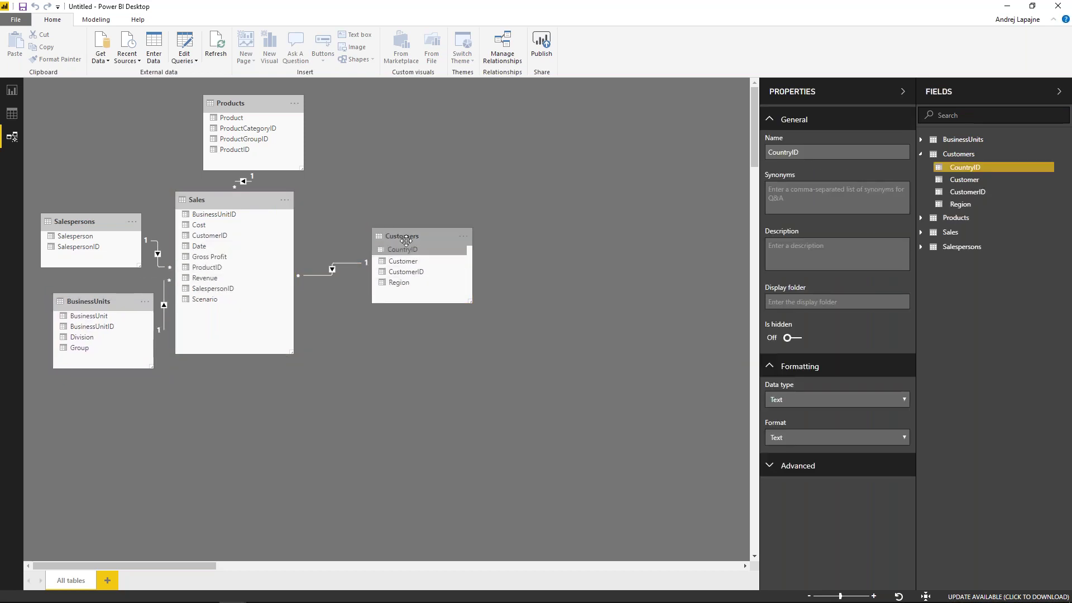
left_click_drag(406, 250, 310, 268)
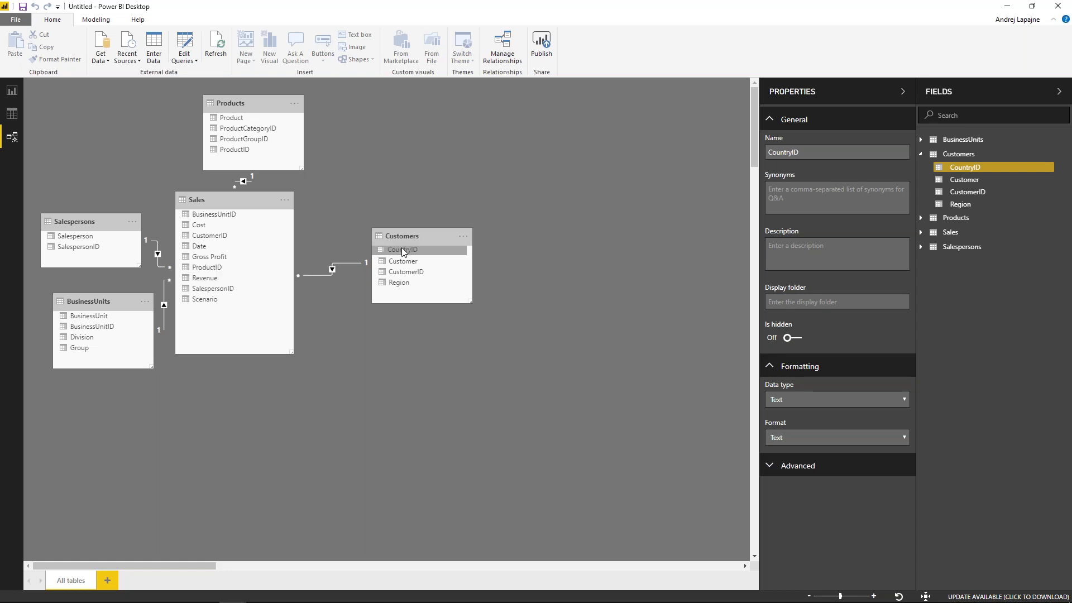
left_click_drag(405, 272, 229, 241)
left_click(258, 104)
left_click_drag(258, 103, 103, 109)
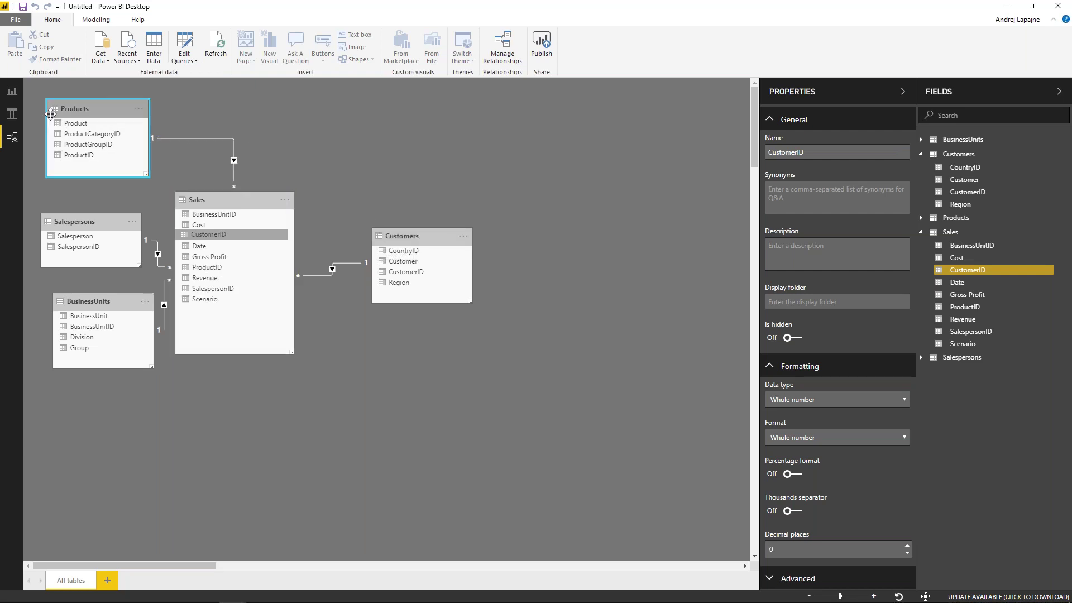
On the blank report page, create a column chart of Sales Revenue by the Date Hierarchy.
left_click(12, 92)
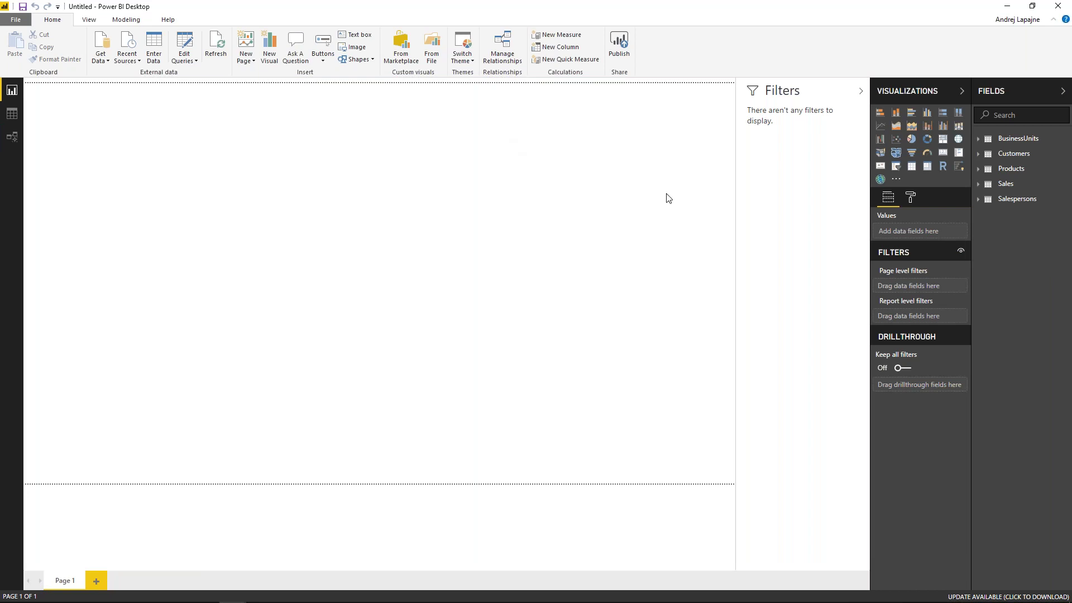
left_click(977, 186)
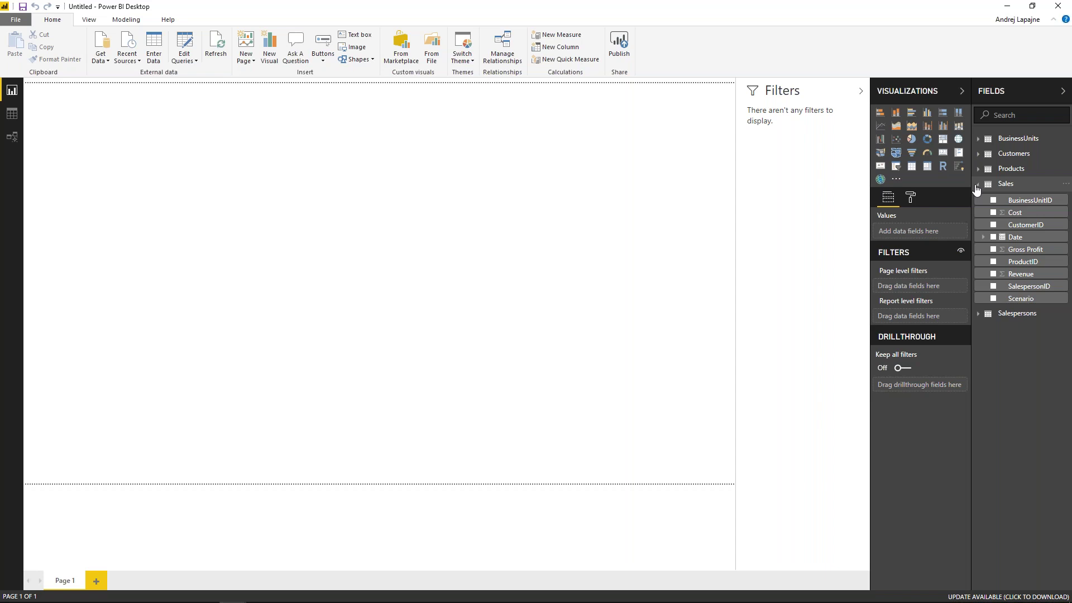
left_click(994, 274)
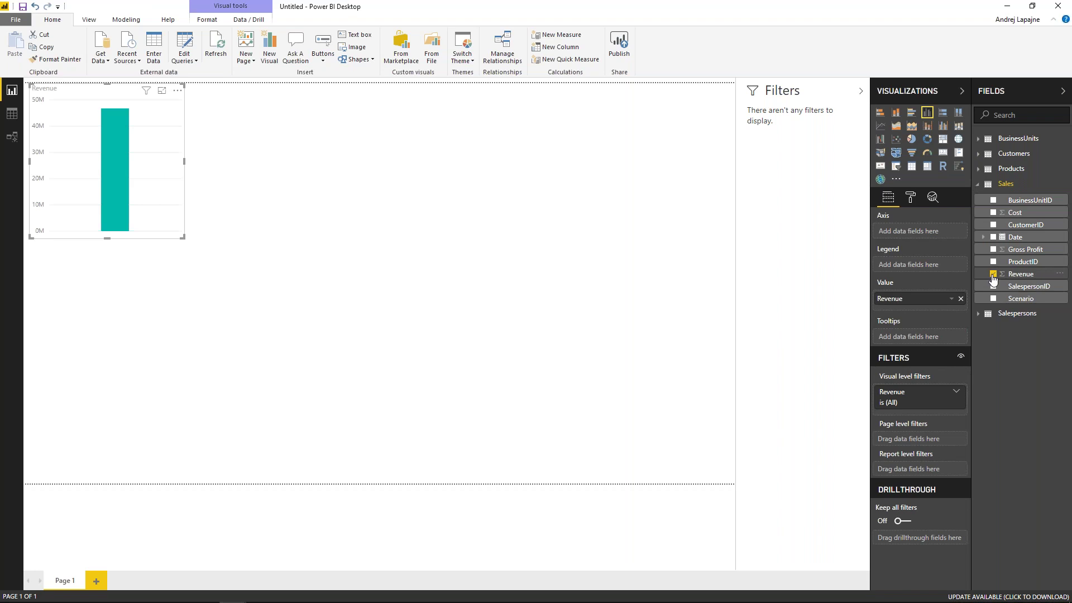
left_click(984, 239)
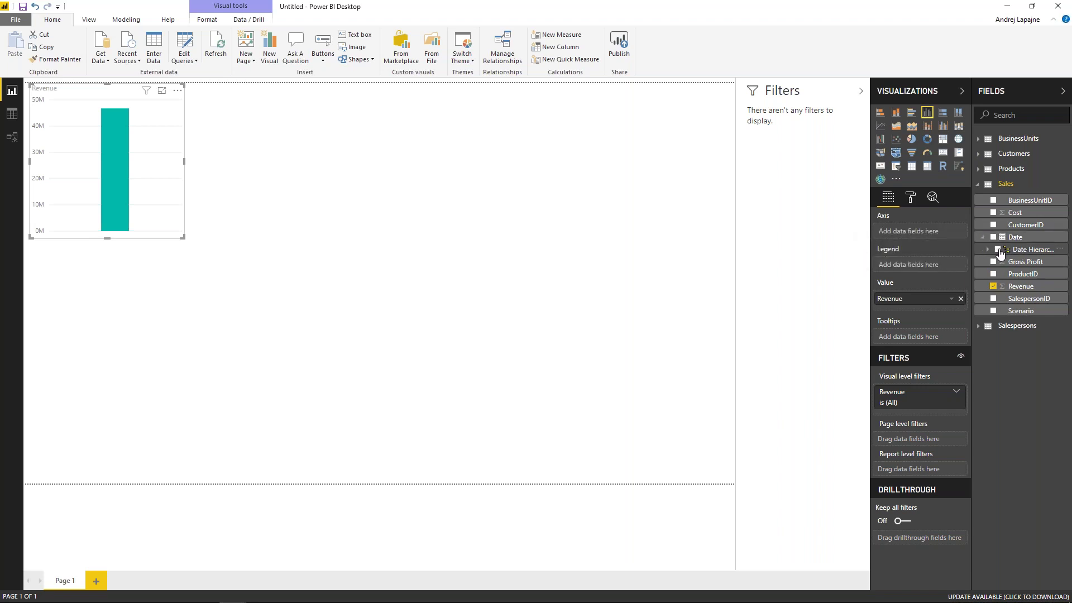
left_click(999, 253)
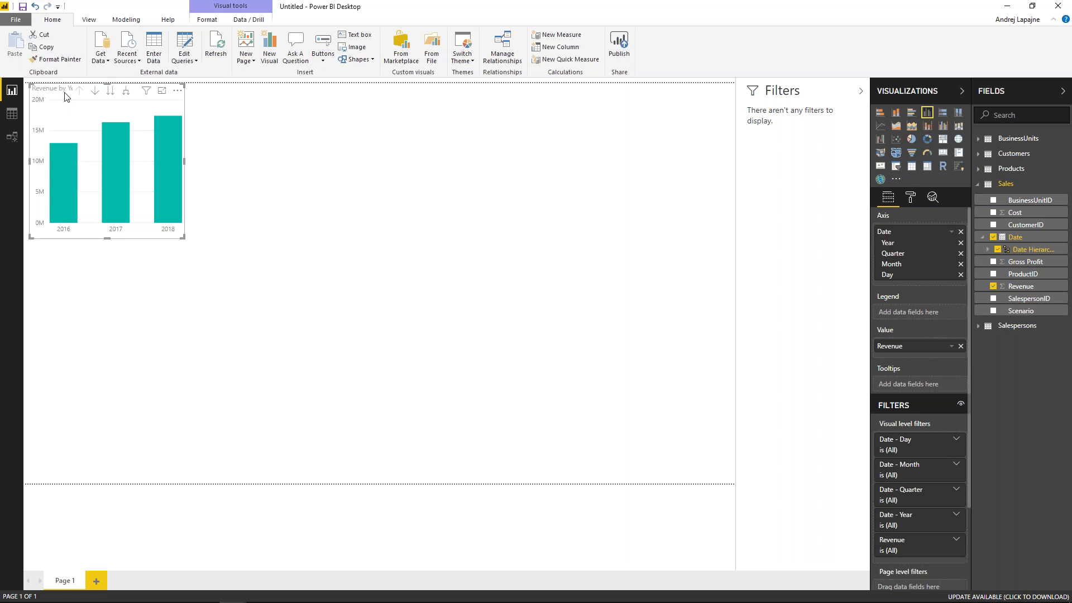
Expand the revenue chart from years to quarters and months, and reposition and enlarge it to fit all months.
left_click_drag(74, 87, 303, 149)
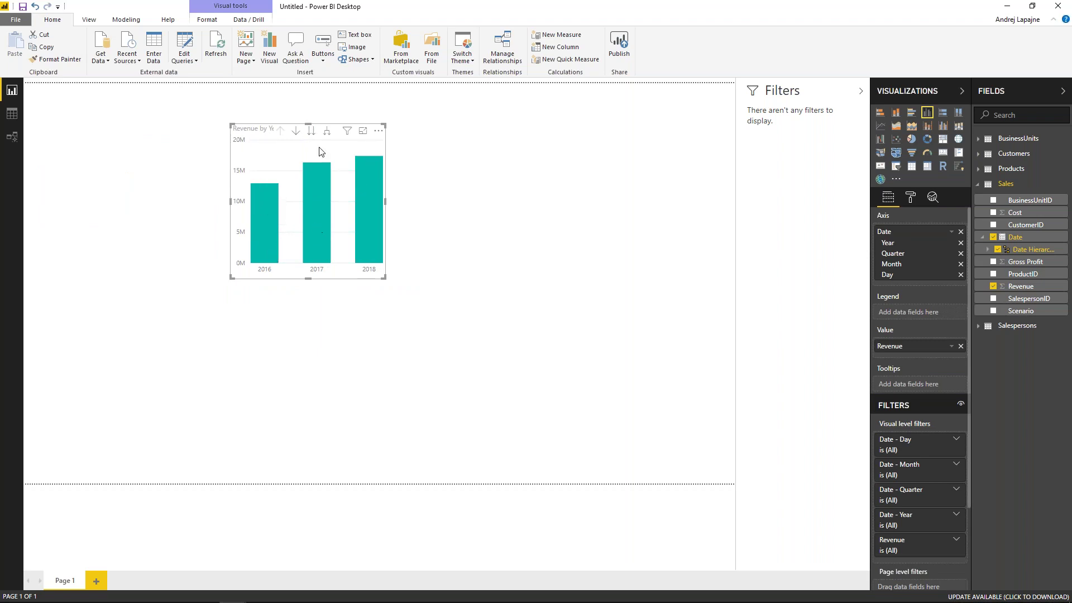
left_click(327, 132)
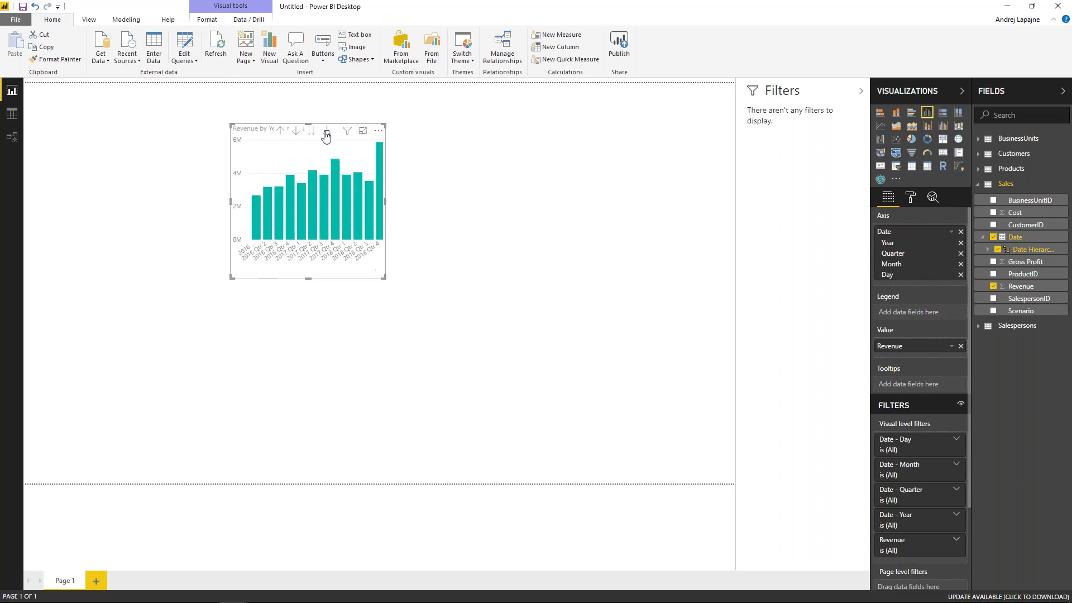
left_click_drag(385, 277, 555, 322)
left_click(494, 136)
left_click_drag(366, 132, 319, 131)
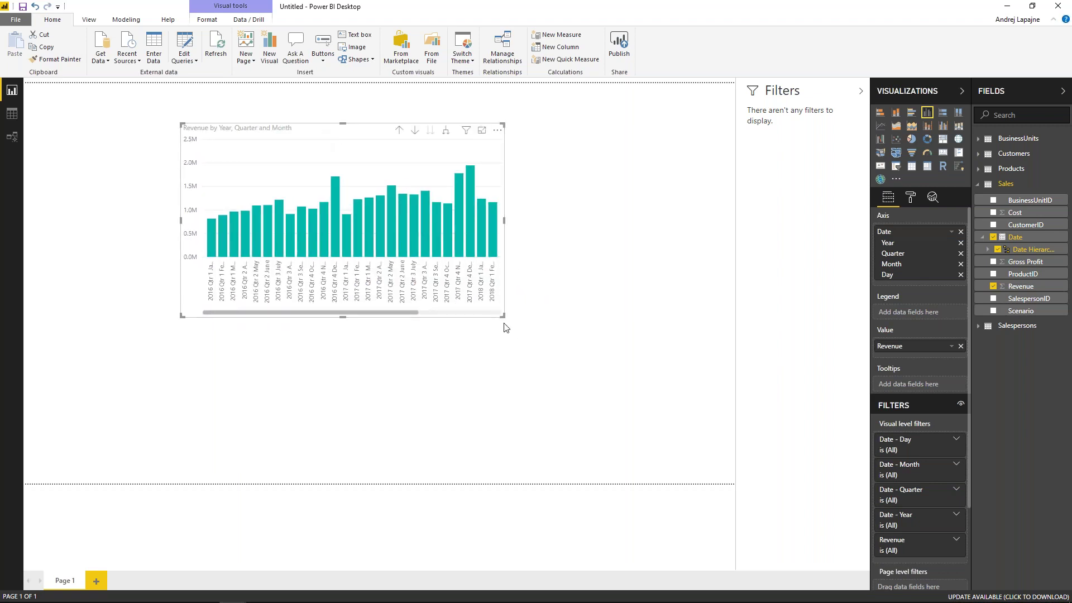
left_click_drag(502, 317, 696, 379)
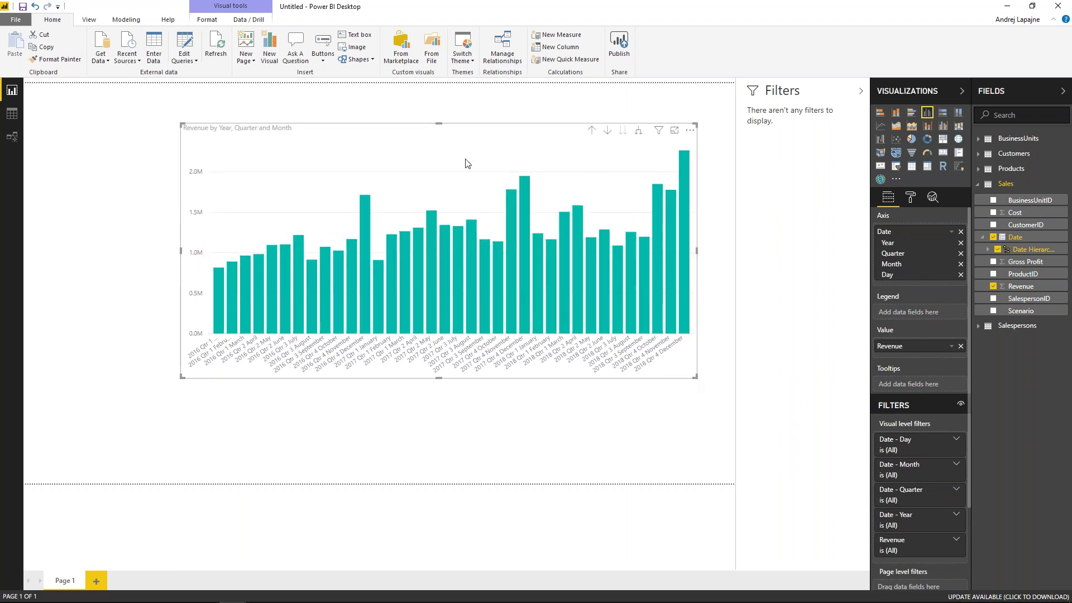
Move the monthly revenue column chart lower on the report page, shifting it slightly sideways.
left_click_drag(413, 137, 414, 178)
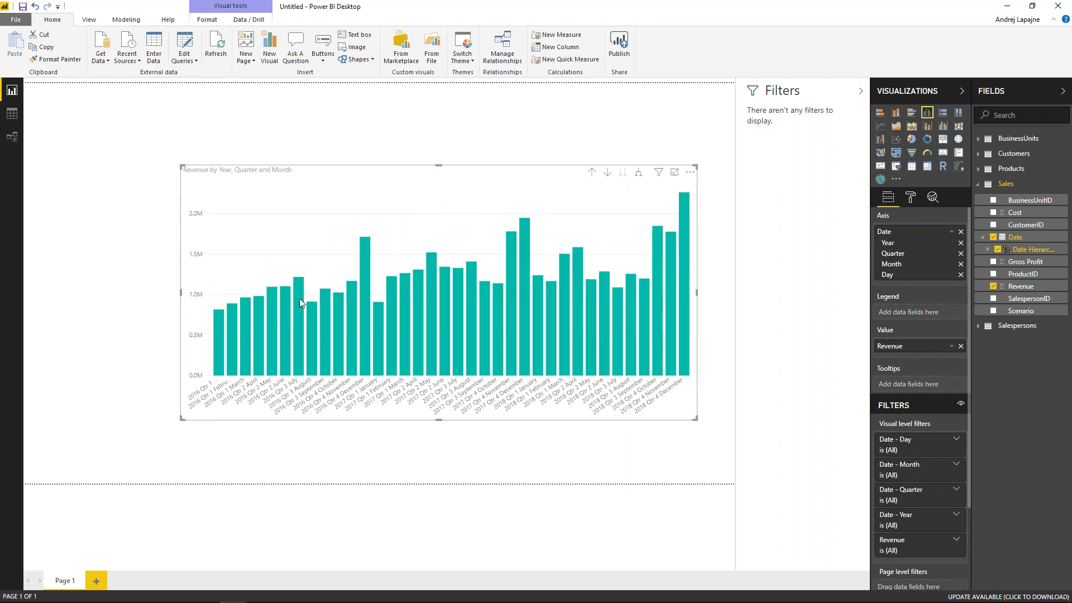
left_click_drag(524, 178, 529, 190)
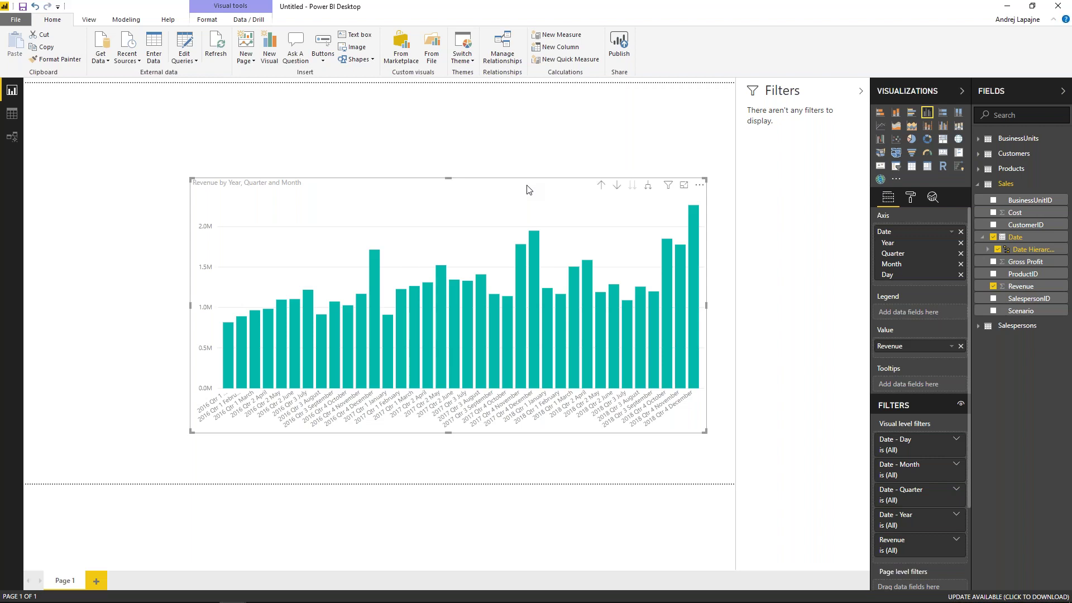
left_click_drag(529, 190, 526, 191)
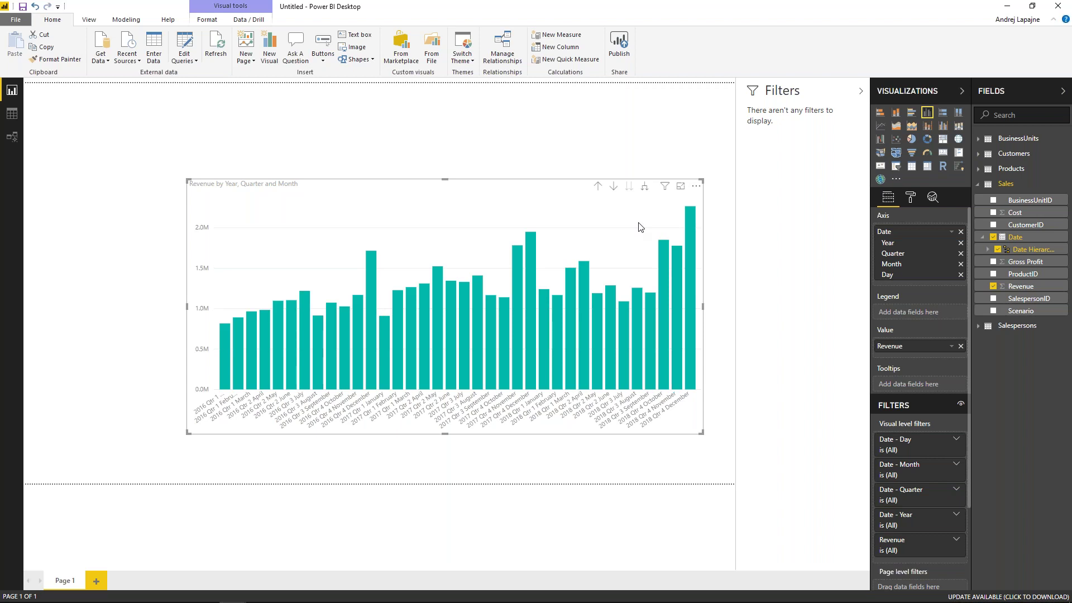
left_click_drag(577, 190, 585, 205)
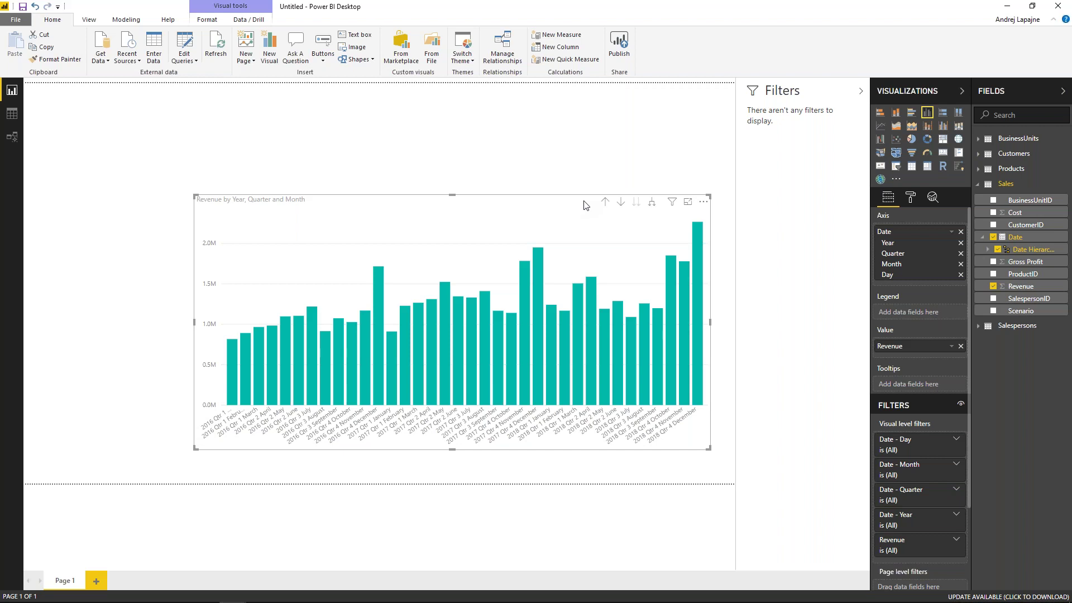
In the model diagram, shift the Sales table slightly and lower the Customers table to free space above it.
left_click(12, 114)
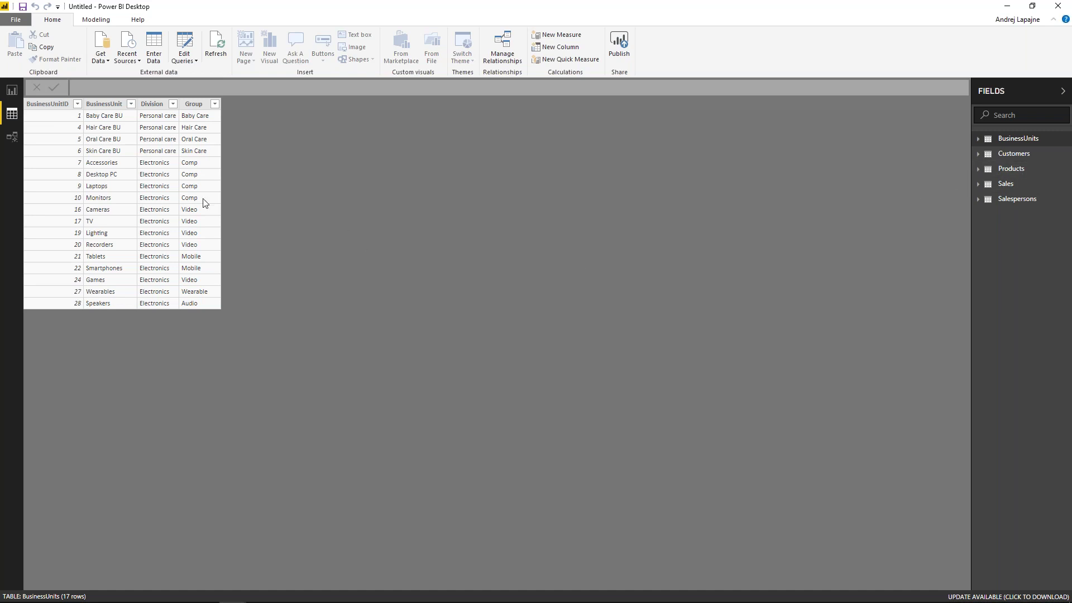
left_click(11, 137)
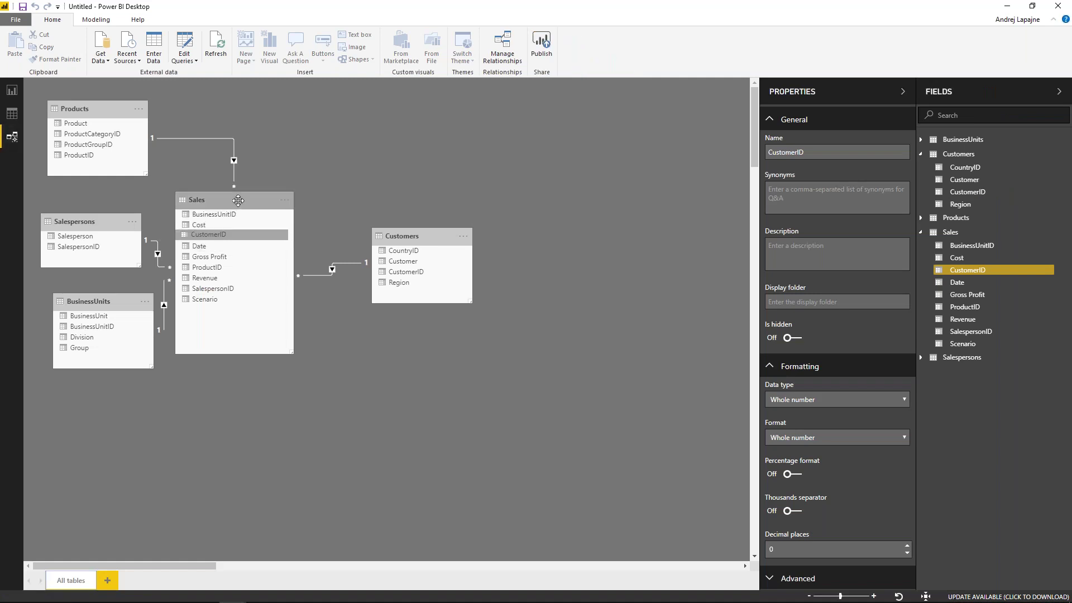
left_click(233, 245)
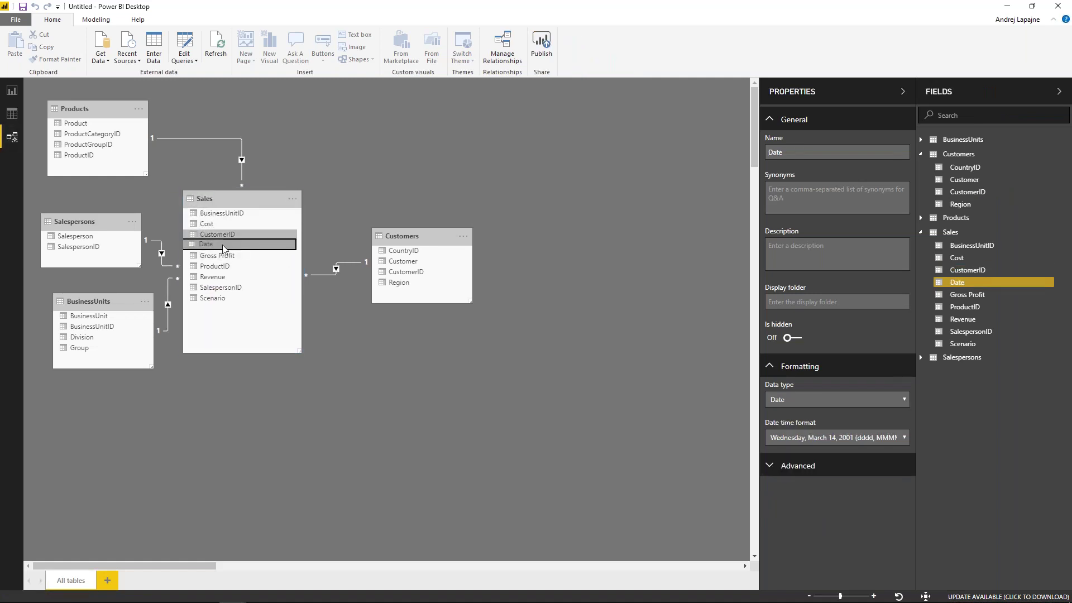
left_click_drag(233, 247, 387, 191)
left_click(386, 189)
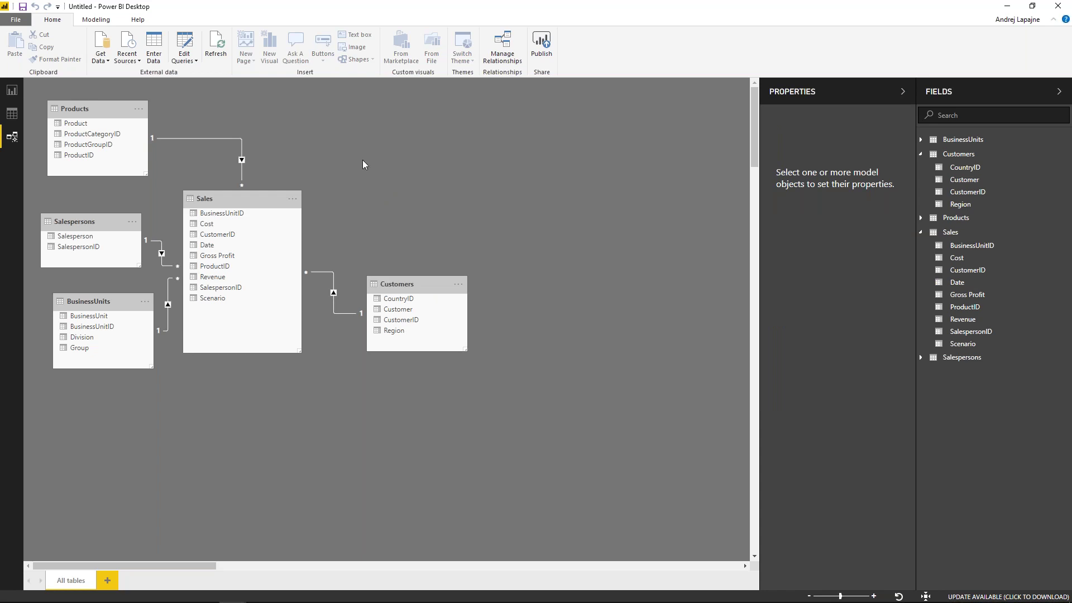
In the data view, create a calculated table with the formula Calendar = CALENDAR("2016/01/01", "2018/12/31").
left_click(95, 20)
left_click(12, 114)
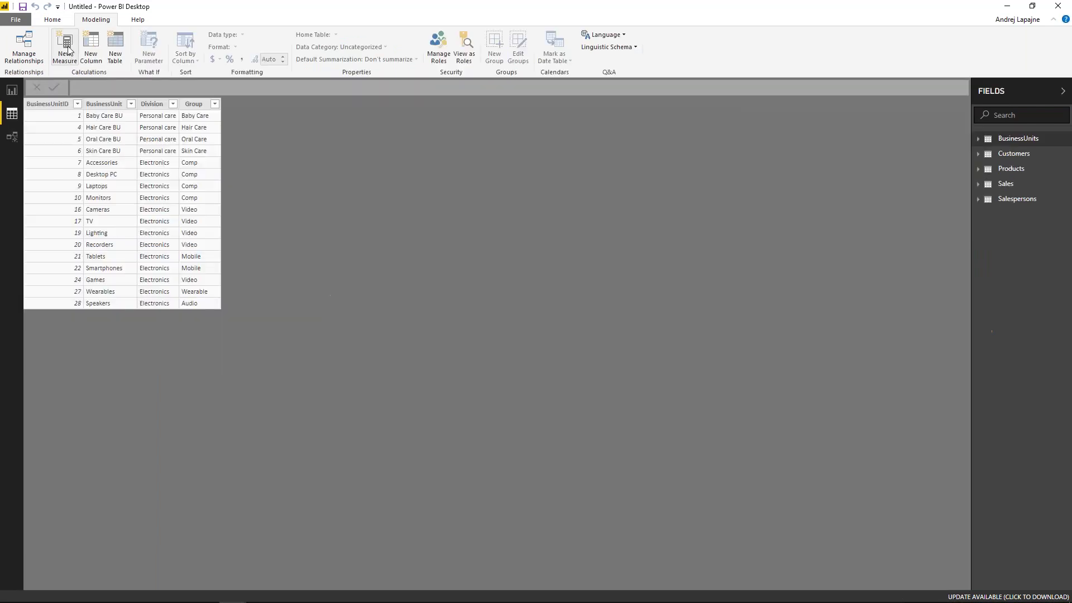
left_click(115, 50)
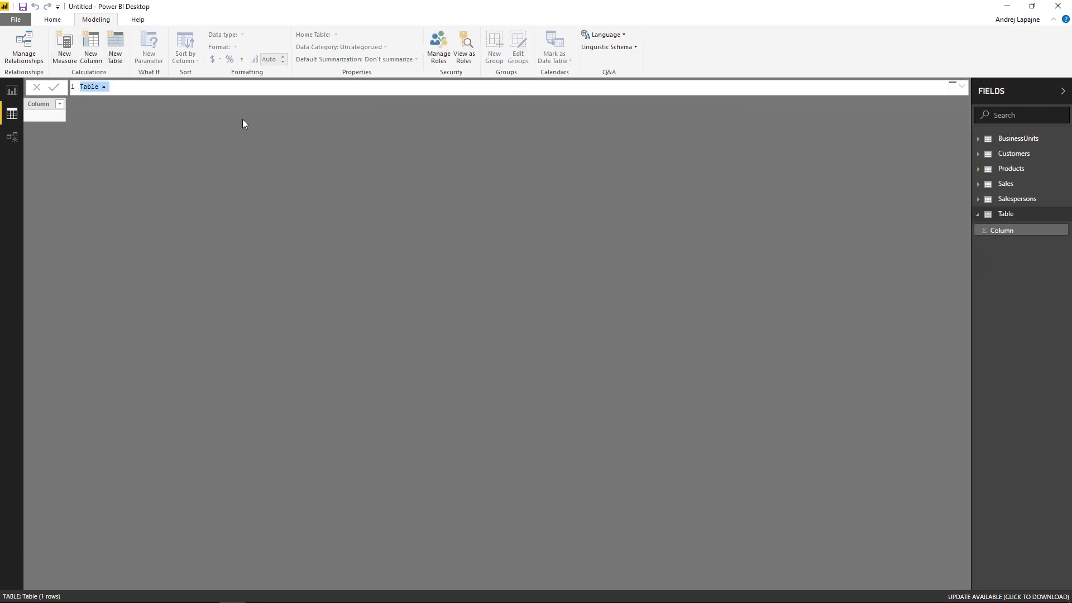
type("Calendar = ")
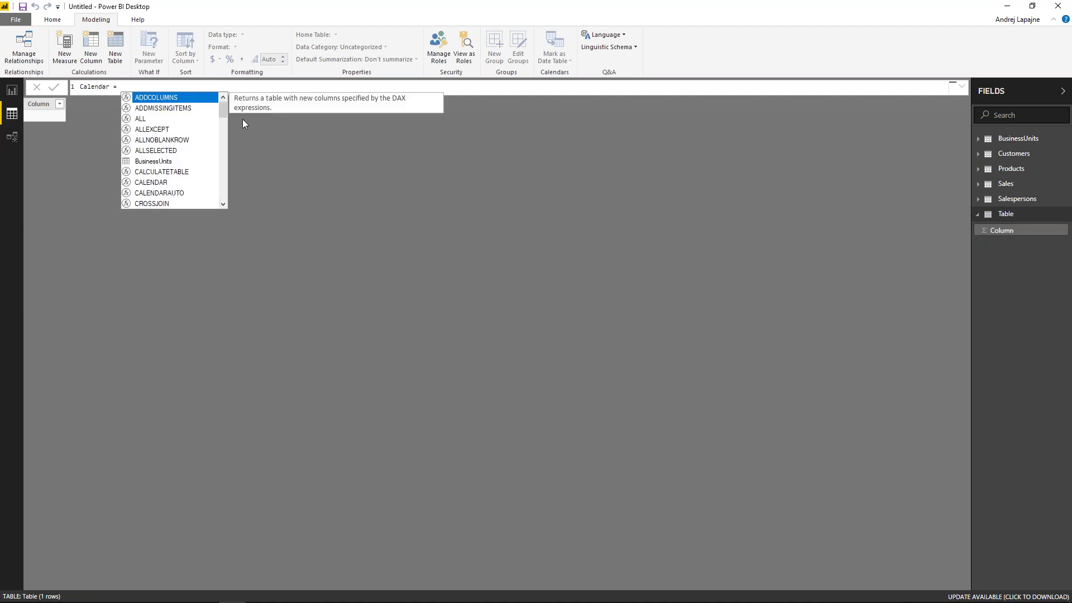
type("CA")
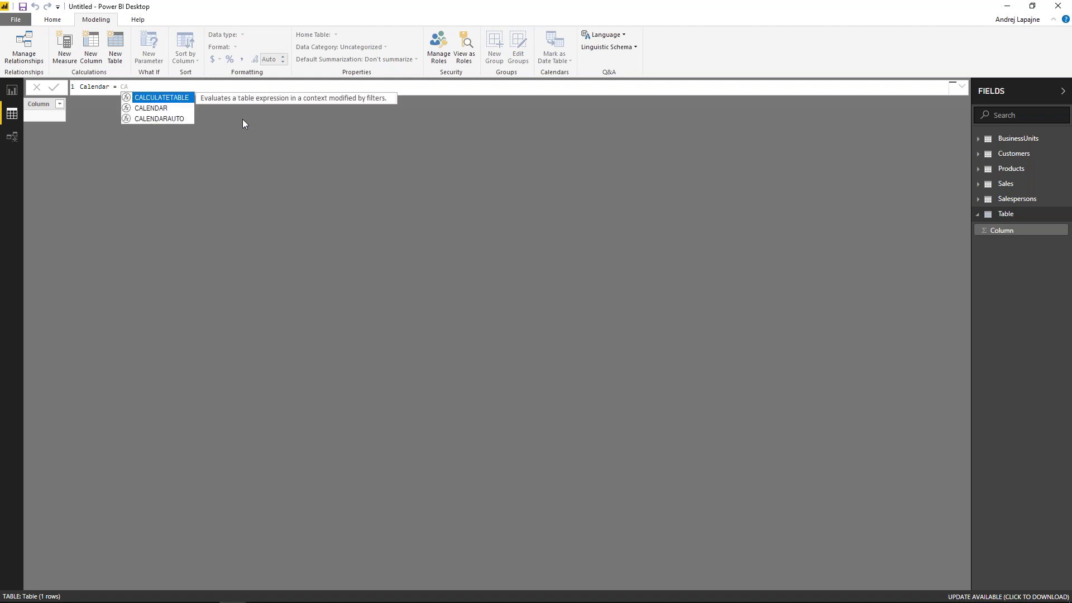
key("Down")
key("Tab")
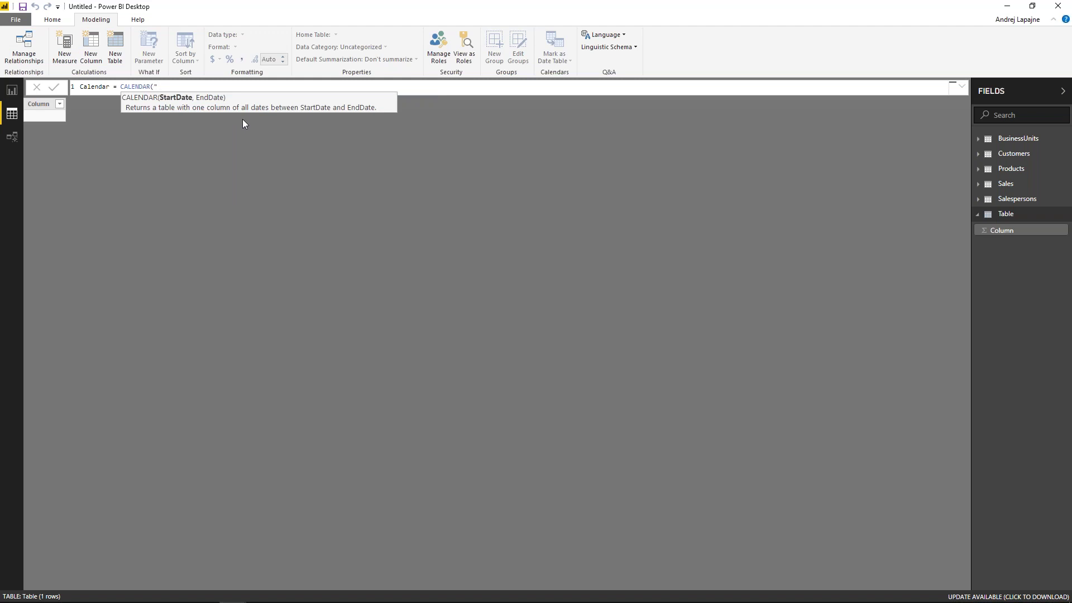
type("\"2016/")
type("/01\", \"2018/12/31")
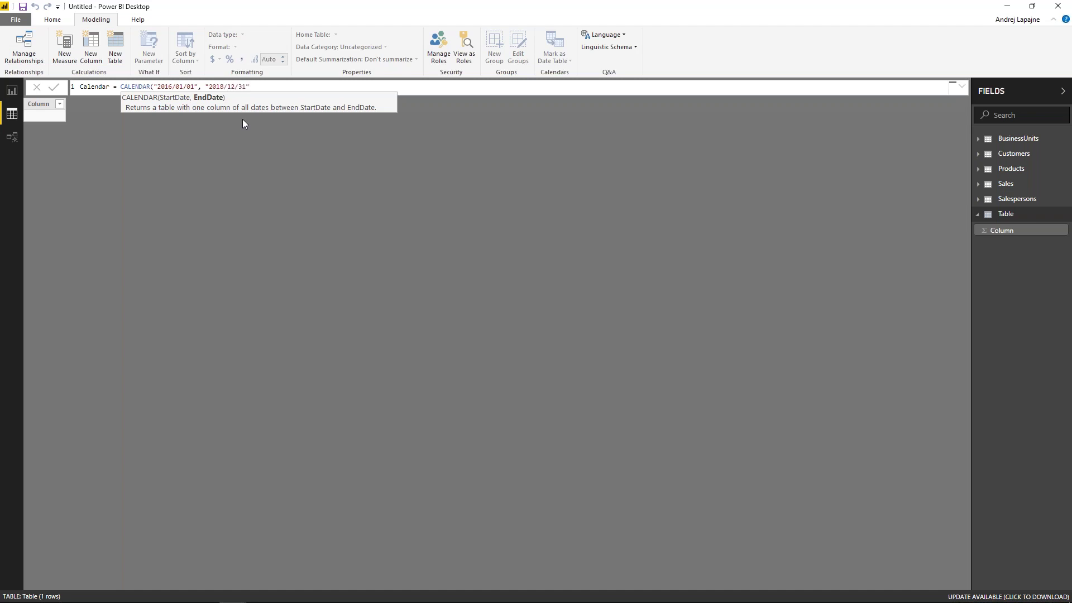
type(")")
key("Return")
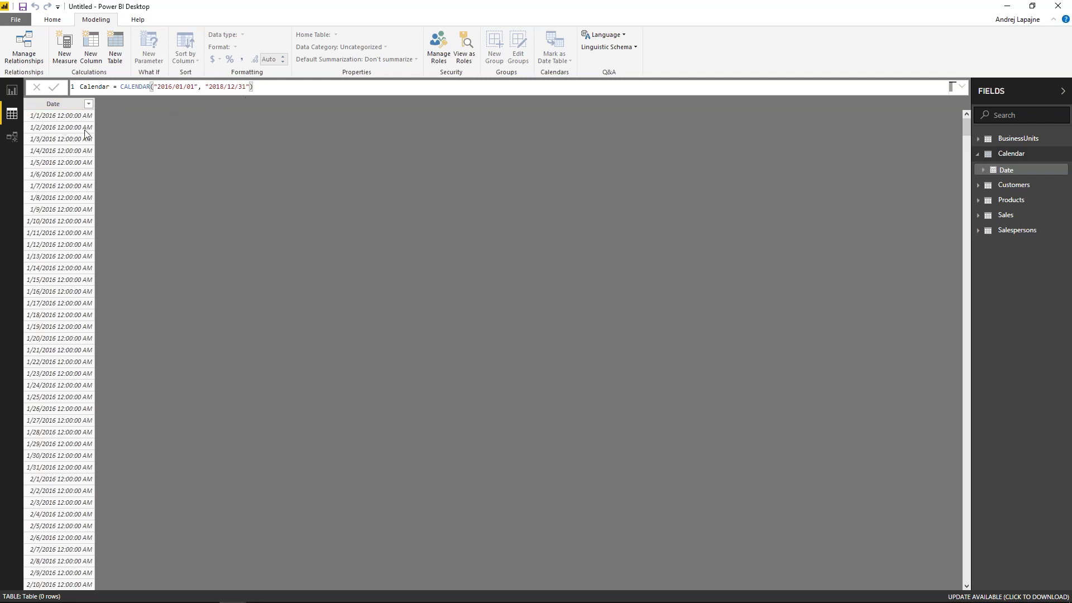
Remove the start and end date arguments from the Calendar table's formula, leaving empty parentheses.
left_click(122, 87)
left_click_drag(153, 87, 200, 87)
key("BackSpace")
left_click(279, 90)
key("BackSpace")
key("BackSpace")
key("BackSpace")
key("BackSpace")
key("BackSpace")
key("BackSpace")
key("BackSpace")
key("BackSpace")
key("BackSpace")
key("BackSpace")
key("BackSpace")
key("BackSpace")
key("BackSpace")
key("BackSpace")
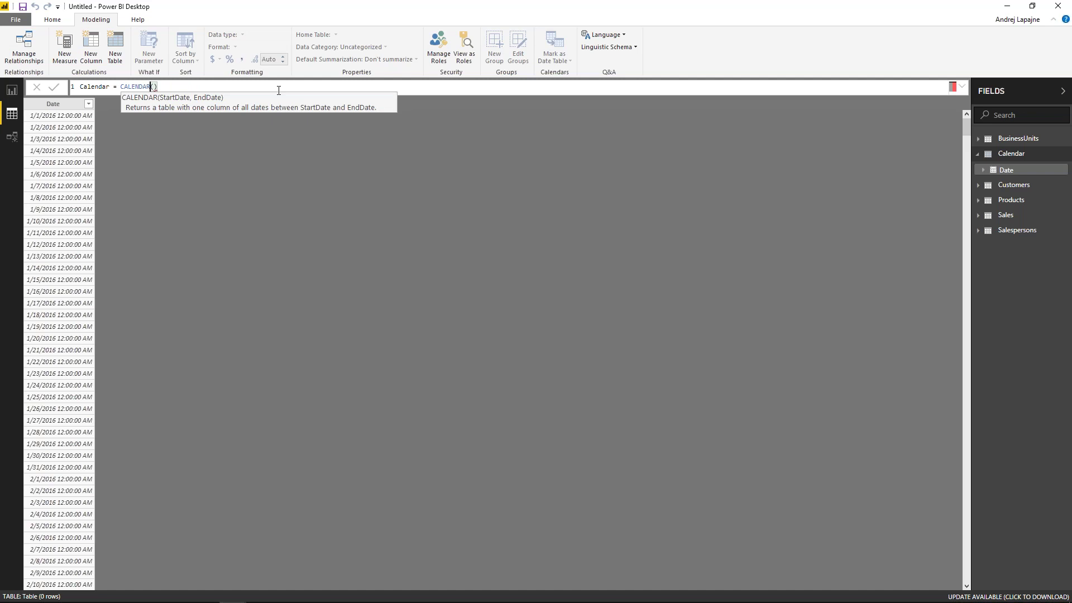
Redefine the Calendar table with the formula Calendar = CALENDARAUTO().
key("Left")
type("AUT")
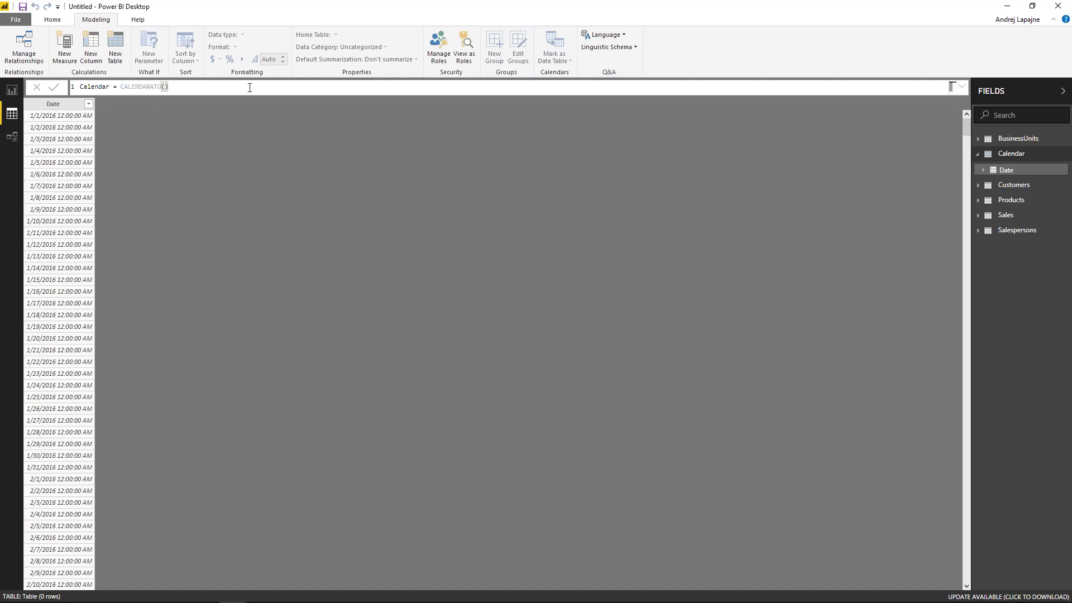
left_click(182, 84)
key("BackSpace")
key("BackSpace")
key("BackSpace")
key("BackSpace")
key("BackSpace")
type("AUTO(")
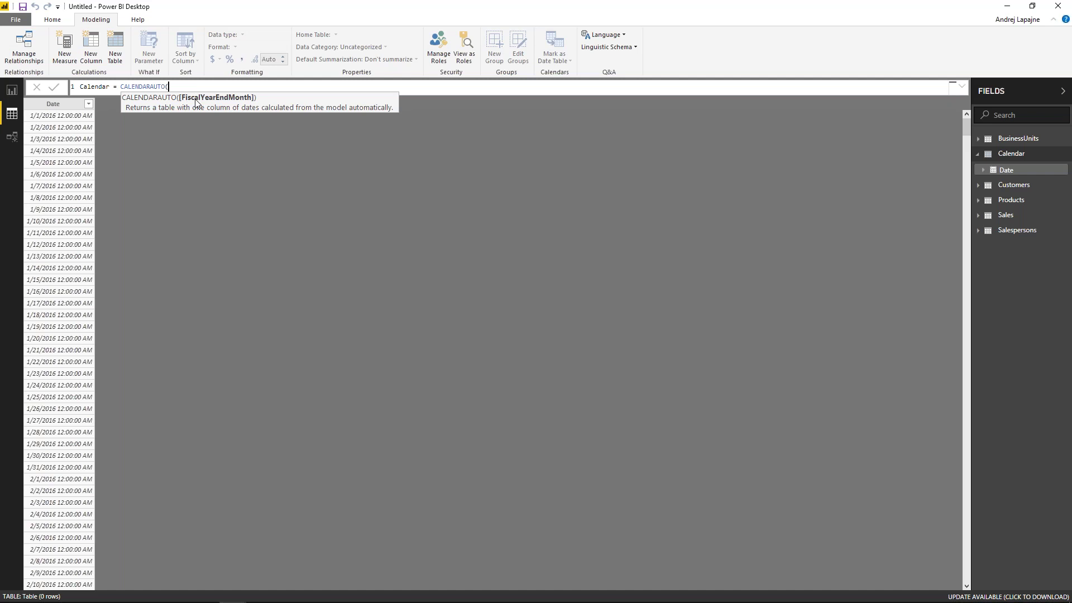
type("4")
type(")")
key("Return")
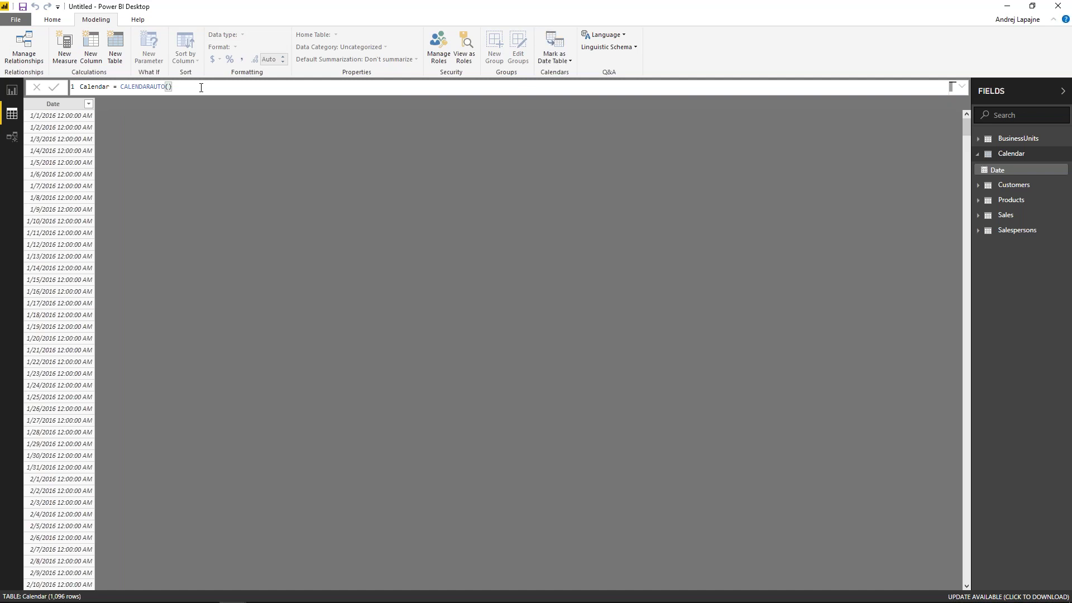
left_click(146, 87)
left_click(177, 88)
key("Left")
Enlarge the formula text and add a calculated column to the Calendar table as MonthNo = MONTH(date).
left_click(66, 104)
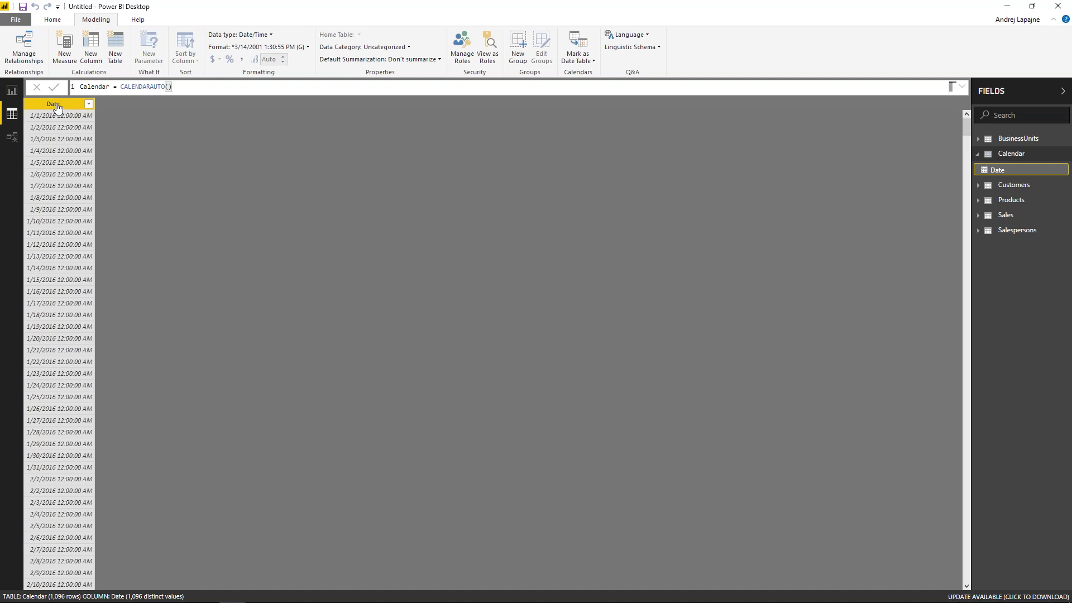
left_click(91, 44)
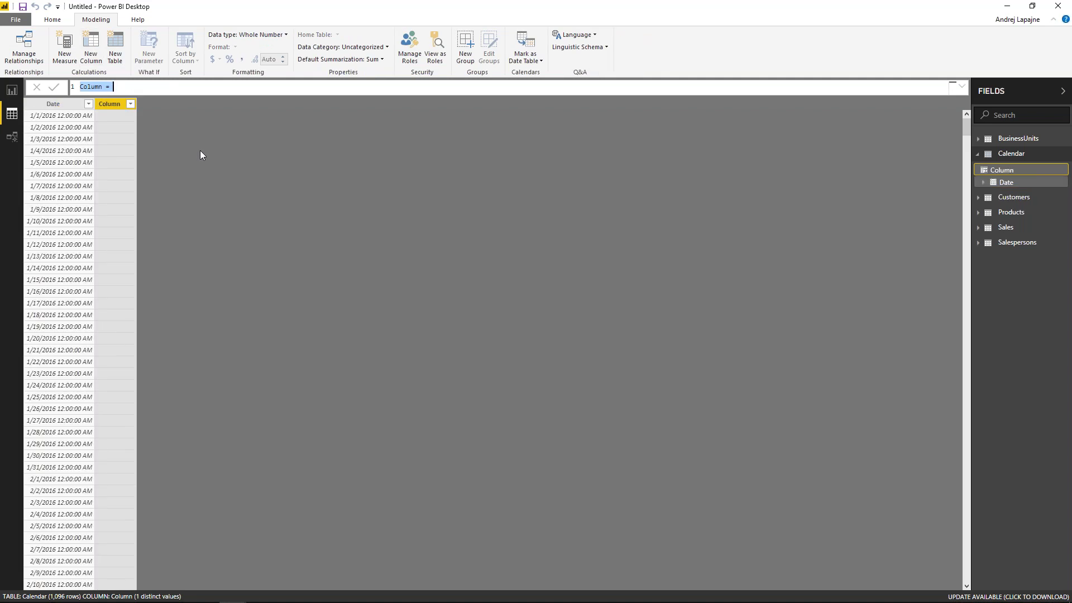
type("MonthNo = MONTH")
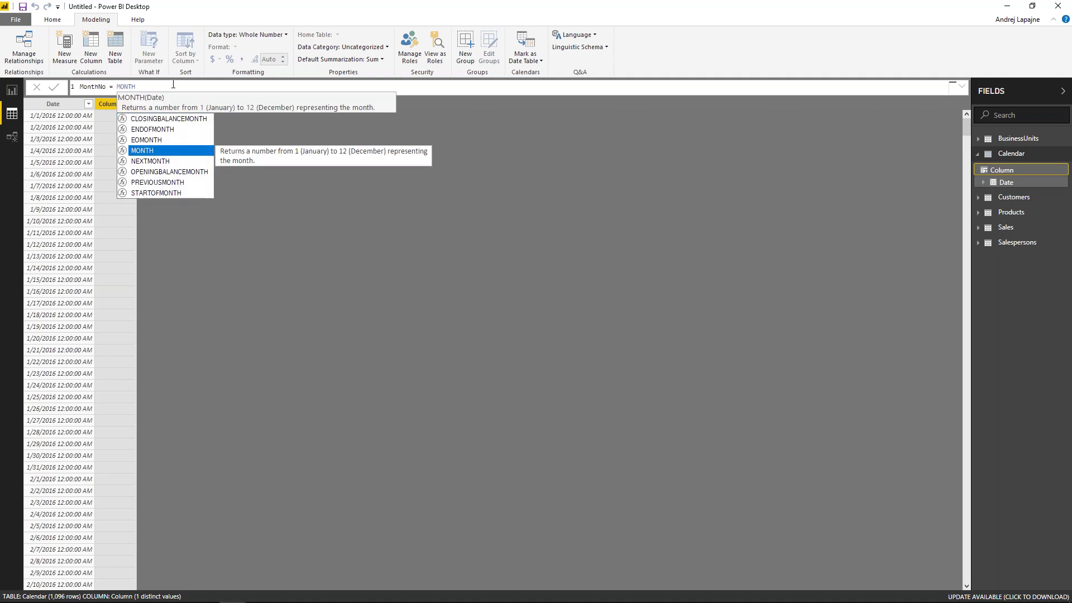
scroll(172, 84, "up", 4)
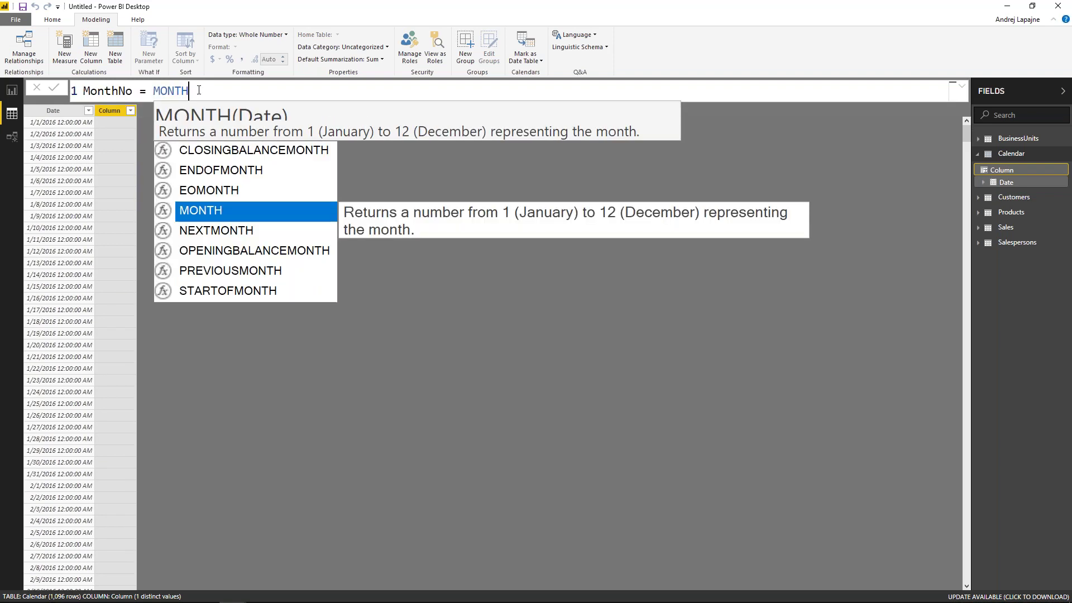
type("(DATE(")
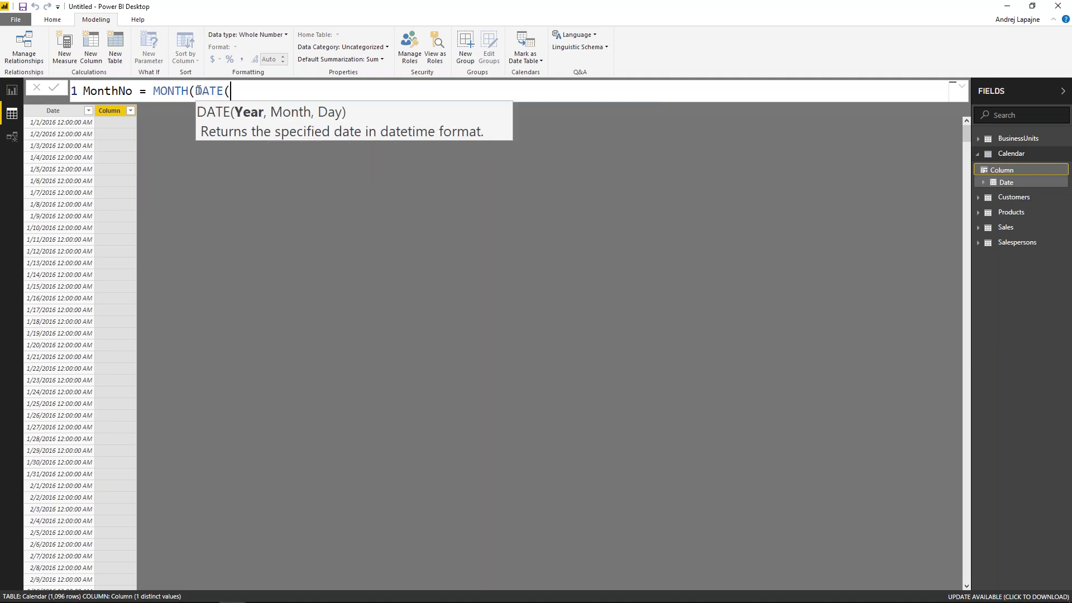
key("BackSpace")
key("BackSpace")
key("BackSpace")
key("BackSpace")
key("BackSpace")
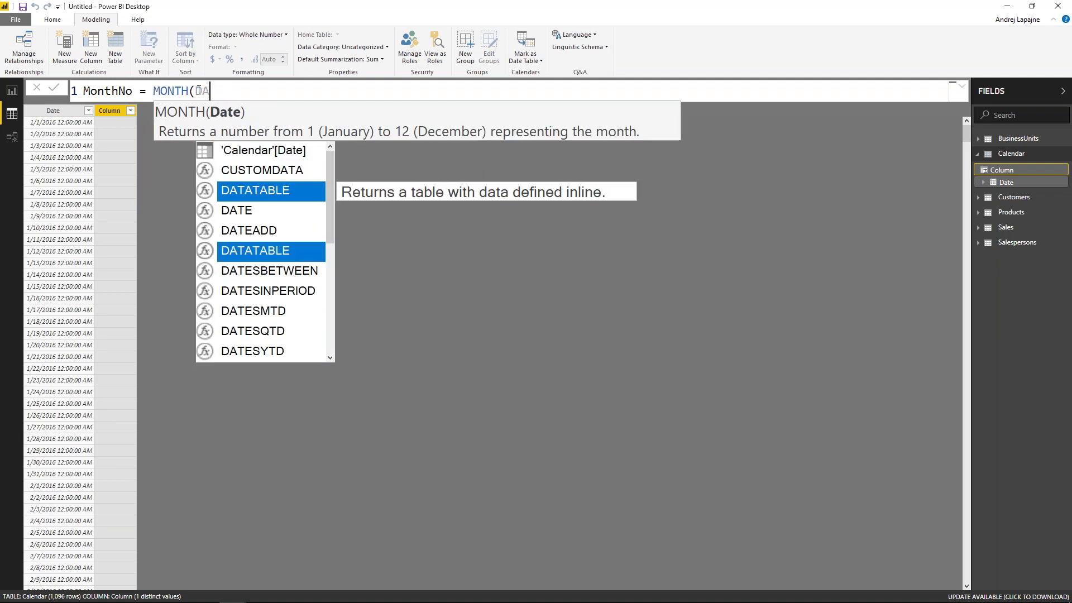
type("date")
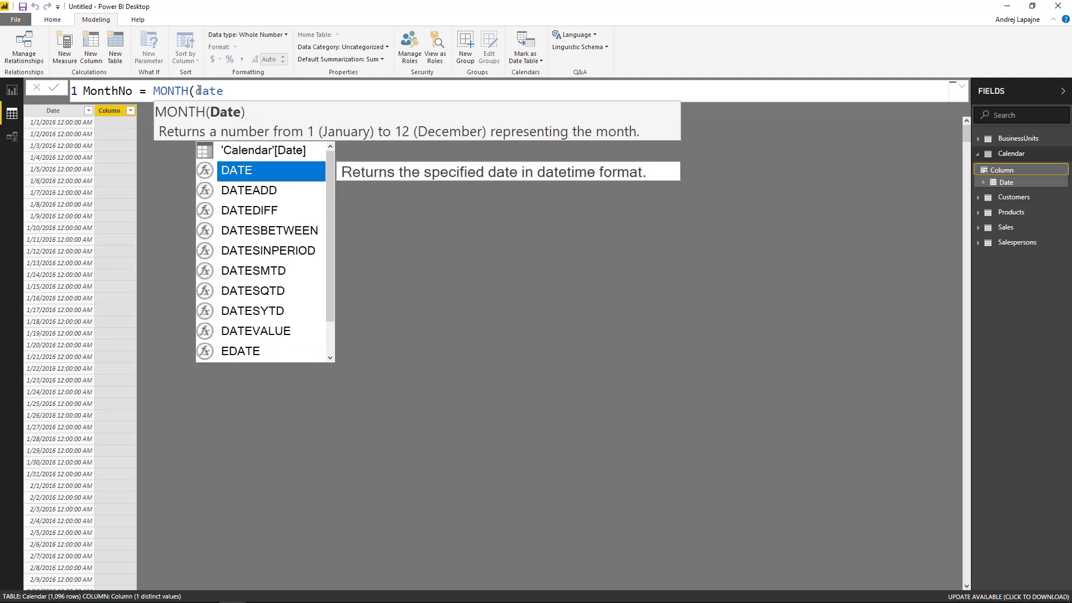
type(")")
key("Return")
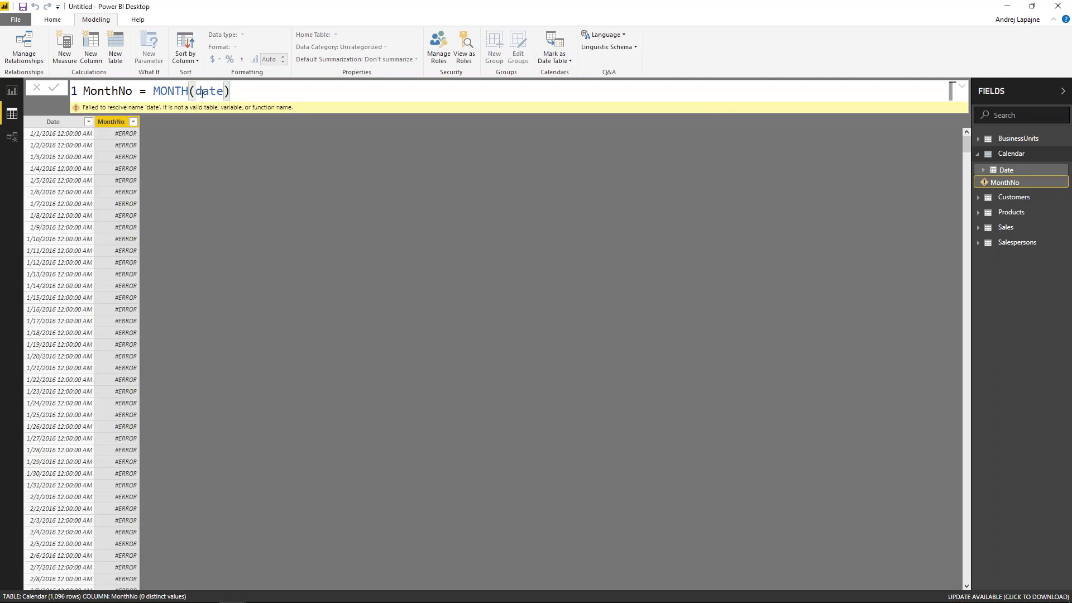
Correct the column's formula to MonthNo = MONTH('Calendar'[Date]), referencing the Calendar table's Date column.
triple_click(200, 91)
double_click(200, 92)
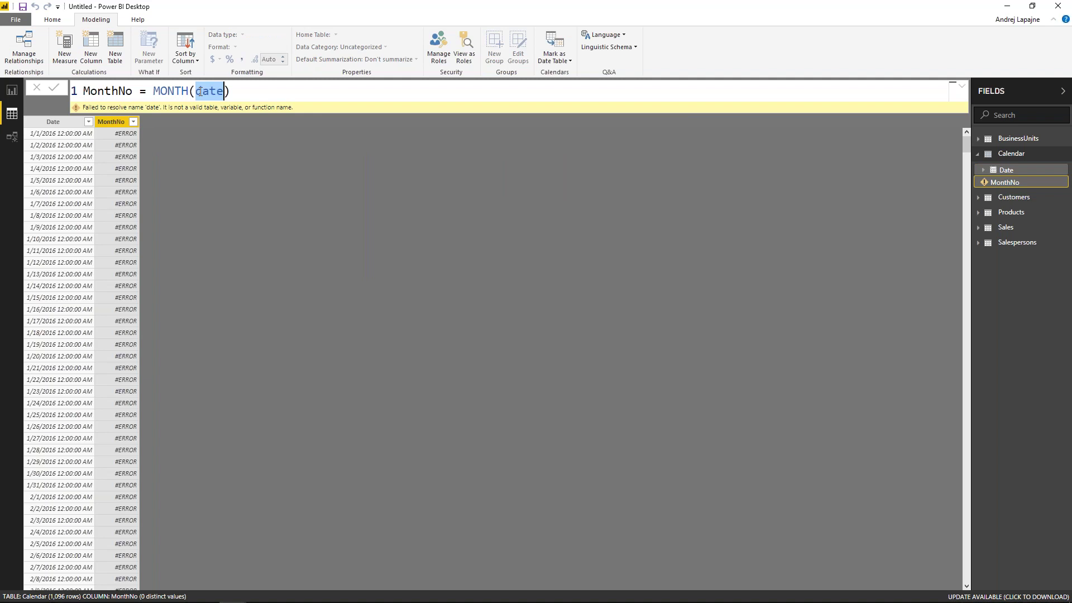
type("dat")
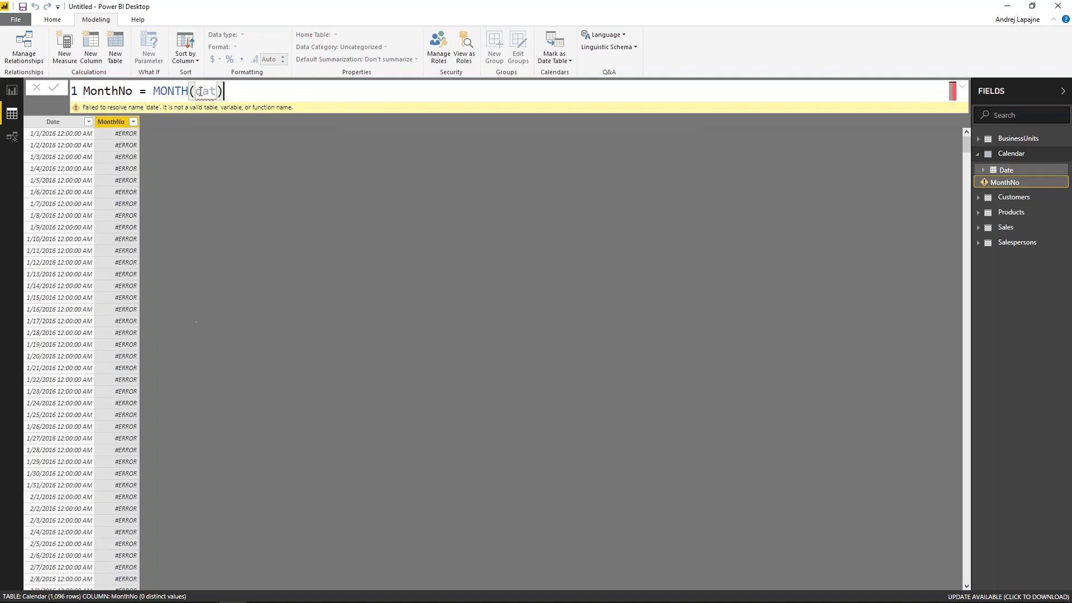
type("e")
key("Tab")
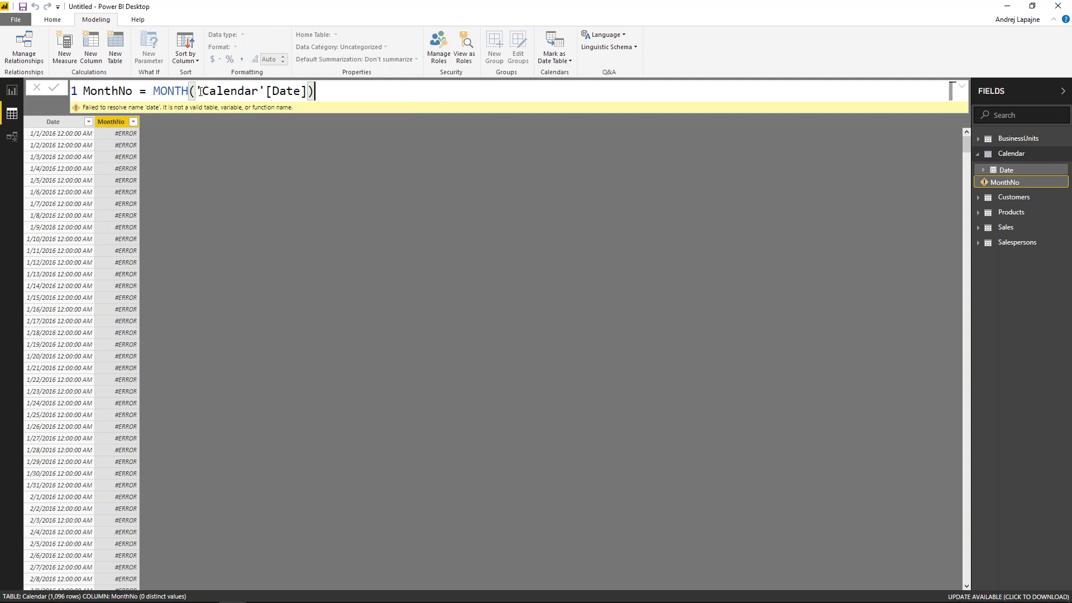
key("Return")
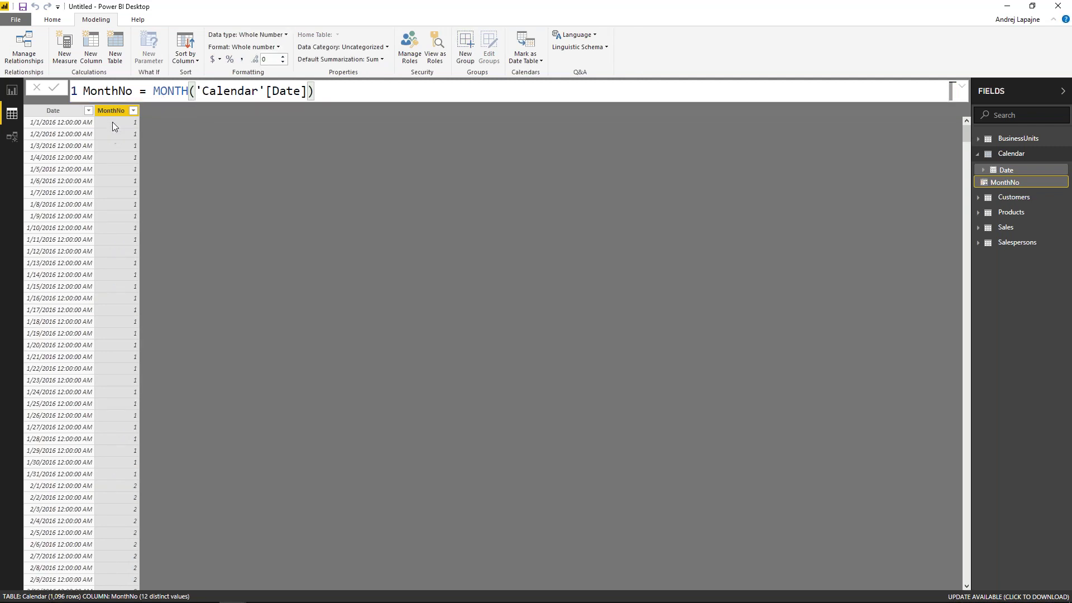
Add a calculated column to the Calendar table as Month = FORMAT('Calendar'[Date], "mmm").
left_click(90, 49)
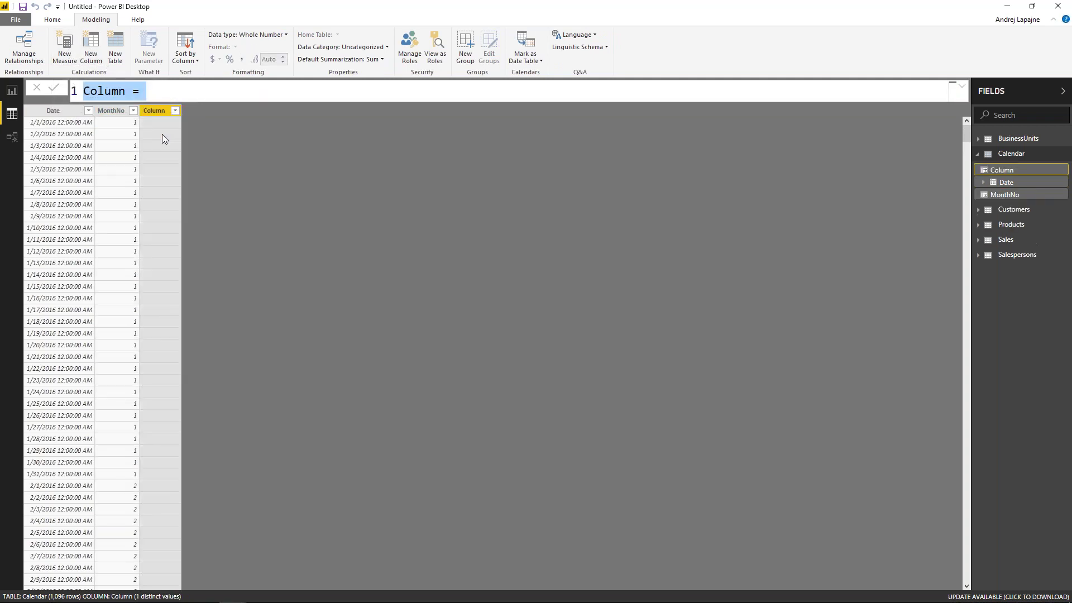
type("Month = ")
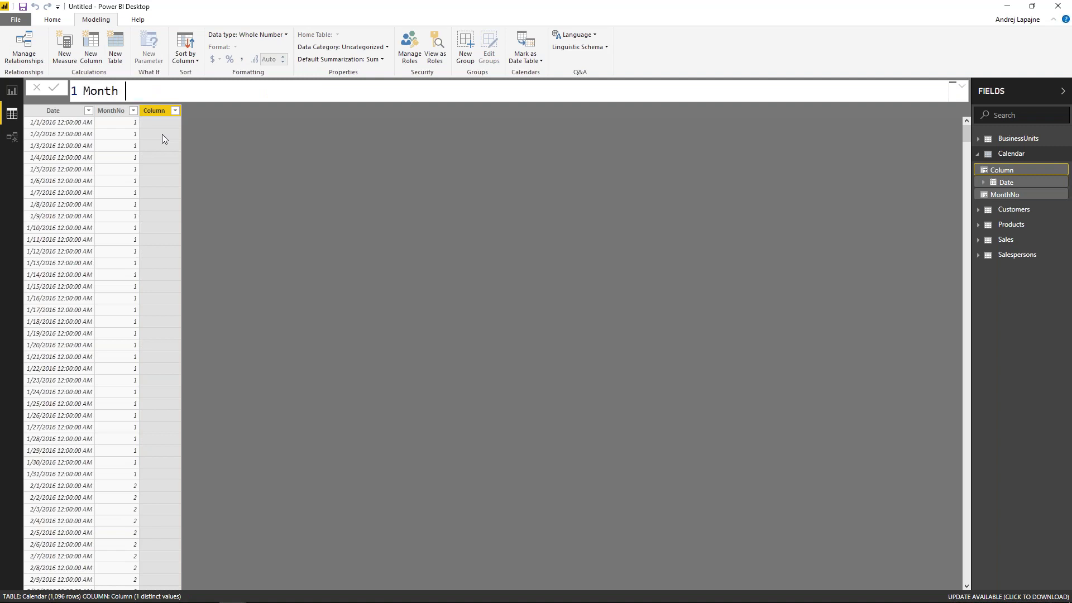
type("FOR")
key("Tab")
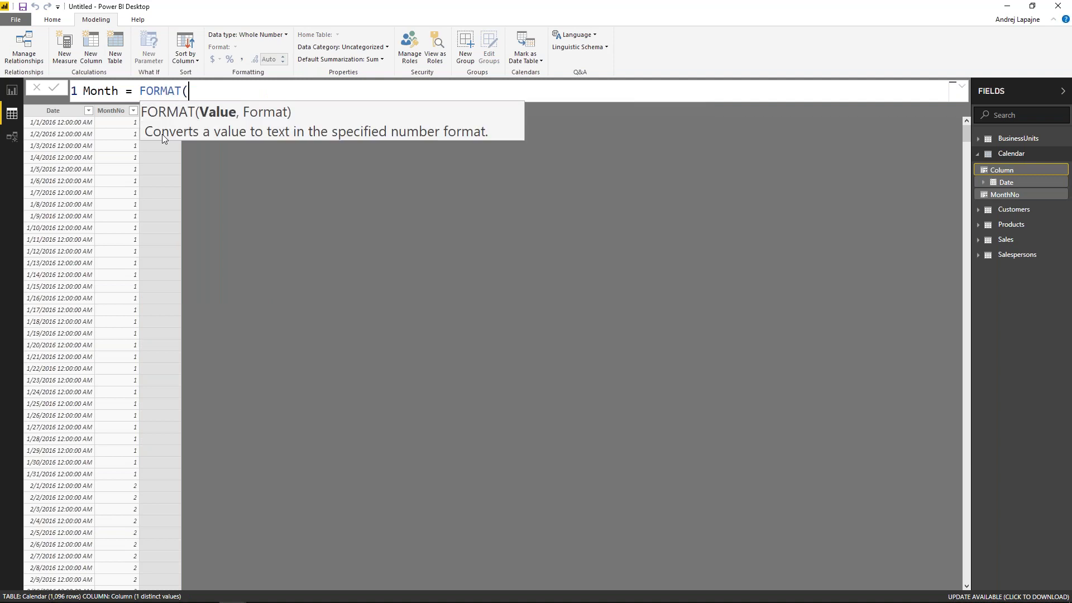
type("date")
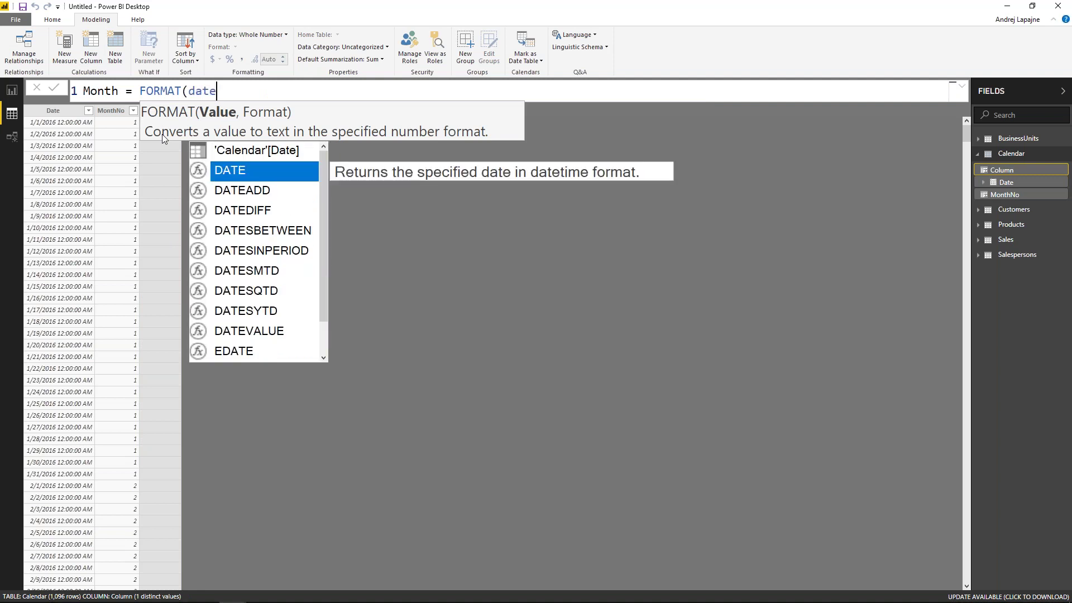
key("Up")
key("Tab")
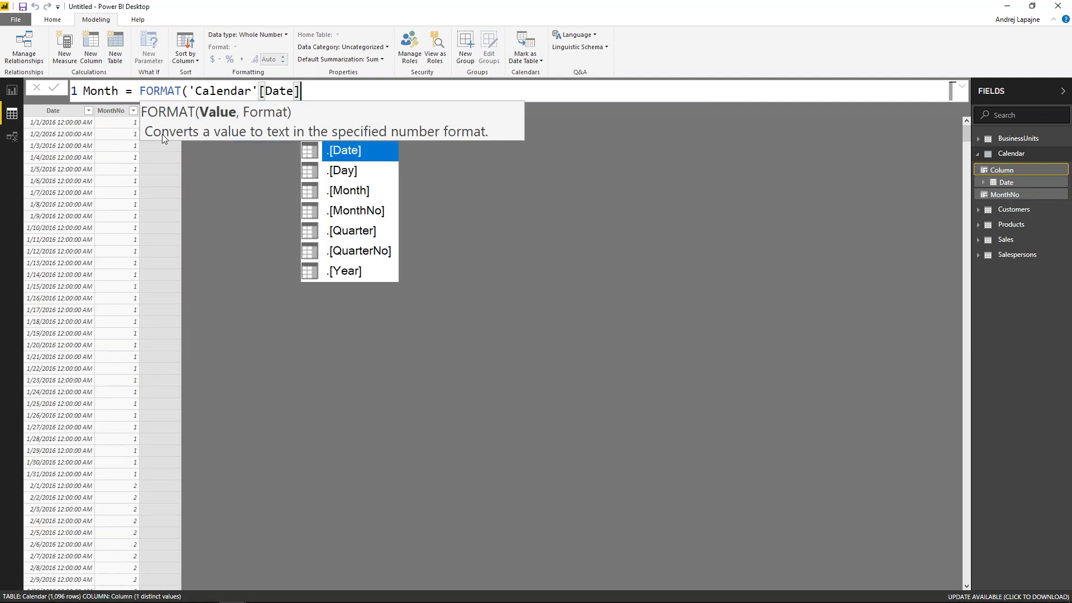
type(", \"")
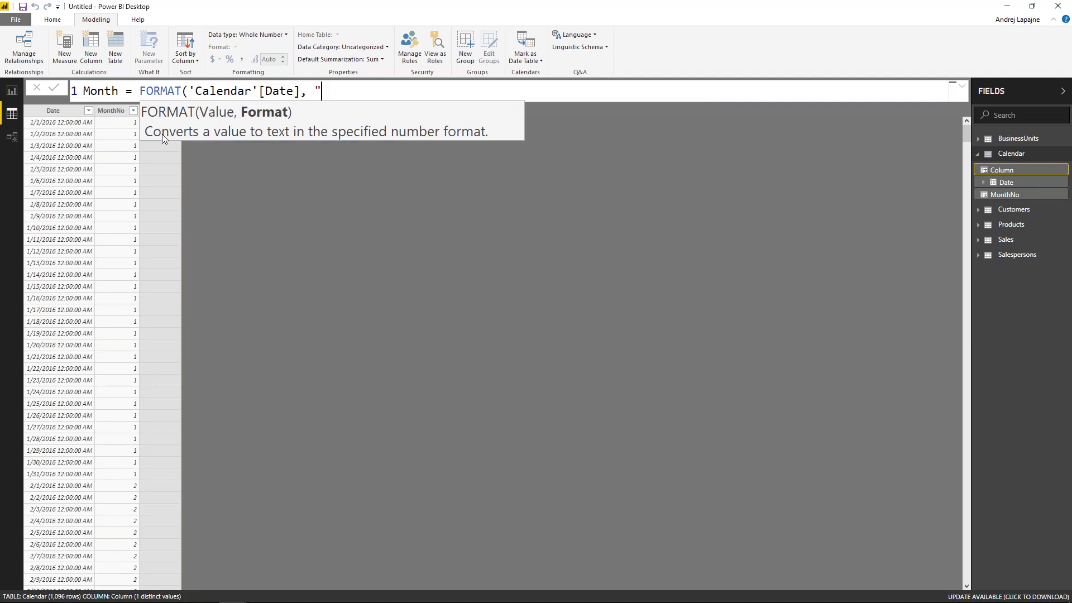
type("mmm\")")
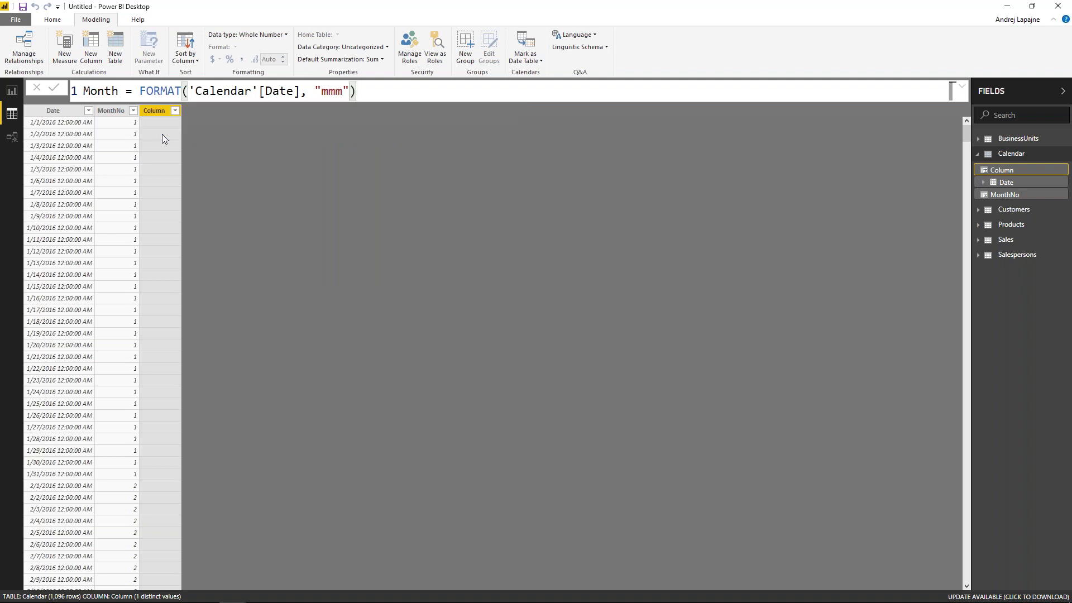
key("Return")
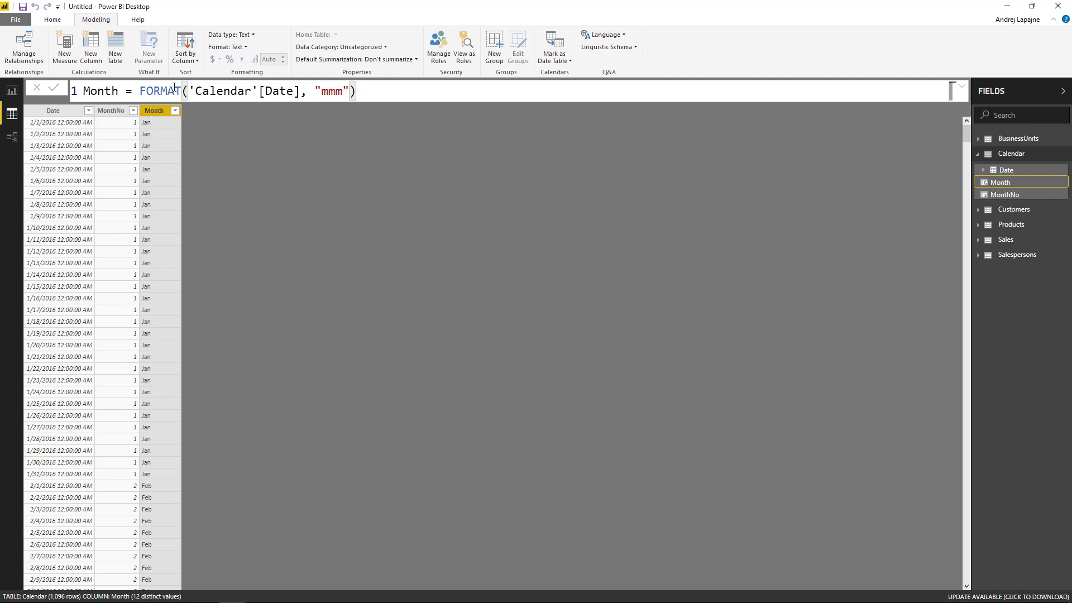
Set the Calendar table's Month column to sort by MonthNo.
left_click(186, 55)
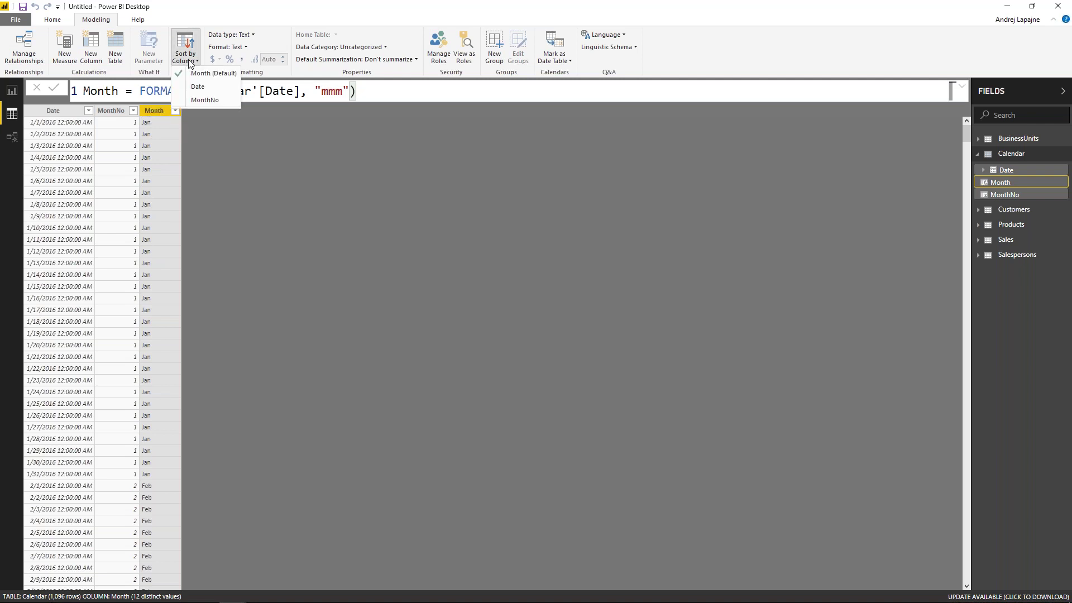
left_click(203, 101)
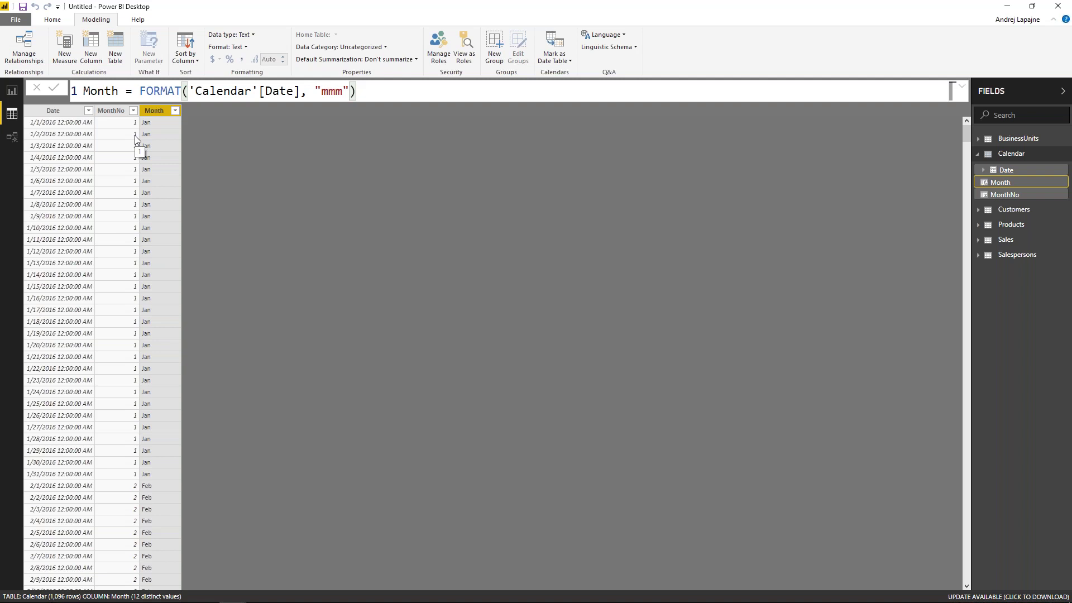
key("Home")
key("ctrl+shift+Right")
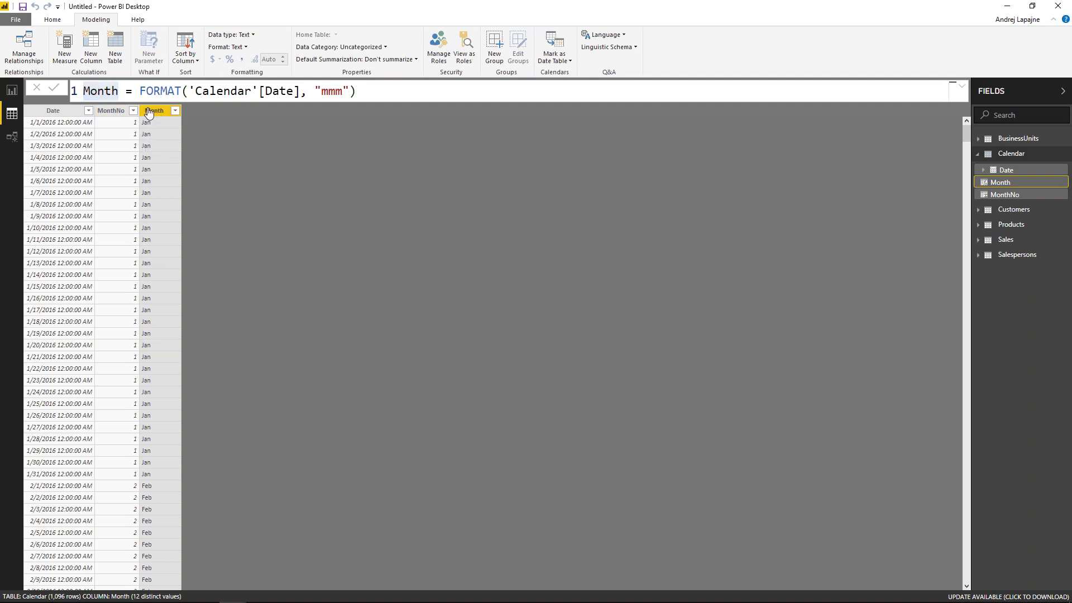
Add a calculated column to the Calendar table as Quarter = FORMAT('Calendar'[Date], "Q").
left_click(92, 52)
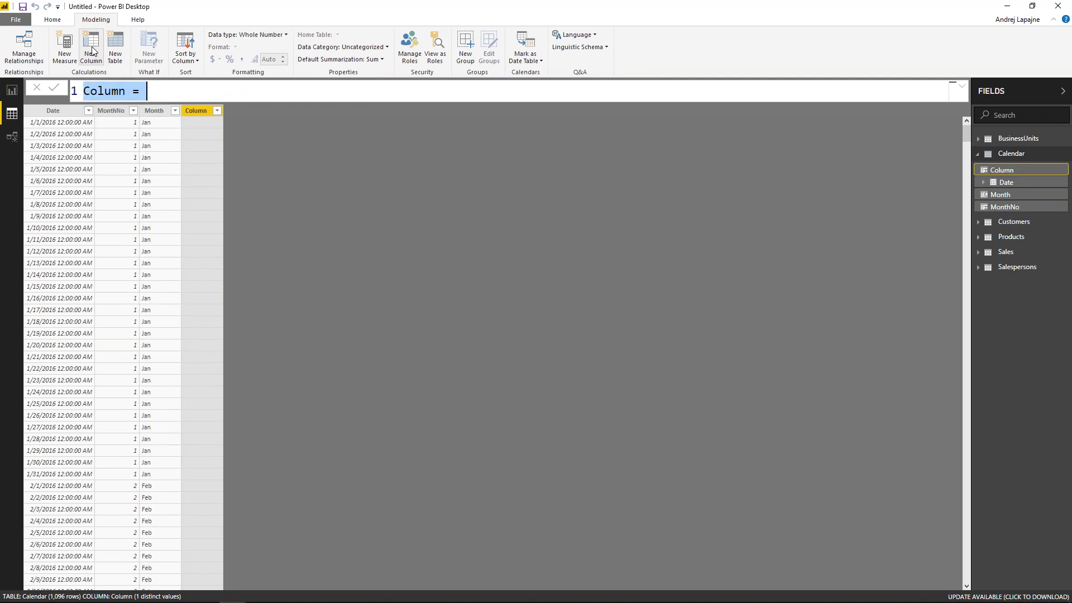
type("Qu")
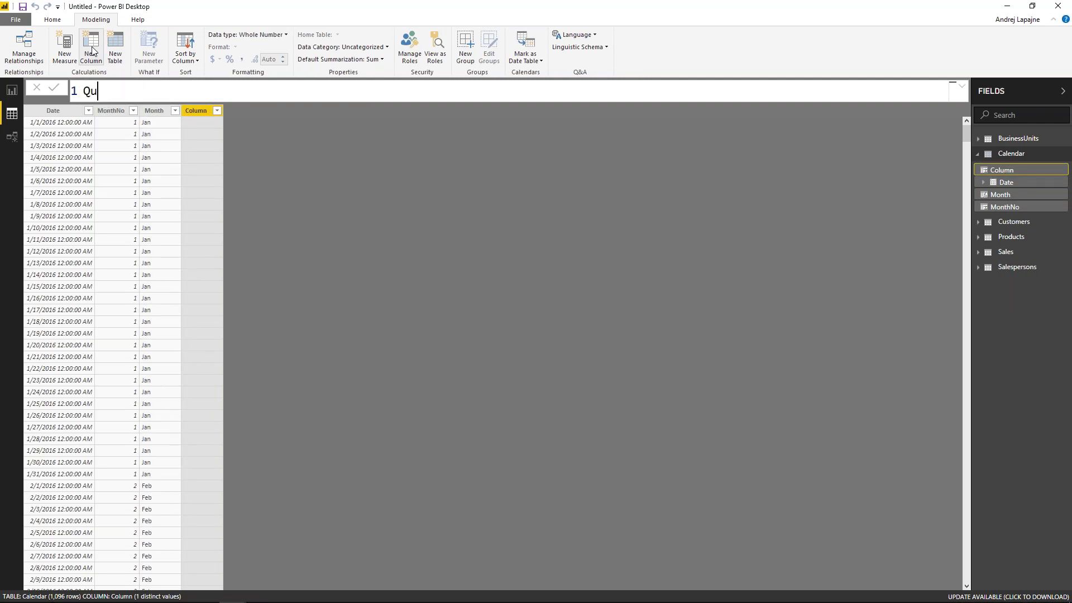
type("arter = FORMAT(")
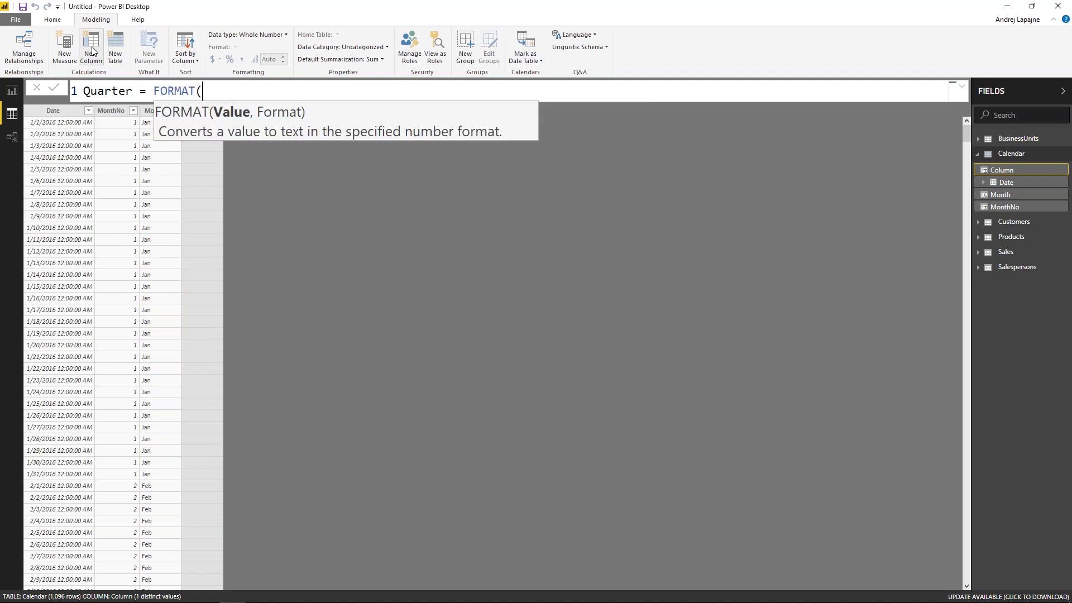
type("date")
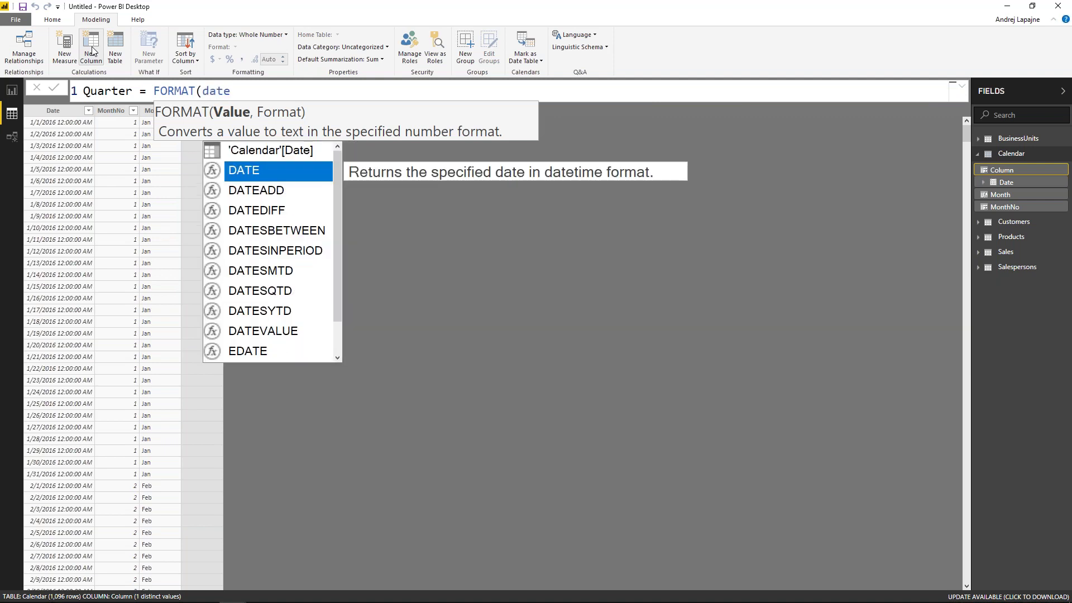
key("Home")
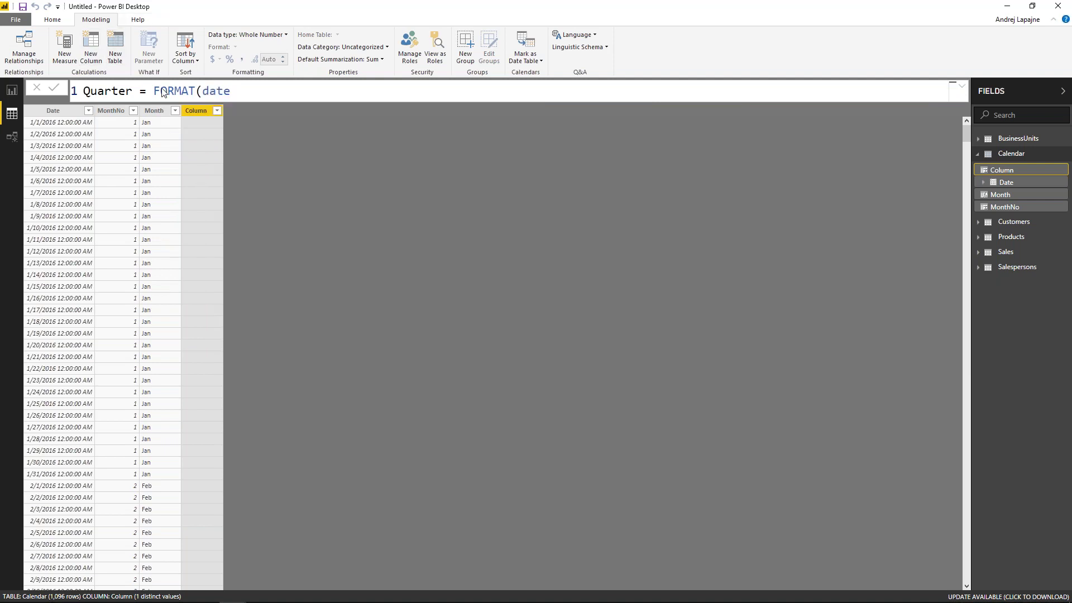
left_click(236, 86)
key("Up")
key("Tab")
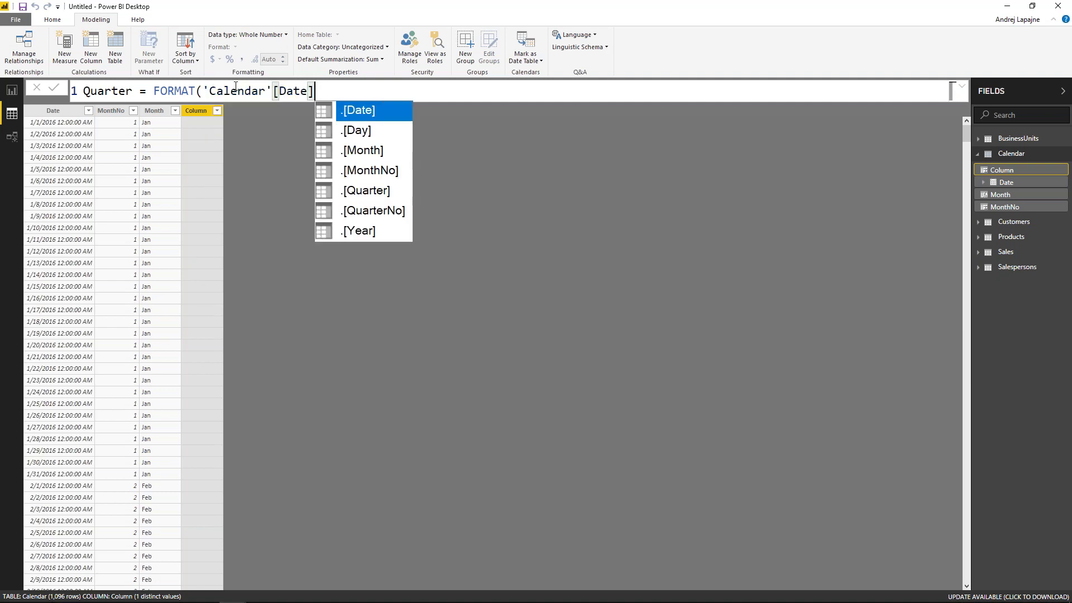
type(", \"")
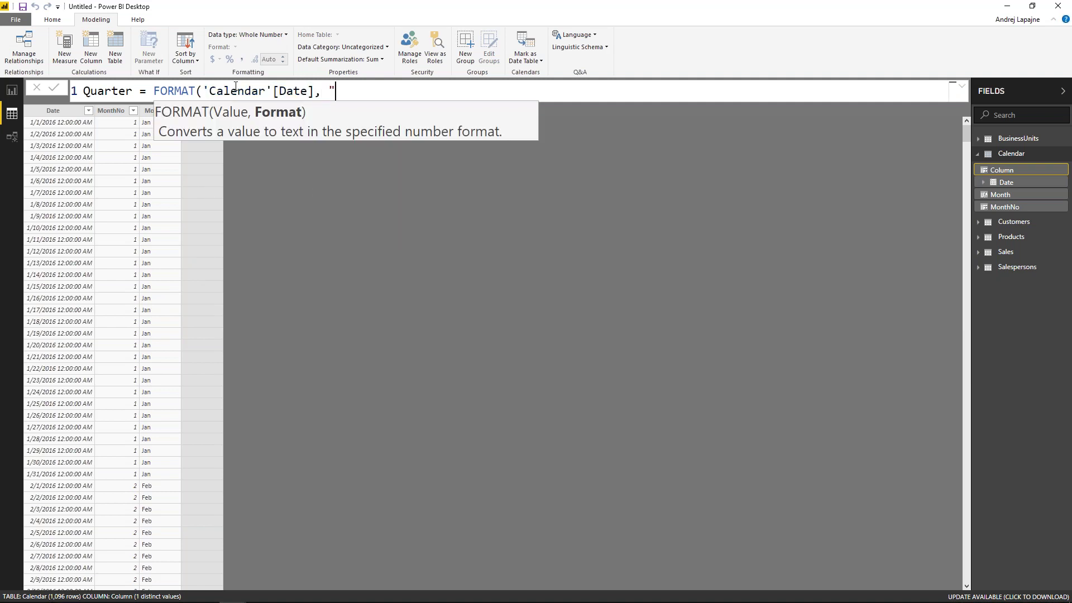
type("Q\")")
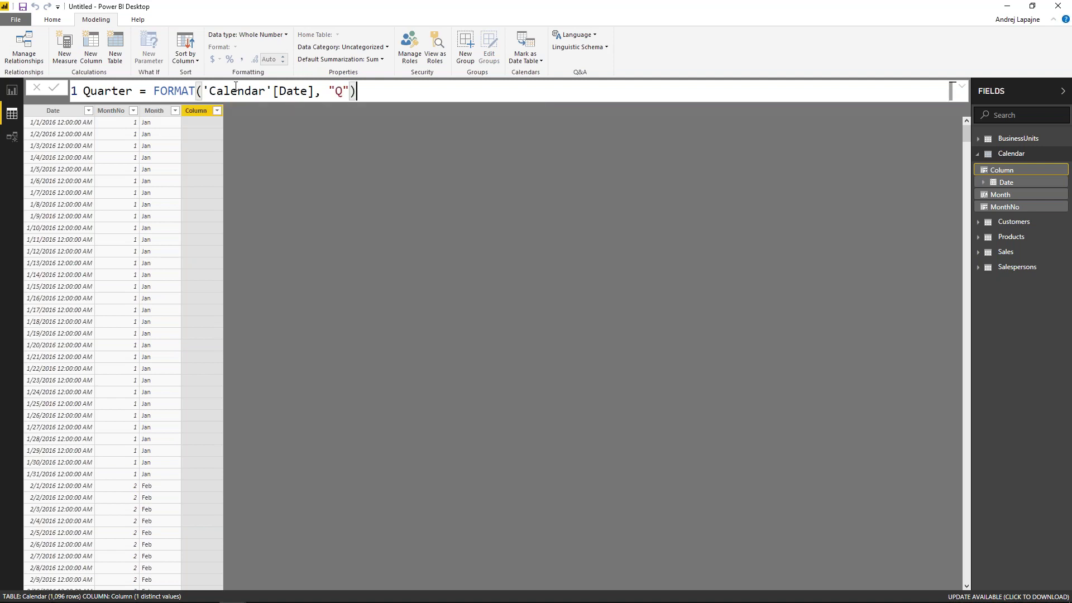
key("Return")
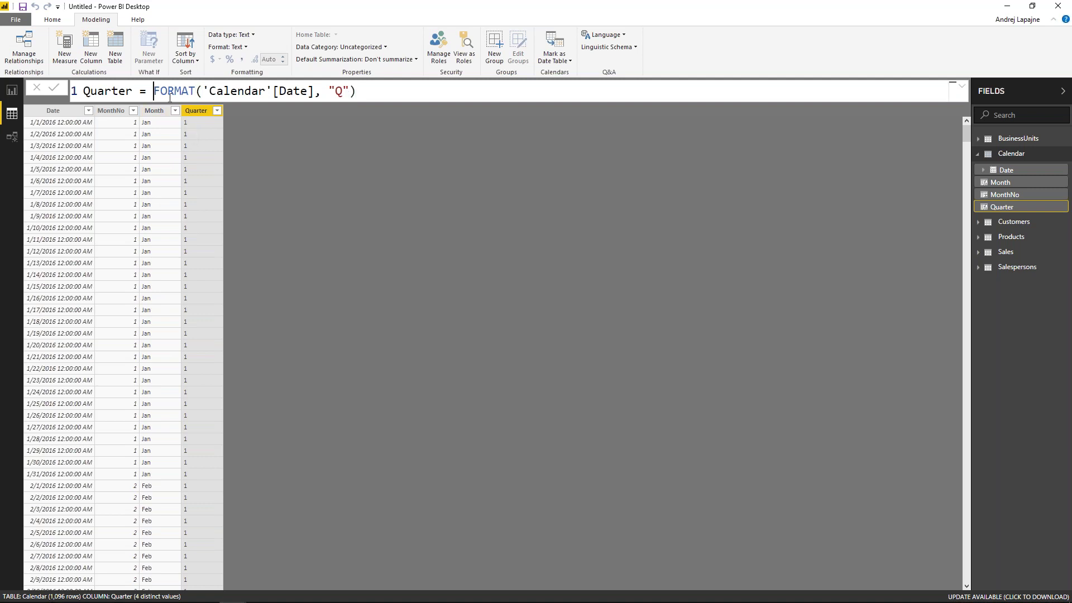
Prefix the quarter number with the letter Q, making the formula Quarter = "Q" & FORMAT('Calendar'[Date], "Q").
type("\"Q\"")
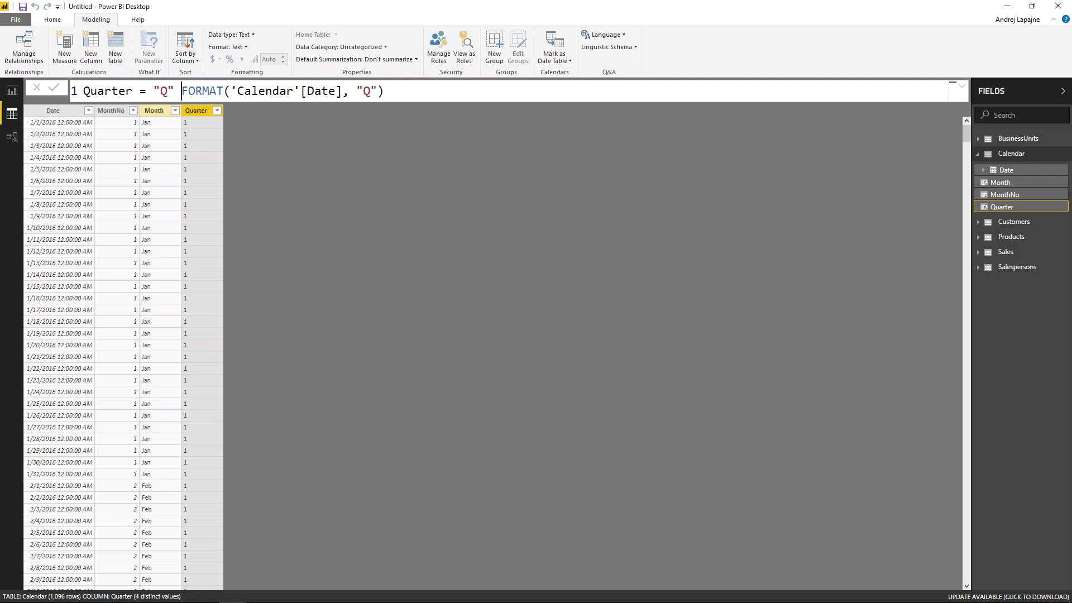
type(" &")
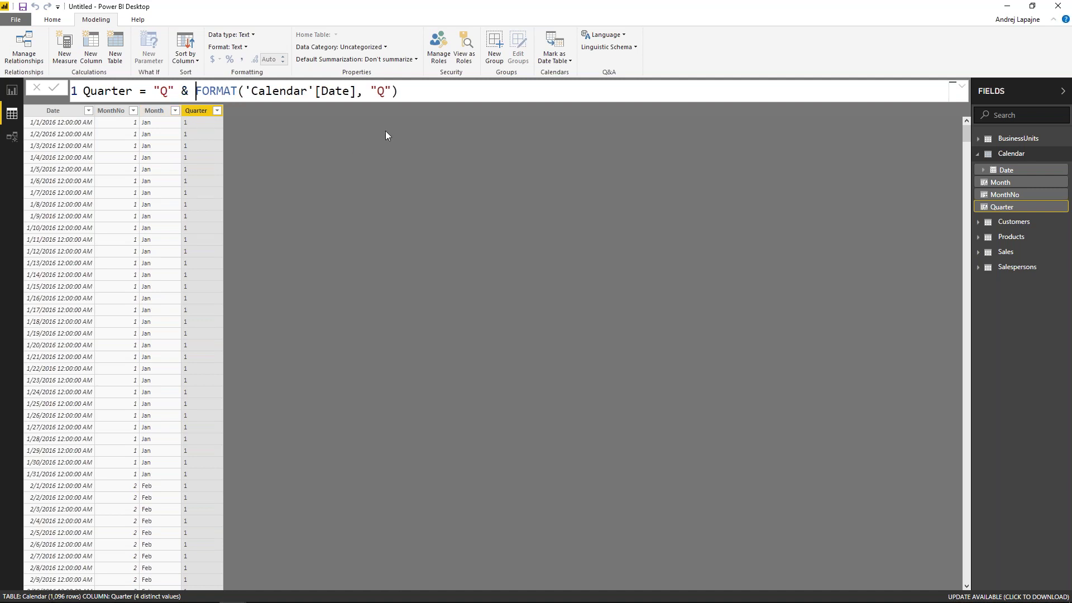
left_click(407, 93)
key("Return")
Replace the Quarter column's text prefix with an escaped format code, making the formula Quarter = FORMAT('Calendar'[Date], "\QQ").
left_click(199, 90)
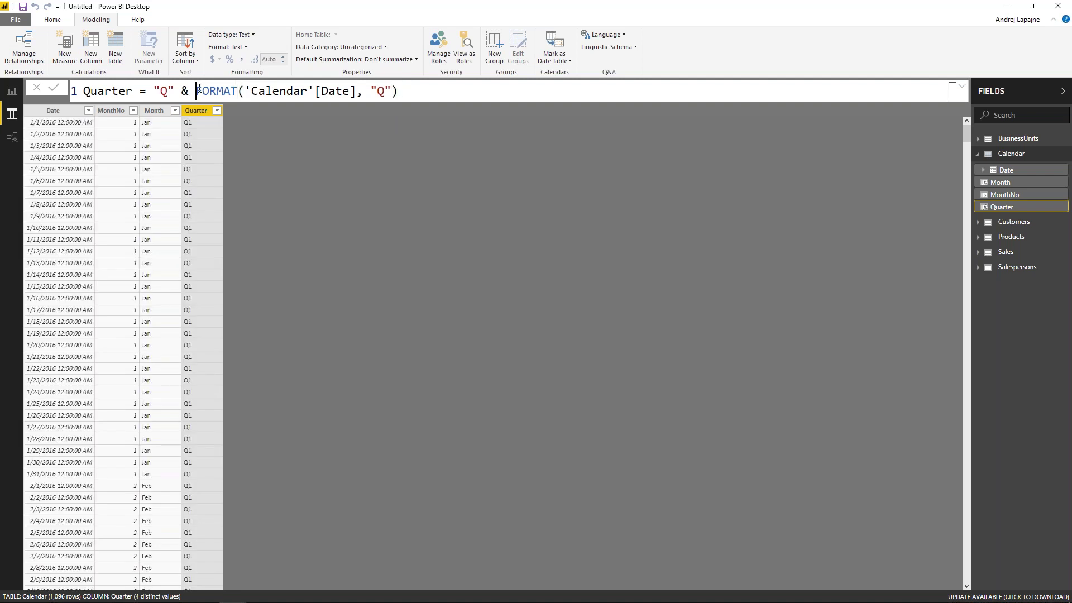
key("BackSpace")
key("BackSpace")
key("BackSpace")
key("BackSpace")
key("BackSpace")
key("BackSpace")
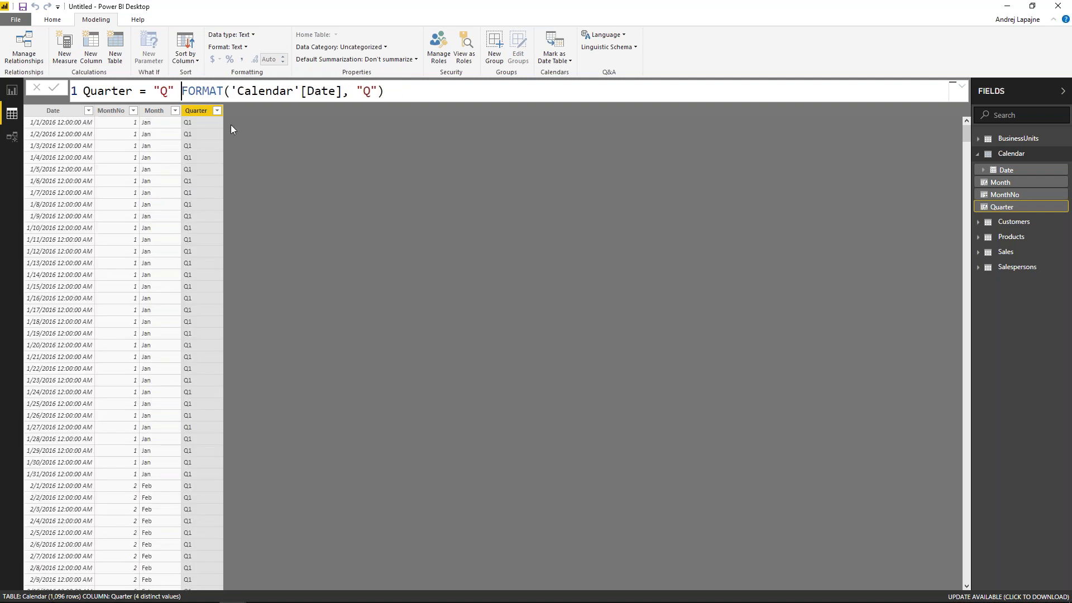
left_click(336, 91)
type("Q")
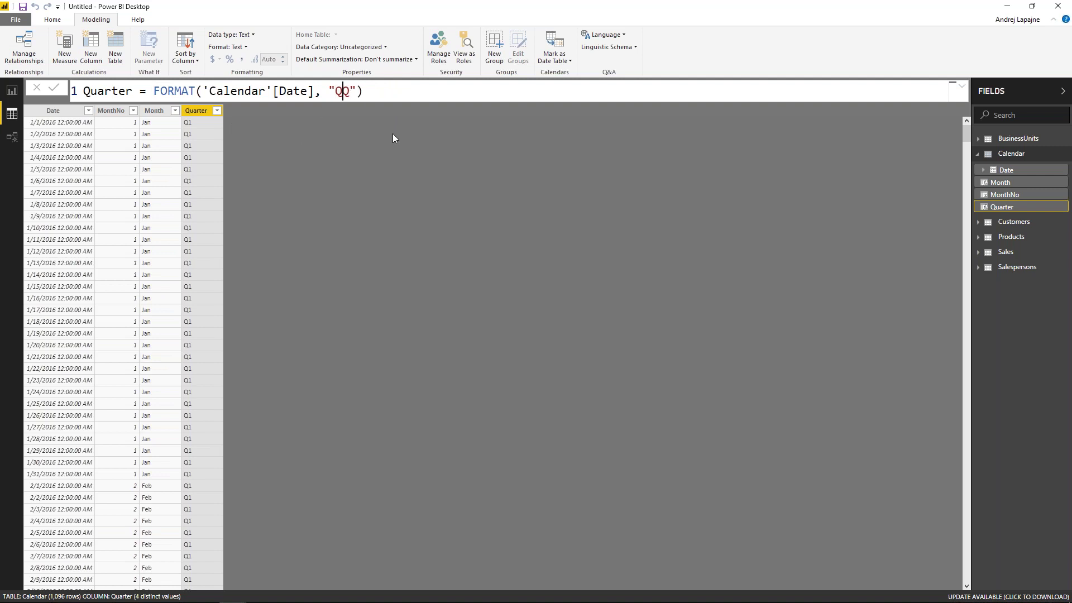
key("Right")
key("Left")
type("\\")
key("Right")
key("shift+Left")
key("shift+Left")
key("Right")
key("Right")
key("shift+Left")
key("End")
Delete the Calendar table from the model.
left_click(75, 114)
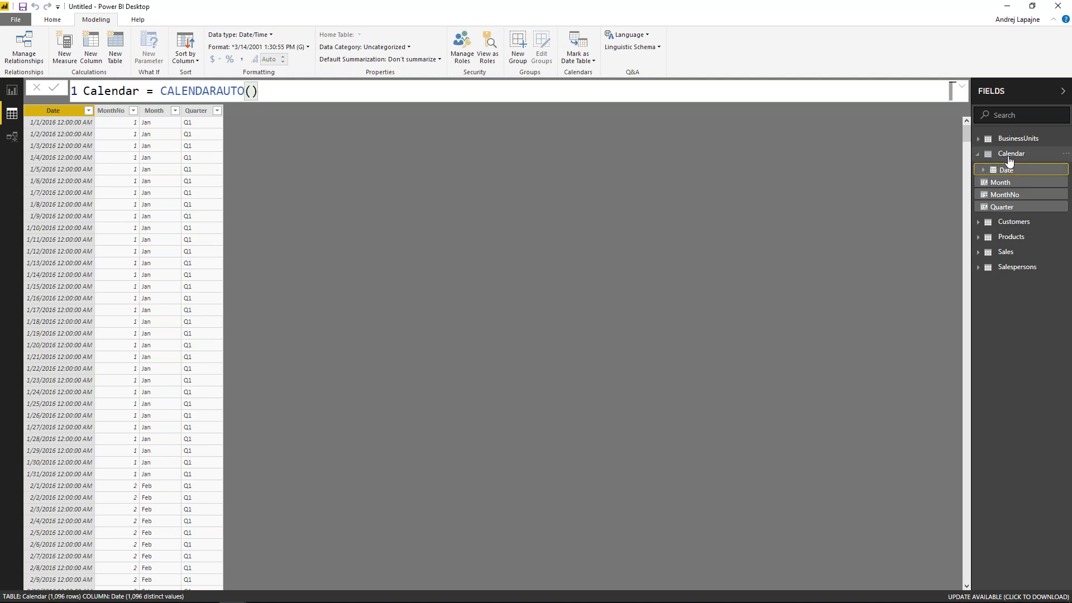
left_click(1011, 154)
right_click(1012, 159)
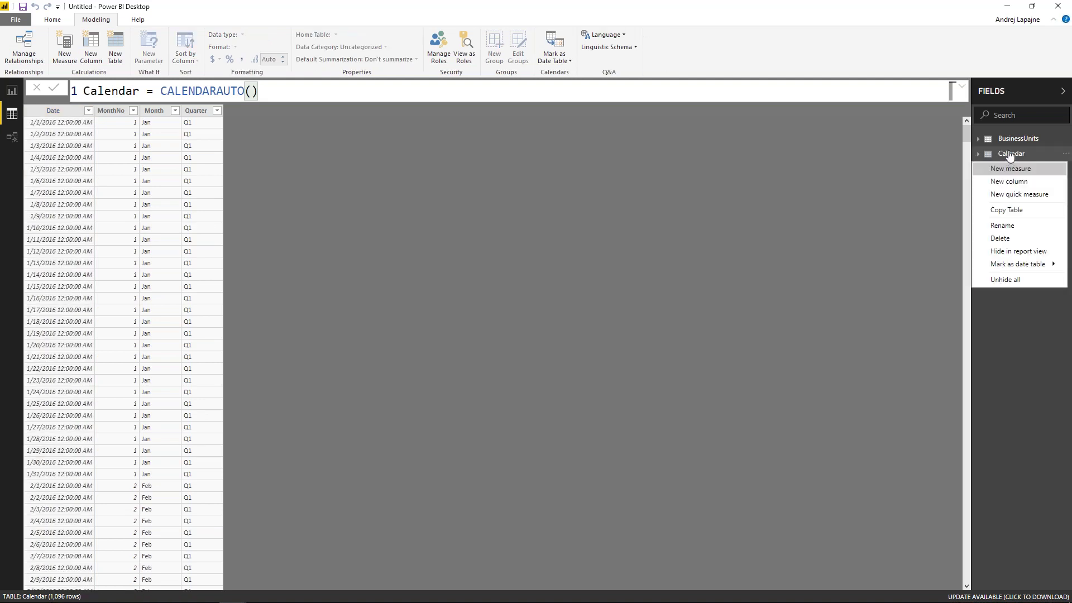
left_click(1002, 239)
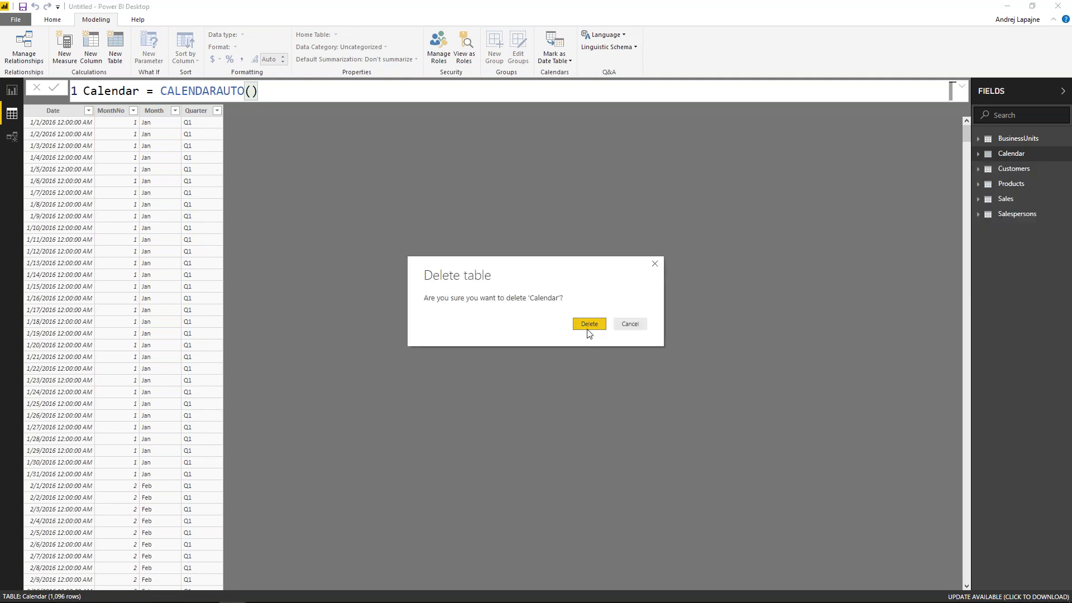
left_click(589, 325)
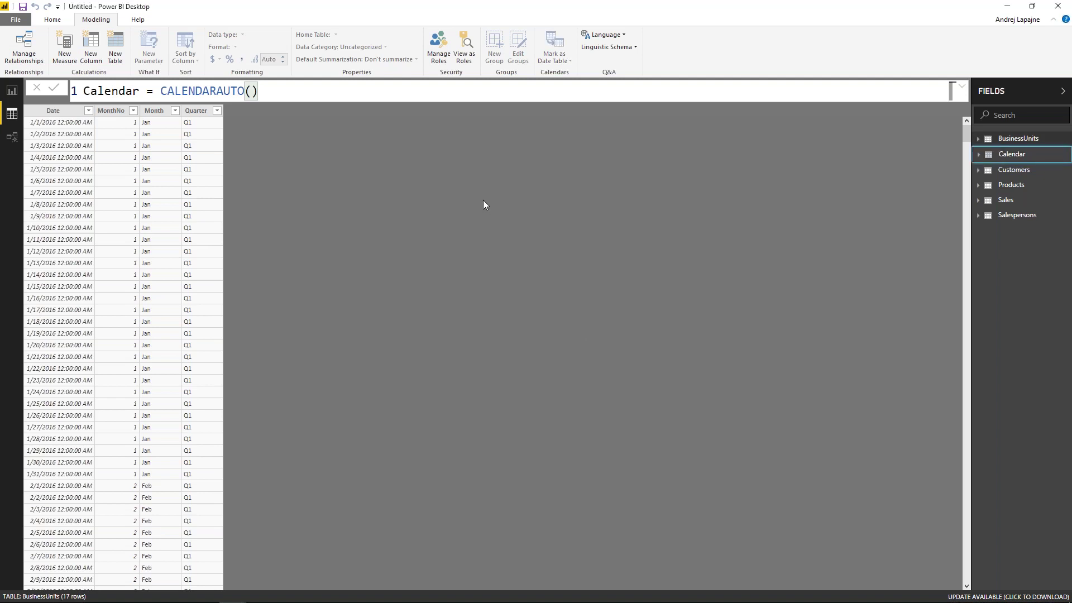
Switch to the DAX-SalesDashboard-ZebraBI final report and copy the full Calendar = ADDCOLUMNS ( CALENDARAUTO (), ...) formula from its DAX page.
key("alt+Tab")
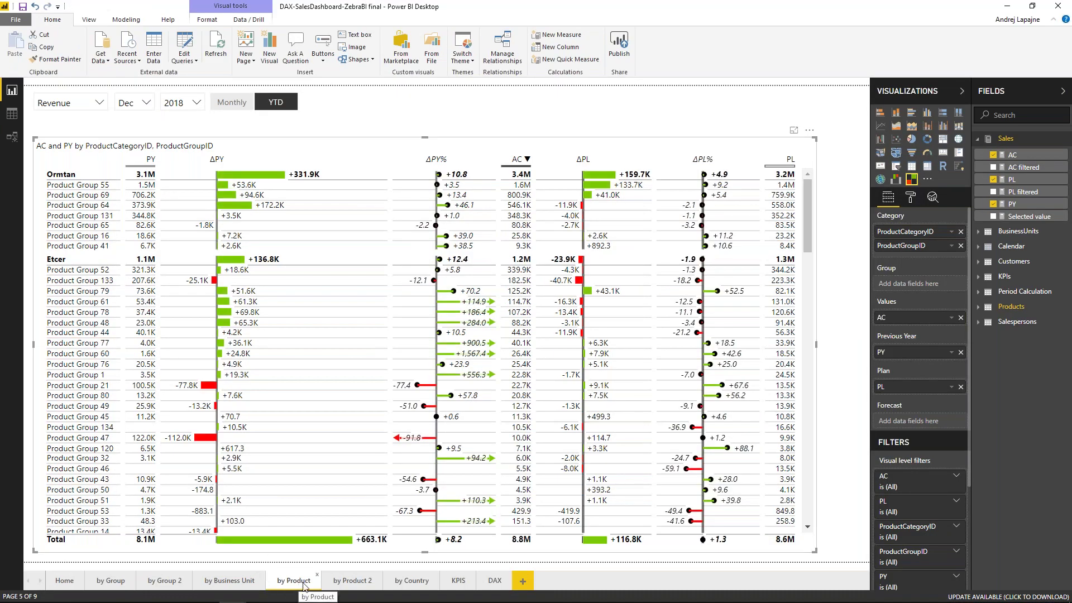
left_click(494, 582)
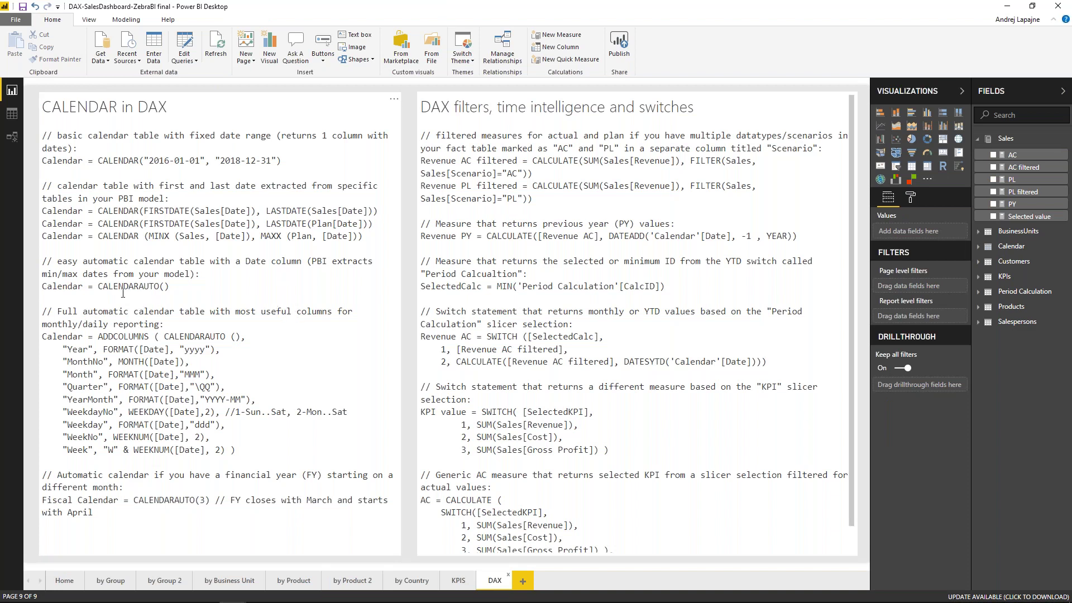
left_click_drag(42, 337, 269, 451)
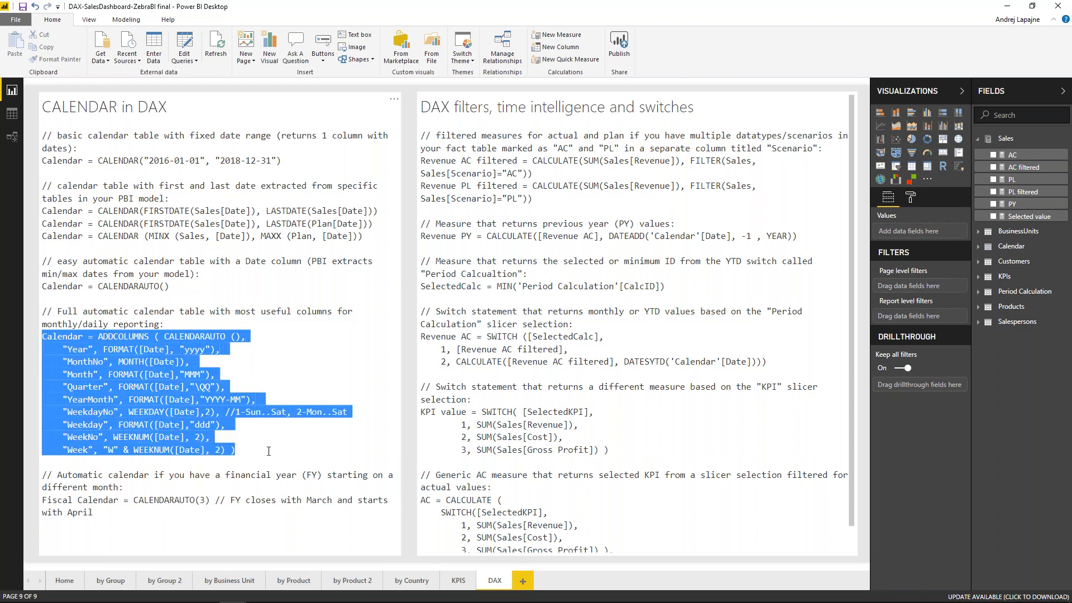
double_click(176, 336)
left_click(173, 336)
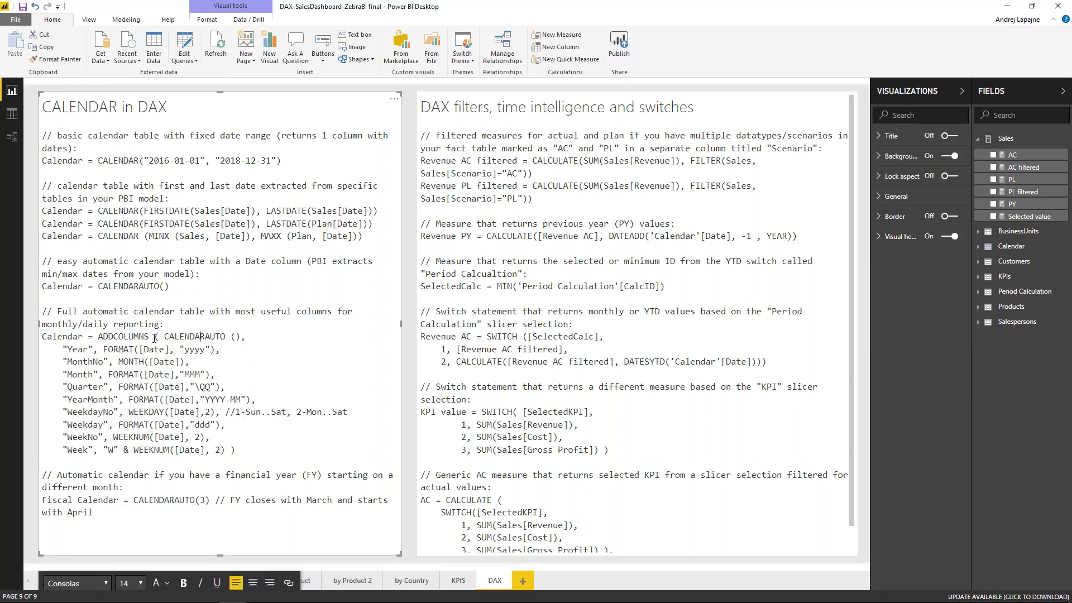
double_click(125, 337)
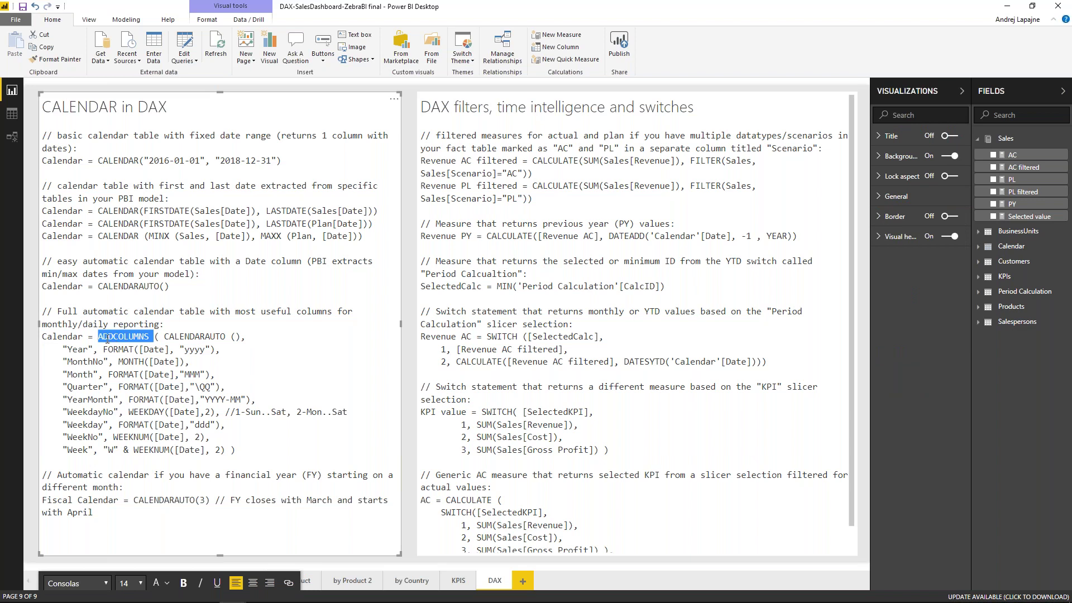
left_click(107, 338)
double_click(110, 335)
left_click_drag(43, 336, 257, 449)
key("ctrl+c")
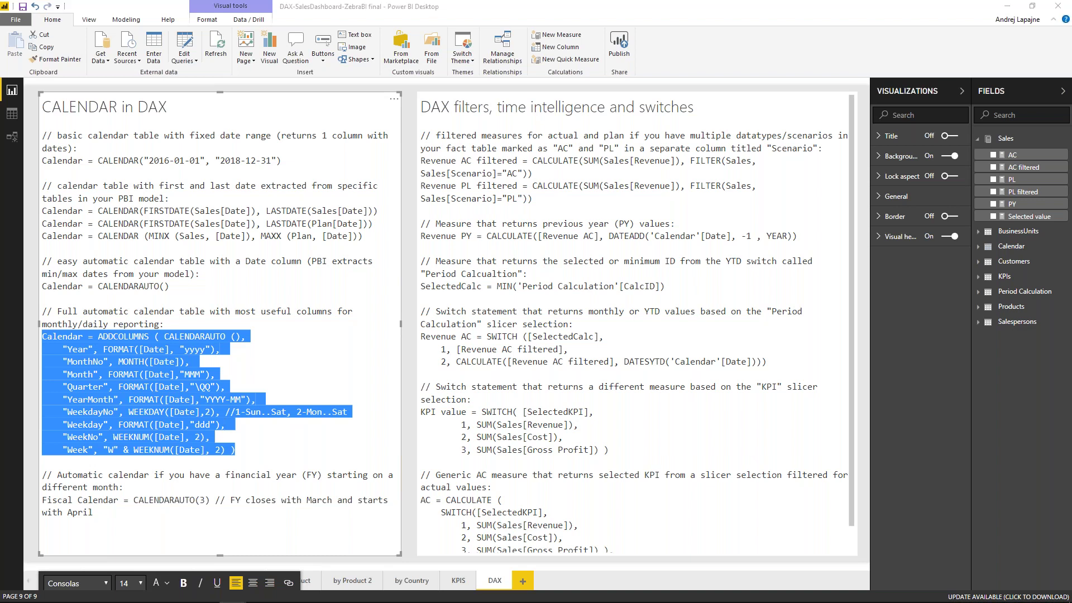
Switch back to the untitled report and create a calculated table from the copied Calendar = ADDCOLUMNS ( CALENDARAUTO (), ...) formula.
key("alt+Tab")
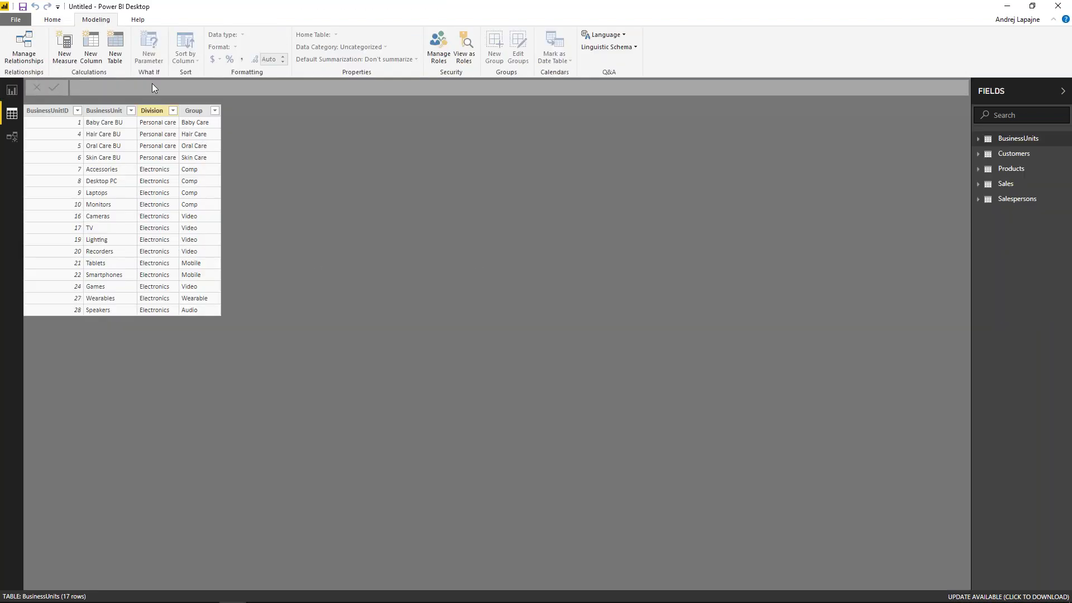
left_click(120, 44)
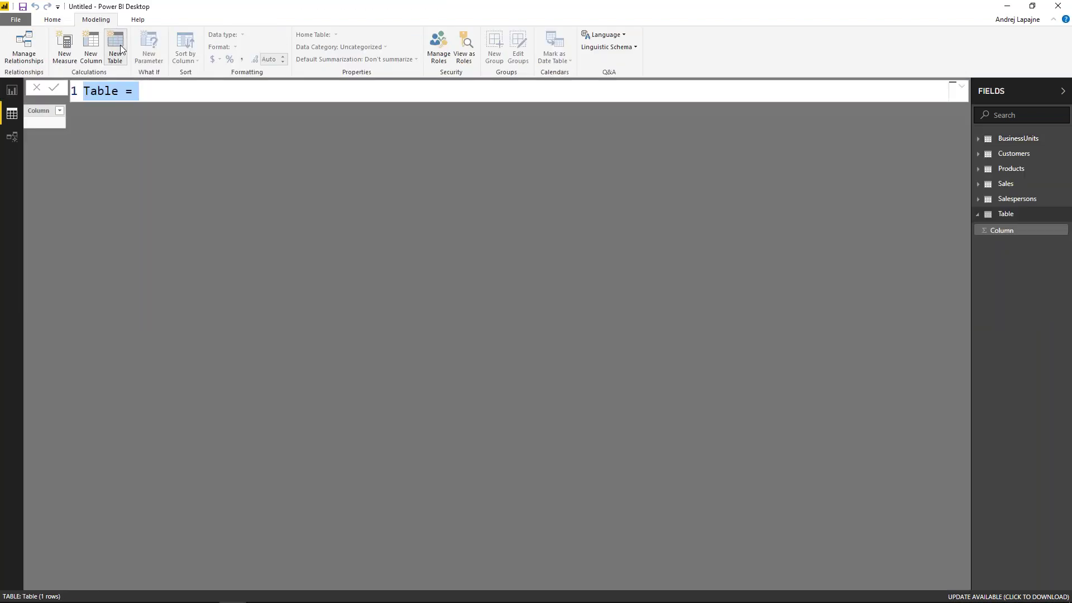
key("ctrl+v")
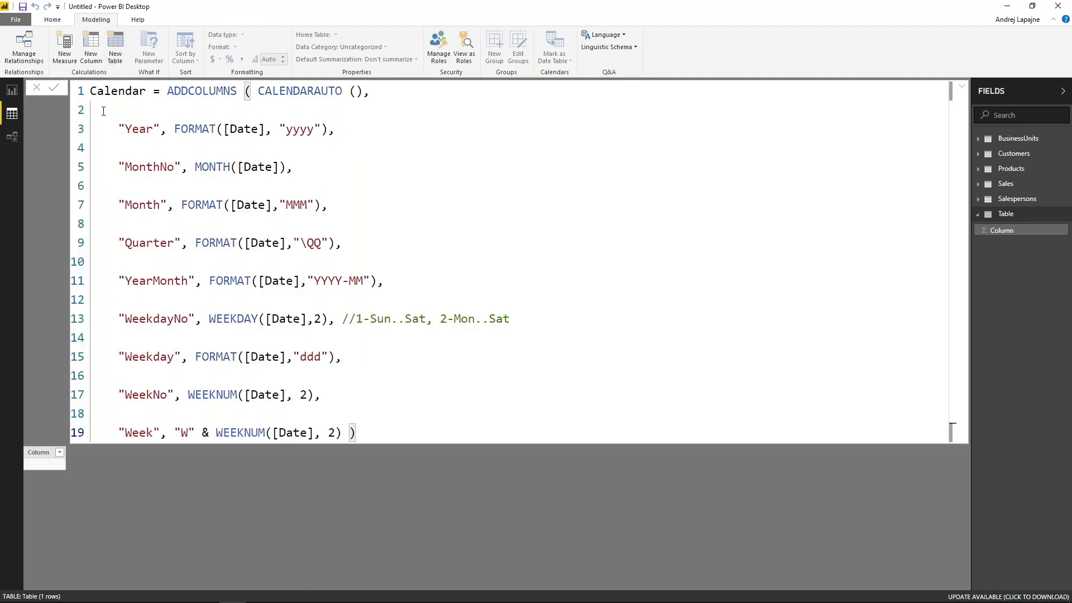
Remove the blank lines between the rows of the Calendar formula and commit the table.
left_click(104, 110)
key("Delete")
key("Down")
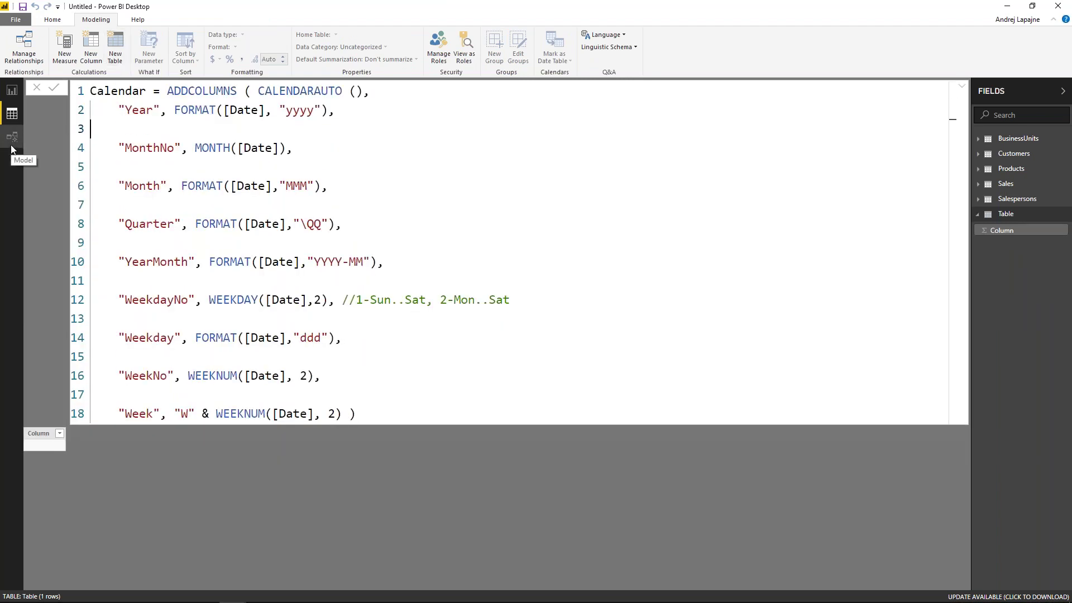
key("Delete")
key("Down")
key("Delete")
key("Down")
key("Delete")
key("Down")
key("Delete")
key("Down")
key("Delete")
key("Down")
key("Delete")
key("Down")
key("Delete")
key("Down")
key("Delete")
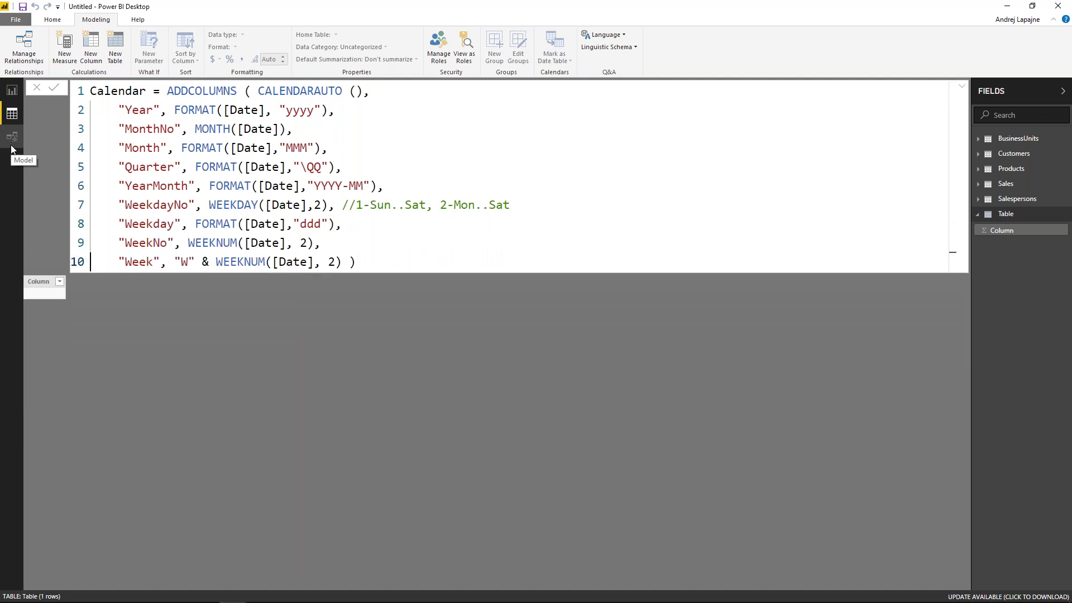
left_click(380, 266)
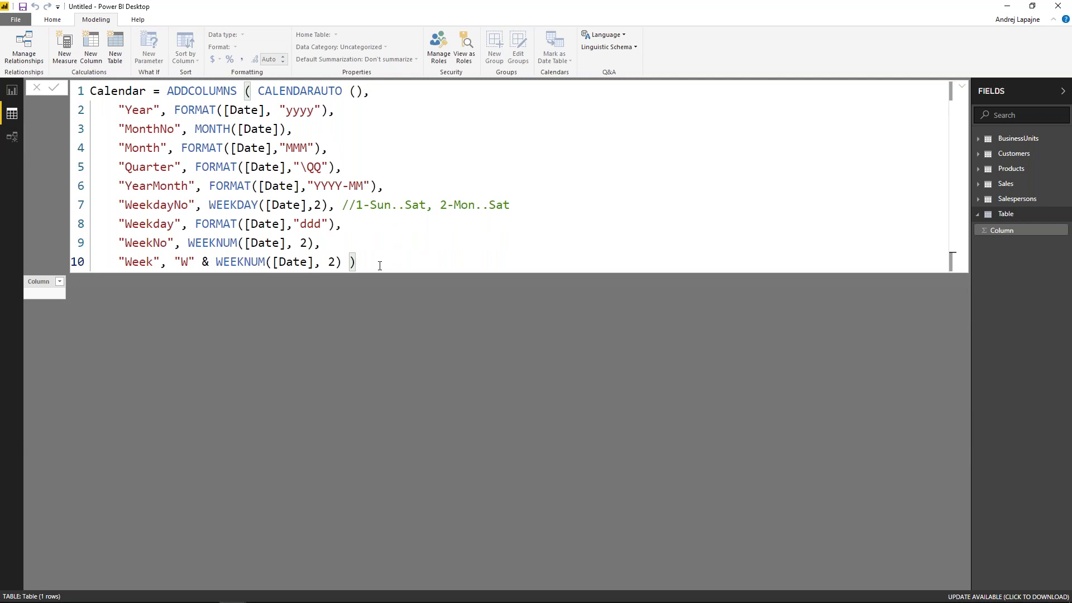
key("Return")
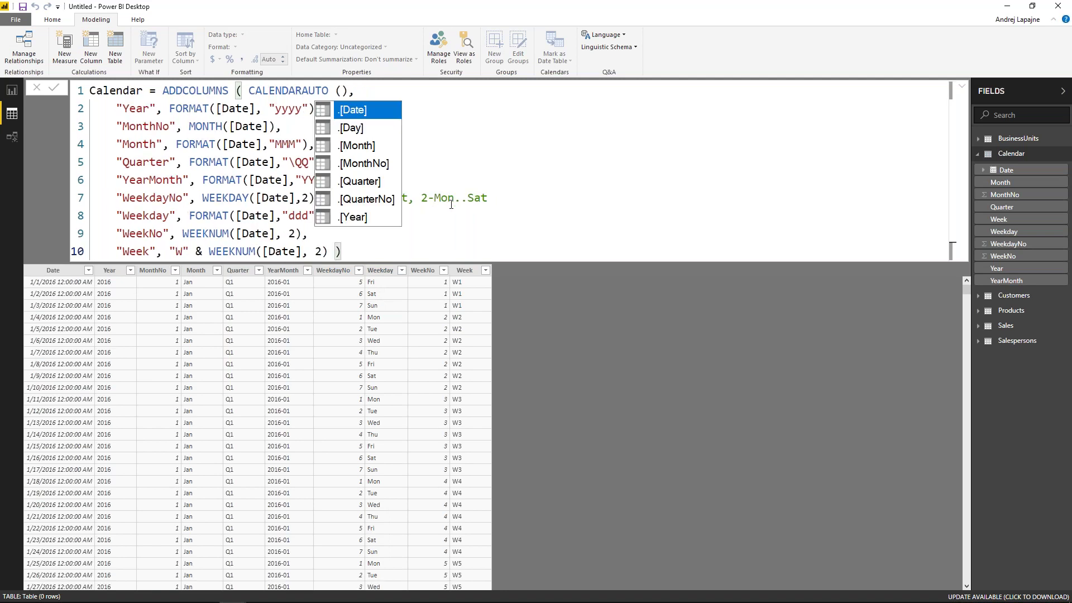
scroll(451, 207, "down", 2)
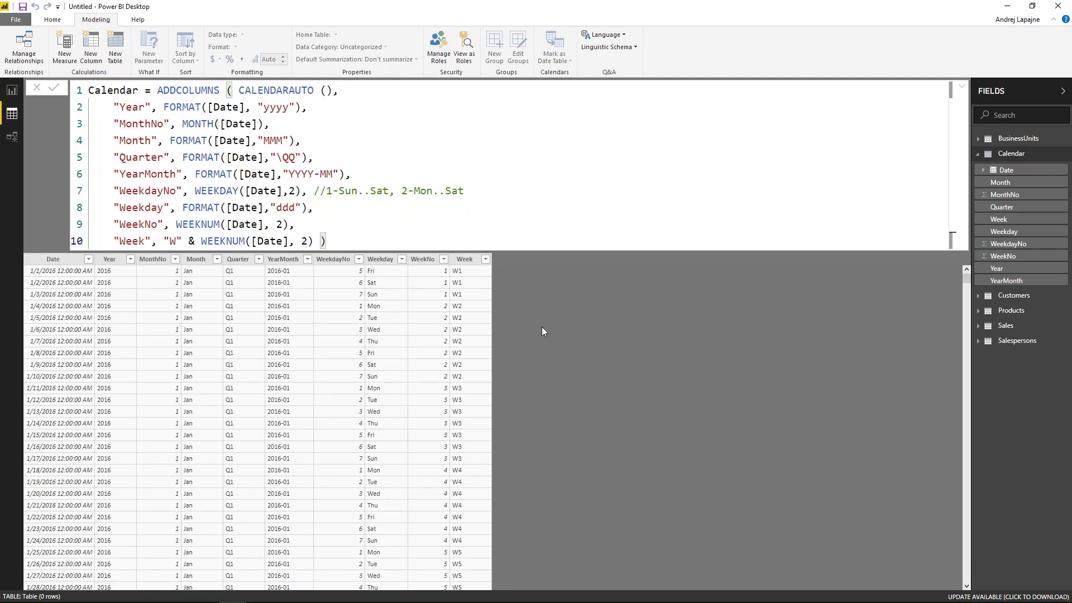
Remove the Sales Date field from the revenue chart and hide the Sales table's Date column in the model.
left_click(12, 93)
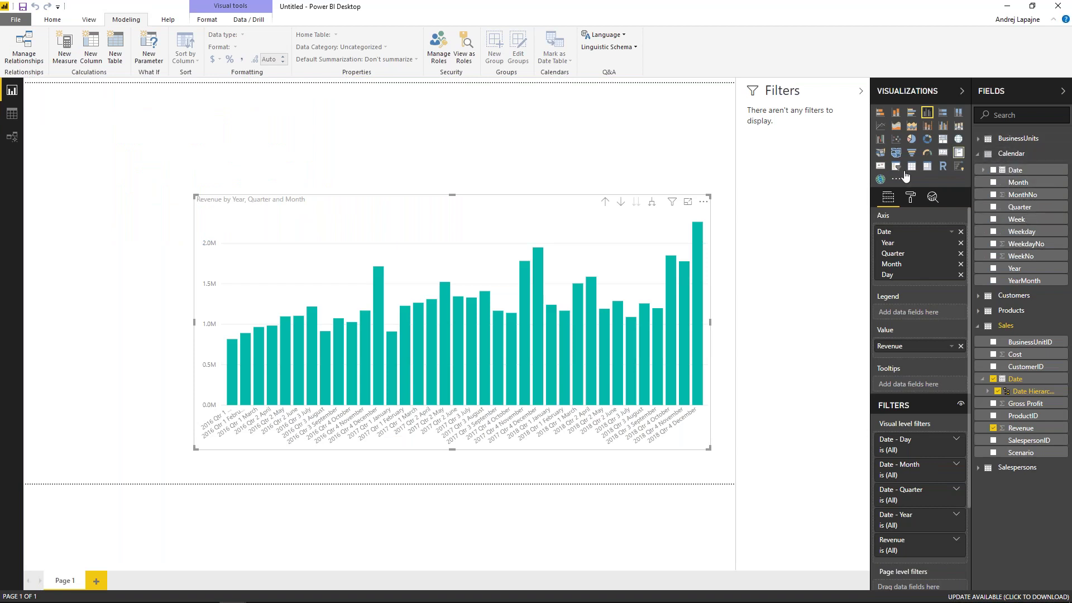
left_click(994, 380)
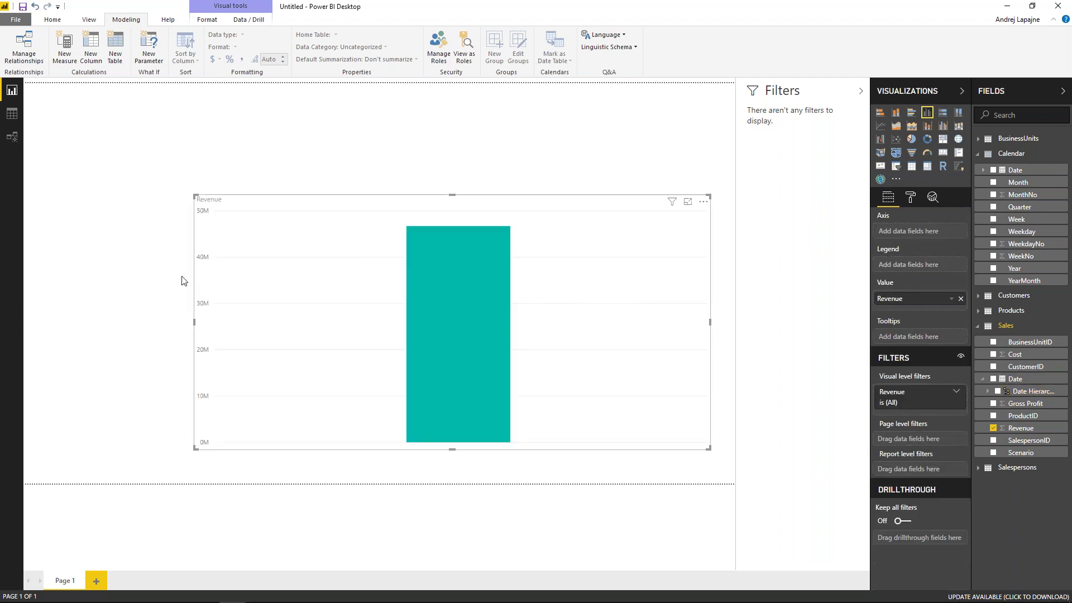
left_click(12, 137)
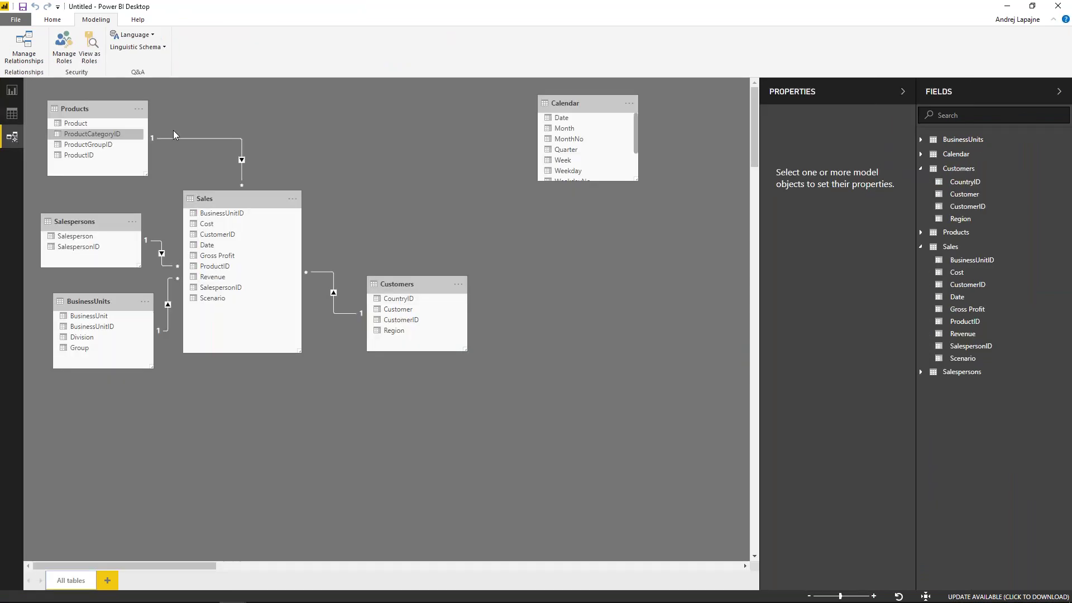
left_click(215, 246)
right_click(214, 246)
left_click(259, 282)
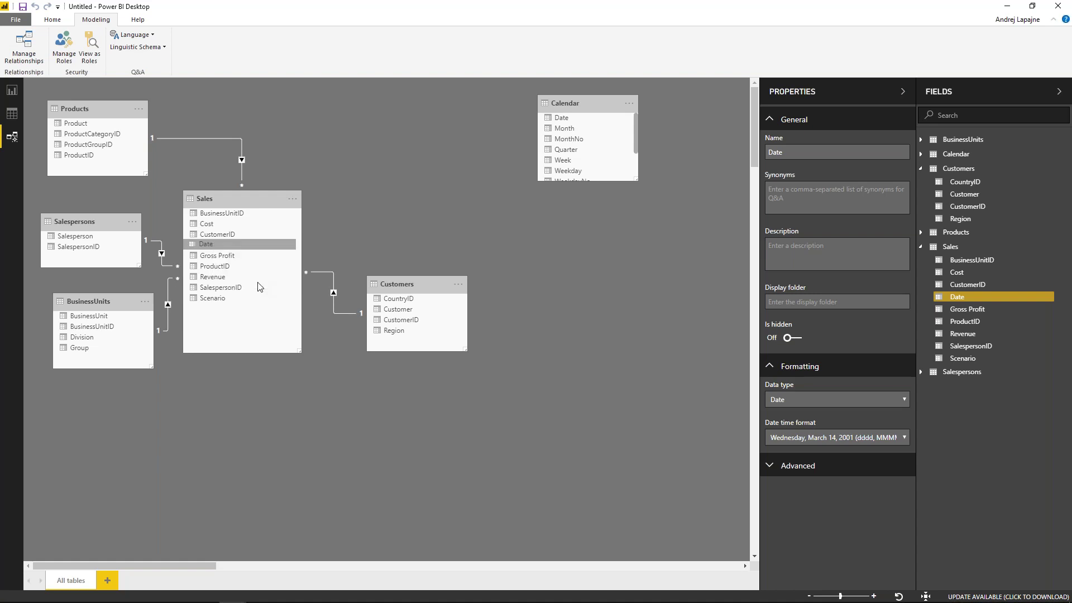
Put the Calendar table's Month field on the axis of the revenue chart and reposition the chart slightly on the page.
left_click(14, 94)
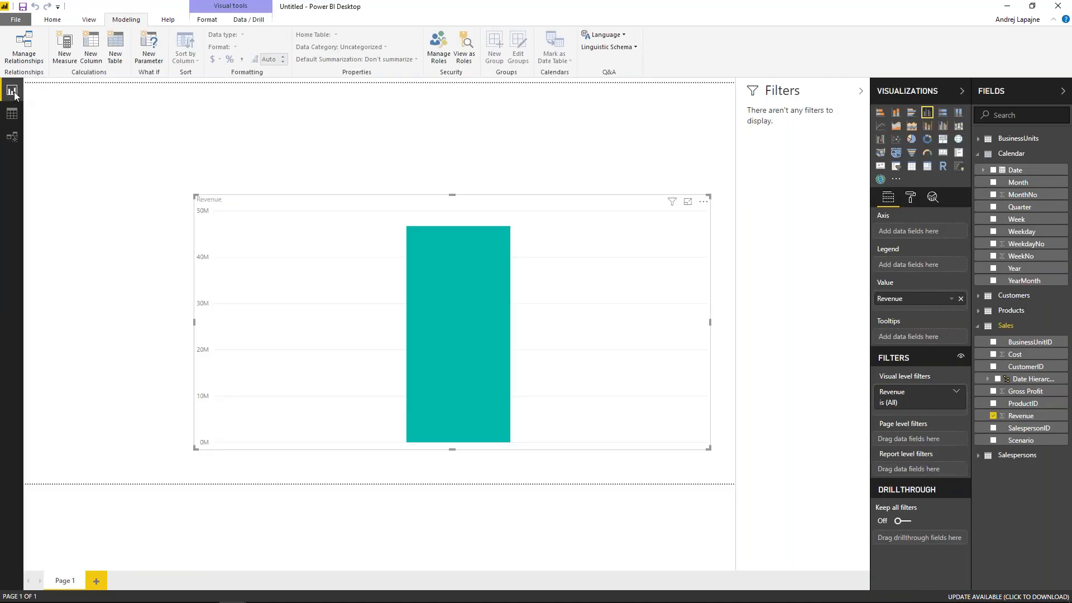
left_click(621, 186)
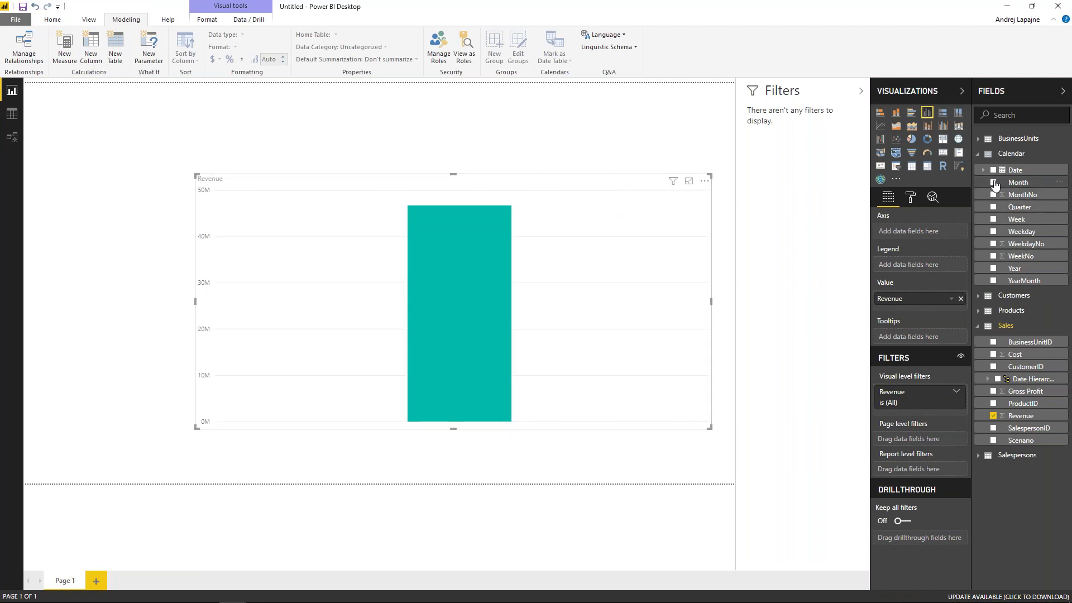
left_click(994, 183)
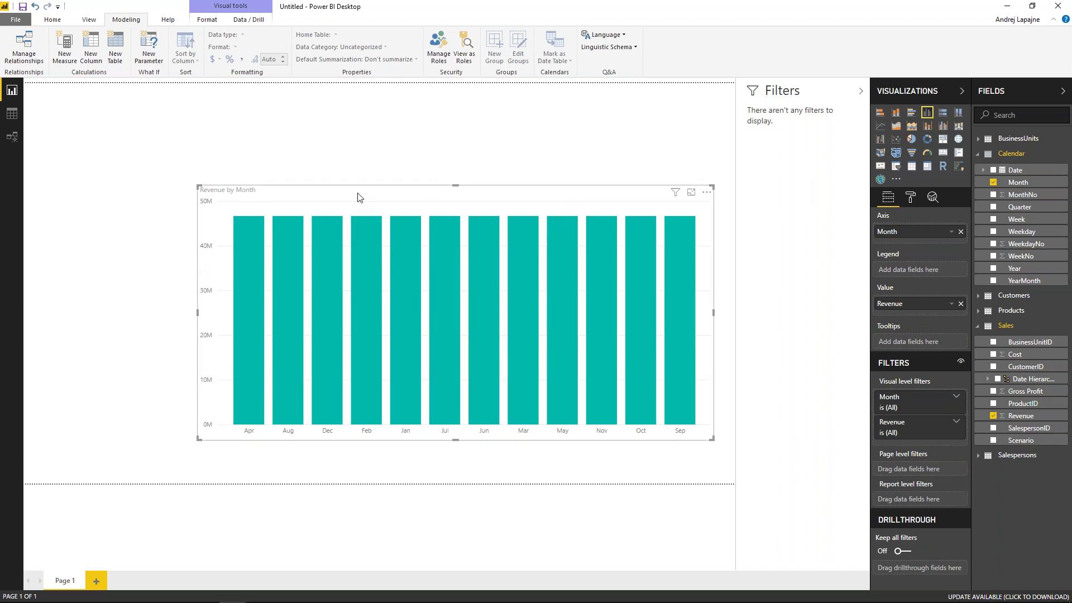
left_click_drag(359, 199, 350, 196)
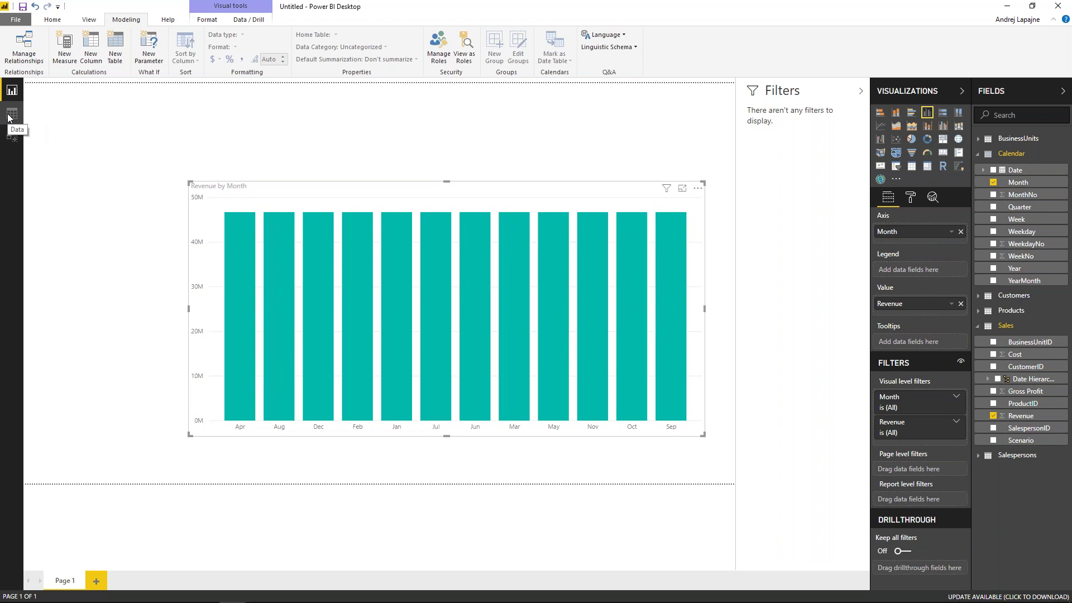
Place the Calendar table above Customers in the model, enlarge it to show all fields, and relate its Date to the Sales Date.
left_click(12, 136)
left_click_drag(575, 107, 394, 115)
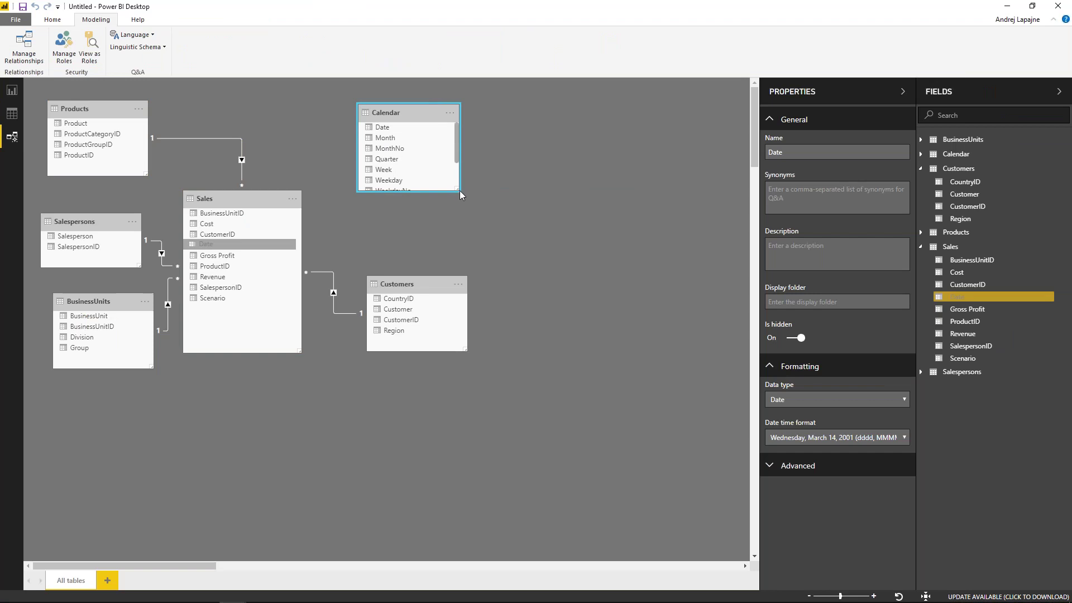
left_click_drag(459, 193, 467, 253)
left_click_drag(383, 127, 220, 250)
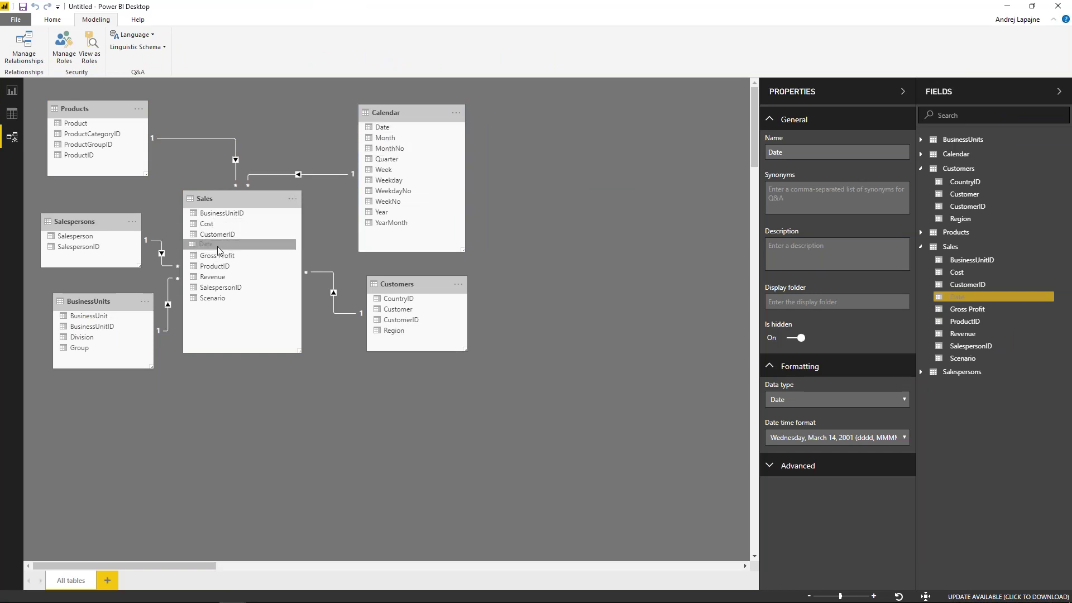
Sort the revenue chart by Month in ascending order and move it up the report page.
left_click(8, 92)
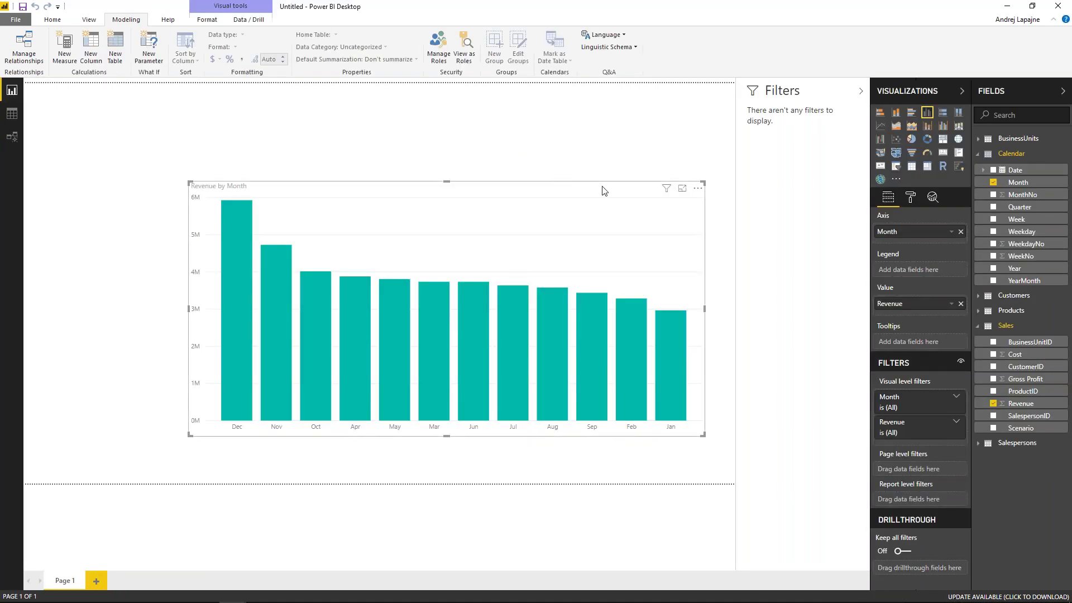
left_click(698, 190)
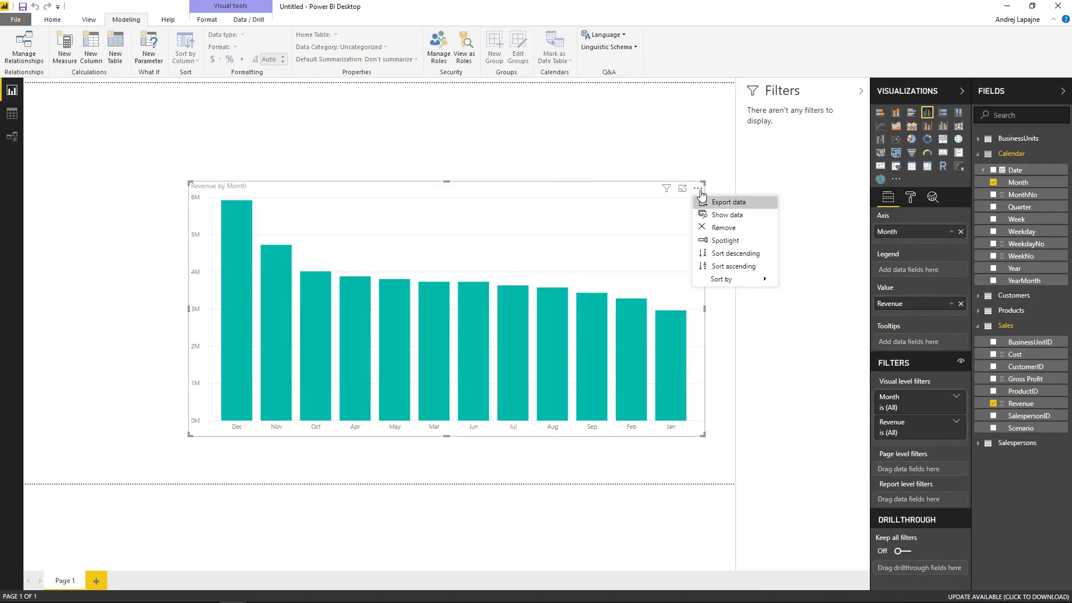
mouse_move(747, 280)
left_click(808, 281)
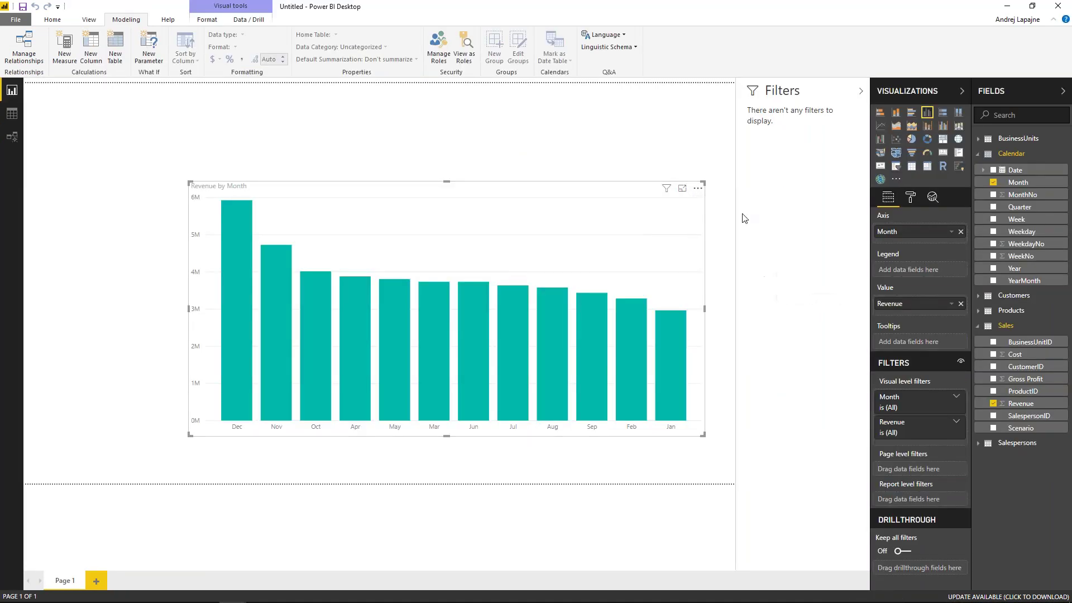
left_click(699, 188)
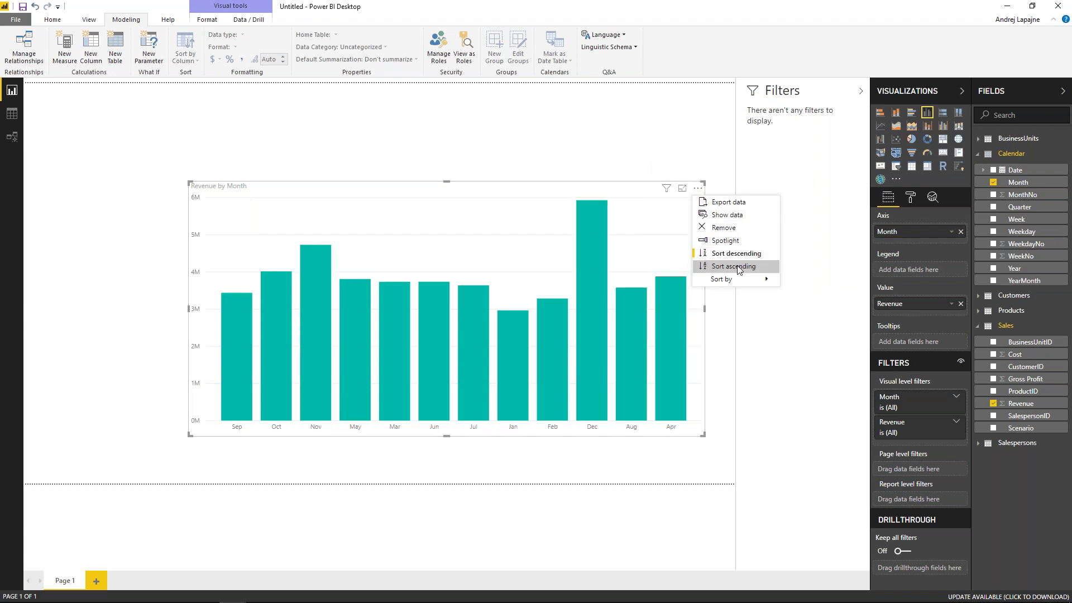
left_click(736, 267)
left_click_drag(627, 186, 586, 161)
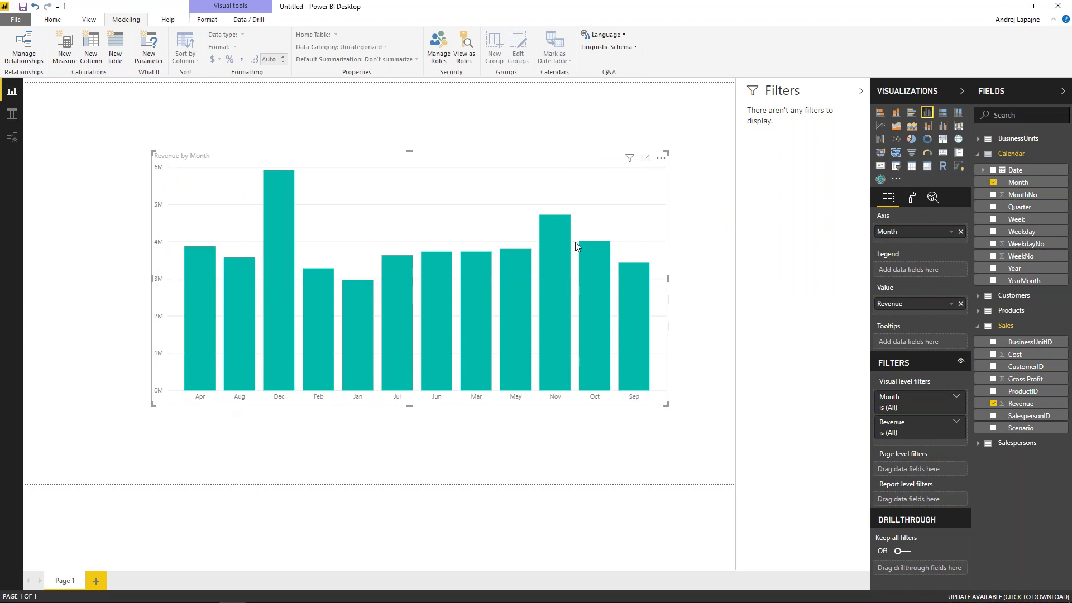
Sort the Calendar table's Month column by MonthNo and move the revenue chart lower on the page.
left_click(1020, 184)
left_click(188, 58)
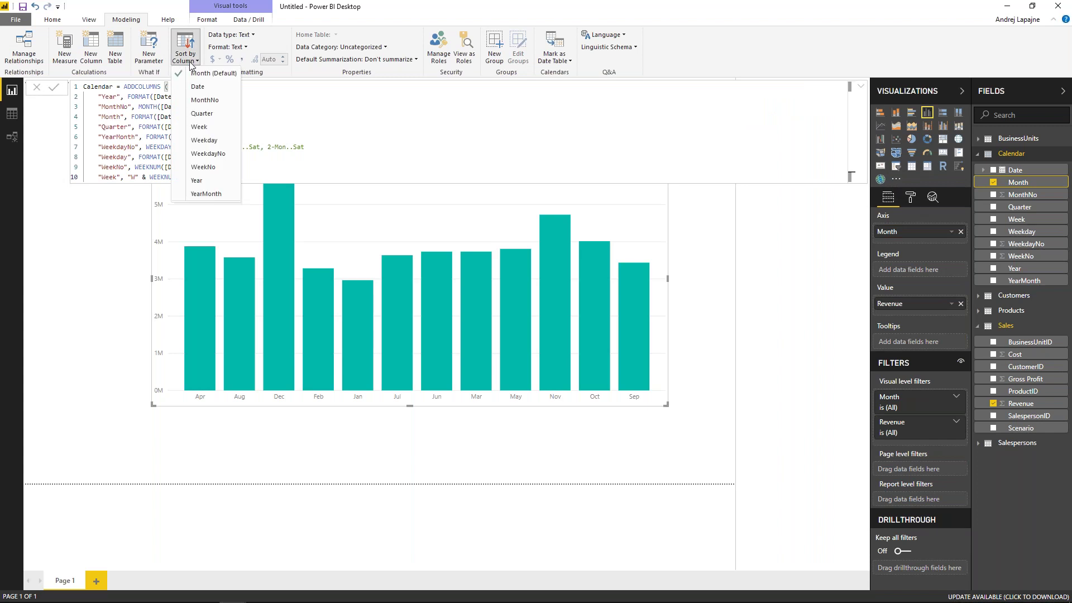
left_click(204, 100)
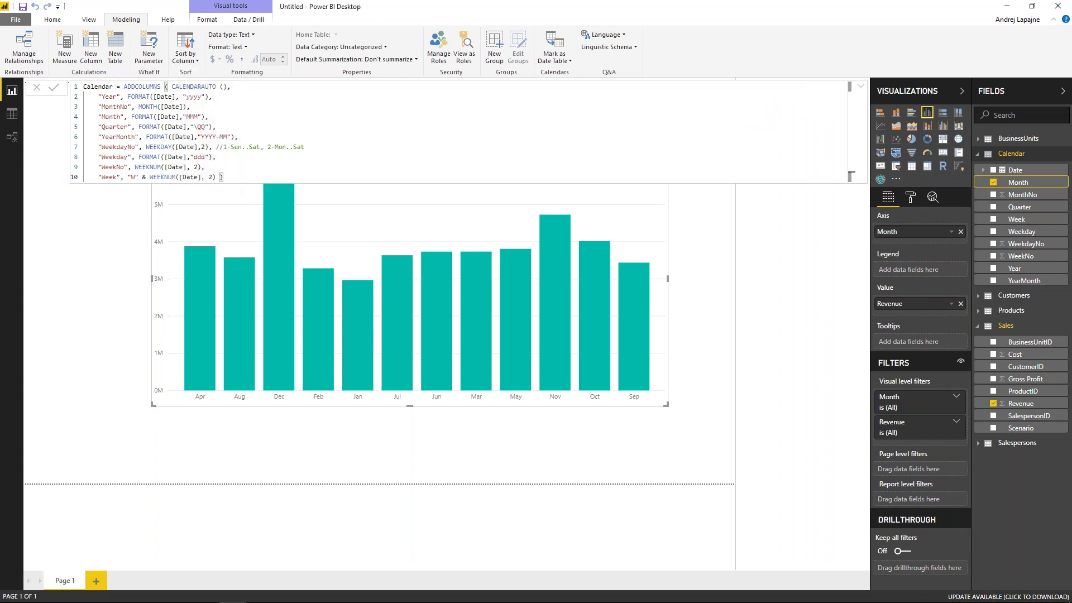
left_click(714, 233)
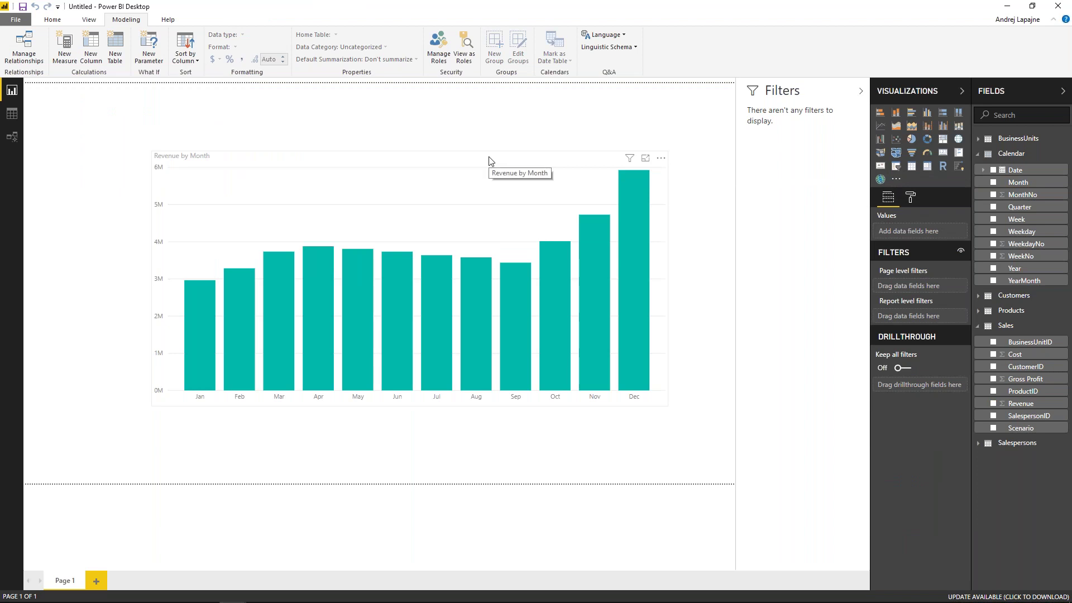
left_click_drag(491, 161, 542, 207)
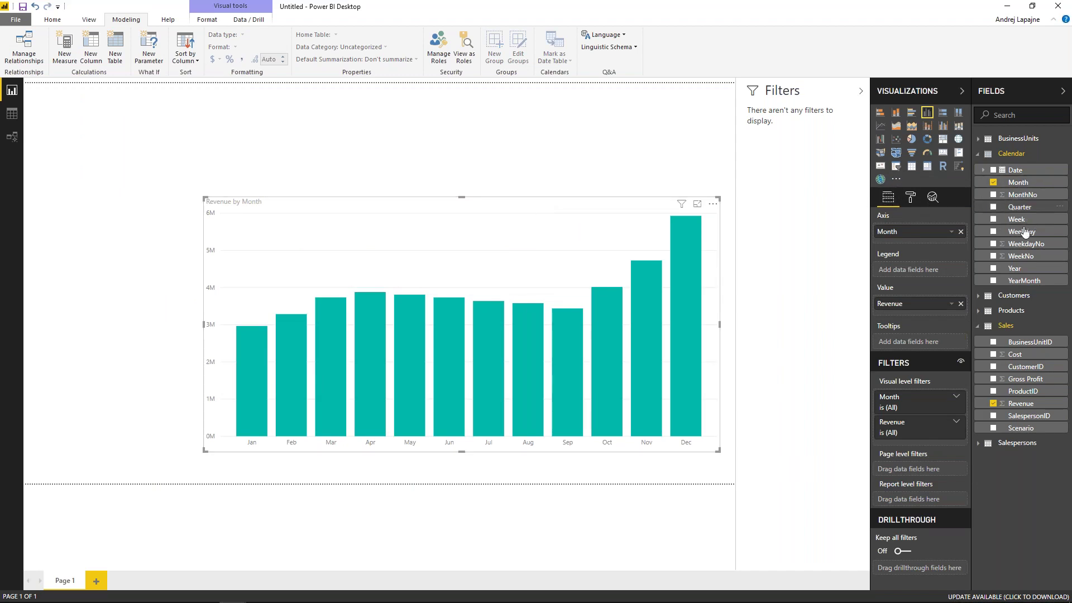
Add the Calendar Year field above the chart as a dropdown slicer and shrink it to a compact box.
left_click_drag(1016, 274, 112, 112)
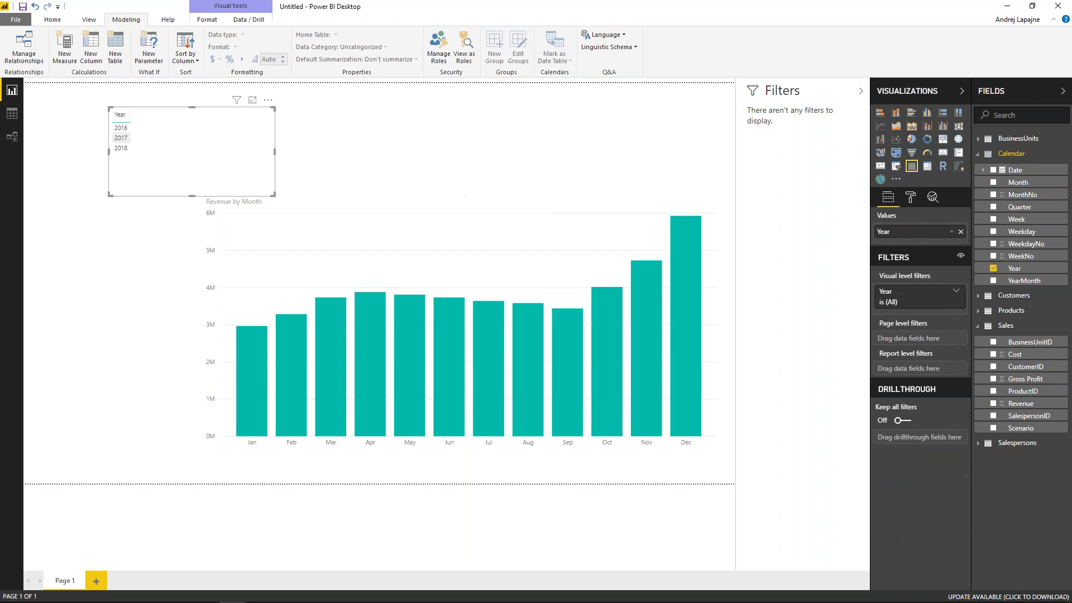
left_click_drag(268, 107, 224, 95)
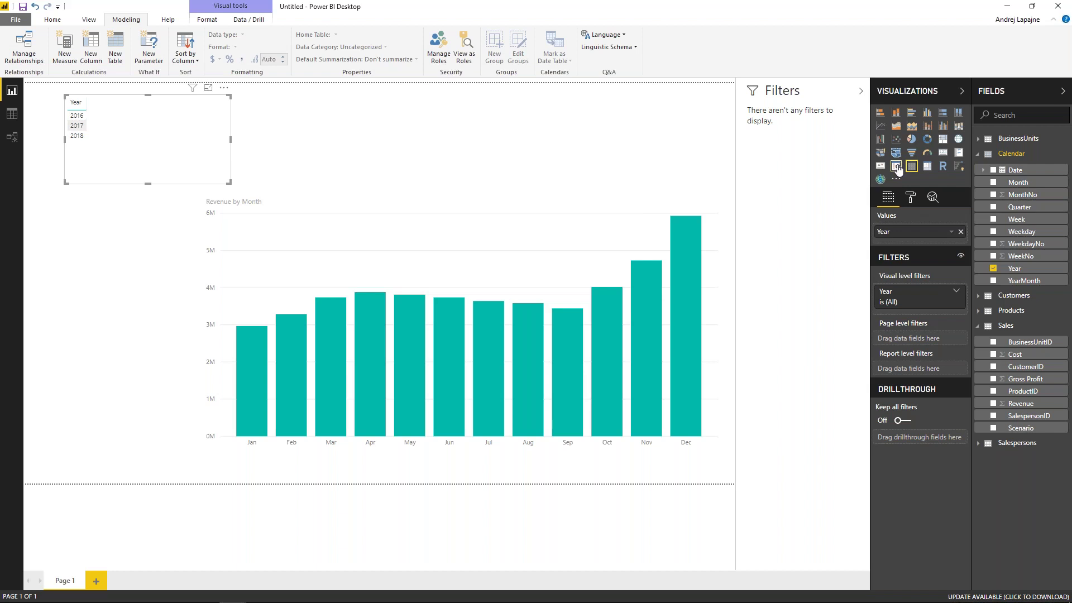
left_click(897, 166)
left_click(222, 103)
left_click(227, 137)
left_click_drag(224, 179, 146, 138)
Filter the report to 2018 with the Year slicer and shift the slicer closer to the page corner.
left_click(134, 119)
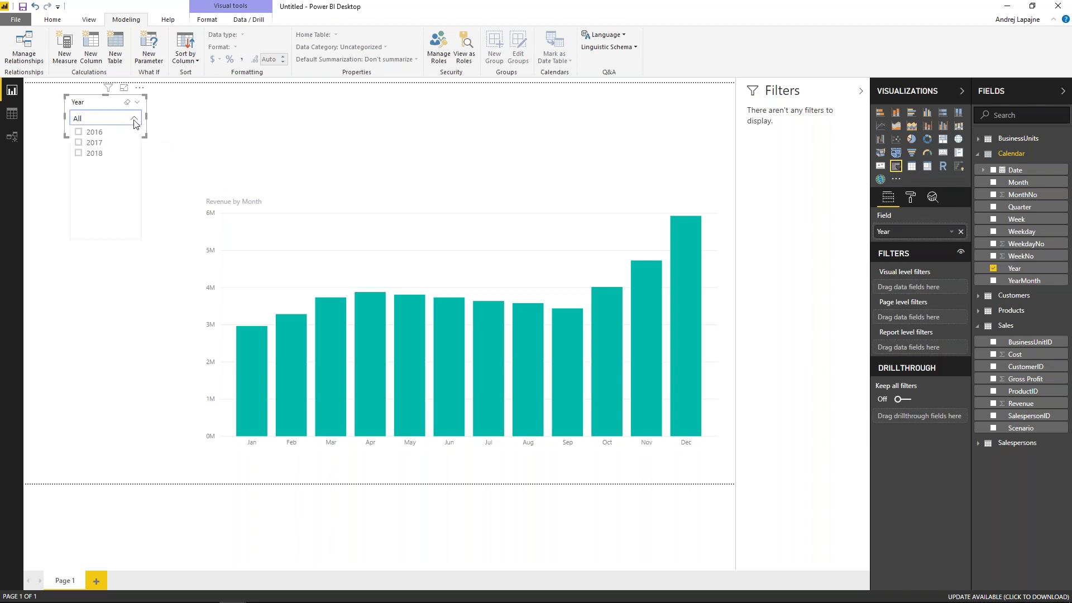
left_click(89, 154)
left_click_drag(94, 106, 82, 105)
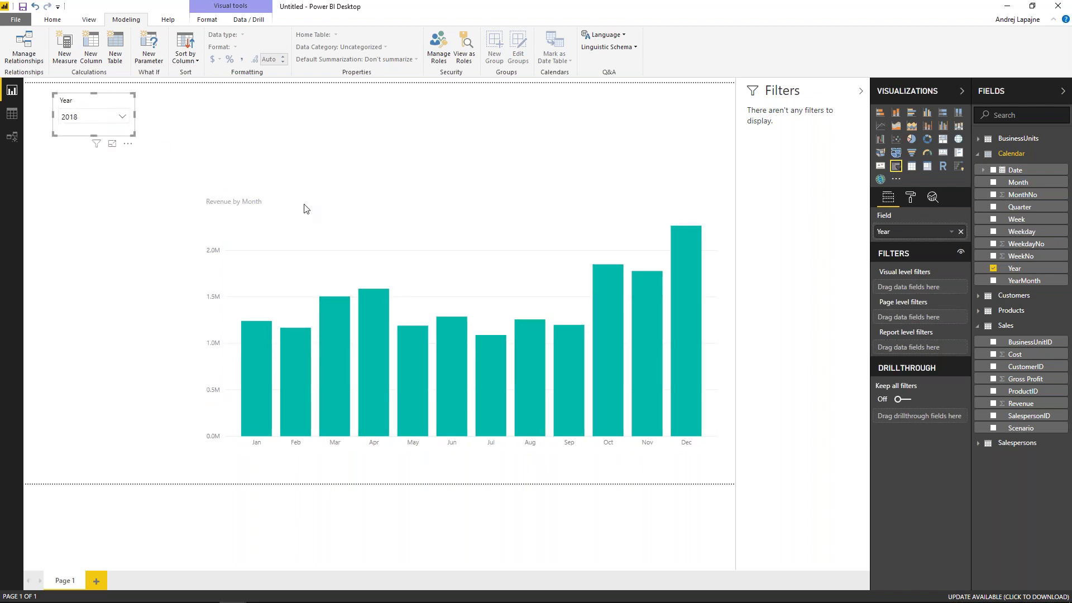
left_click(510, 216)
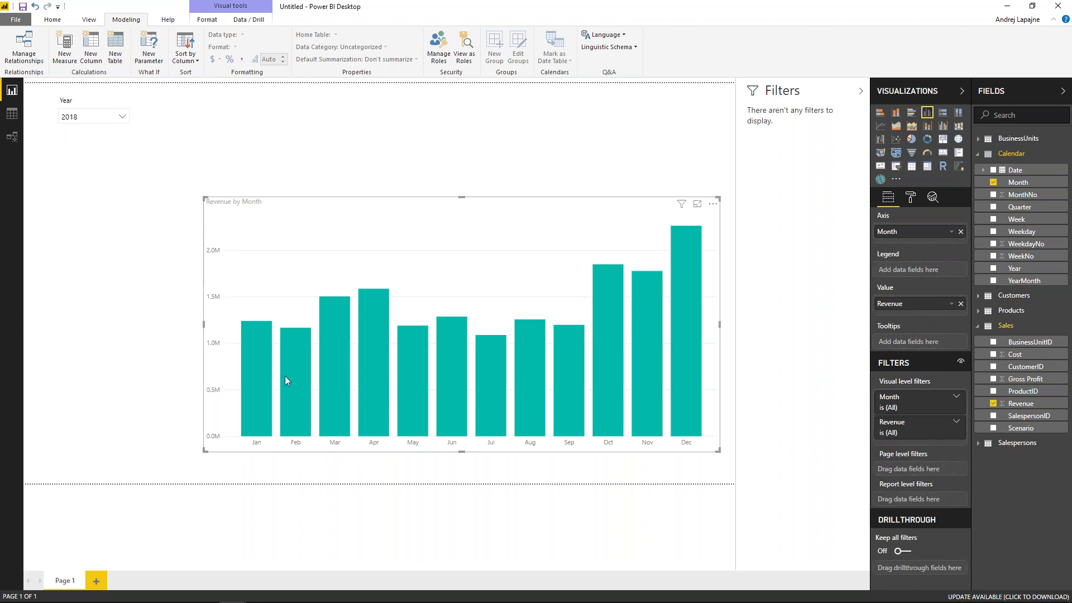
mouse_move(691, 260)
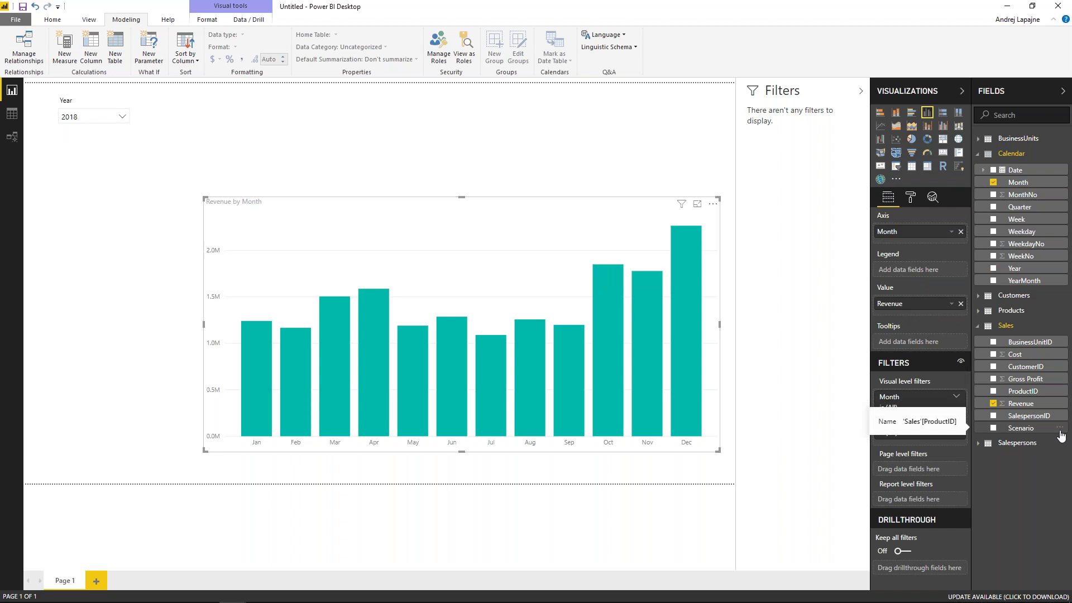
right_click(1018, 406)
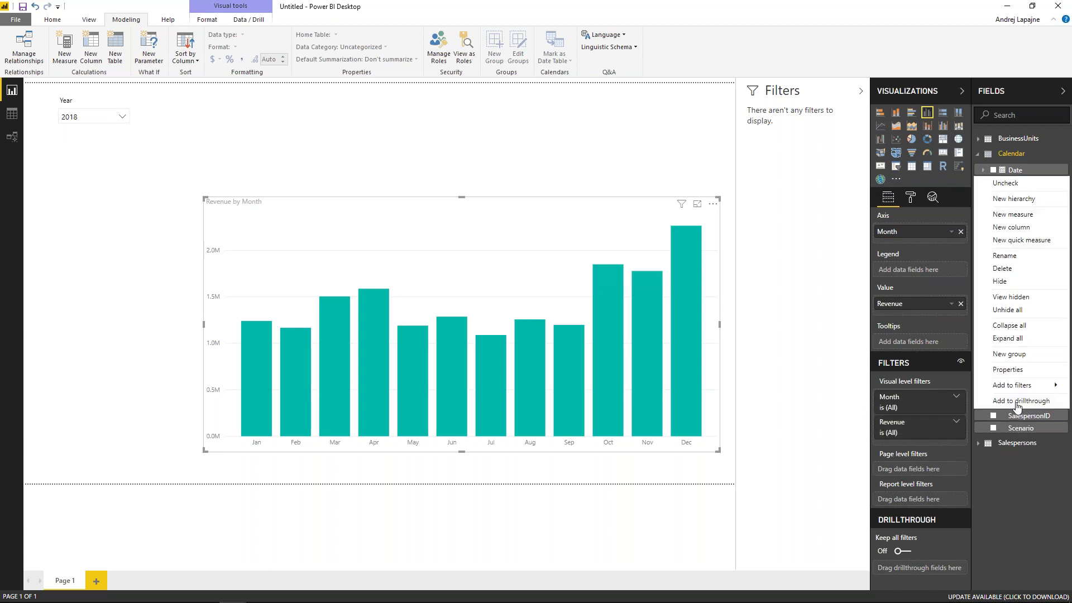
left_click(1021, 443)
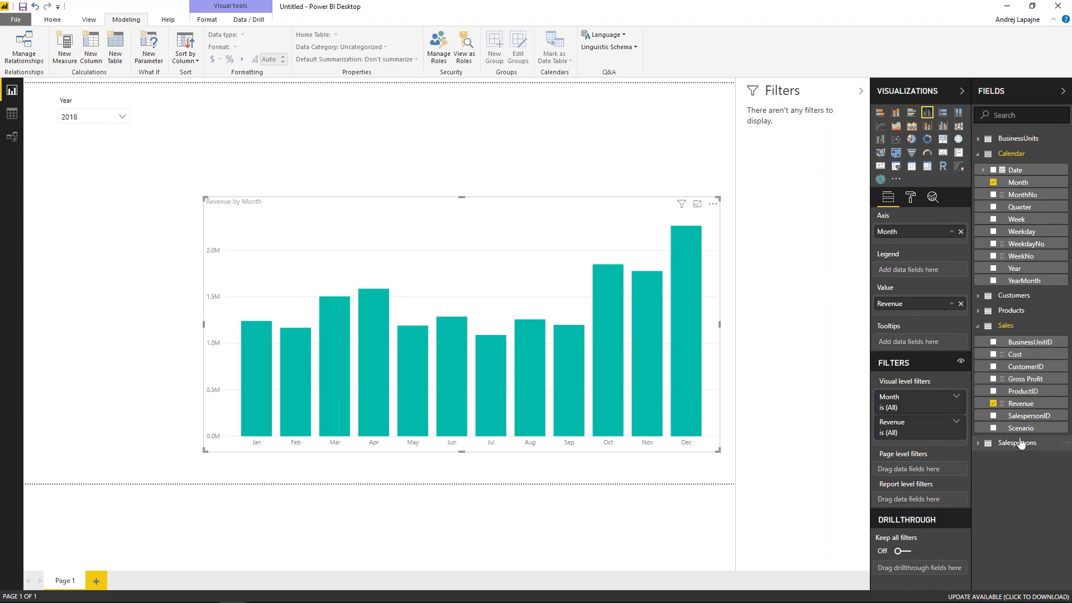
Add a new measure to the Sales table and define it as Revenue = SUM(Sales[Revenue]).
right_click(1018, 406)
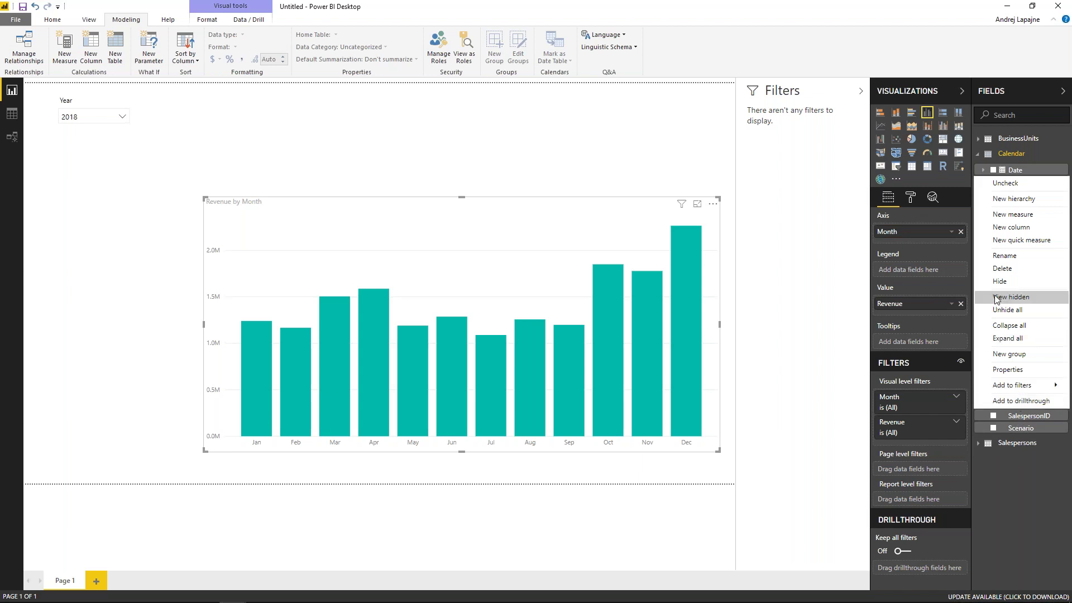
left_click(1001, 215)
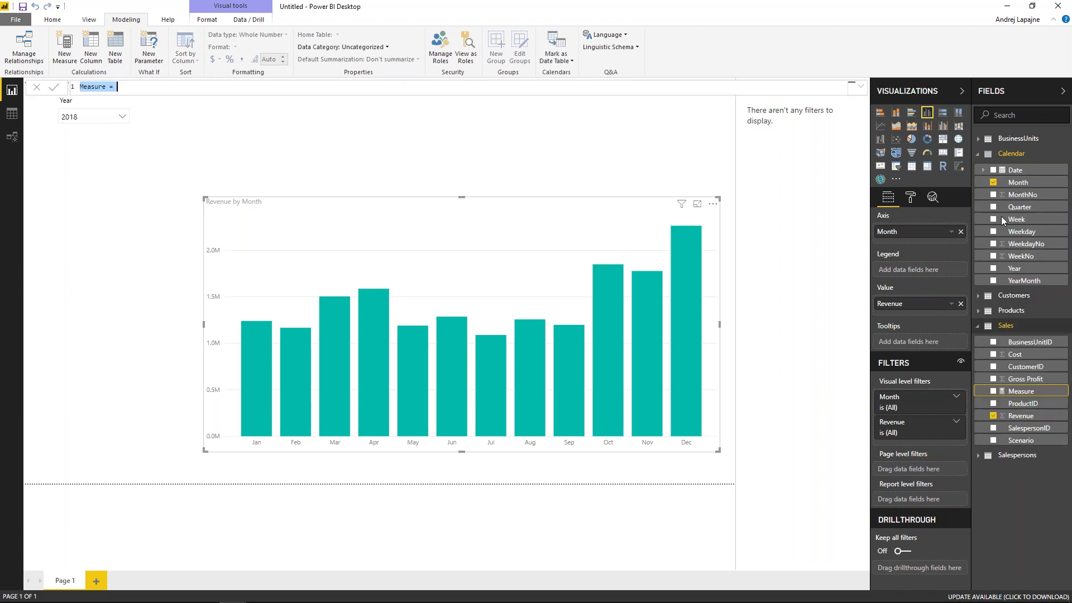
type("Revenue")
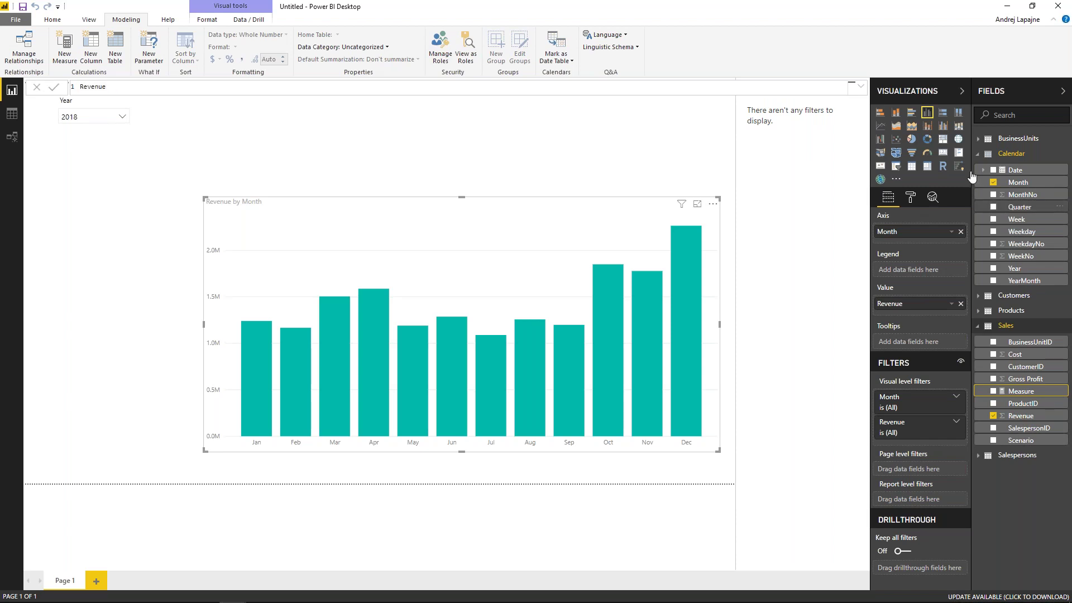
left_click(295, 91)
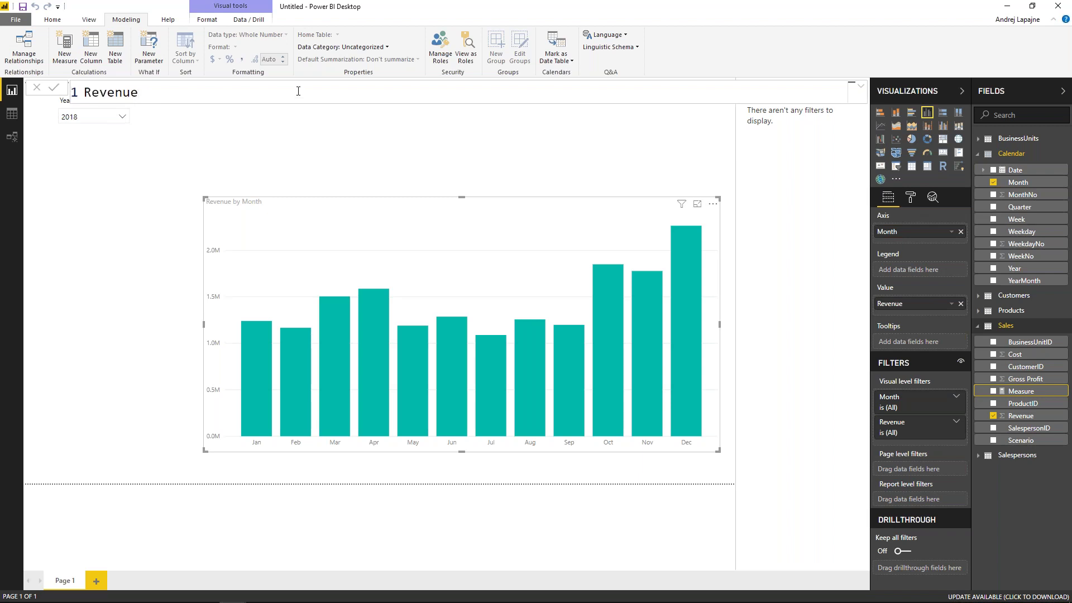
type("= SUM")
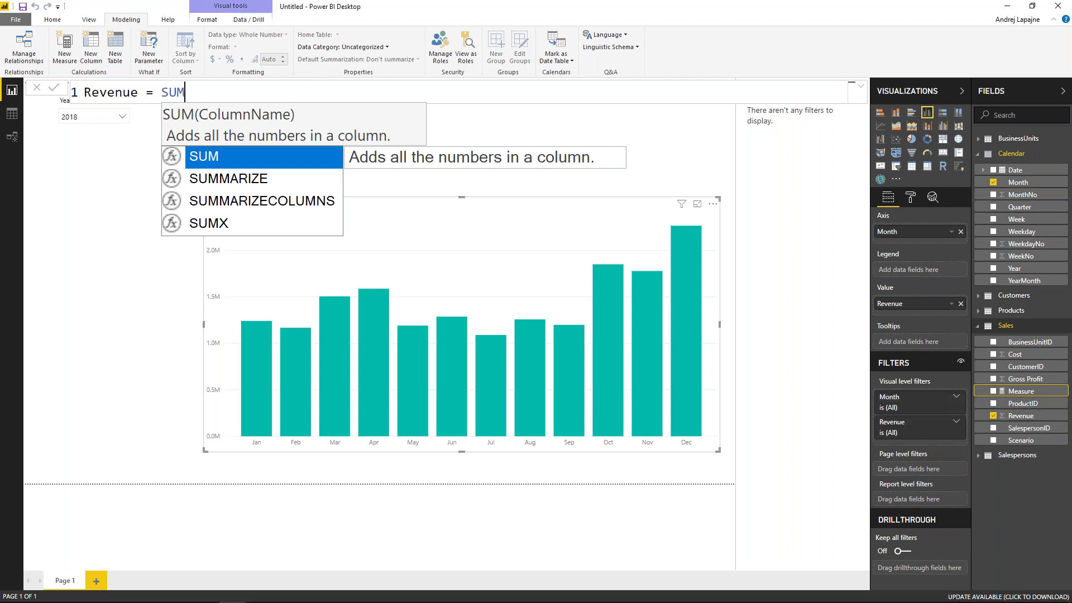
type("(")
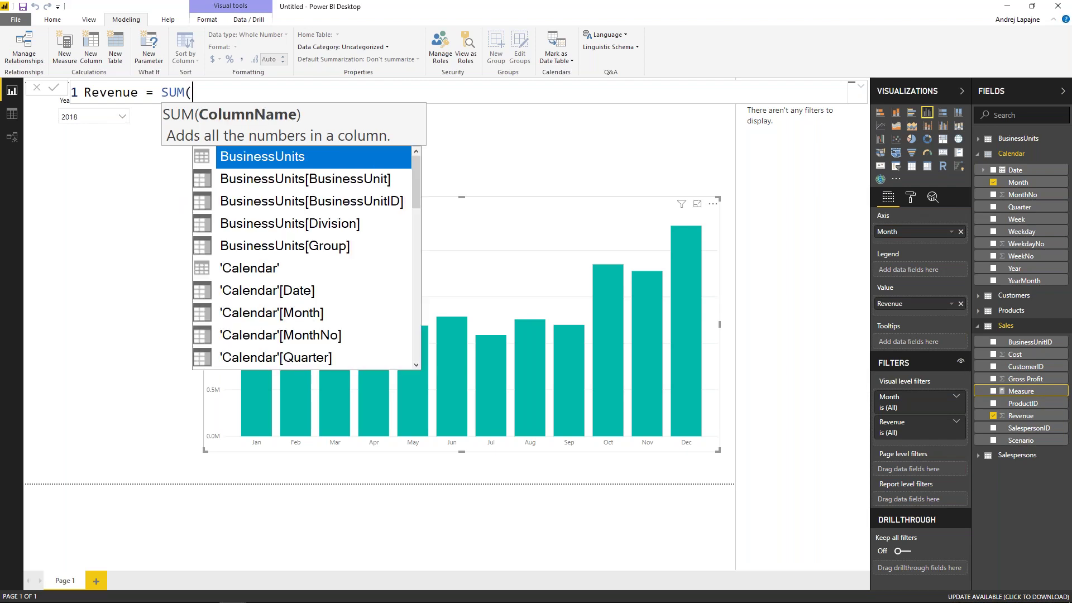
type("re")
key("Down")
key("Tab")
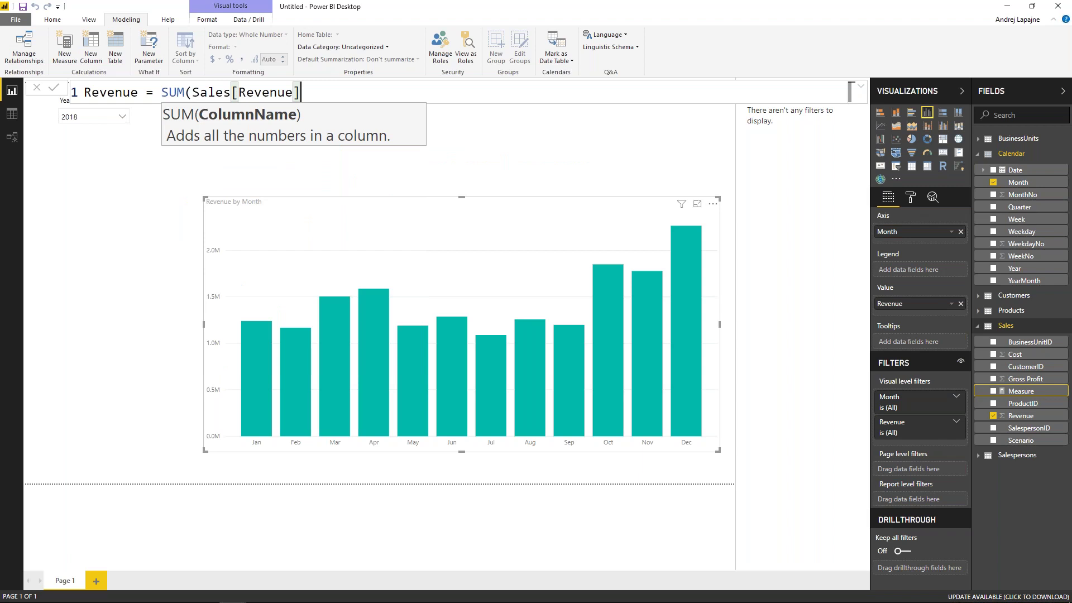
type(")")
key("Return")
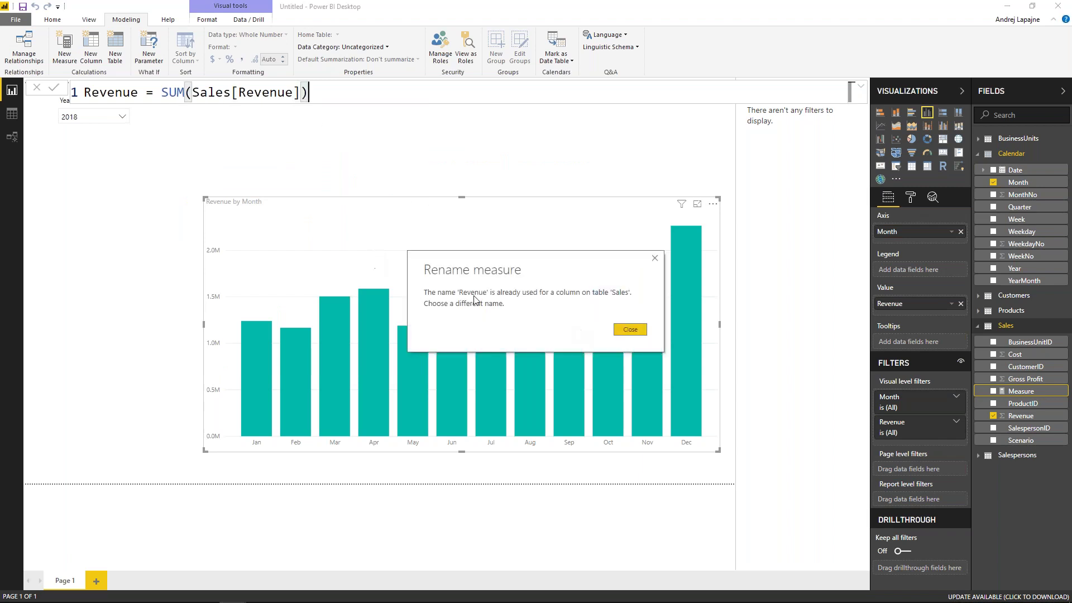
Rename the new measure in its formula to Revenue AC filtered and commit it.
left_click(627, 331)
left_click(147, 90)
type("AC")
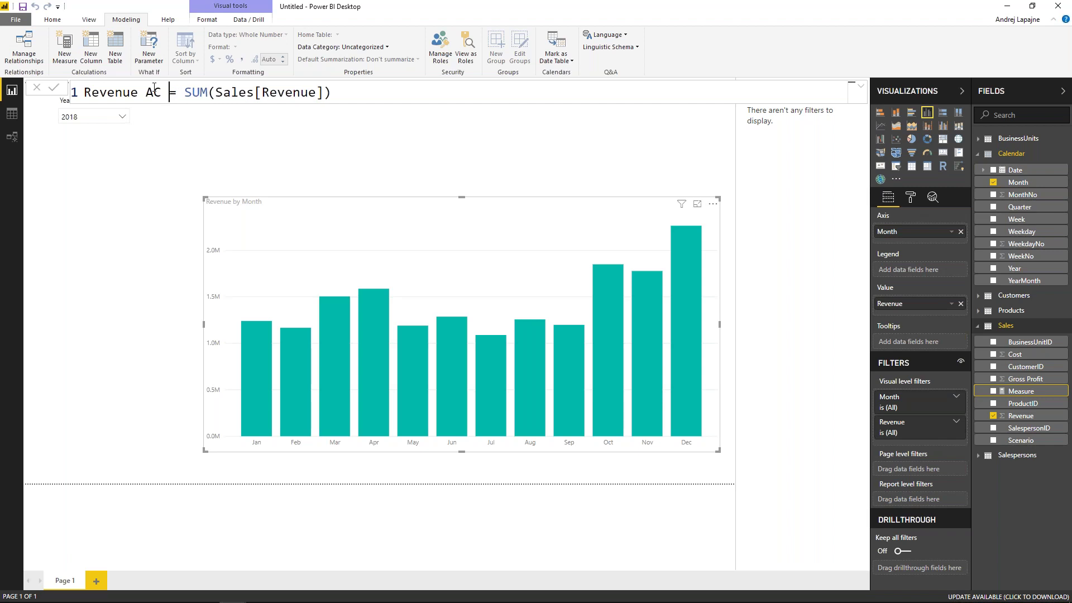
type("filter")
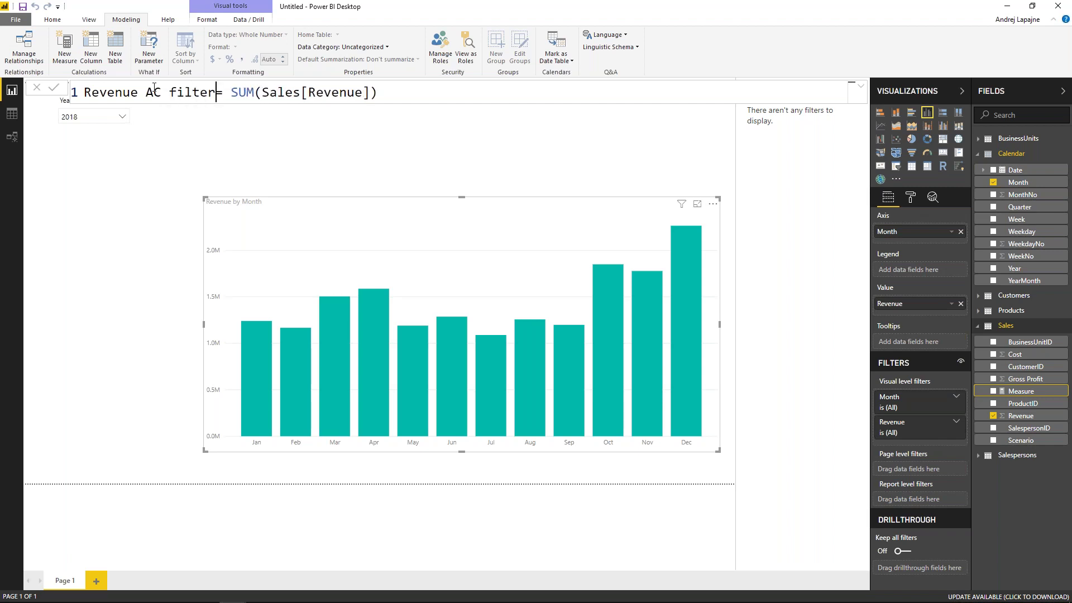
type("ed")
key("End")
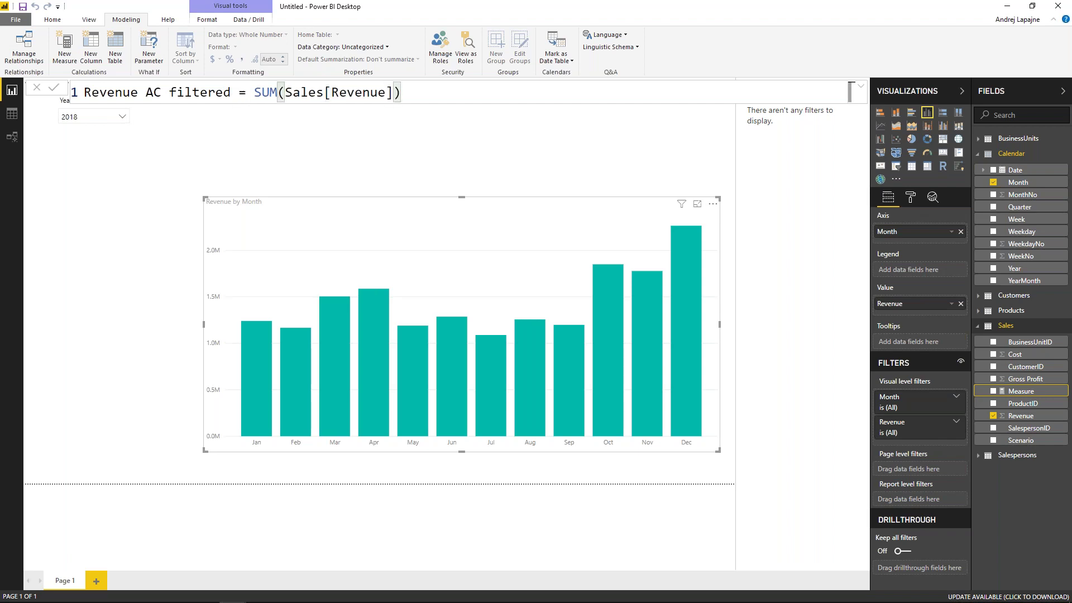
key("Return")
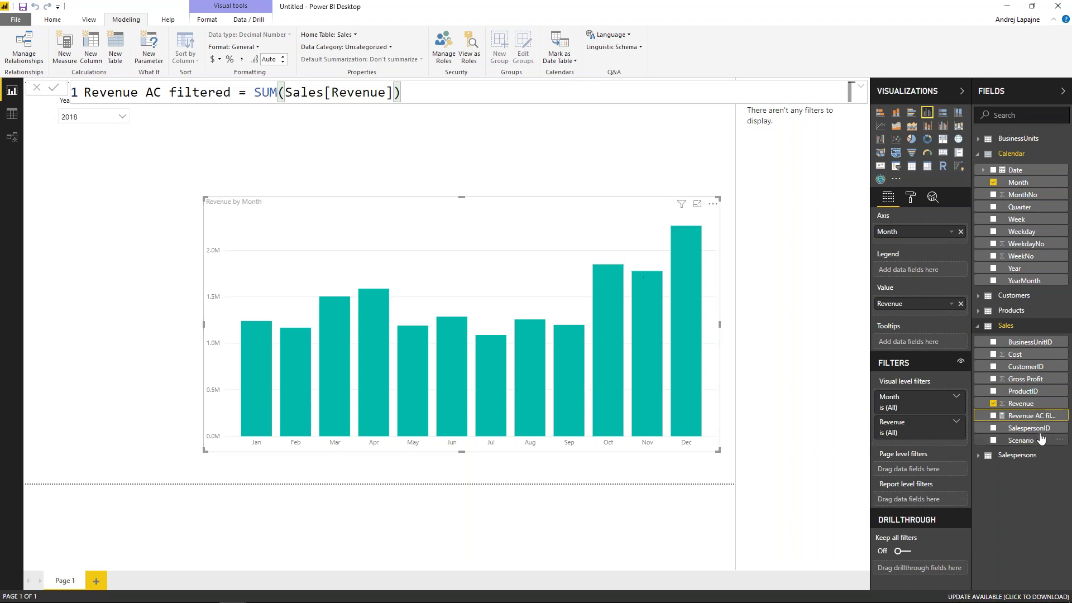
Replace the Revenue column in the monthly chart with the Revenue AC filtered measure and shift the chart slightly up the page.
left_click(994, 404)
left_click(994, 416)
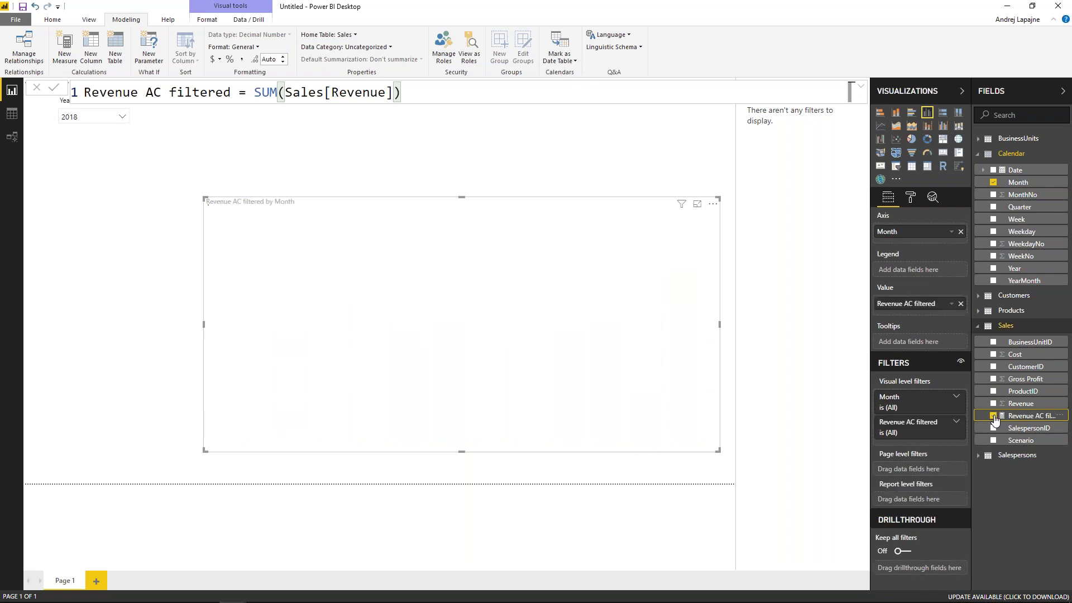
left_click_drag(541, 215, 532, 201)
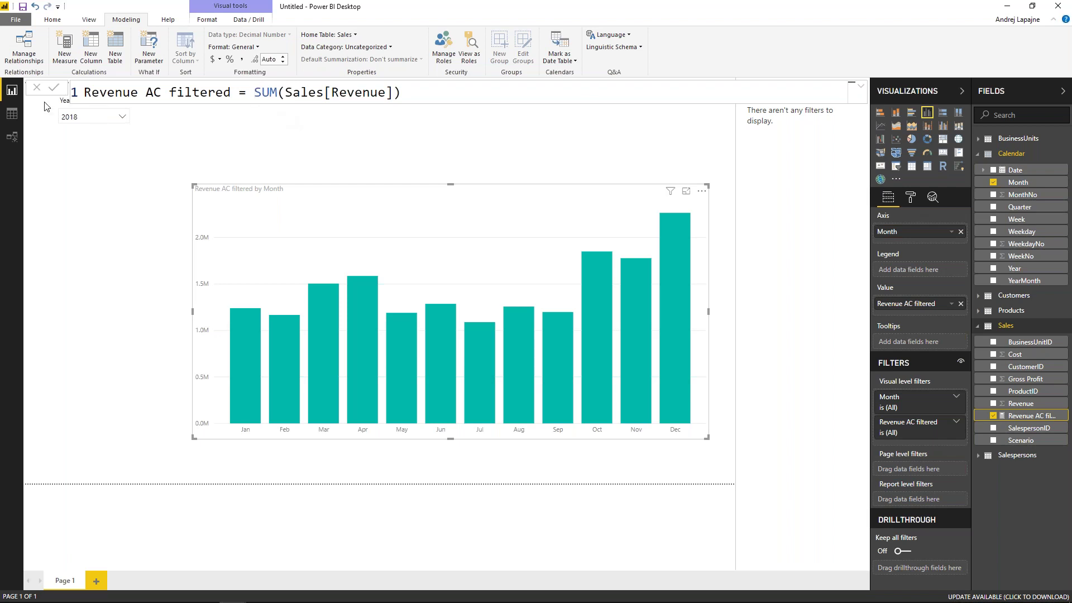
Check which scenario values the Scenario column of the Sales table contains and return to the report page.
left_click(12, 113)
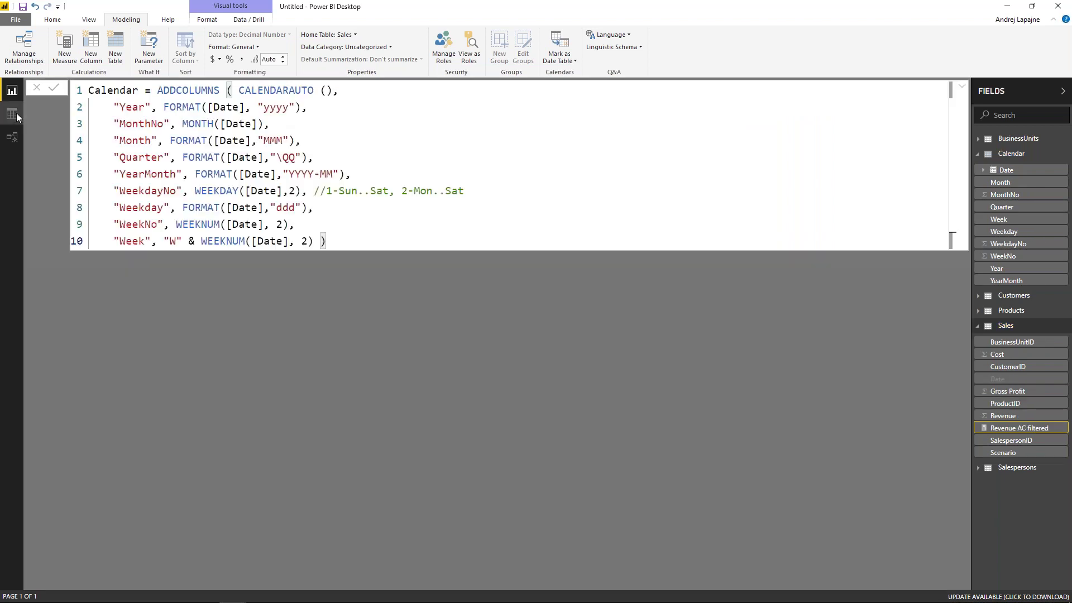
left_click(12, 137)
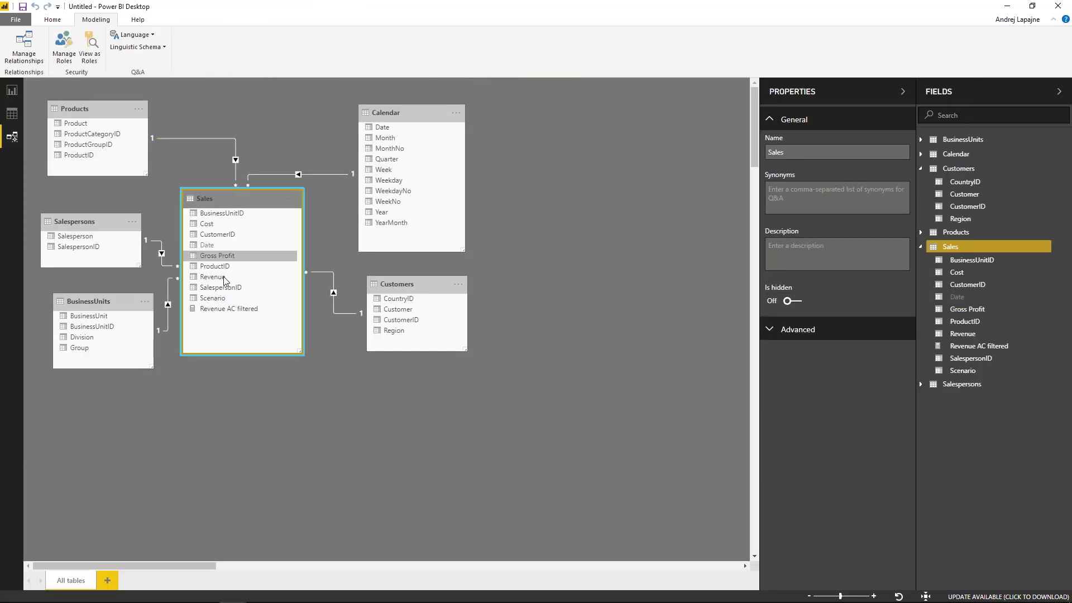
left_click(13, 114)
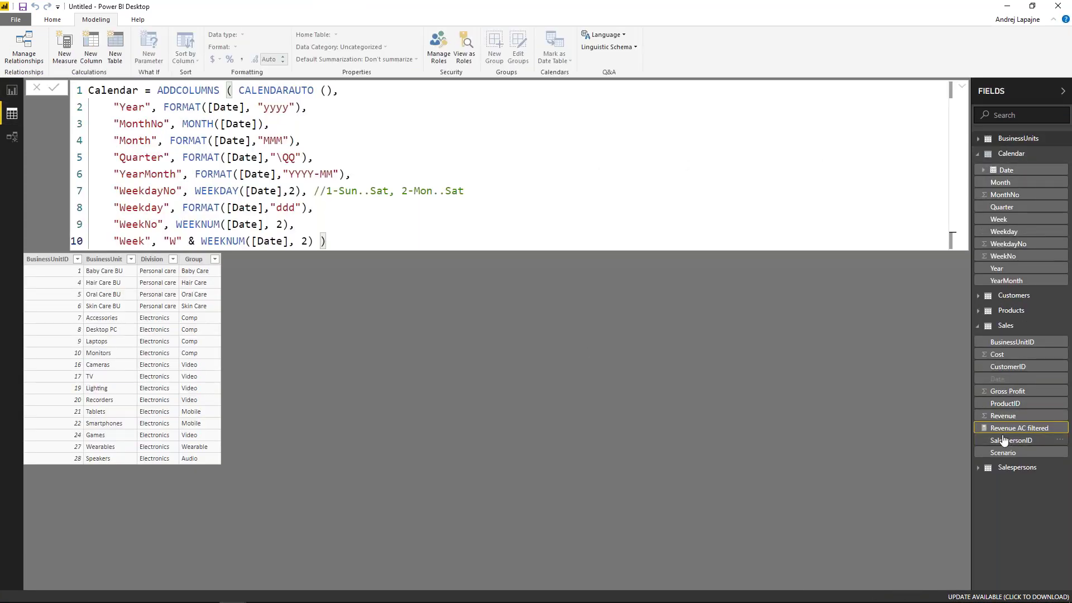
left_click(1005, 326)
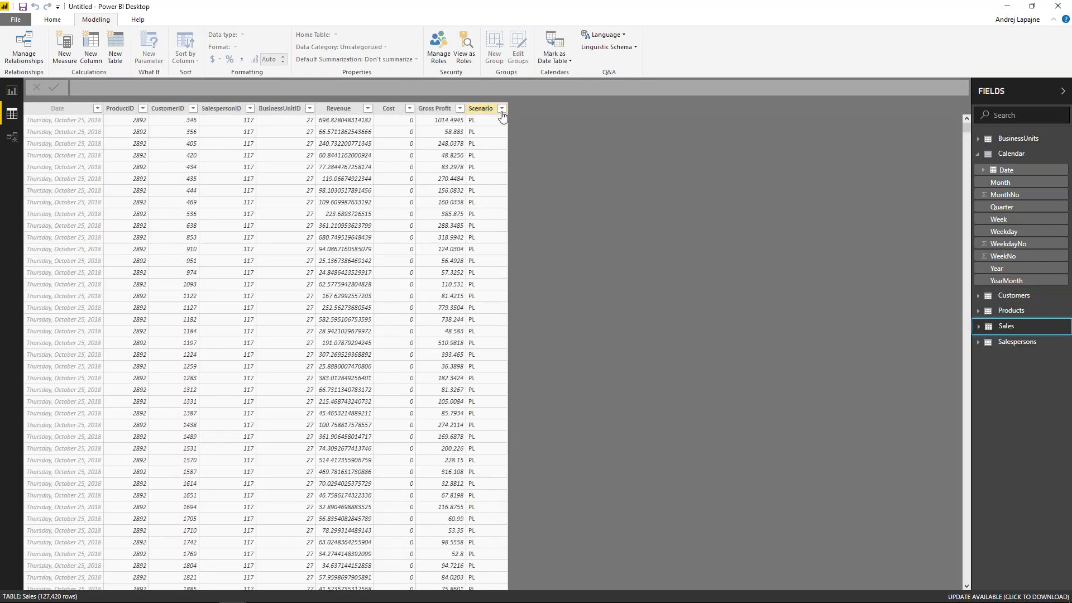
left_click(502, 108)
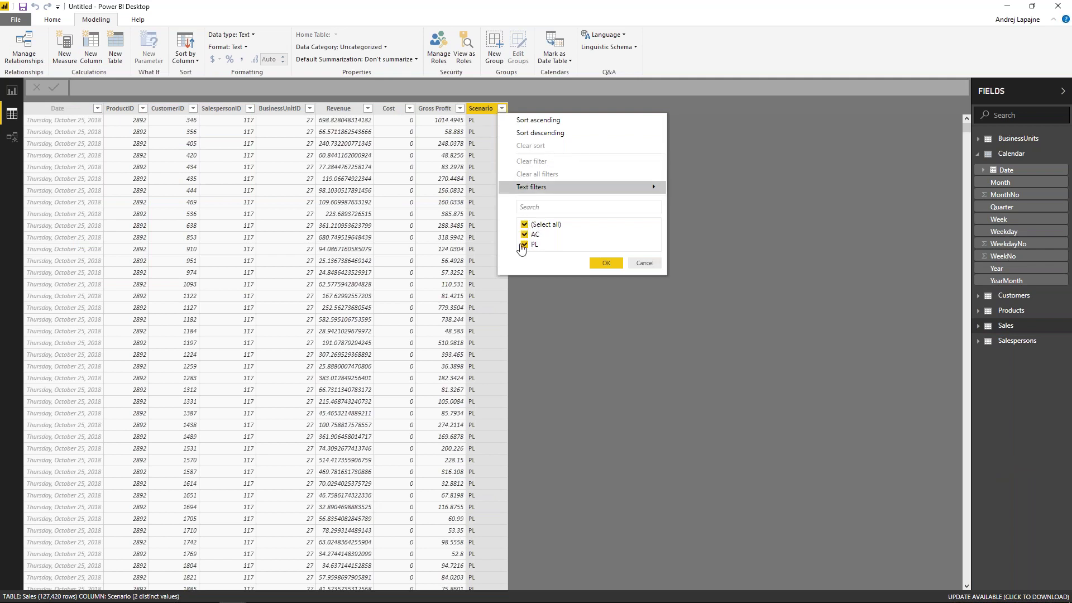
left_click(491, 113)
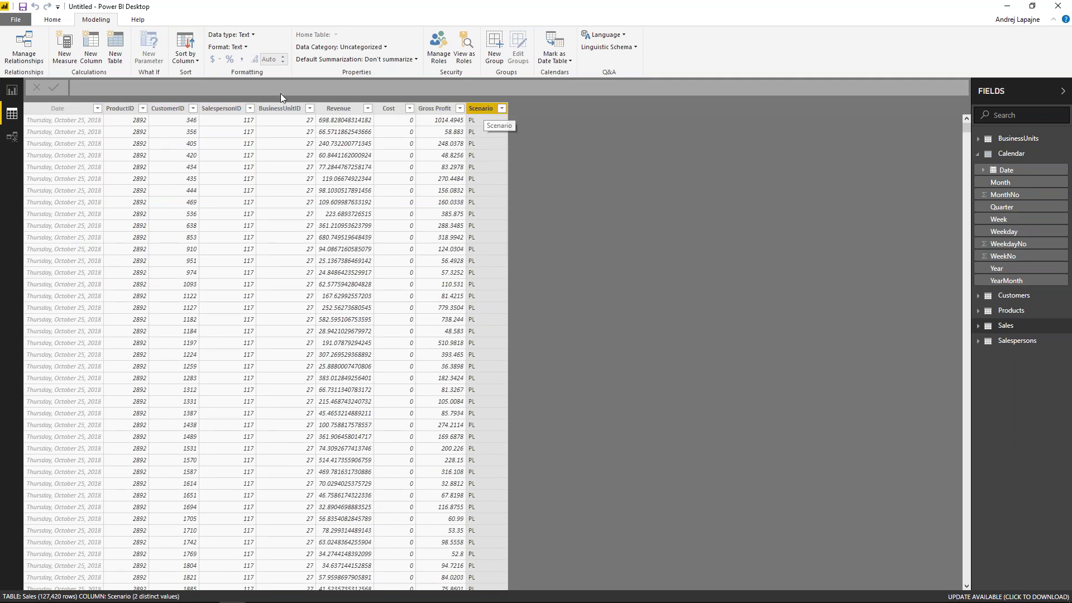
left_click(12, 90)
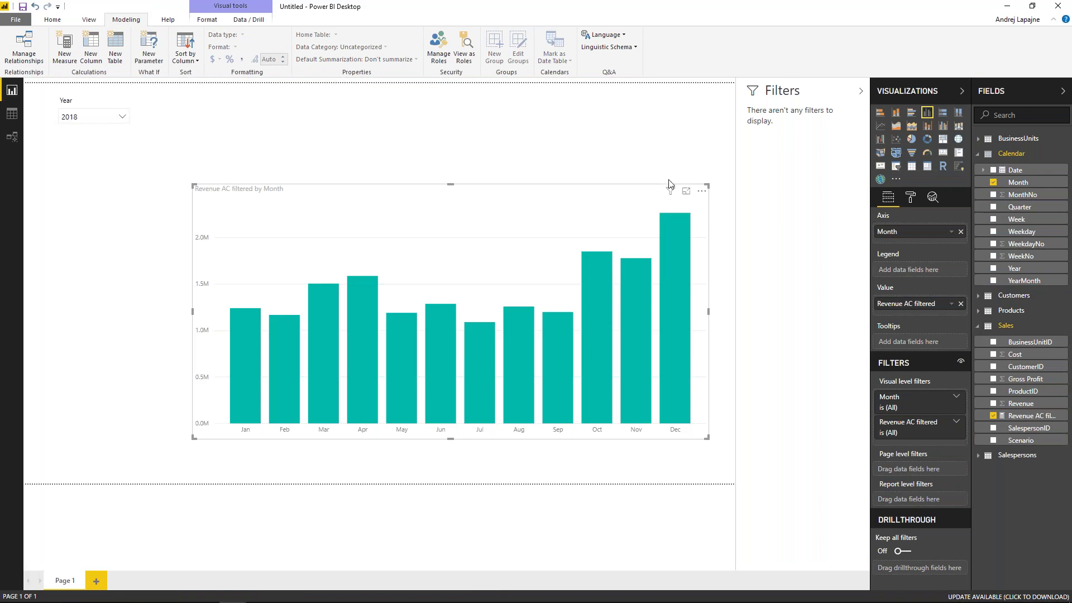
Edit the Revenue AC filtered measure so that its SUM expression is the first argument of a CALCULATE function.
left_click(1024, 416)
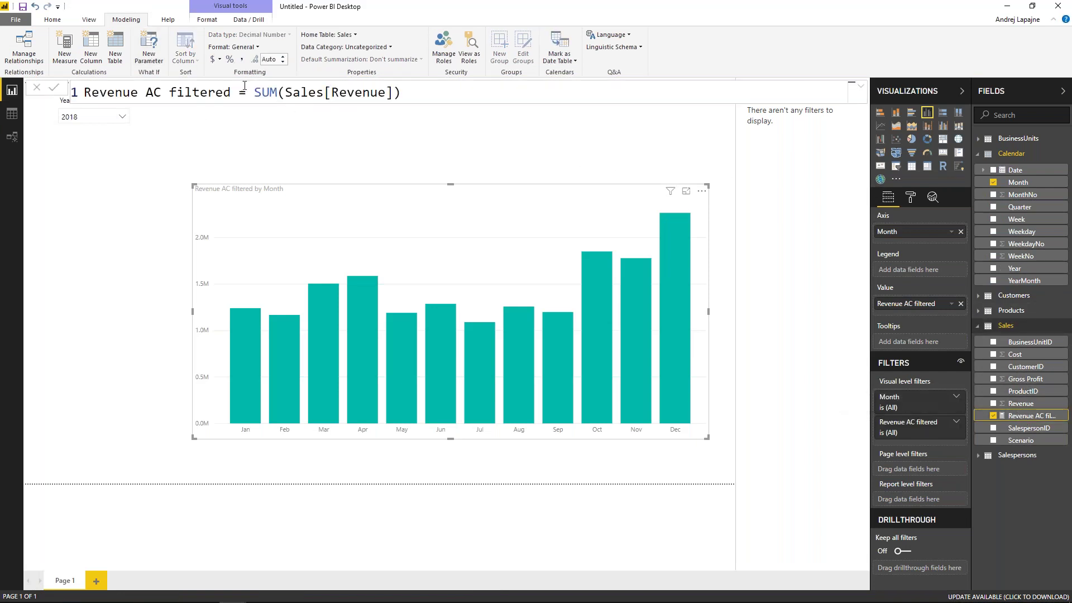
left_click(254, 93)
type("CA")
key("Tab")
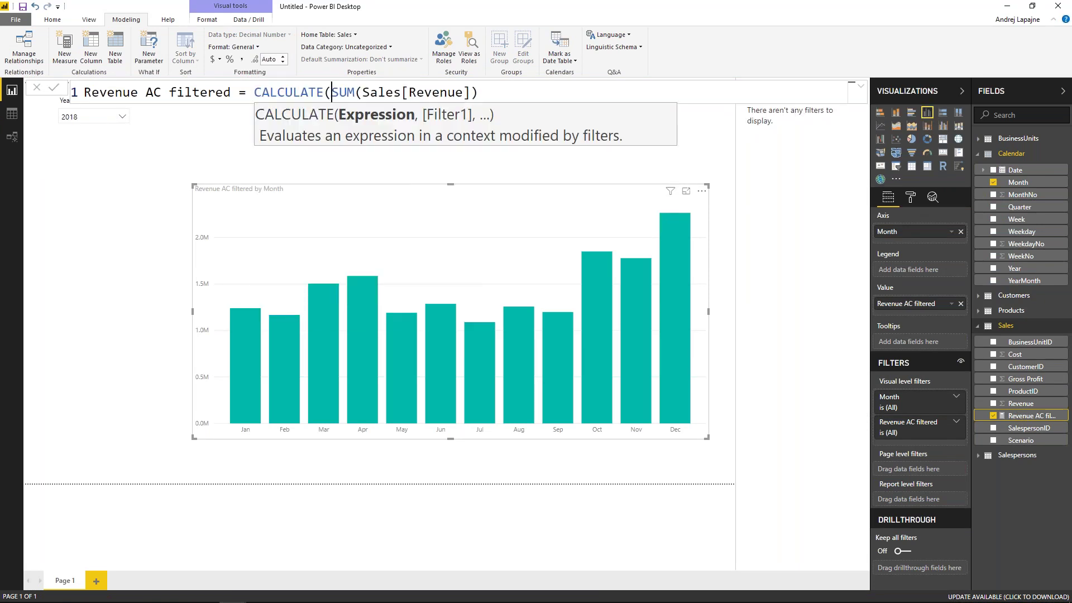
Complete the CALCULATE with the argument FILTER(Sales, Sales[Scenario]="AC"), commit the measure and nudge the chart slightly sideways.
left_click(487, 93)
type(", F")
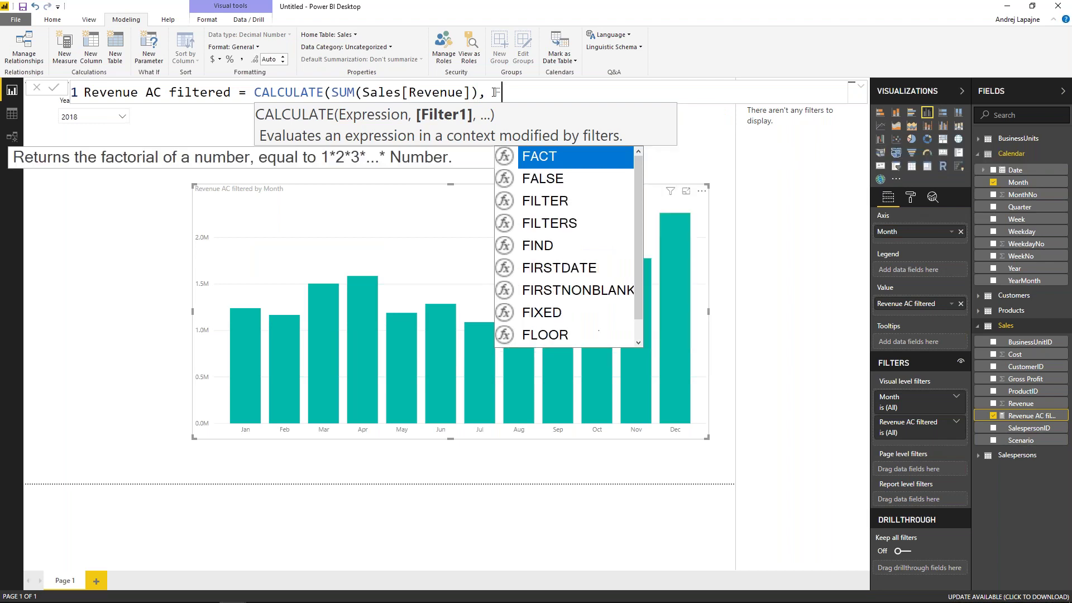
type("ILTER(")
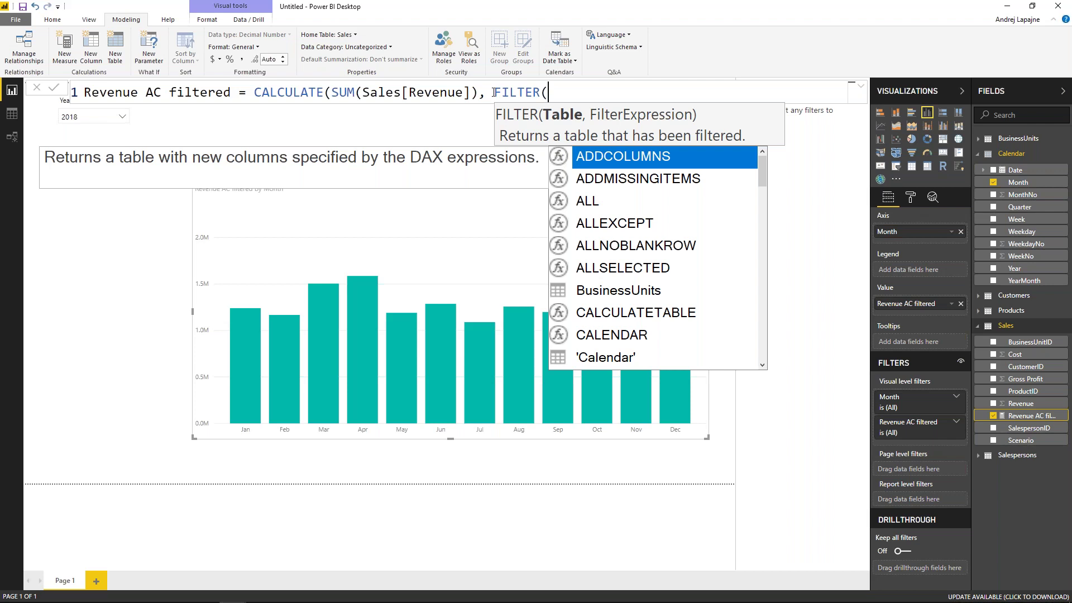
type("Sales, ")
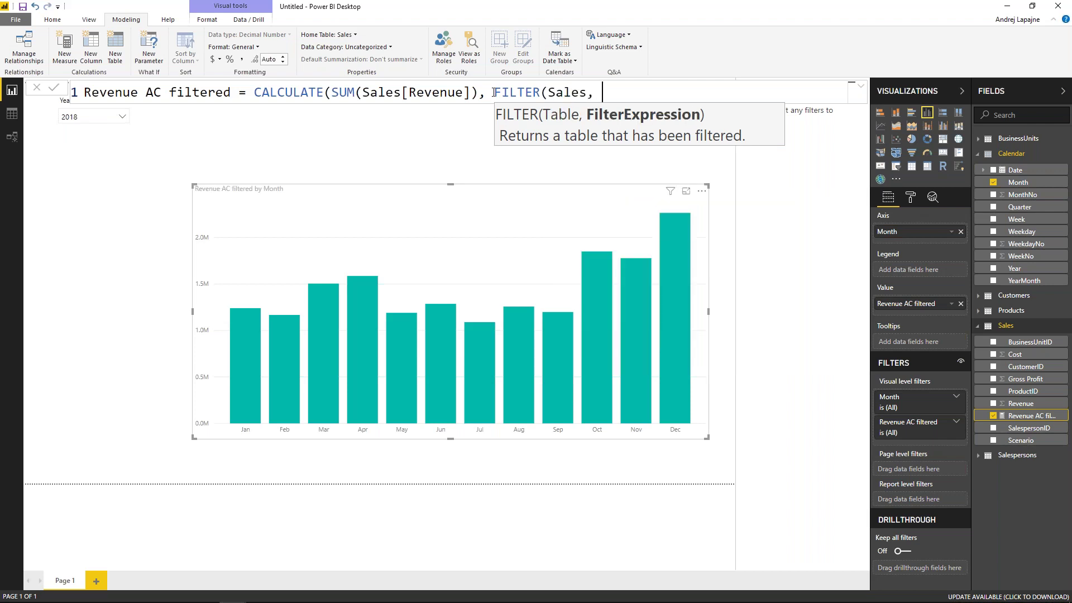
type("sce")
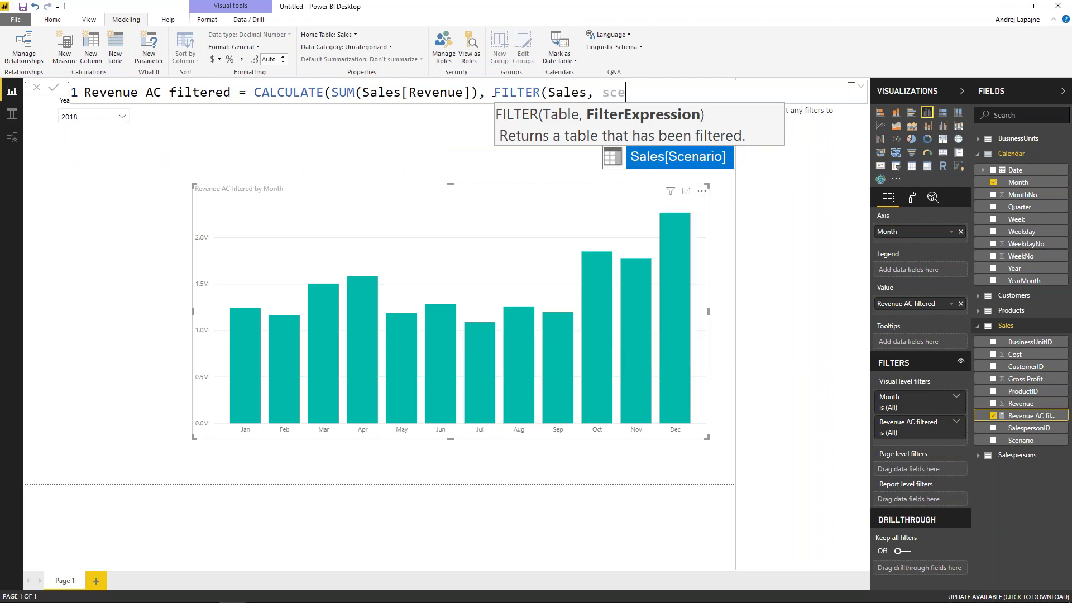
key("Tab")
type("=")
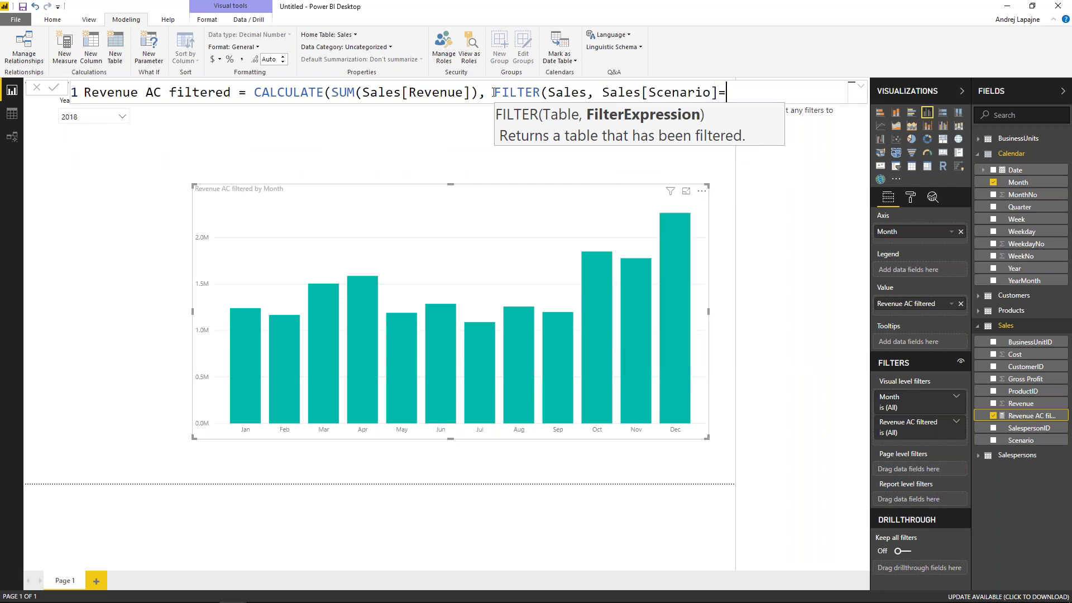
type("\"AC\")")
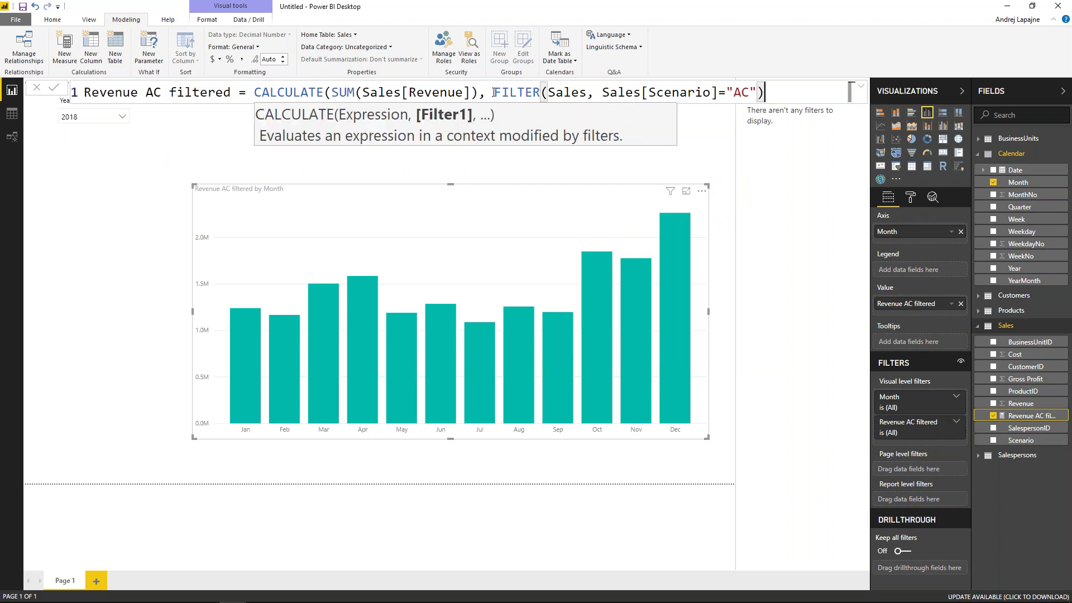
type(")")
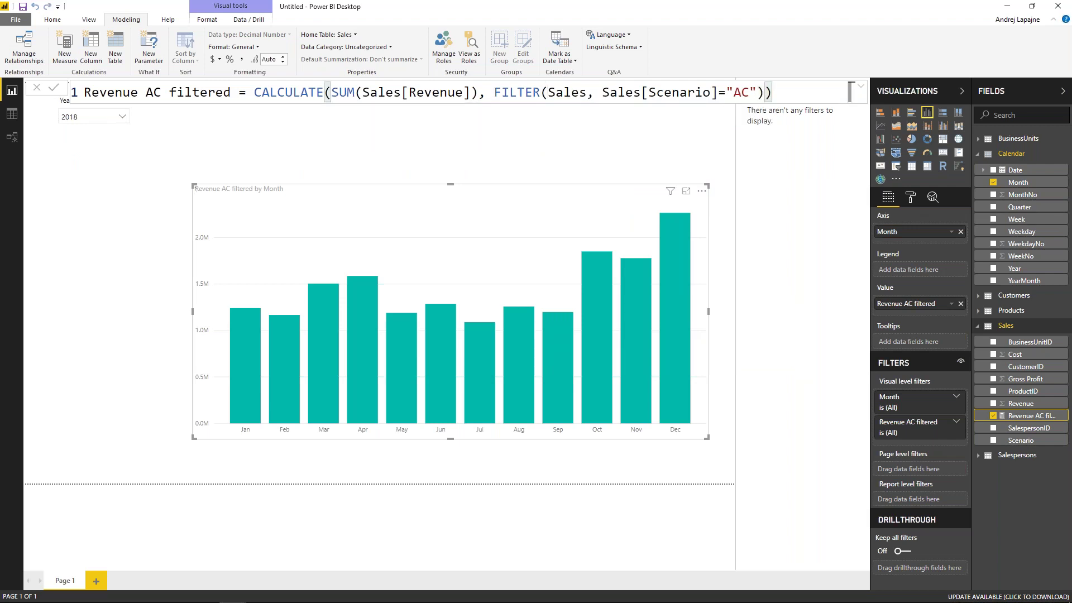
key("Return")
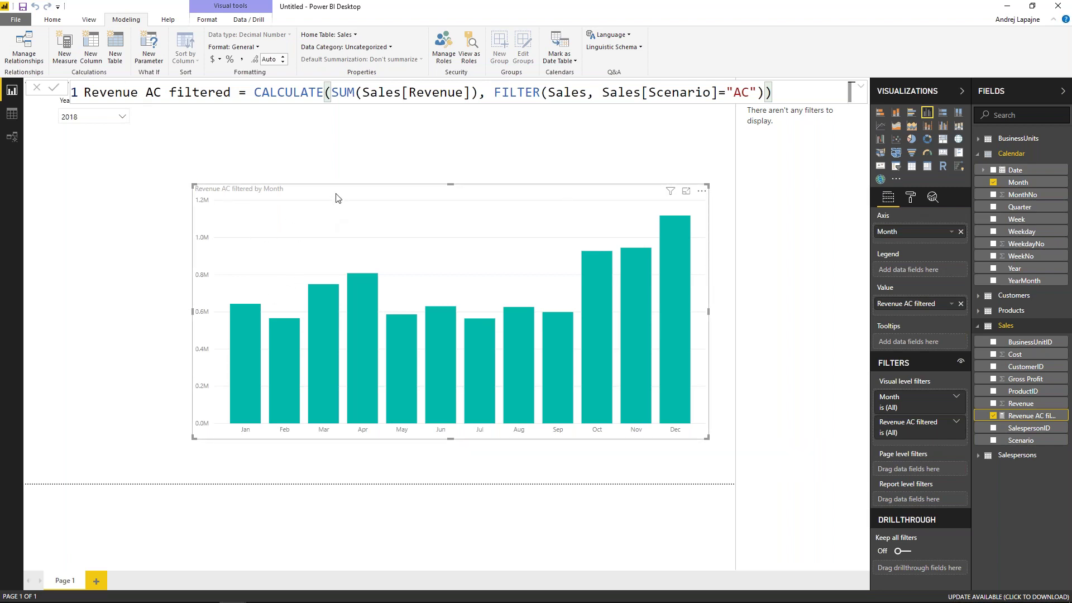
left_click_drag(338, 196, 349, 198)
Copy the complete Revenue AC filtered formula and paste it into a new measure in the Sales table.
left_click(792, 94)
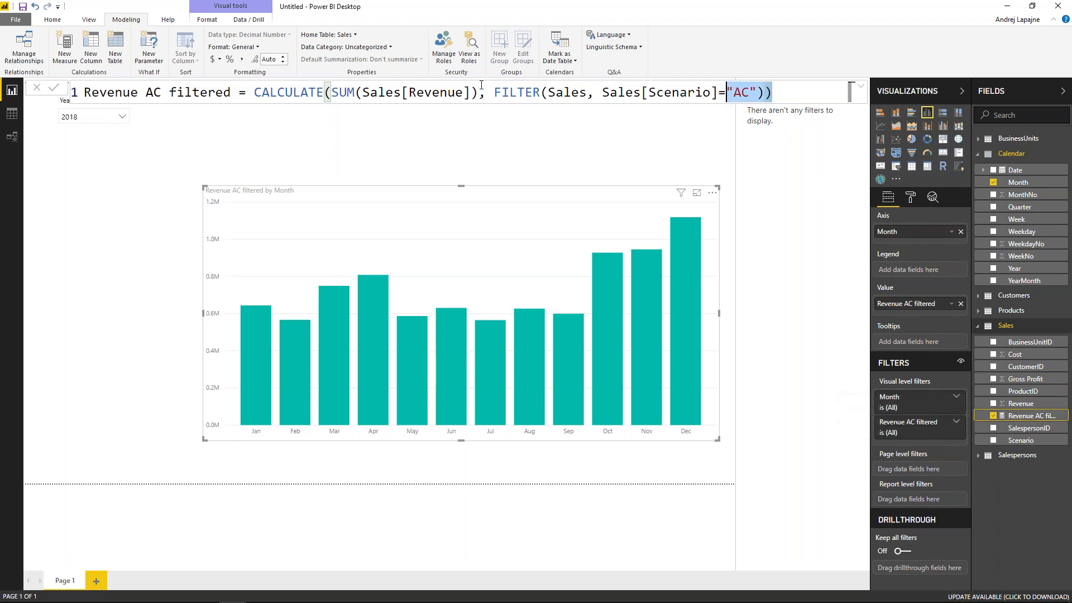
left_click_drag(772, 92, 84, 92)
key("ctrl+c")
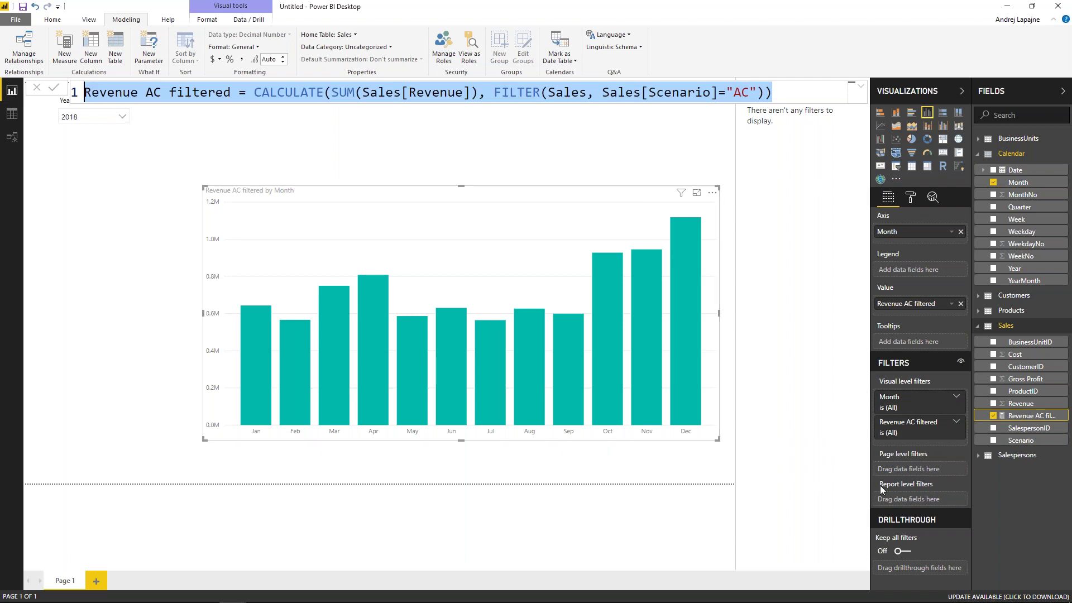
left_click(1024, 417)
right_click(1024, 419)
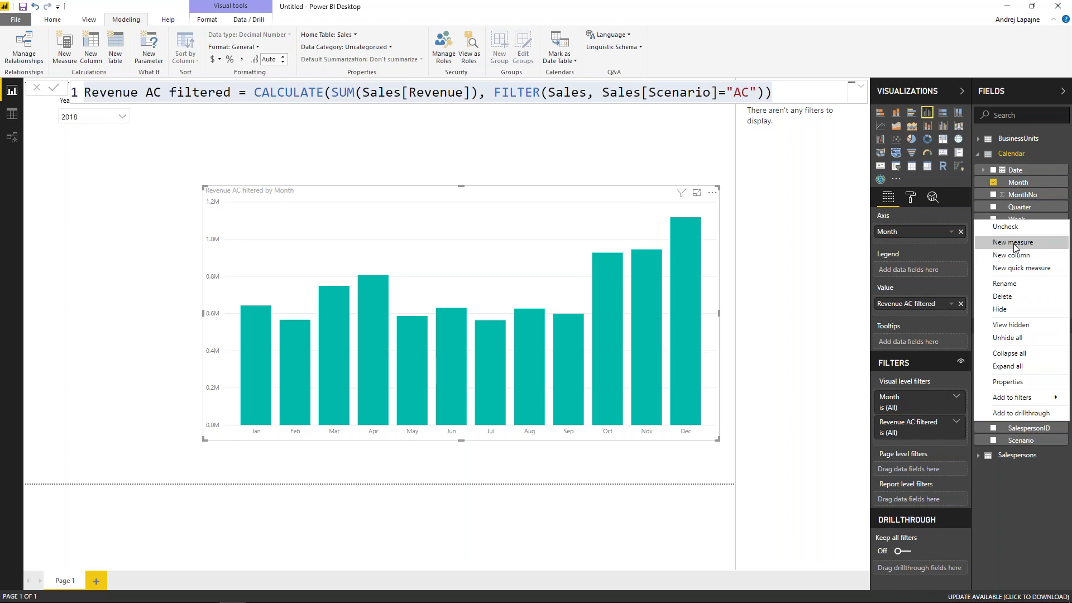
key("Escape")
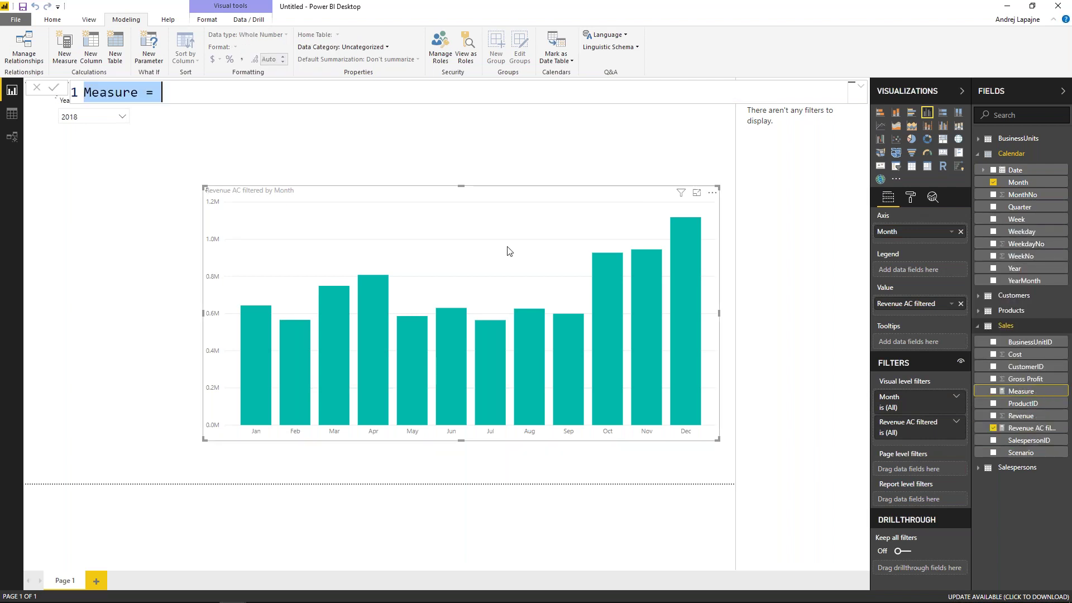
key("ctrl+v")
Rename the pasted measure Revenue PL filtered, change its Sales[Scenario] filter value to "PL" and commit it.
double_click(153, 92)
type("PL")
left_click(746, 93)
key("BackSpace")
key("BackSpace")
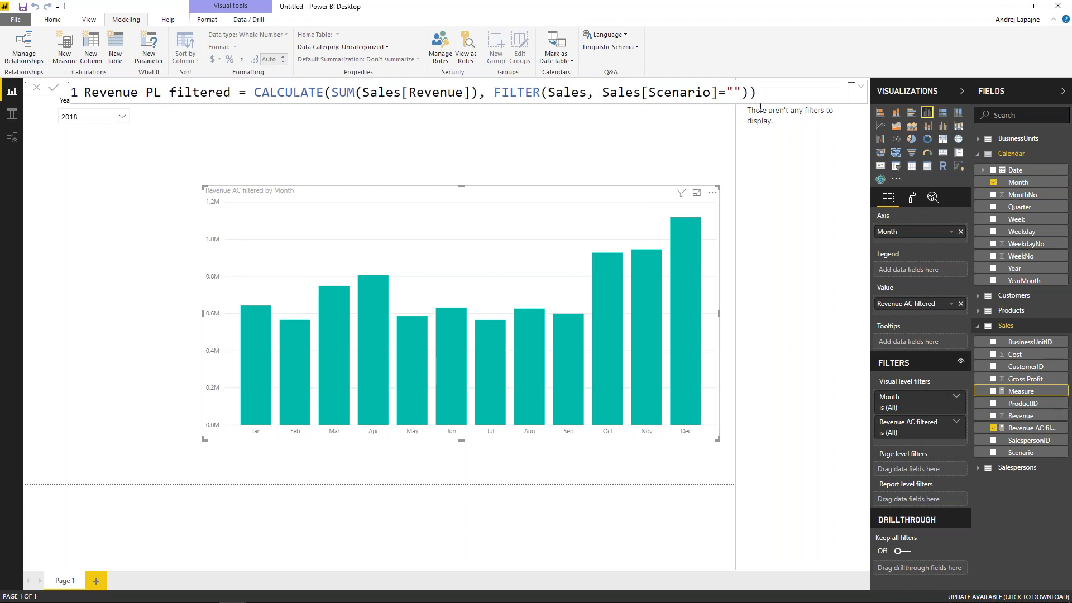
type("PL")
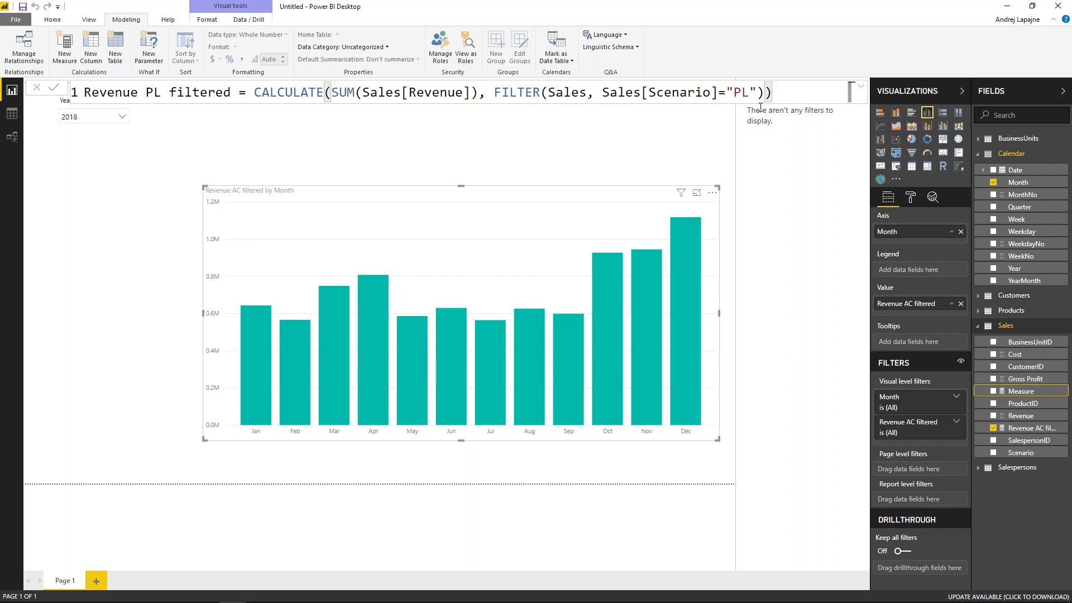
key("Return")
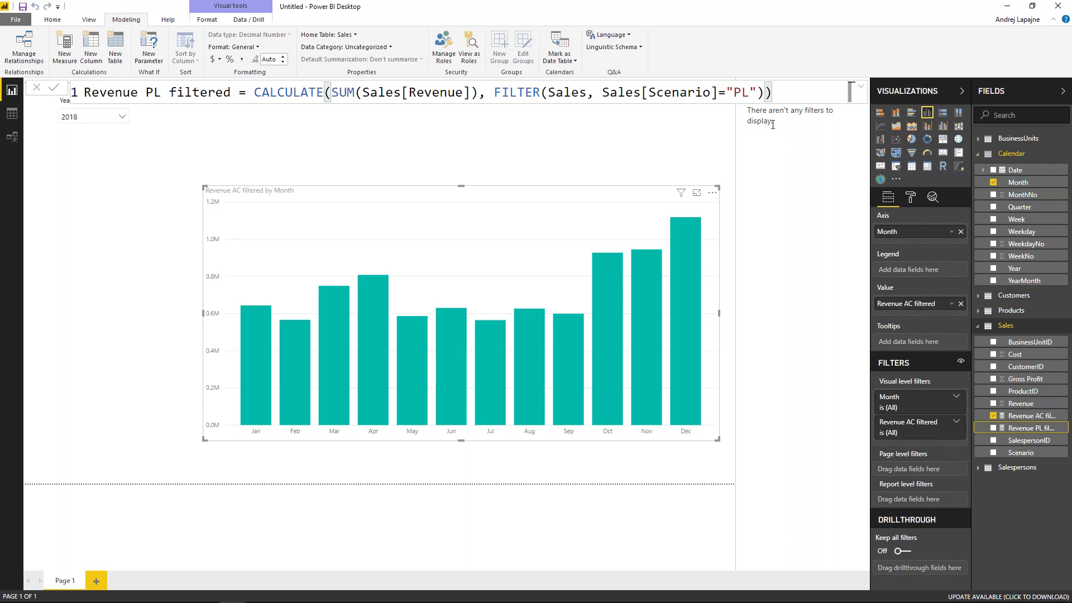
Add another new measure to the Sales table and begin its formula with the name Revenue PY followed by an equals sign.
left_click(1033, 416)
left_click(1033, 429)
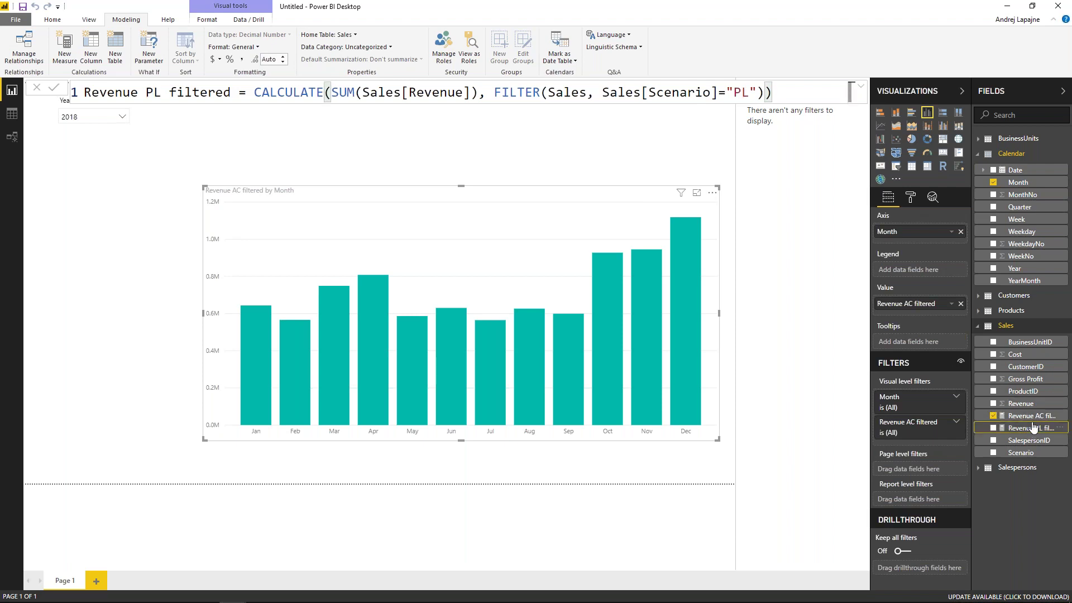
left_click(1033, 420)
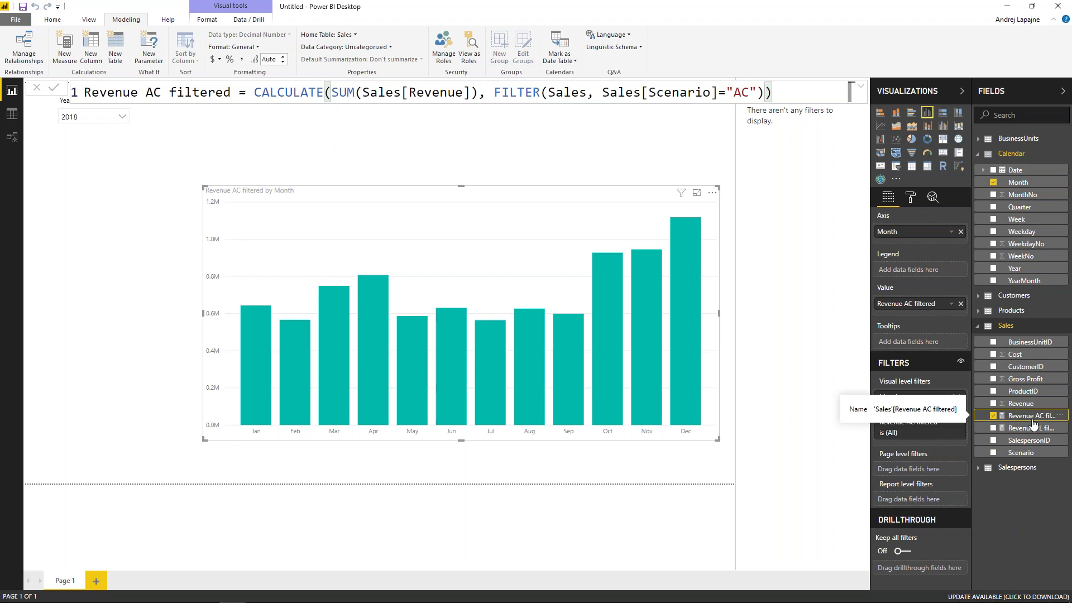
right_click(1033, 420)
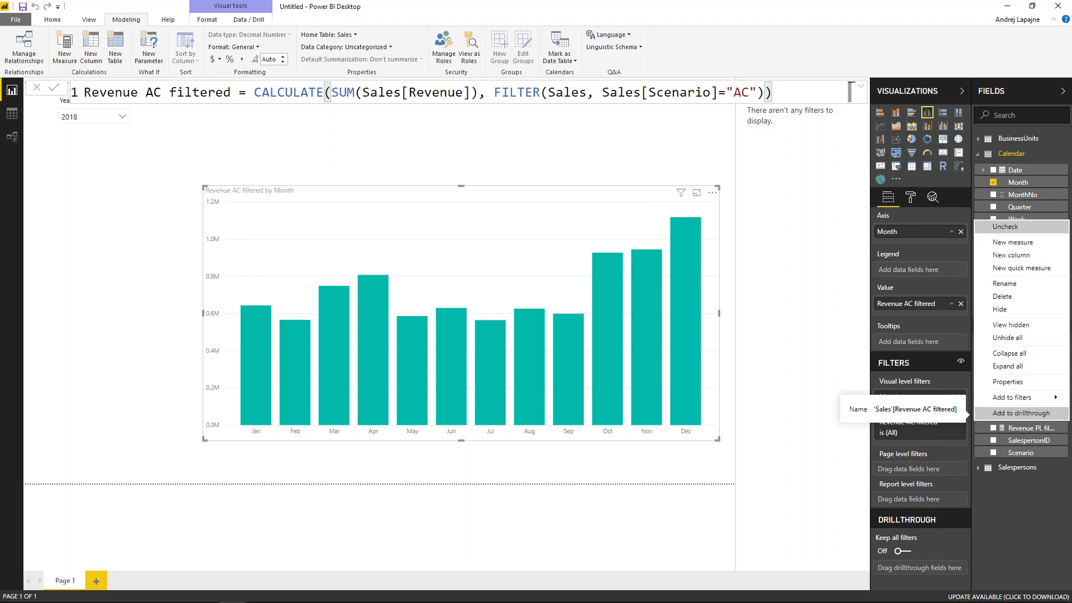
left_click(1011, 242)
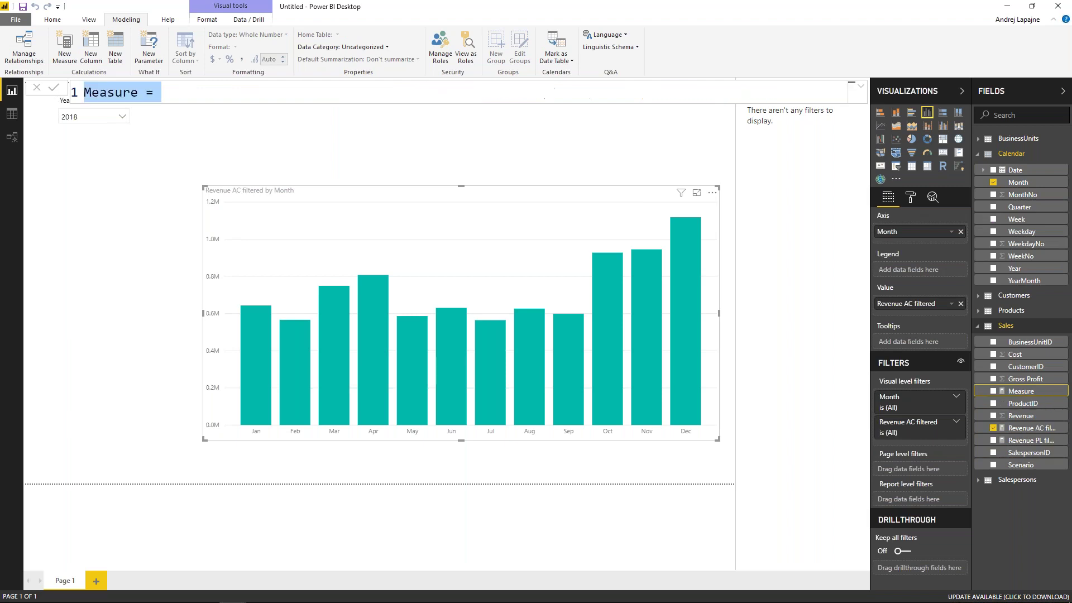
type("Reve")
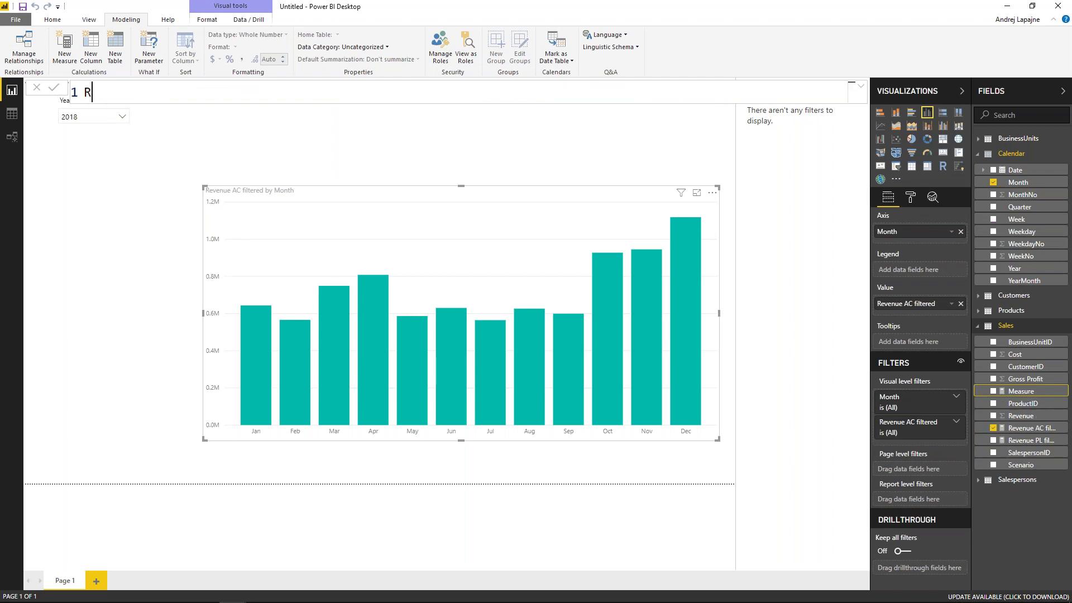
type("ue")
type(" PY =")
type(" clo")
key("Tab")
key("BackSpace")
key("BackSpace")
key("BackSpace")
key("BackSpace")
key("BackSpace")
key("BackSpace")
key("BackSpace")
key("BackSpace")
key("BackSpace")
key("BackSpace")
key("BackSpace")
key("BackSpace")
key("BackSpace")
key("BackSpace")
key("BackSpace")
key("BackSpace")
key("BackSpace")
key("BackSpace")
key("BackSpace")
key("BackSpace")
Start the Revenue PY expression with a CALCULATE function that takes [Revenue AC filtered] as its first argument.
type("CA")
key("Tab")
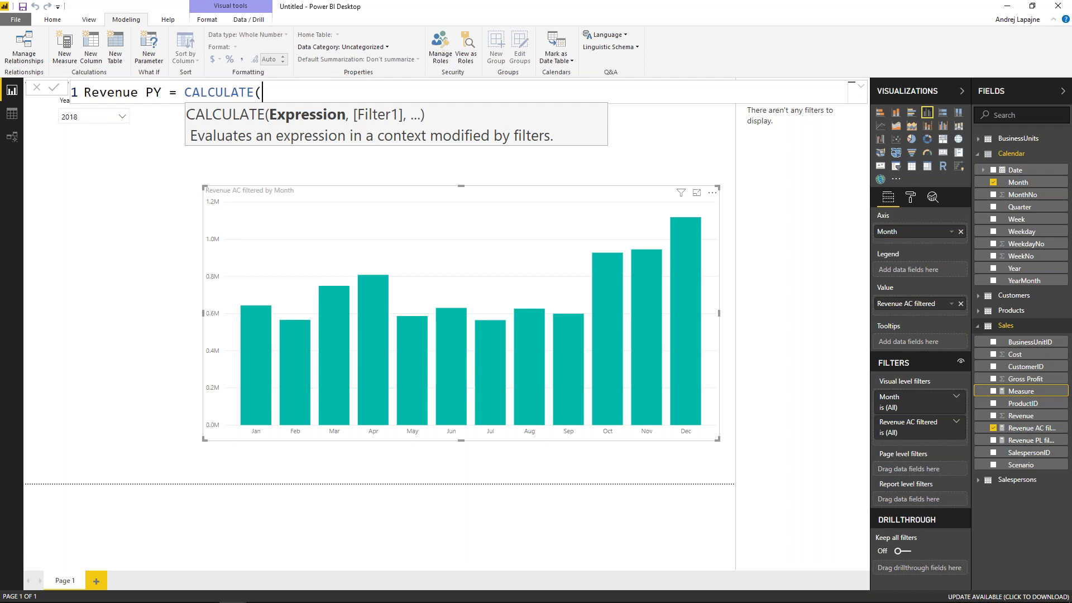
type("revenu")
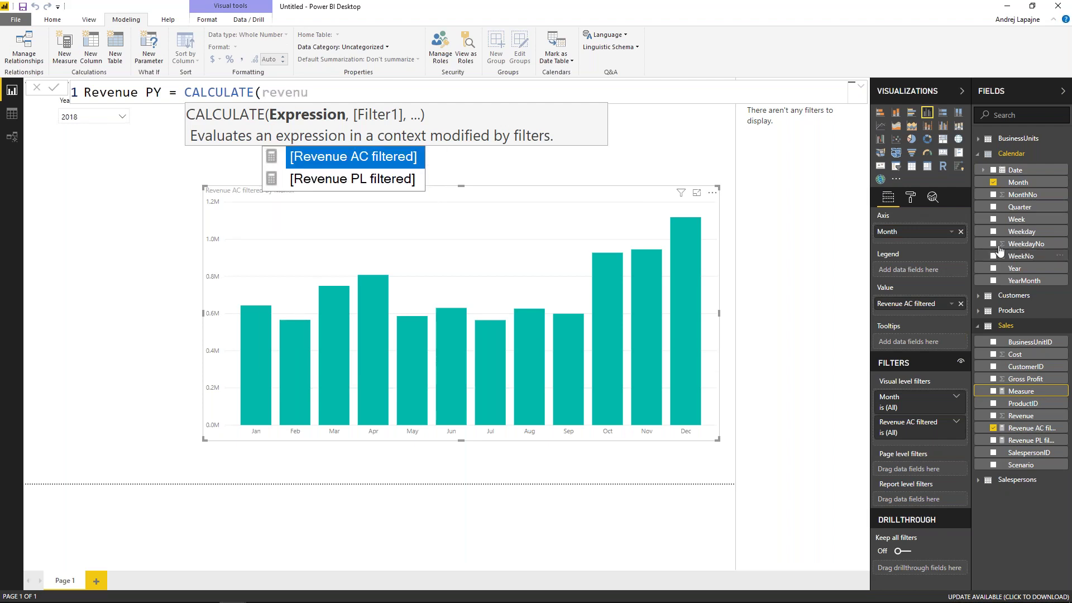
left_click(344, 156)
left_click_drag(263, 92, 432, 91)
left_click(435, 90)
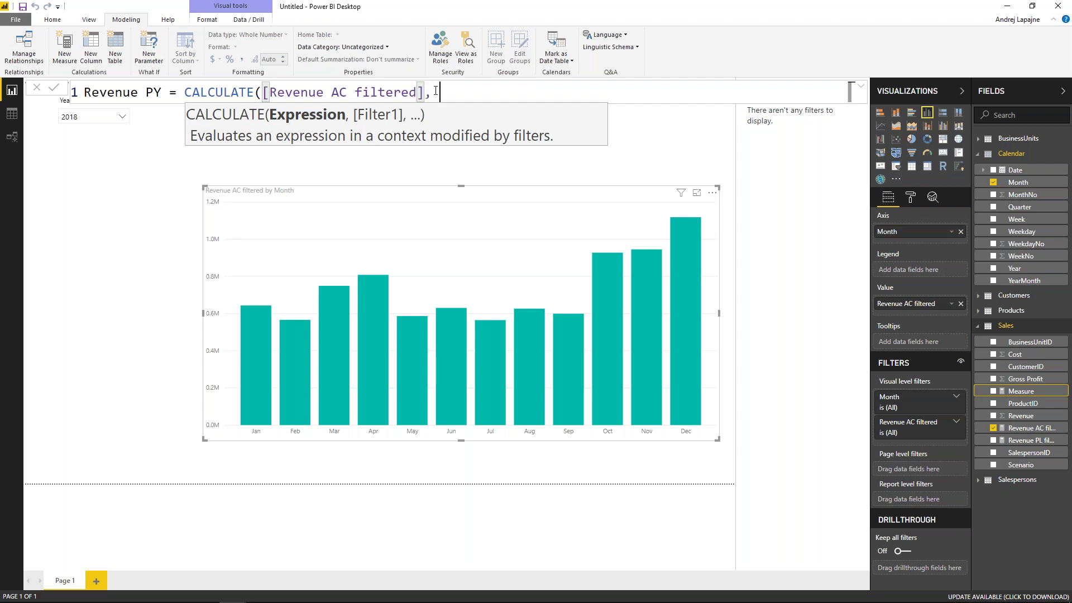
type(",")
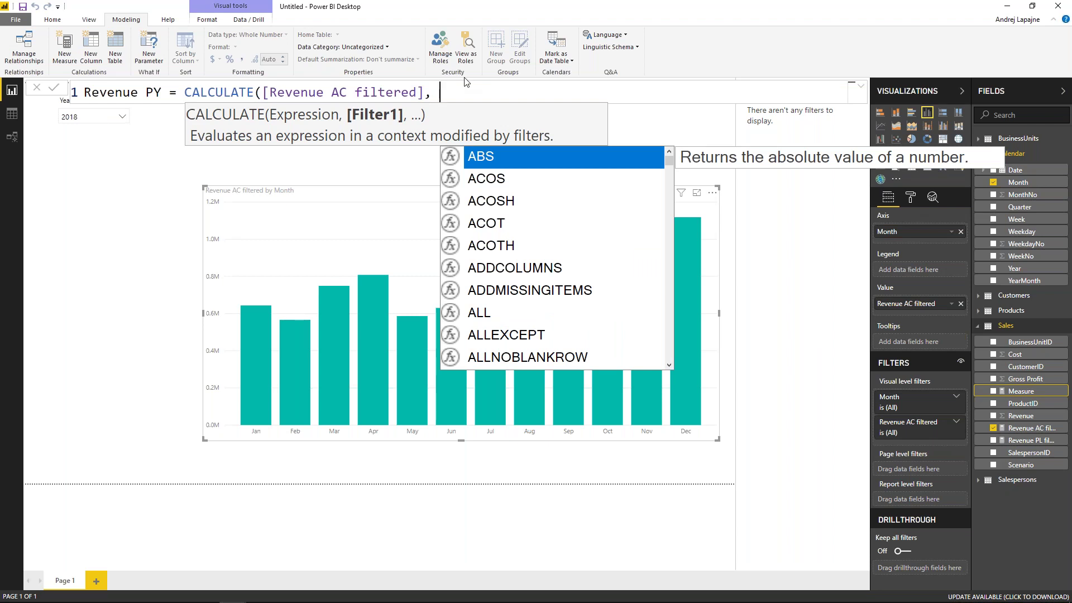
Add a DATEADD function as the CALCULATE filter, with 'Calendar'[Date] as its dates argument.
type("D")
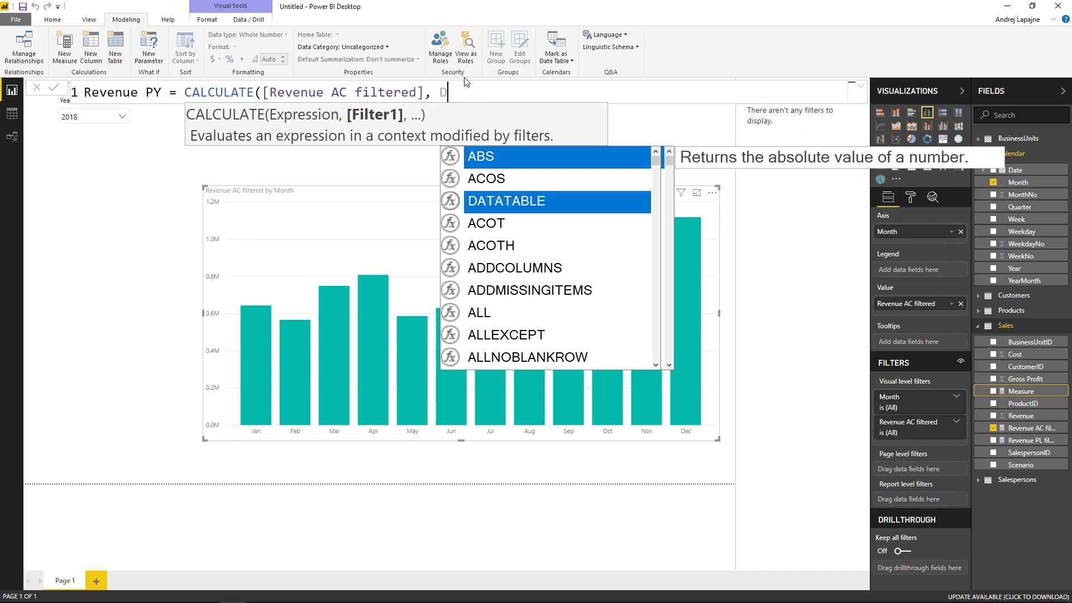
type("ATES")
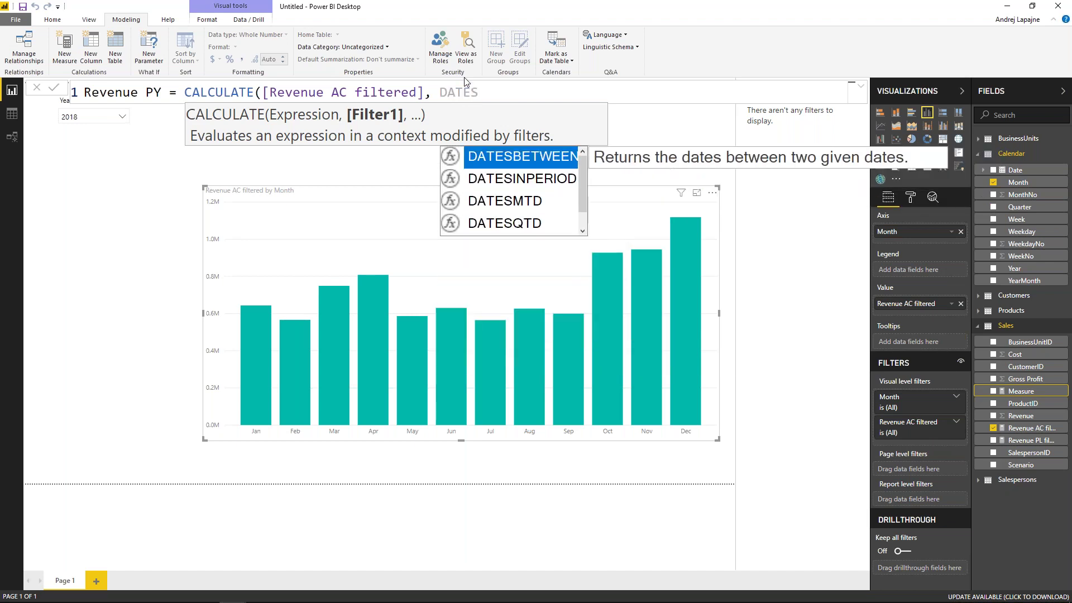
key("BackSpace")
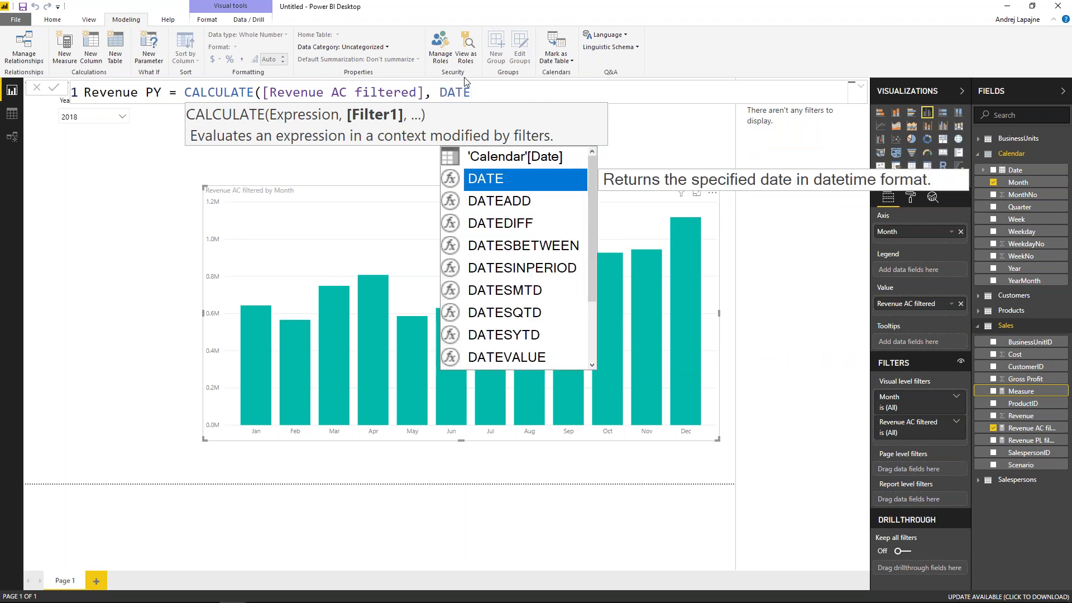
key("Down")
key("Tab")
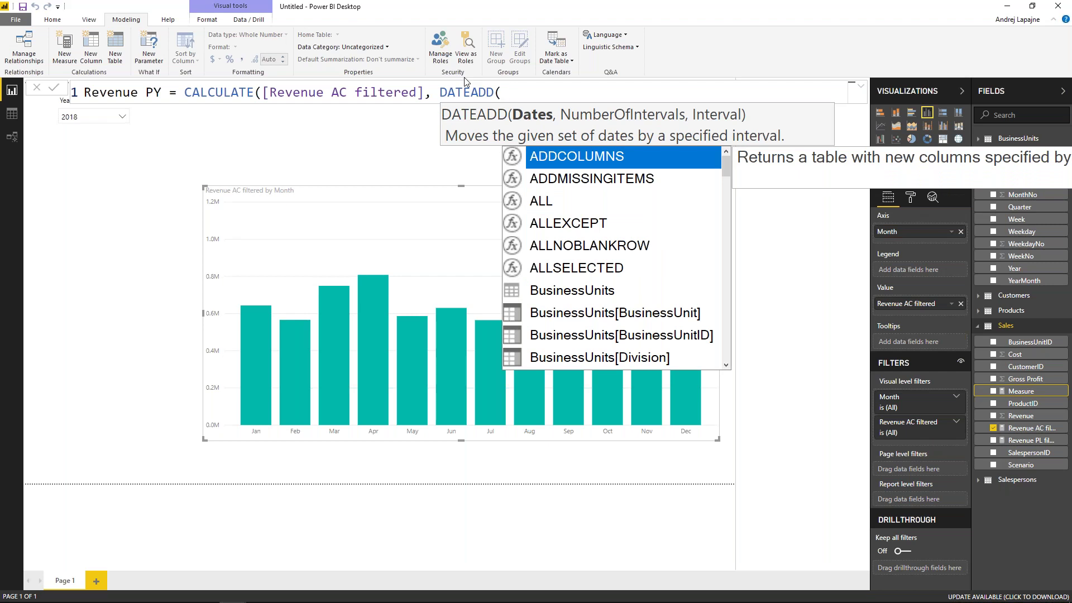
type("date")
double_click(575, 159)
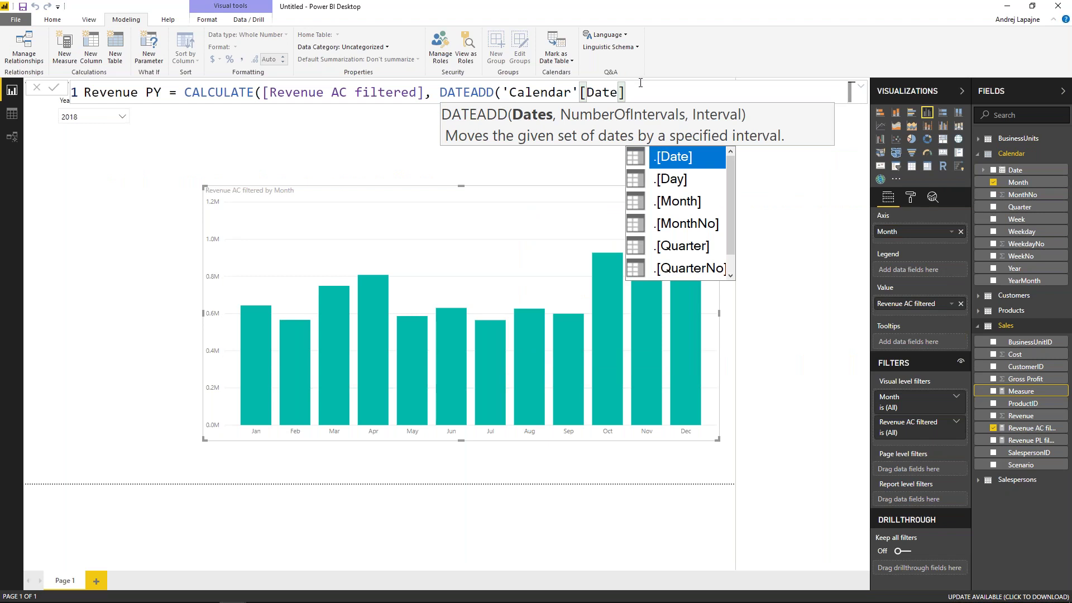
Complete DATEADD with -1 as the number of intervals and YEAR as the interval, closing both functions.
type(",")
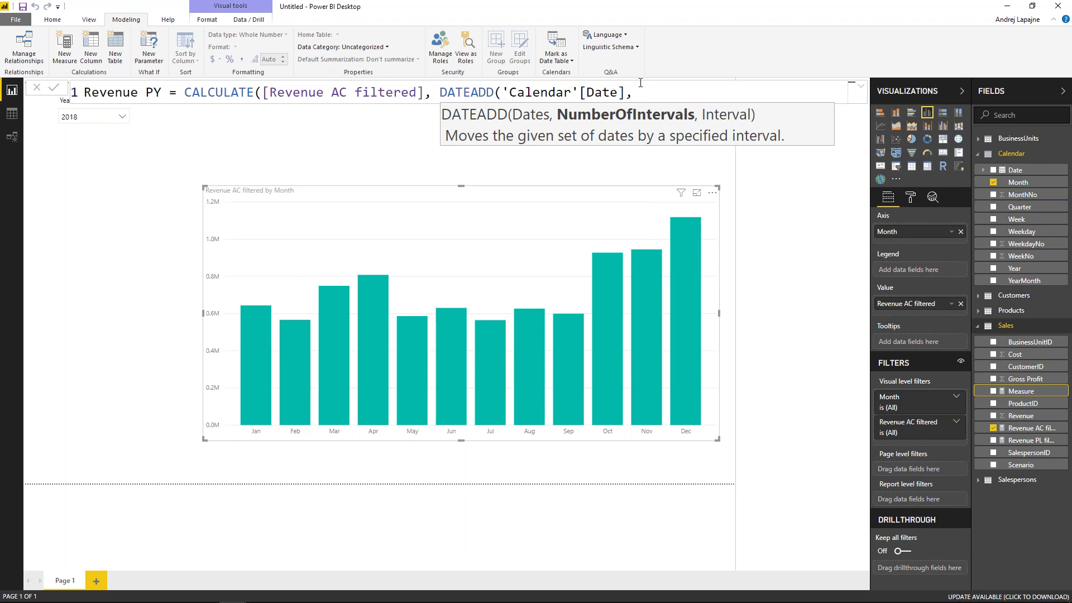
type("-1,")
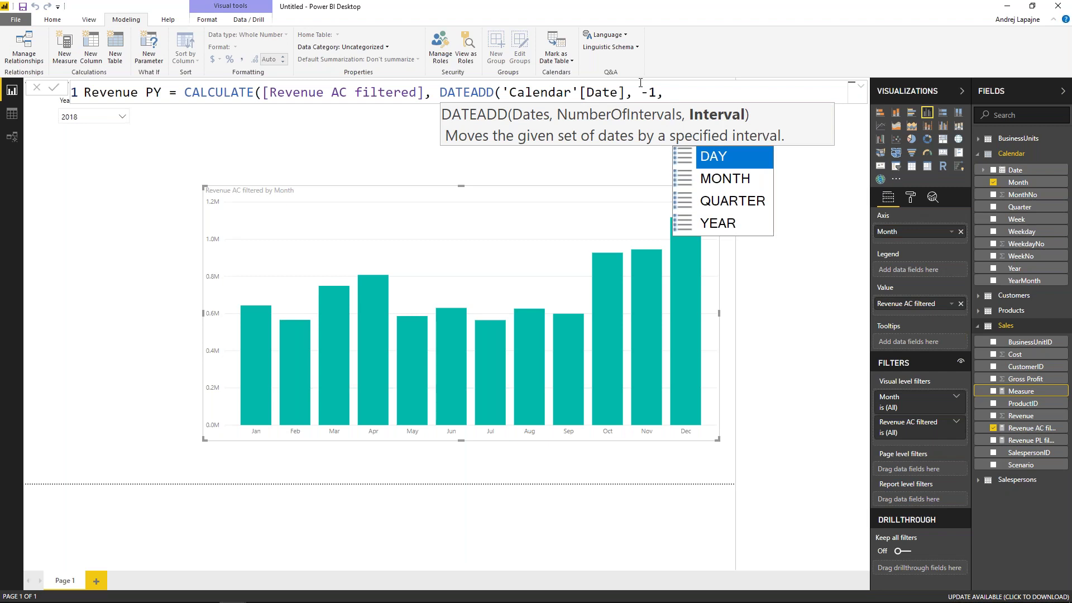
left_click(719, 226)
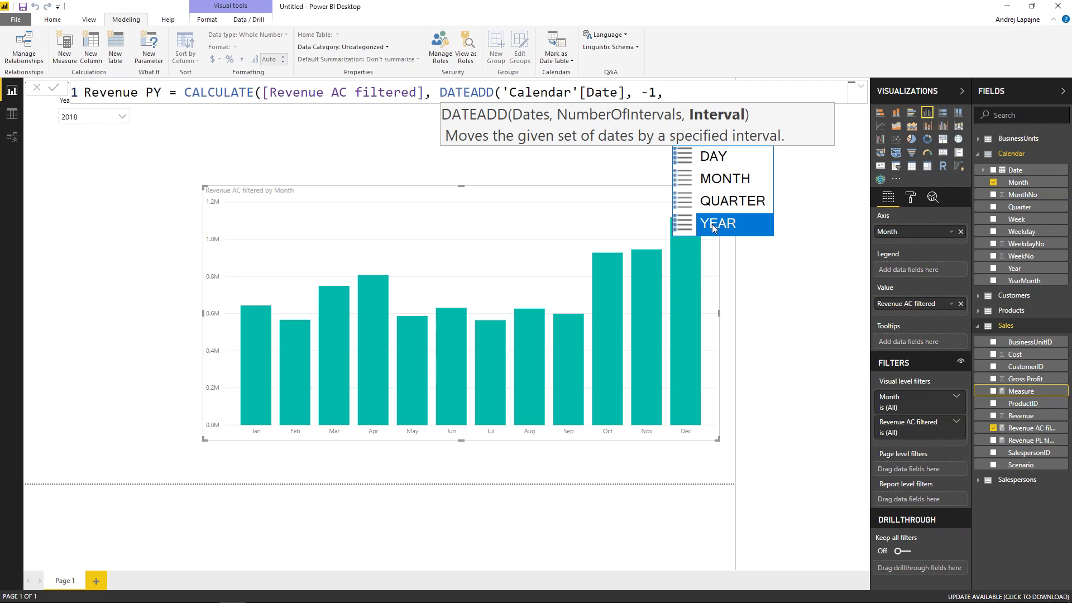
double_click(714, 224)
type(")")
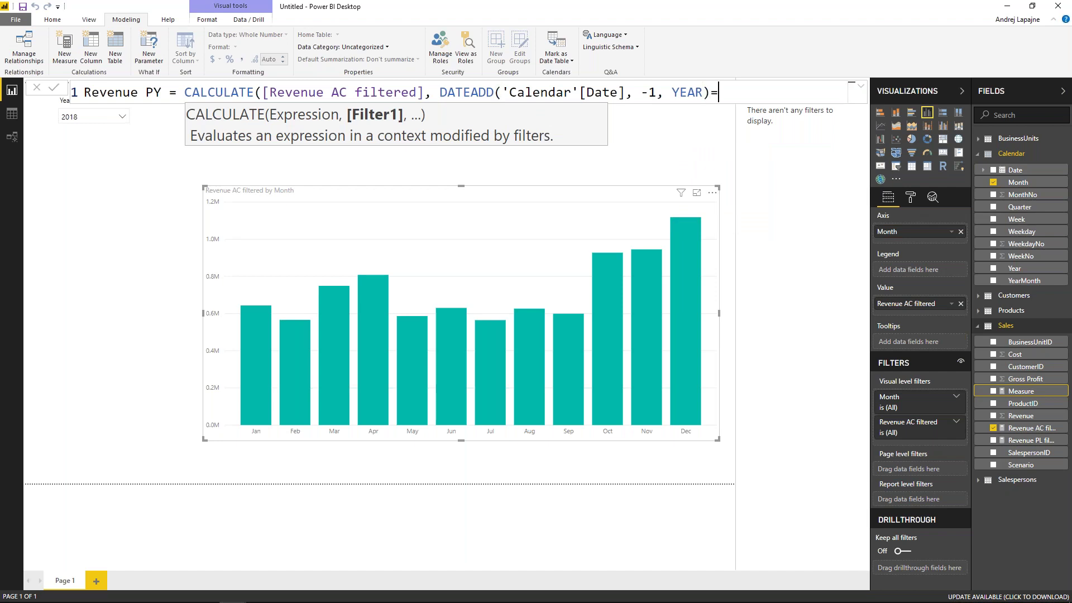
type(")")
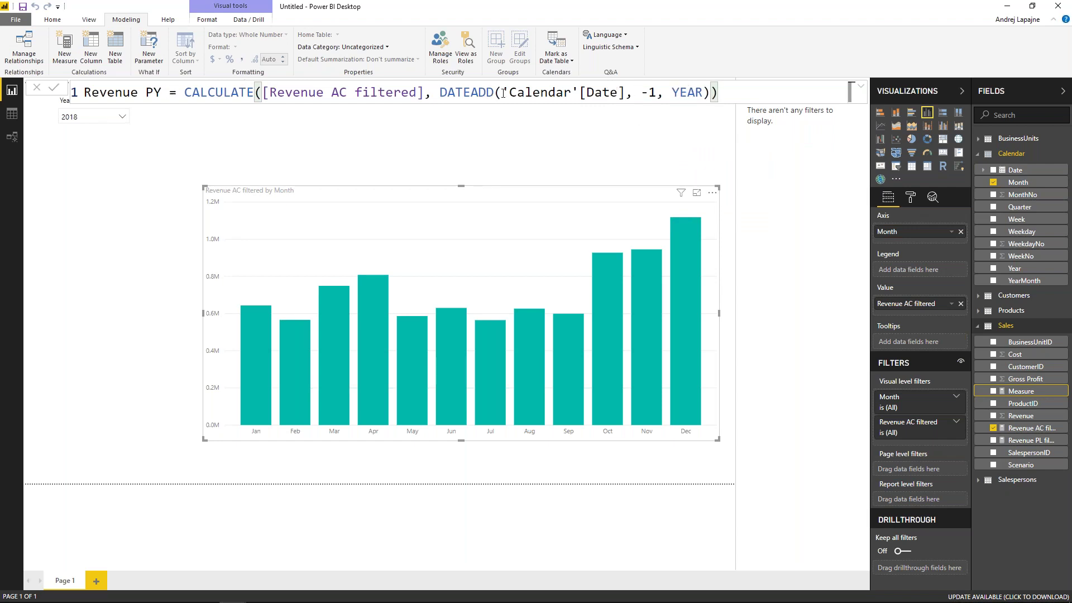
Try replacing the DATEADD interval with MONTH and set it back to YEAR.
double_click(688, 93)
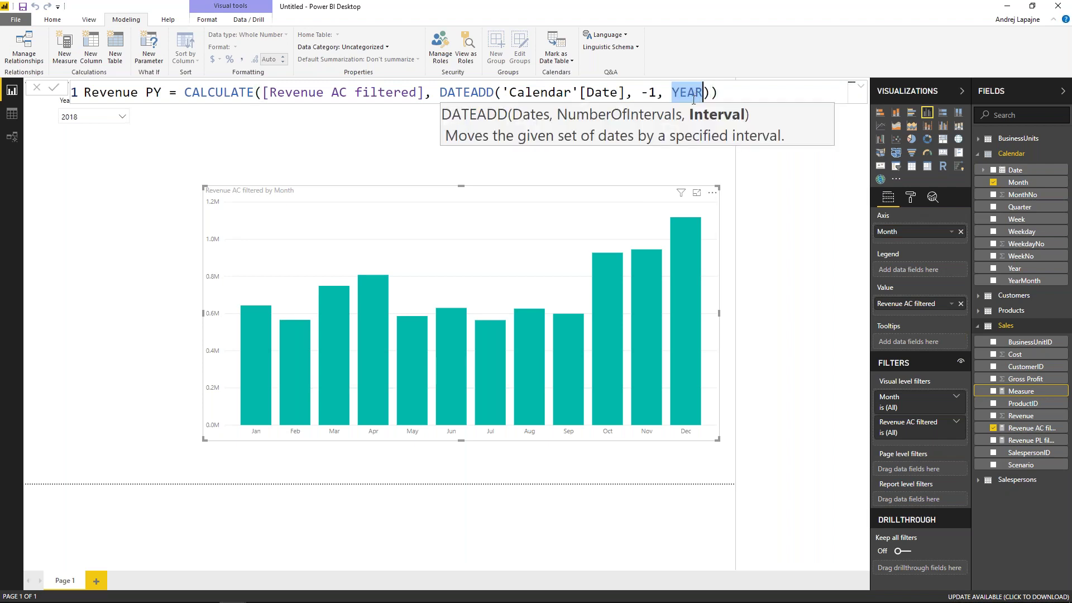
type("M")
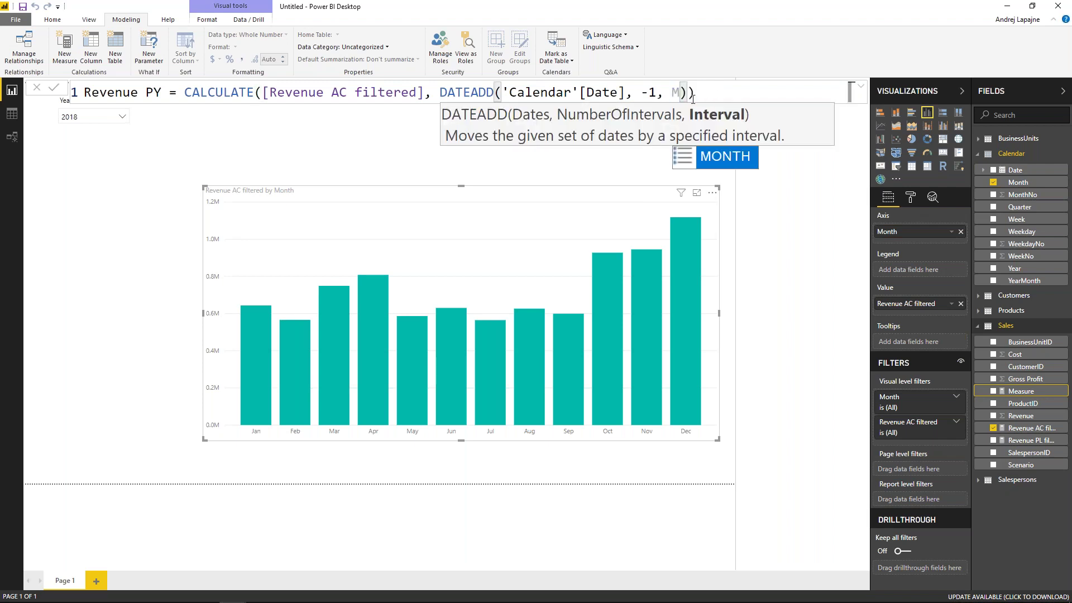
key("BackSpace")
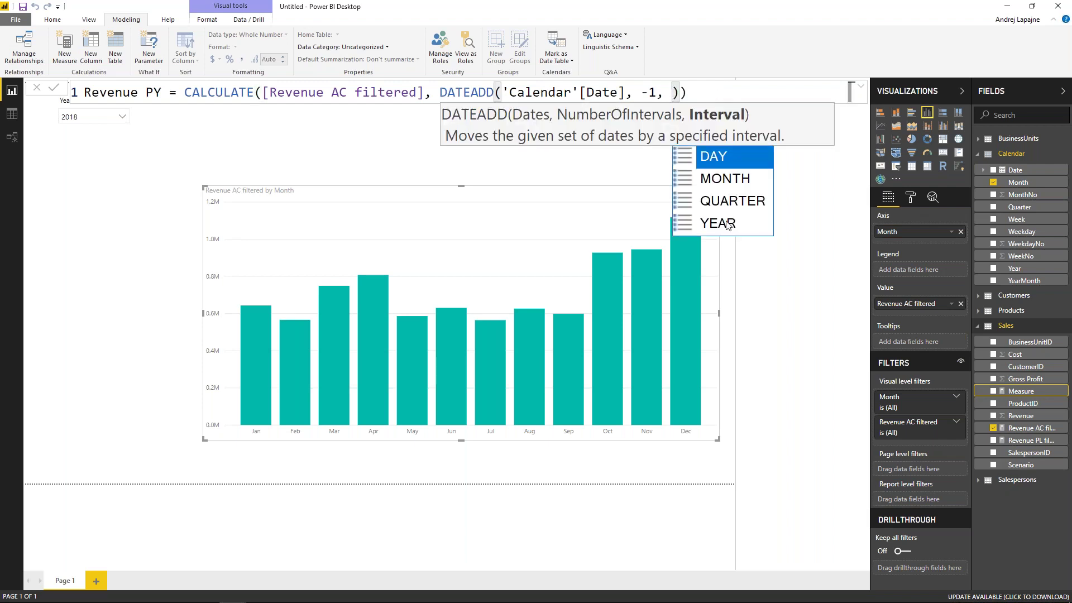
key("Down")
key("Down")
key("Down")
key("Tab")
Commit the Revenue PY measure and add it to the monthly chart beside Revenue AC filtered.
left_click_drag(657, 92, 641, 92)
key("Right")
left_click(761, 96)
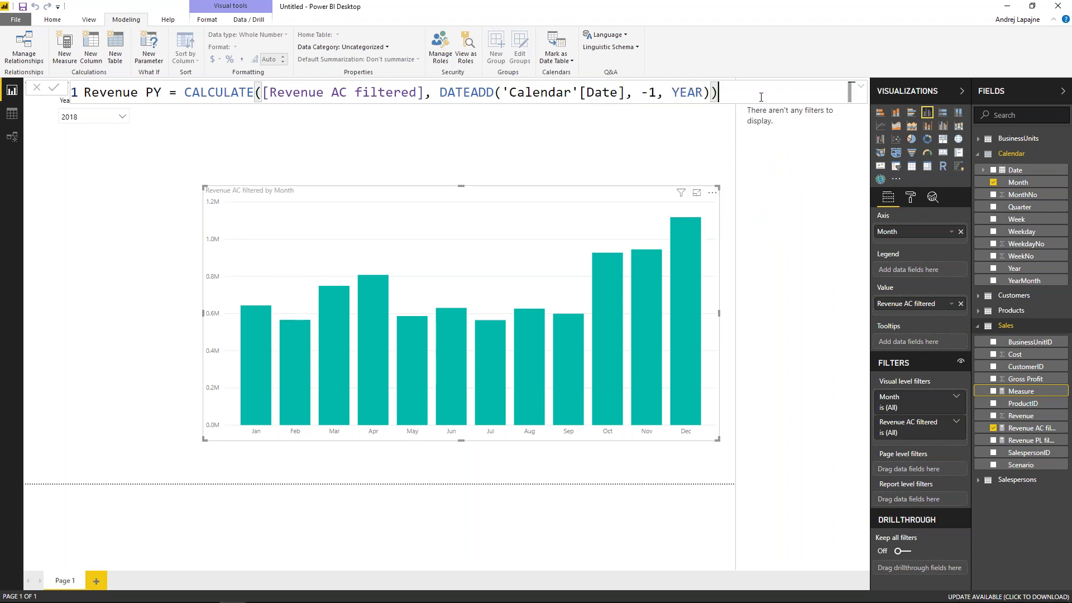
key("Return")
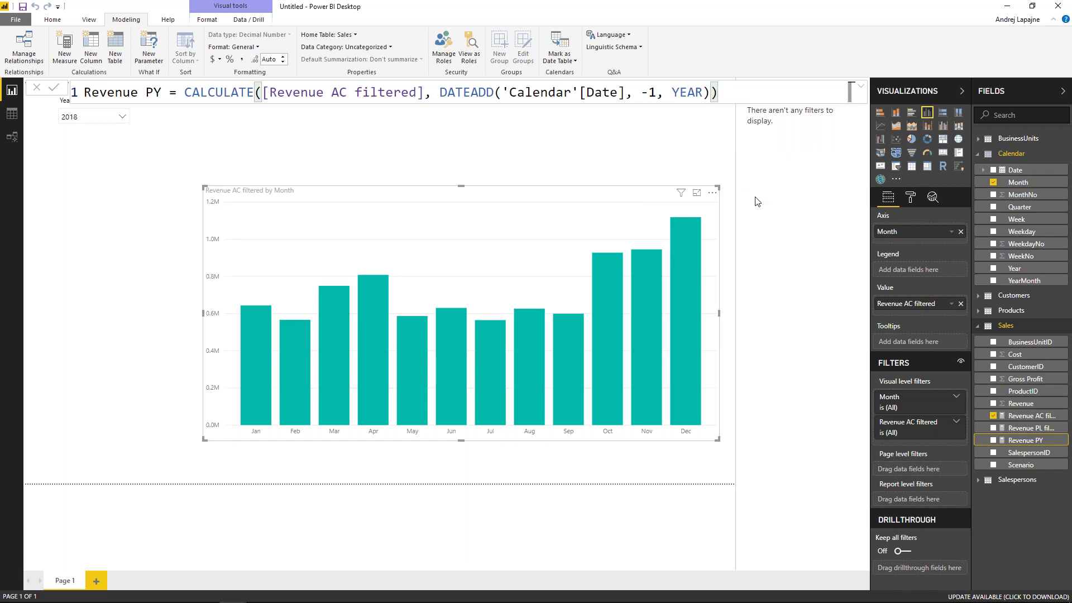
left_click(994, 441)
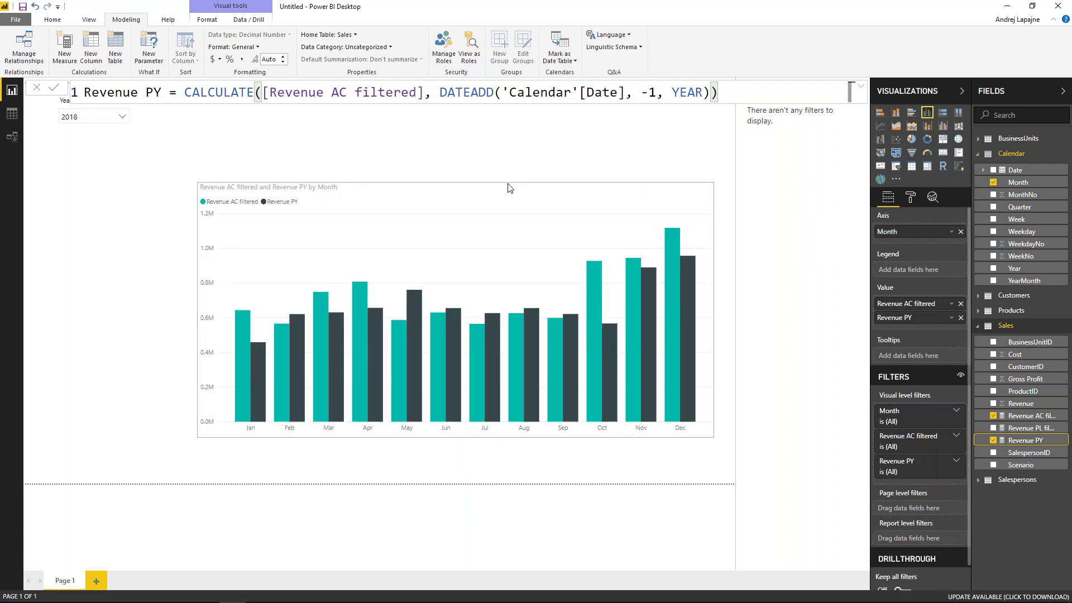
left_click(628, 158)
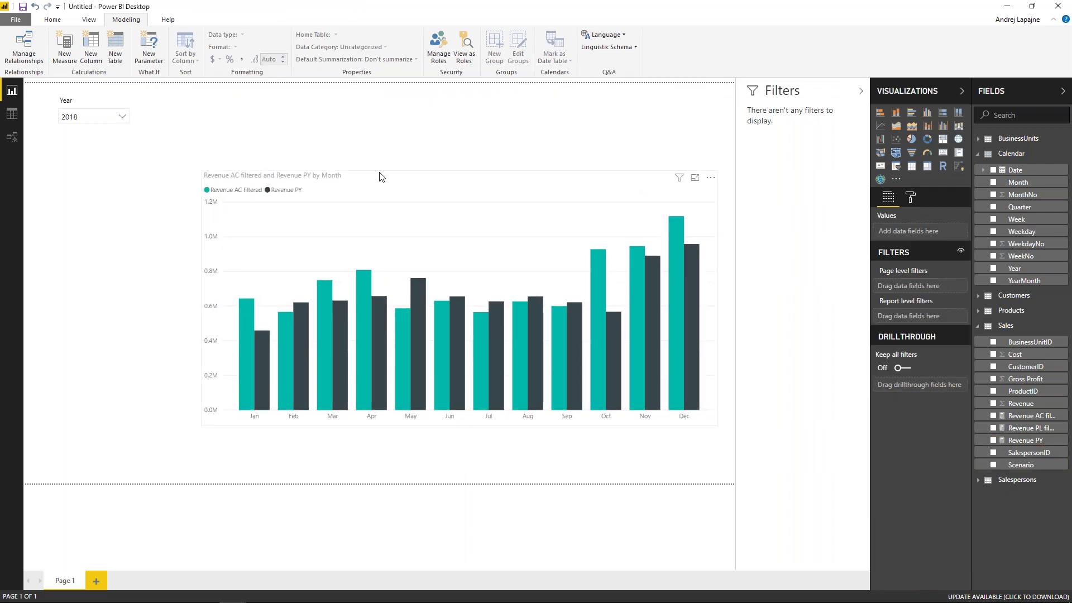
Shrink the monthly revenue chart and move it towards the lower right area of the report page.
left_click(422, 180)
left_click_drag(202, 172, 334, 160)
left_click_drag(568, 167, 527, 177)
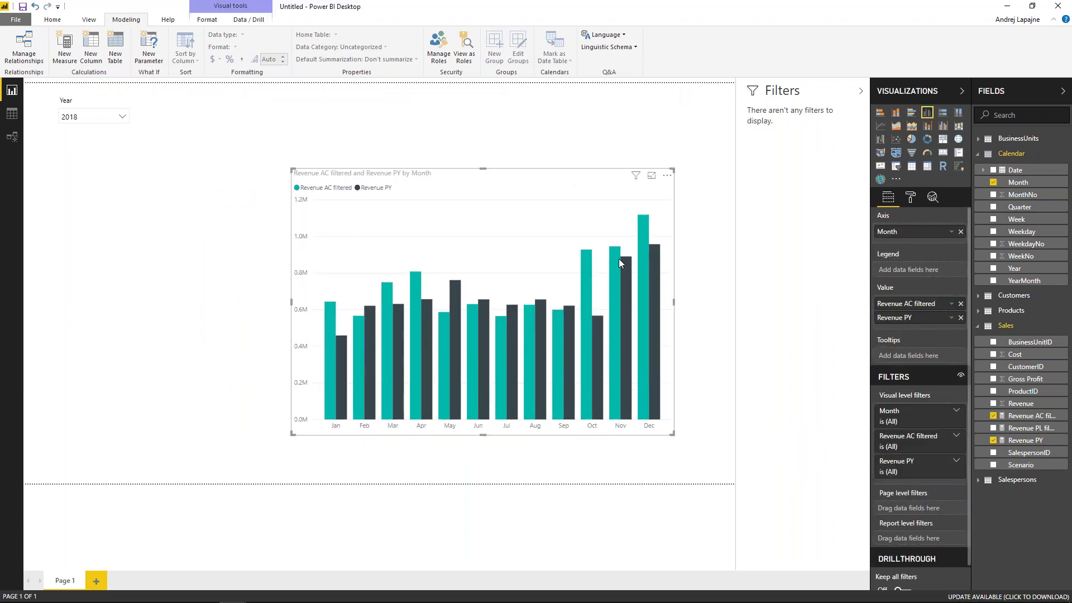
left_click_drag(458, 185, 493, 203)
left_click_drag(329, 190, 333, 231)
Try the Year slicer at 2017 and set it back to 2018.
left_click(91, 116)
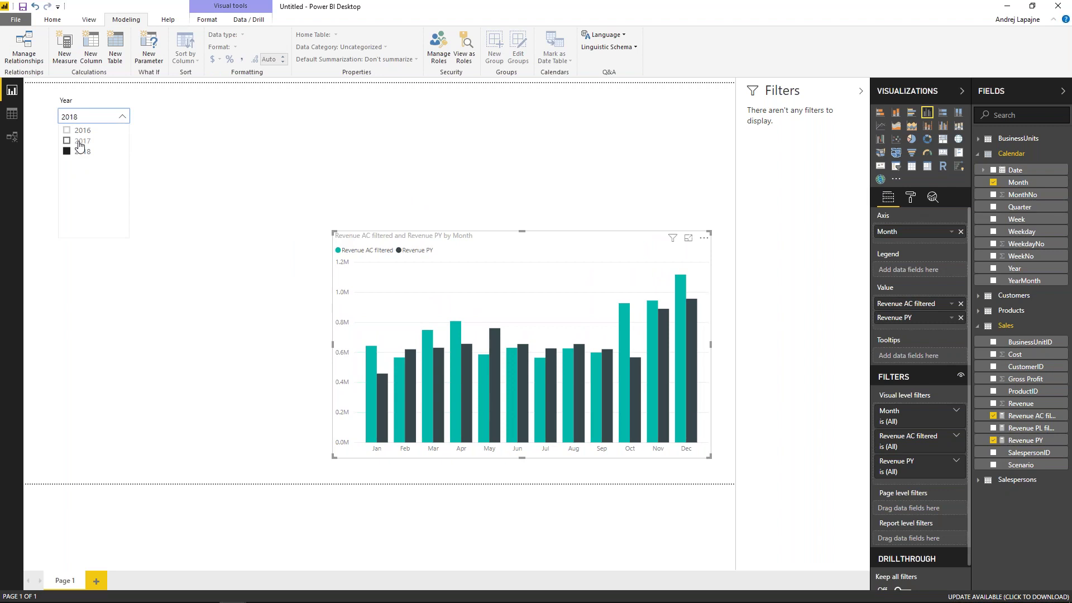
left_click(81, 141)
left_click(81, 152)
left_click(204, 140)
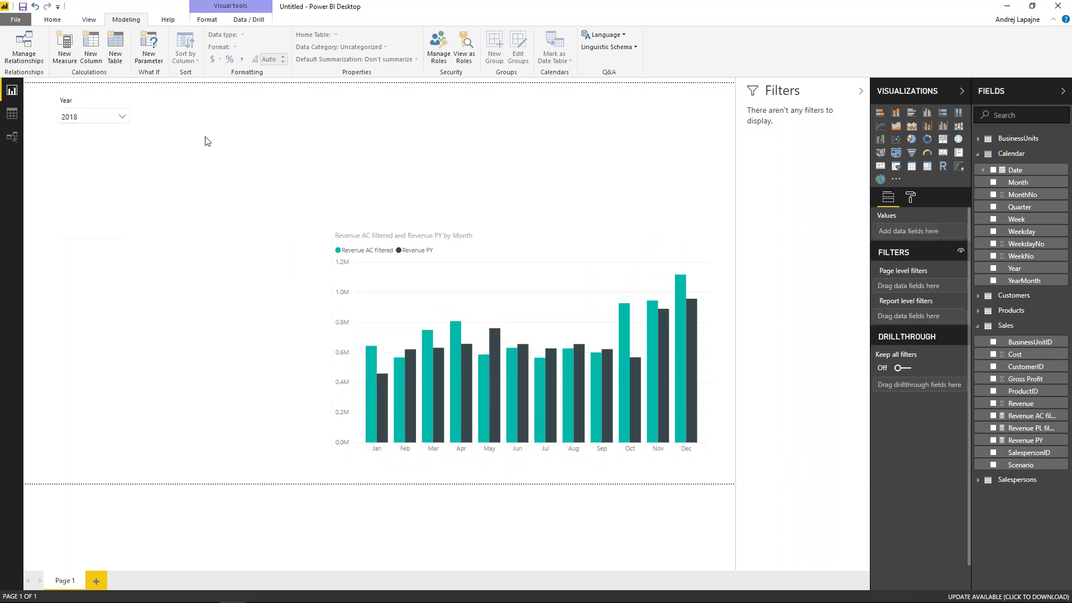
Shift the monthly revenue chart slightly up the page and import the Zebra BI Power Charts custom visual from file.
left_click(630, 237)
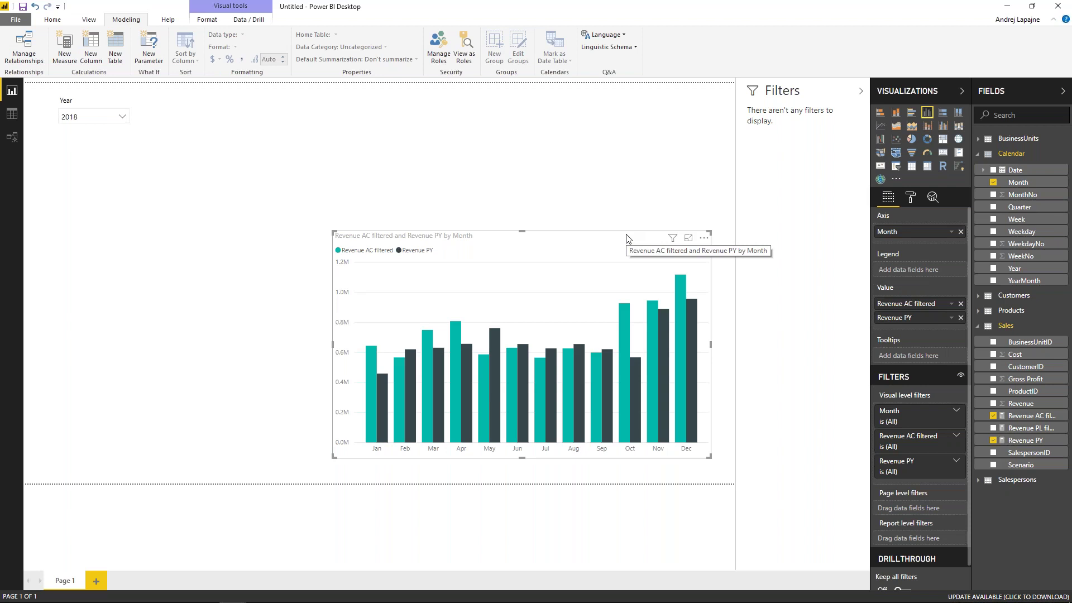
left_click_drag(628, 238, 618, 222)
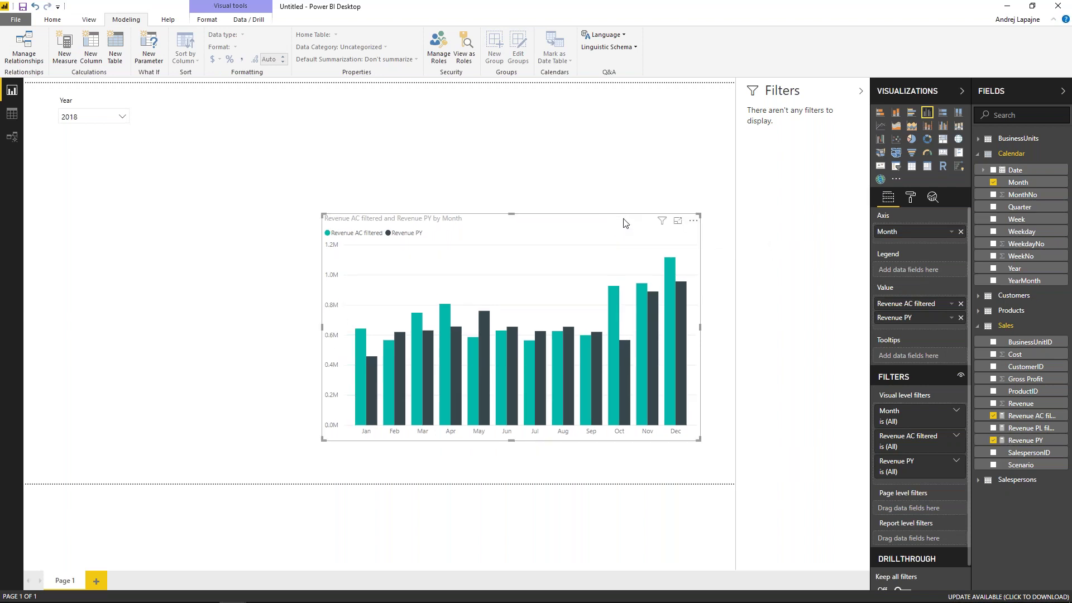
left_click(897, 180)
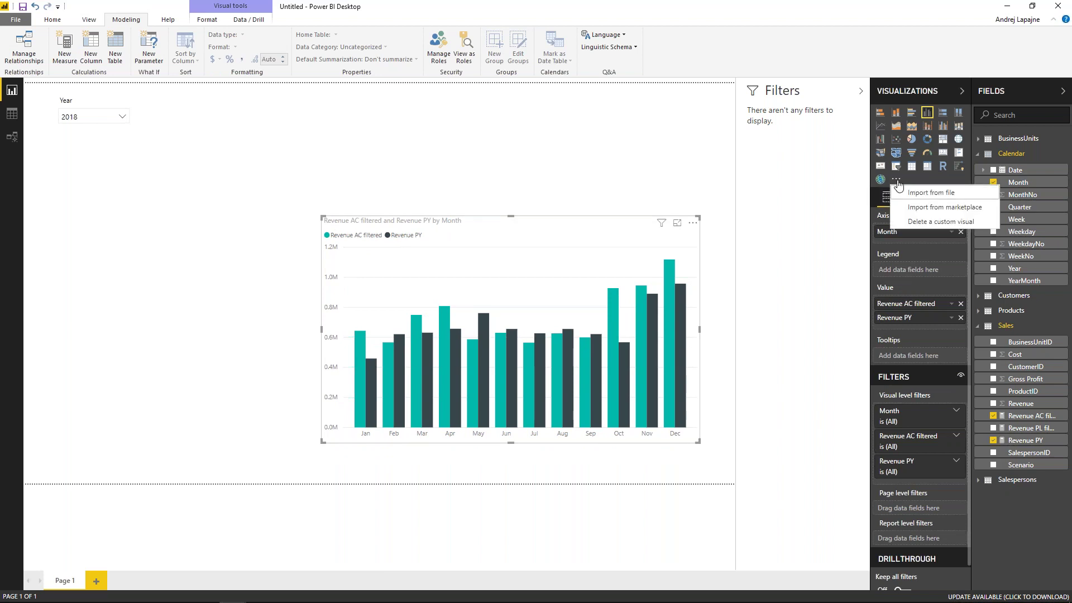
left_click(932, 194)
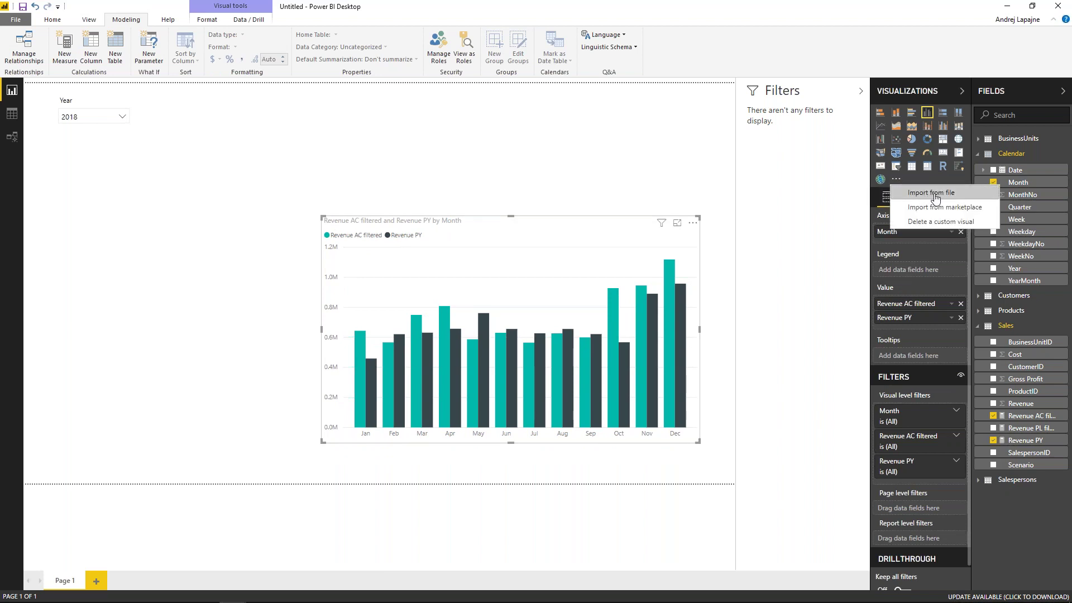
double_click(405, 173)
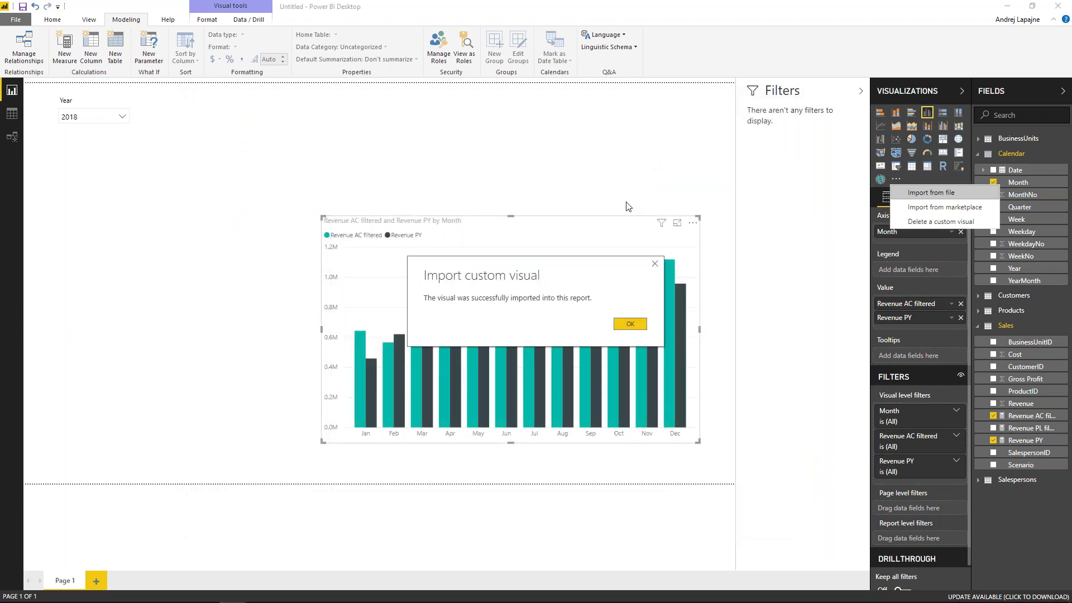
left_click(623, 324)
Import the Zebra BI PowerTables custom visual from file.
left_click(911, 181)
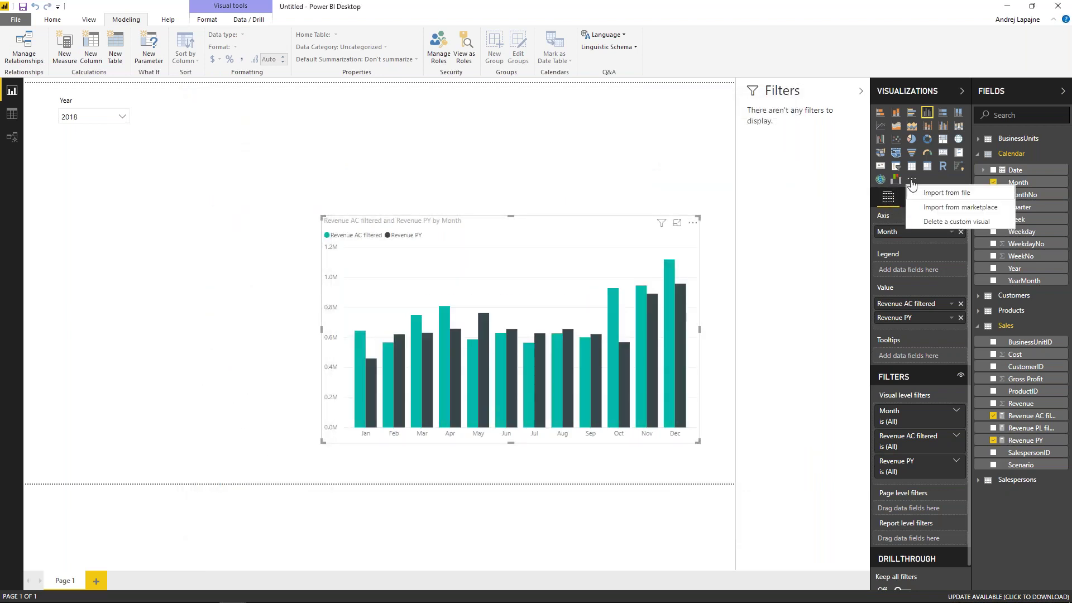
left_click(930, 193)
double_click(391, 182)
left_click(624, 324)
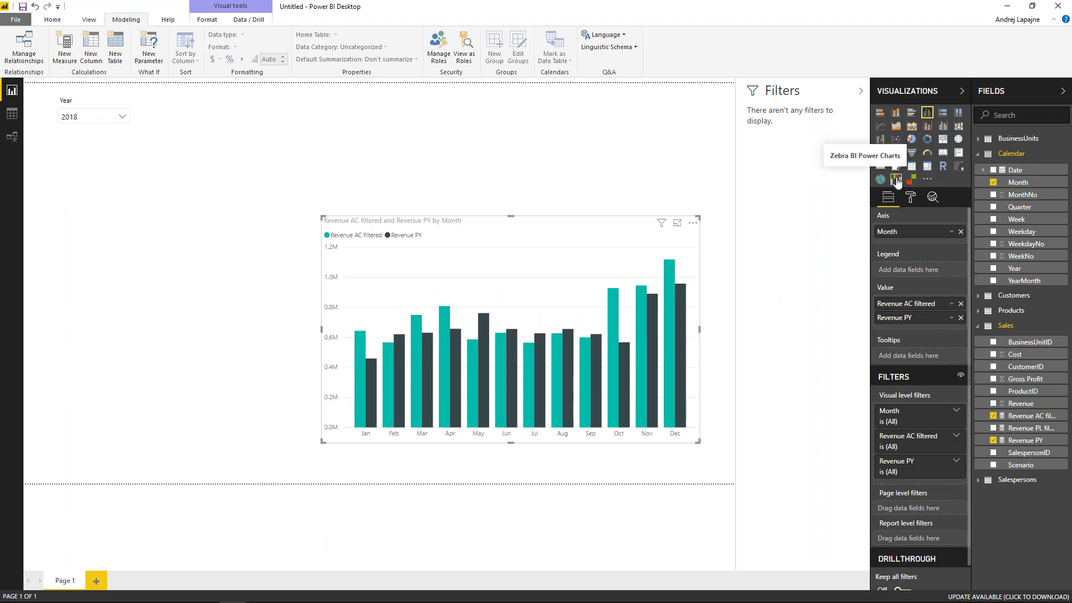
Convert the monthly revenue chart to Zebra BI Power Charts and shrink it in the upper middle of the report page.
left_click(897, 180)
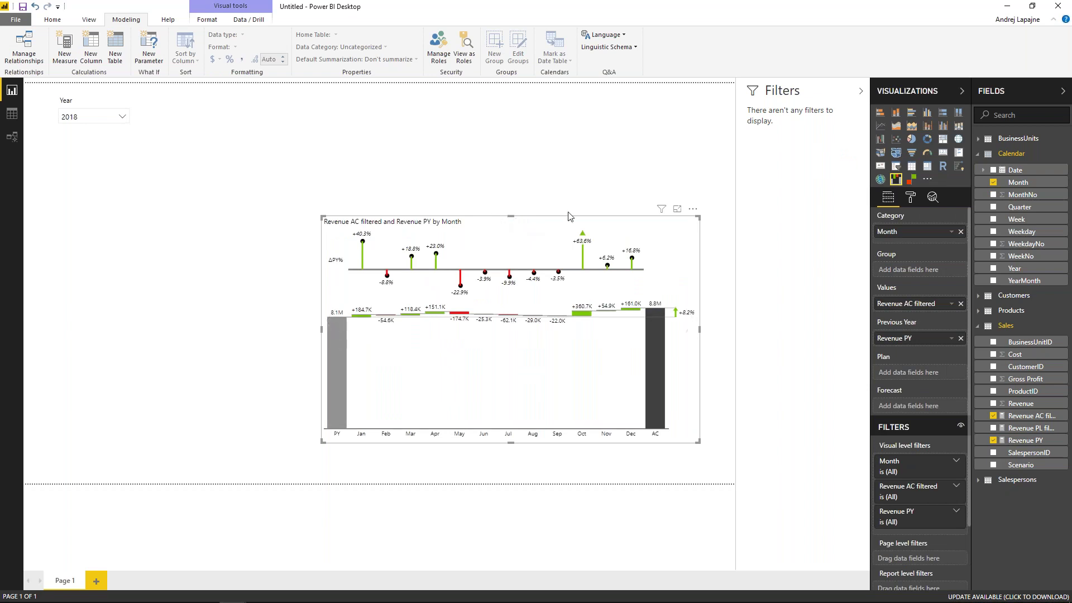
left_click_drag(692, 216, 640, 133)
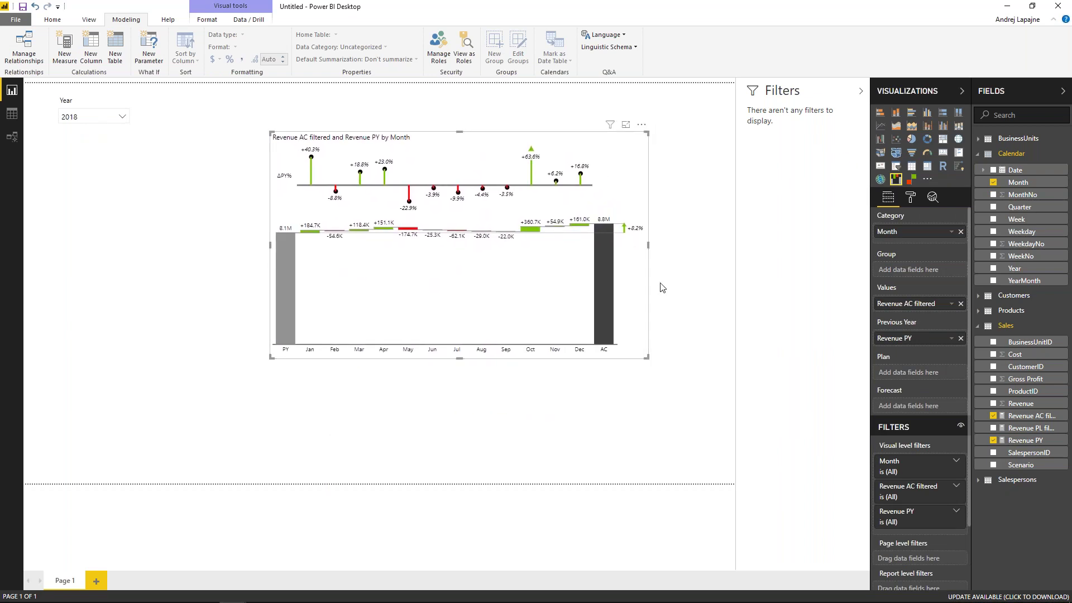
left_click_drag(646, 357, 584, 343)
left_click_drag(575, 130, 644, 135)
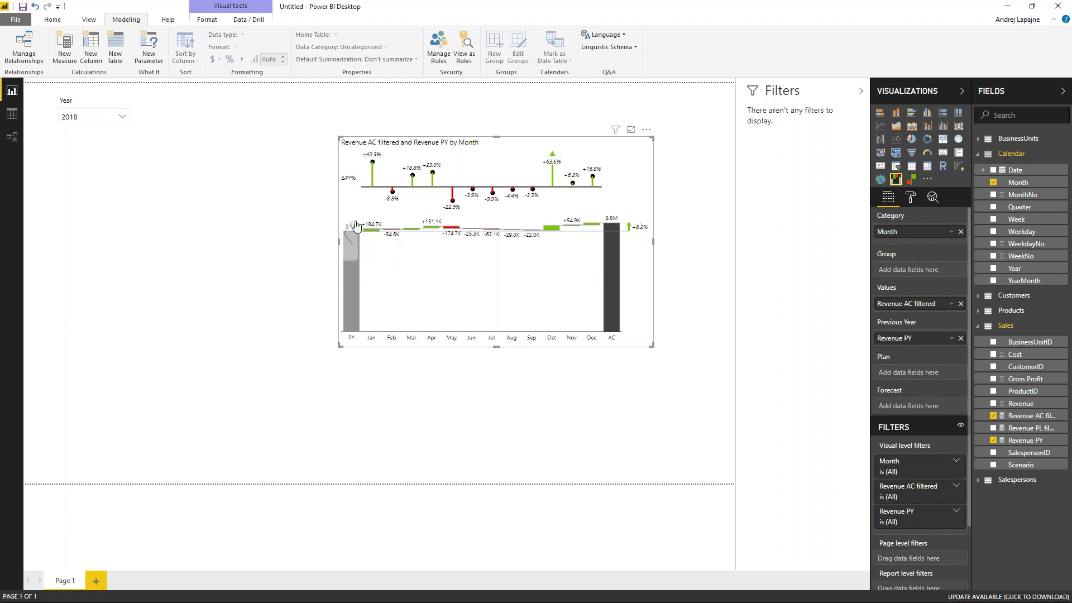
mouse_move(353, 292)
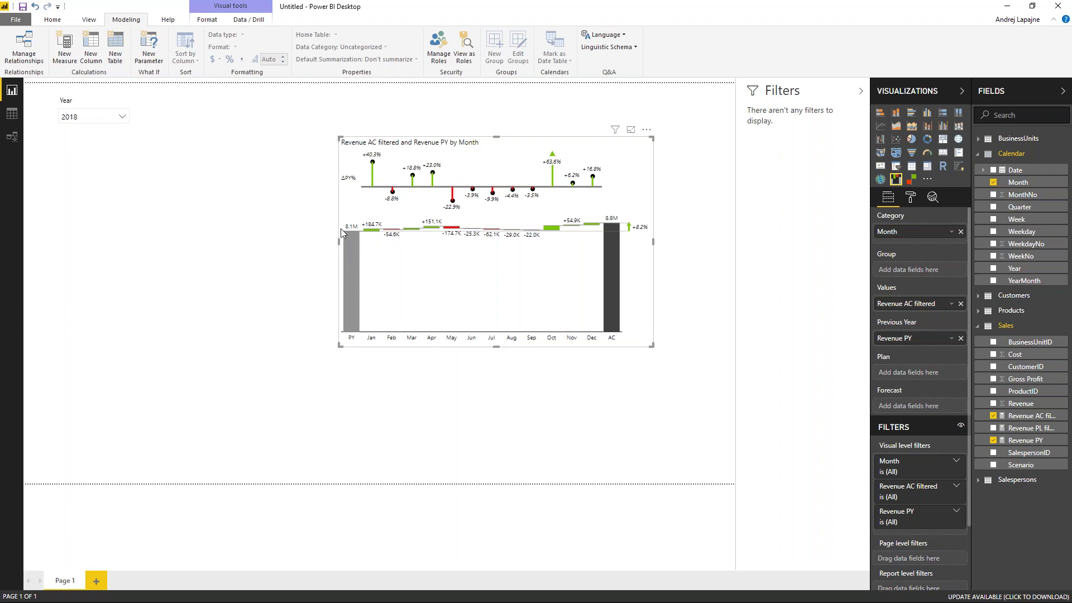
mouse_move(612, 221)
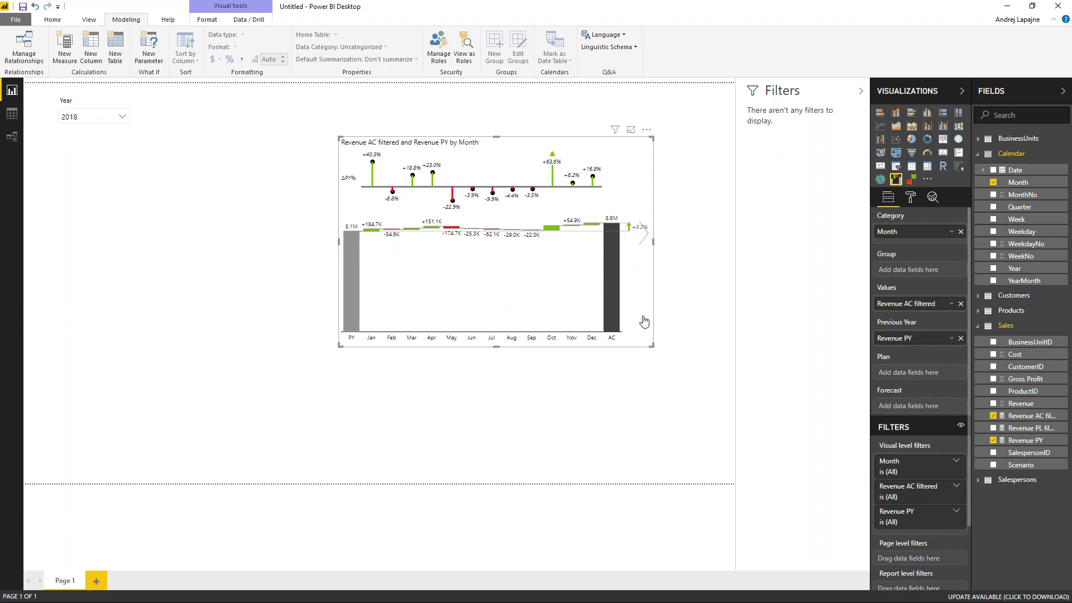
left_click_drag(652, 343, 620, 296)
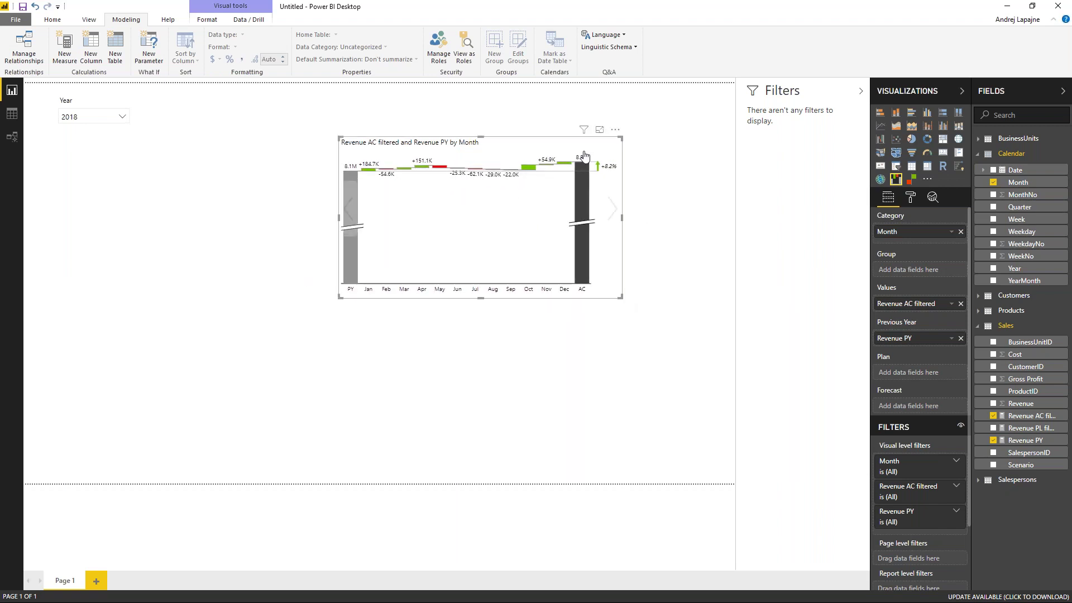
Try the total variance label as an absolute value and return it to a percentage.
left_click(605, 172)
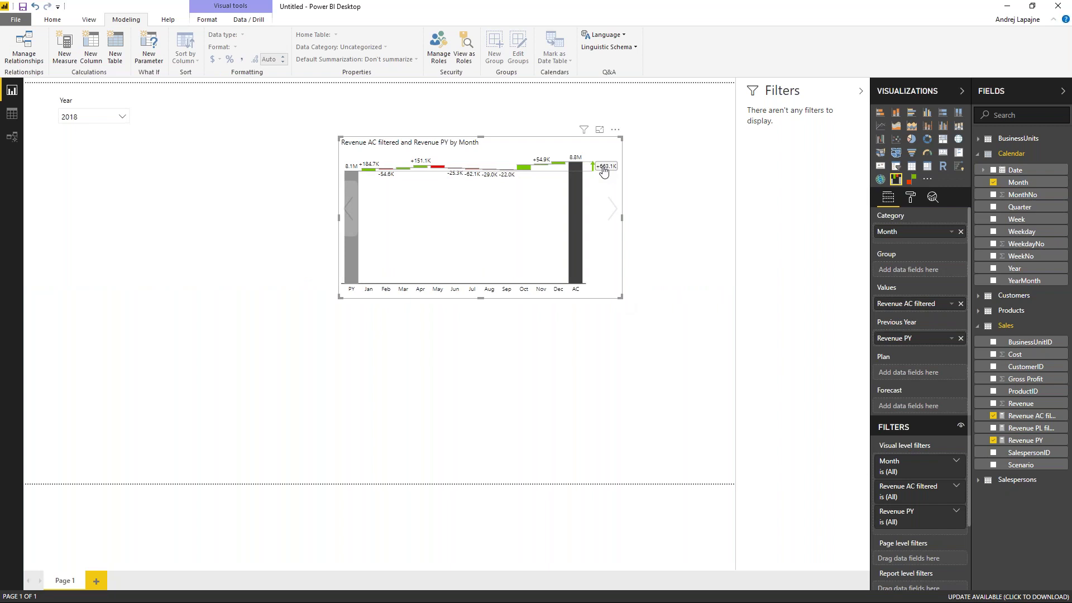
left_click(604, 172)
left_click(605, 170)
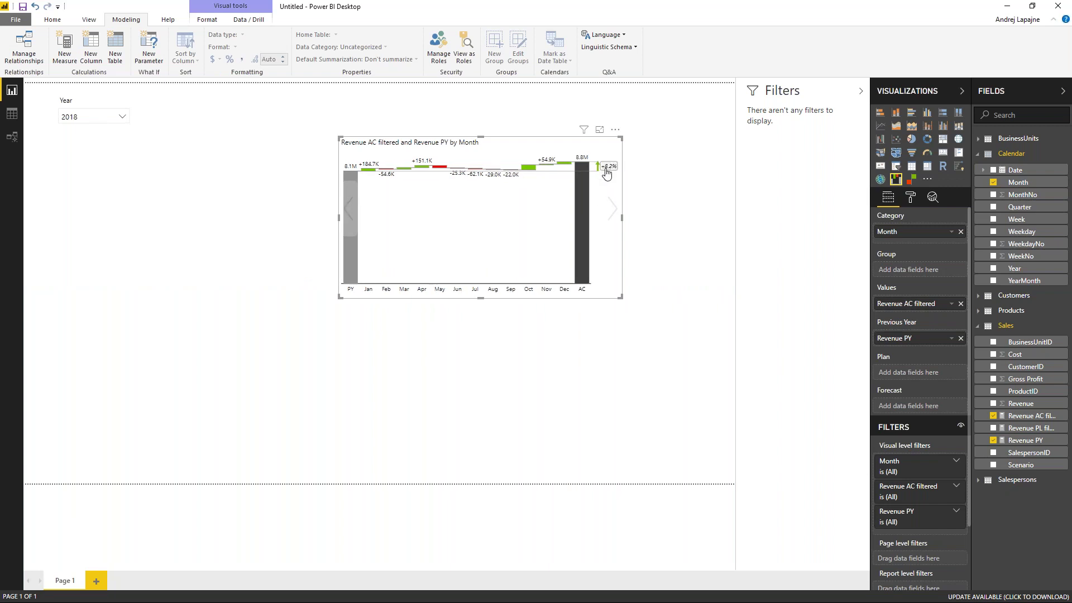
left_click(545, 163)
left_click(547, 163)
Cycle the monthly chart through its column, area and line layouts and return to the waterfall.
left_click(613, 212)
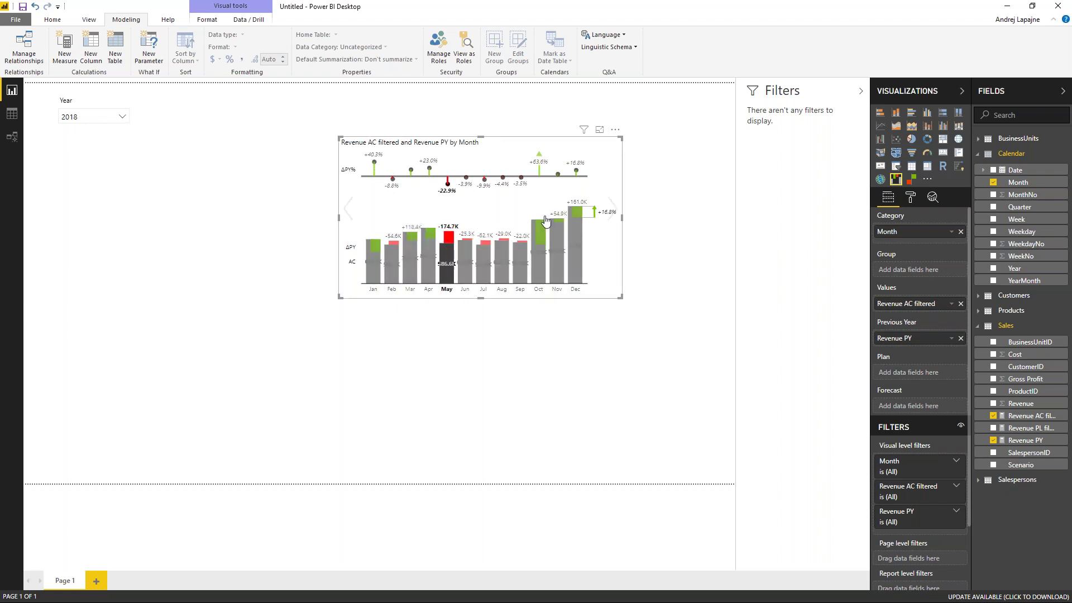
left_click(611, 205)
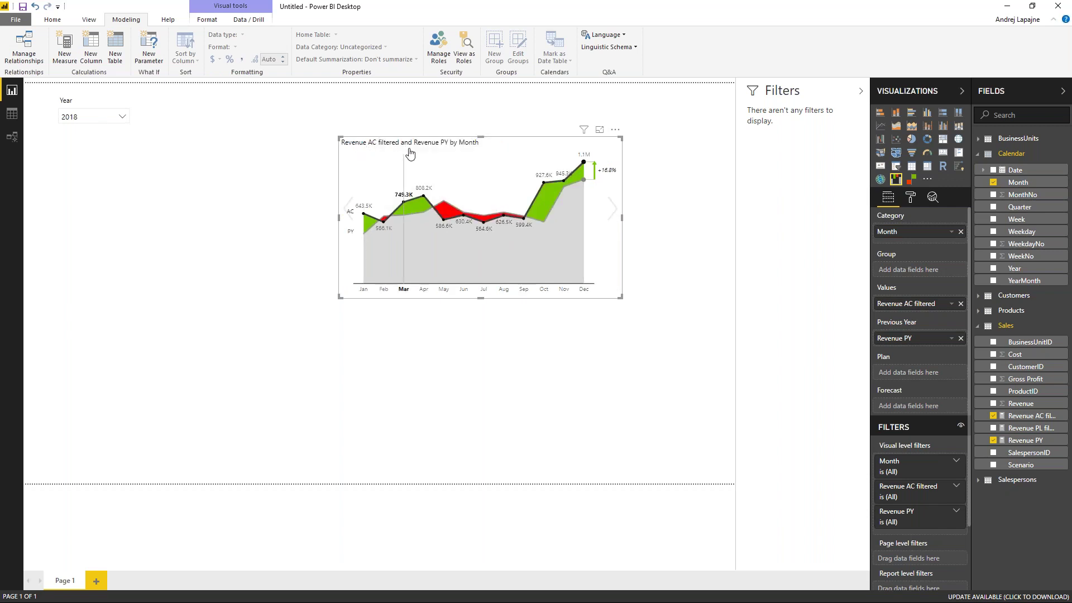
left_click(612, 213)
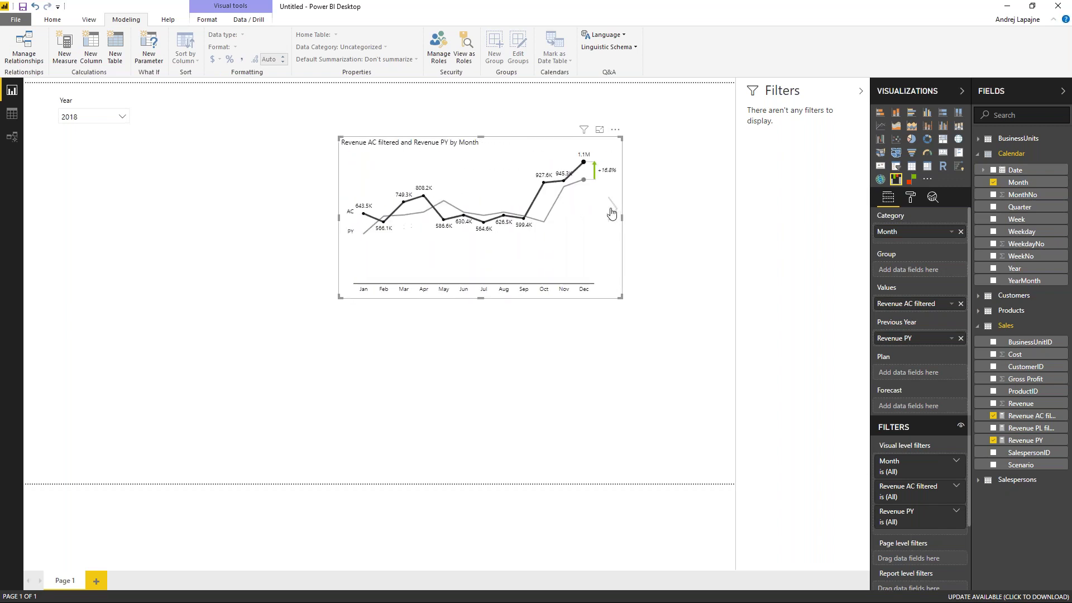
left_click(612, 212)
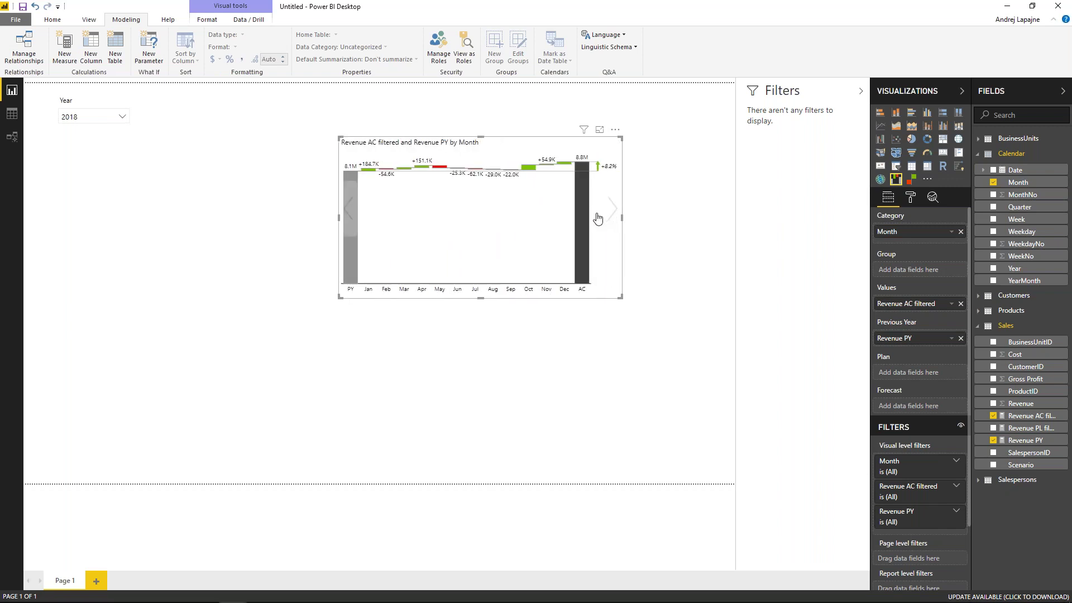
Move the monthly waterfall chart to the right side of the report page and make it taller.
left_click_drag(614, 138, 729, 180)
left_click_drag(438, 333, 435, 419)
left_click(355, 262)
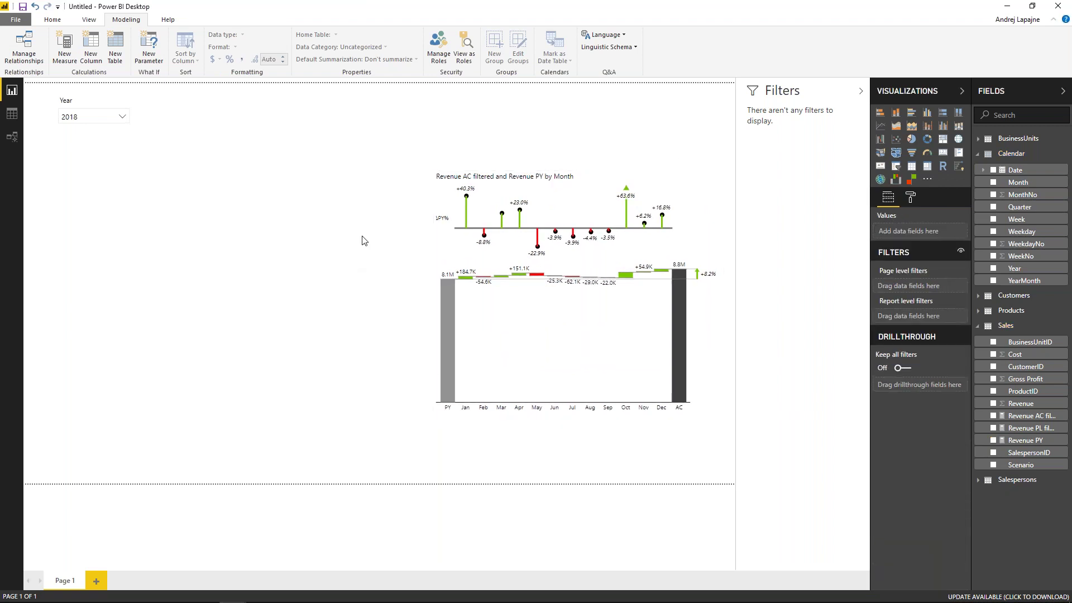
Add a Zebra BI PowerTables visual below the Year slicer showing Revenue AC filtered and Revenue PY by BusinessUnits Group.
left_click(913, 181)
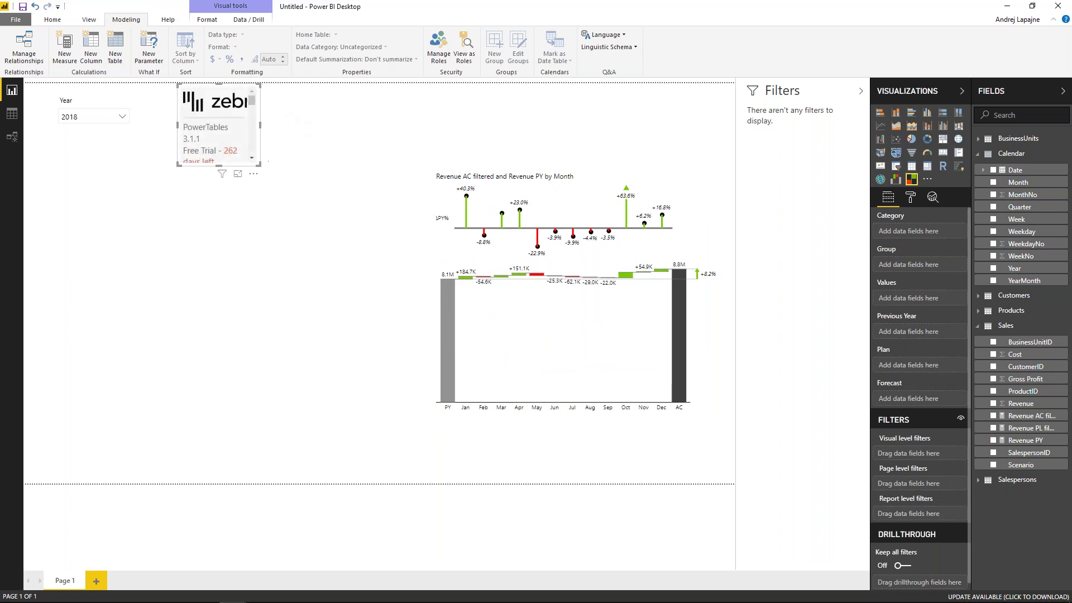
left_click_drag(255, 177, 146, 242)
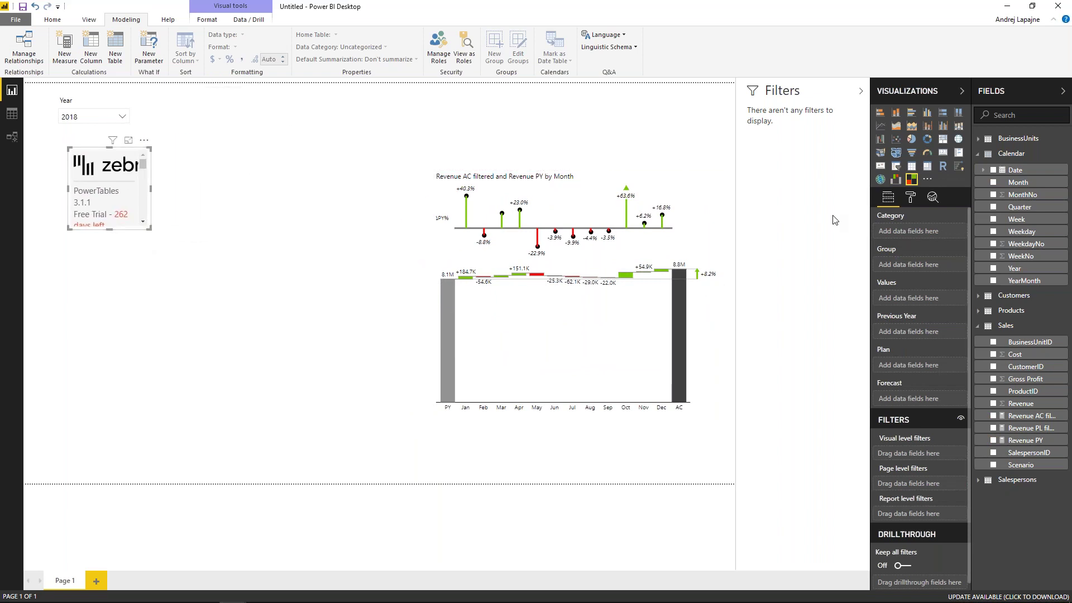
left_click(994, 416)
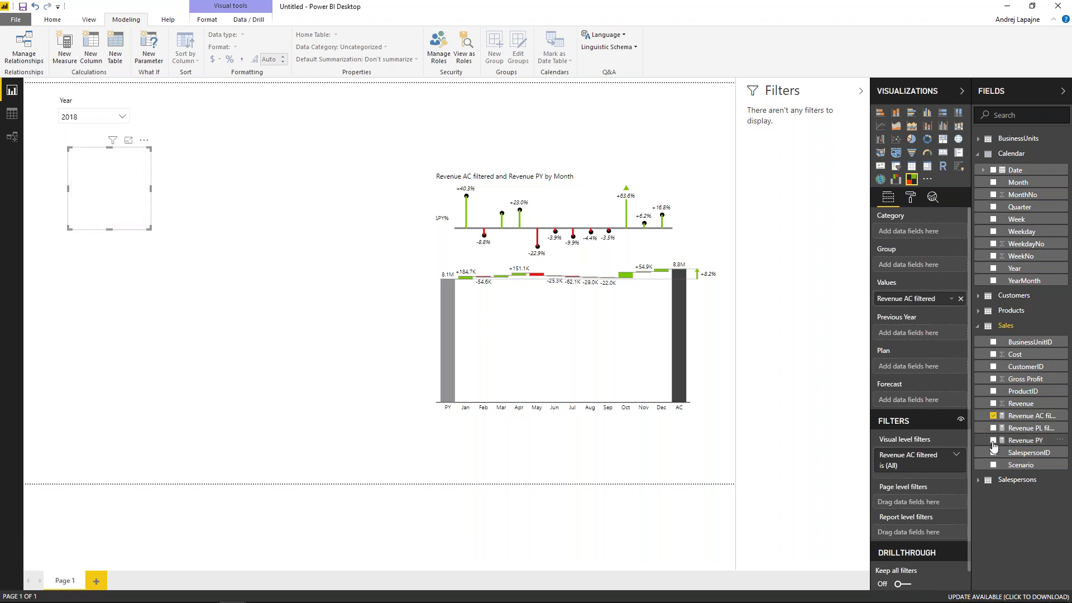
left_click(993, 441)
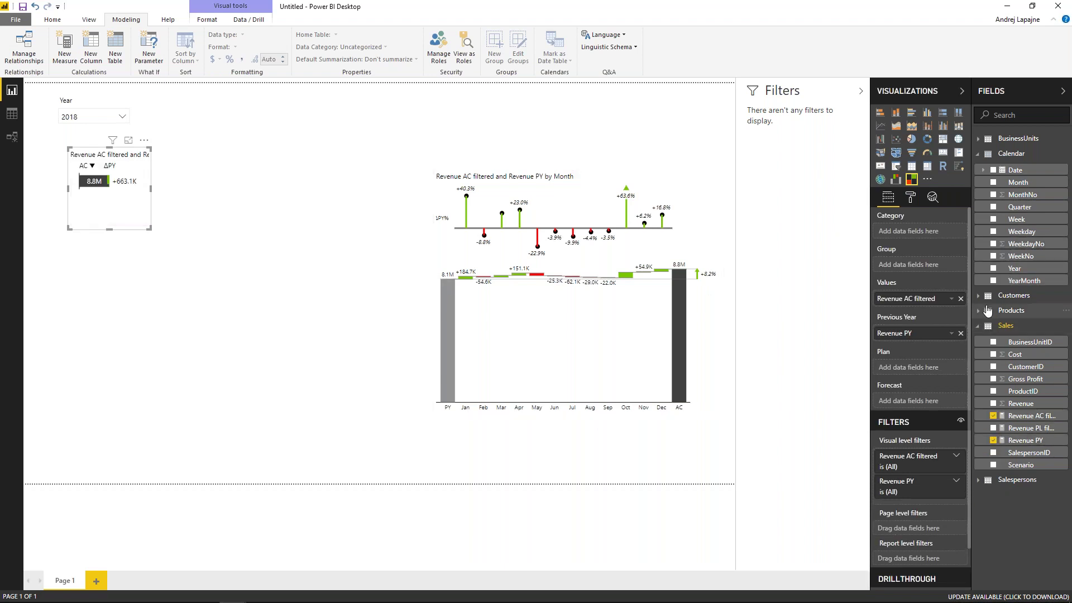
left_click(979, 139)
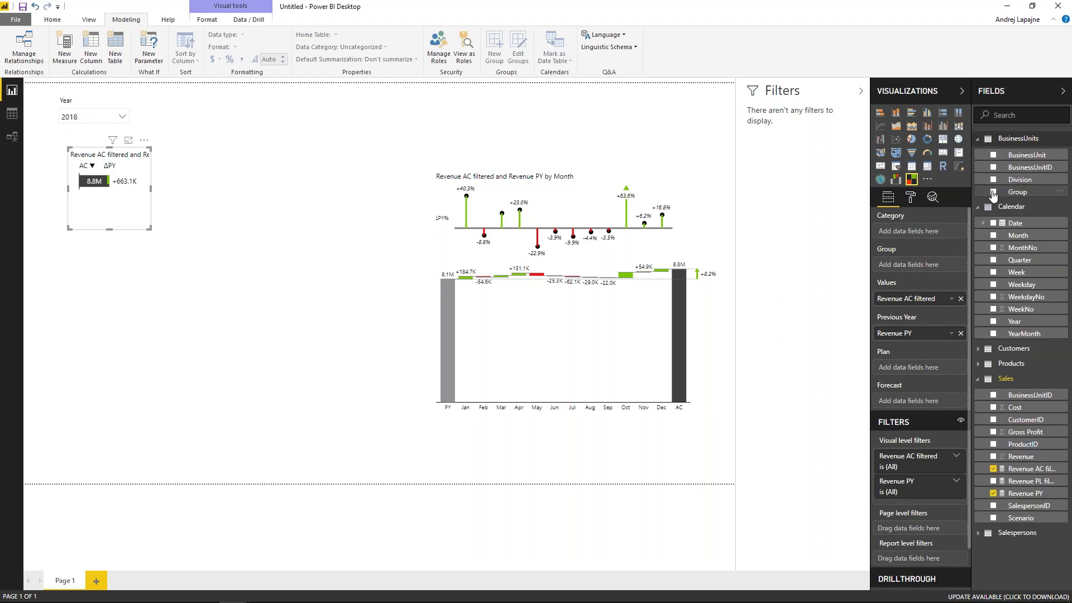
left_click(993, 192)
Enlarge the group table to fit all its rows and position it just beneath the Year slicer.
left_click_drag(150, 227, 222, 362)
left_click(224, 363)
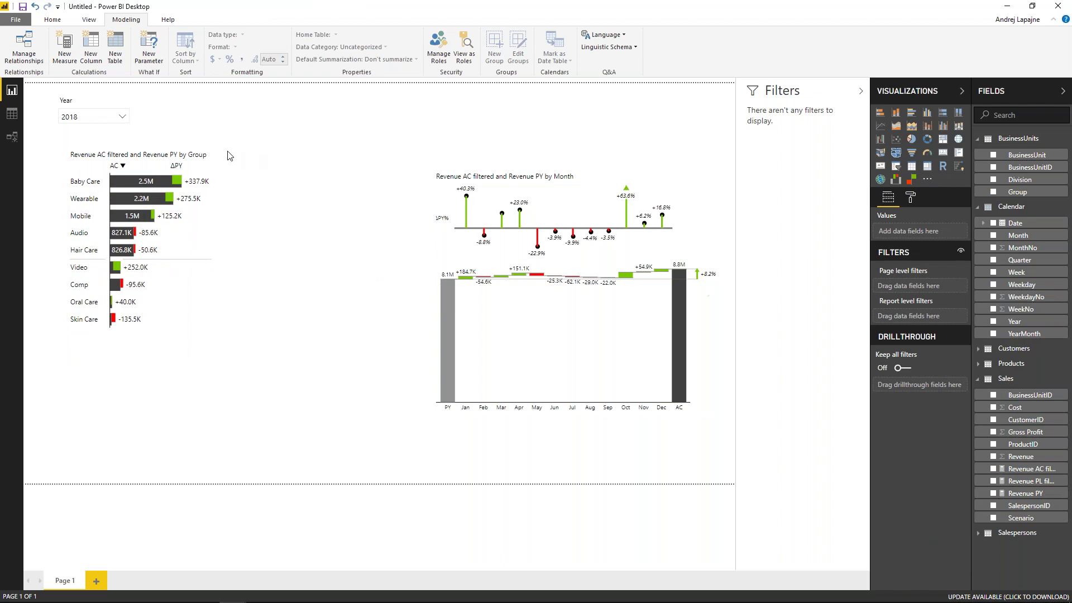
left_click_drag(217, 153, 203, 156)
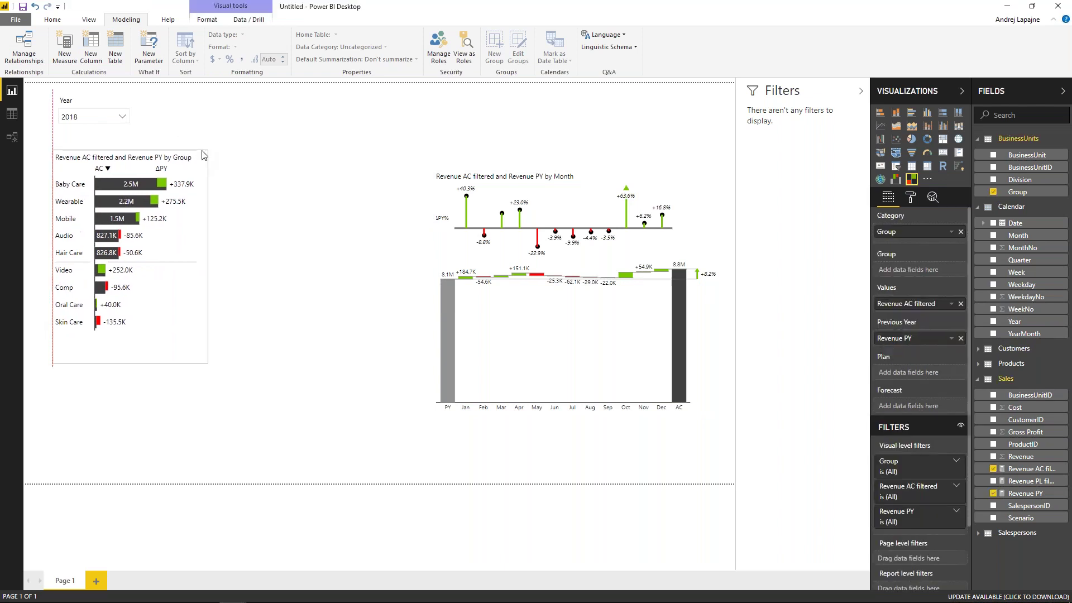
Try highlighting the Wearable and Baby Care rows of the group table and clear the selection.
left_click(134, 201)
left_click(72, 190)
left_click(69, 201)
left_click(67, 185)
left_click(67, 201)
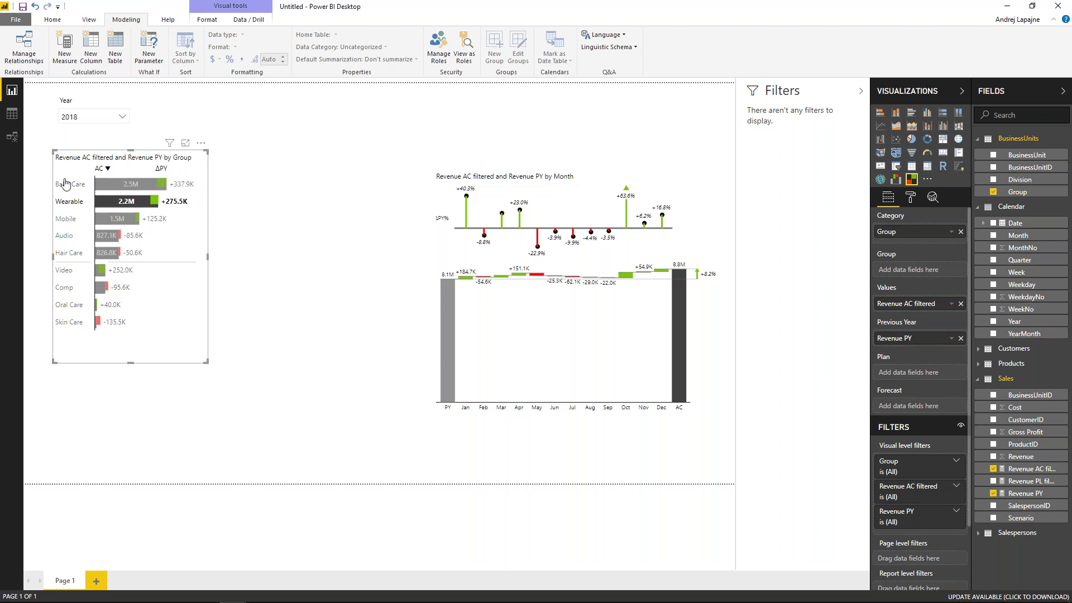
left_click(195, 247)
Widen the group table towards the monthly chart and shift it slightly down the page.
left_click_drag(208, 260, 389, 255)
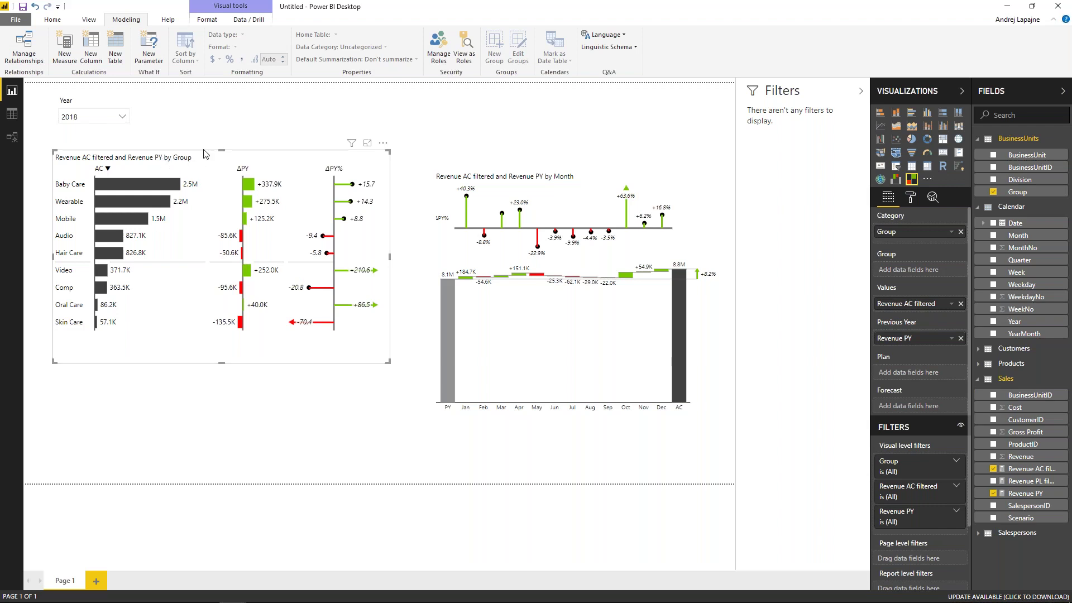
left_click_drag(382, 148, 388, 156)
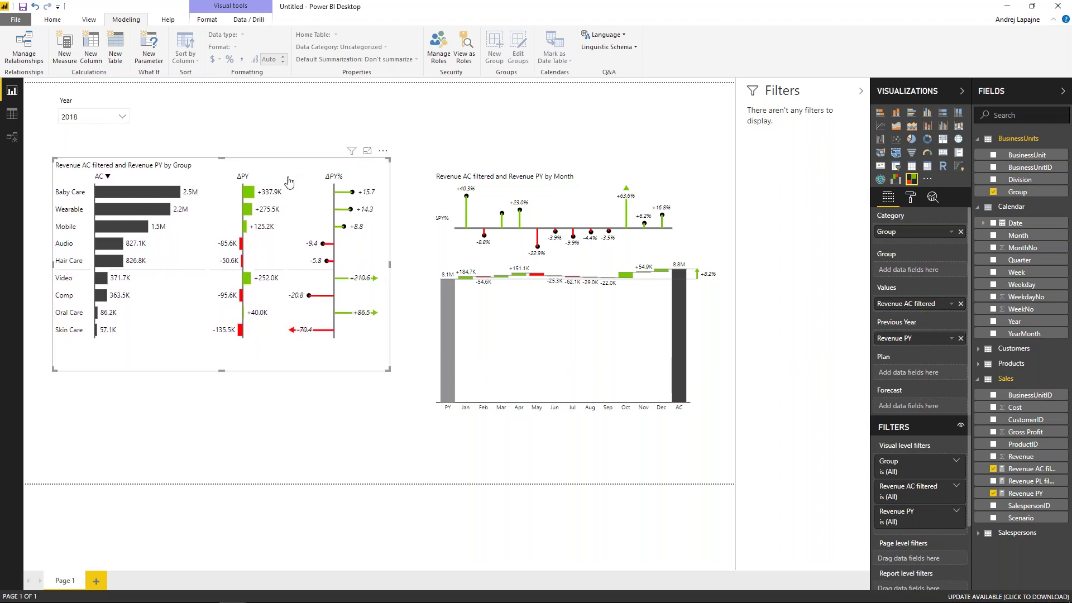
Cross-filter the monthly chart by the Baby Care group and switch the filter to Wearable.
left_click(128, 193)
left_click(70, 195)
left_click(72, 195)
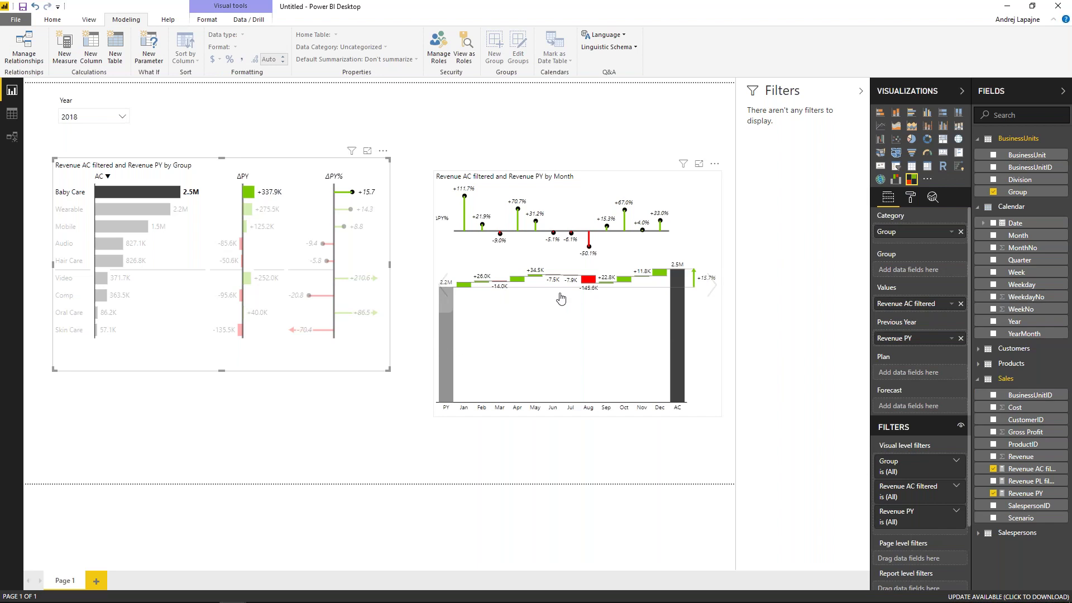
left_click(67, 213)
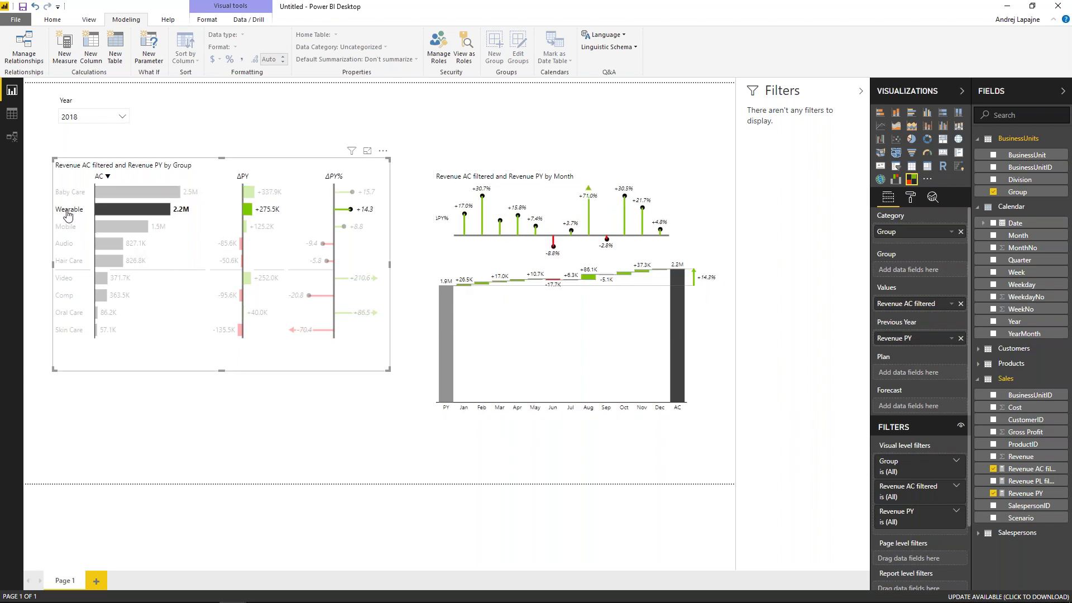
Sort the group table by the ΔPY column.
left_click(243, 176)
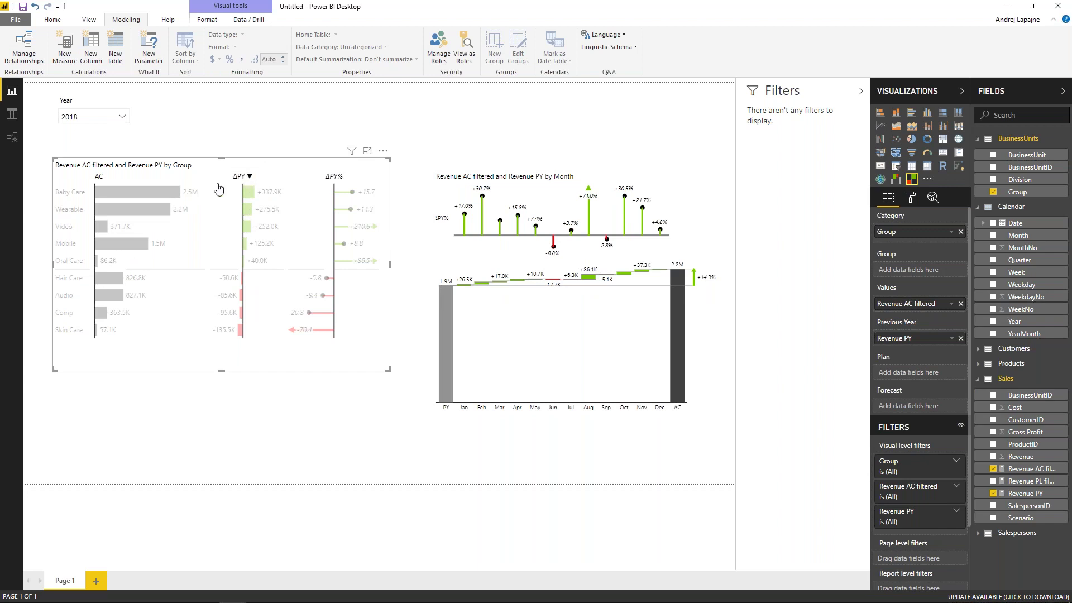
Clear the group selection and reverse the group table's ΔPY sort to ascending.
left_click(223, 187)
left_click(238, 194)
left_click(237, 195)
left_click(238, 185)
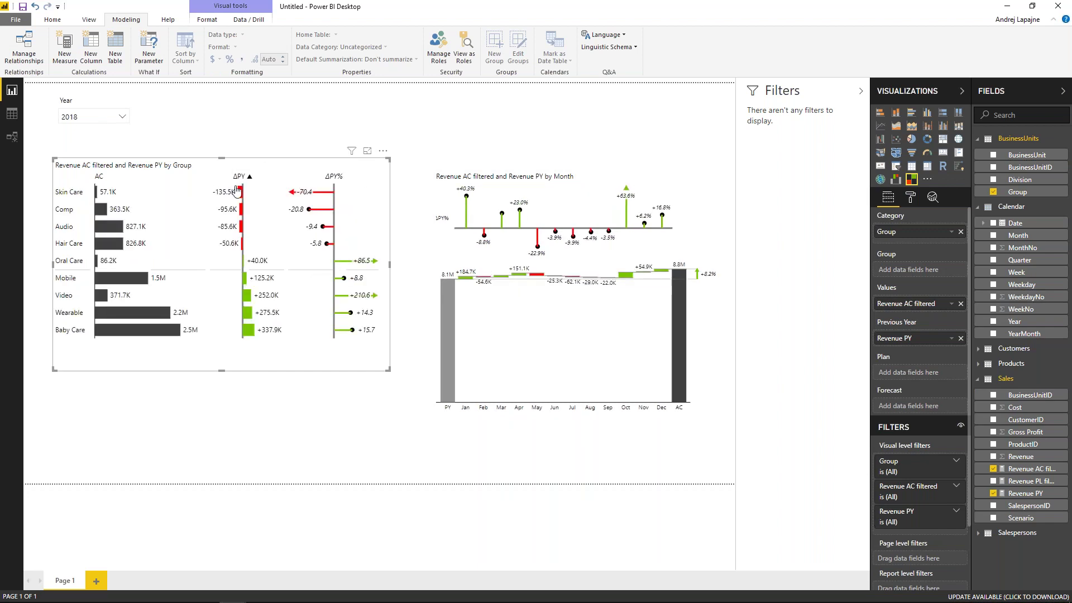
left_click(224, 192)
mouse_move(225, 198)
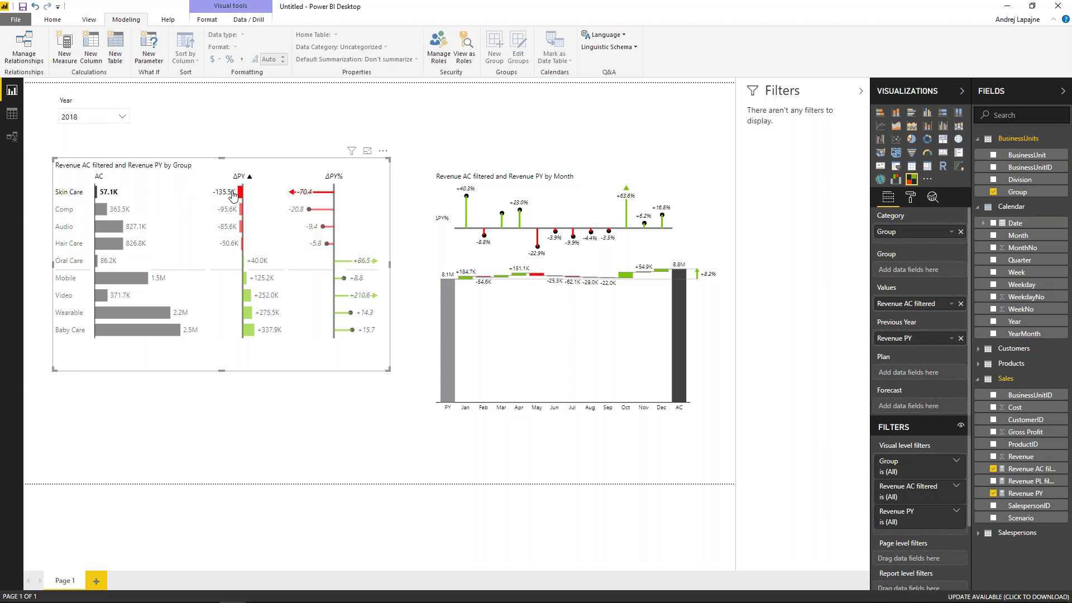
Sort the group table by ΔPY% in descending order, and reverse it to ascending.
left_click(342, 178)
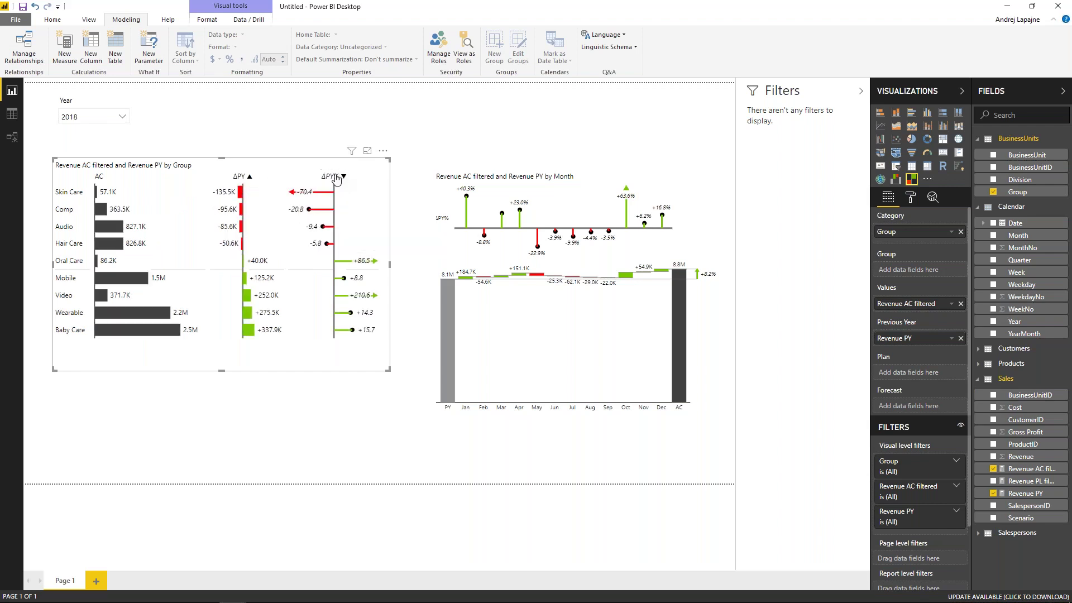
left_click(337, 178)
left_click(349, 209)
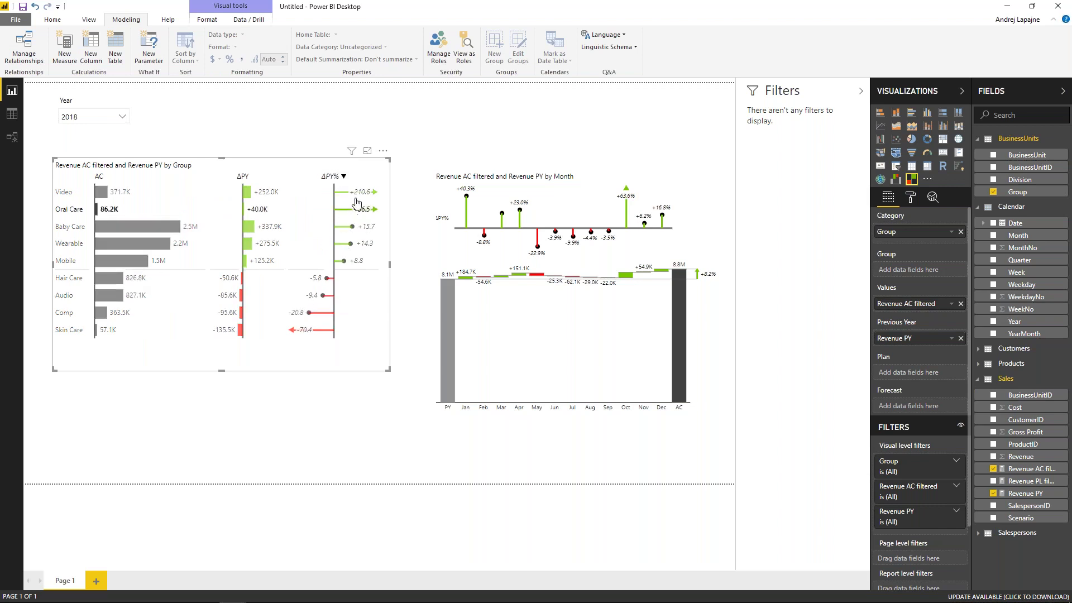
left_click(335, 177)
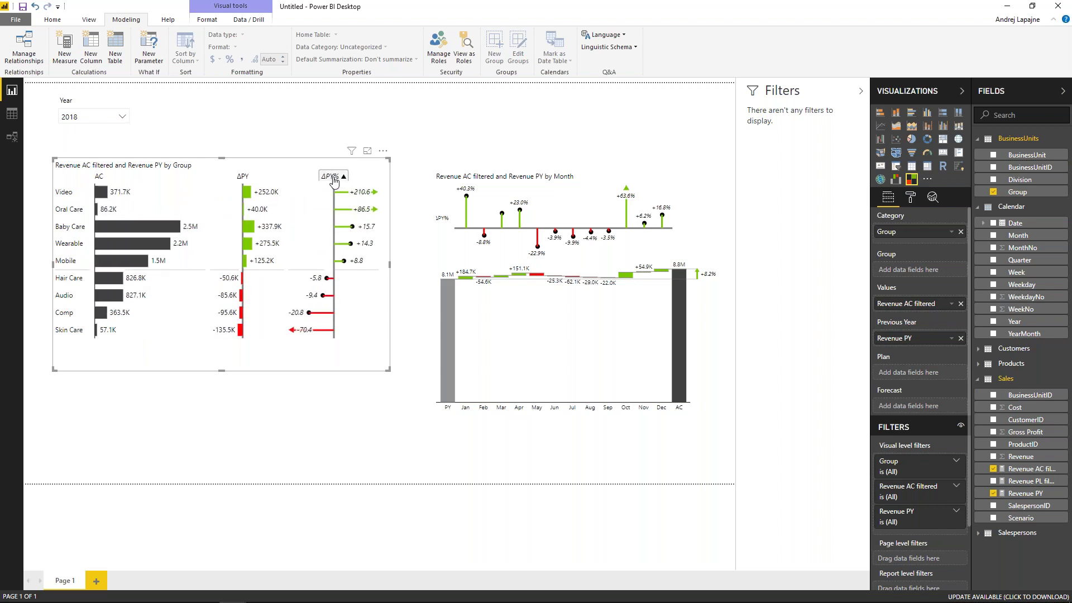
left_click(324, 178)
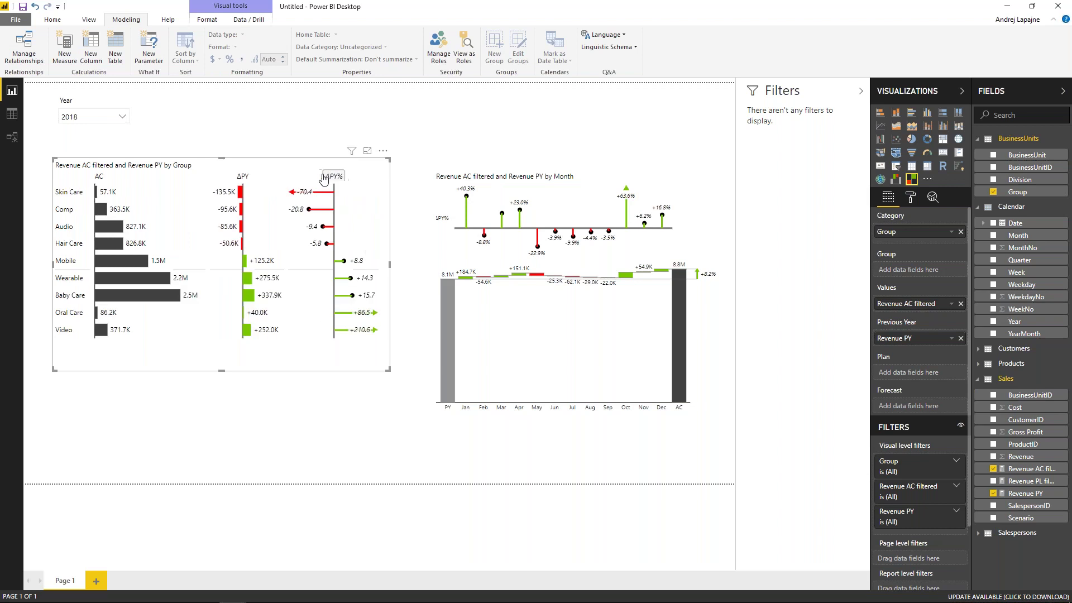
left_click(308, 200)
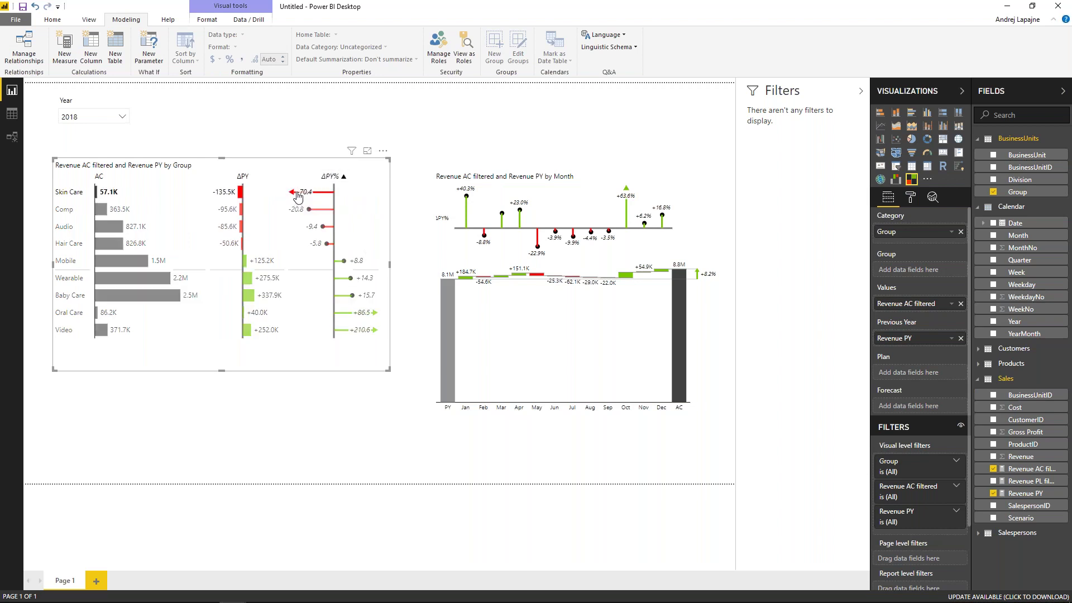
Cross-filter the monthly chart by the Skin Care group and examine its monthly variances.
left_click(70, 192)
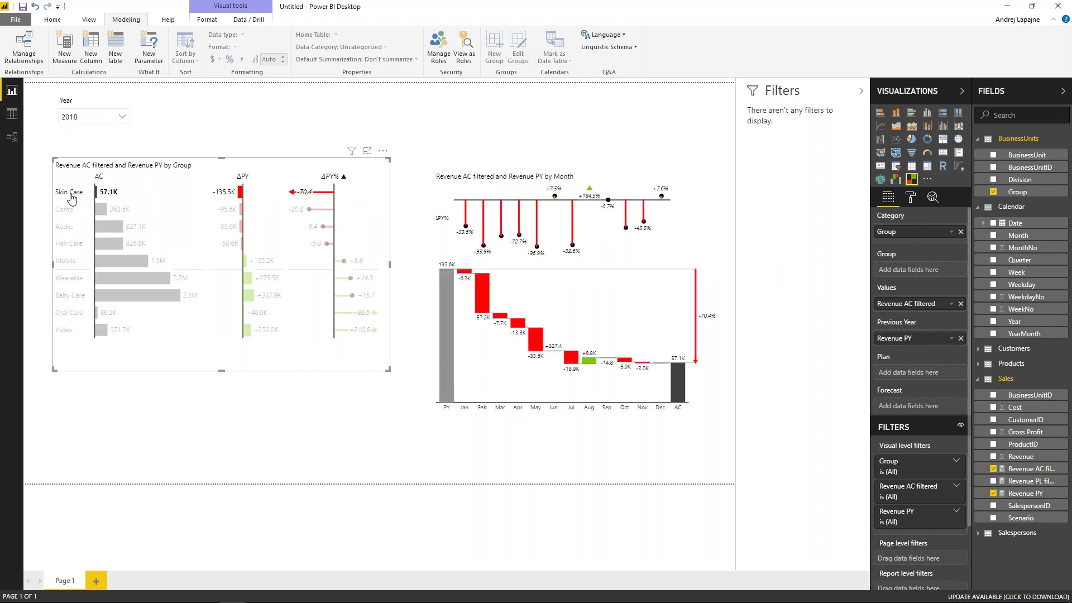
left_click(480, 282)
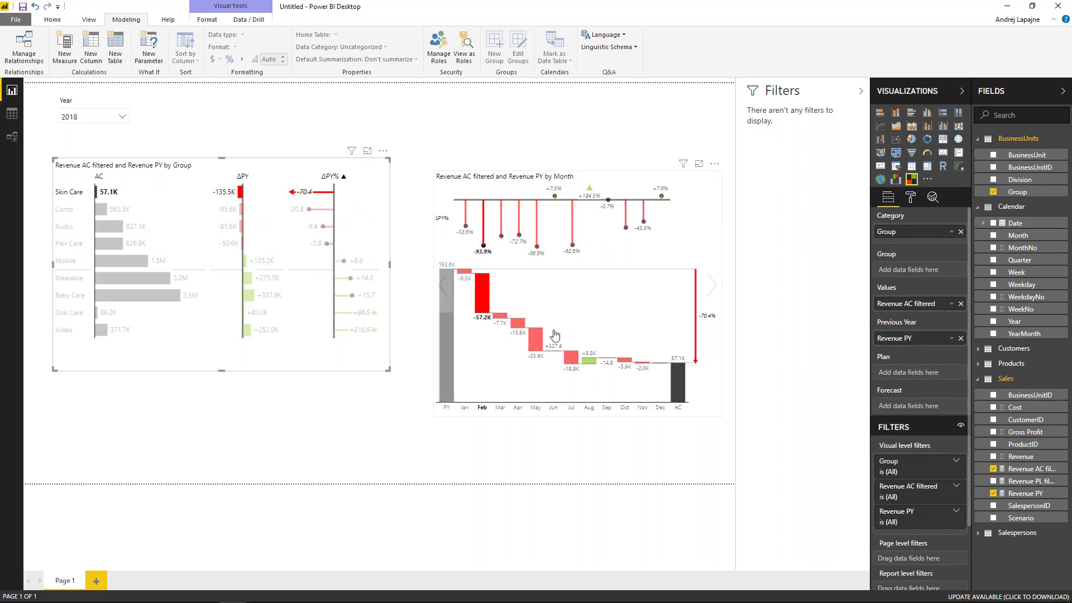
left_click(589, 361)
left_click(536, 339)
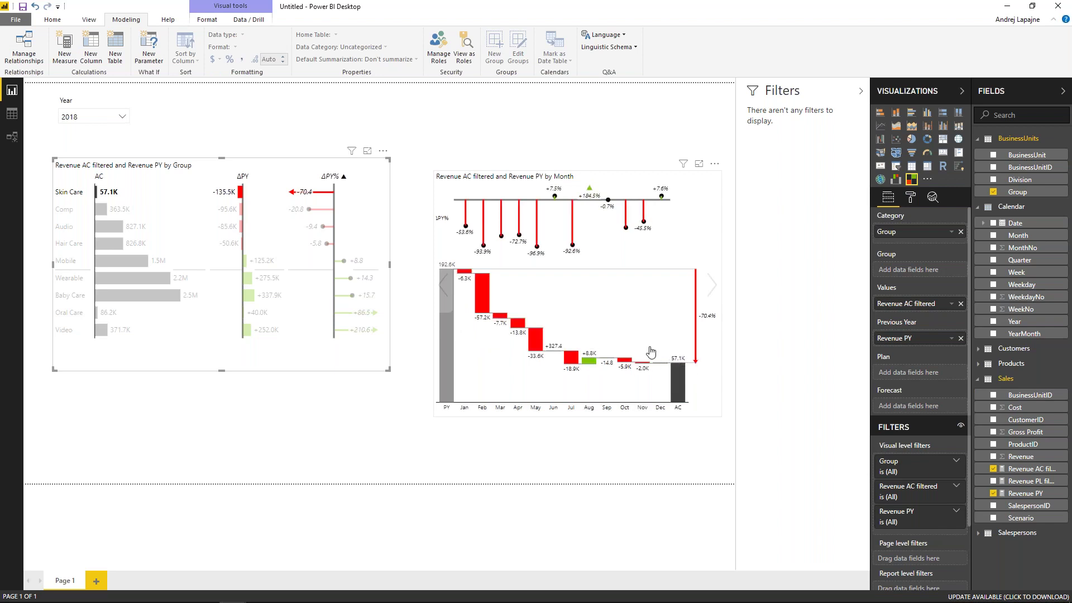
left_click(693, 361)
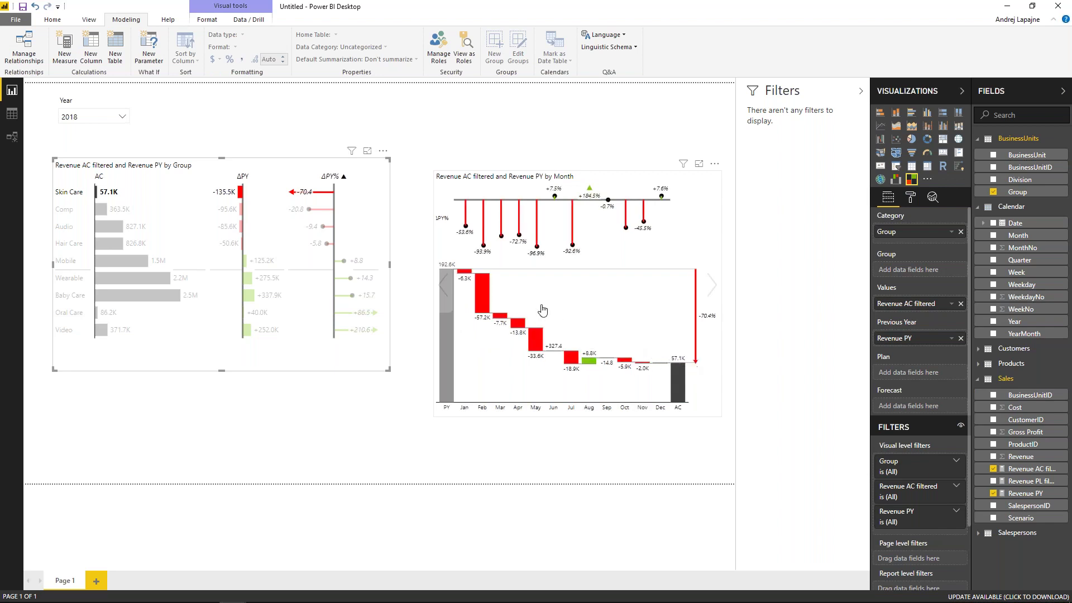
Clear the Skin Care filter and sort the group table by AC in descending order.
left_click(63, 193)
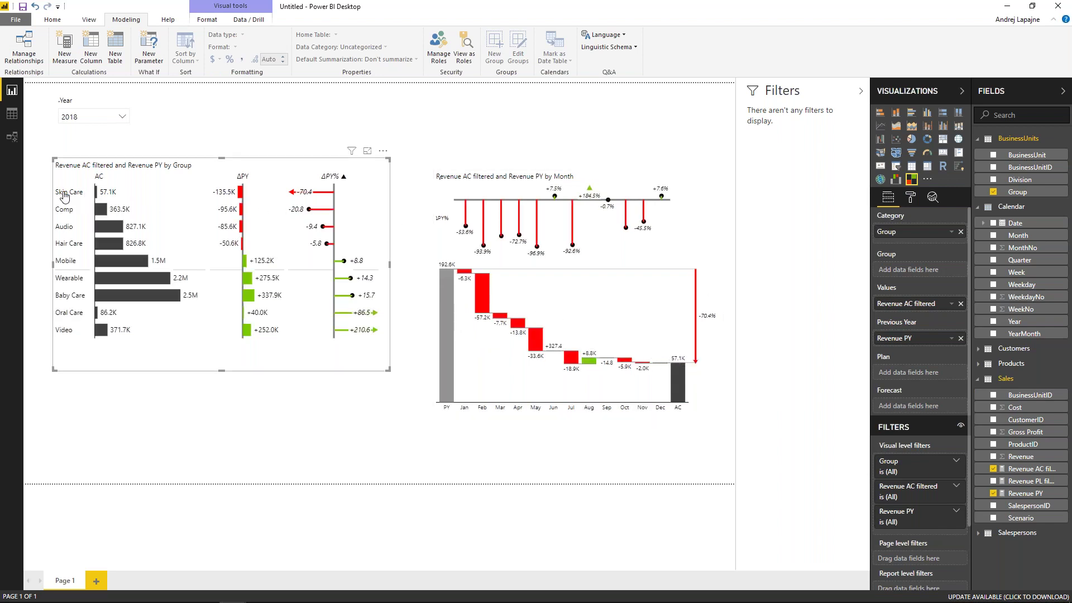
left_click(99, 176)
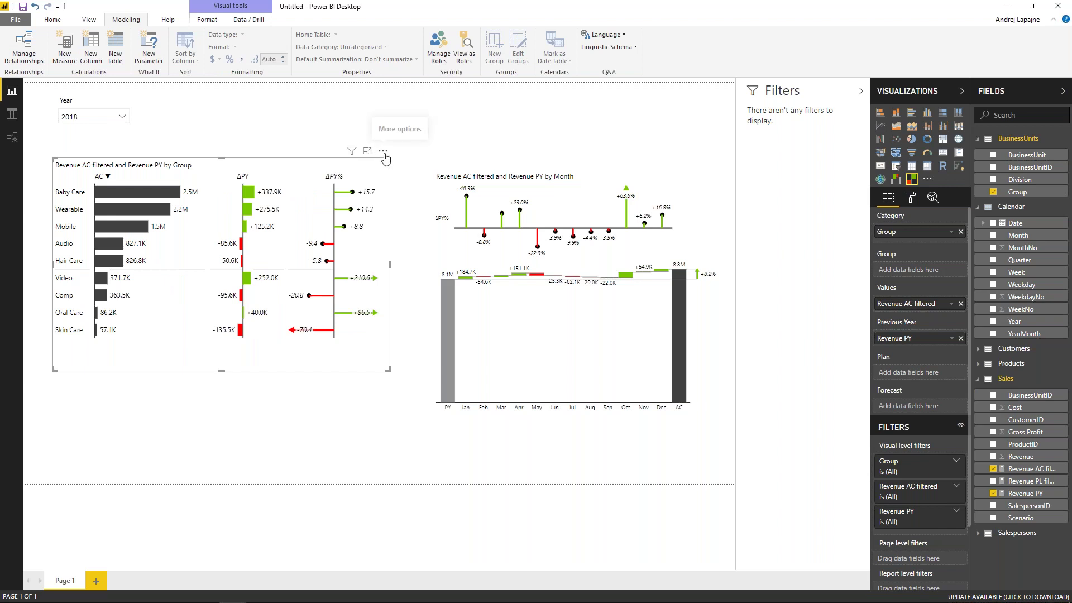
Move the group table down level with the monthly chart's upper edge and narrow the Year slicer.
left_click_drag(386, 160, 384, 171)
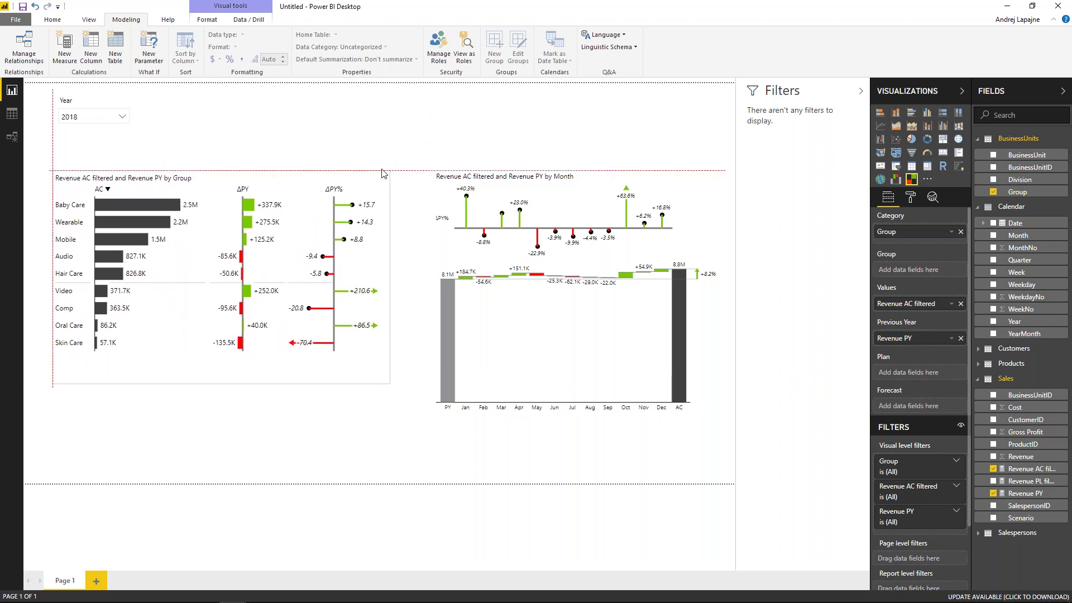
left_click(87, 101)
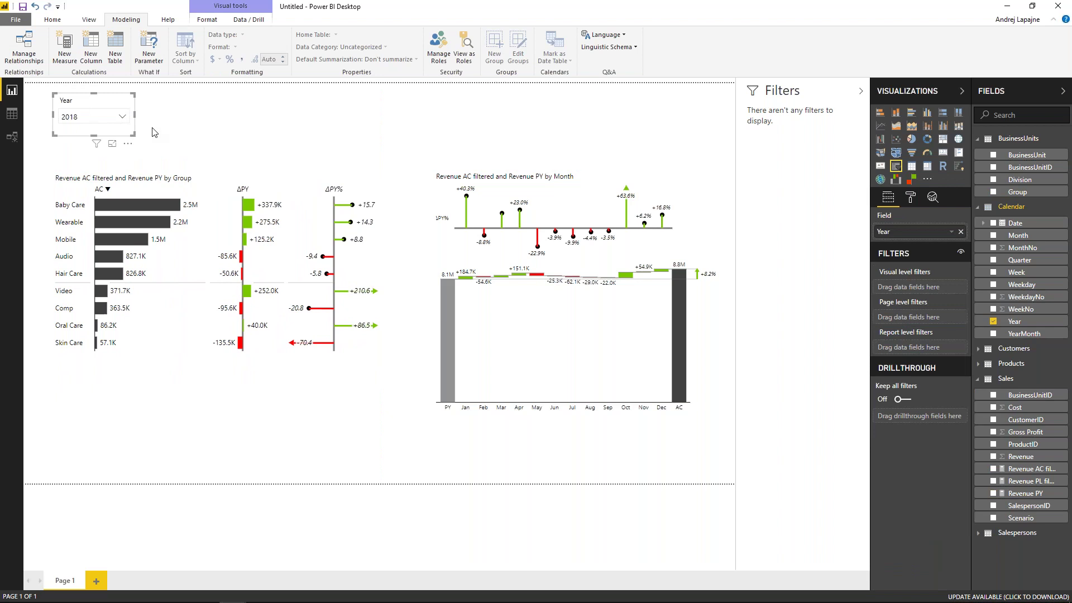
left_click_drag(134, 117, 104, 117)
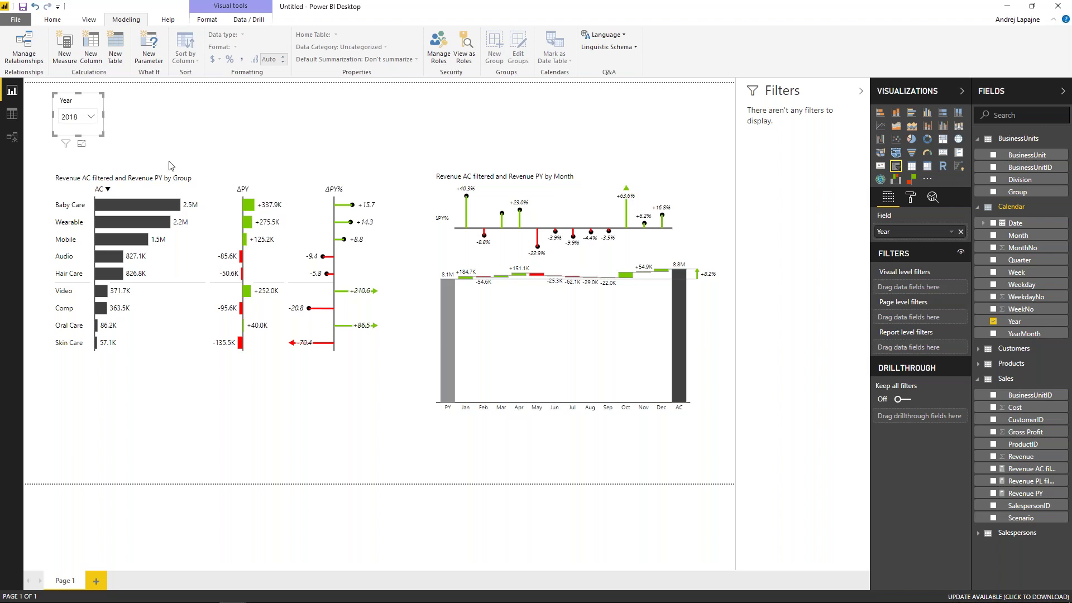
Switch the monthly chart from the waterfall to the area layout with green and red variance shading.
left_click(490, 222)
left_click(711, 288)
left_click(711, 291)
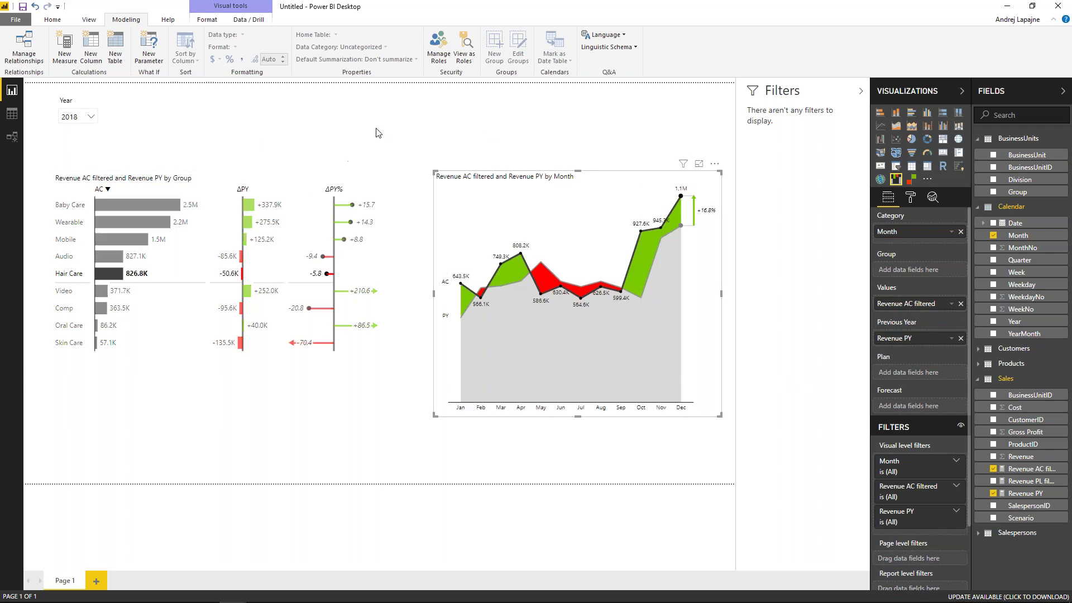
Add a slicer for the Calendar table's Month field in the empty area above the group table.
left_click(419, 157)
left_click_drag(1030, 239, 198, 113)
left_click(896, 166)
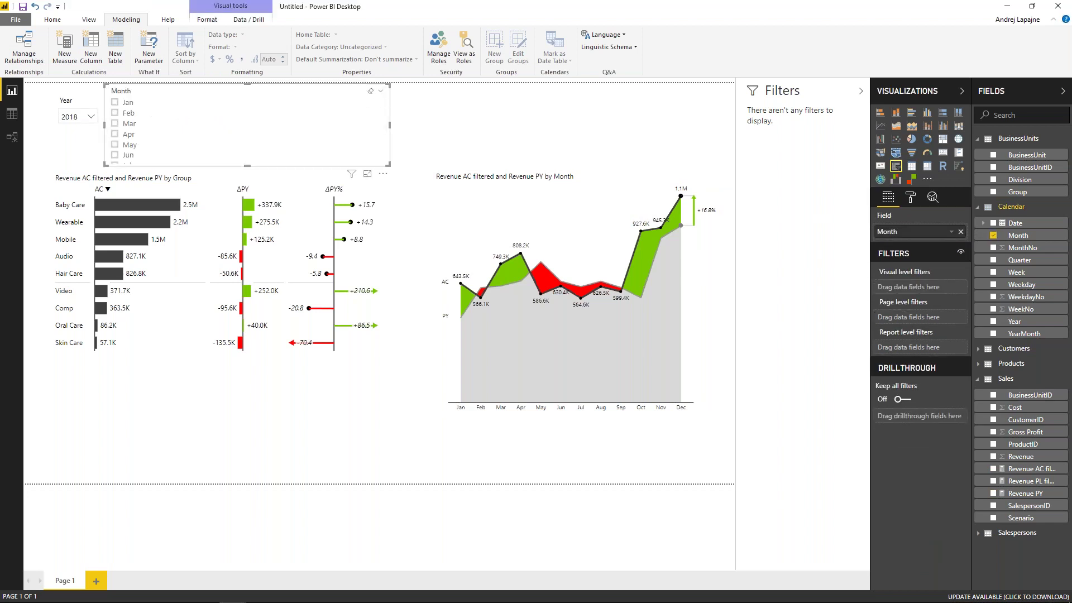
Turn the Month slicer into a dropdown, shrink it and align it beside the Year slicer.
left_click(381, 95)
left_click(387, 124)
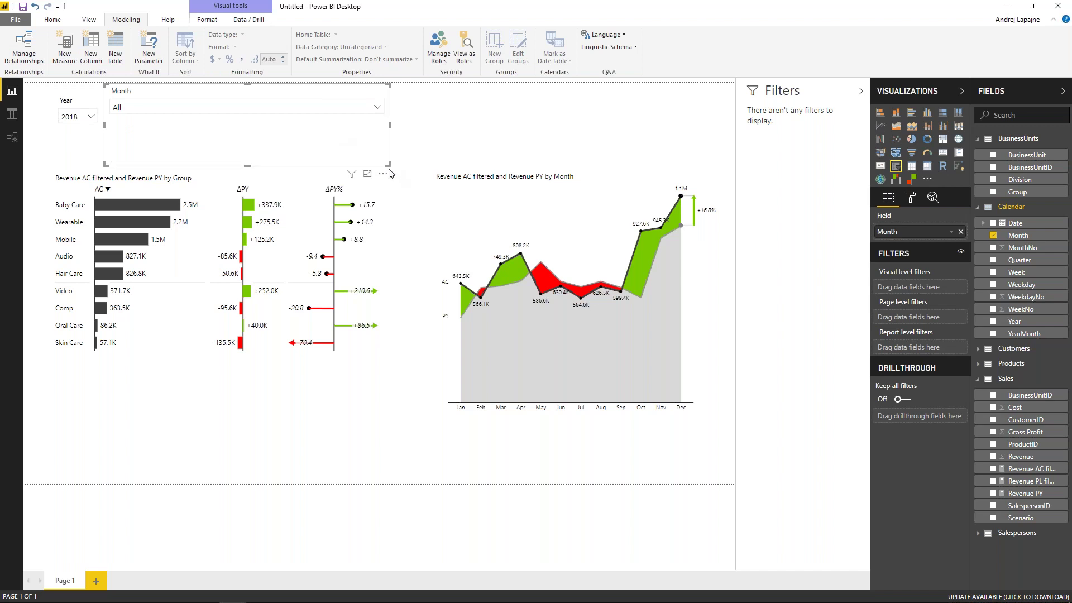
left_click_drag(387, 165, 180, 127)
left_click_drag(126, 93, 125, 102)
Filter the report to Oct with the Month slicer and inspect its effect on the group table and monthly chart.
left_click(129, 116)
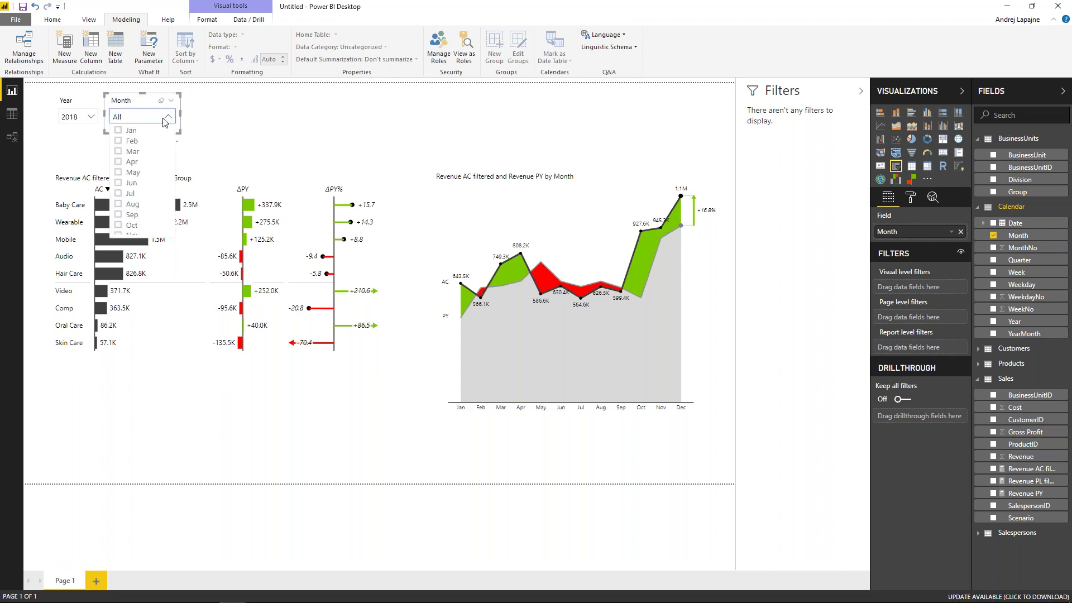
scroll(141, 185, "down", 1)
left_click(124, 210)
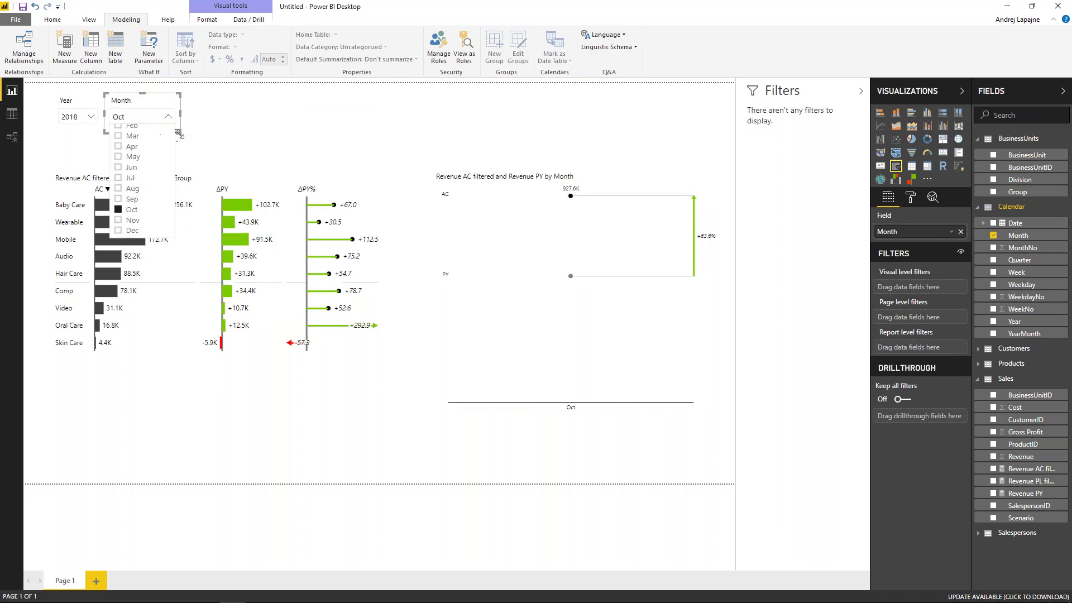
left_click(227, 119)
left_click(140, 100)
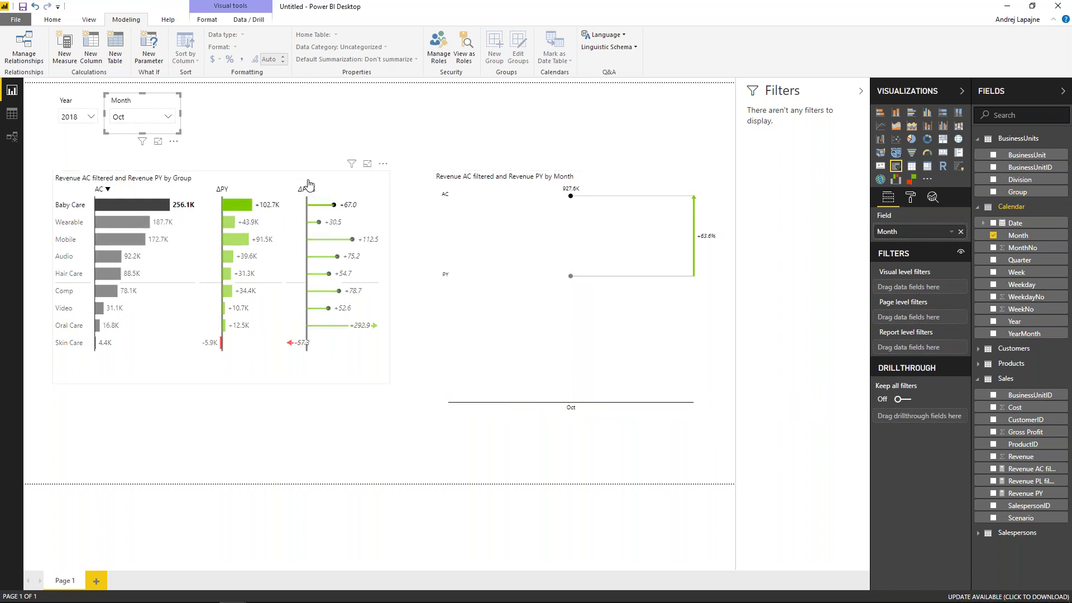
left_click(289, 179)
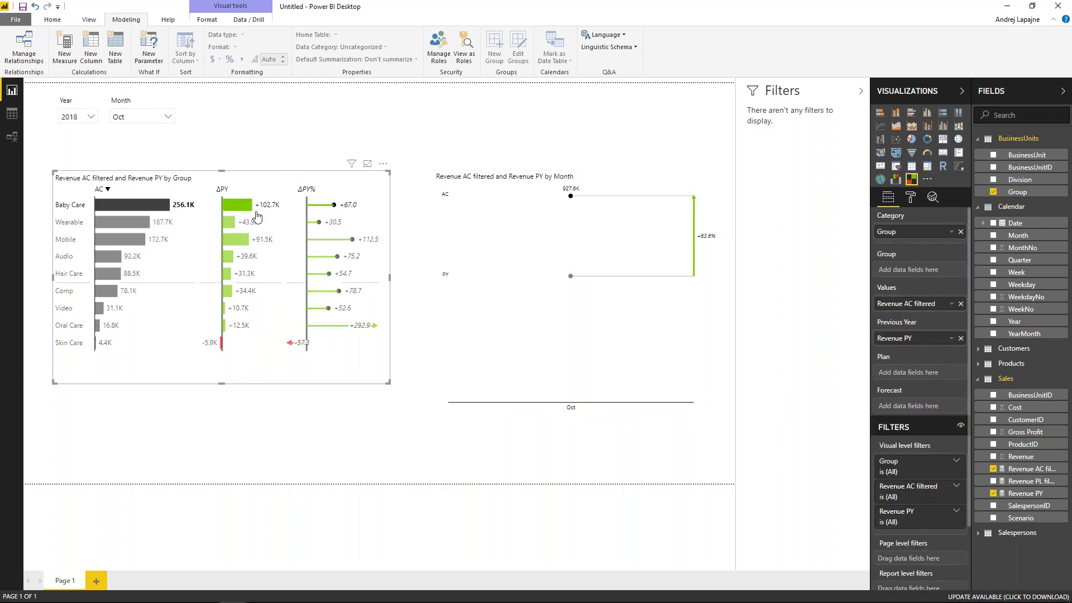
left_click(622, 178)
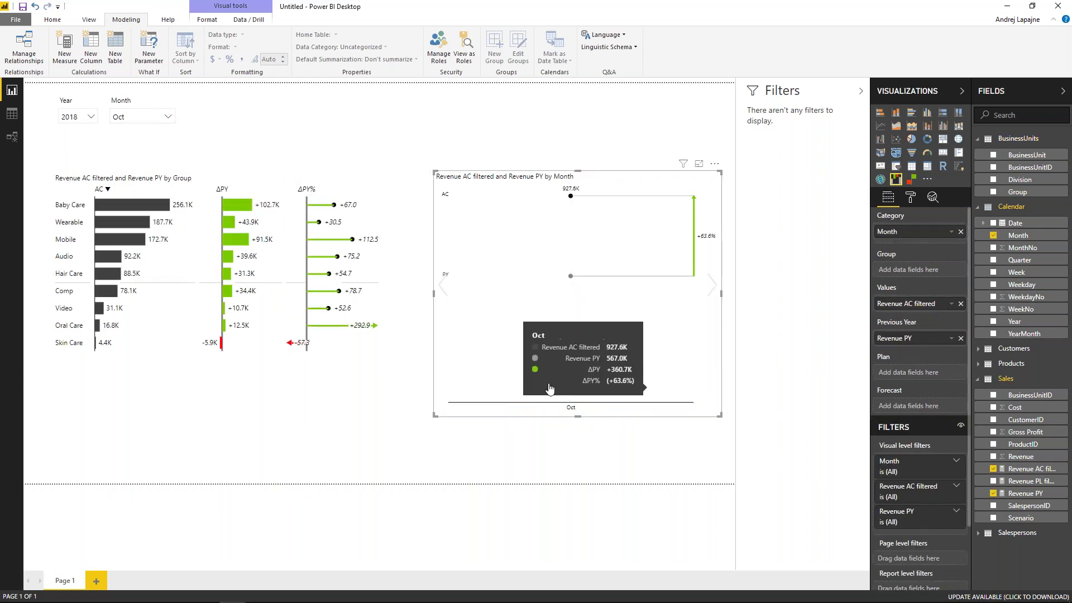
Edit the Month slicer's interactions so that it no longer filters the monthly chart.
left_click(143, 104)
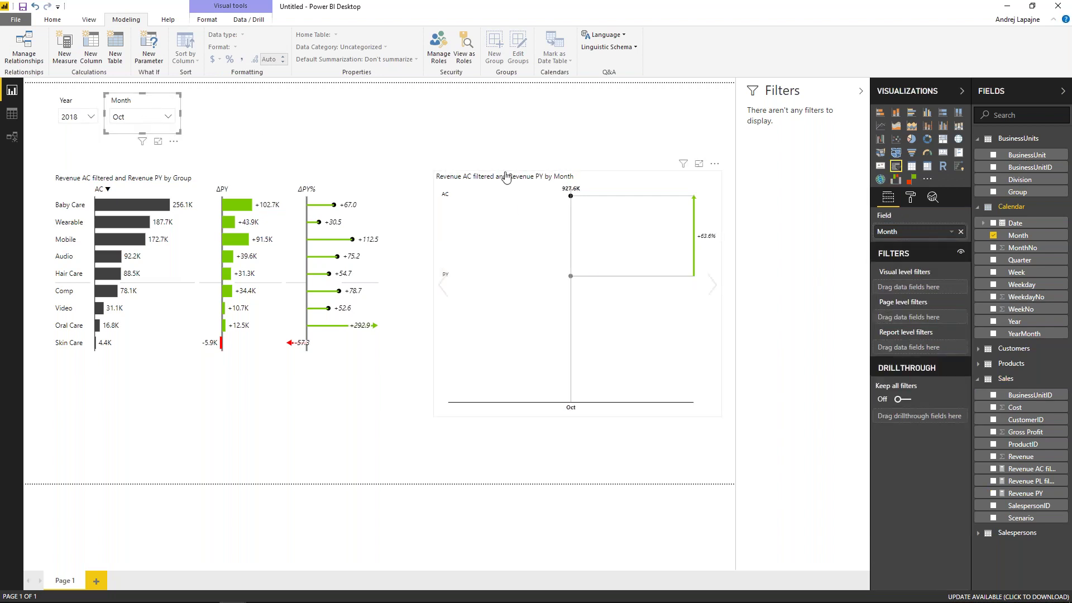
mouse_move(614, 181)
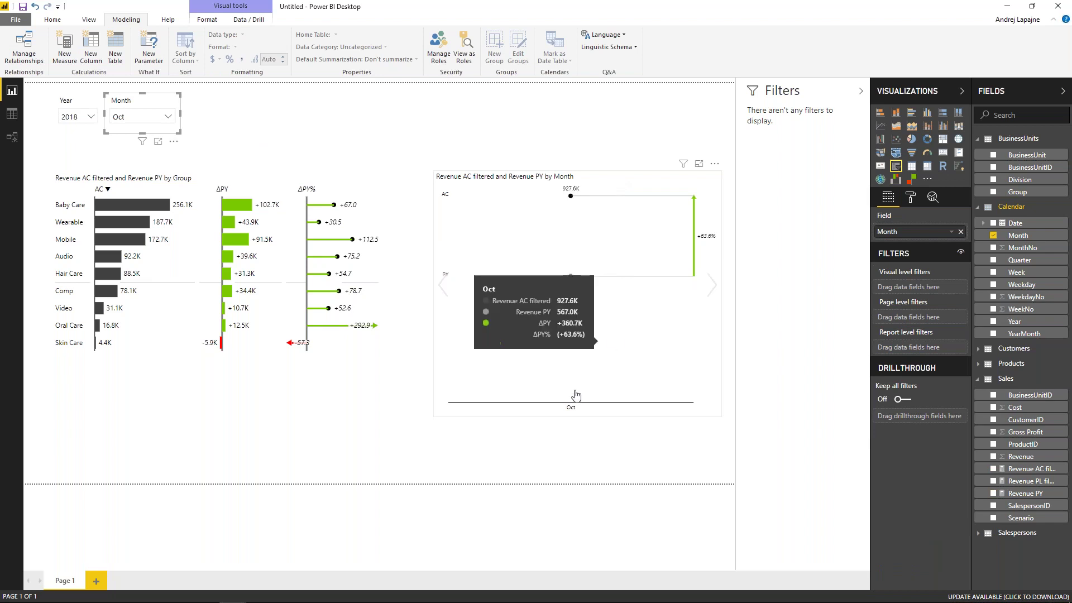
left_click(212, 20)
left_click(21, 47)
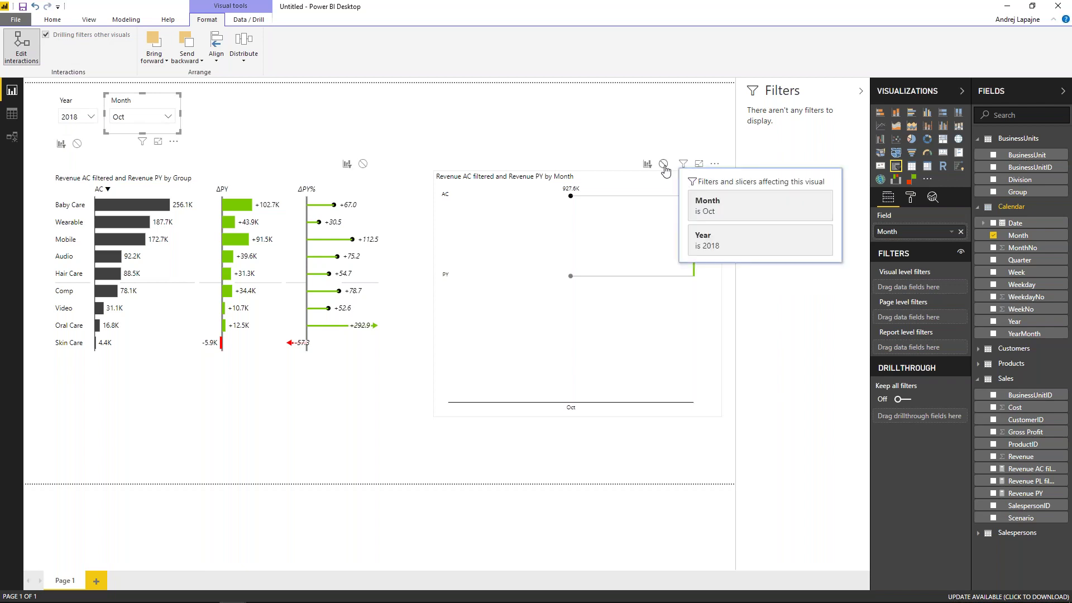
left_click(664, 164)
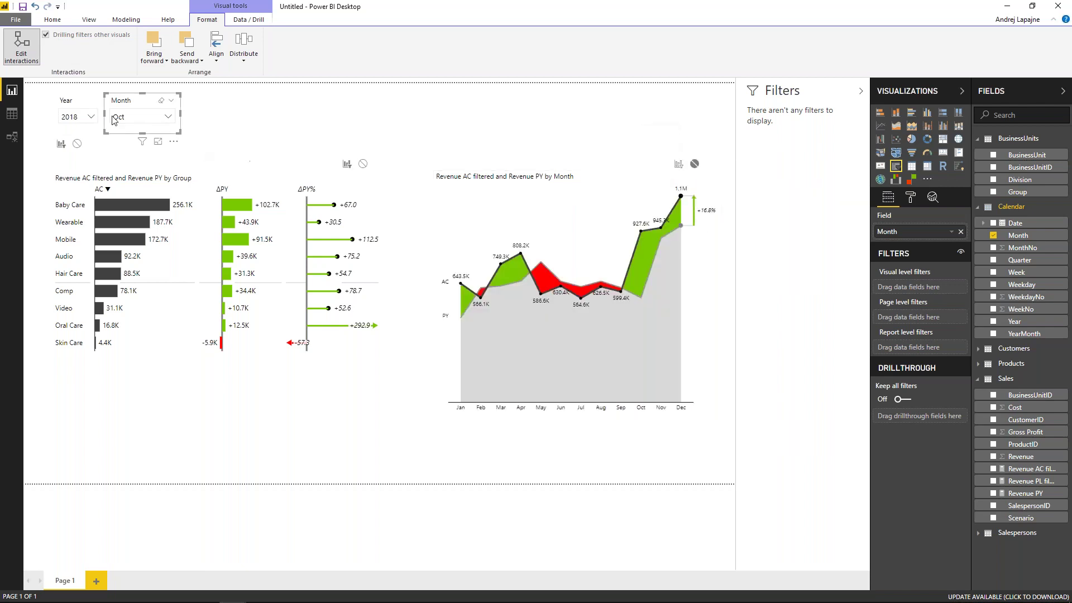
left_click(21, 47)
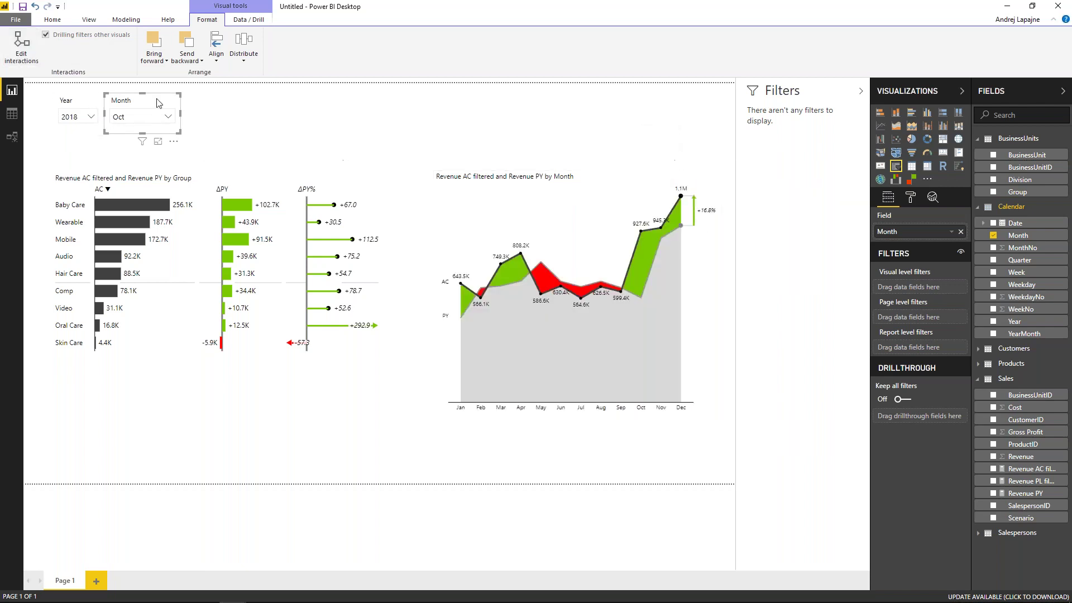
left_click(270, 112)
Set the Month slicer to Dec and check the group table against the full-year monthly chart.
left_click(126, 118)
left_click(133, 230)
left_click(195, 235)
left_click(140, 204)
left_click(379, 252)
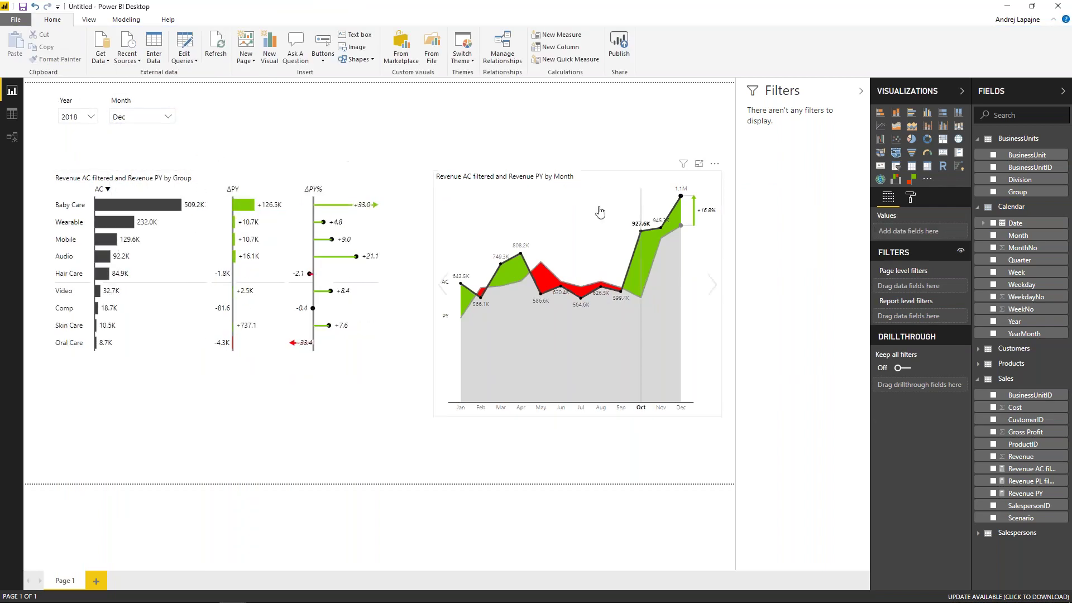
left_click(648, 177)
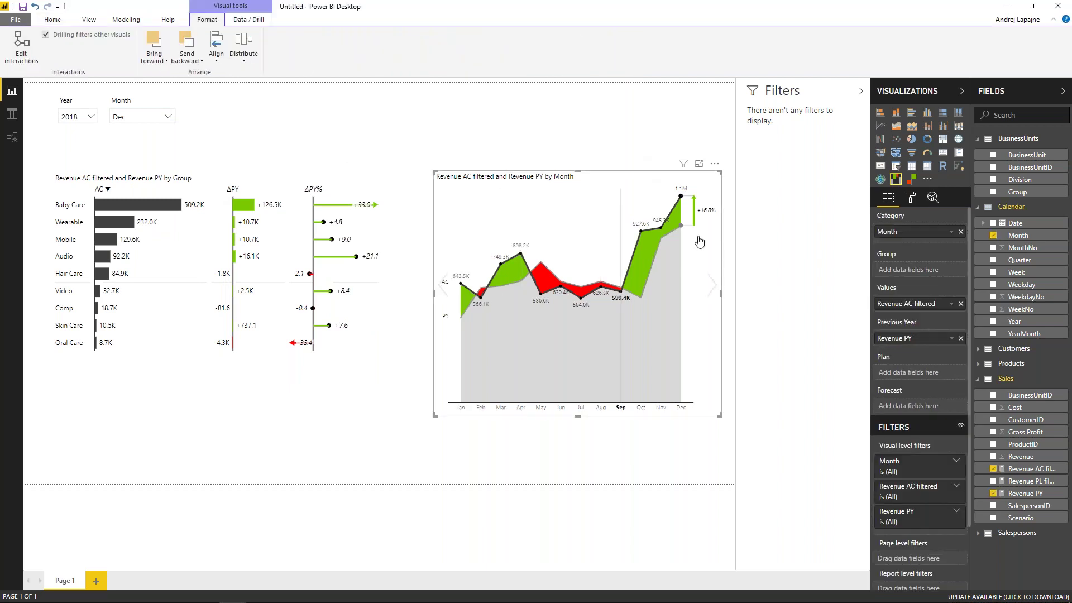
left_click(592, 150)
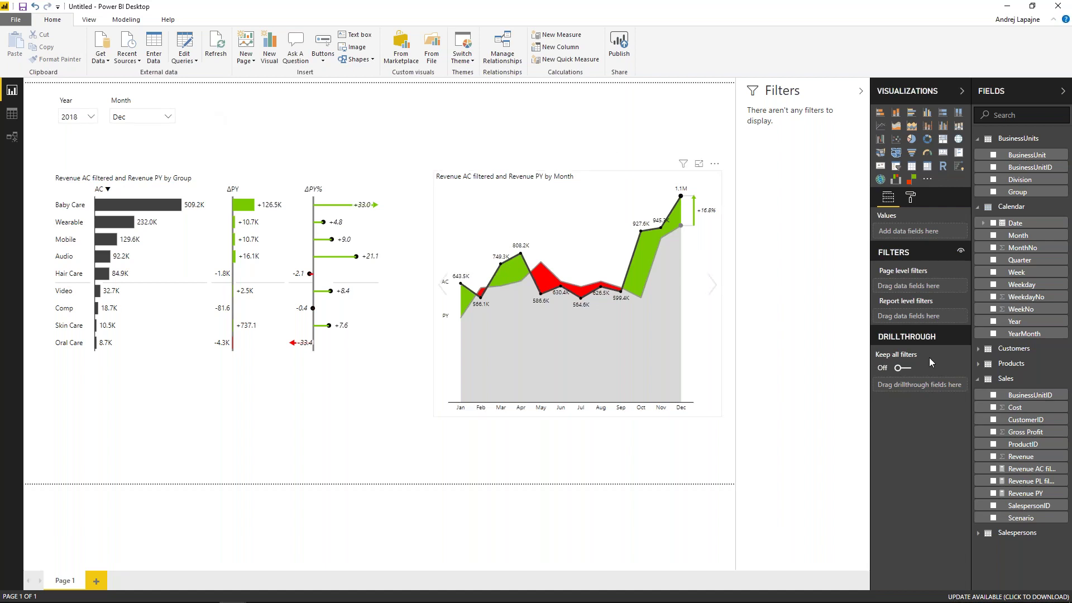
right_click(1024, 495)
left_click(1008, 551)
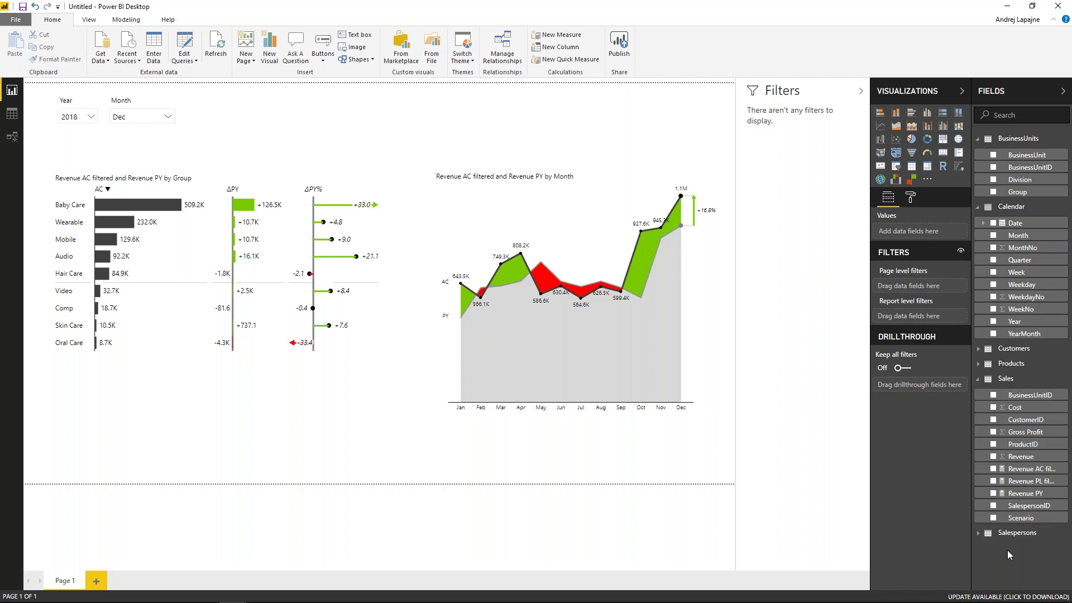
right_click(1023, 486)
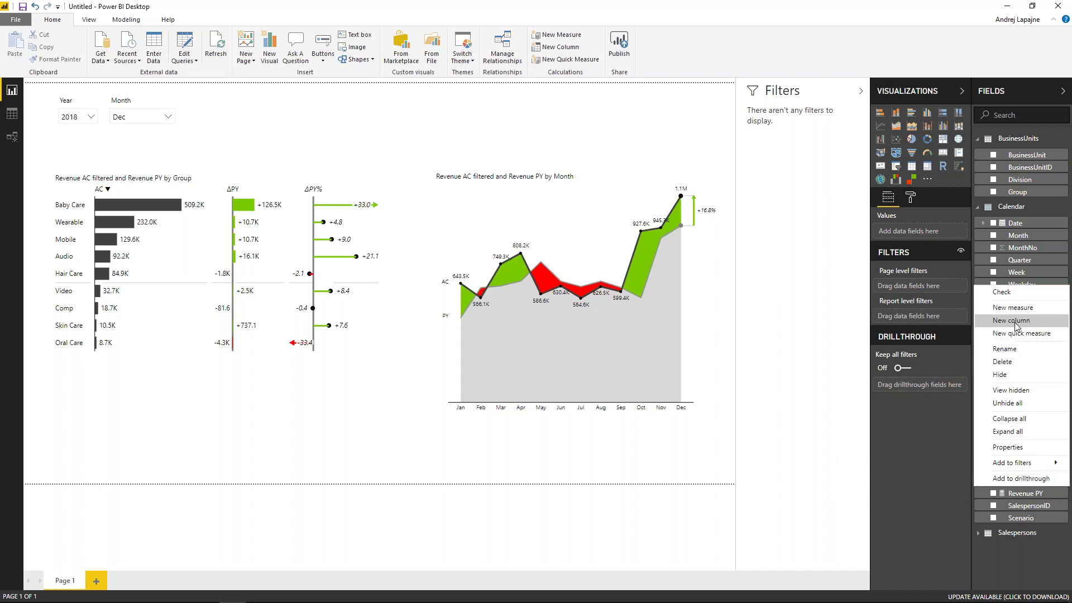
left_click(1025, 484)
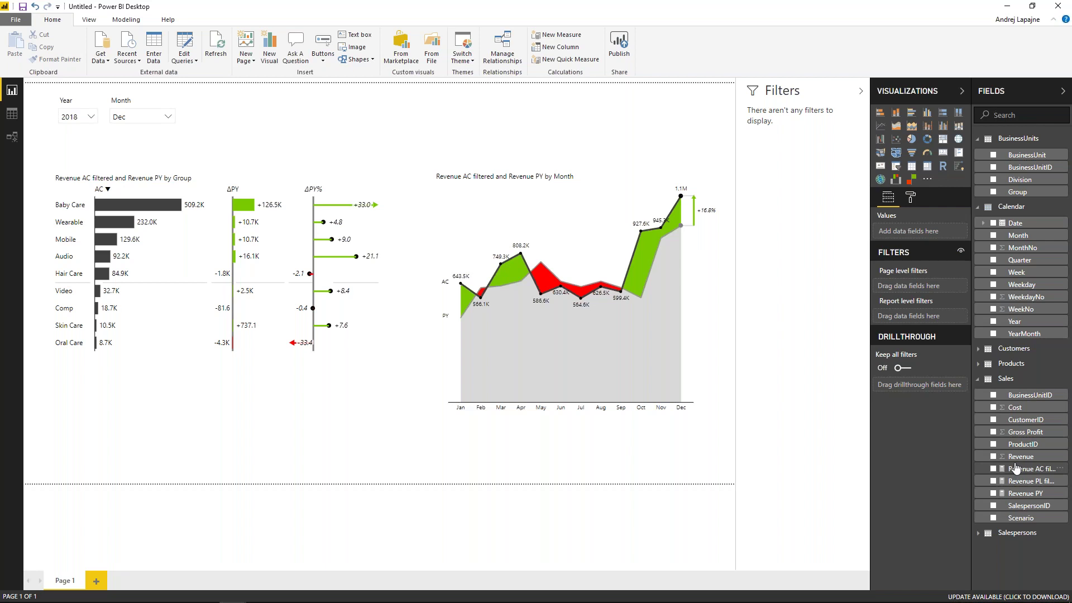
left_click(648, 177)
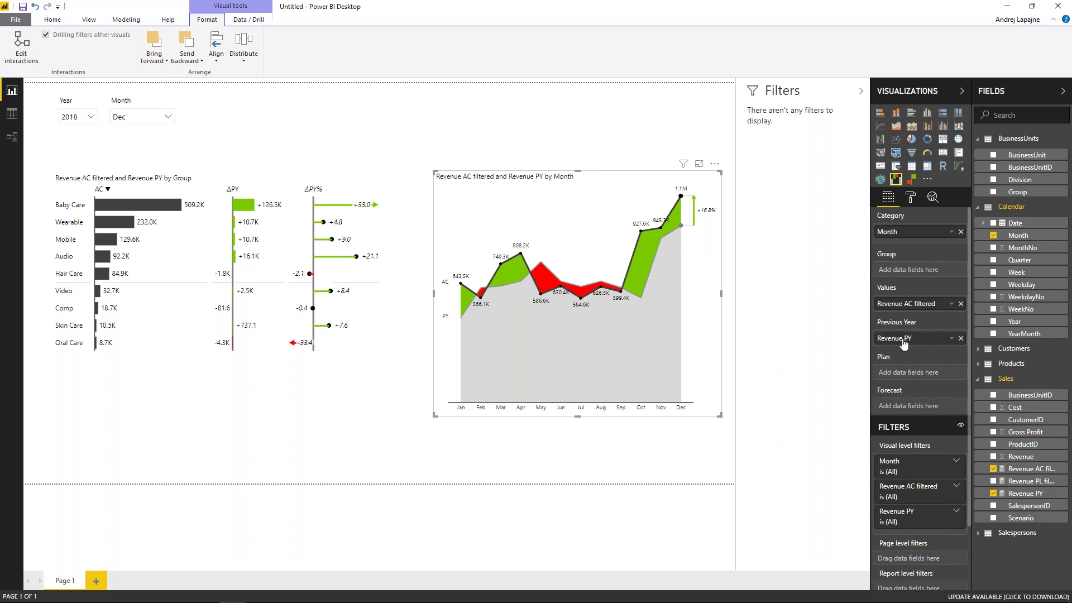
left_click(634, 163)
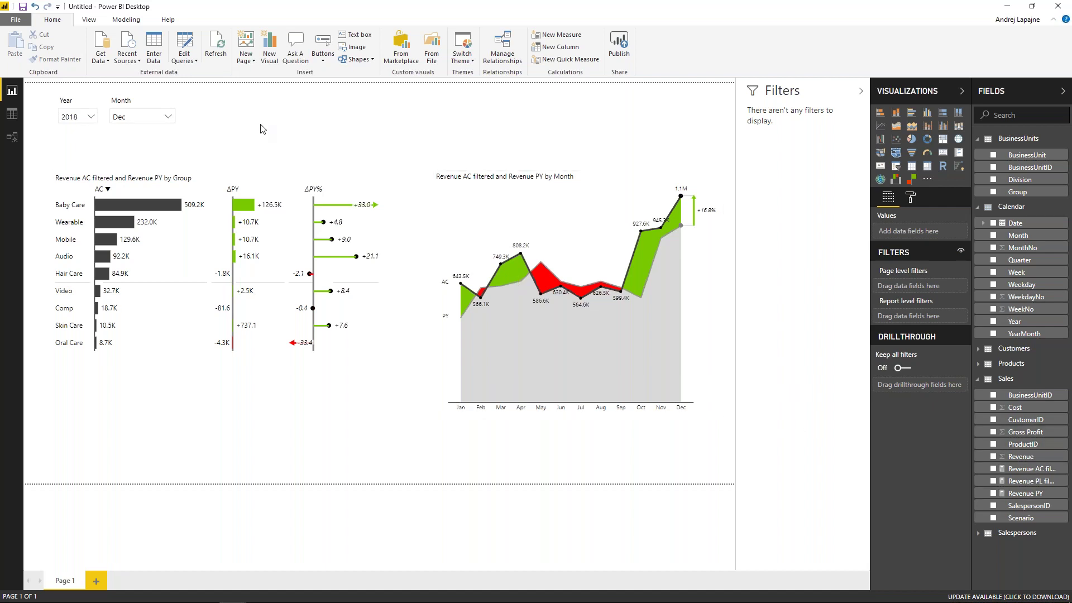
Start a new manually entered table and name it Period calculation.
left_click(155, 46)
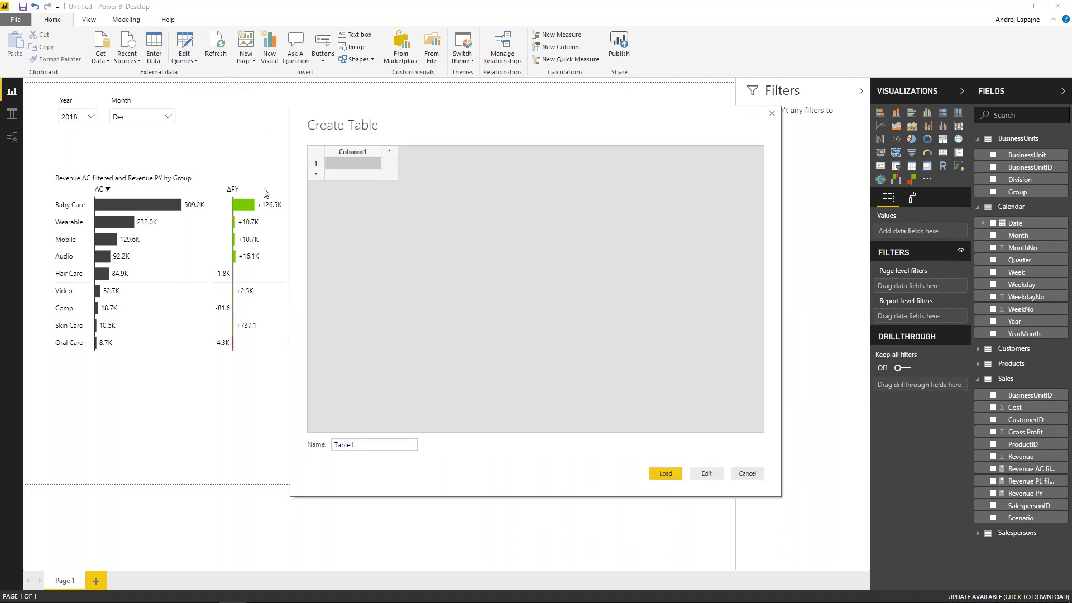
double_click(342, 444)
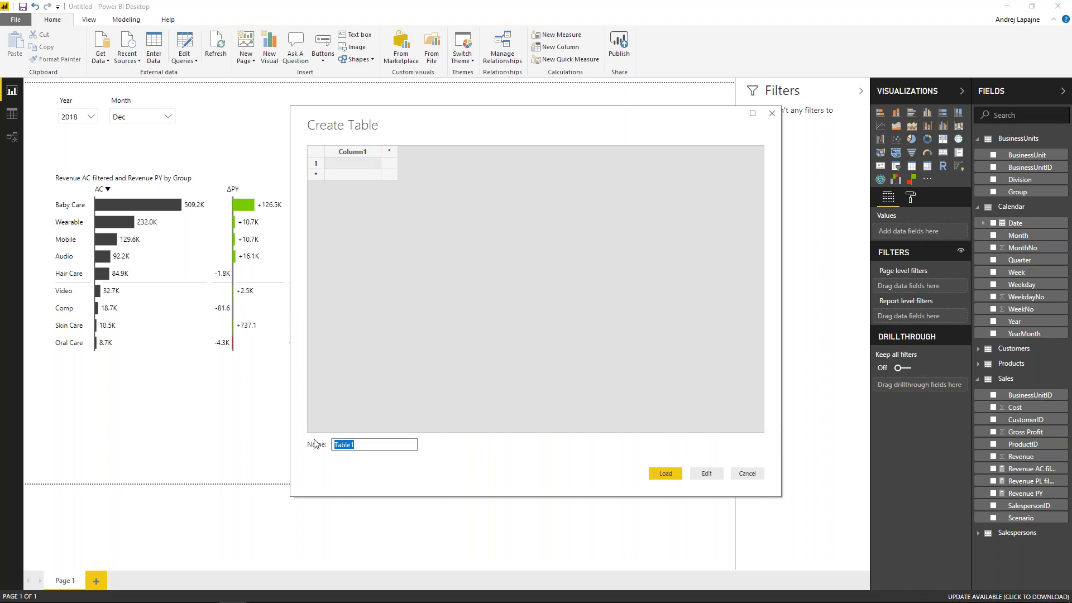
type("Period calculation")
Name the new table's two columns Period calculation and CalcID, and widen the first so its header fits.
left_click(356, 154)
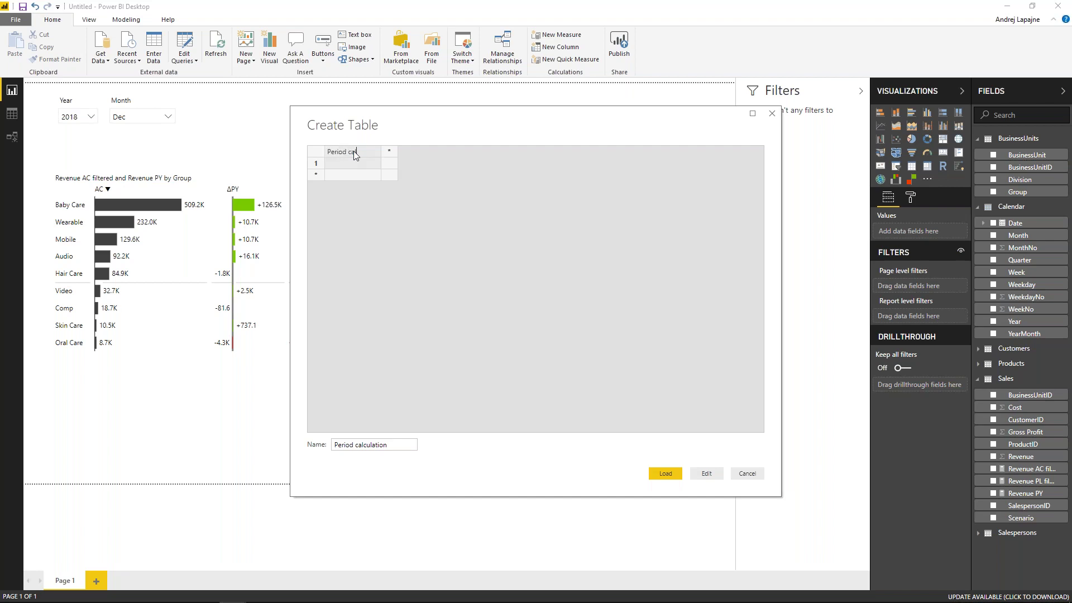
type("n")
left_click(389, 152)
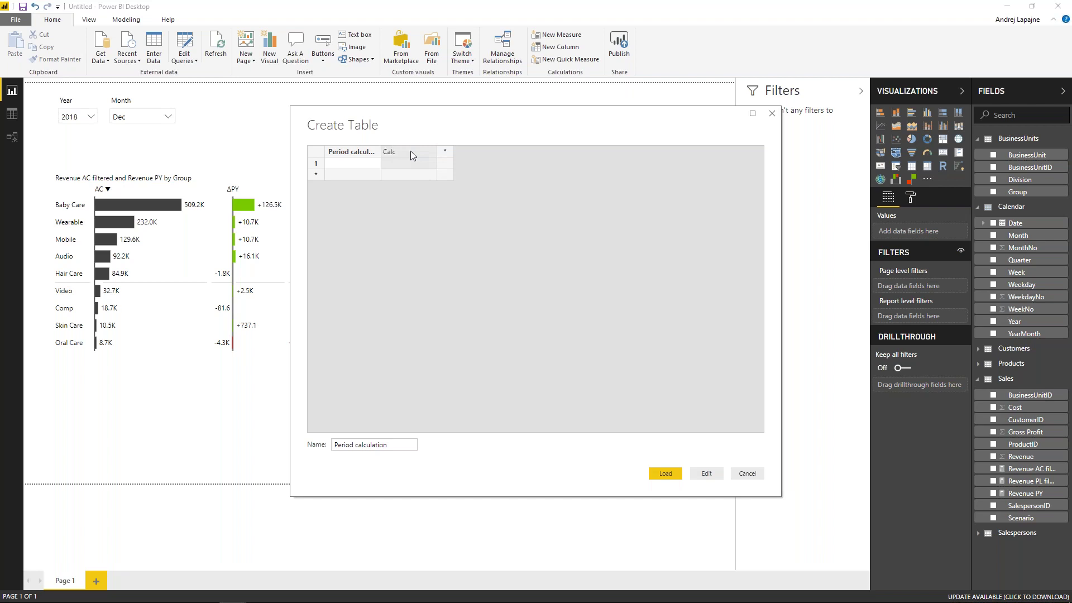
type("ID")
double_click(381, 152)
Fill the table with two rows: Monthly with CalcID 1 and YTD with CalcID 2.
left_click(393, 162)
left_click(387, 162)
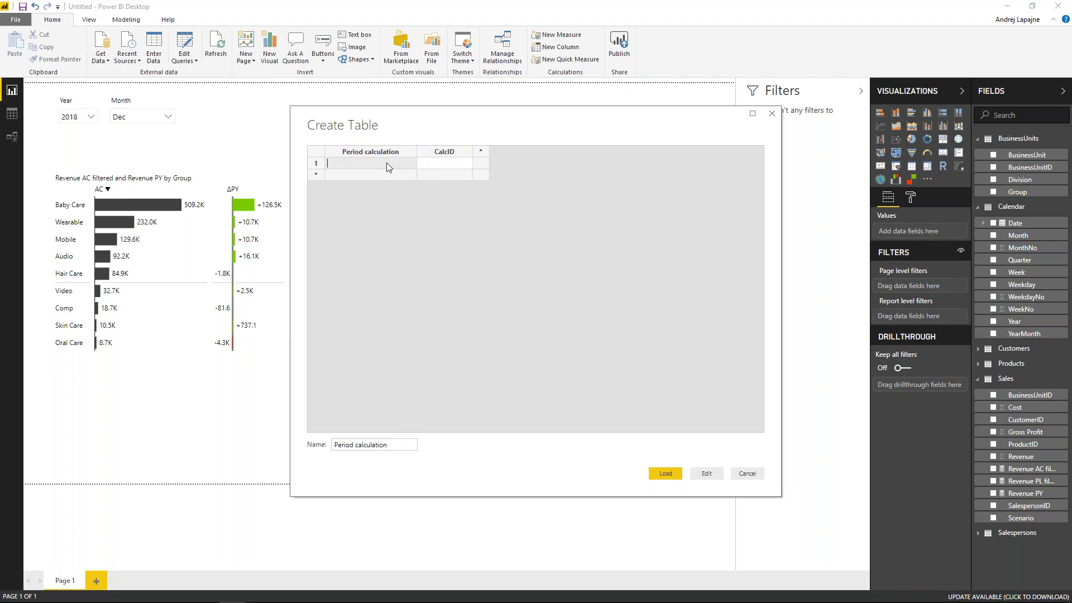
type("Monthly")
left_click(442, 166)
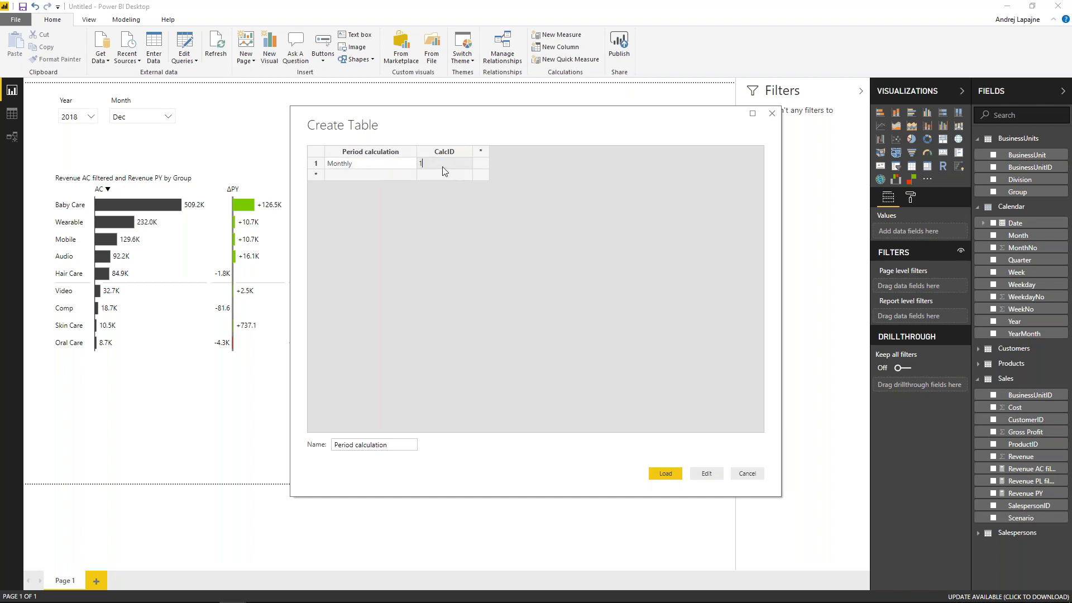
left_click(383, 177)
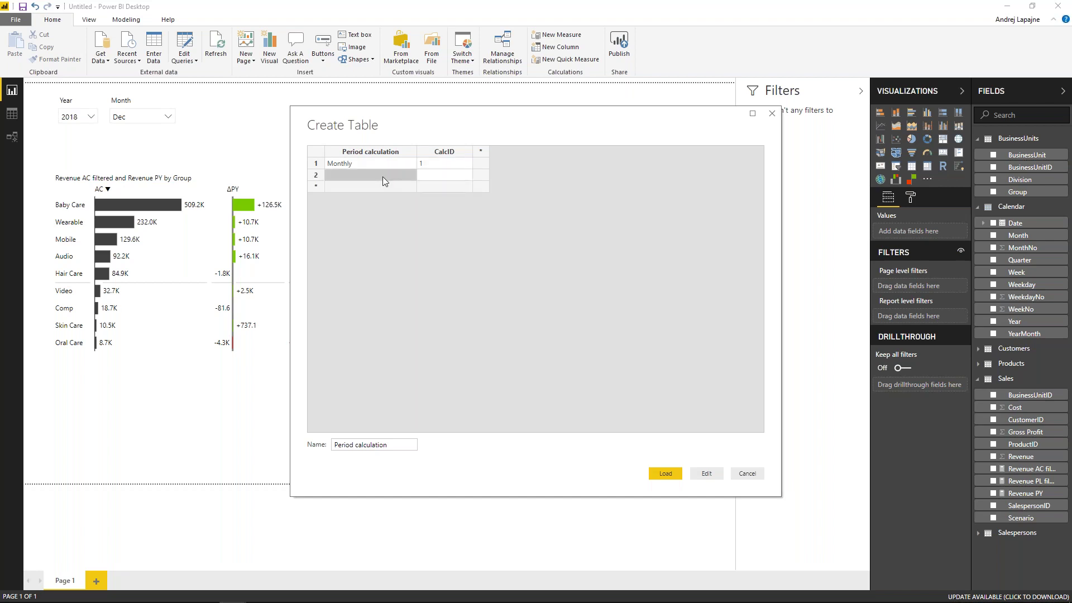
type("YTD")
key("Tab")
type("2")
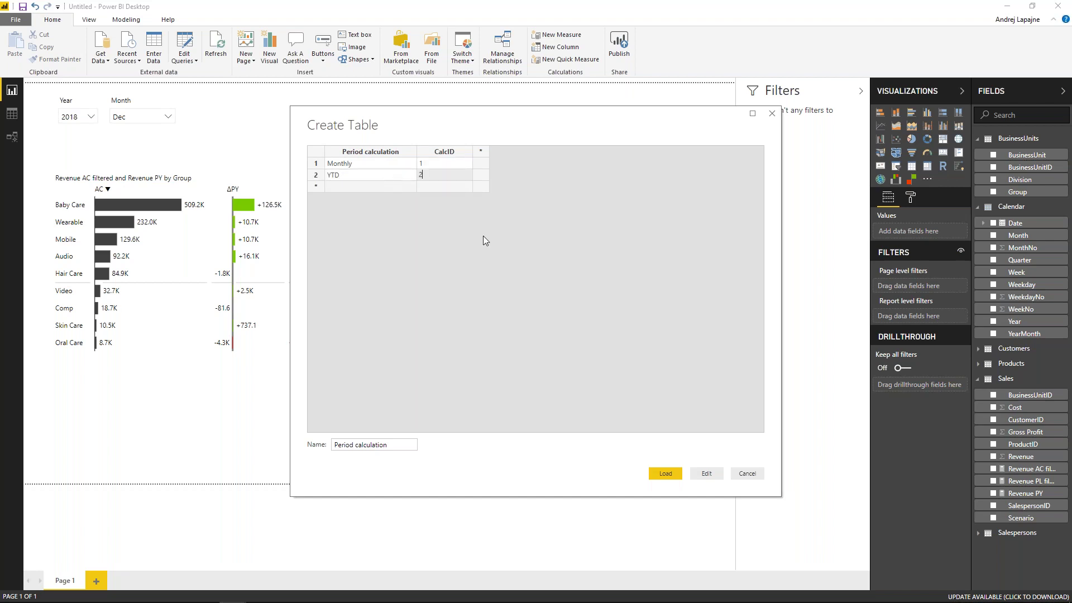
Load the Period calculation table and place it between the Calendar and Customers tables in the model diagram, moving Customers down.
left_click(662, 474)
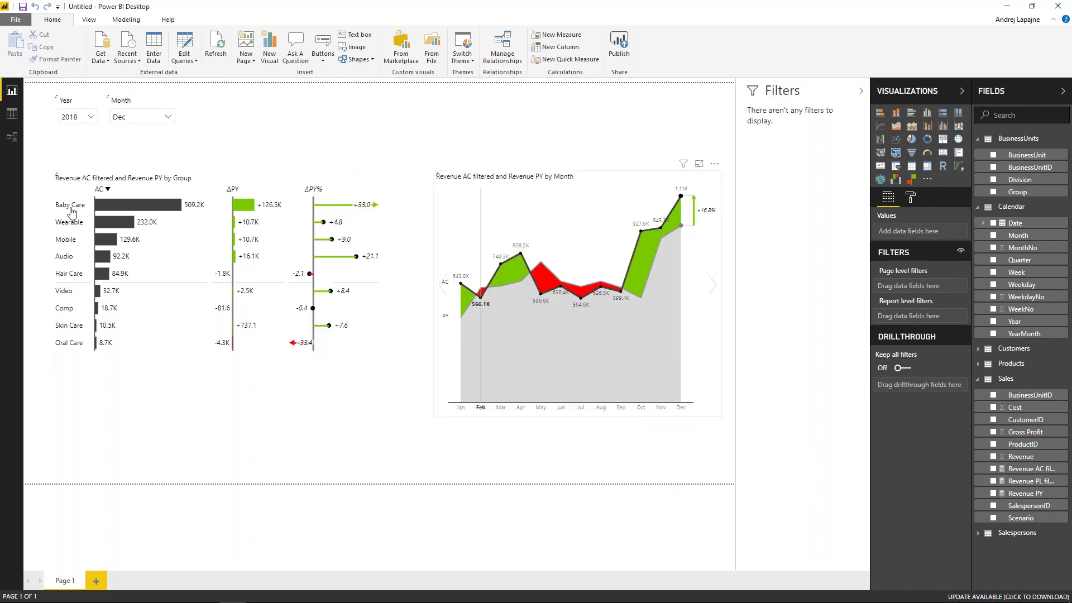
left_click(12, 136)
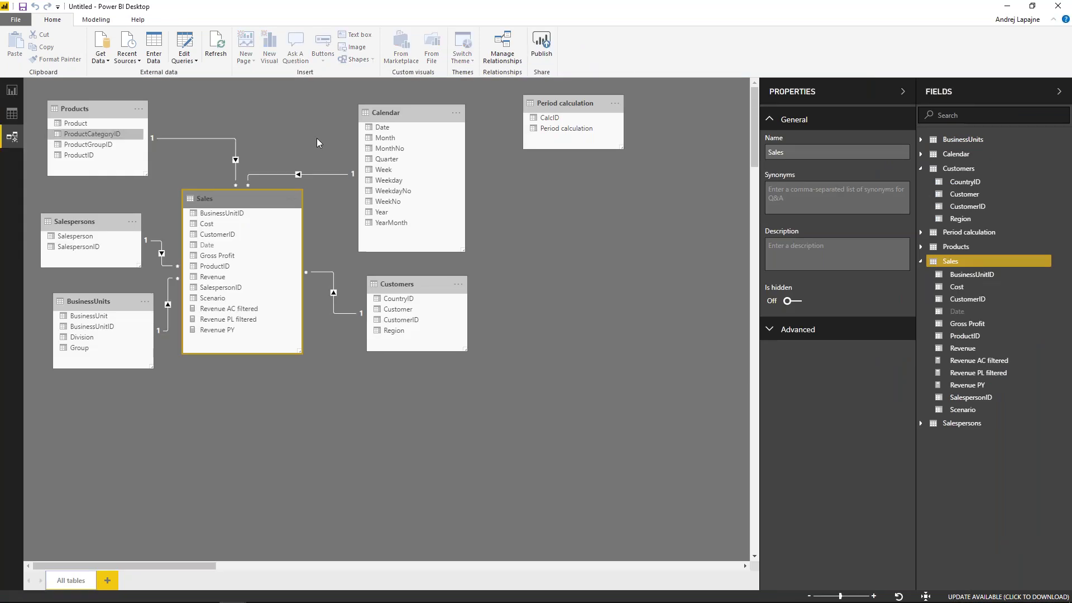
left_click_drag(412, 283, 411, 360)
left_click_drag(549, 103, 404, 267)
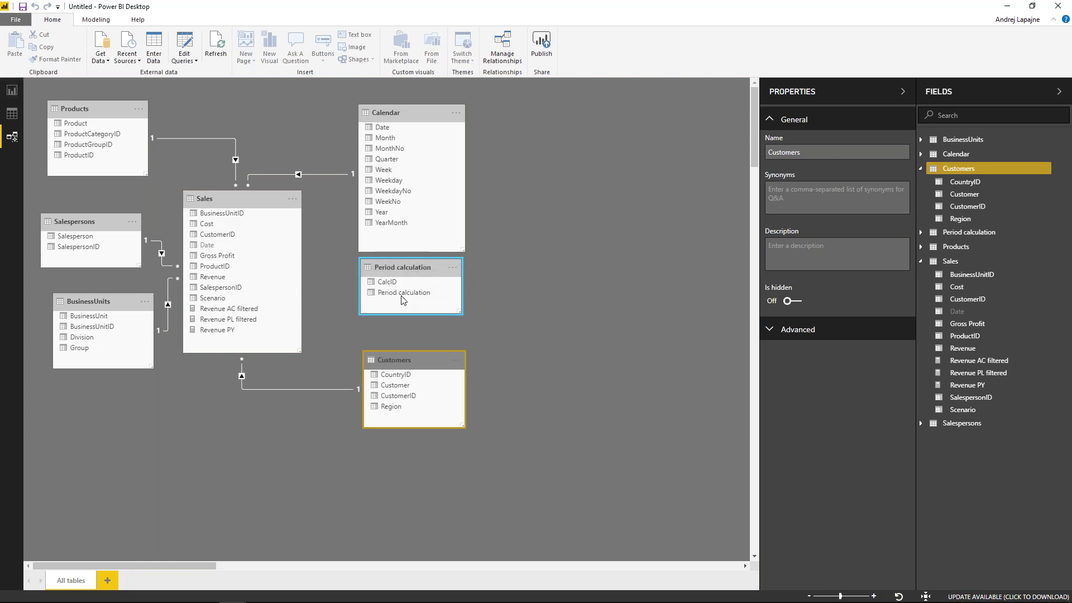
Add a slicer on the Period calculation field to the report page beside the Month slicer.
left_click(7, 91)
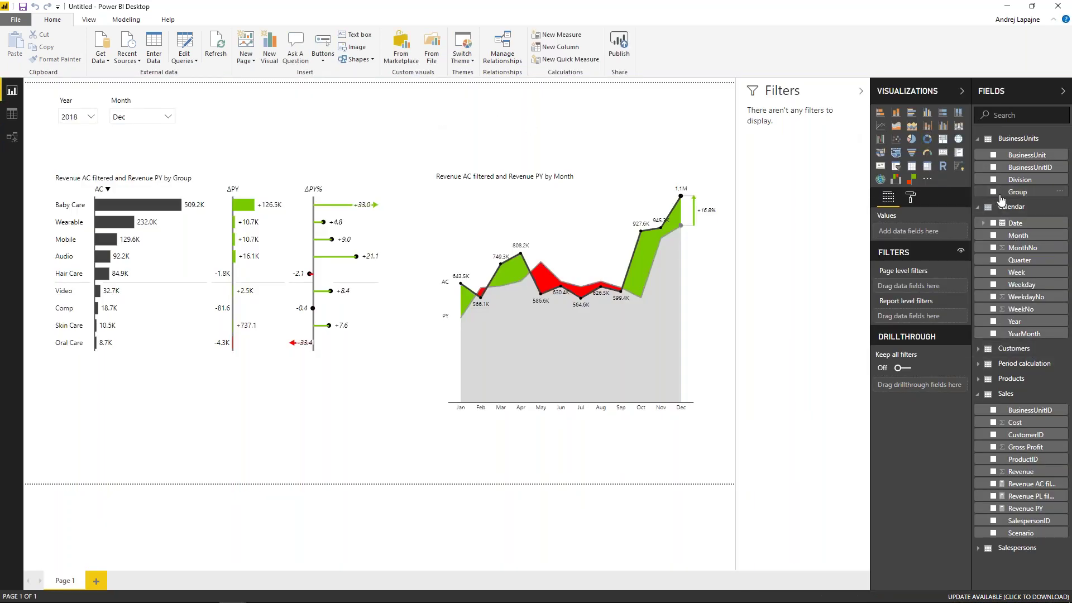
left_click(979, 364)
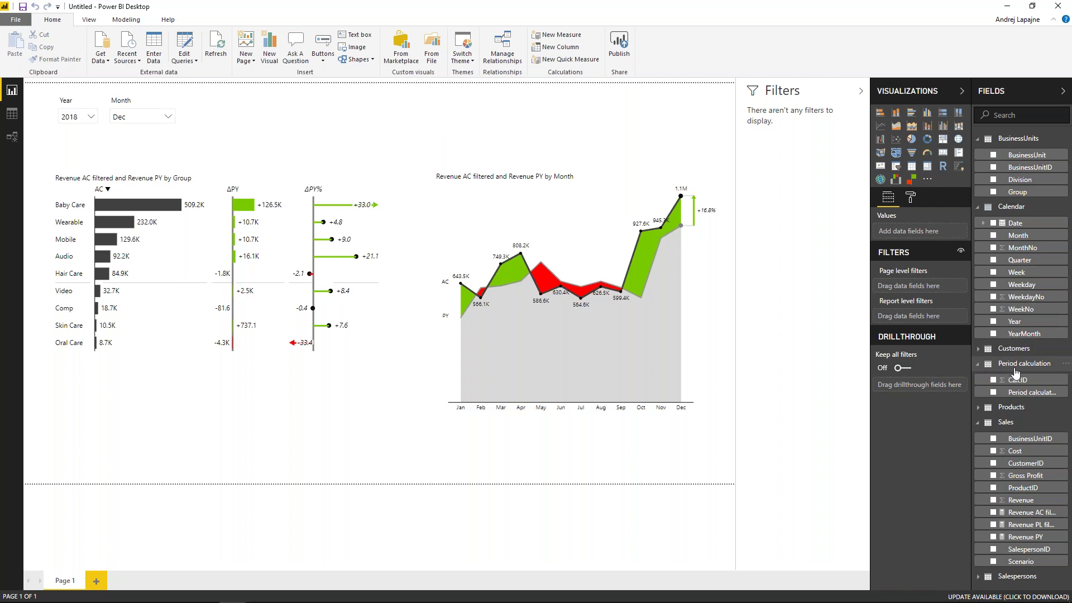
left_click_drag(1036, 398, 323, 135)
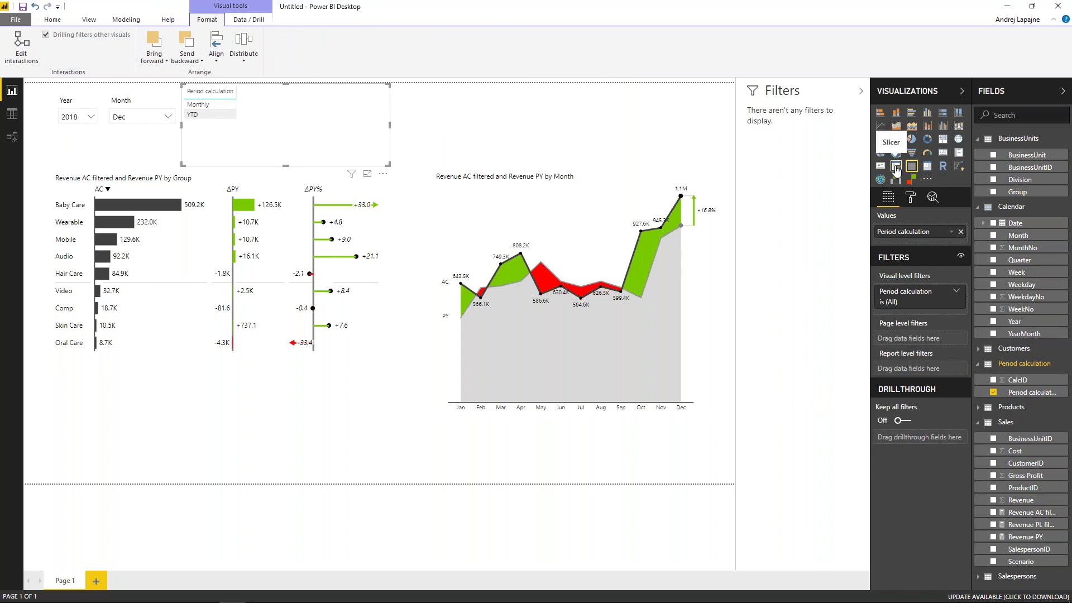
left_click(897, 166)
Set the Period calculation slicer's orientation to horizontal, shrink it around its two options and align it beside the Month slicer.
left_click(911, 199)
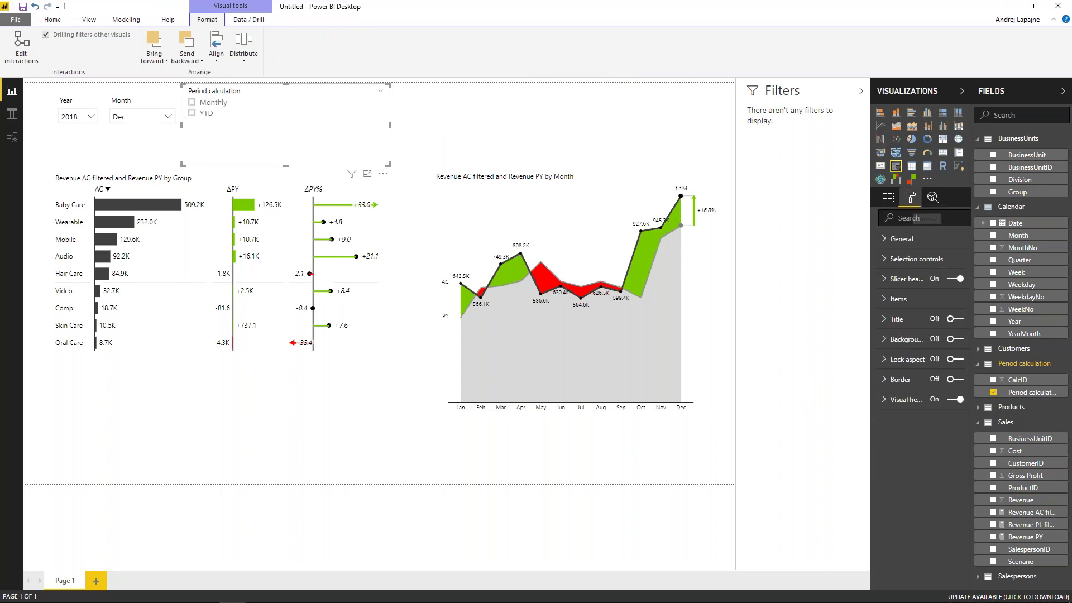
left_click(909, 239)
left_click(898, 343)
left_click(904, 370)
left_click_drag(391, 168, 313, 122)
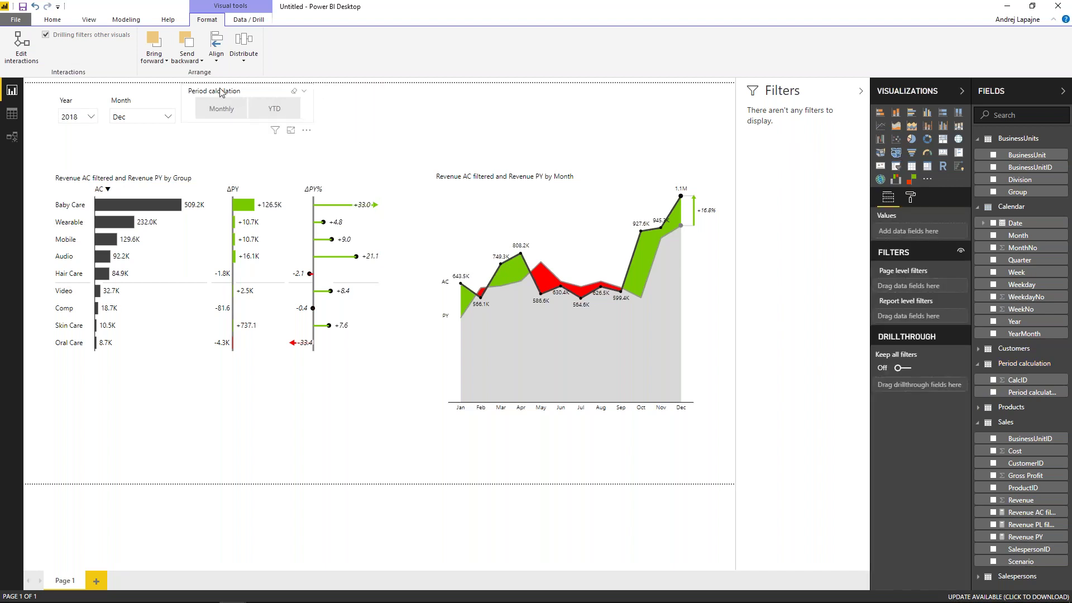
left_click_drag(222, 93, 232, 102)
Try the Period calculation slicer by switching between Monthly and YTD, leaving YTD selected.
left_click(229, 117)
left_click(284, 118)
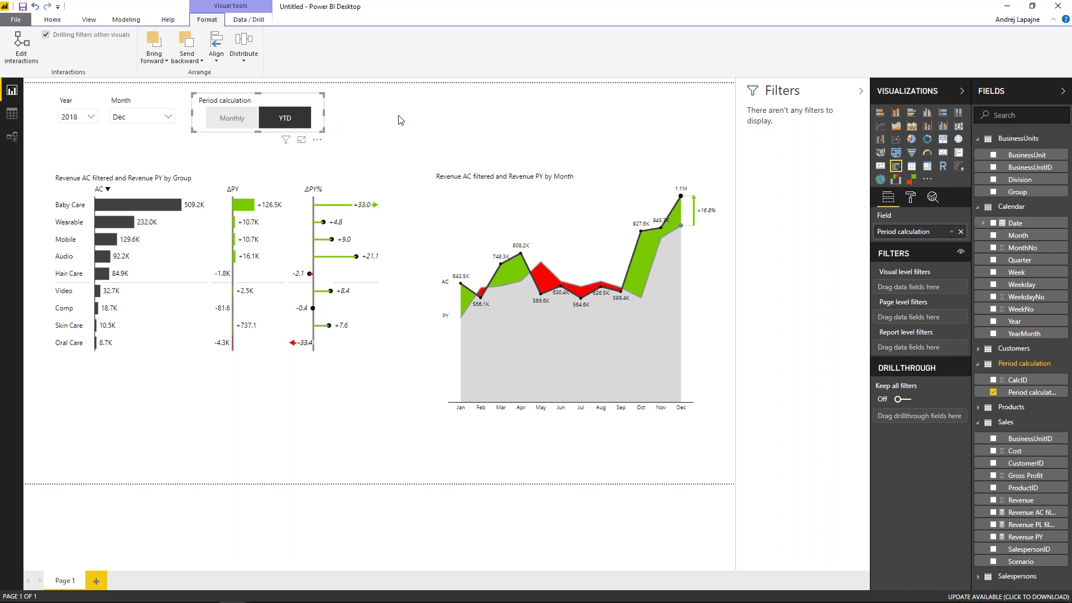
left_click(409, 125)
left_click(284, 109)
left_click(221, 115)
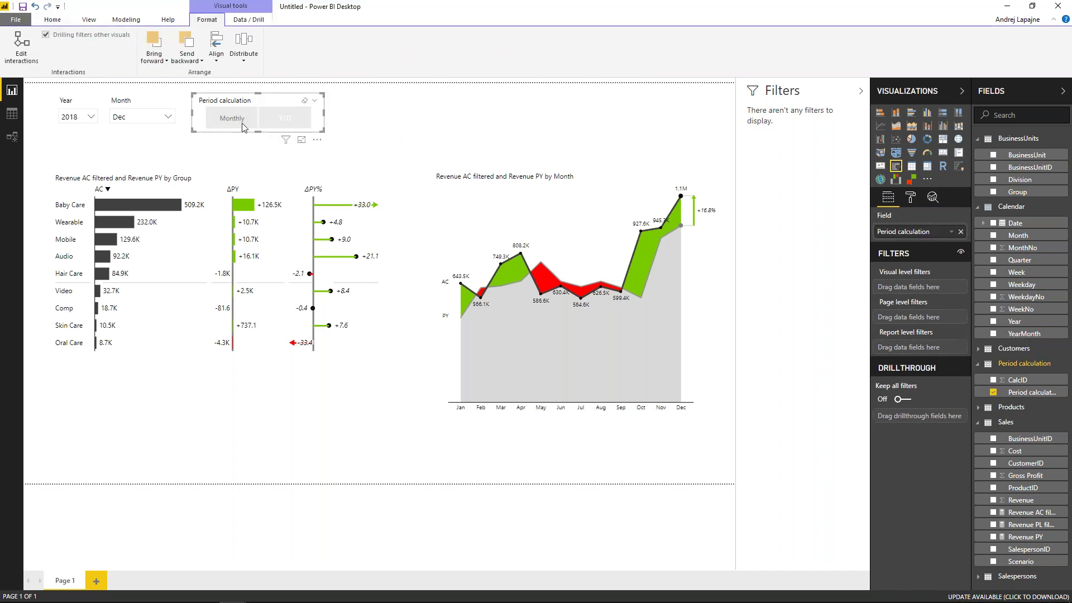
left_click(276, 116)
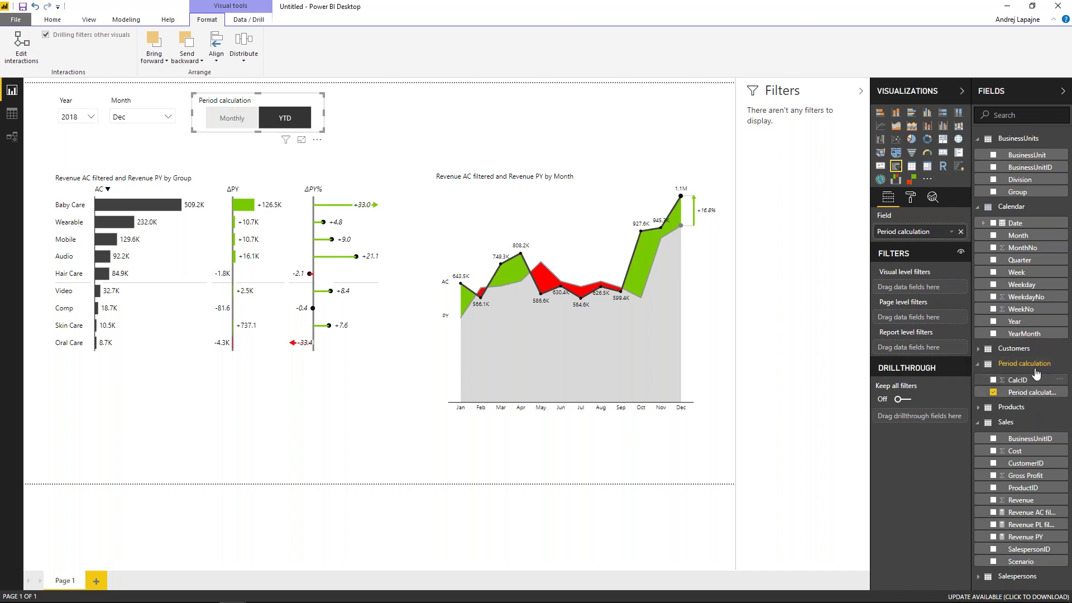
Create a new measure named Selected calc in the Period calculation table.
right_click(1012, 392)
left_click(1021, 208)
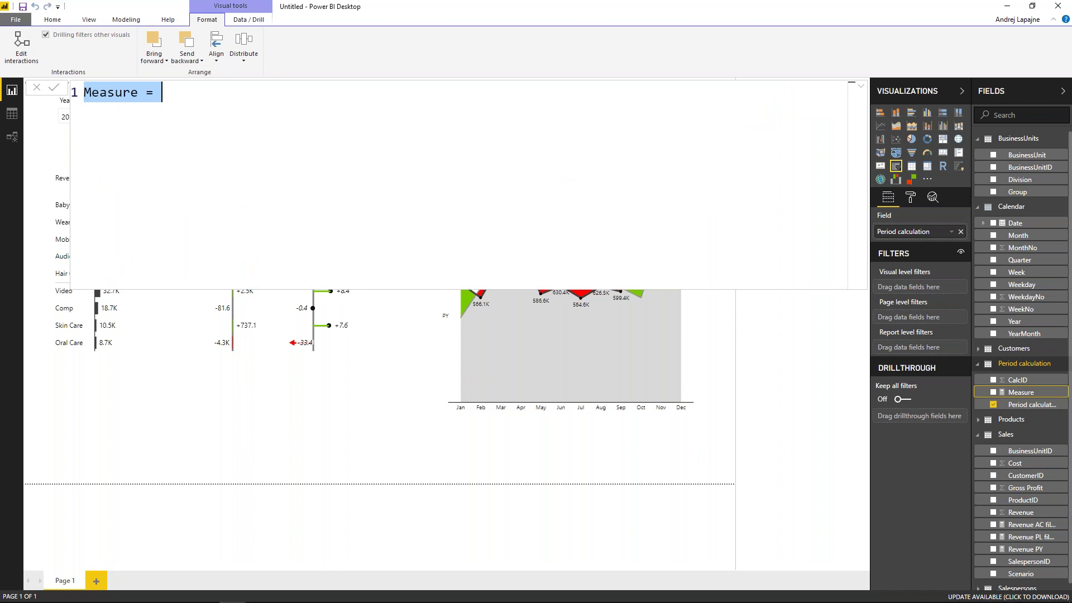
type("Selct")
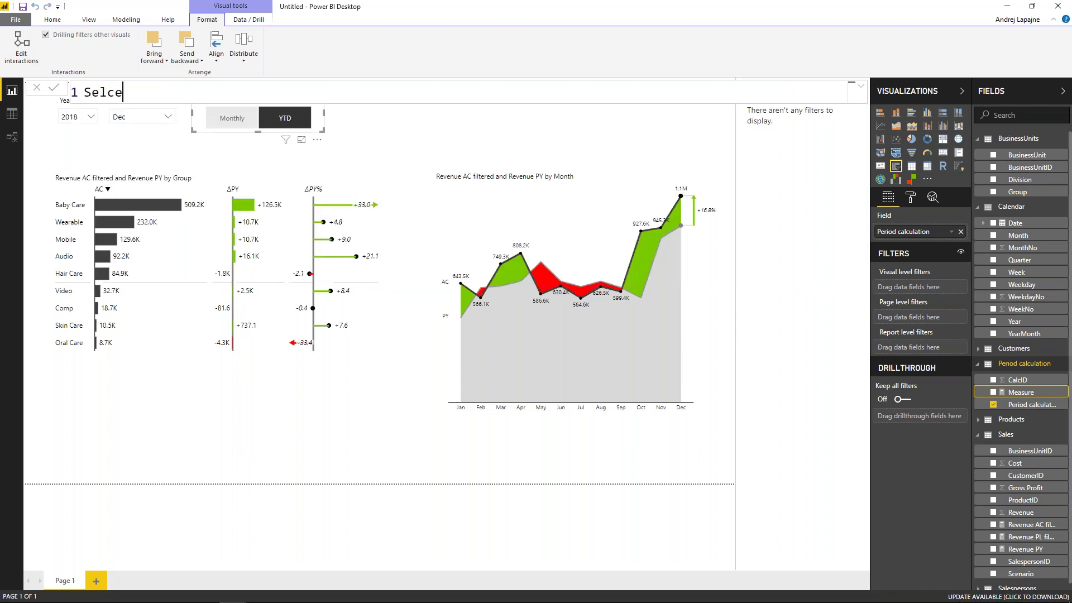
key("BackSpace")
type("elc")
key("BackSpace")
key("BackSpace")
type("cted calc =")
Define the Selected calc measure as MIN('Period calculation'[CalcID]) and commit the formula.
type("MIN")
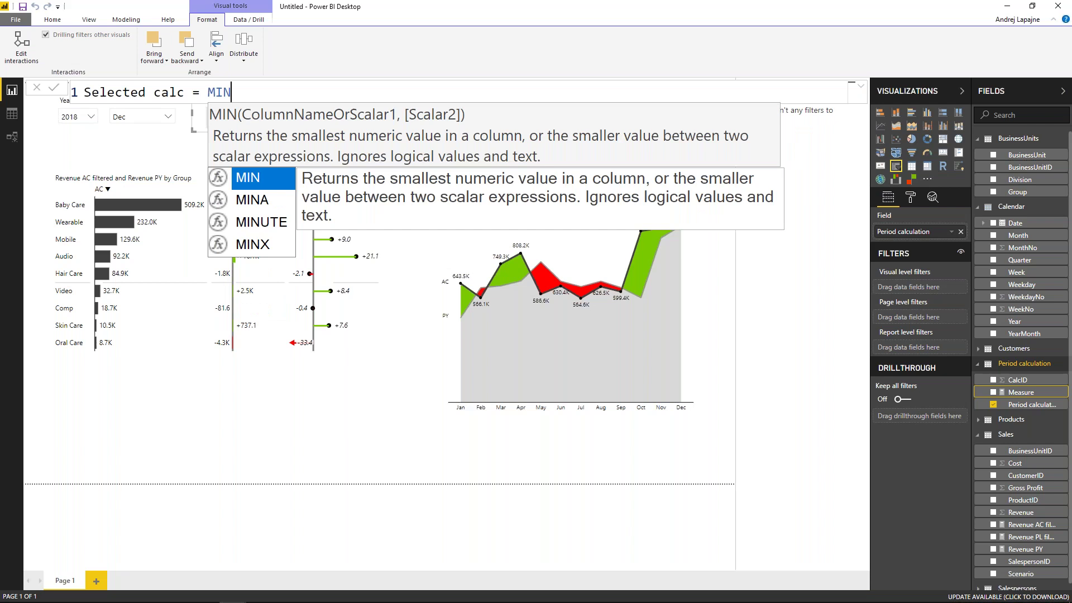
type("(")
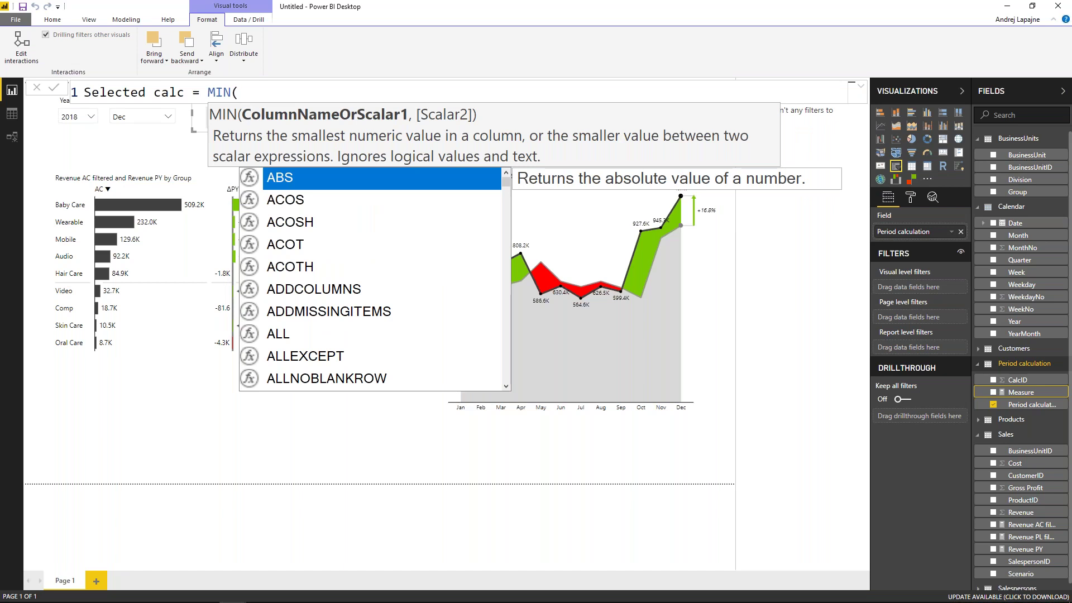
type("calc")
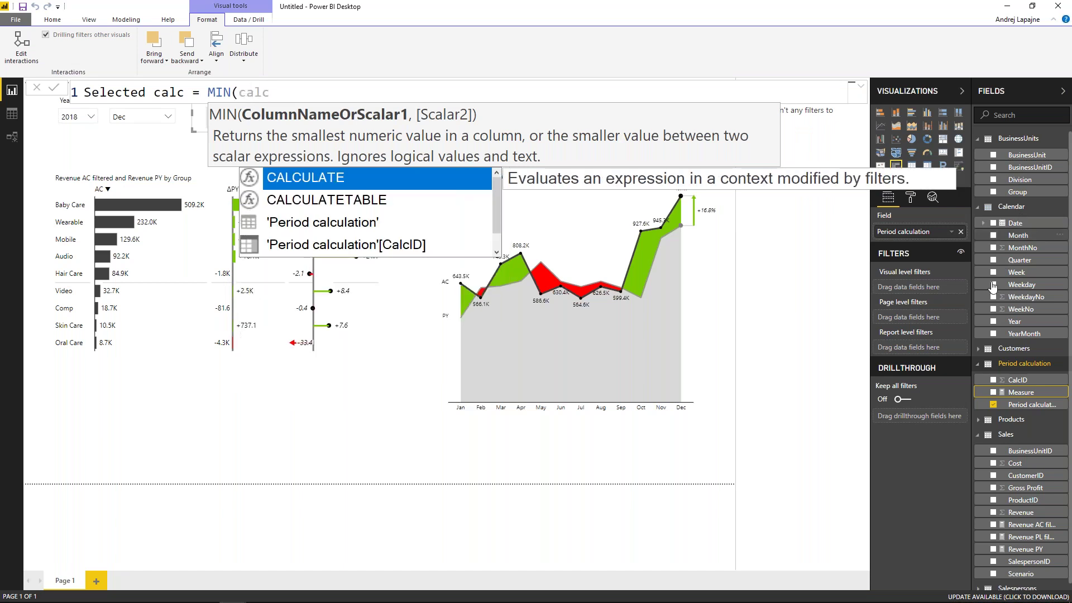
double_click(406, 249)
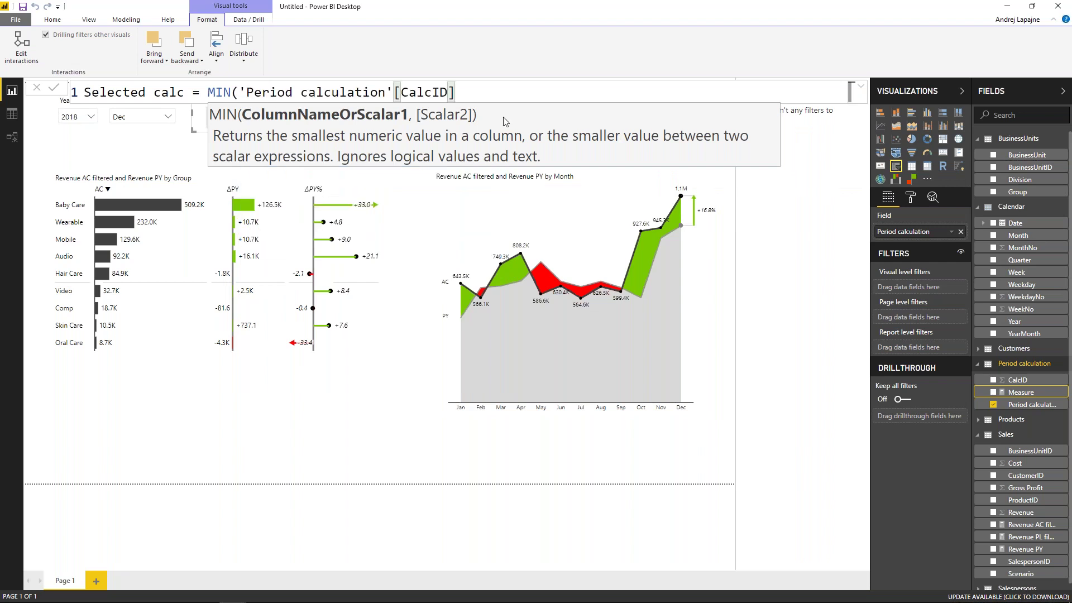
type(")")
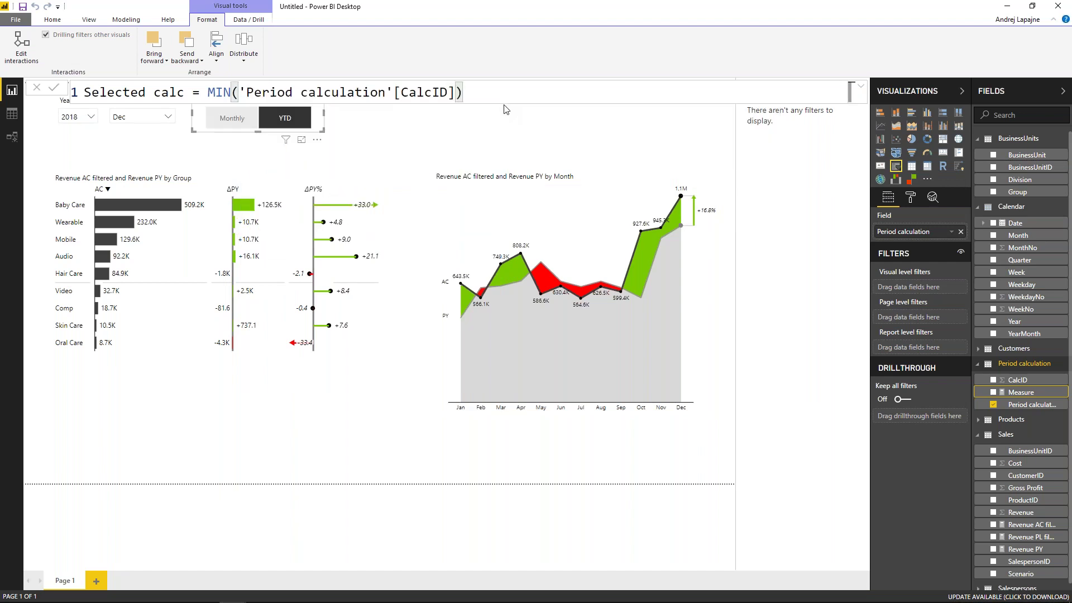
key("Return")
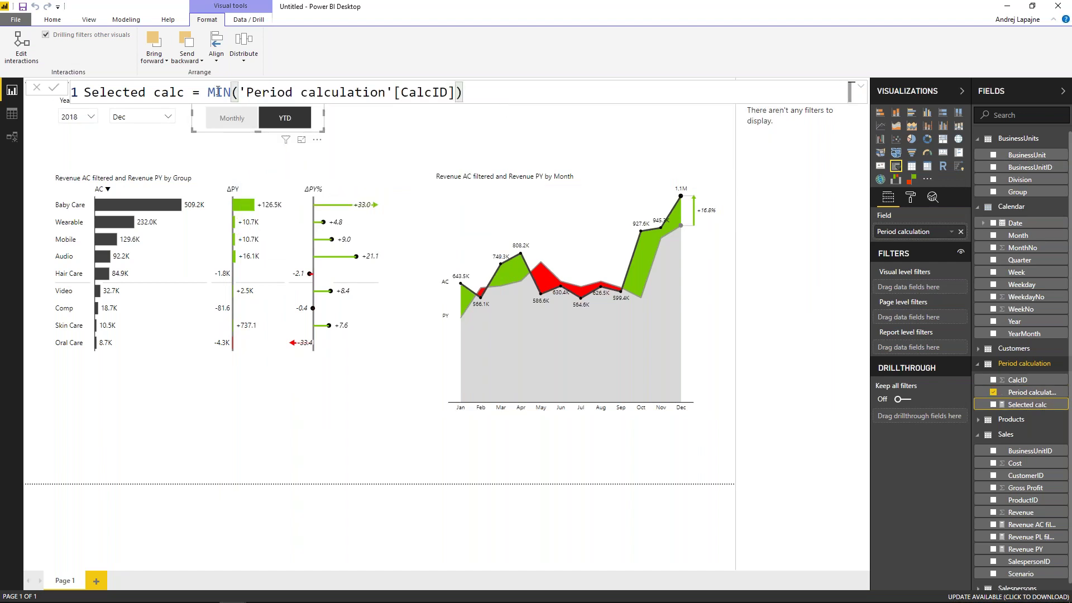
left_click(539, 116)
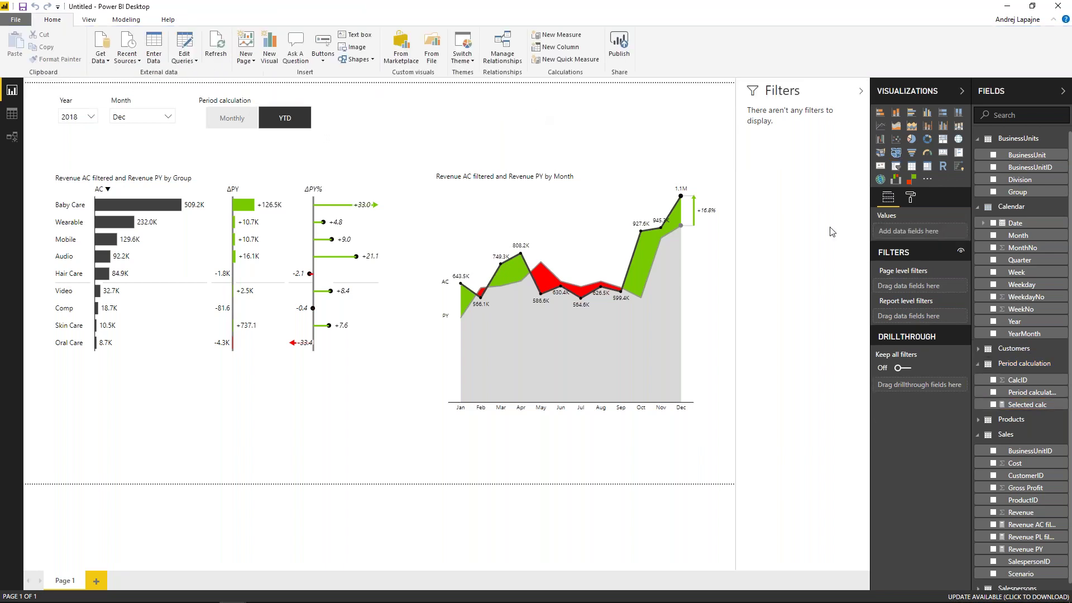
Show the Selected calc measure in a card visual beside the Period calculation slicer and make the card smaller.
left_click_drag(1024, 406, 409, 110)
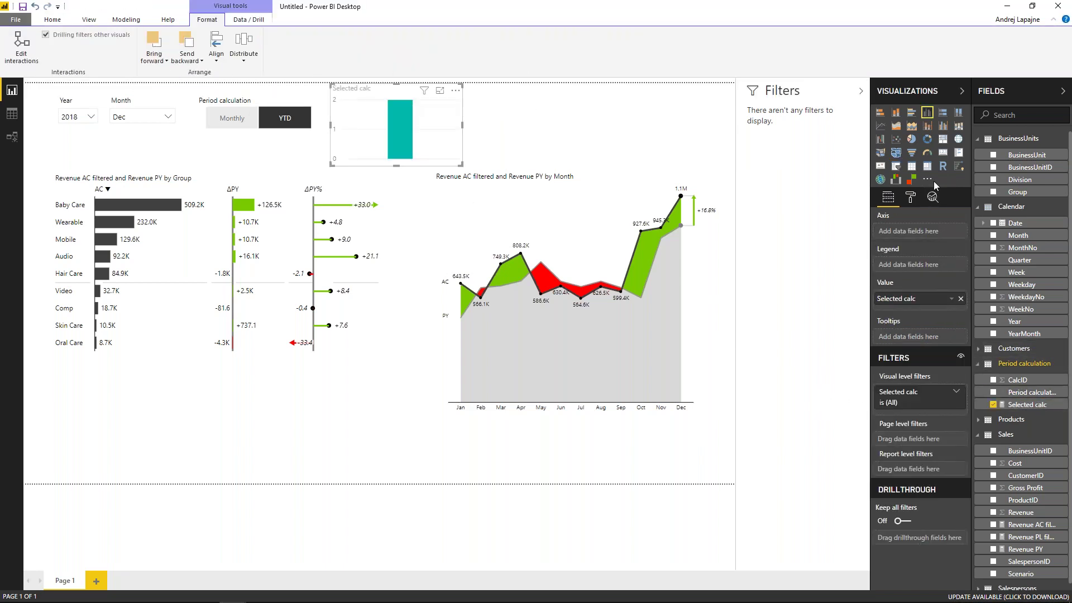
left_click(943, 152)
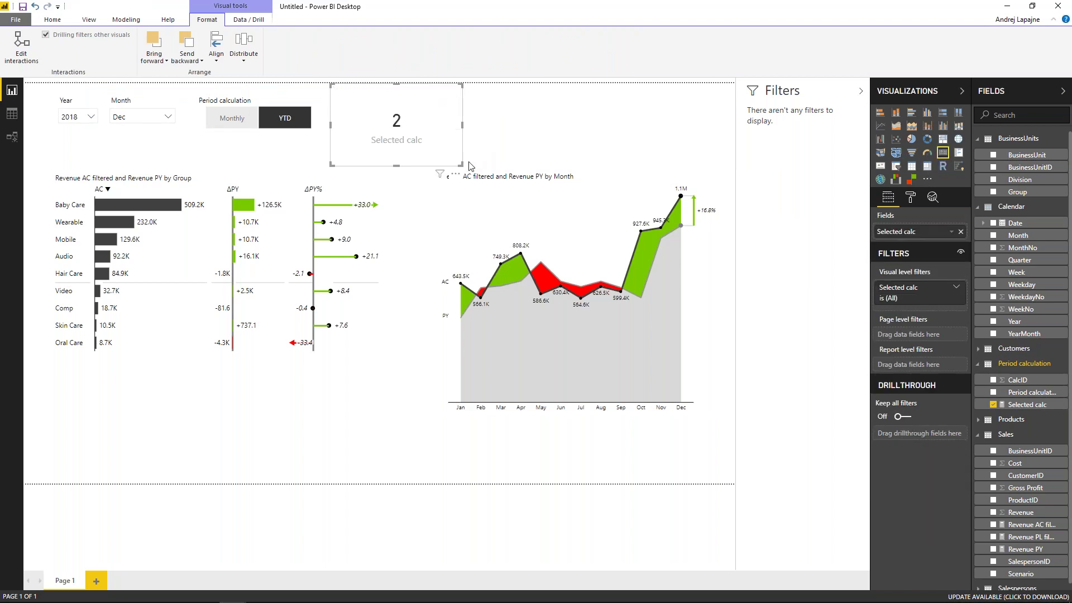
left_click_drag(462, 165, 426, 154)
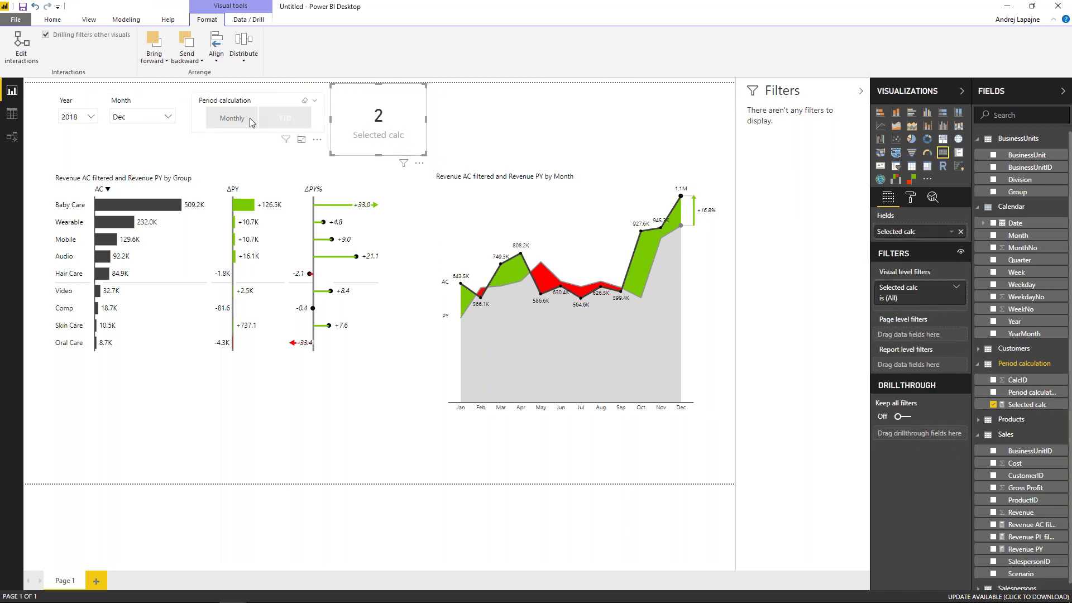
Switch the slicer between Monthly and YTD to check how the Selected calc card responds, ending on YTD.
left_click(230, 118)
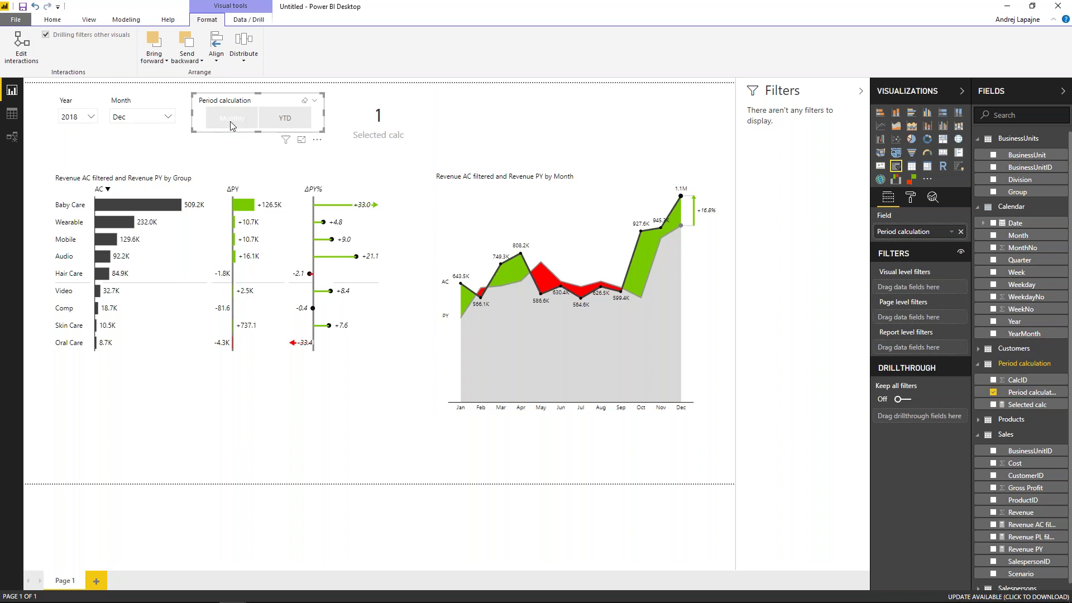
left_click(285, 120)
left_click(232, 118)
left_click(310, 117)
left_click(404, 99)
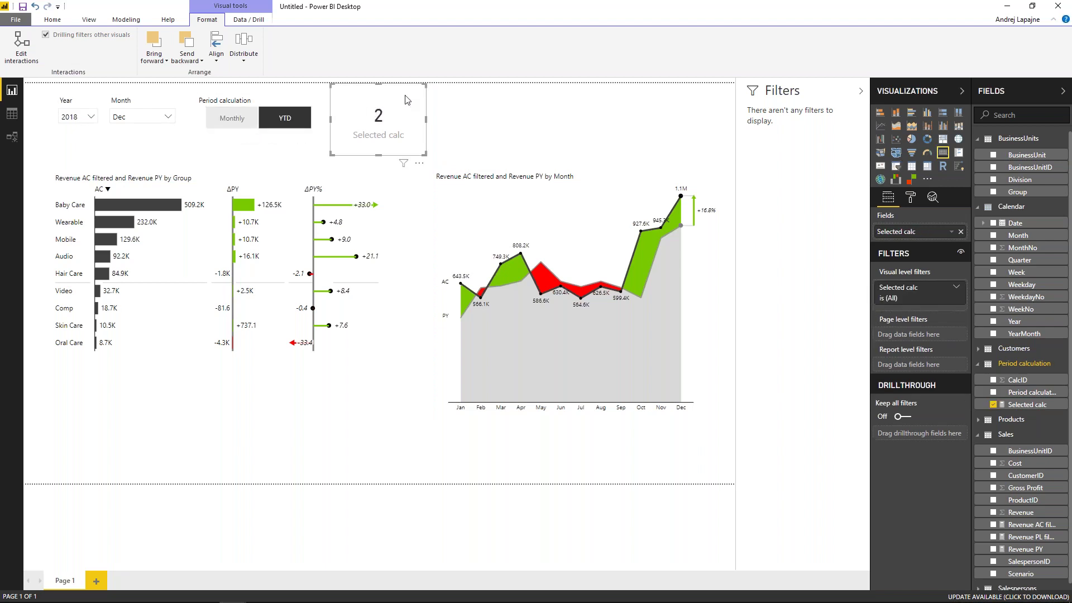
Move the Period calculation slicer below the revenue by group chart and duplicate Page 1.
left_click(296, 130)
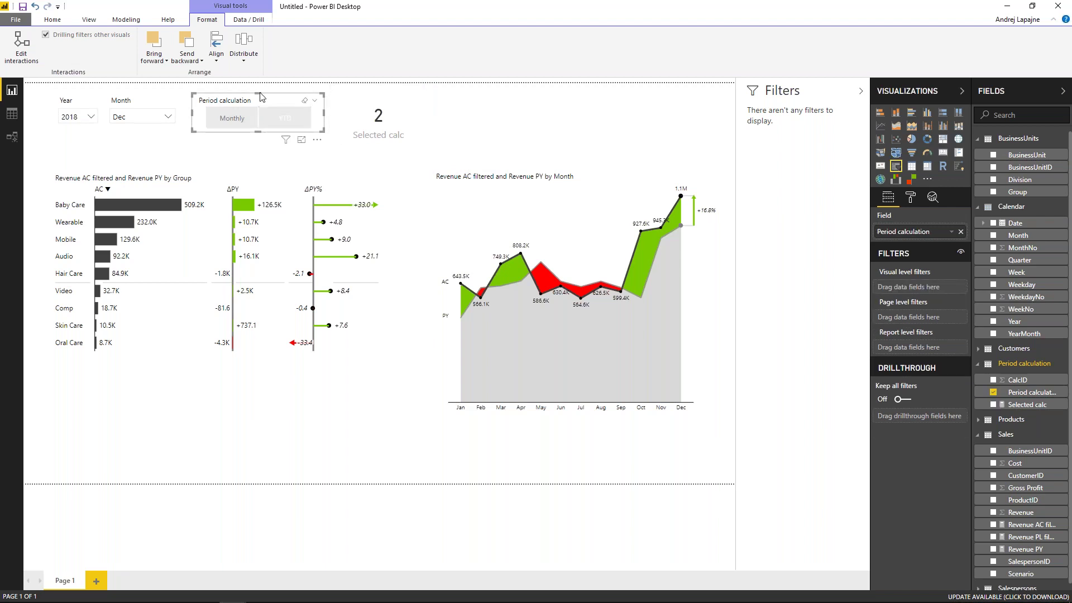
left_click_drag(242, 105, 307, 443)
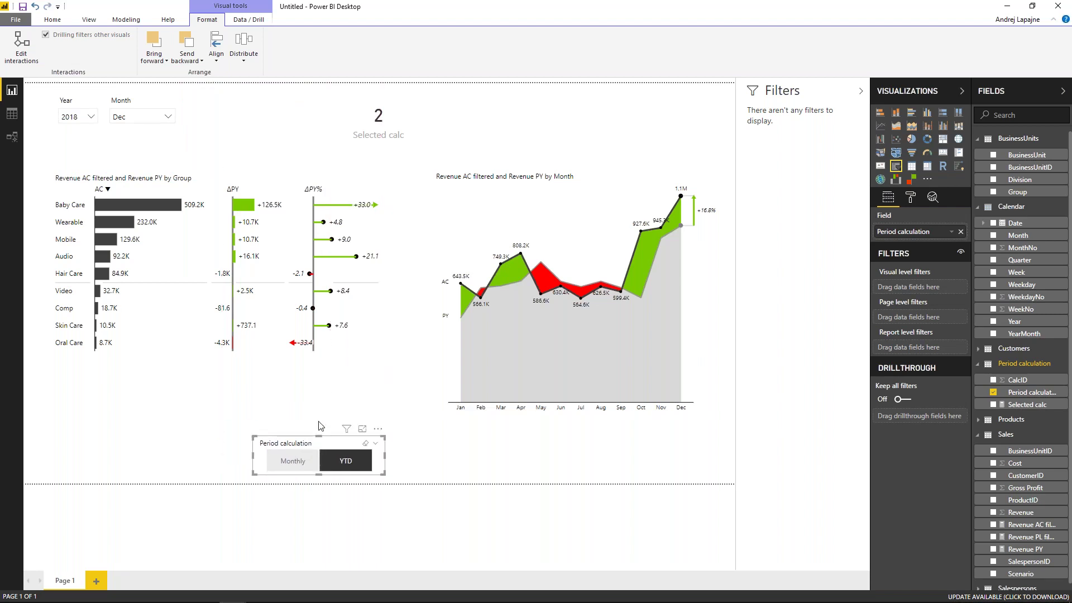
right_click(85, 569)
left_click(115, 554)
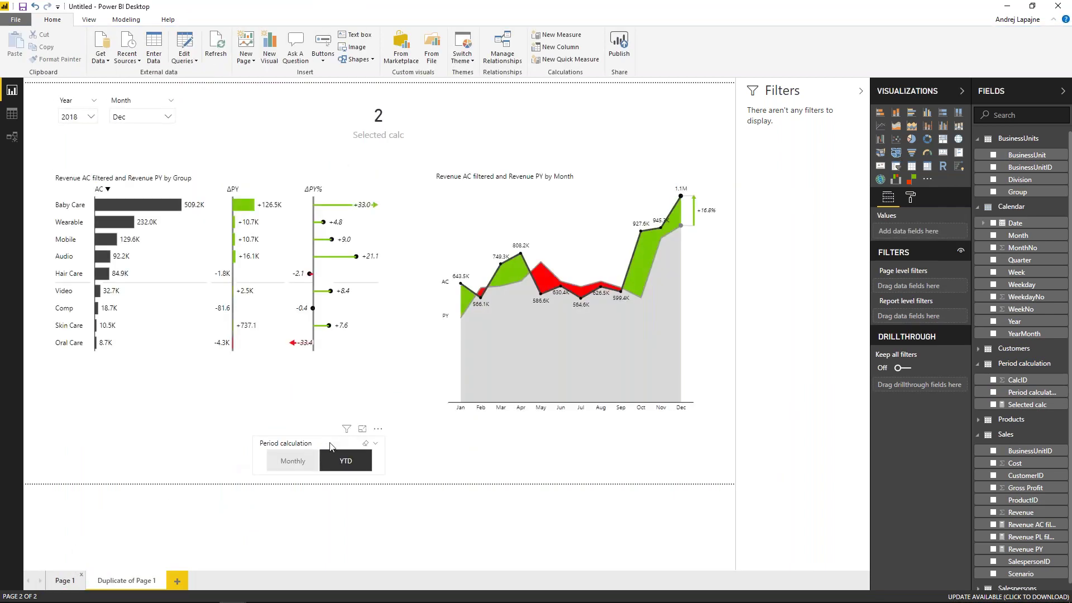
Delete the Period calculation slicer and the Selected calc card from the duplicated page.
left_click(331, 444)
key("Delete")
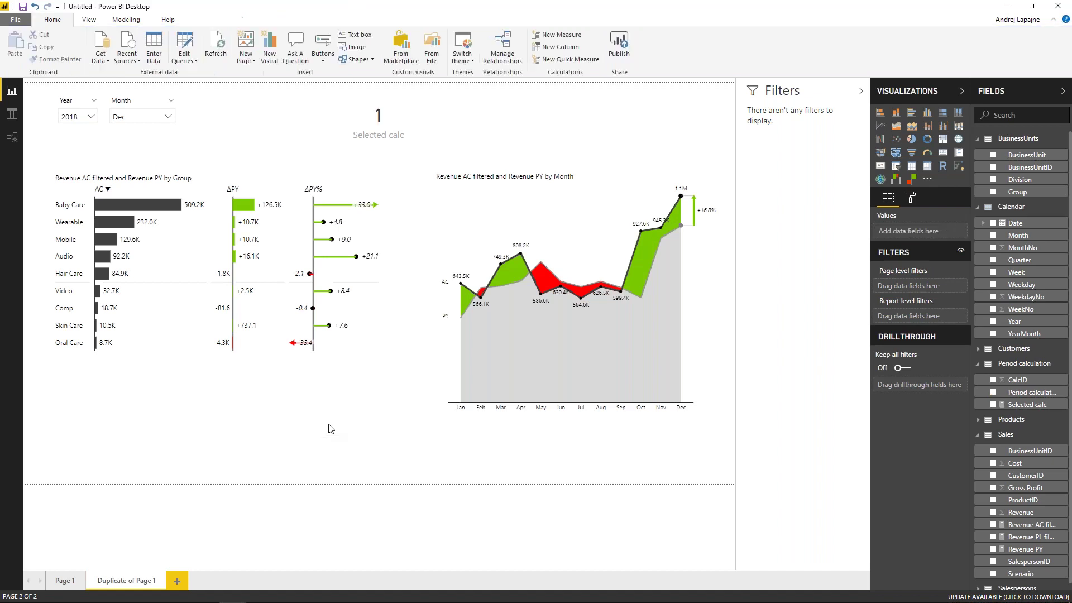
left_click(374, 120)
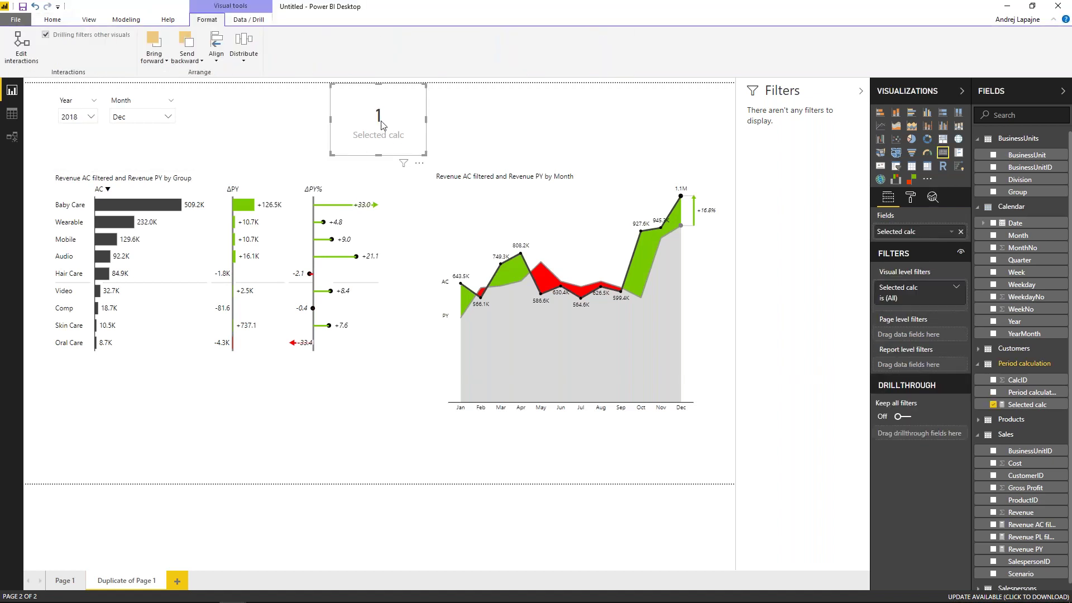
key("Delete")
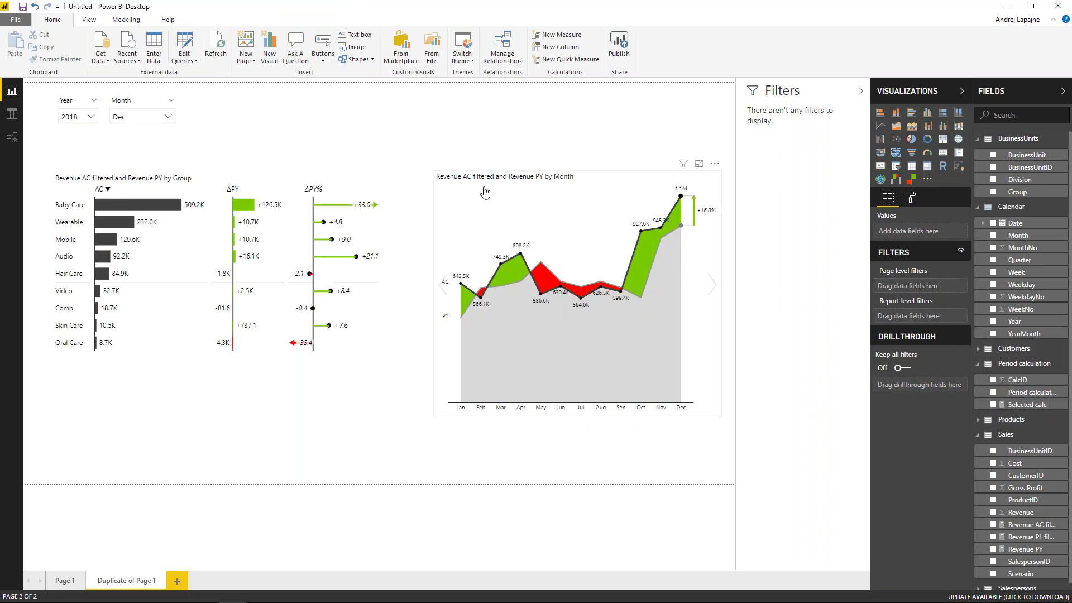
Return to Page 1 and move the Period calculation slicer back between the Month slicer and the Selected calc card.
mouse_move(481, 190)
left_click(65, 579)
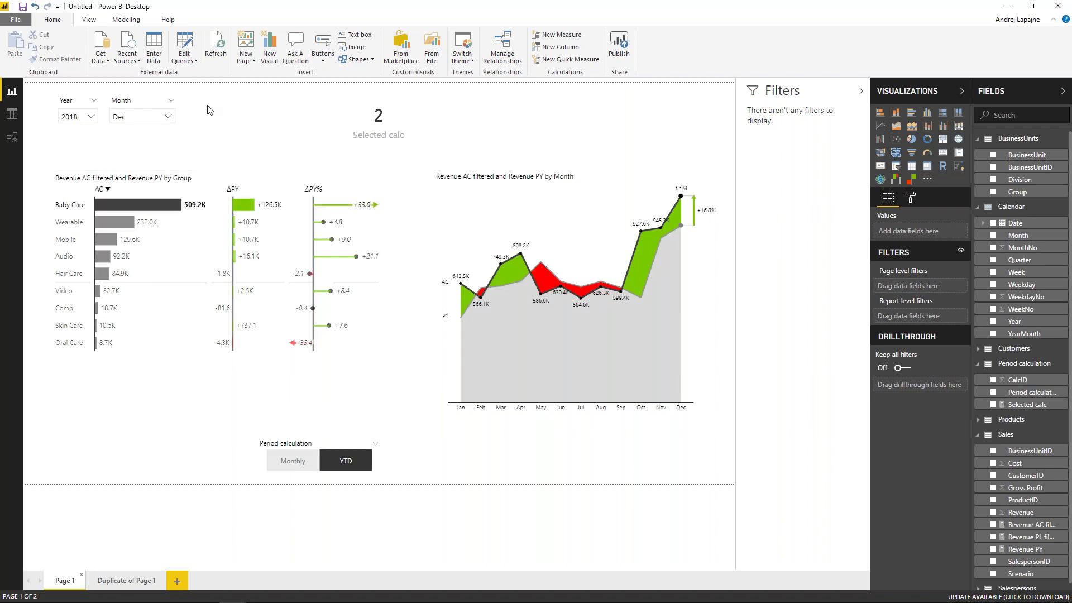
left_click_drag(377, 434, 315, 92)
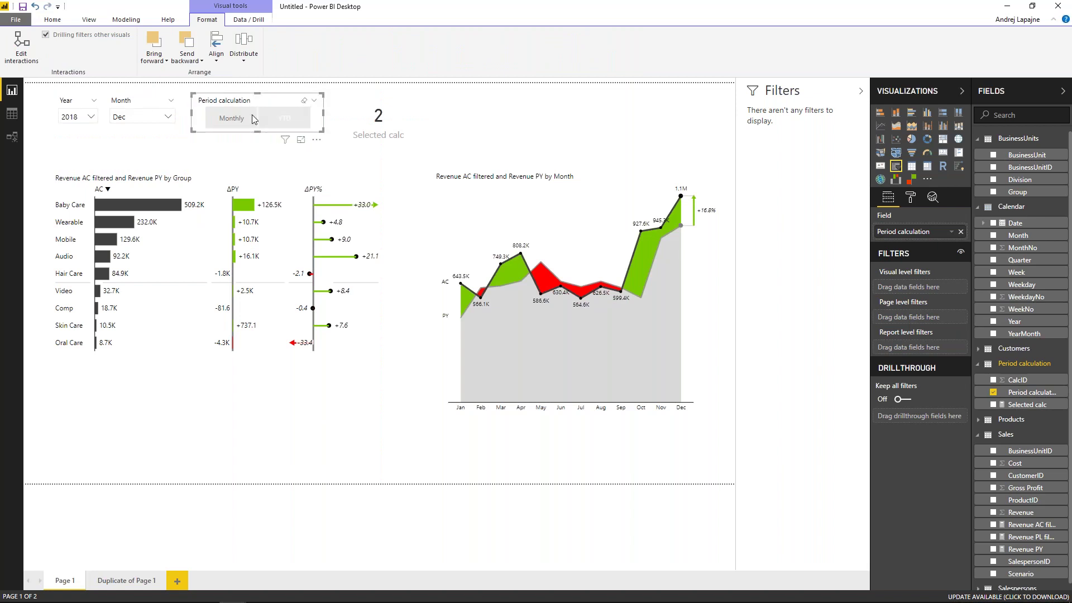
Examine the formula of the Revenue AC filtered measure in the Sales table.
left_click(376, 98)
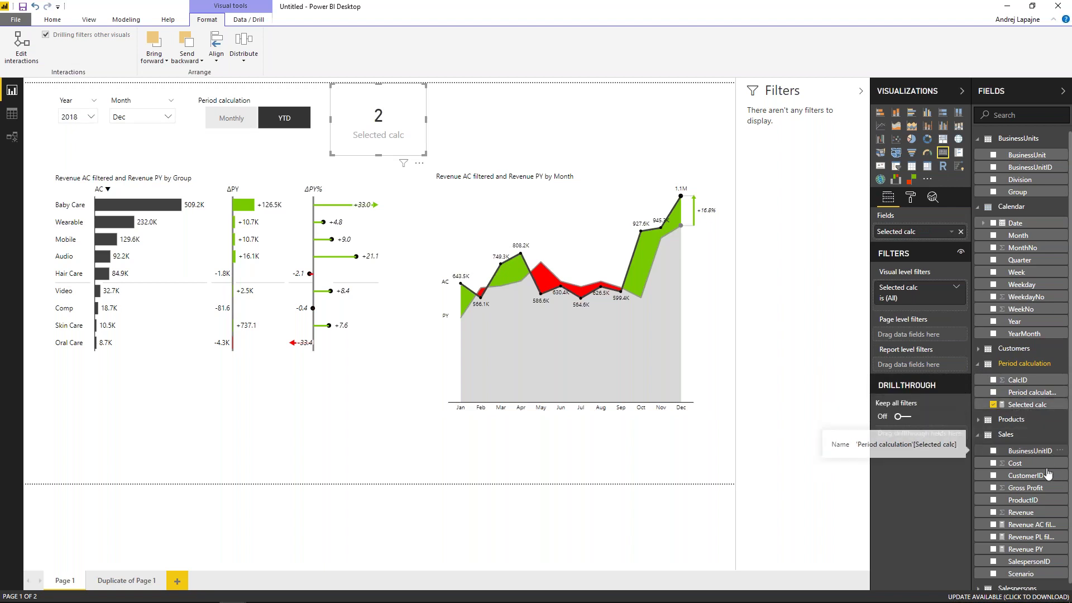
left_click(1026, 528)
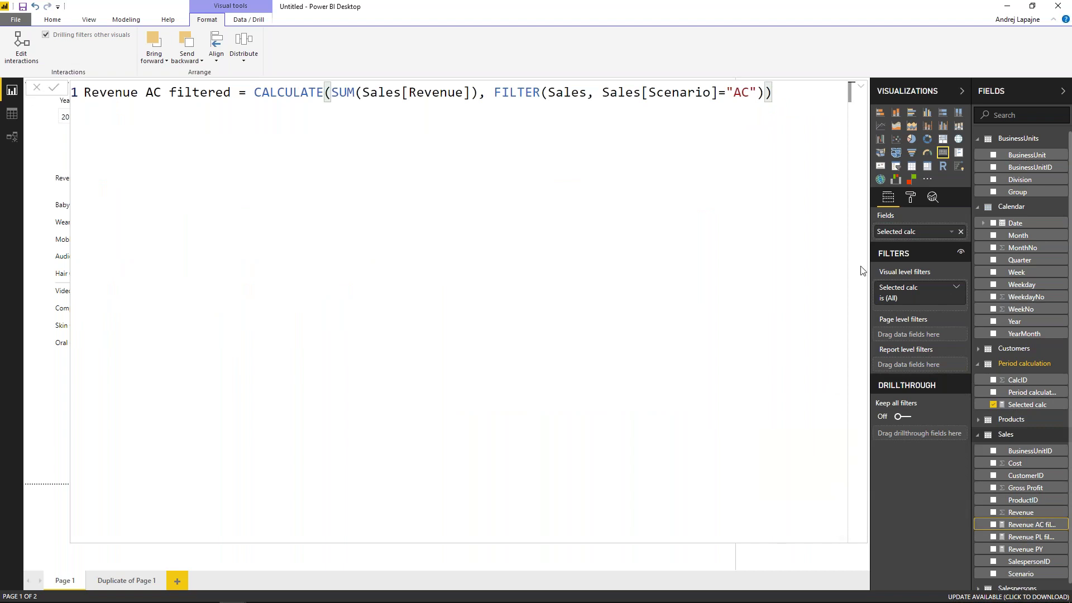
left_click(862, 91)
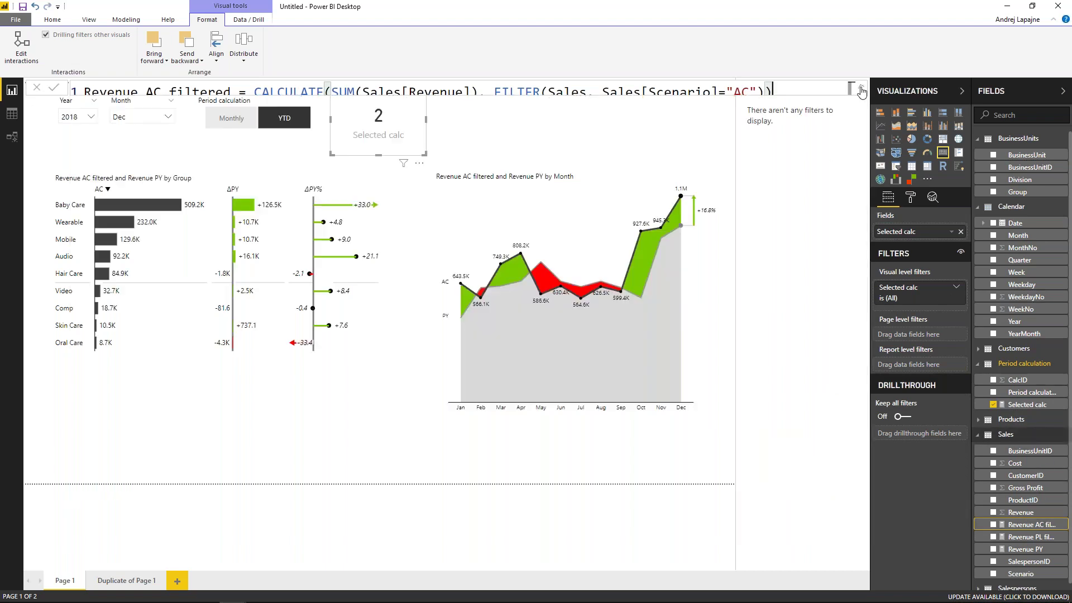
left_click(736, 261)
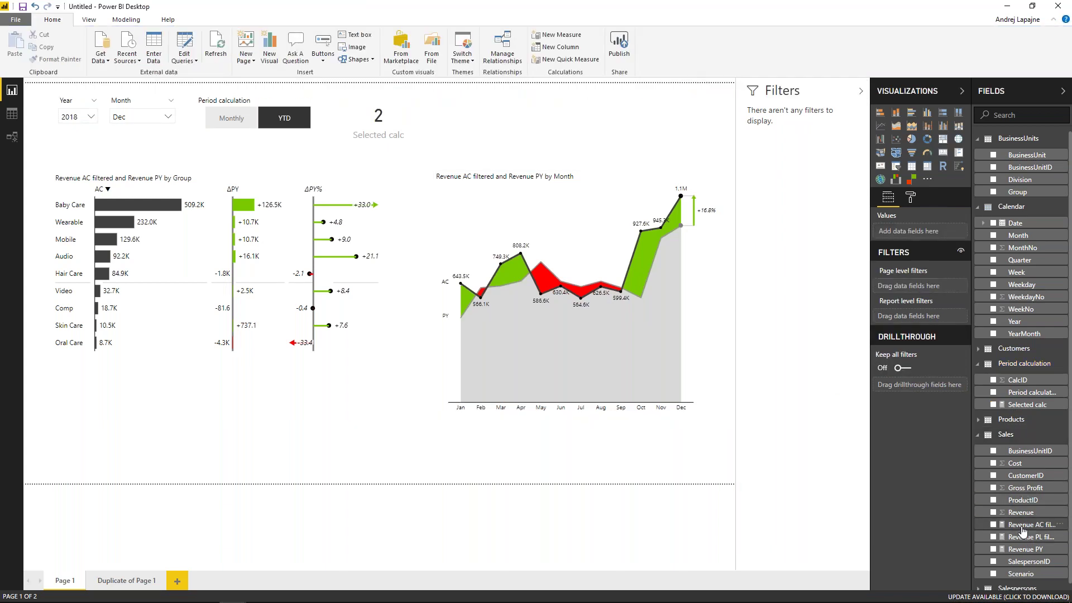
Add a new measure named Revenue AC to the Sales table and expand its formula editor.
right_click(1023, 529)
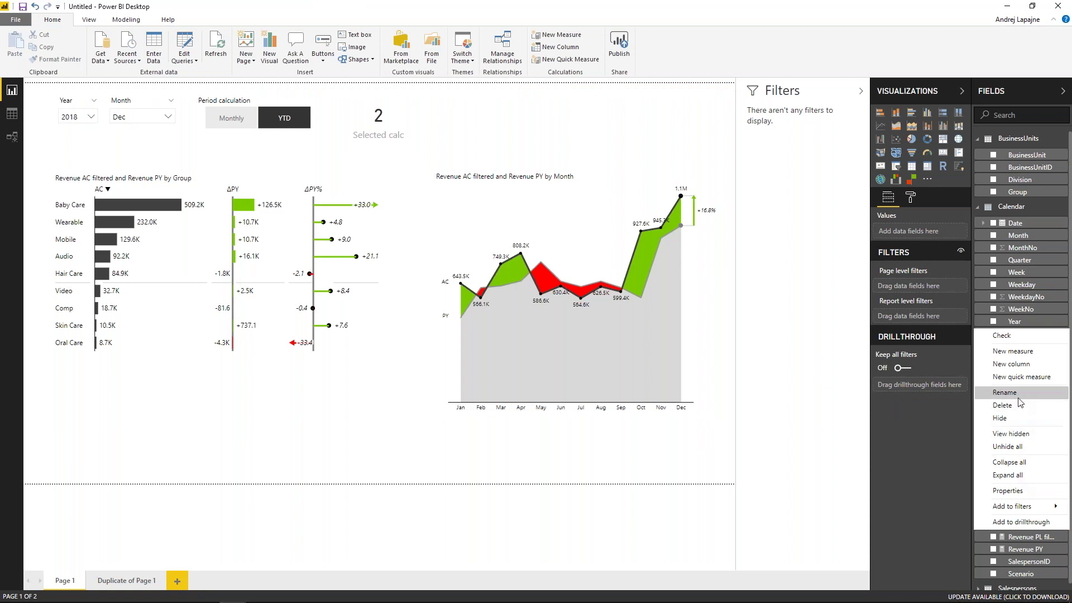
left_click(1008, 357)
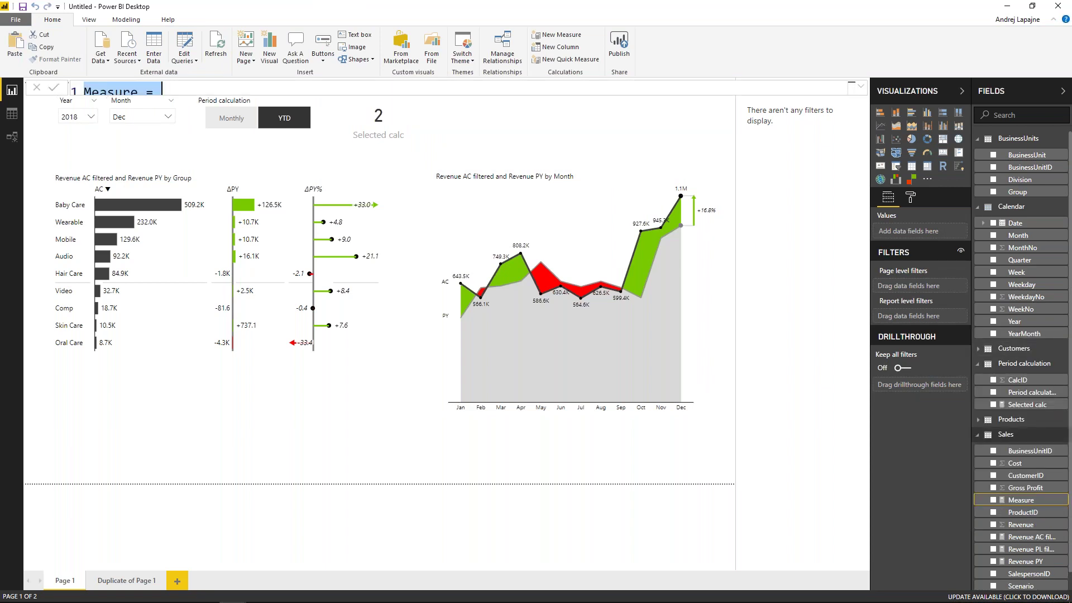
type("R")
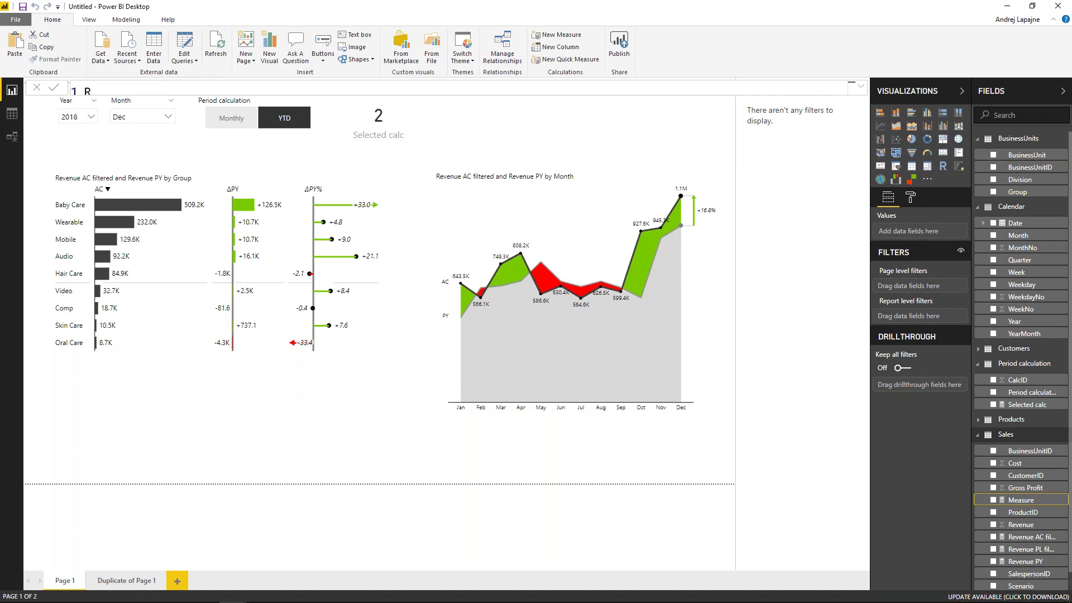
type("evenue AC =")
left_click(861, 87)
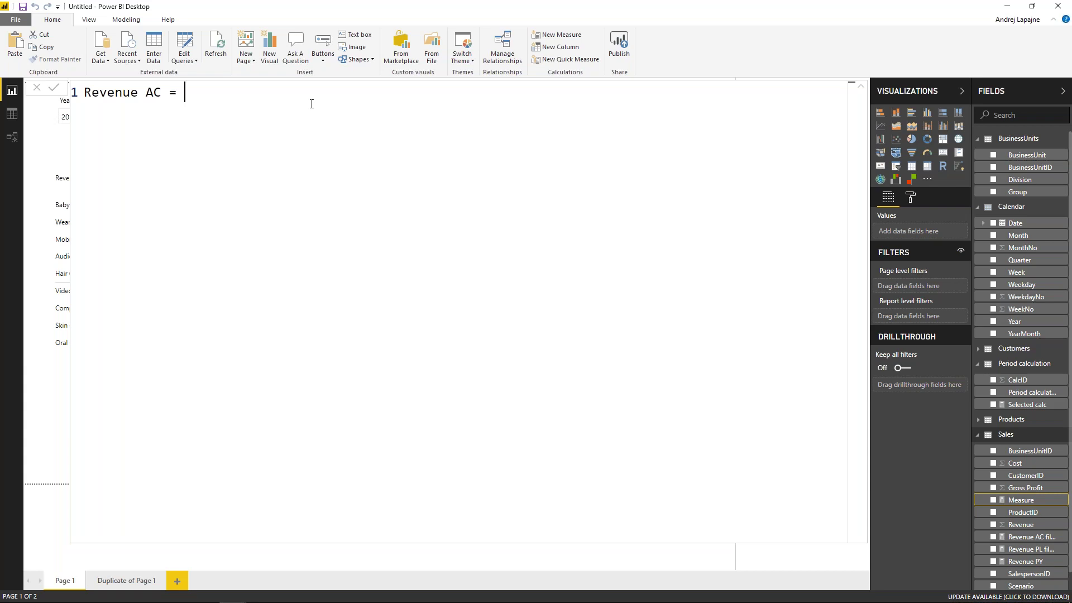
Start the Revenue AC formula with a SWITCH function that evaluates [Selected calc], followed by a new line.
type("SW")
key("Tab")
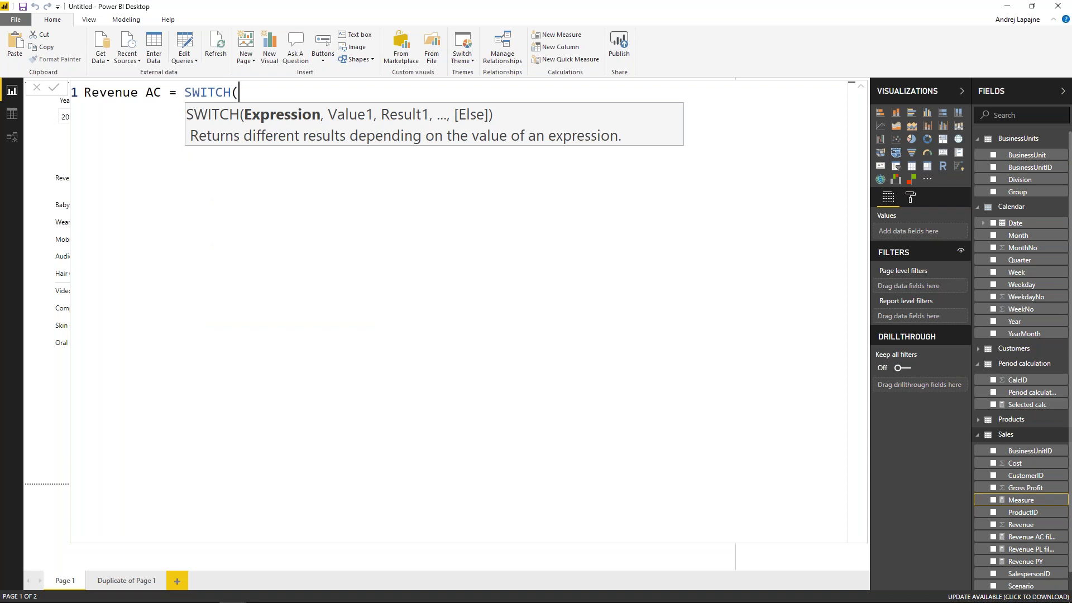
type("sele")
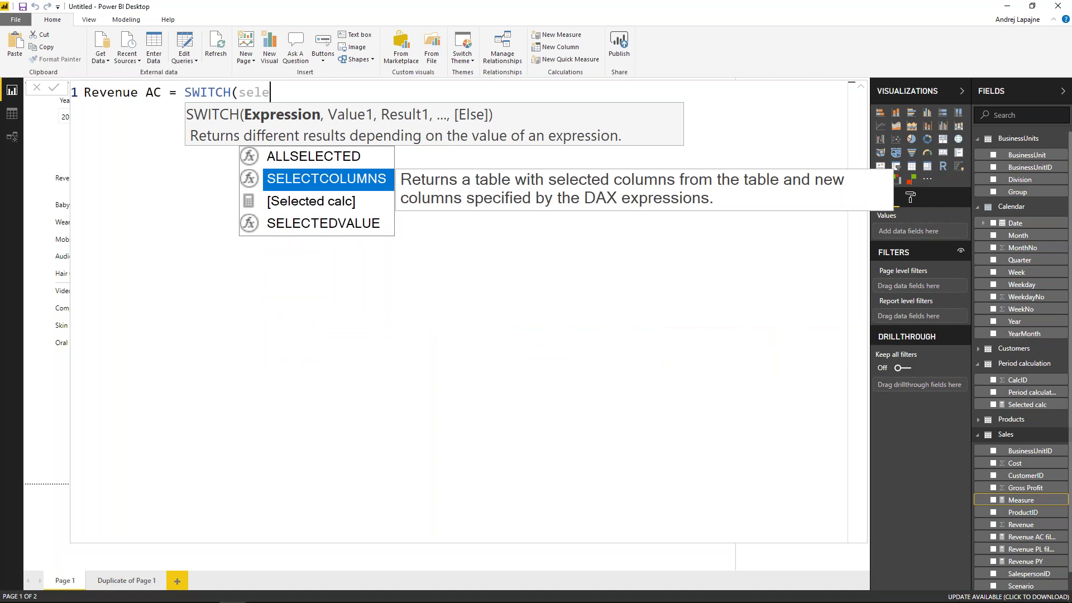
key("Down")
key("Tab")
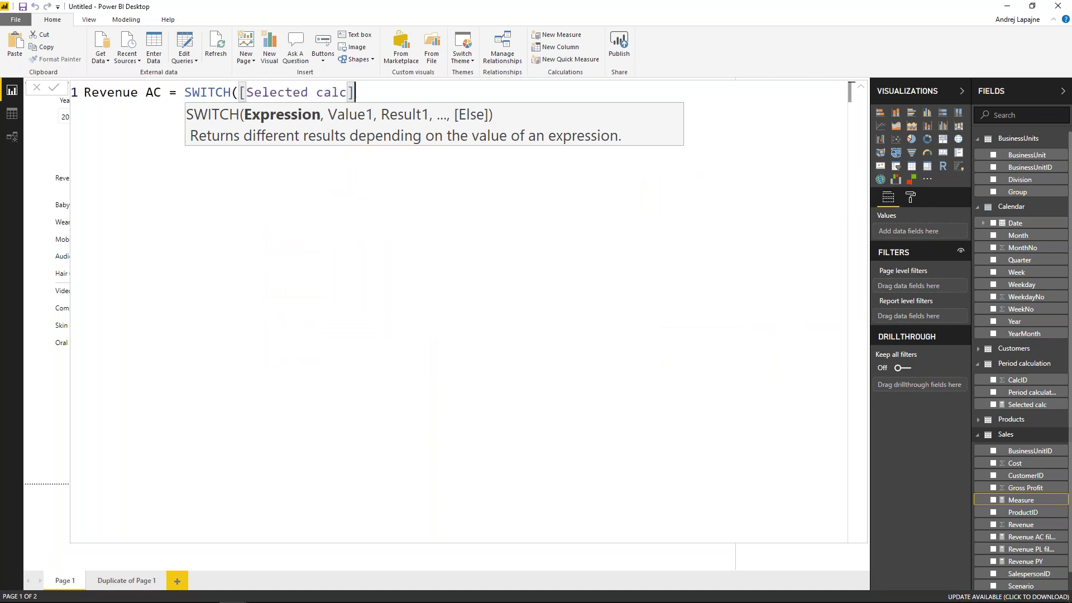
type(",")
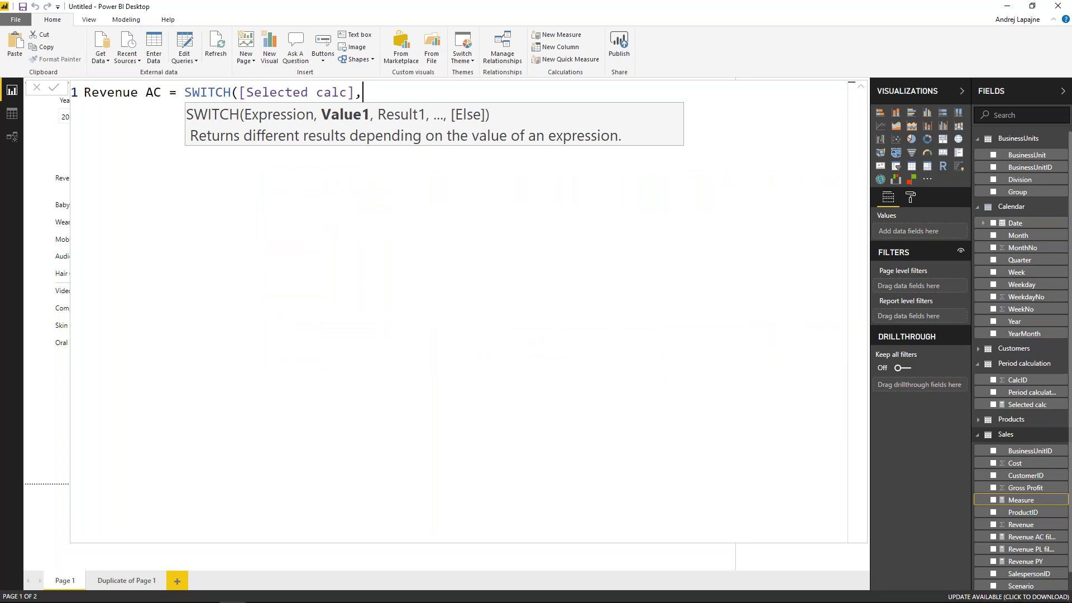
key("shift+Return")
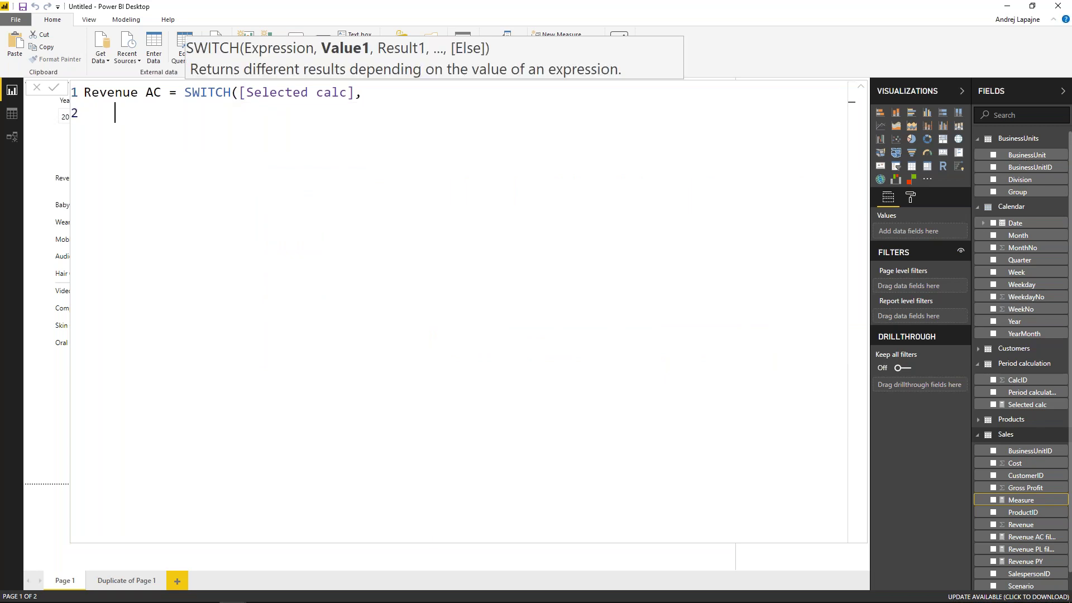
Make the SWITCH return [Revenue AC filtered] for value 1.
type("1, ")
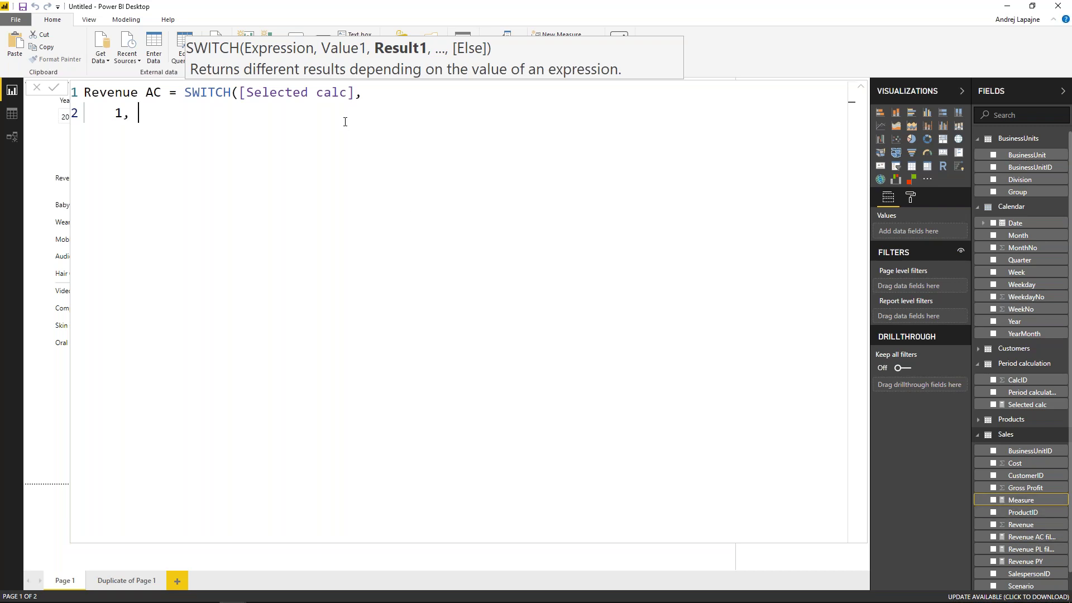
type("revenu")
key("Down")
key("Up")
key("Tab")
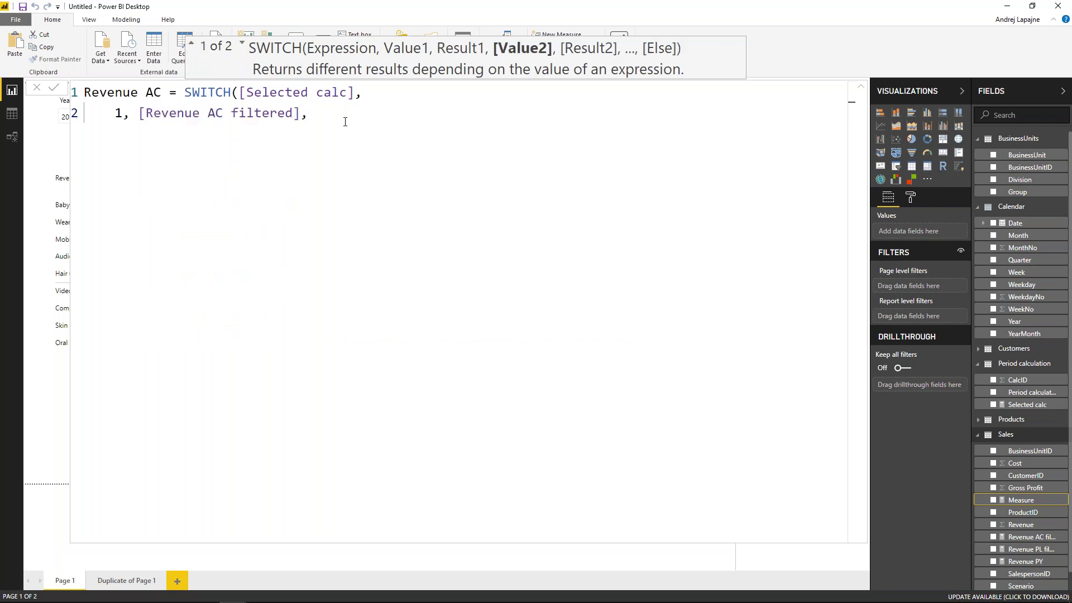
key("Return")
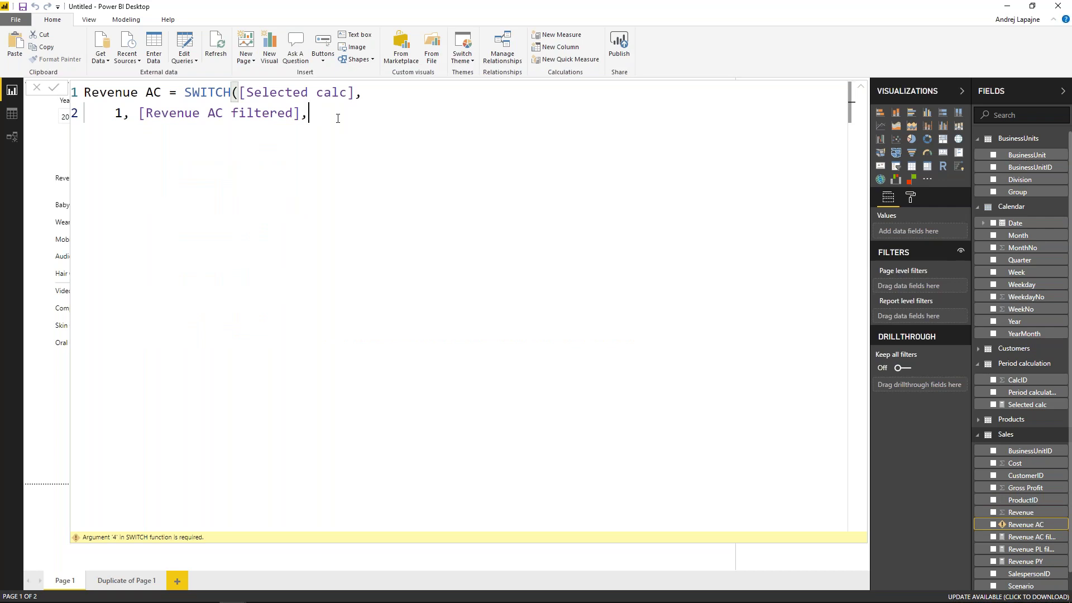
On a new line, begin the result for value 2 with CALCULATE over [Revenue AC filtered].
key("shift+Return")
type("2, ")
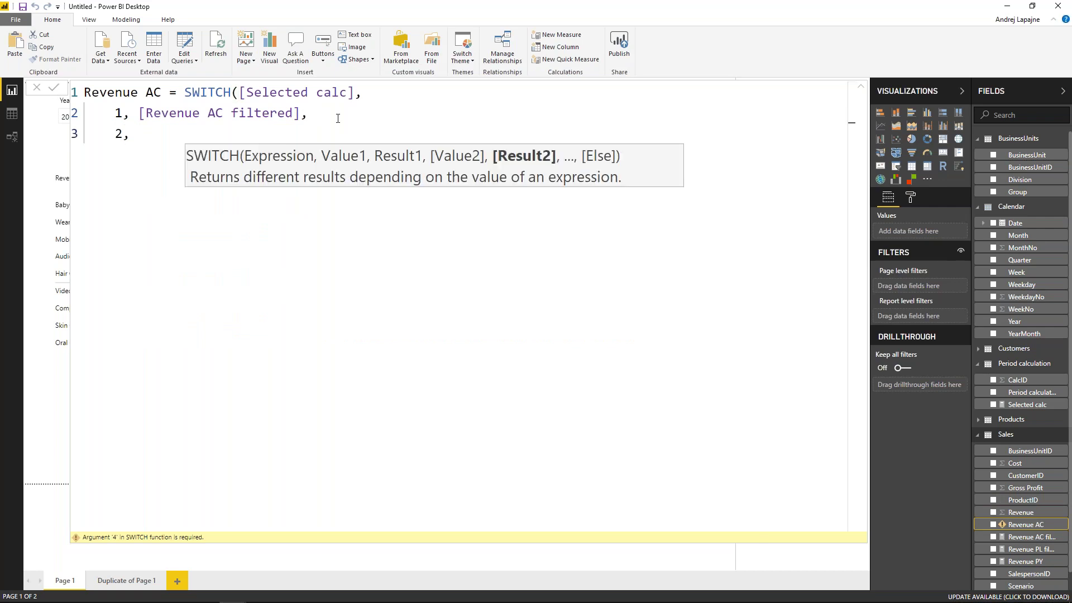
type("CA")
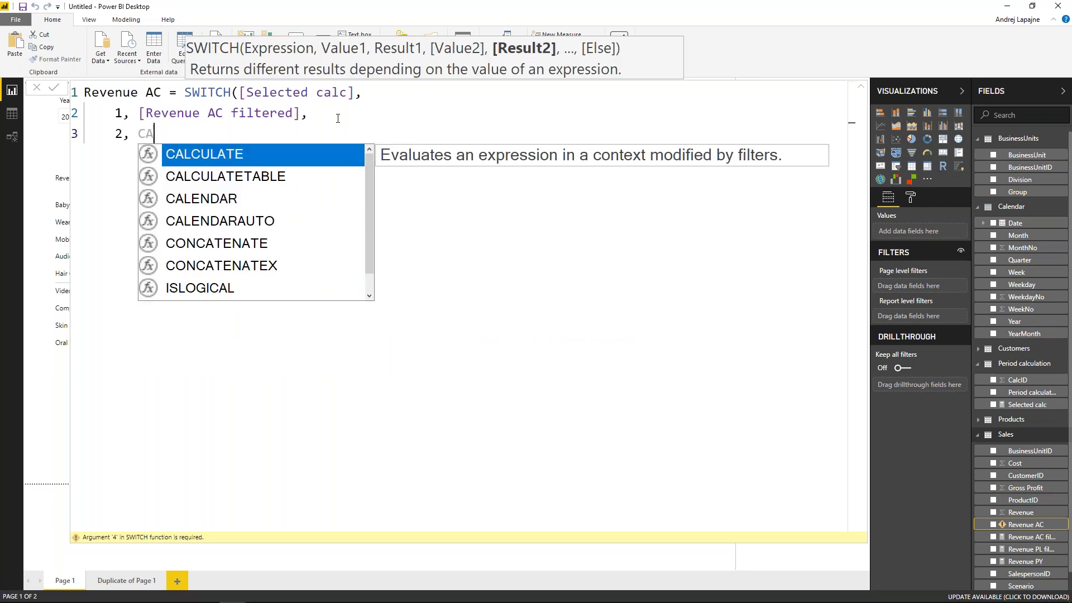
key("Tab")
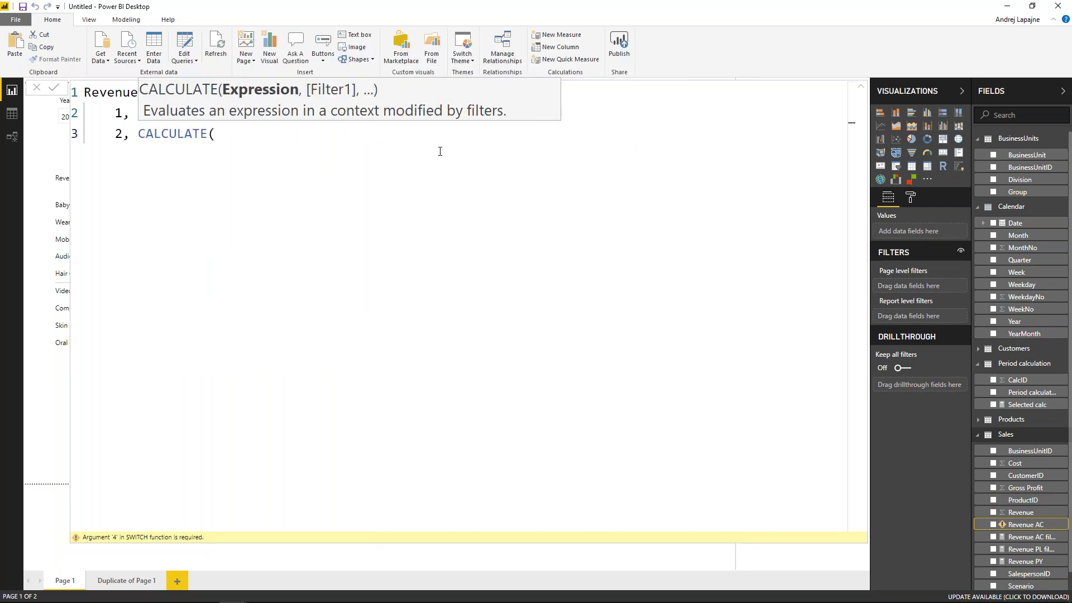
type("reven")
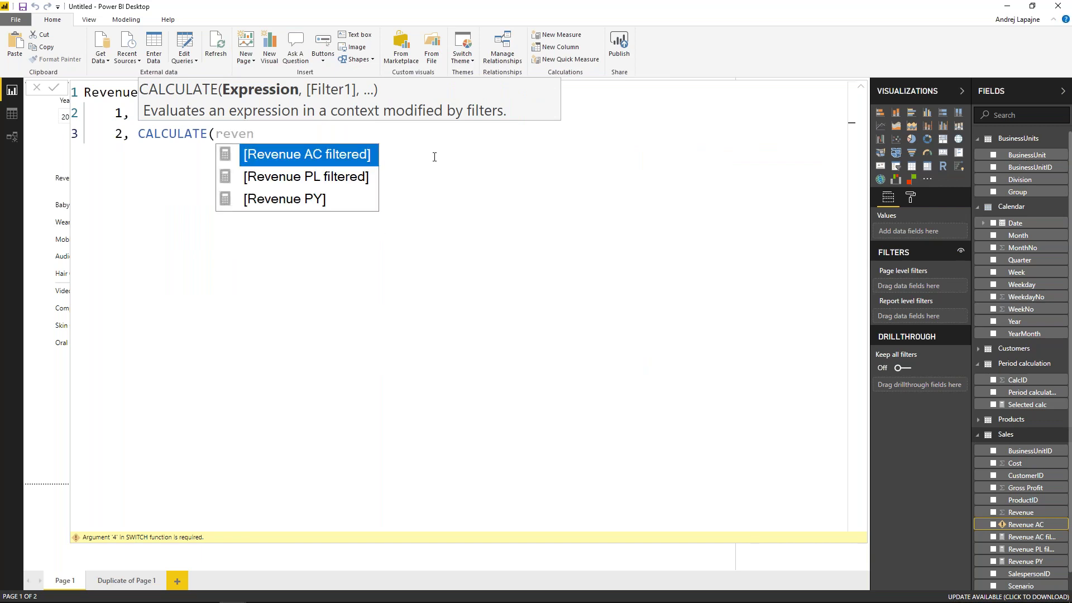
left_click(327, 155)
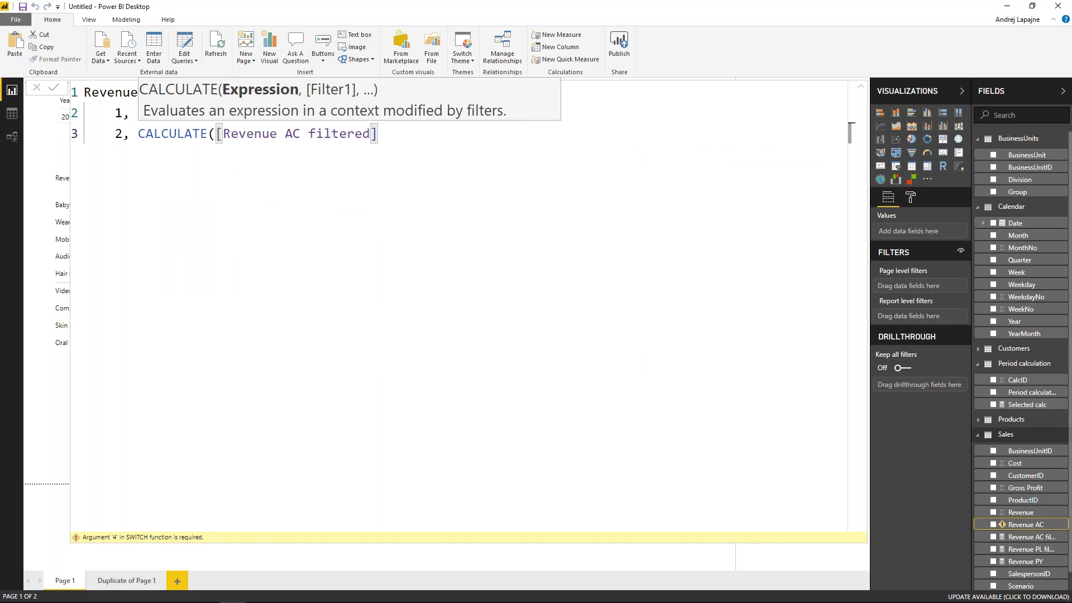
type(", ")
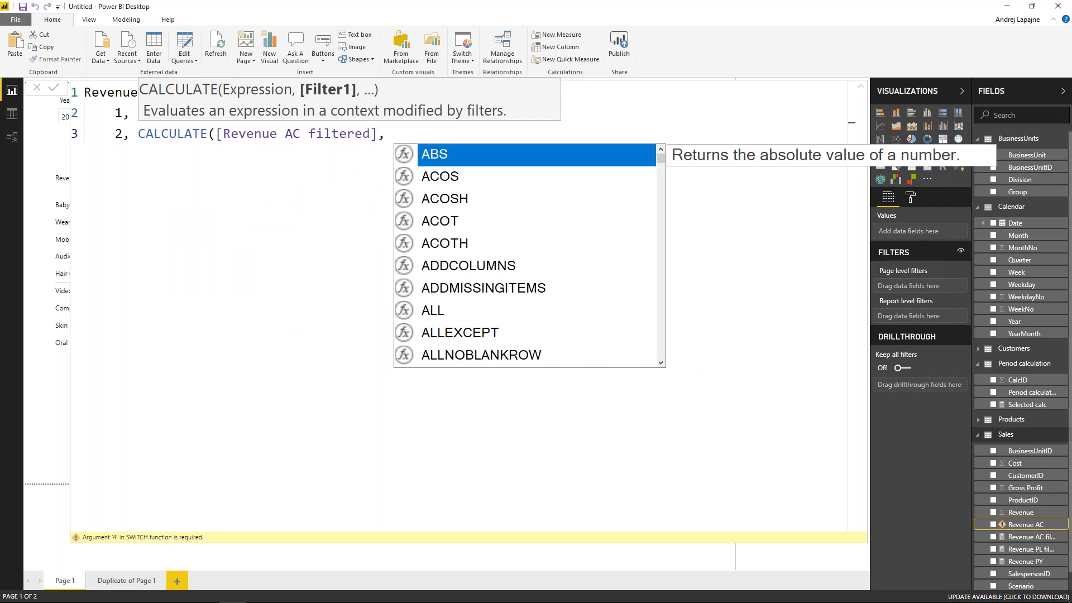
Add DATESYTD('Calendar'[Date]) as the filter argument of the CALCULATE function.
type("DATES")
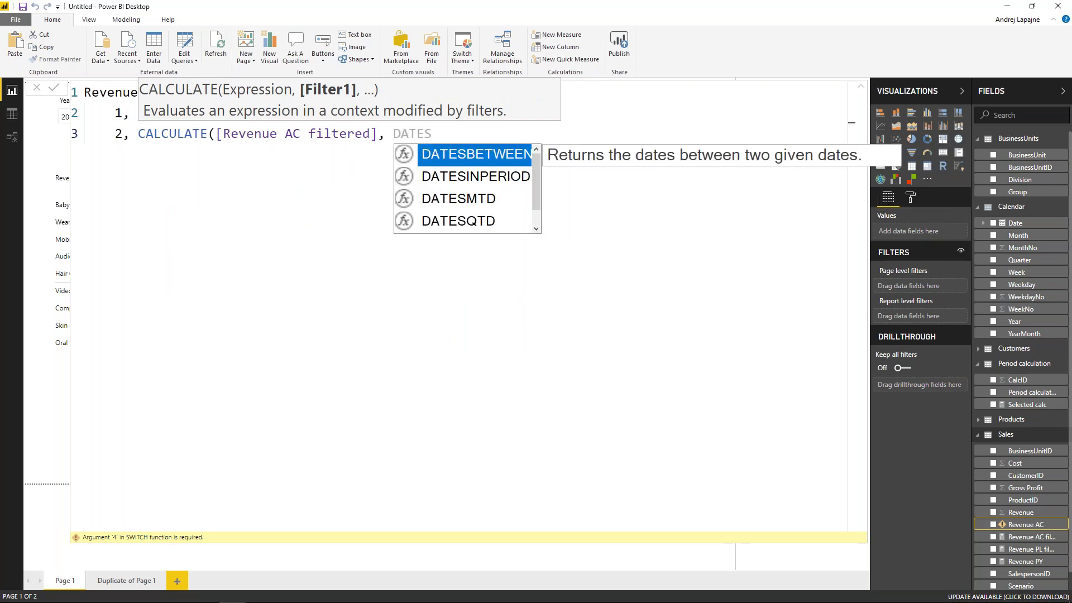
key("Down")
key("Down")
key("Down")
key("Down")
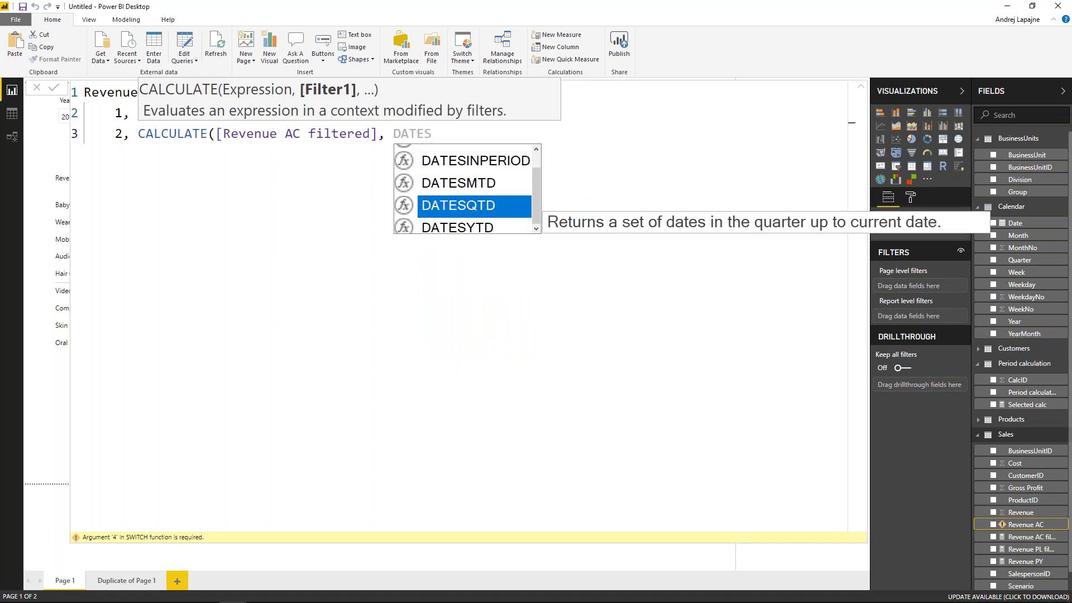
key("Tab")
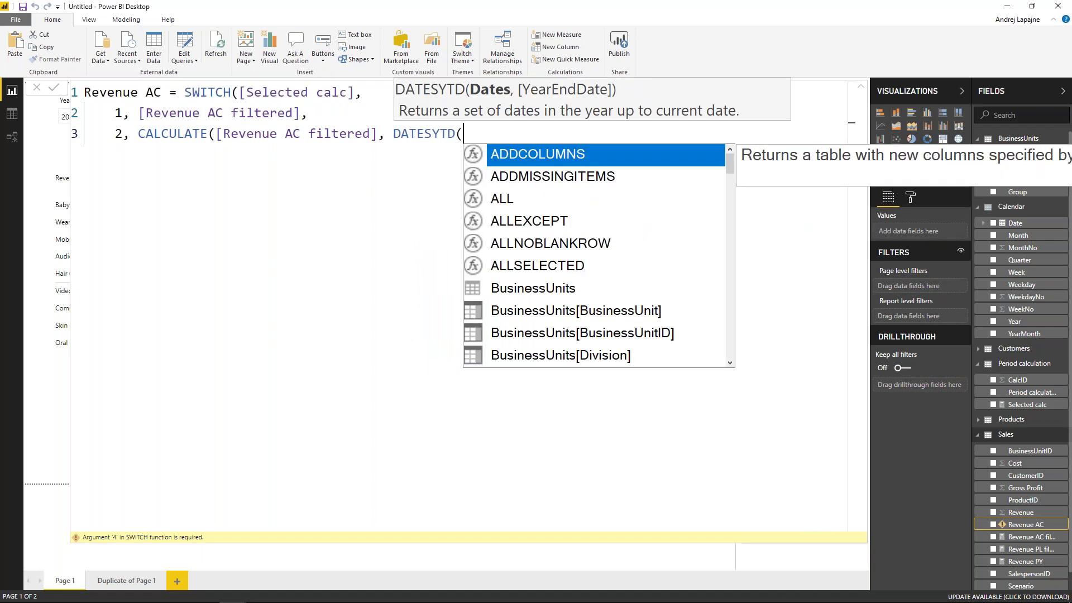
type("date")
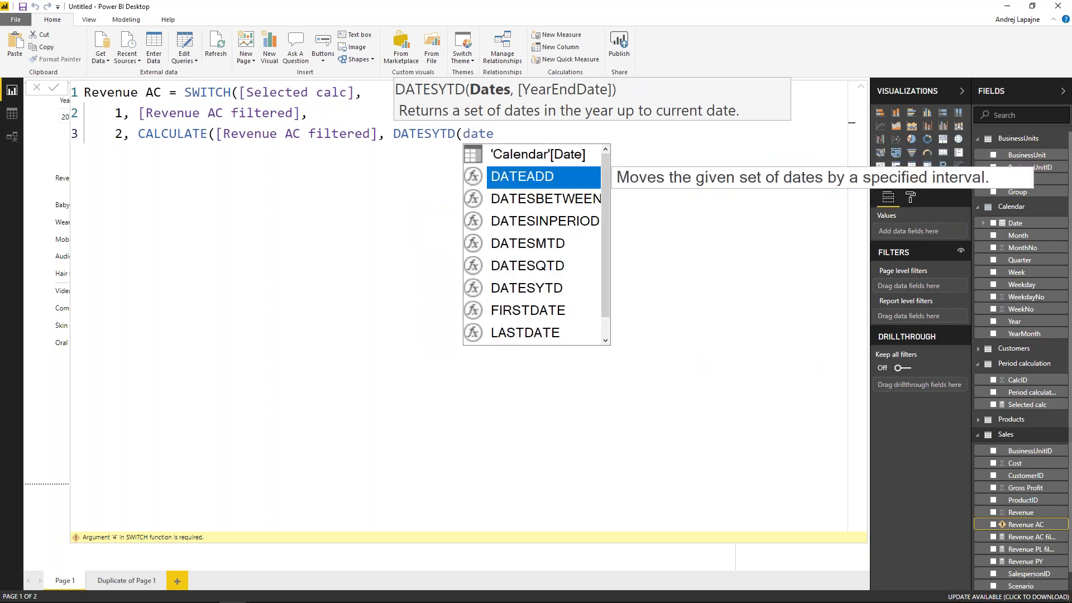
key("Up")
key("Tab")
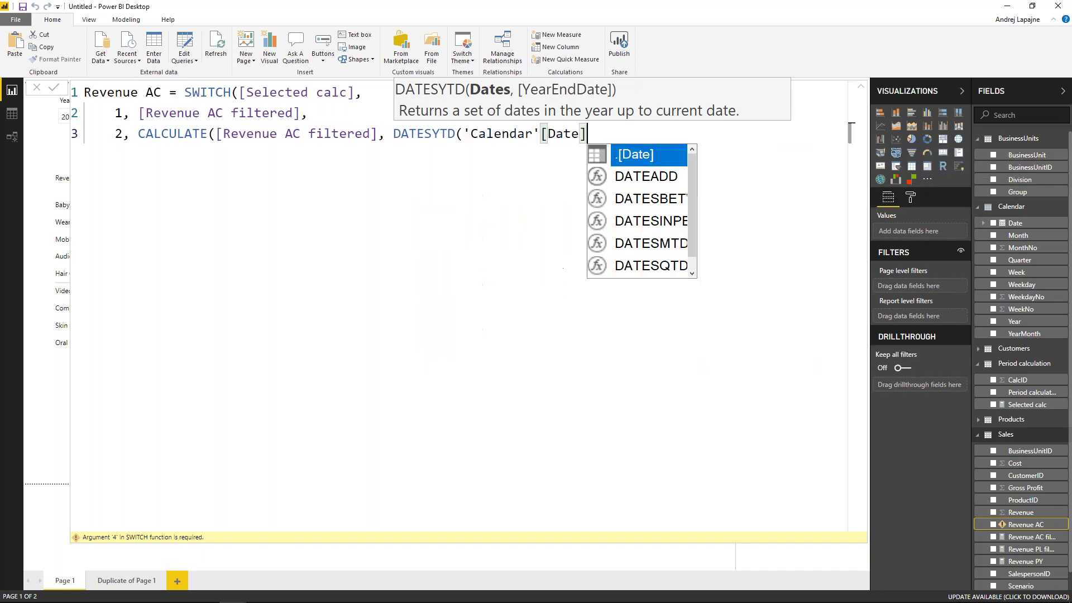
type(")")
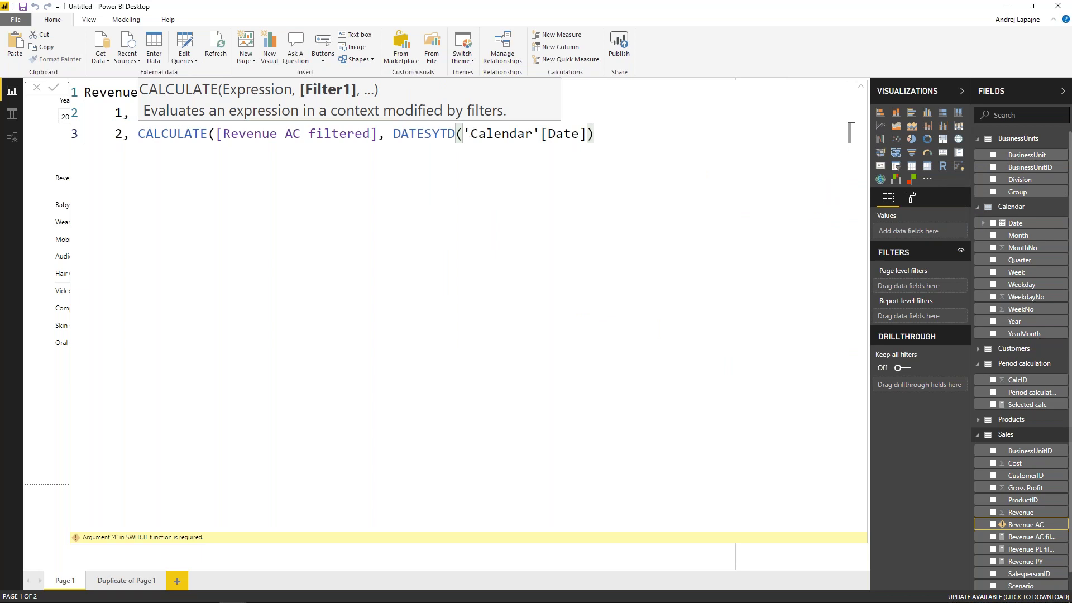
Close the CALCULATE and SWITCH functions, commit the Revenue AC measure and collapse the formula editor.
type(")")
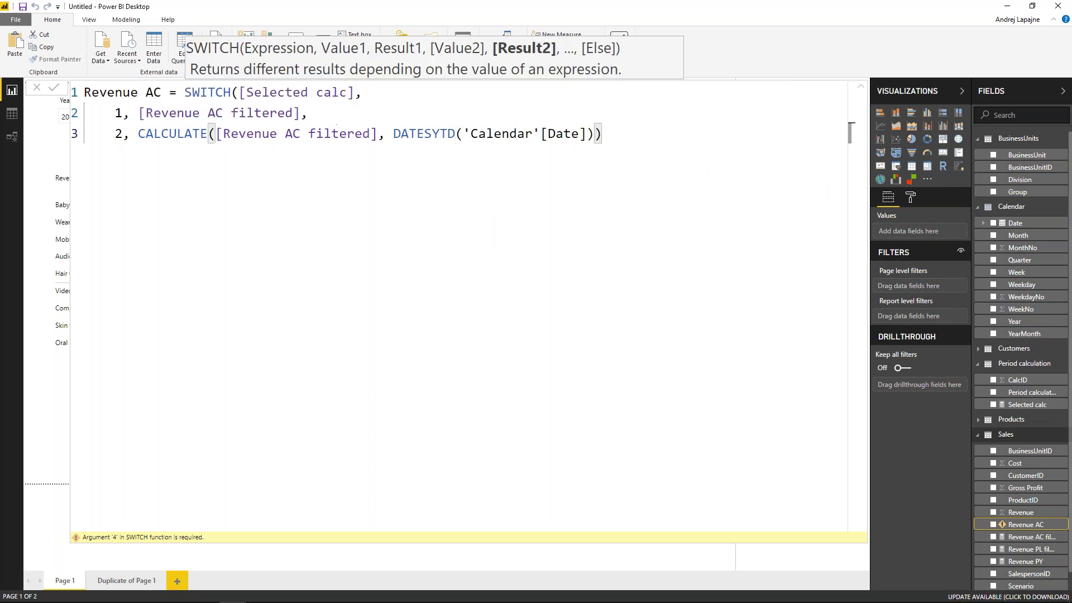
type(")")
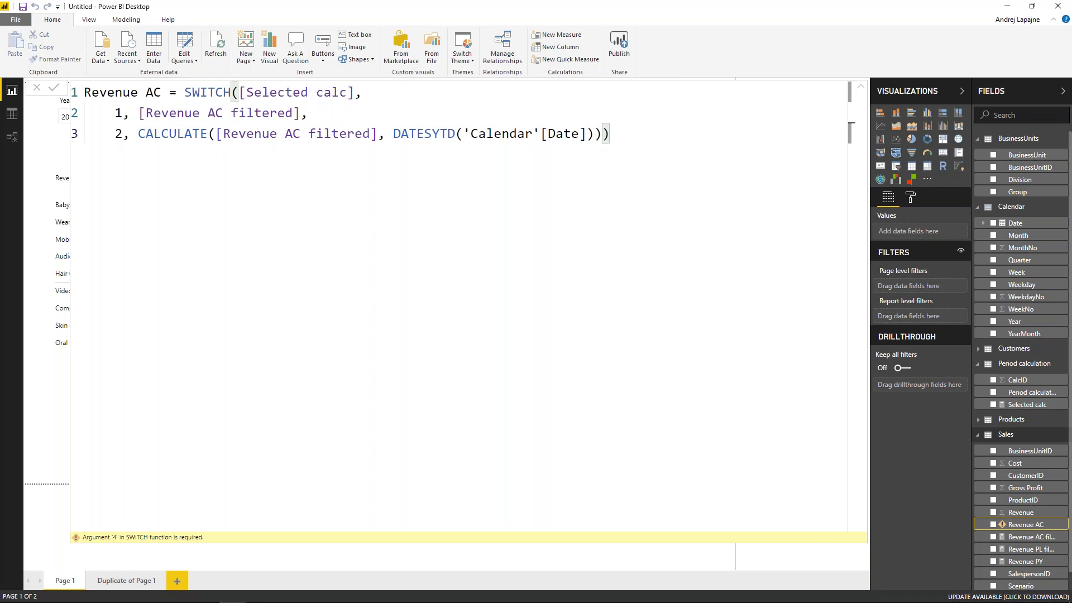
key("Return")
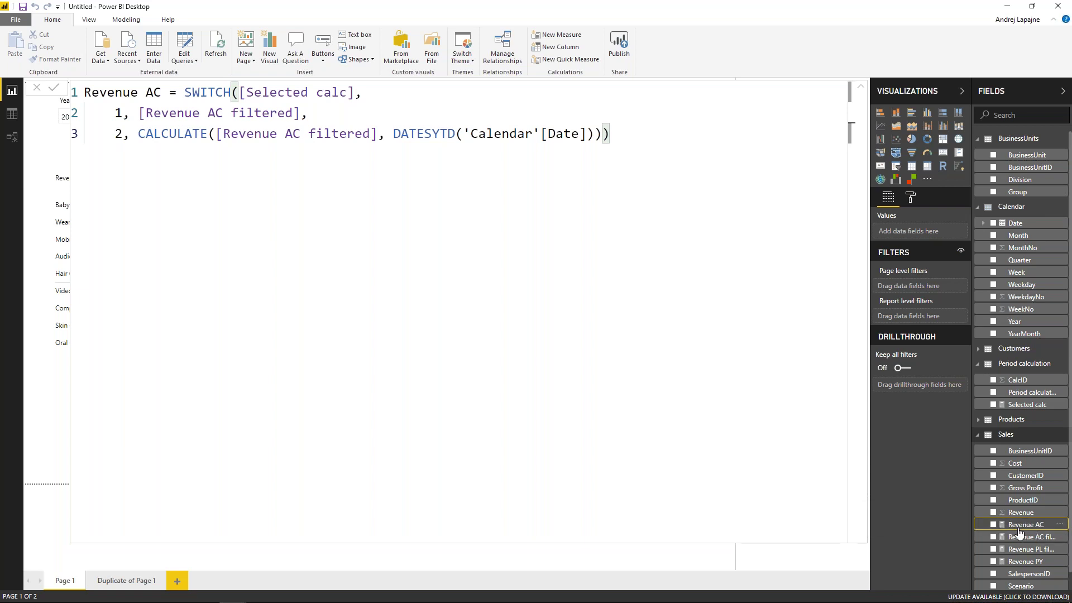
left_click(861, 86)
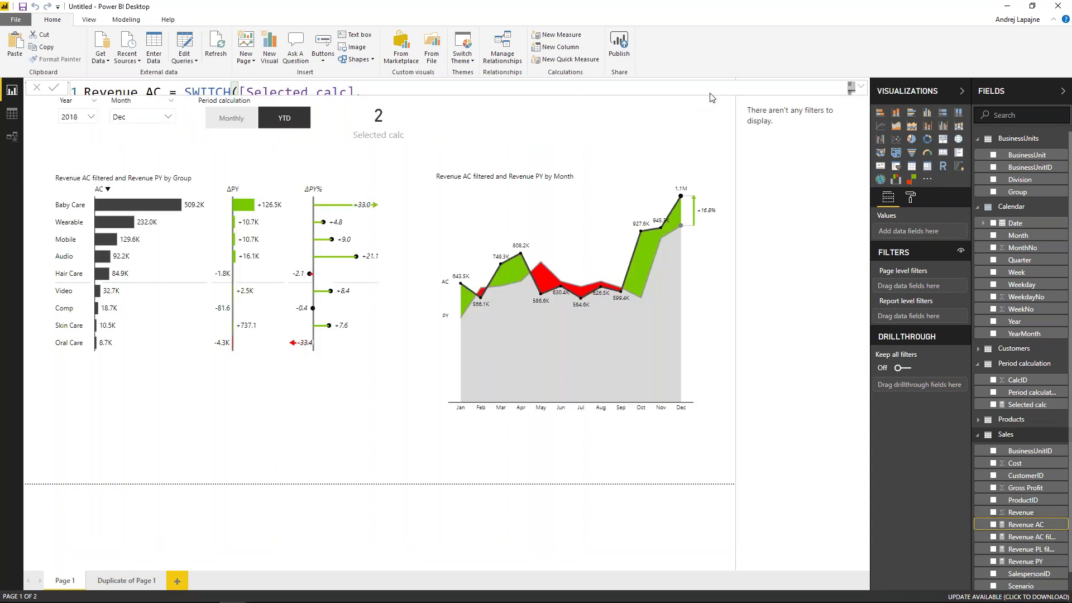
left_click(468, 89)
key("Escape")
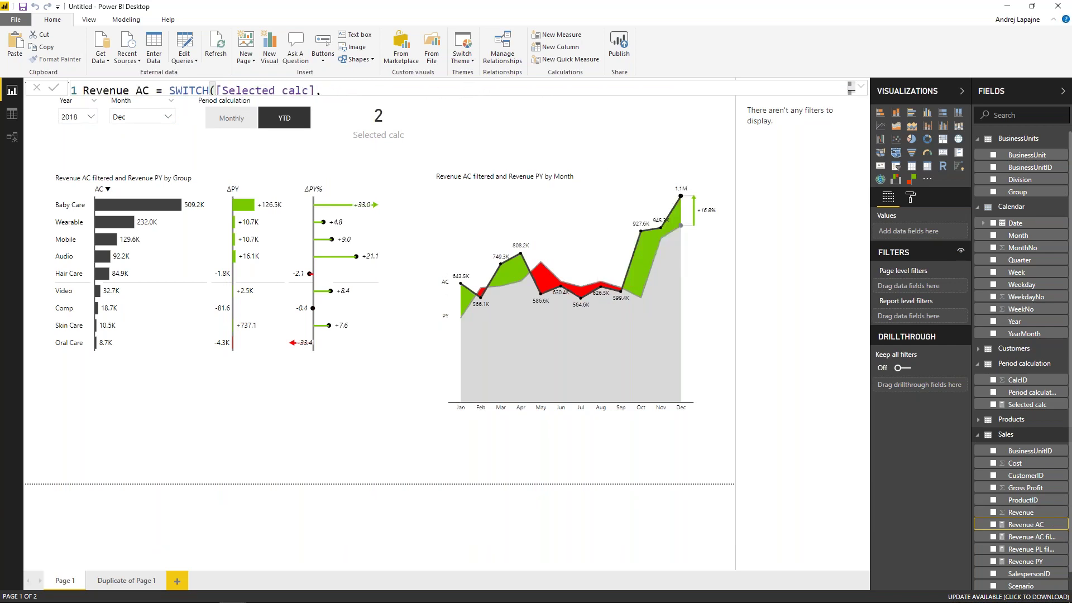
Replace Revenue AC filtered with the Revenue AC measure as the values of the revenue by month chart.
left_click(626, 177)
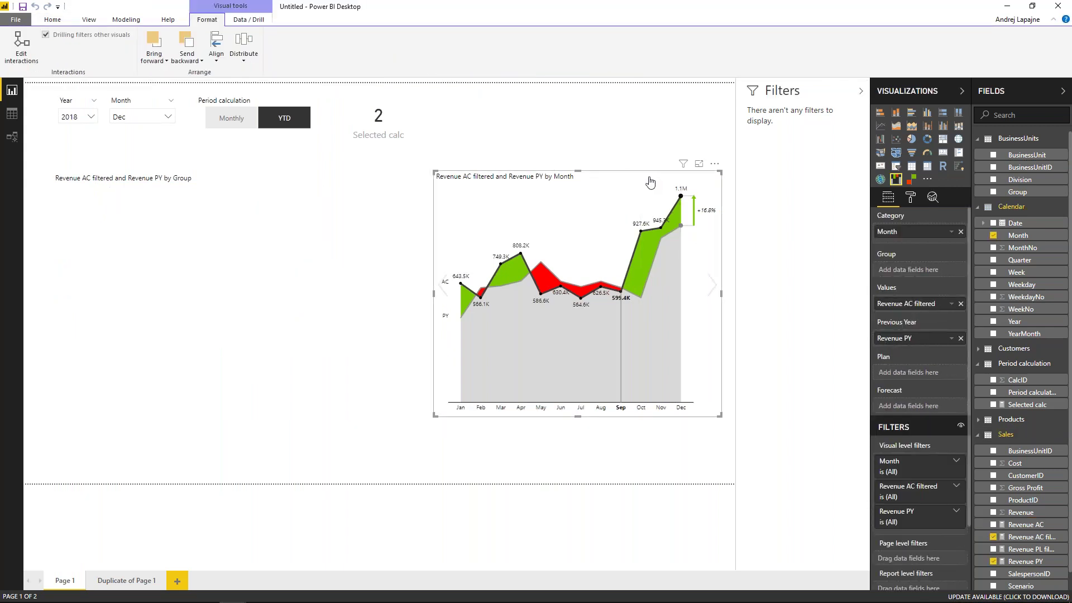
left_click(961, 305)
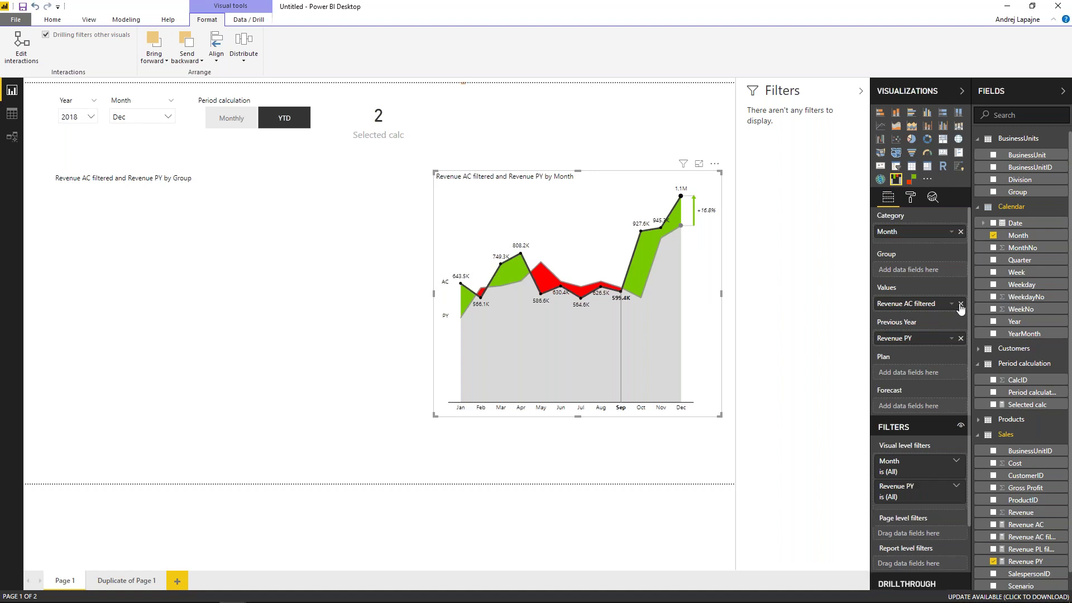
left_click(994, 525)
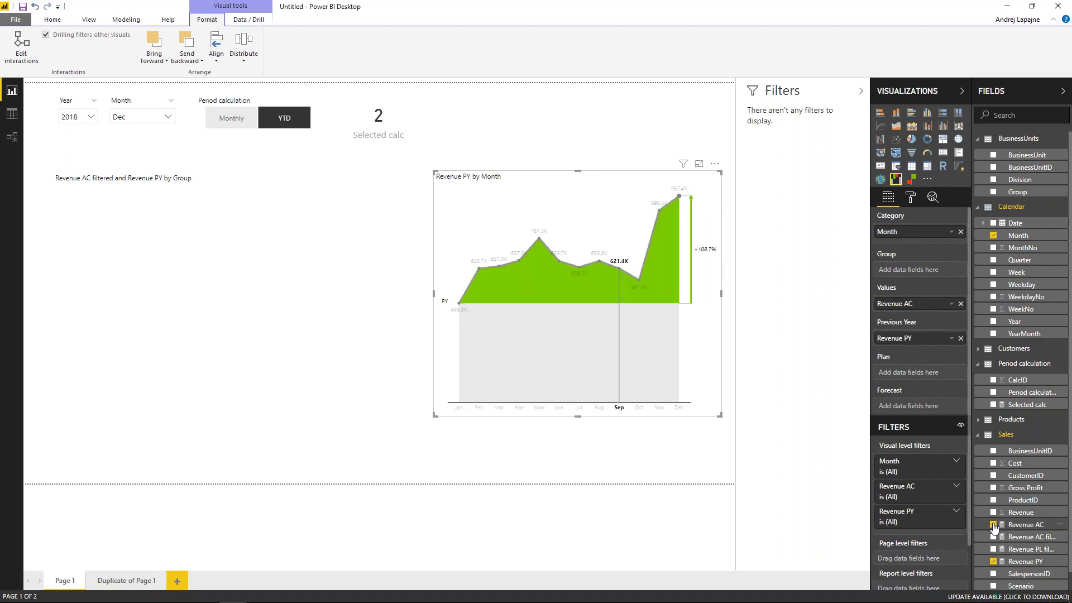
Toggle the Period calculation slicer between Monthly and YTD, finishing on YTD, to check how the revenue by month chart responds.
left_click(226, 119)
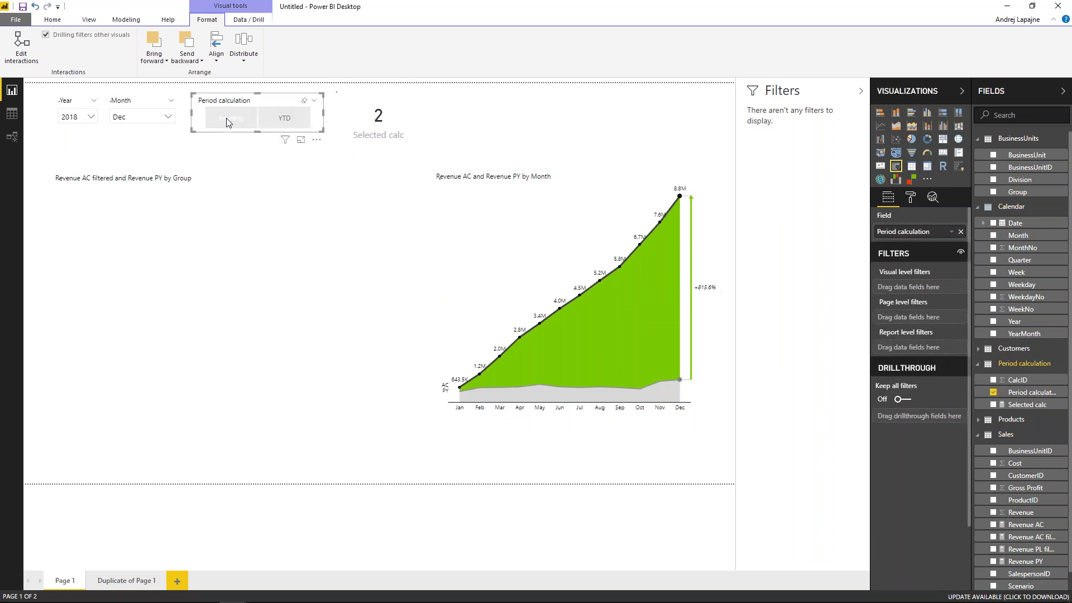
left_click(282, 118)
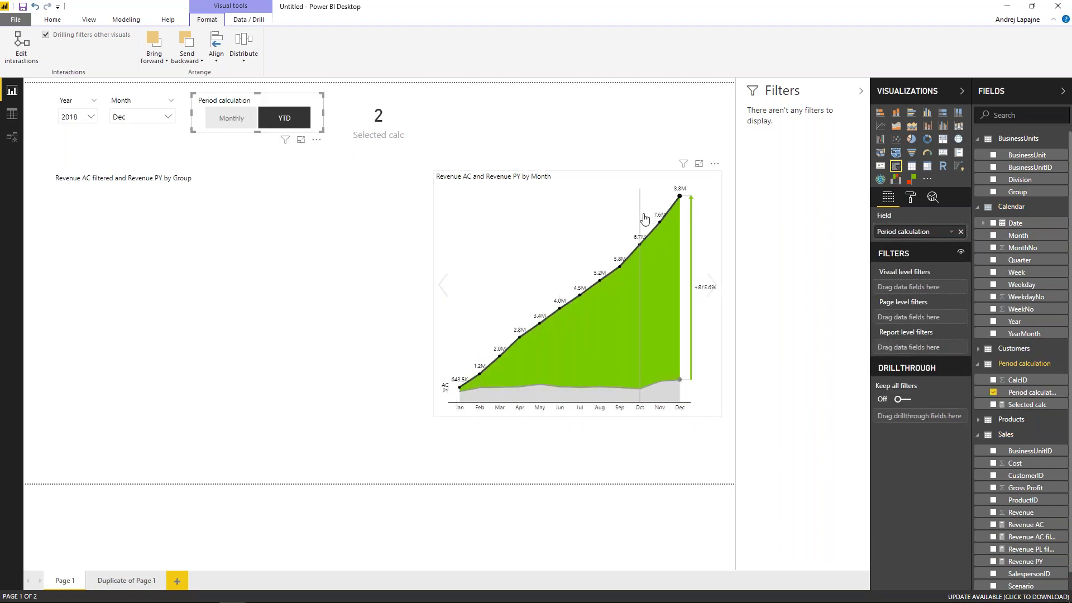
left_click(241, 120)
left_click(272, 115)
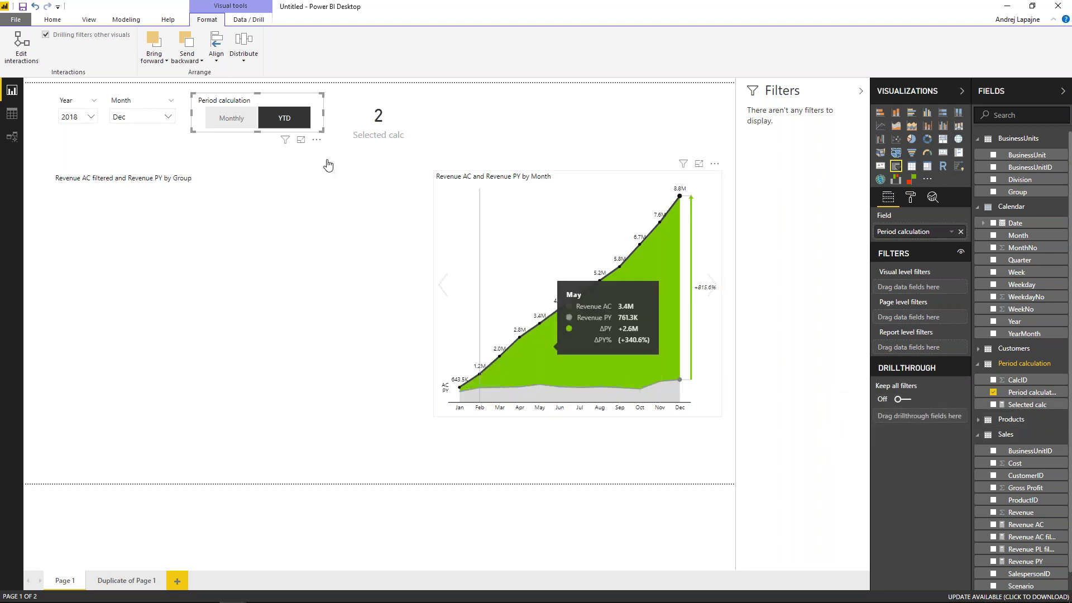
left_click(231, 118)
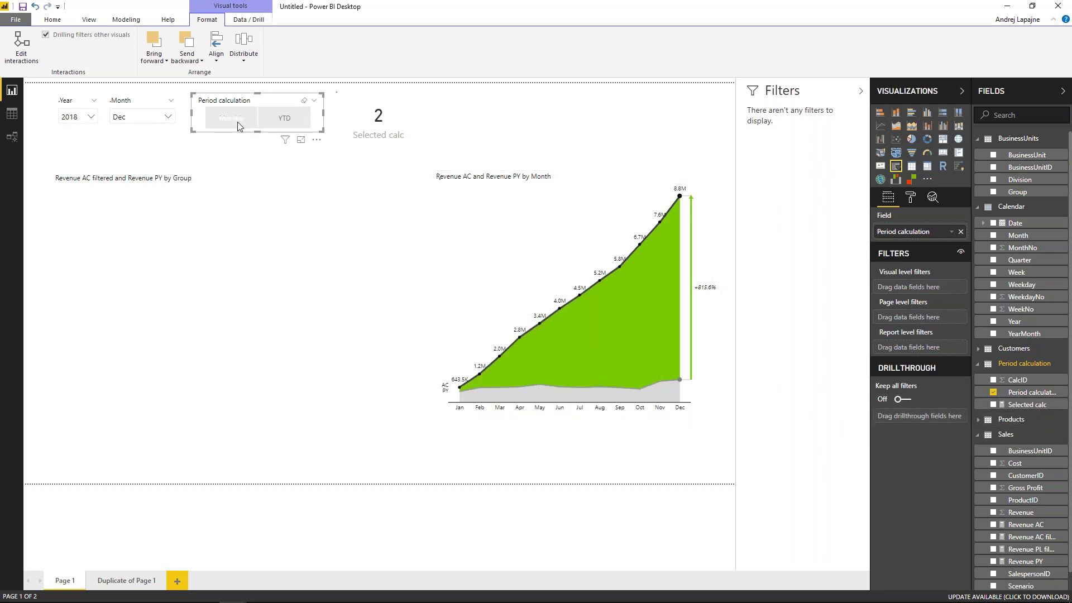
left_click(582, 184)
left_click(336, 128)
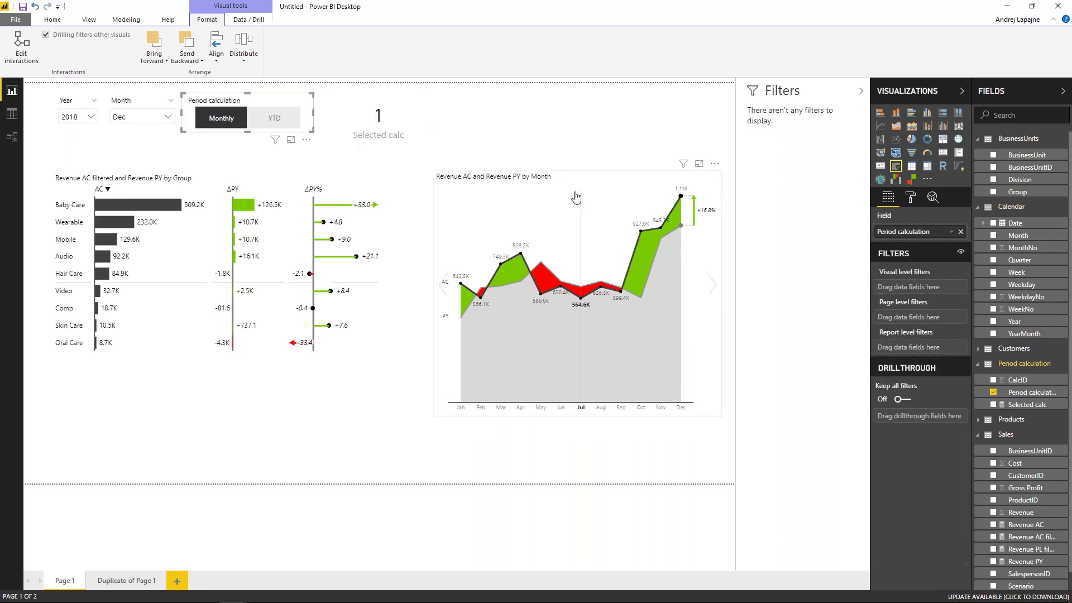
left_click(283, 118)
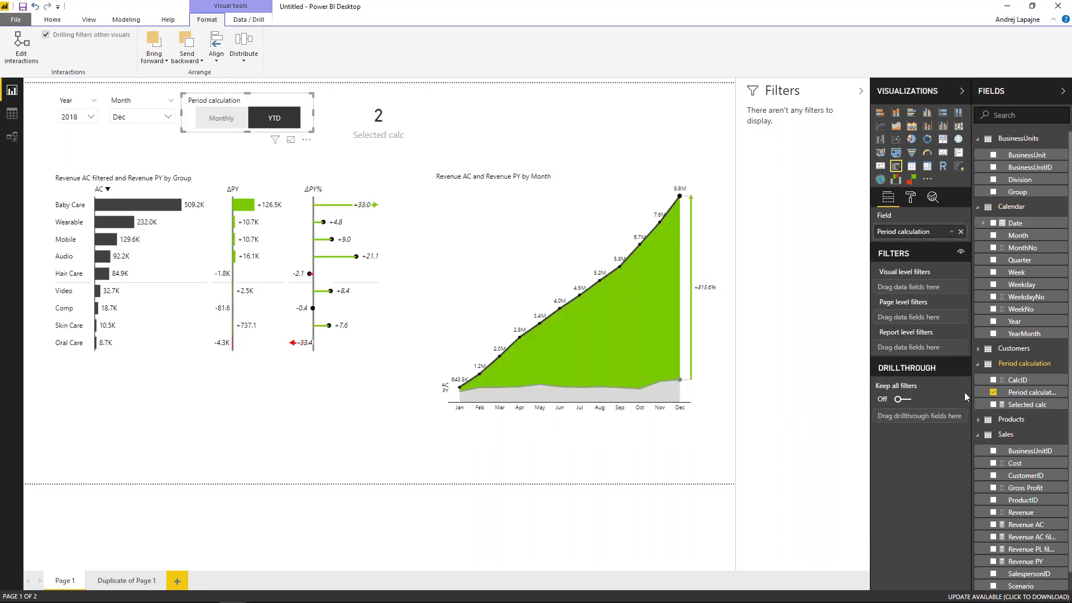
Change the Revenue PY measure to calculate over [Revenue AC] instead of [Revenue AC filtered], and commit the formula.
left_click(1025, 561)
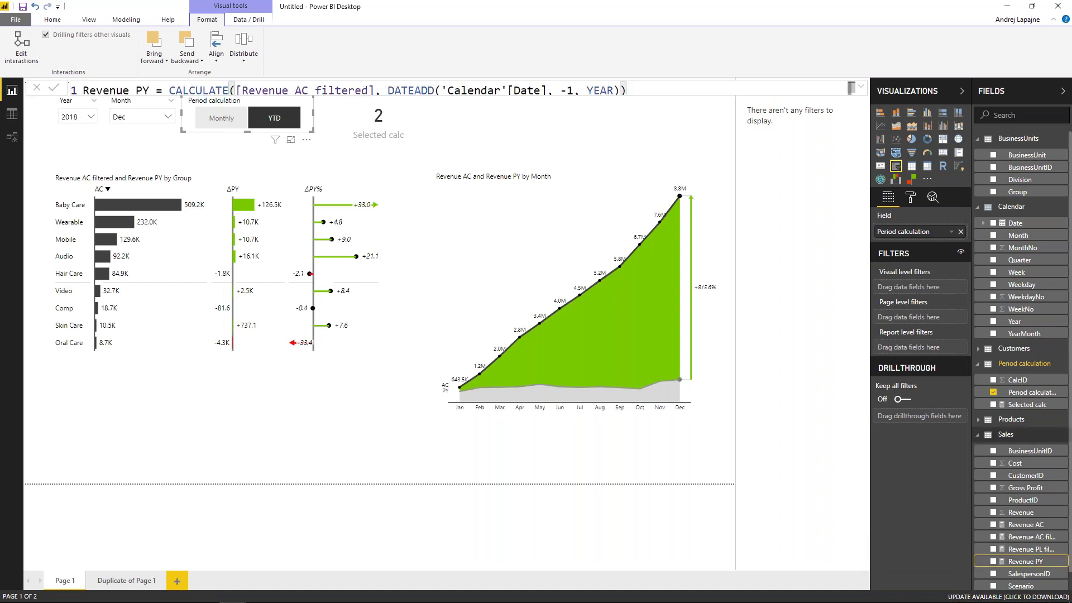
left_click(861, 87)
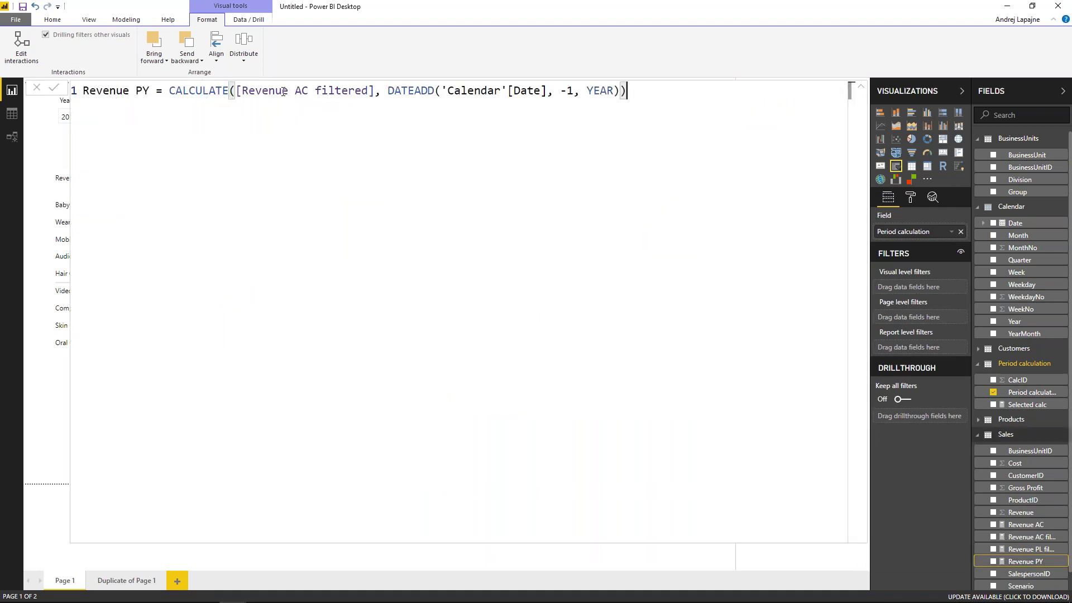
left_click(250, 92)
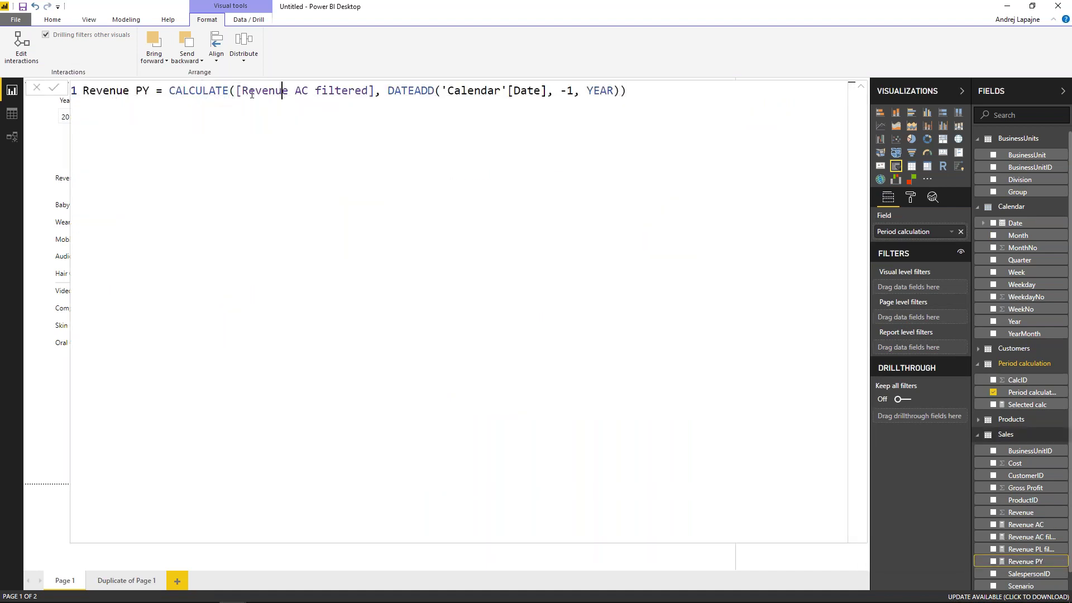
double_click(327, 89)
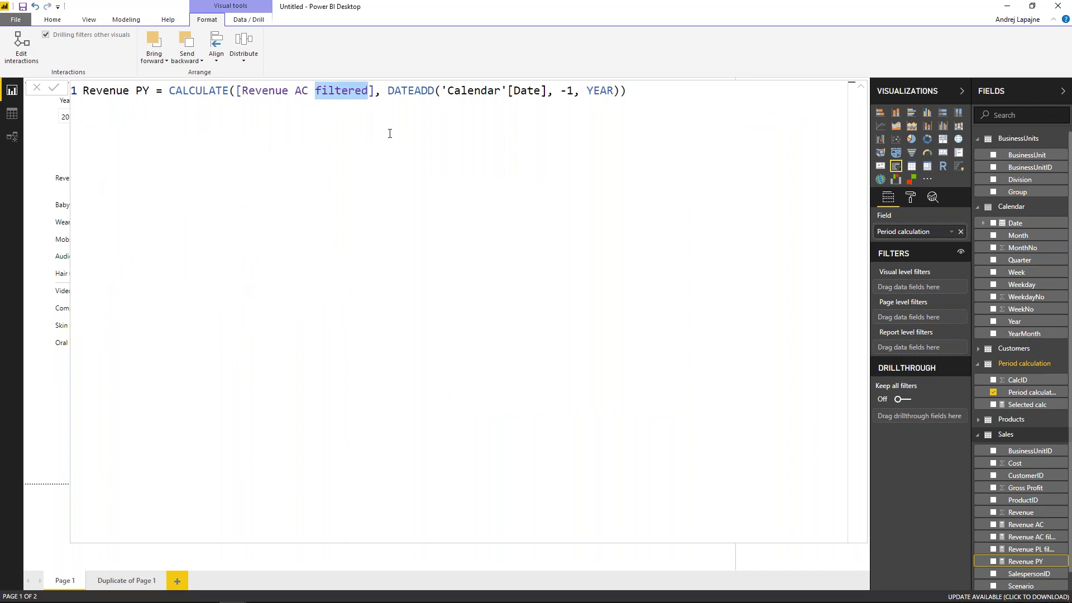
key("BackSpace")
key("BackSpace")
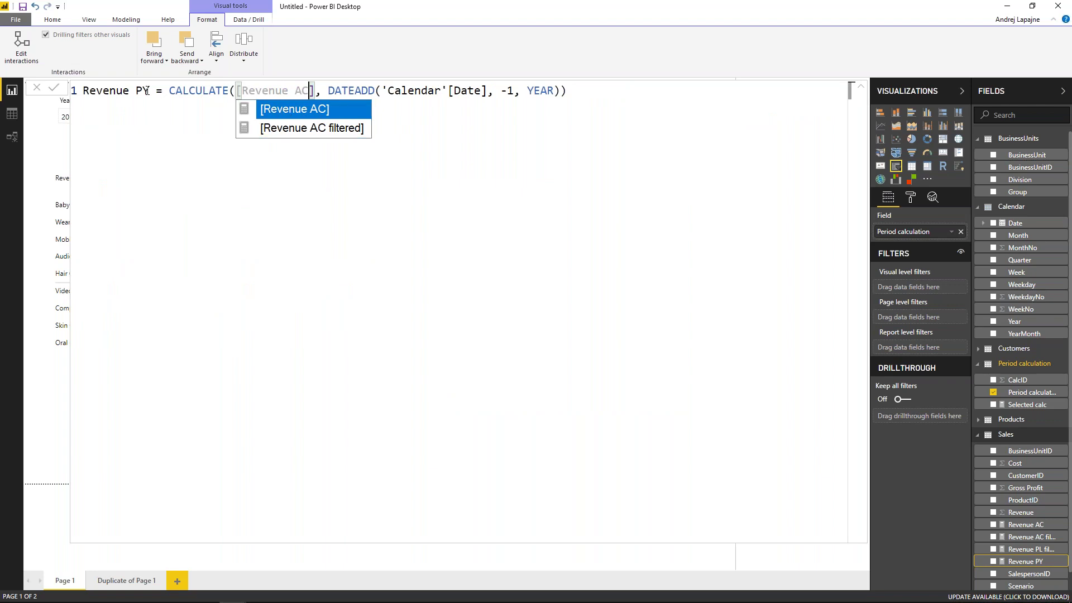
left_click(314, 109)
left_click(574, 93)
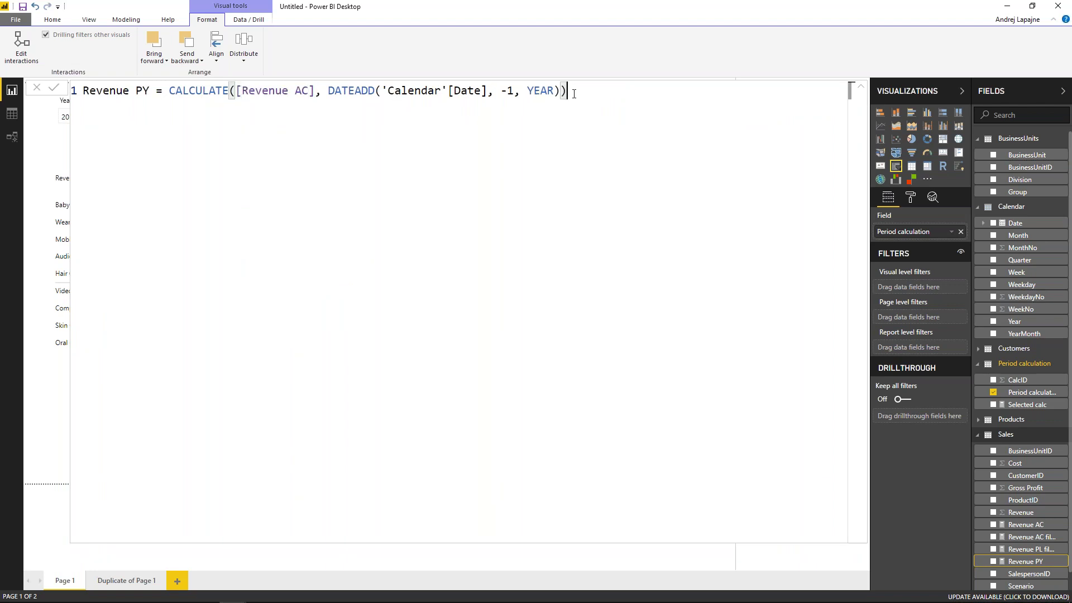
left_click(861, 86)
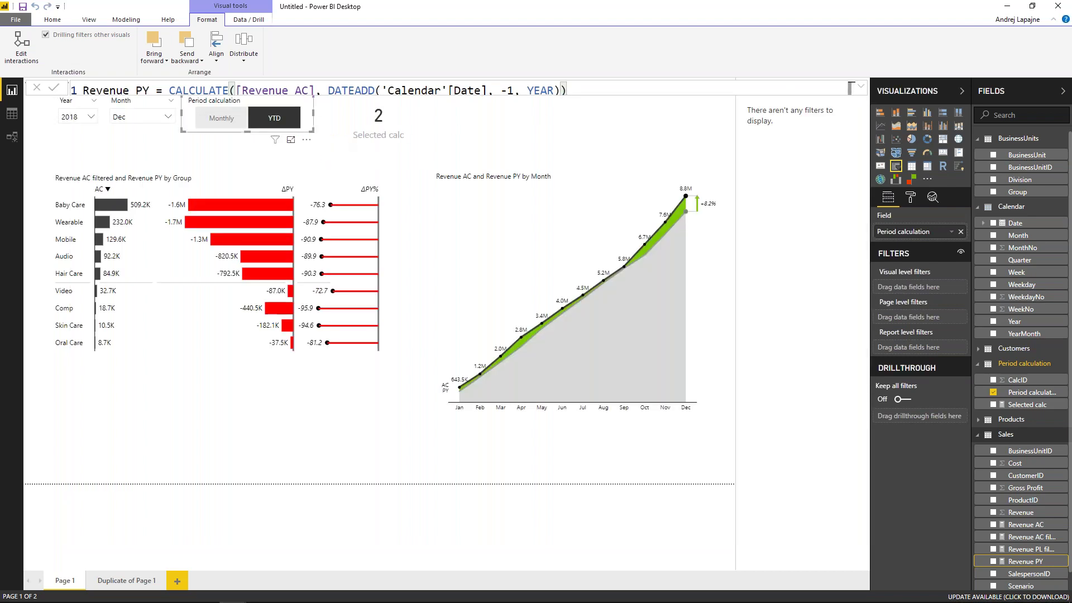
Switch the Period calculation slicer between Monthly and YTD to examine both charts with the revised Revenue PY measure.
left_click(226, 120)
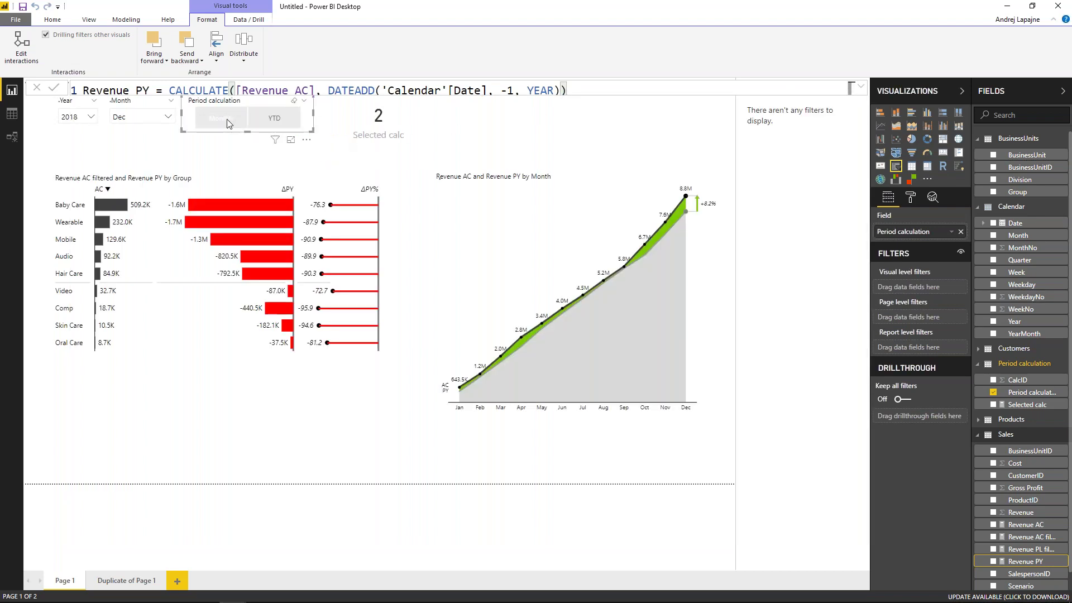
left_click(274, 121)
left_click(272, 122)
left_click(272, 122)
left_click(273, 120)
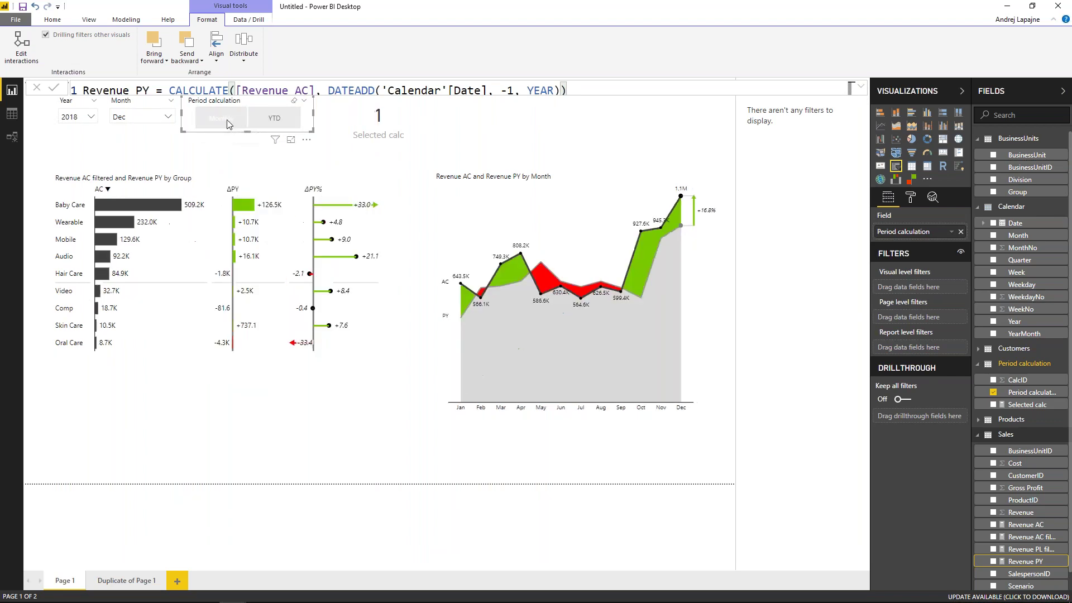
Replace Revenue AC filtered with Revenue AC as the values of the revenue by group chart.
left_click(302, 176)
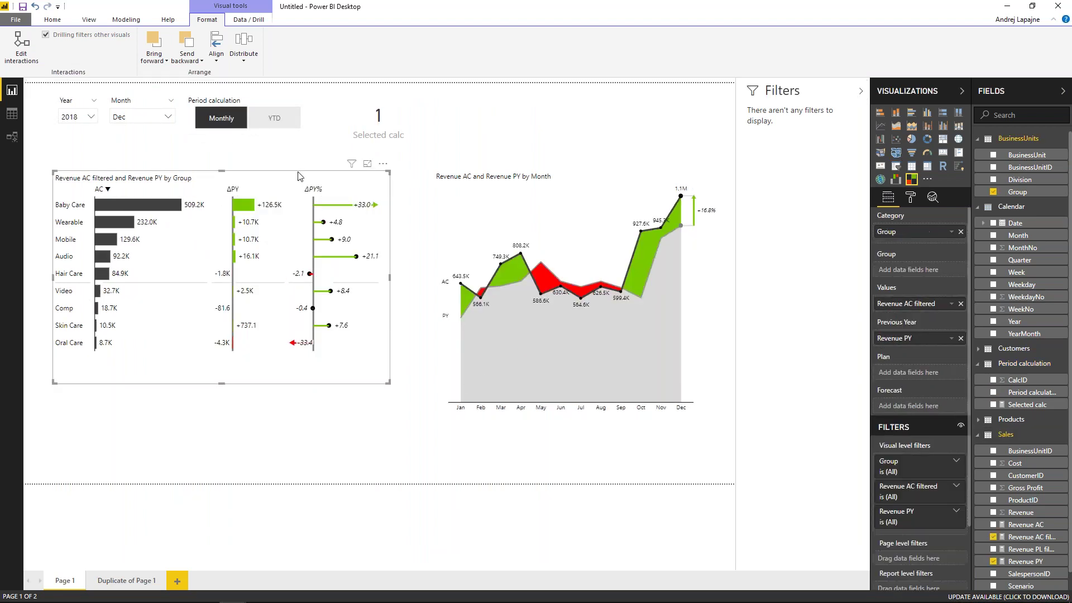
left_click(960, 304)
left_click_drag(1026, 524, 934, 303)
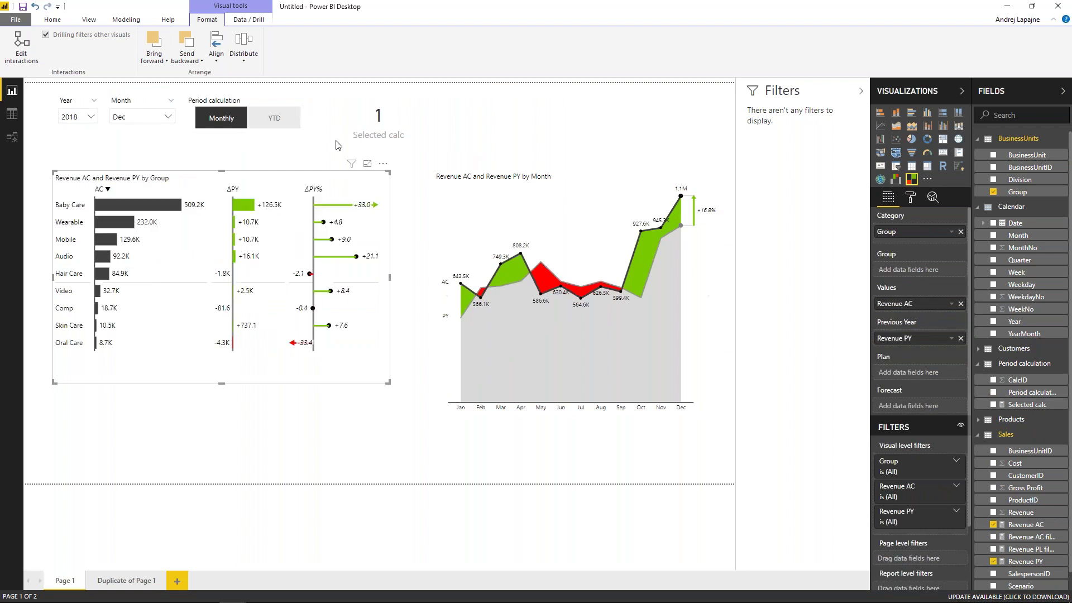
Alternate the Period calculation slicer between YTD and Monthly, finishing on YTD, to compare the group and month charts together.
left_click(276, 119)
left_click(276, 120)
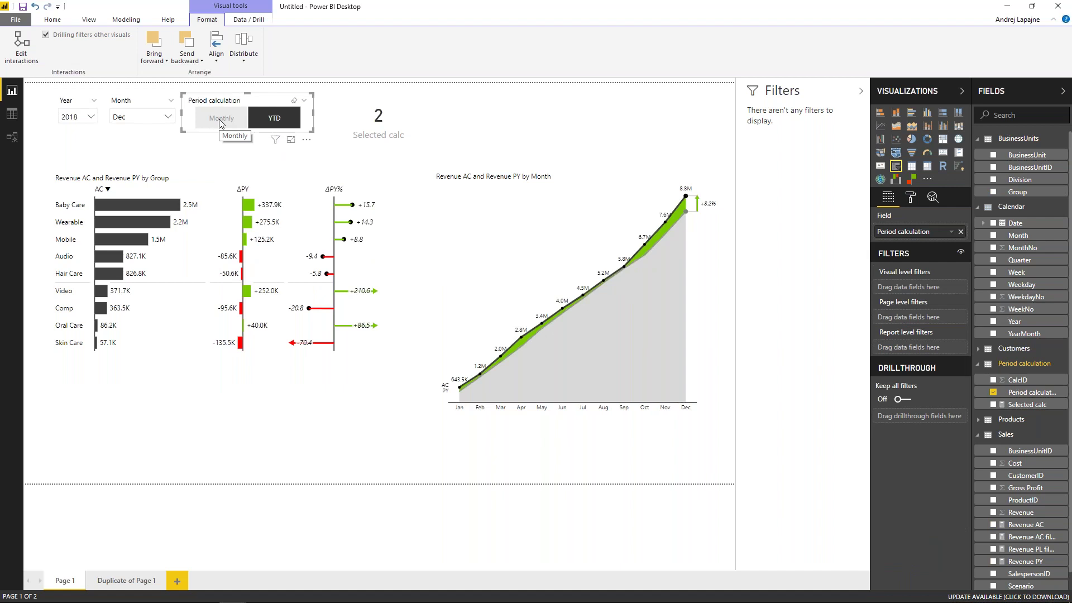
left_click(218, 119)
left_click(220, 119)
left_click(222, 117)
left_click(221, 118)
left_click(221, 117)
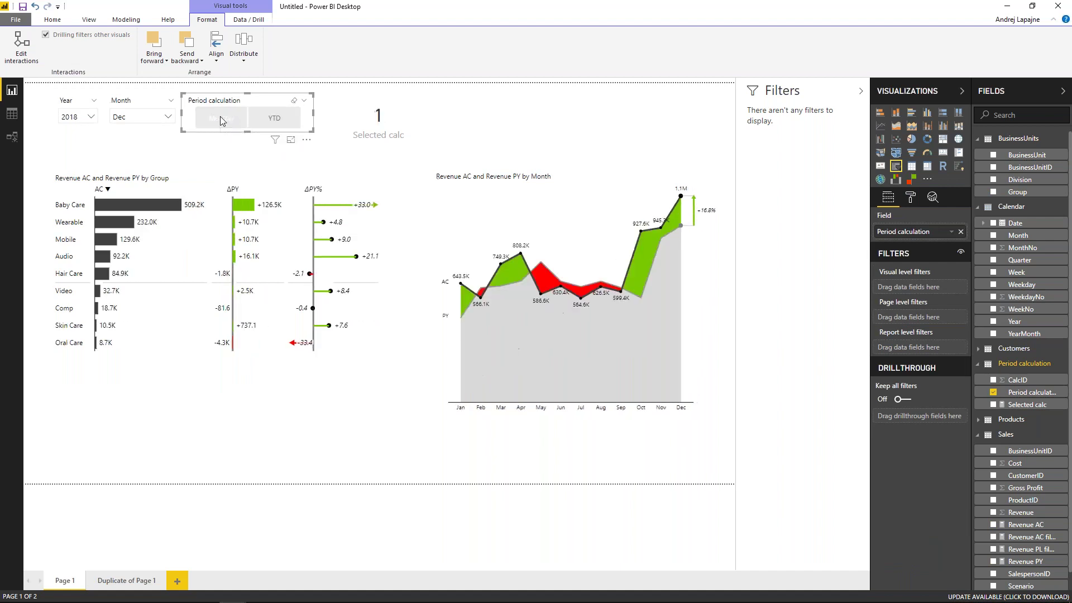
left_click(276, 124)
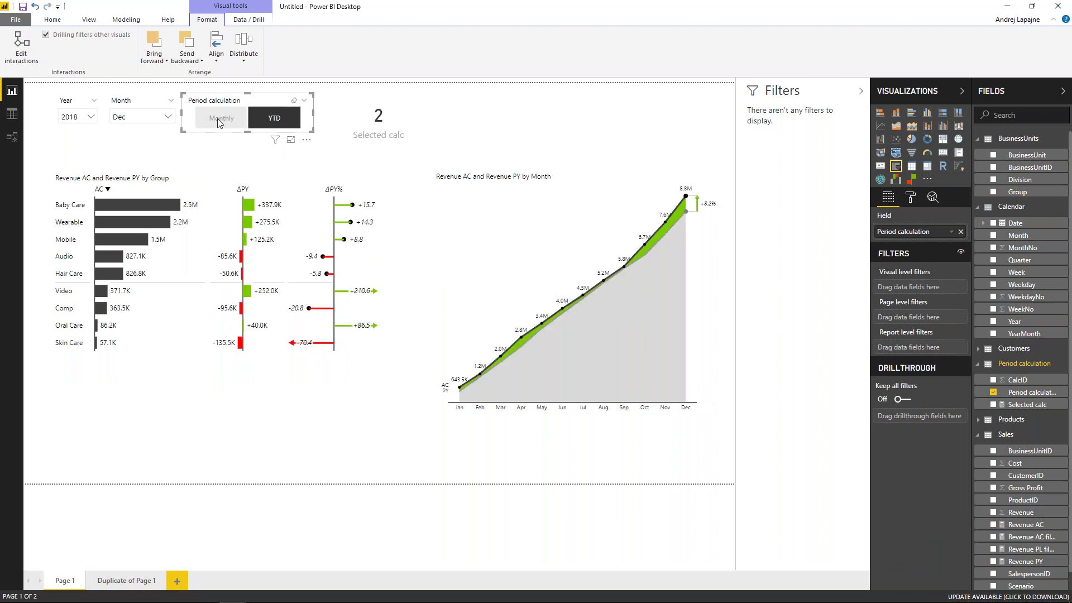
left_click(321, 126)
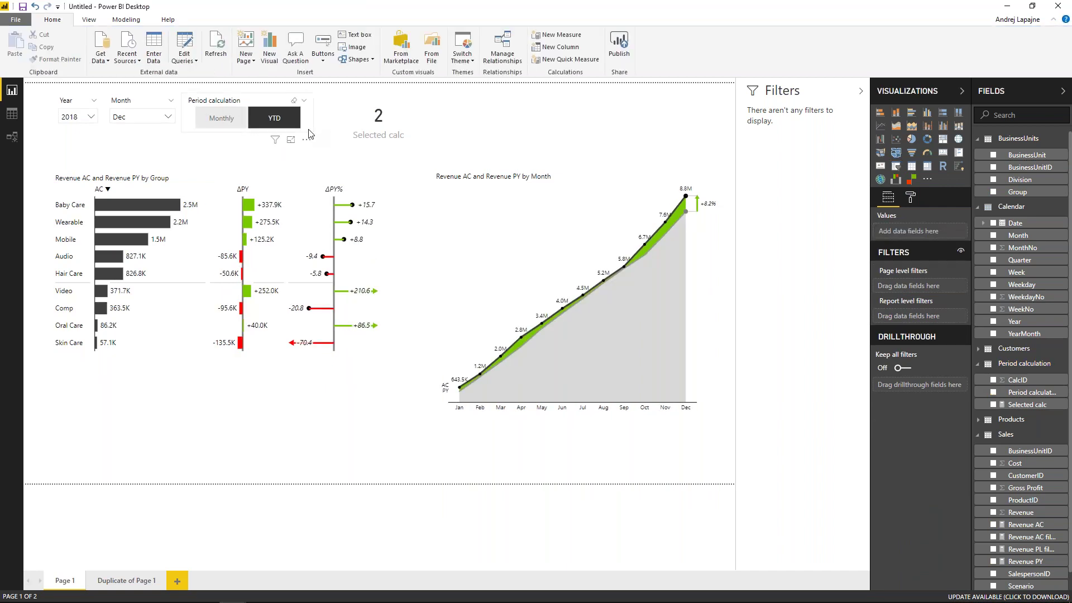
Shift the Period calculation slicer slightly up and to the right, and delete the Selected calc card from the page.
left_click(250, 127)
left_click_drag(274, 100, 284, 100)
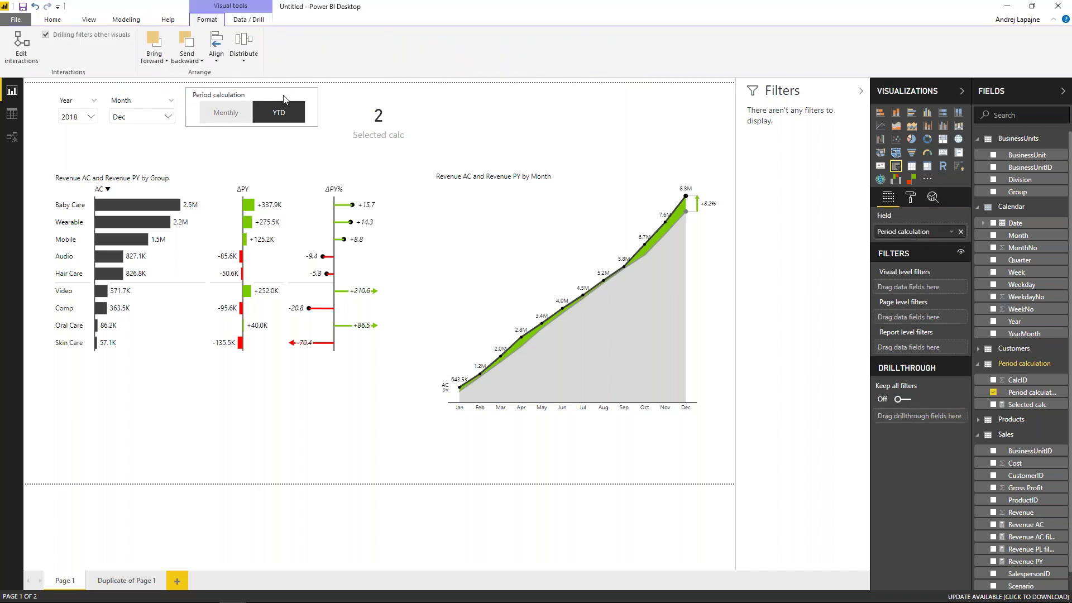
left_click(333, 98)
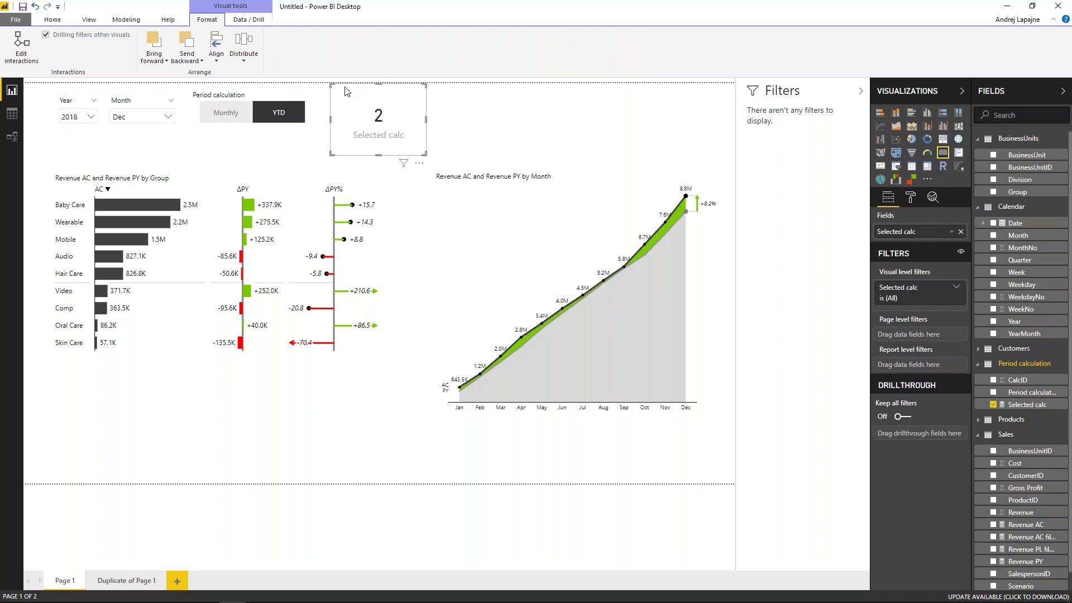
key("Delete")
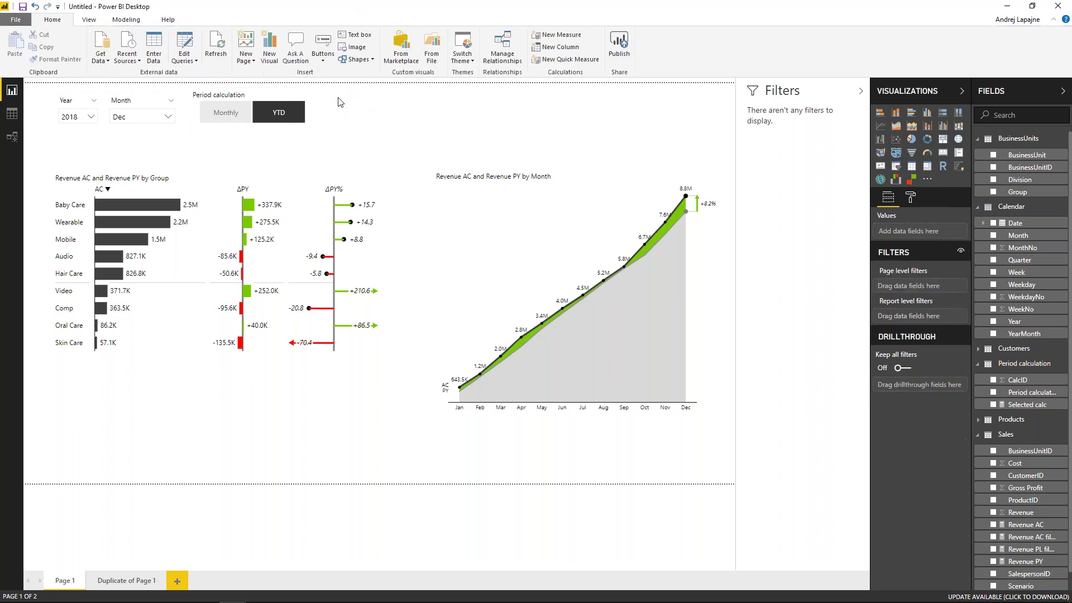
left_click(616, 177)
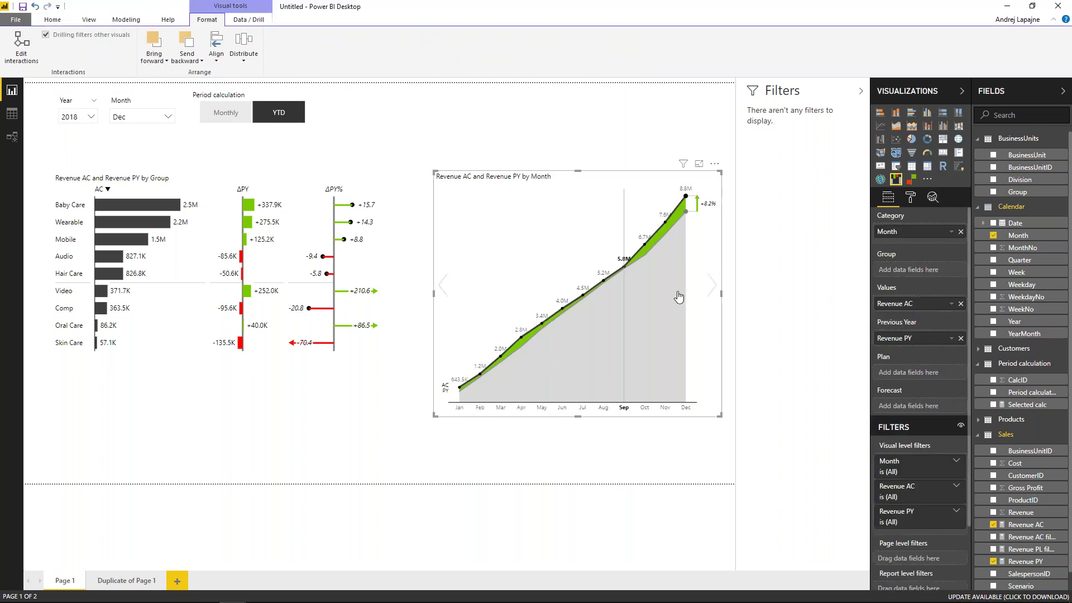
mouse_move(490, 194)
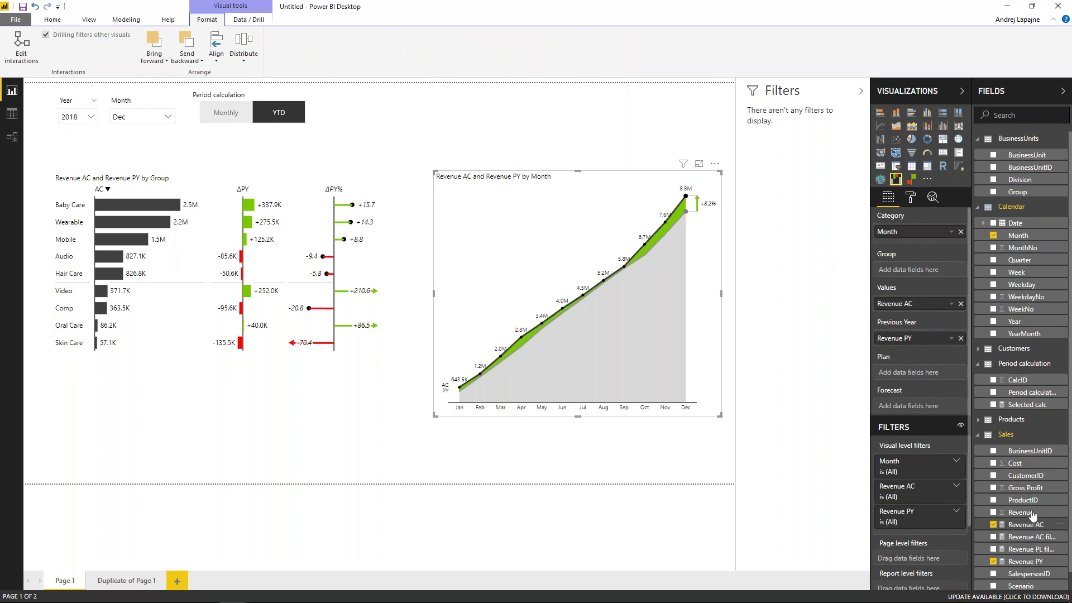
left_click(452, 157)
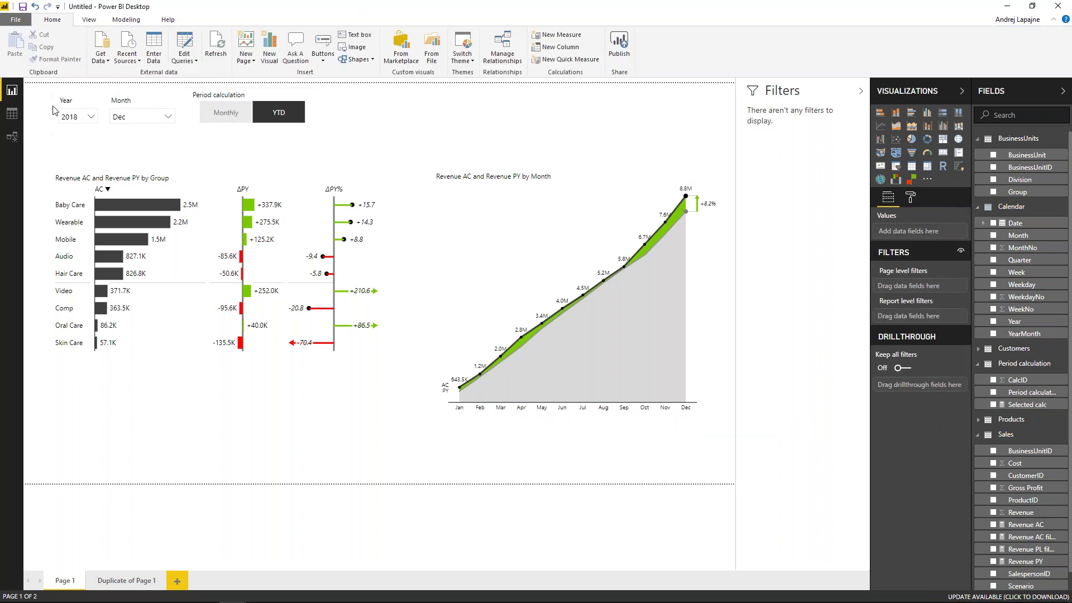
Switch to the DAX-SalesDashboard-ZebraBI final report, open the by Group page and examine the options of its KPI slicer.
key("alt+Tab")
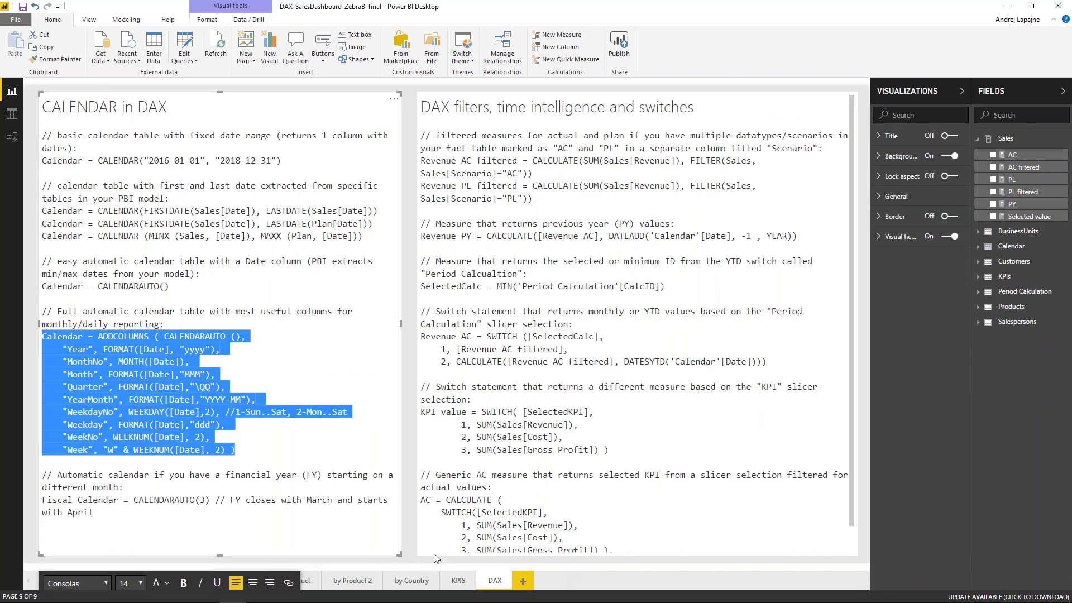
left_click(408, 525)
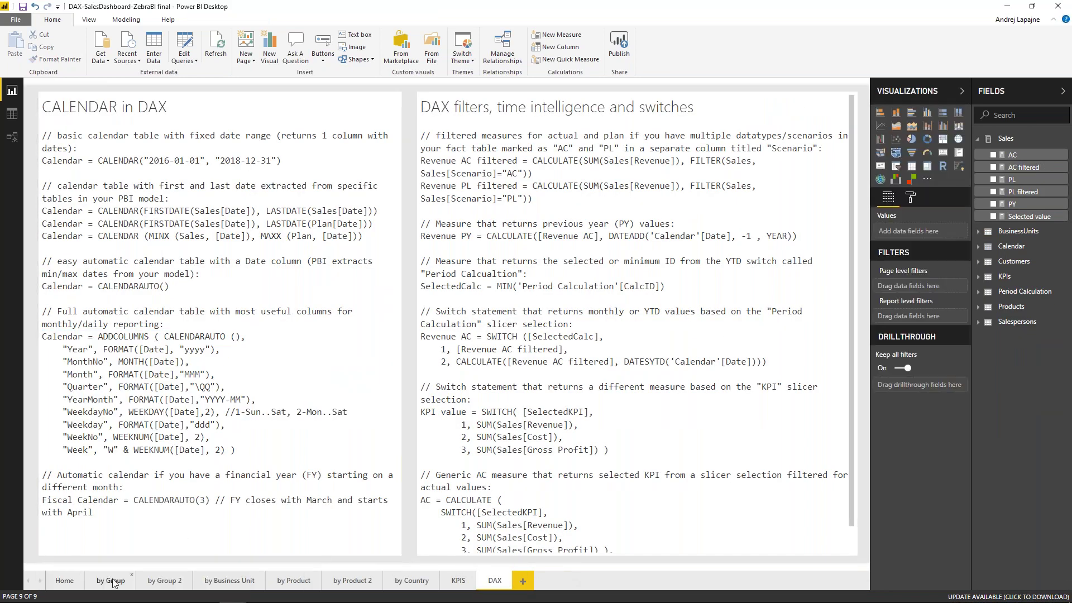
left_click(112, 581)
left_click(101, 104)
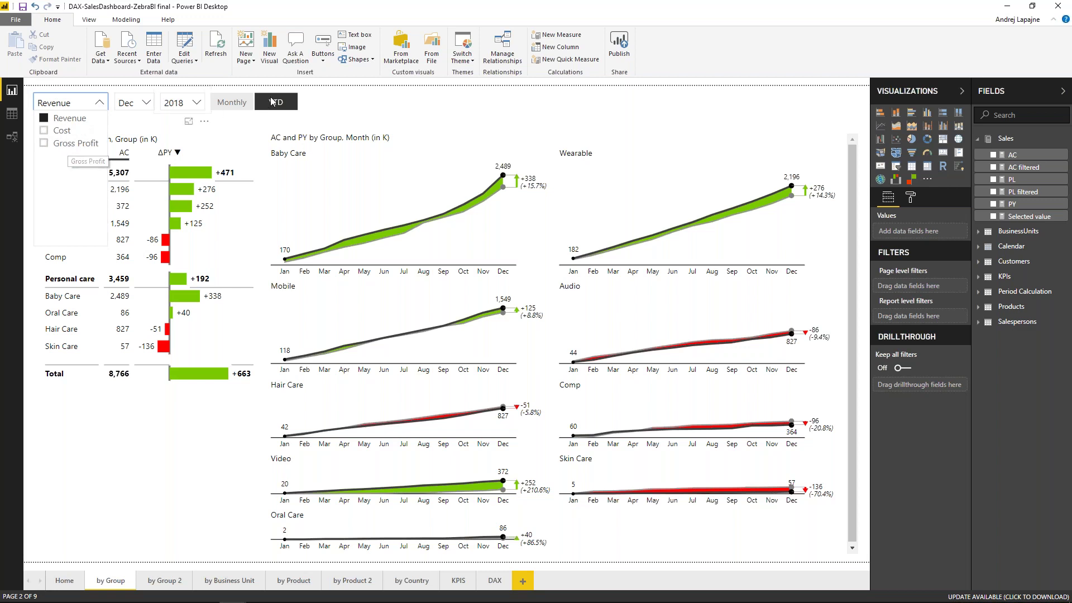
left_click(329, 95)
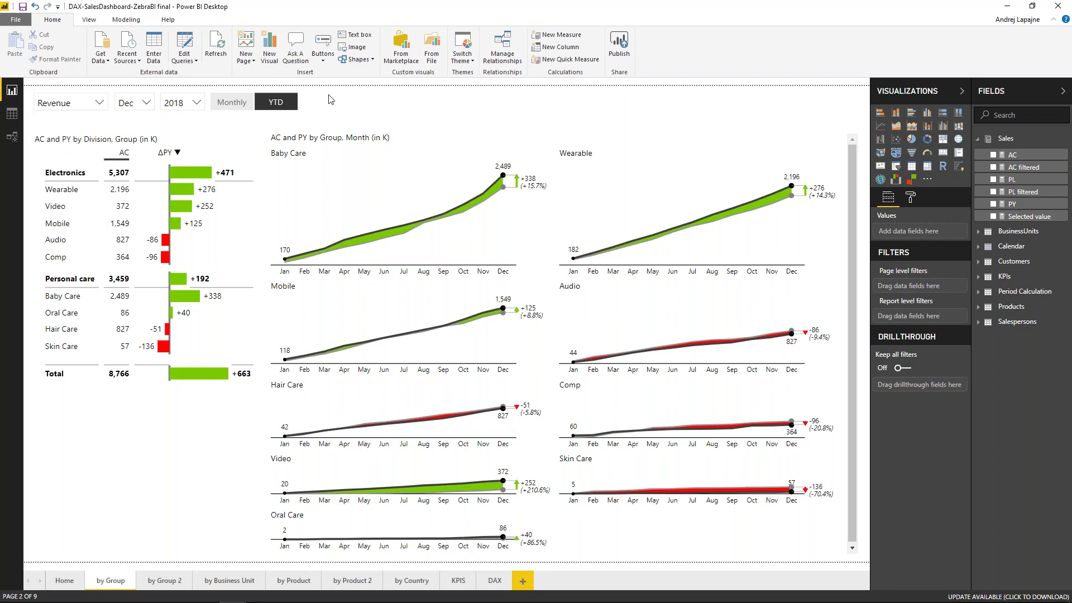
left_click(300, 102)
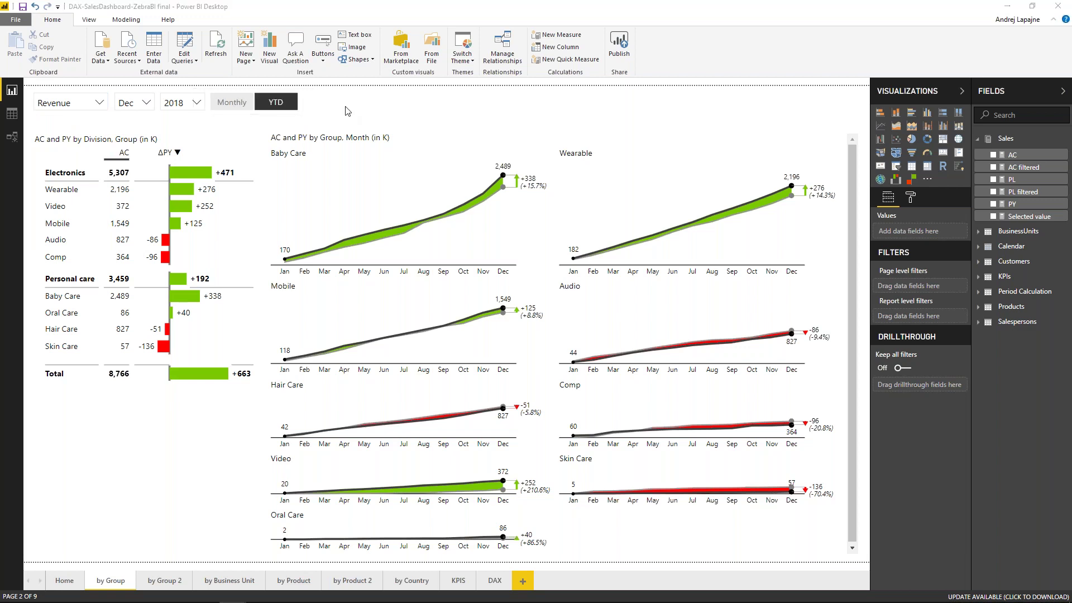
Return to the Untitled report and start a new manually entered table named KPIs with the columns KPI and KPIID.
key("alt+Tab")
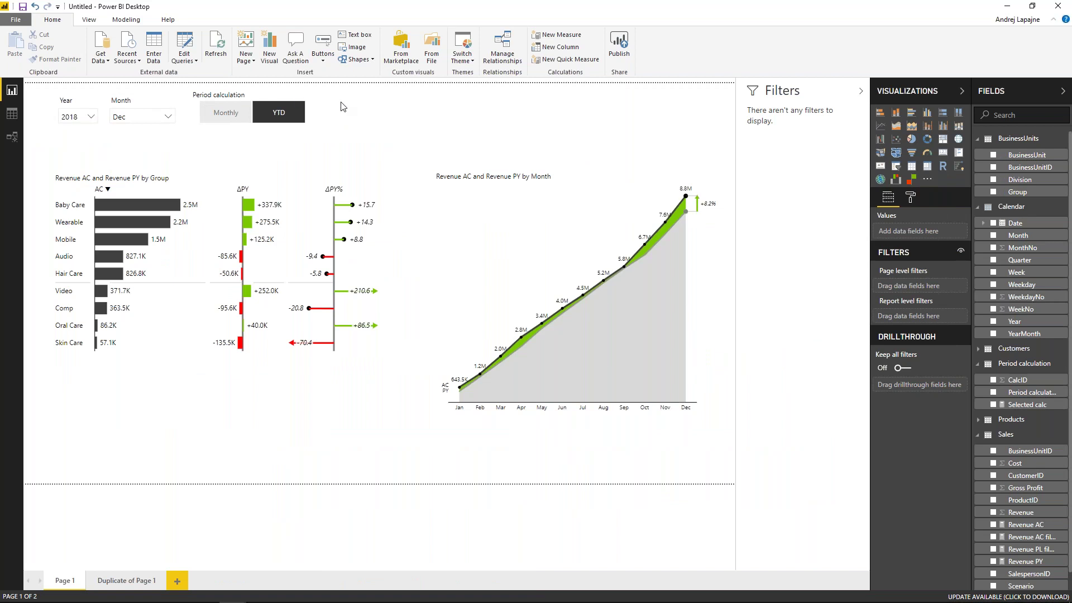
left_click(155, 50)
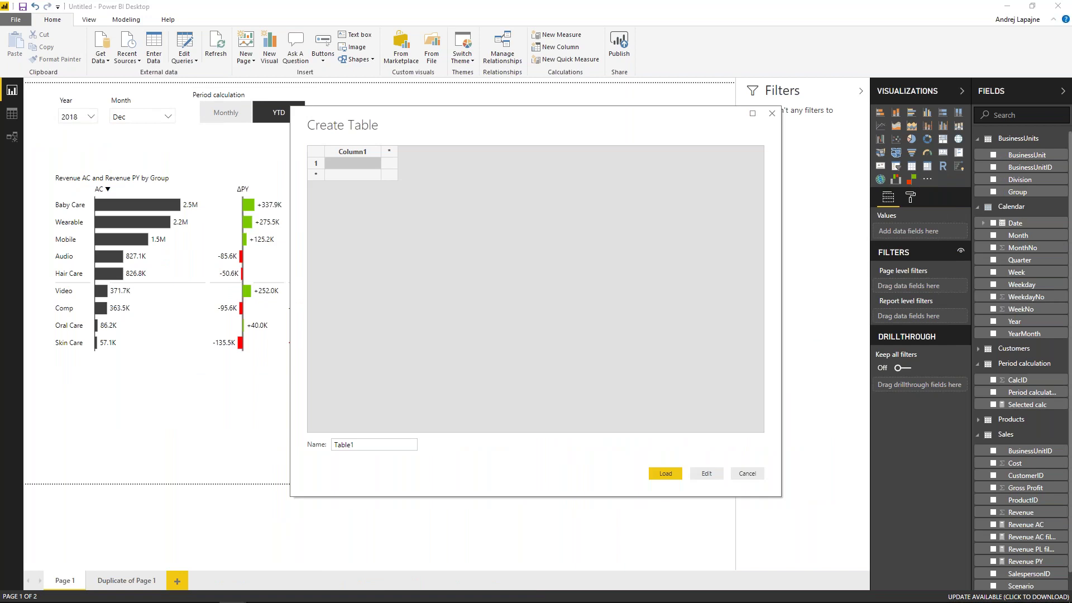
left_click_drag(385, 445, 323, 456)
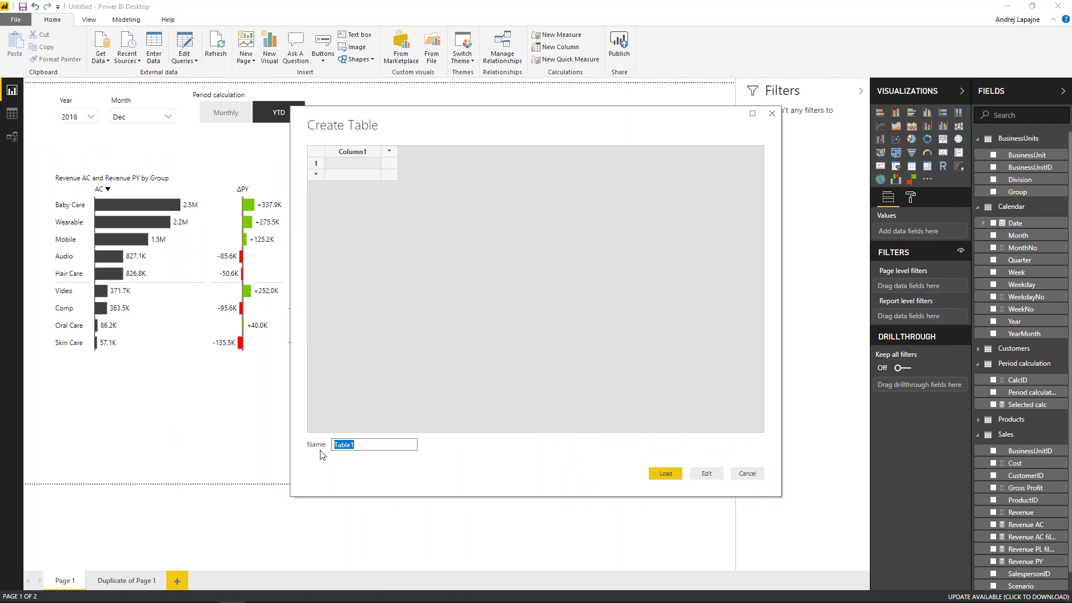
type("KPIs")
left_click(349, 152)
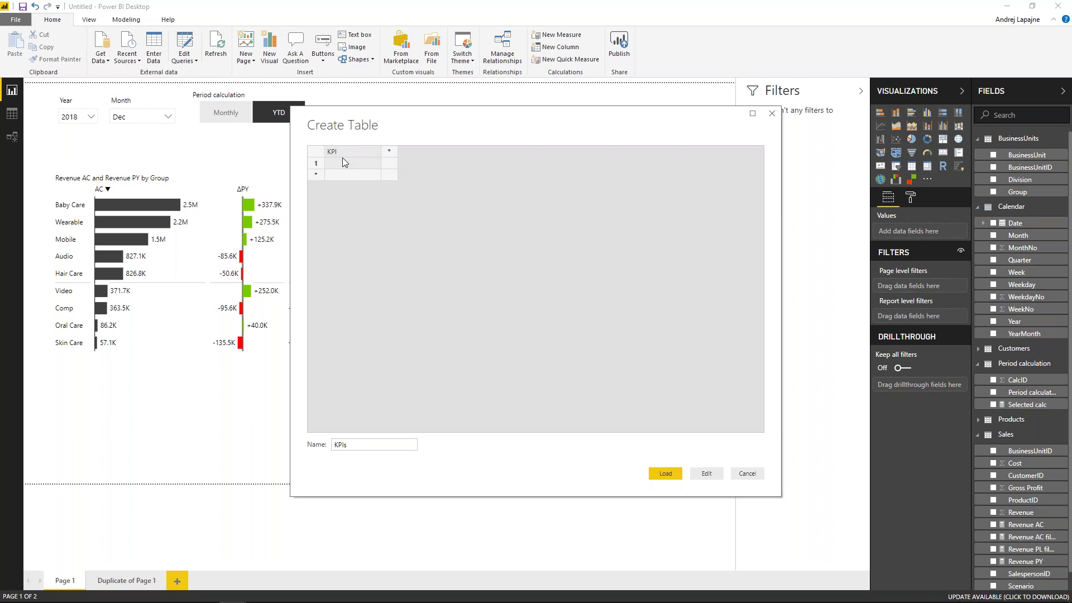
left_click(390, 153)
double_click(389, 153)
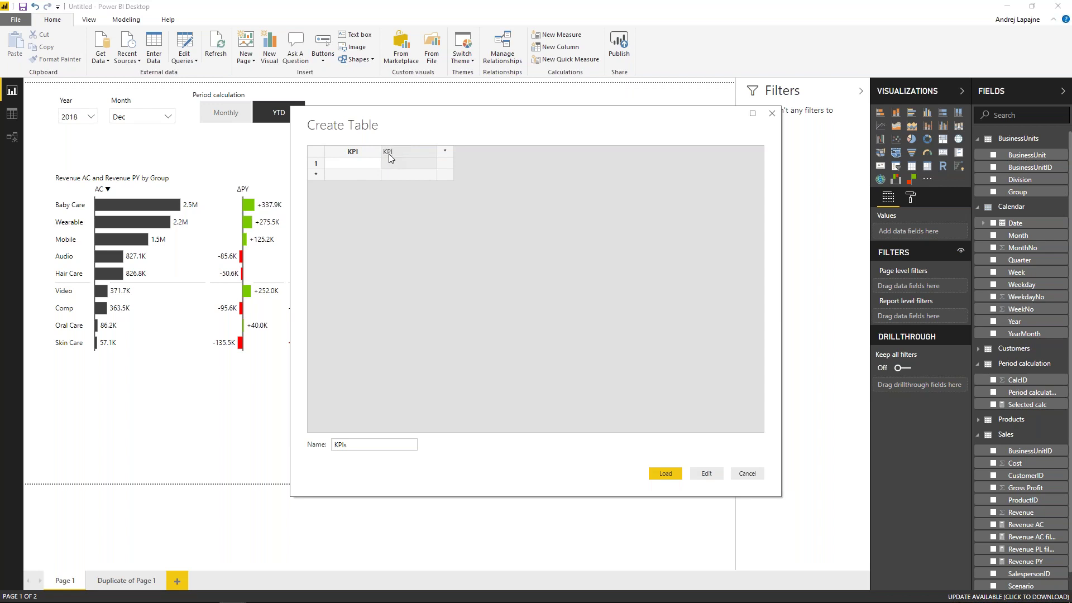
Fill the KPIs table with Revenue 1, Cost 2 and Gross Profit 3, and load it into the model.
left_click(360, 161)
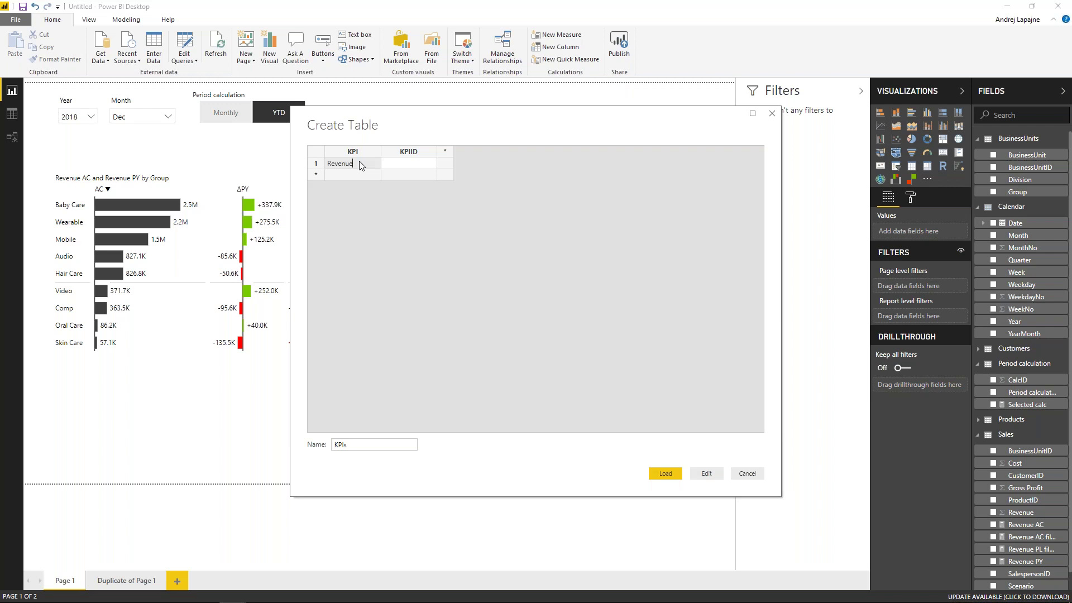
key("Tab")
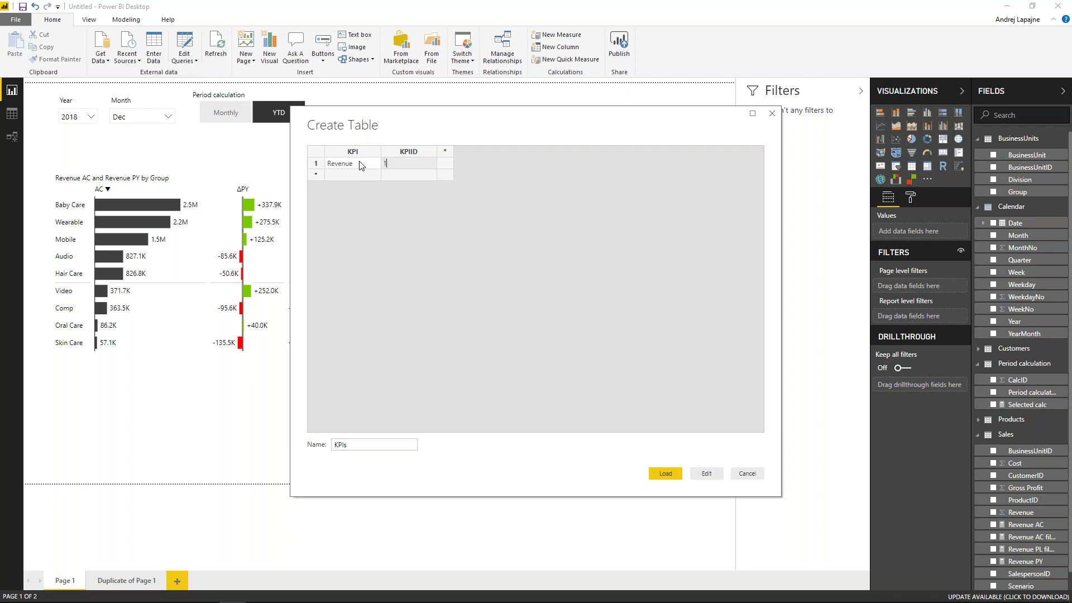
left_click(354, 175)
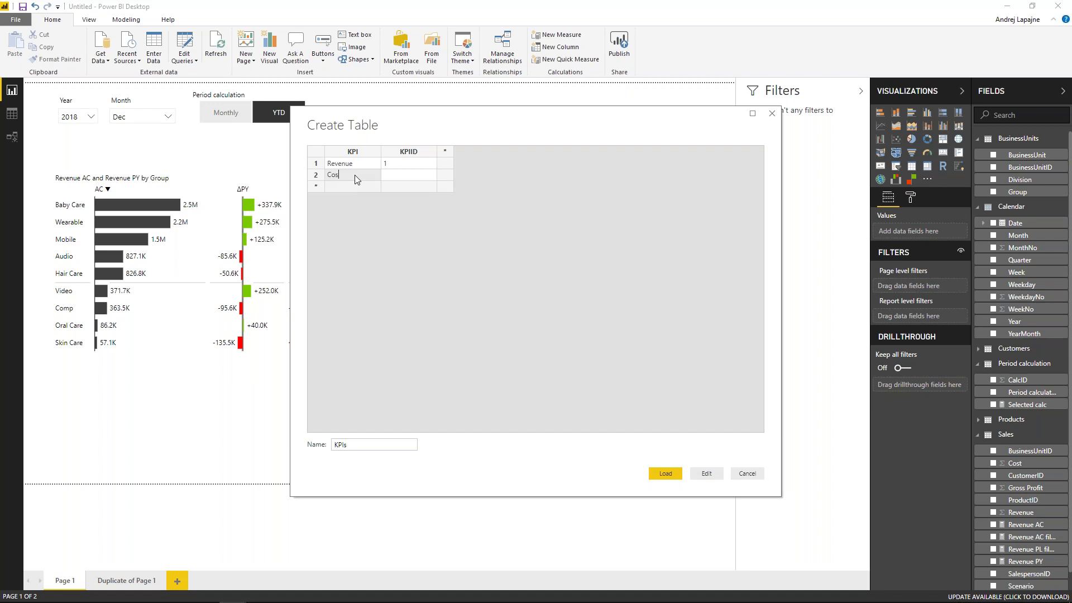
key("Tab")
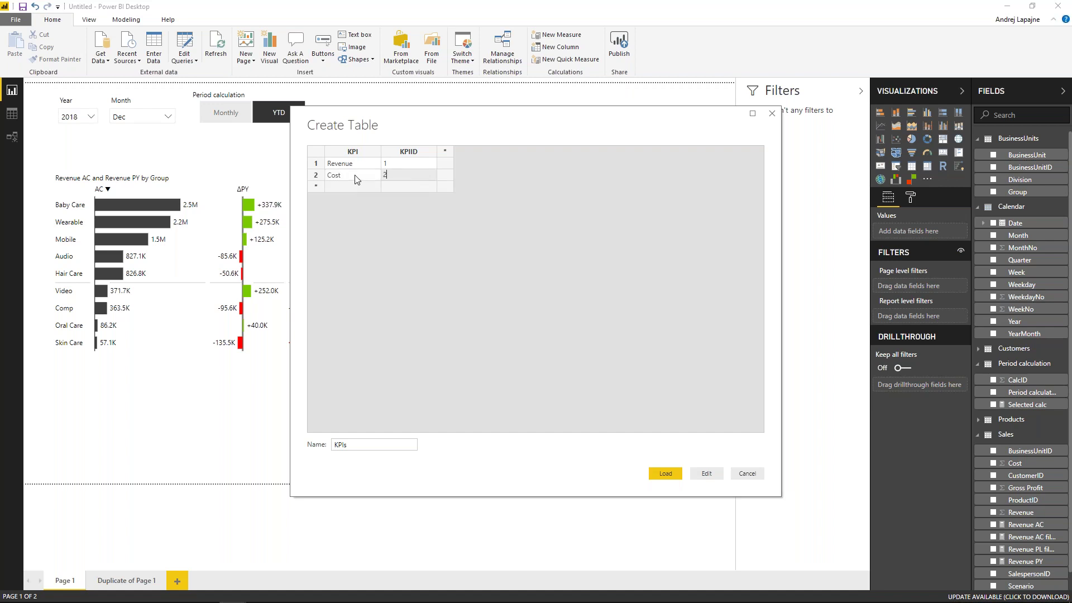
left_click(347, 187)
type("Gross ")
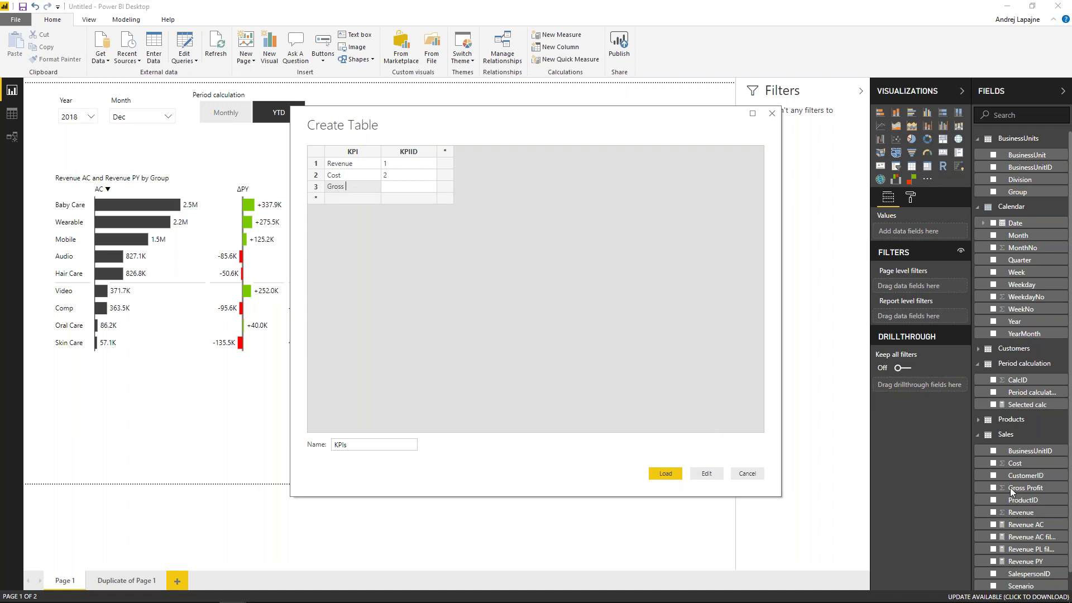
type("Profit")
key("Tab")
type("3")
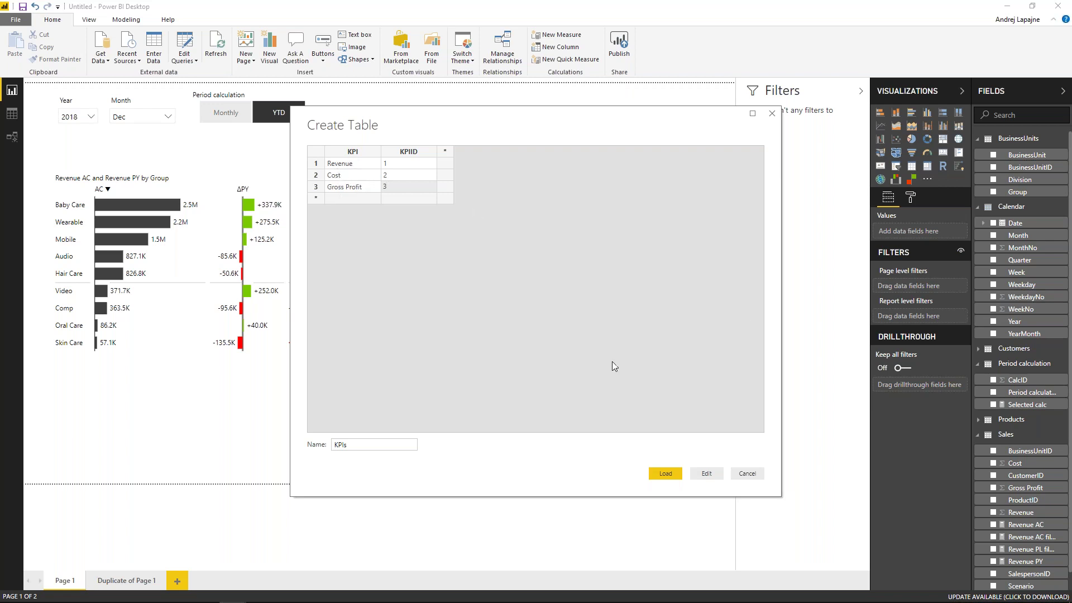
left_click(666, 474)
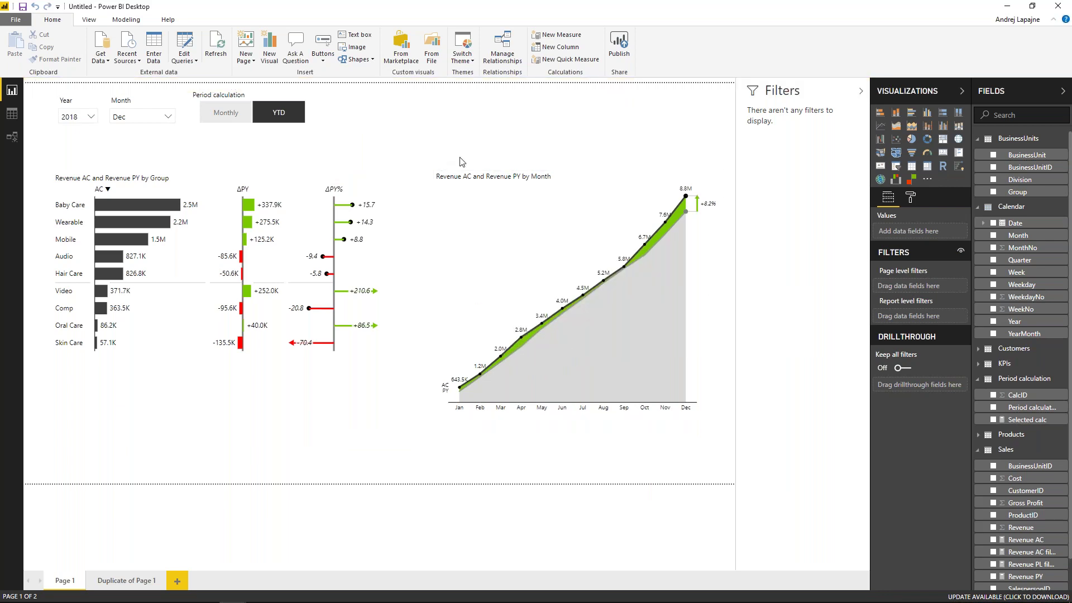
In the model diagram, move the Products table down slightly and place the unconnected KPIs table directly above it.
left_click(13, 114)
left_click(12, 136)
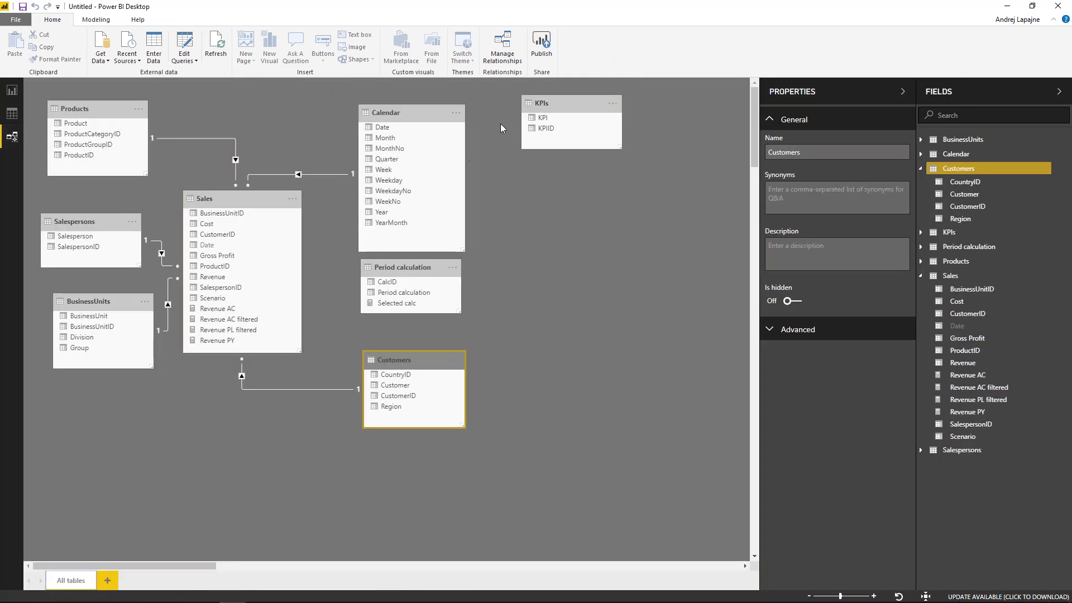
left_click_drag(578, 104, 581, 213)
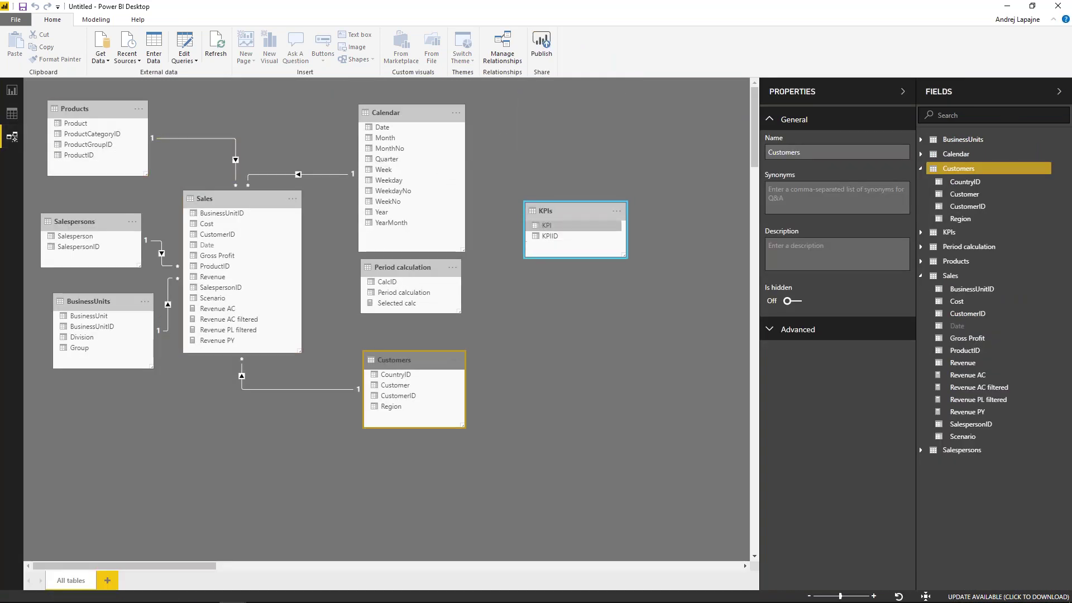
left_click_drag(589, 211, 314, 99)
left_click_drag(148, 111, 157, 158)
left_click_drag(279, 102, 96, 102)
left_click_drag(153, 145, 149, 140)
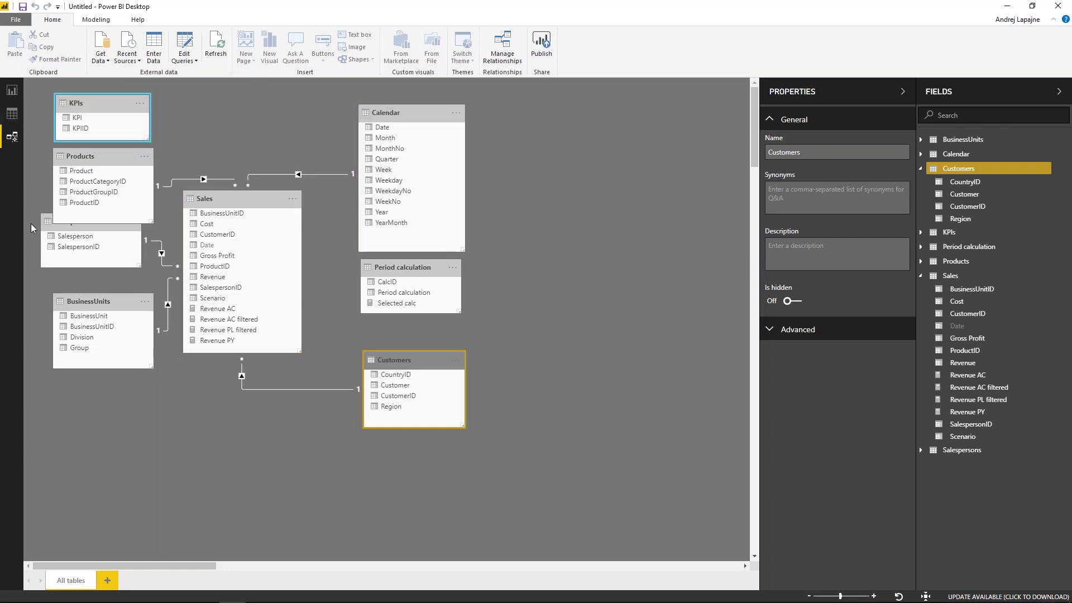
Line up Salespersons, BusinessUnits, Products and KPIs in one column, and enlarge the Sales table and shift it up.
left_click(106, 249)
left_click_drag(128, 223, 137, 246)
left_click_drag(148, 299, 144, 307)
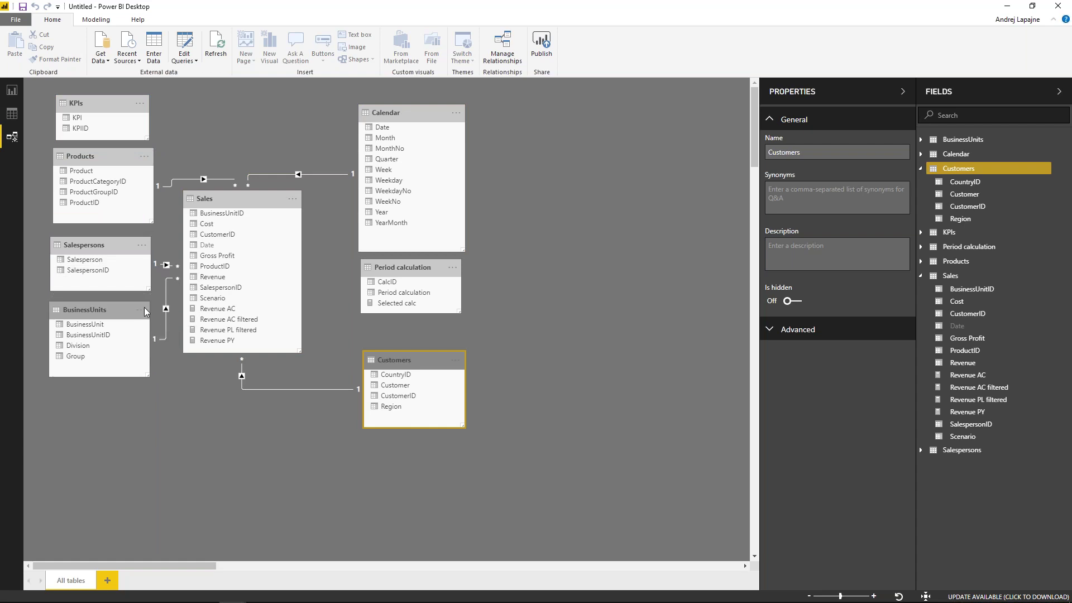
left_click_drag(129, 156, 125, 159)
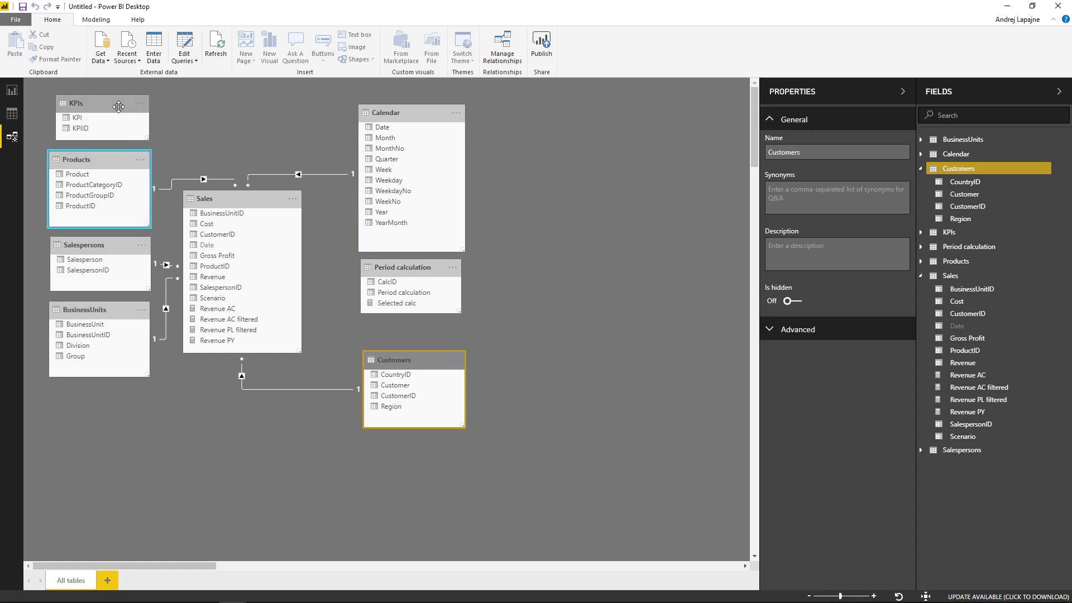
left_click_drag(119, 106, 111, 105)
left_click_drag(299, 353, 322, 384)
left_click_drag(281, 204, 287, 173)
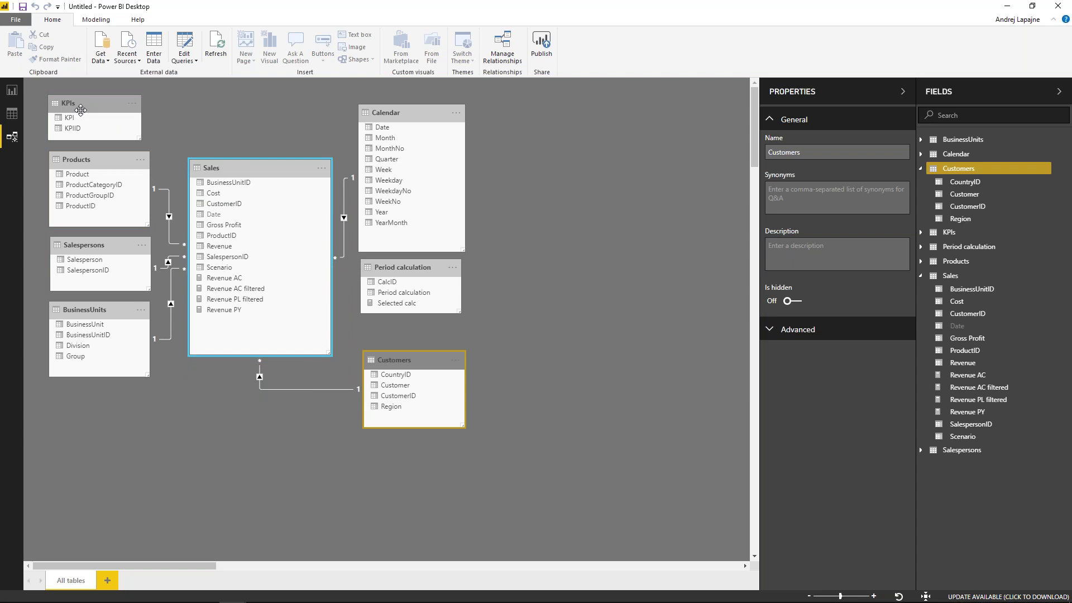
Add the KPI field from the KPIs table to report Page 1 as a dropdown slicer.
left_click(11, 90)
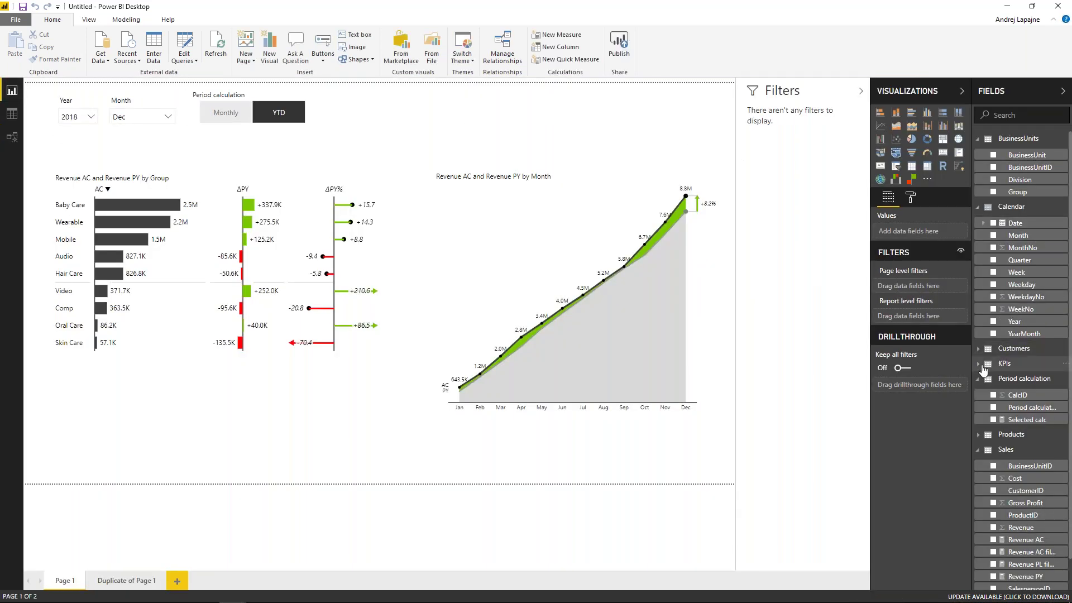
left_click(980, 365)
left_click_drag(1013, 380, 391, 109)
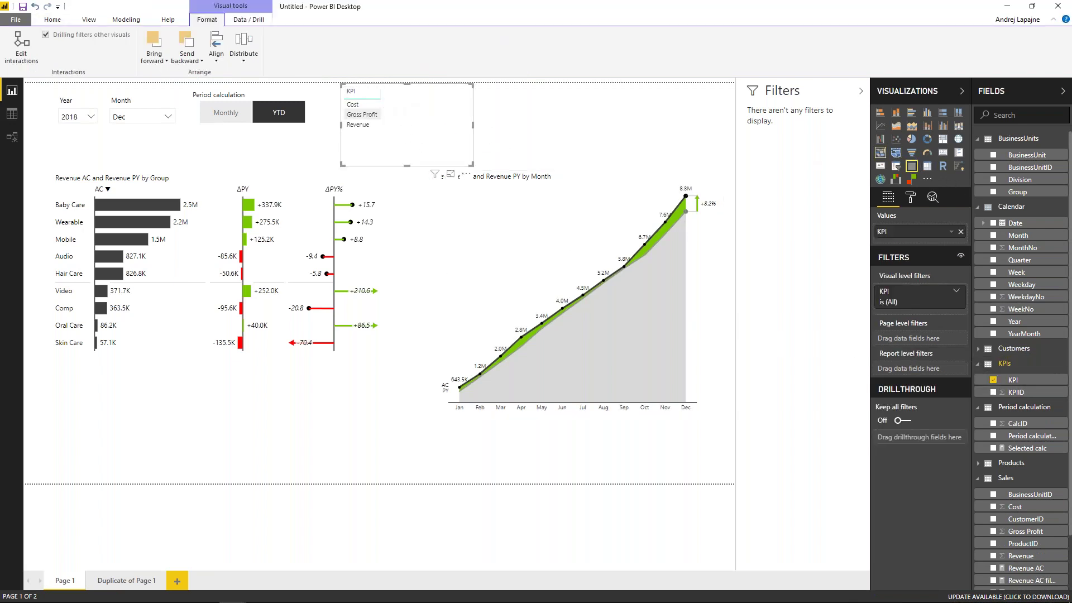
left_click(896, 166)
left_click(464, 91)
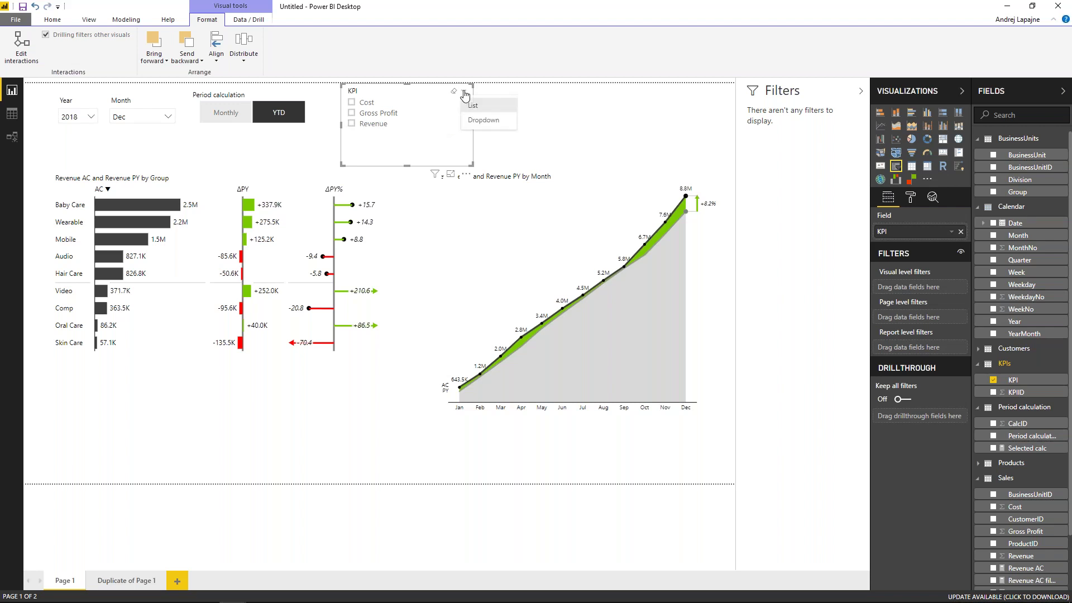
left_click(480, 118)
Shrink the KPI slicer to fit its dropdown and select Revenue in it.
left_click_drag(472, 164, 459, 134)
left_click(448, 108)
left_click(375, 142)
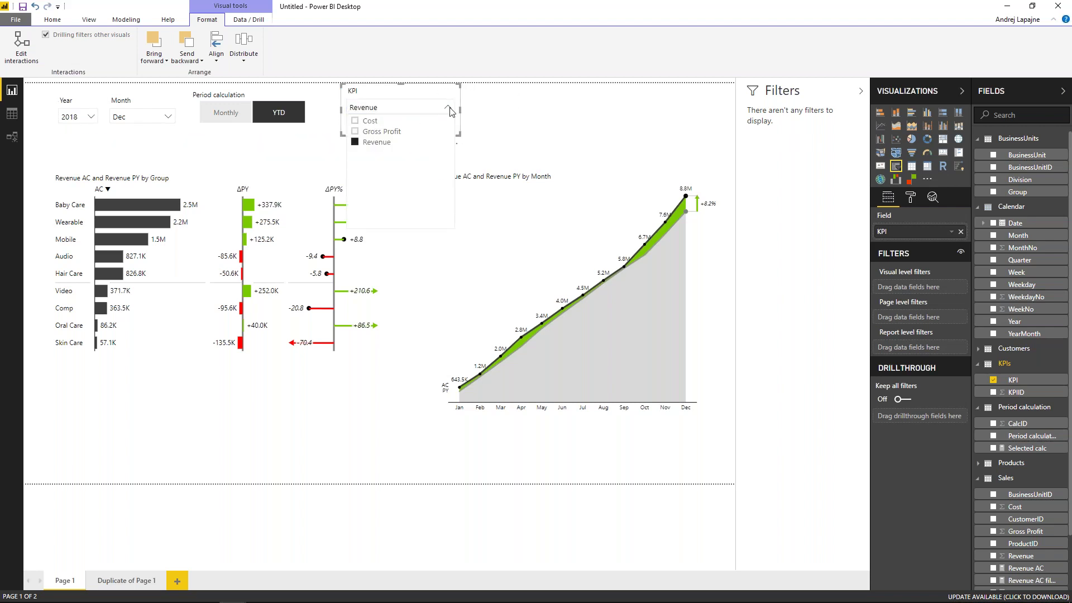
Arrange the slicers in one row above the charts in the order KPI, Year, Month, Period calculation.
left_click_drag(391, 89, 67, 140)
left_click_drag(243, 97, 351, 95)
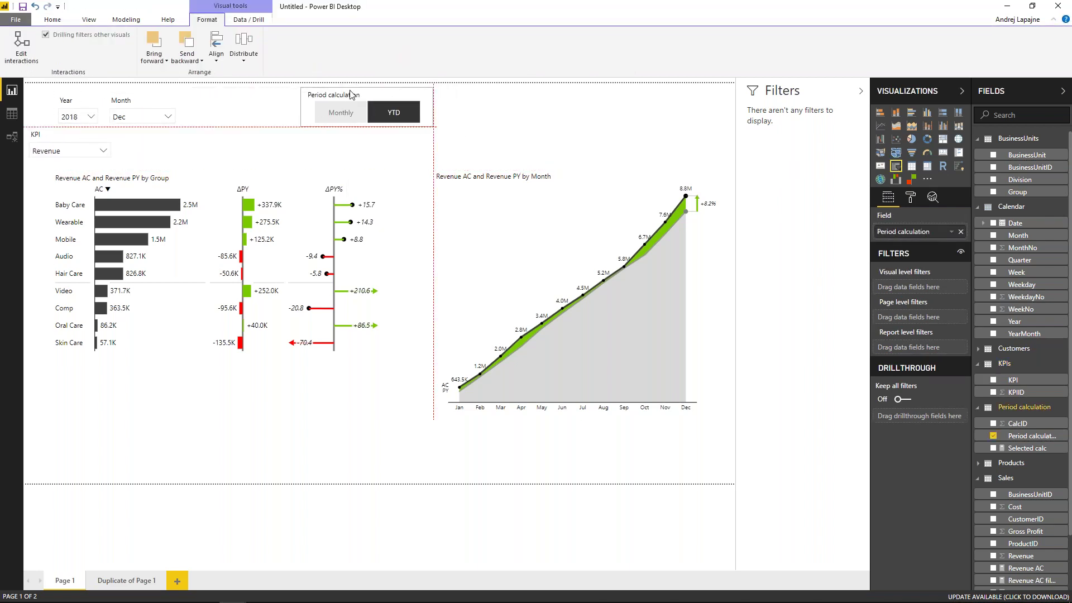
left_click_drag(121, 101, 228, 92)
left_click_drag(71, 104, 177, 94)
left_click_drag(50, 134, 69, 90)
left_click_drag(149, 90, 137, 91)
left_click_drag(249, 92, 221, 92)
left_click_drag(329, 103, 286, 99)
left_click(34, 134)
Check the order of the options in the KPI slicer and switch its selection to Cost.
left_click(121, 108)
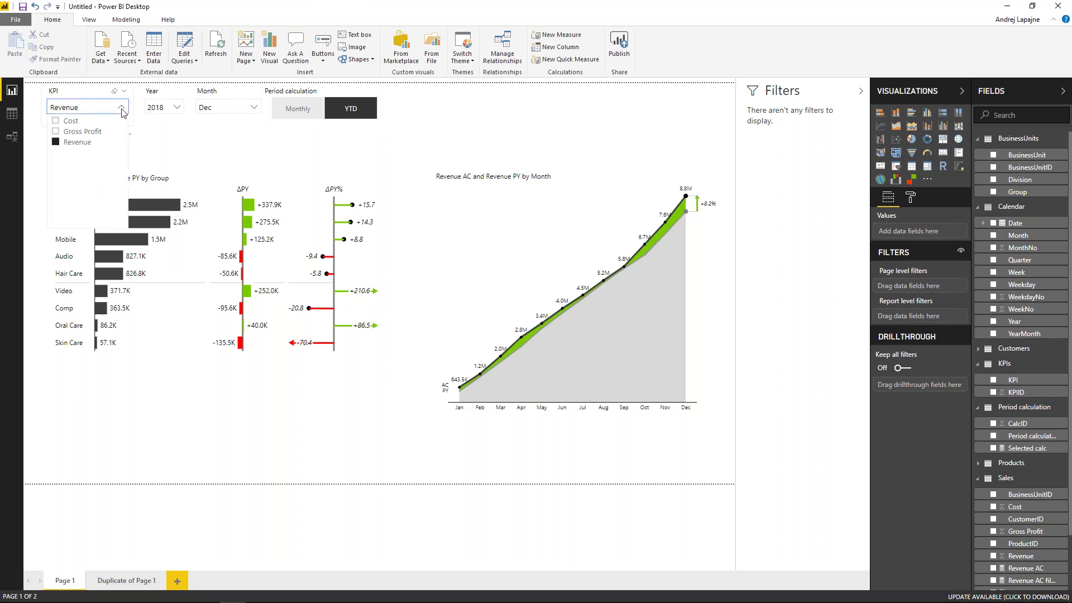
left_click(75, 120)
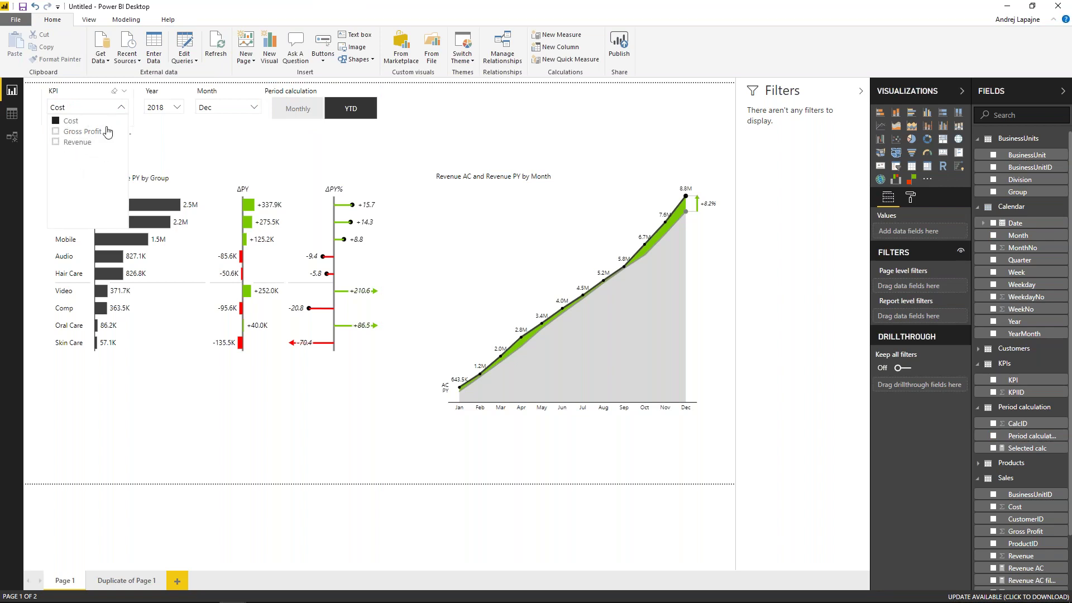
left_click(130, 120)
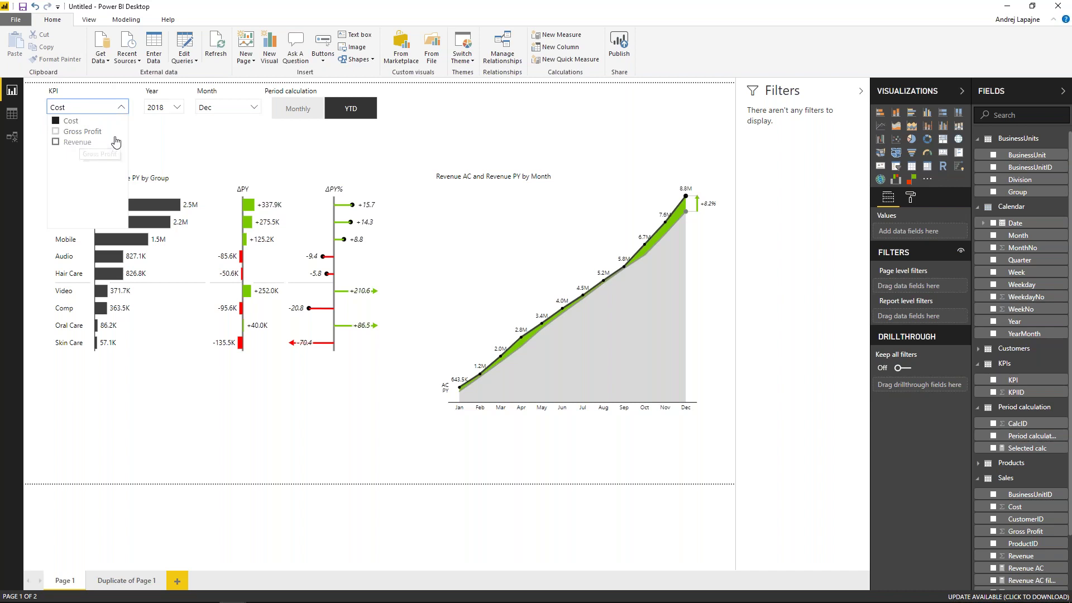
left_click(139, 136)
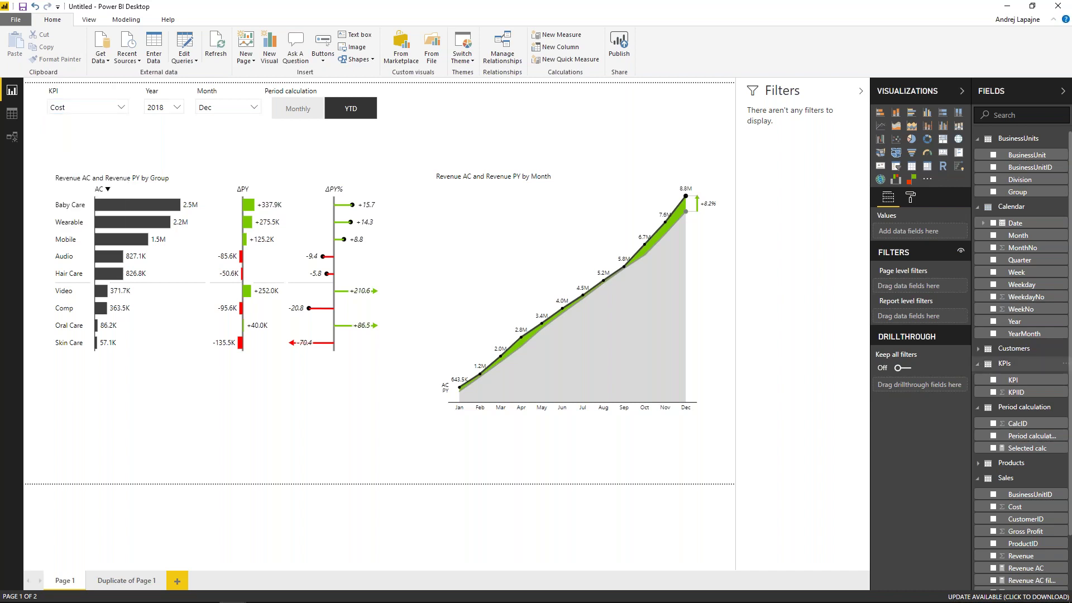
In the KPIs table data, sort the KPI column by KPIID.
left_click(12, 114)
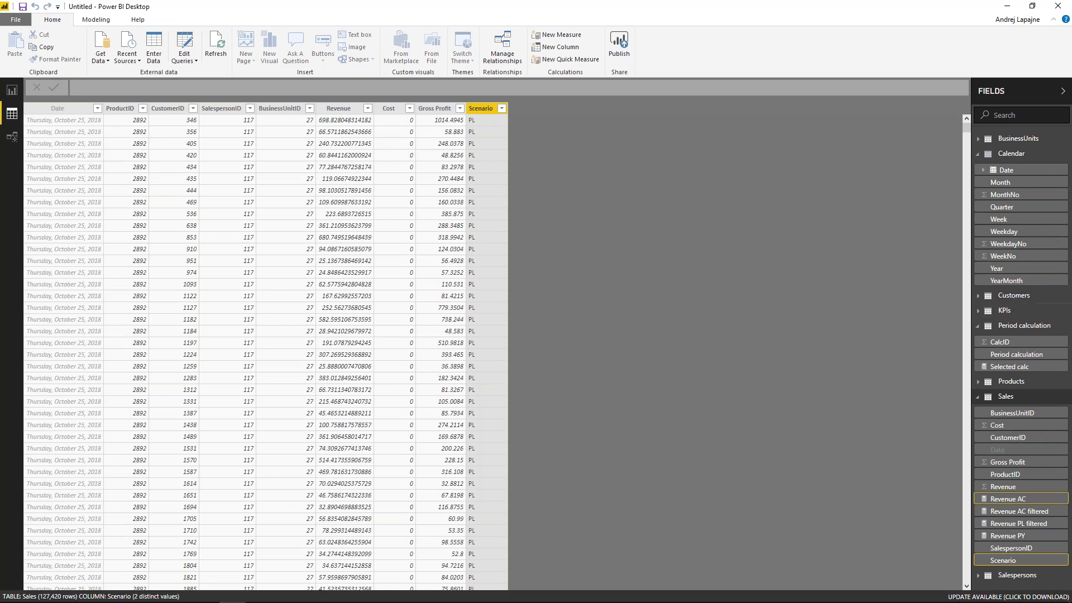
left_click(1025, 326)
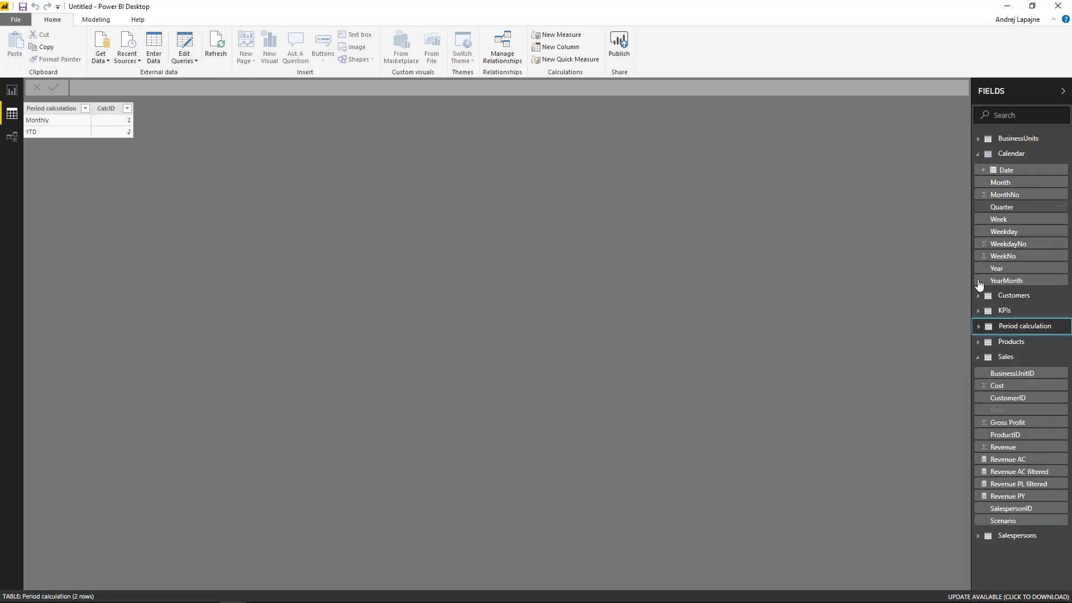
left_click(1005, 311)
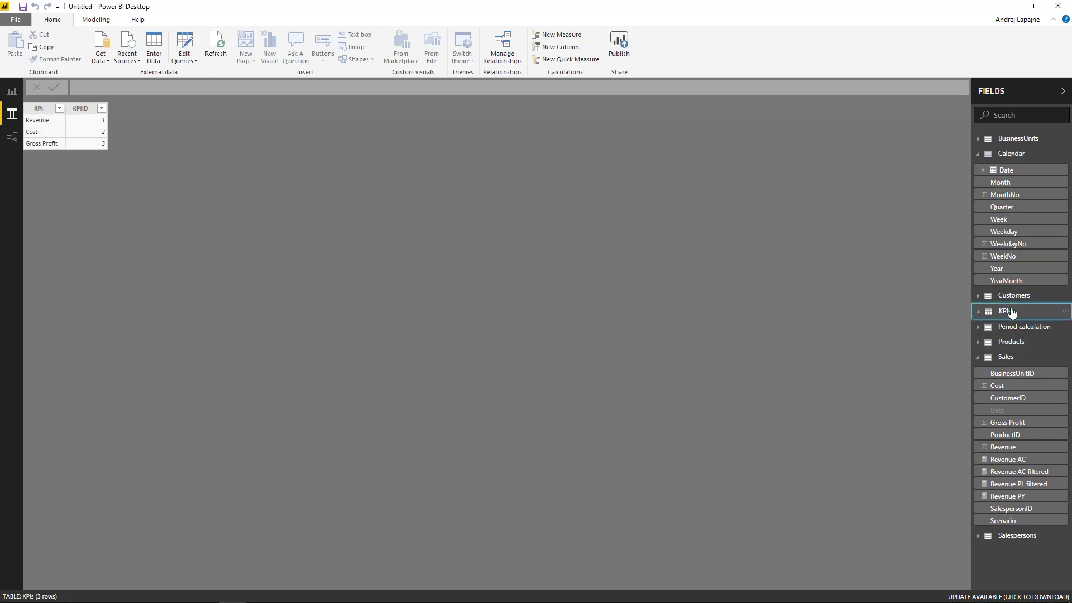
left_click(37, 110)
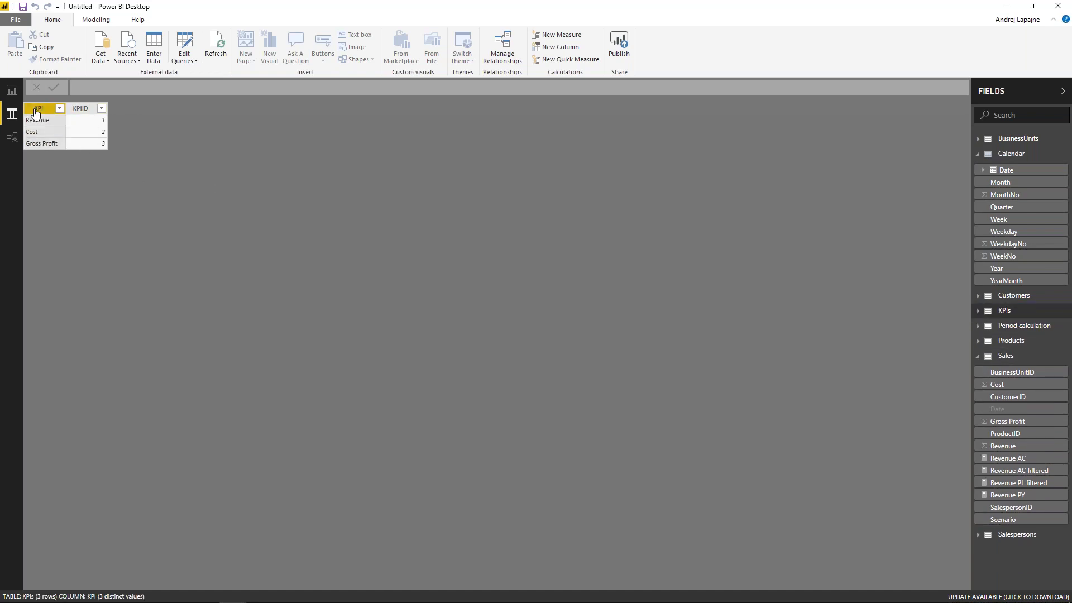
left_click(96, 19)
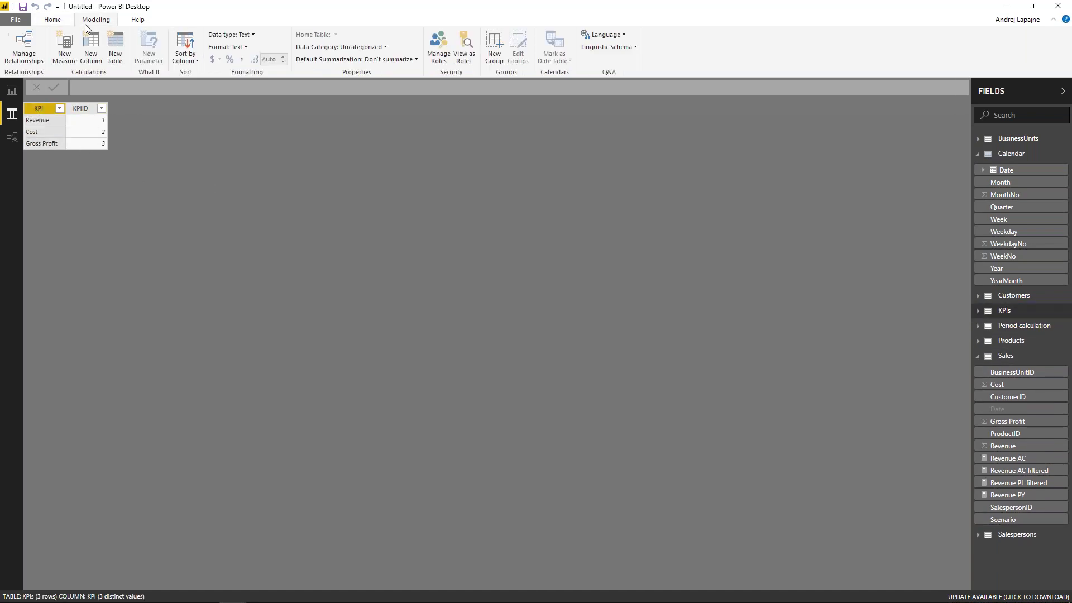
left_click(180, 60)
left_click(198, 87)
Back on report Page 1, set the KPI slicer to Revenue and leave all visuals deselected.
left_click(12, 90)
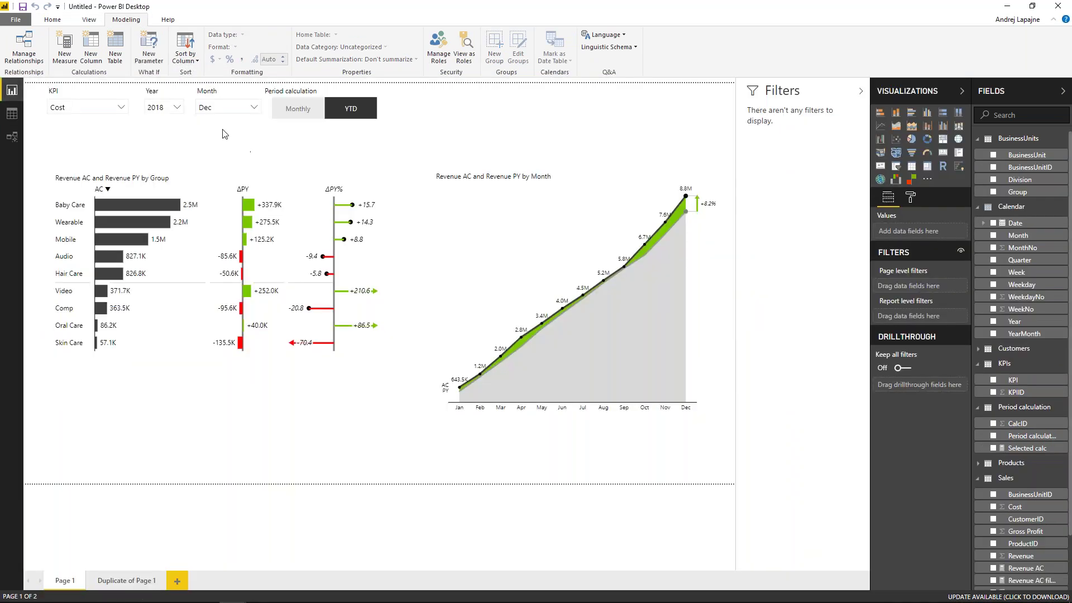
left_click(122, 108)
left_click(69, 121)
left_click(144, 117)
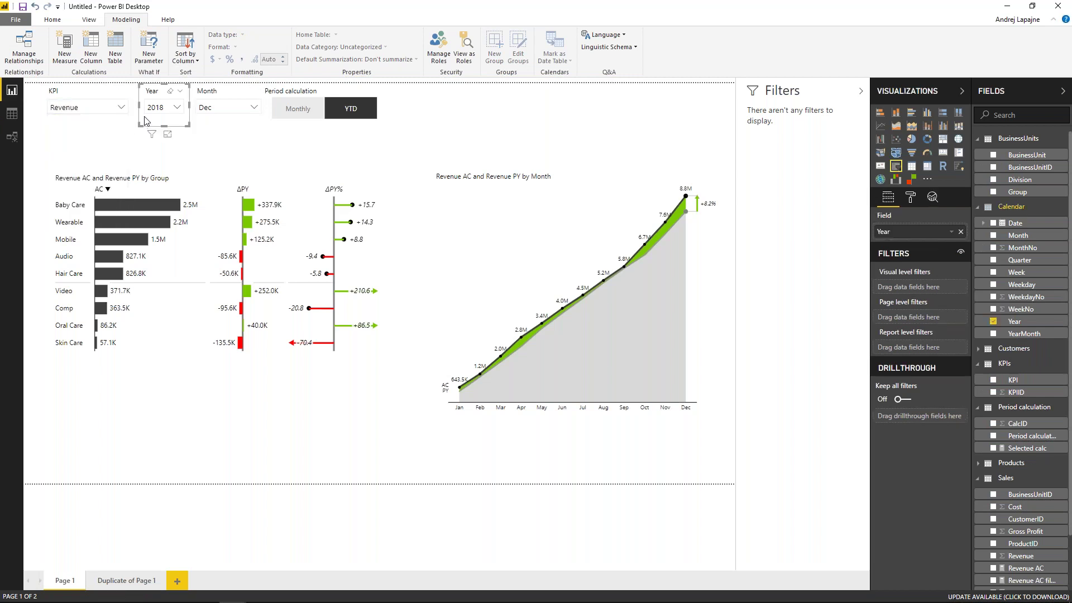
left_click(422, 118)
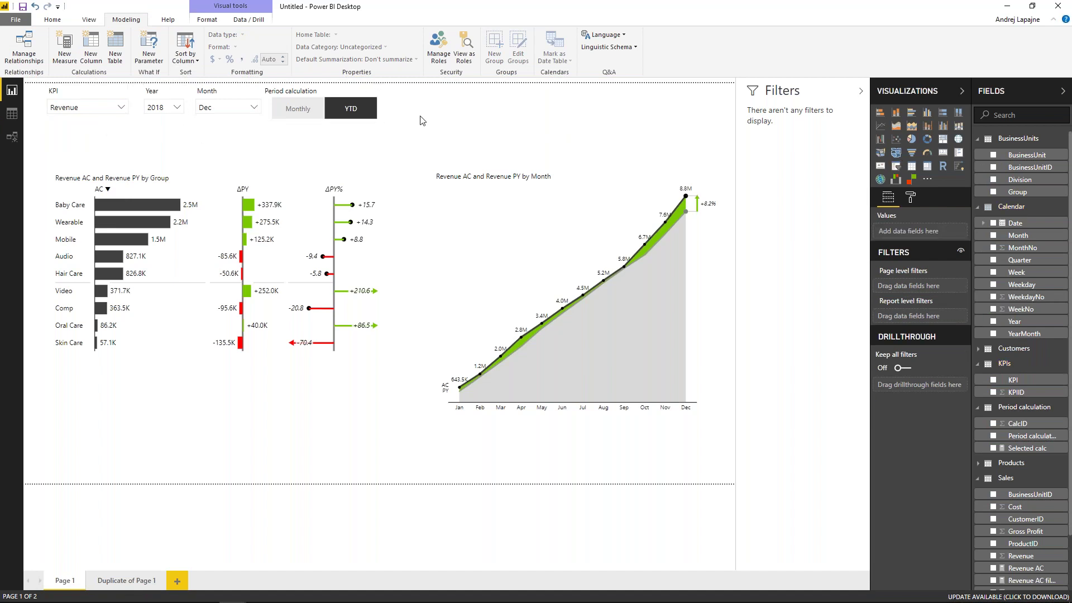
Create a measure in the KPIs table with the formula Selected KPI = MIN(KPIs[KPIID]).
right_click(1017, 393)
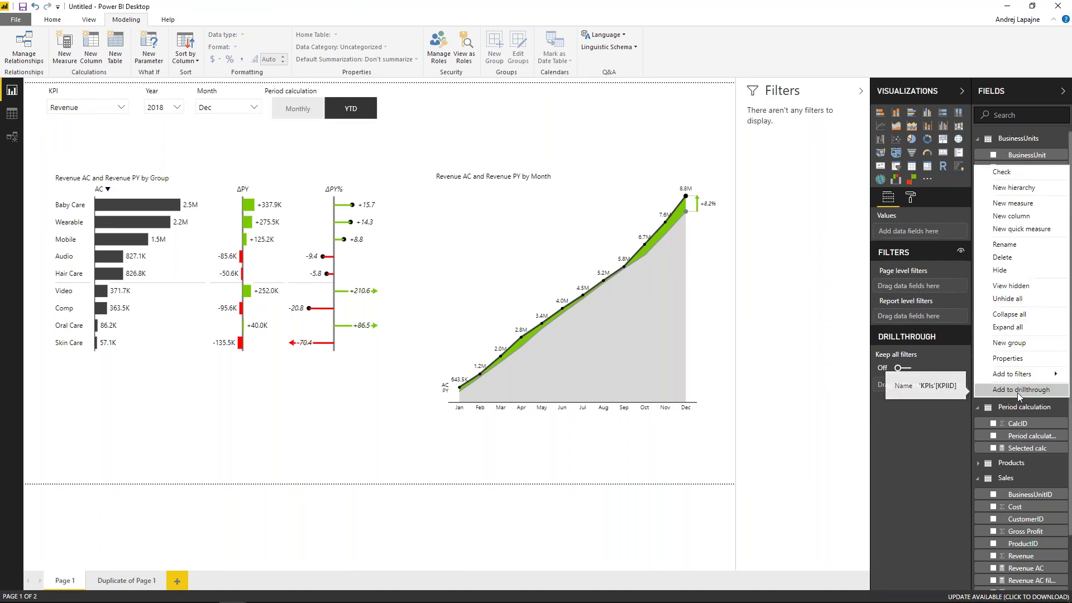
left_click(1006, 203)
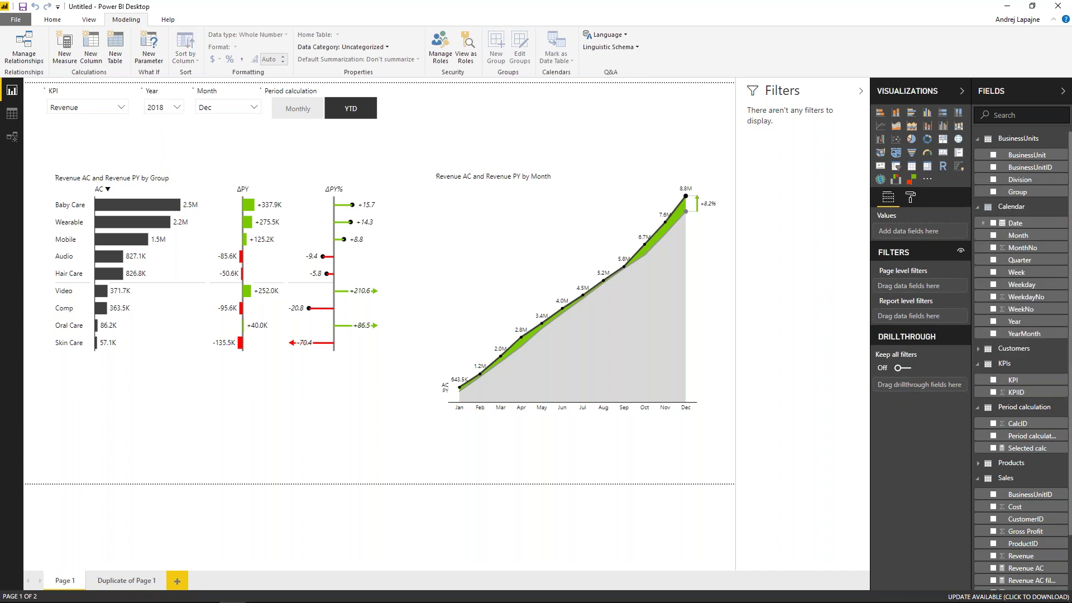
type("Selected KPI = MIN(")
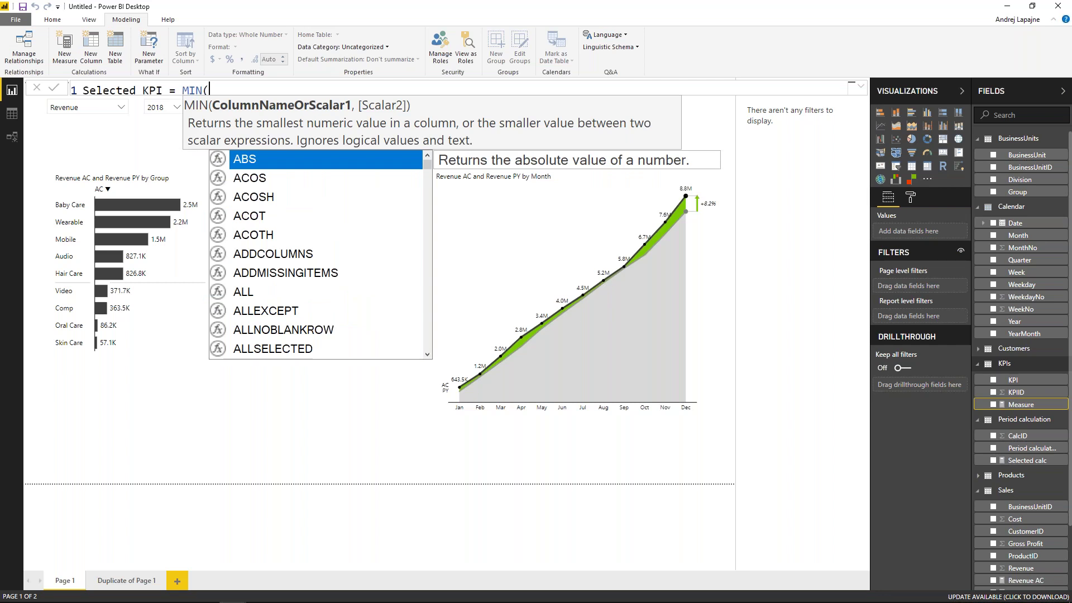
type("kpis[kpii")
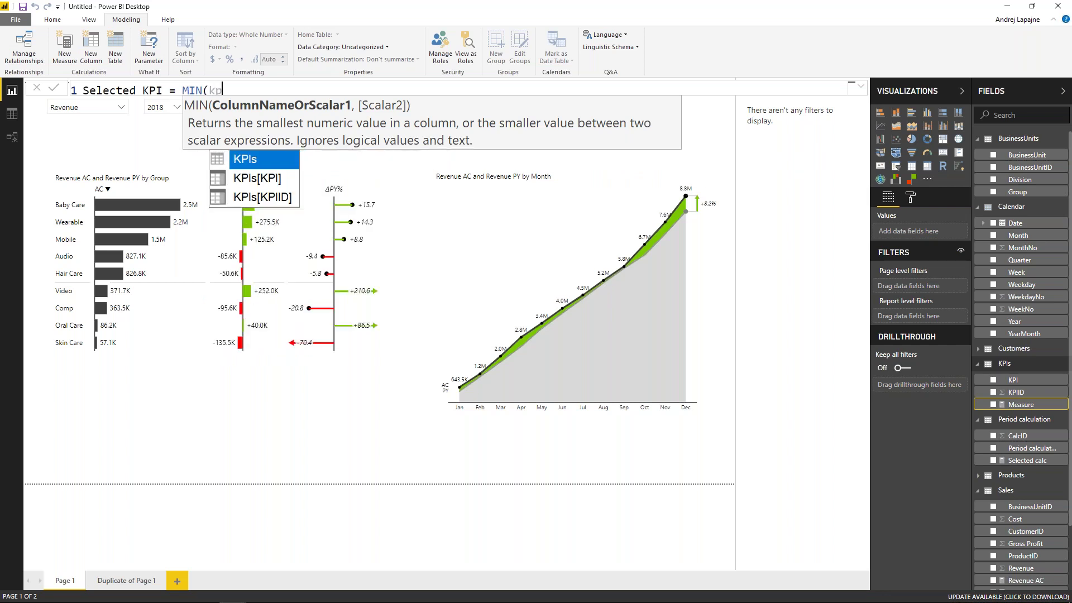
key("Tab")
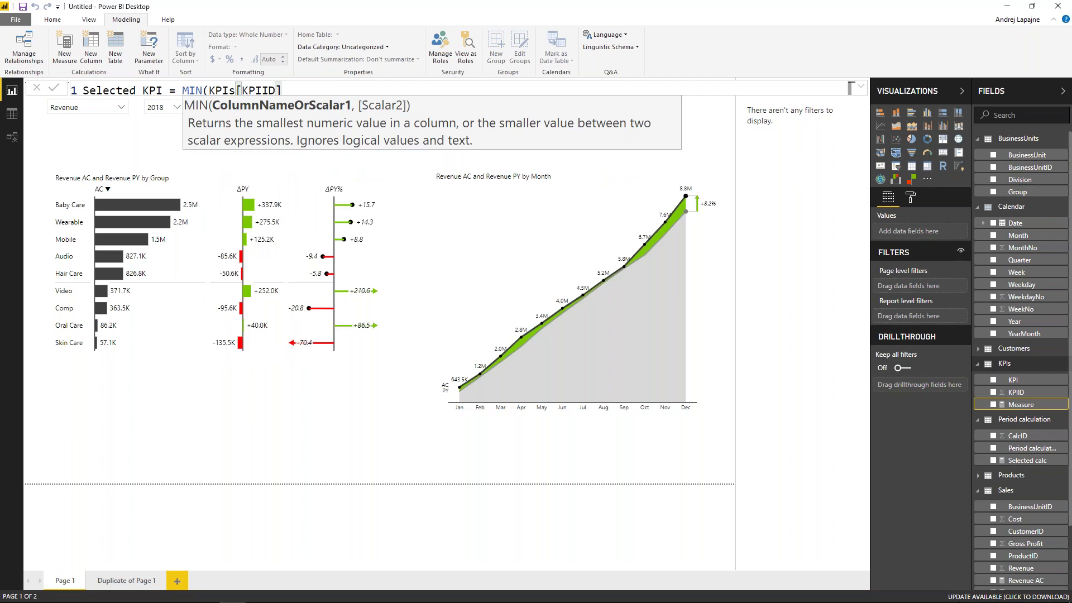
type(",")
key("BackSpace")
type(")")
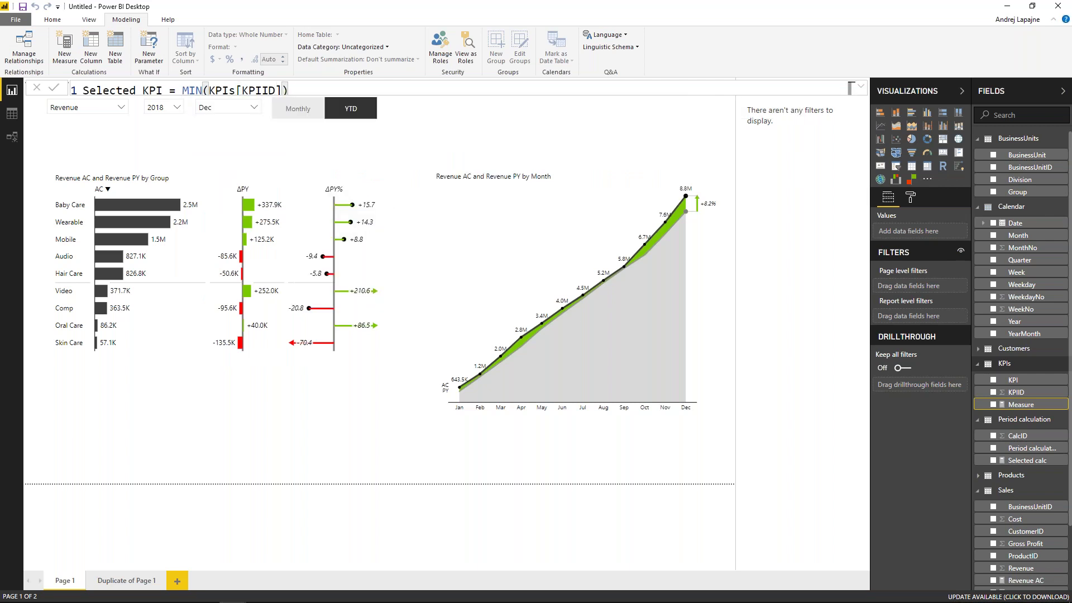
key("Return")
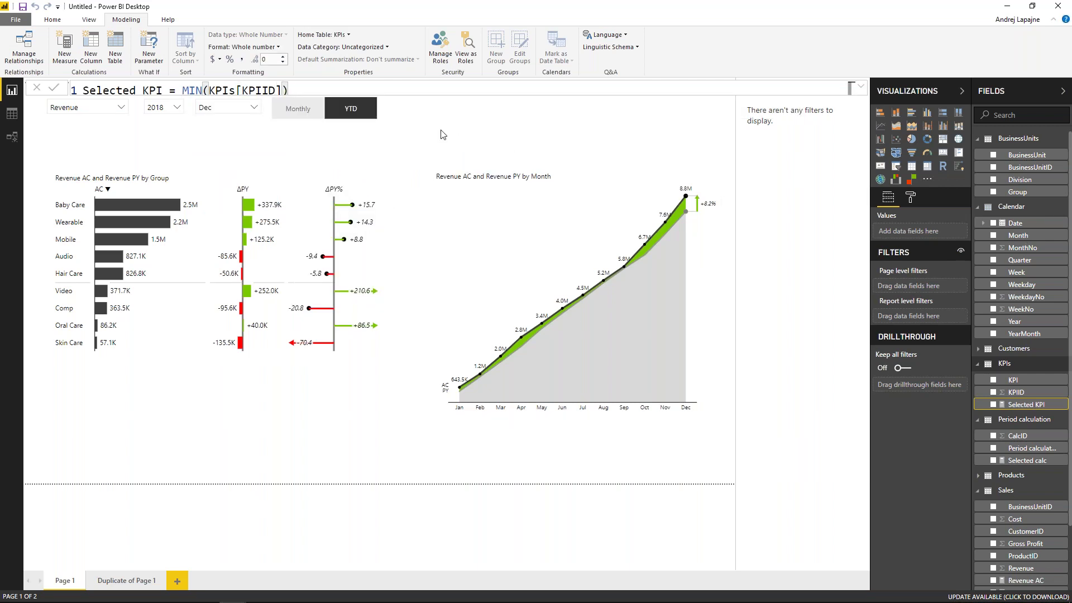
left_click(430, 132)
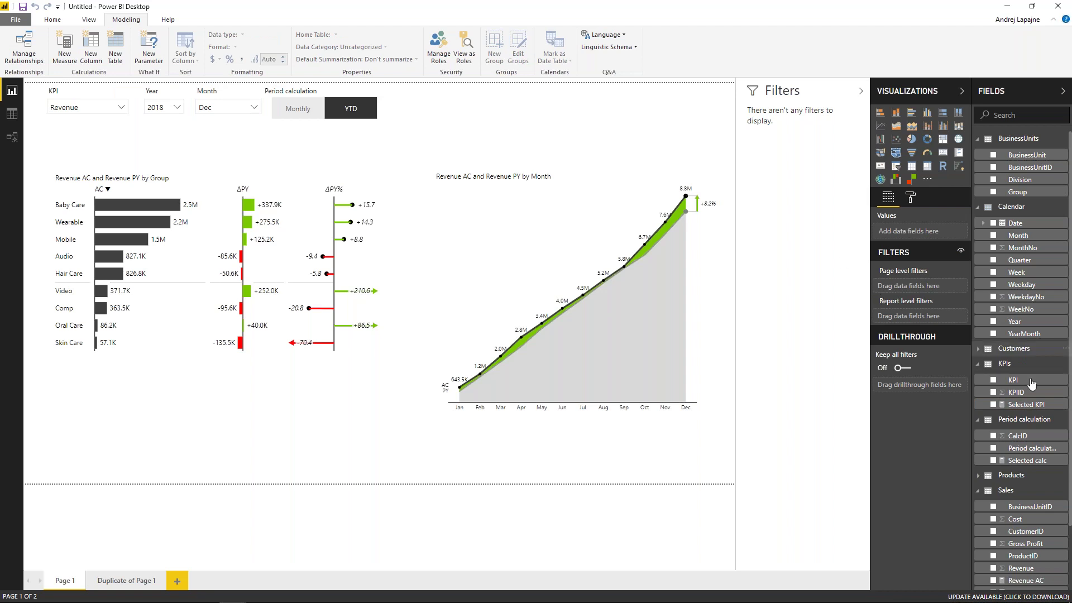
Show the Selected KPI measure on the report page as a card just below the slicers.
left_click_drag(1028, 406, 103, 137)
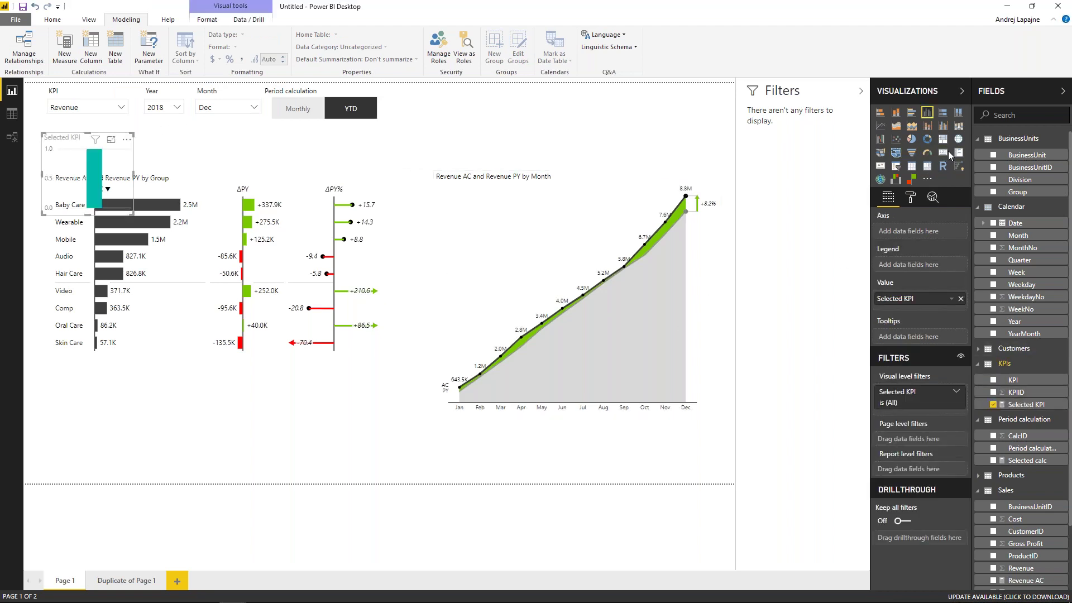
left_click(943, 153)
left_click_drag(132, 136, 211, 132)
Test the Selected KPI card by switching the KPI slicer to Cost, Gross Profit and back to Revenue.
left_click(121, 106)
left_click(71, 131)
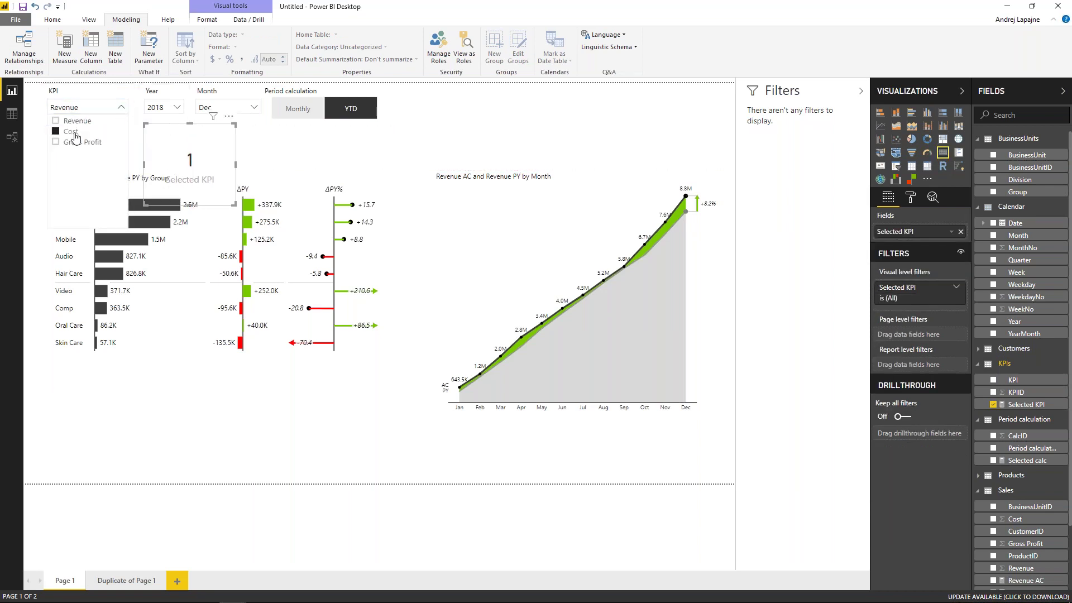
left_click(82, 142)
left_click(92, 122)
left_click(252, 143)
Move the Selected KPI card beside the Period calculation slicer and shrink it to fit above the monthly chart.
left_click(175, 141)
left_click_drag(210, 132, 472, 99)
left_click_drag(501, 163, 528, 140)
left_click_drag(484, 95, 499, 92)
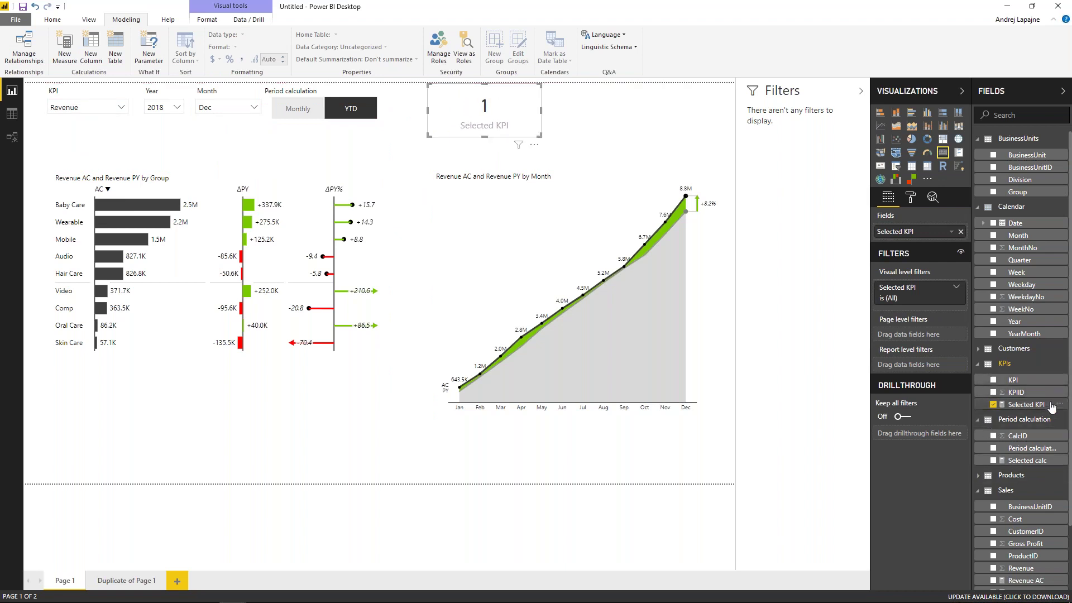
Examine the formula of the Revenue AC measure in the Sales table.
scroll(1030, 445, "down", 3)
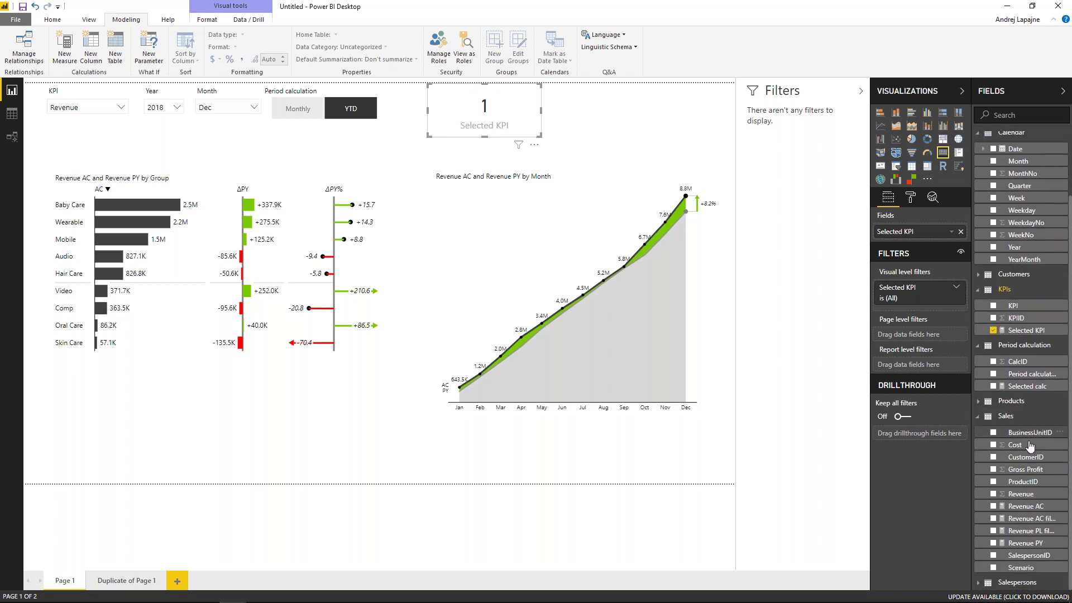
left_click(1020, 507)
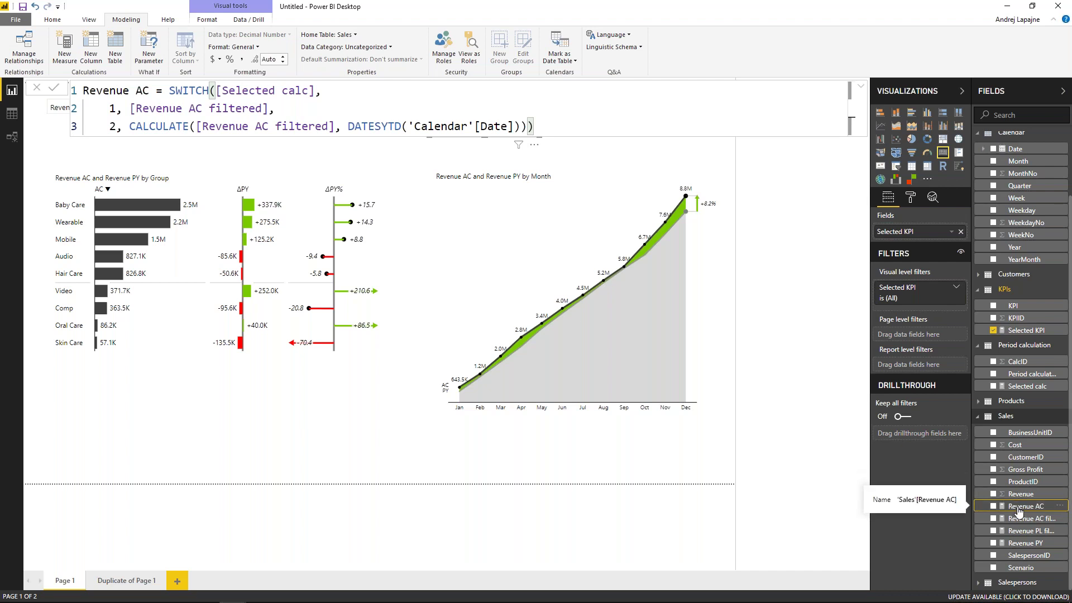
right_click(1019, 509)
left_click(943, 525)
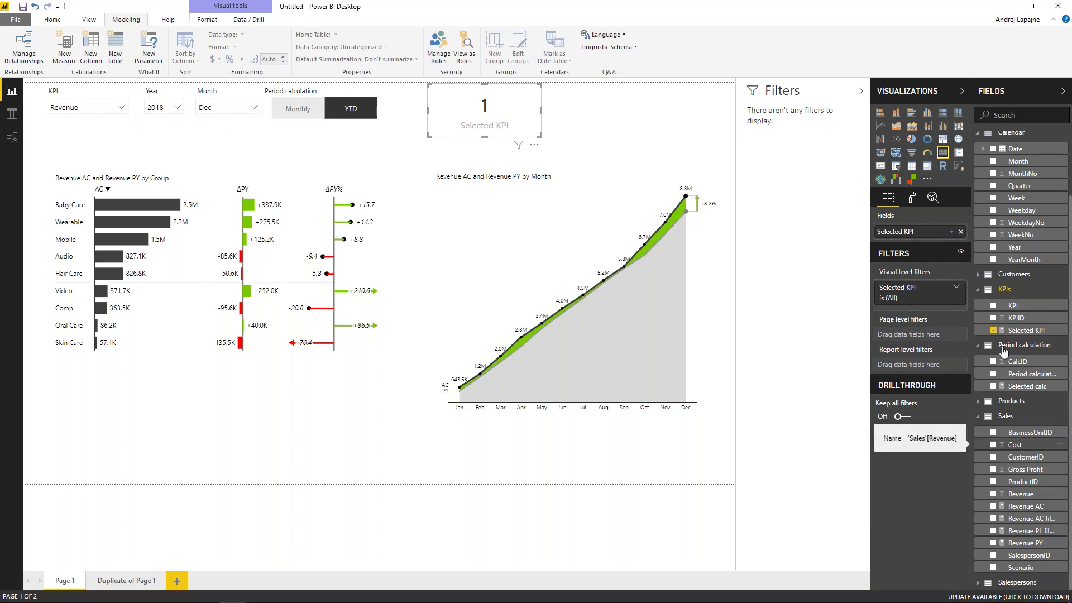
Add a new measure to the Sales table, beginning with Selected KPI value = SWITCH([Selected KPI], and a line break.
right_click(1024, 499)
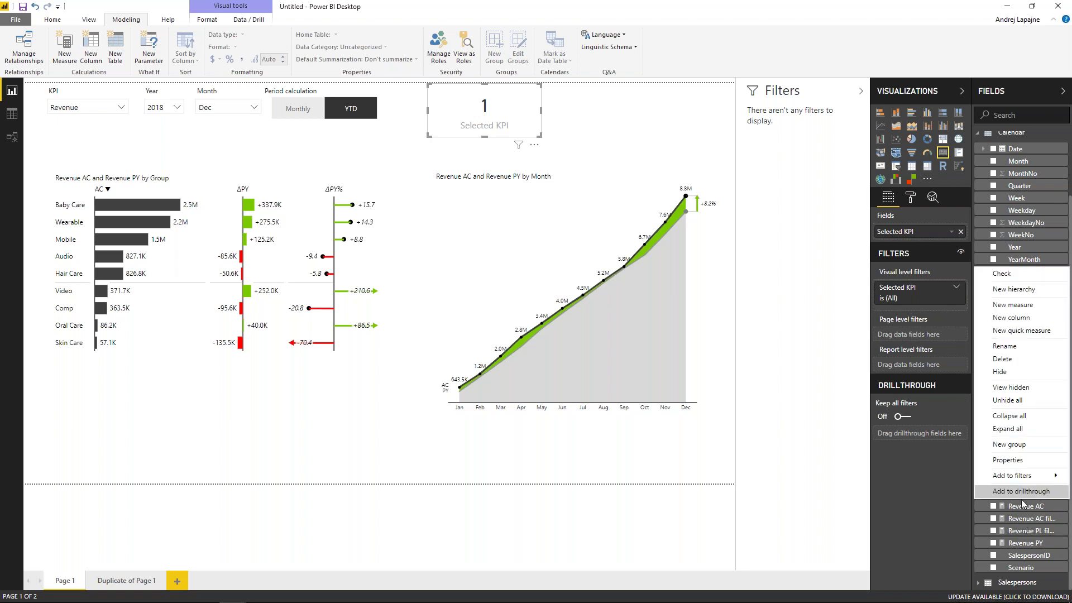
left_click(1030, 308)
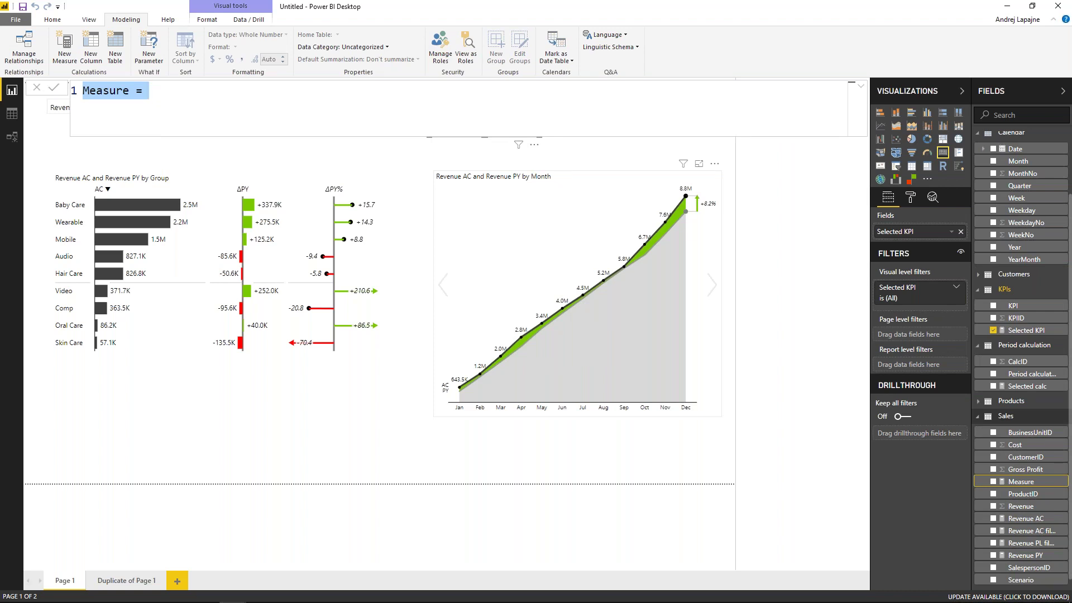
type("Selected KPI value")
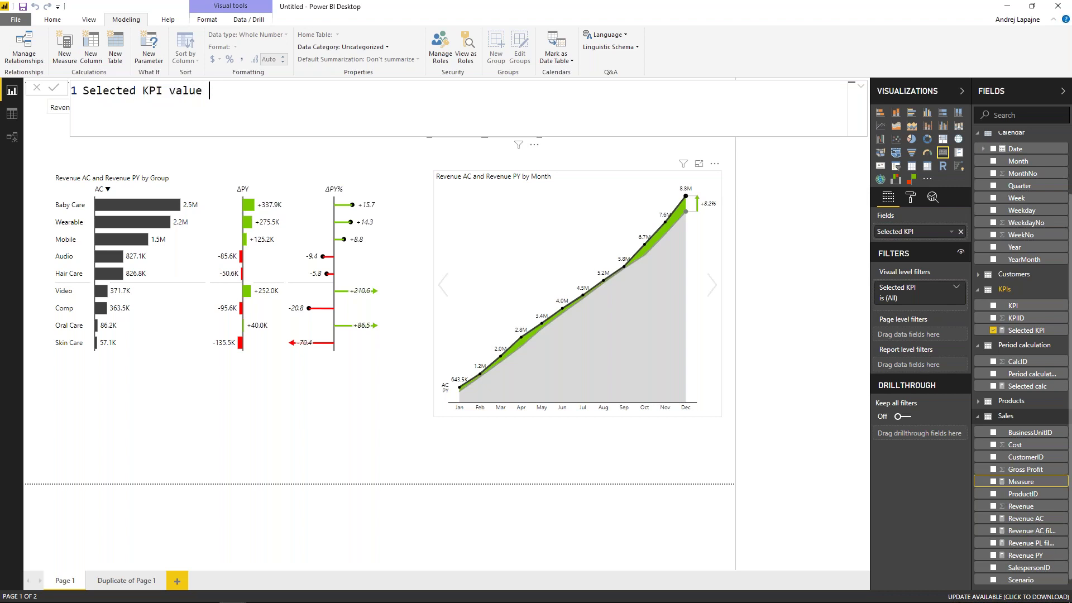
type(" = SWITCH(")
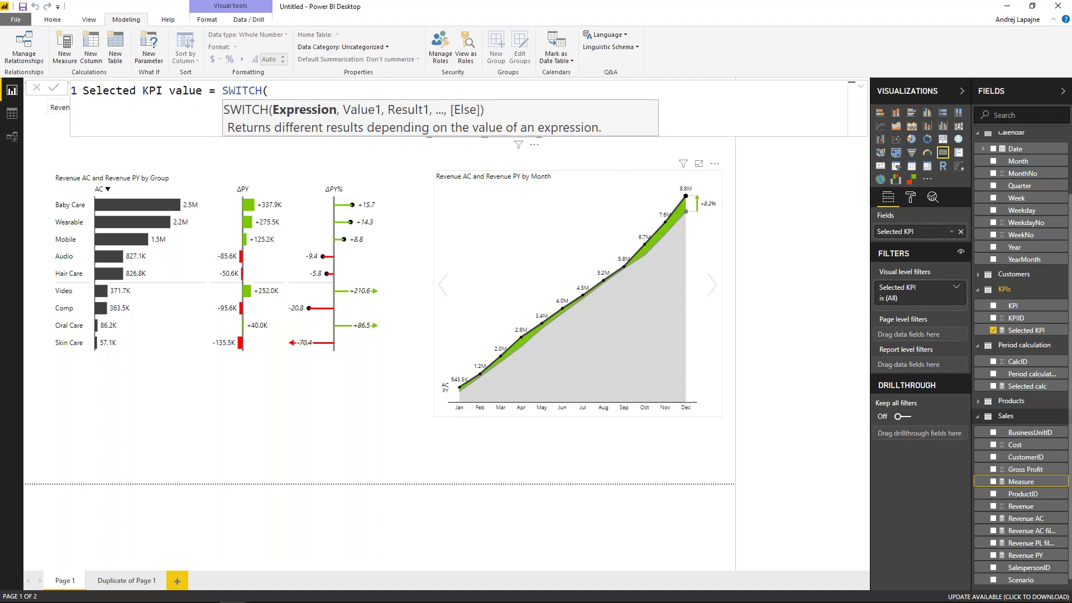
type("sele")
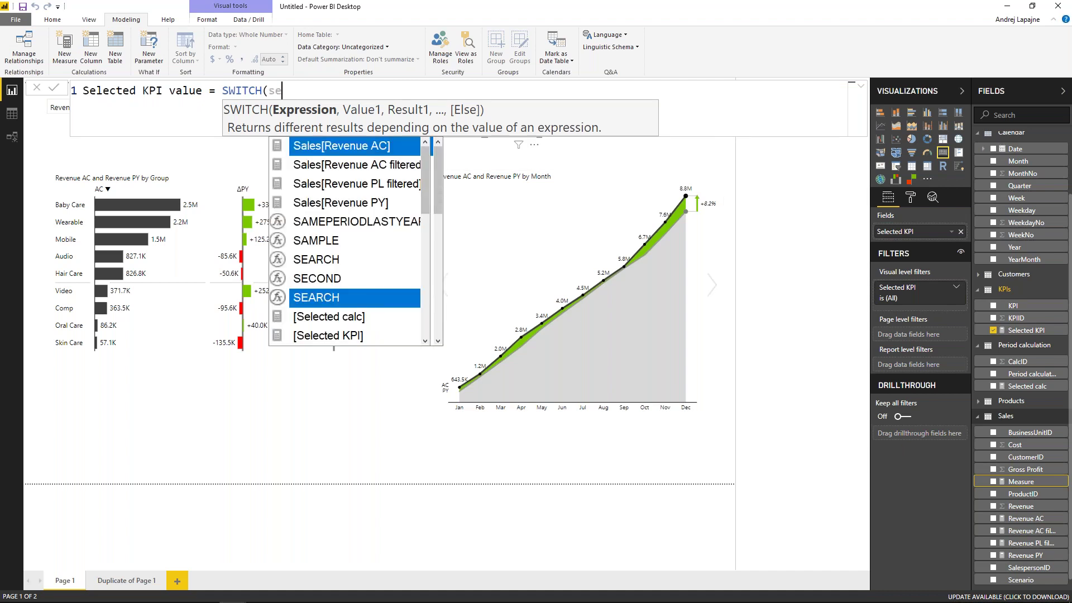
key("Down")
key("Down")
key("Tab")
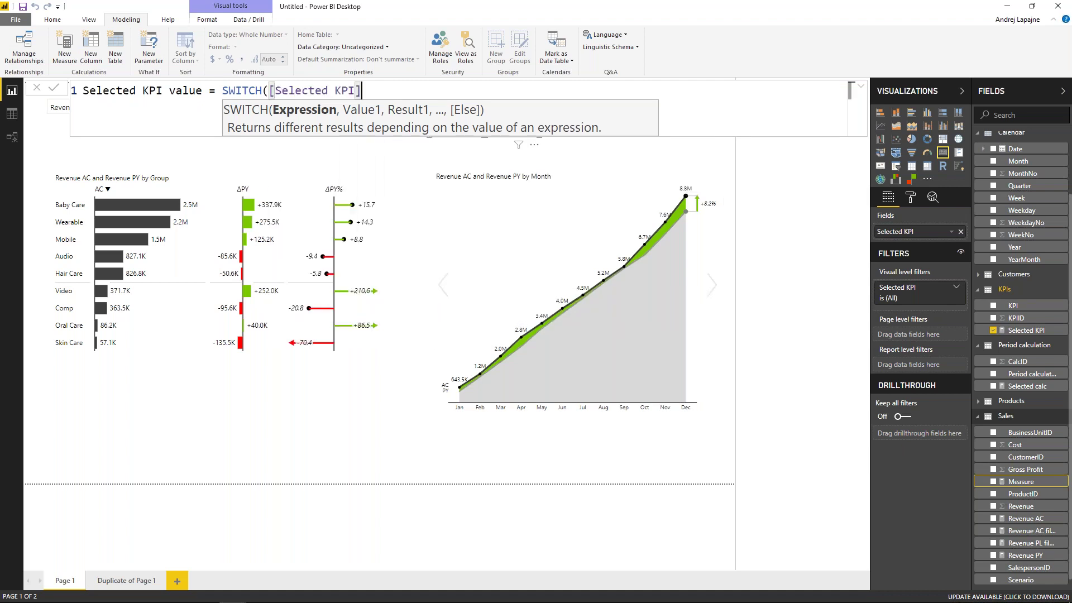
type(",")
key("shift+Return")
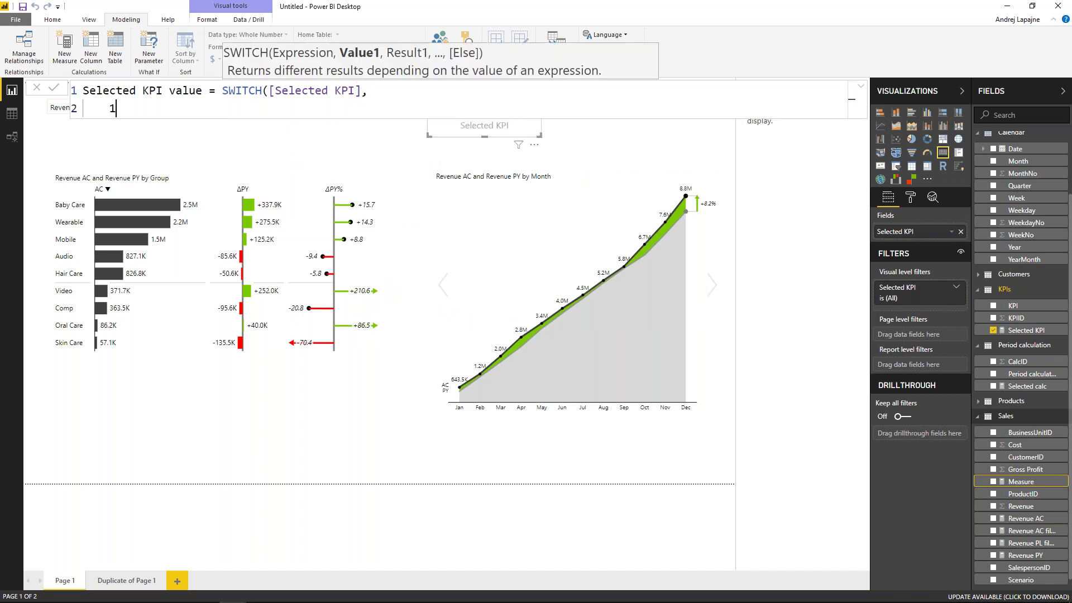
Add the SWITCH cases 1, SUM(Sales[Revenue]) and 2, SUM(Sales[Cost]) on separate lines.
type("1, ")
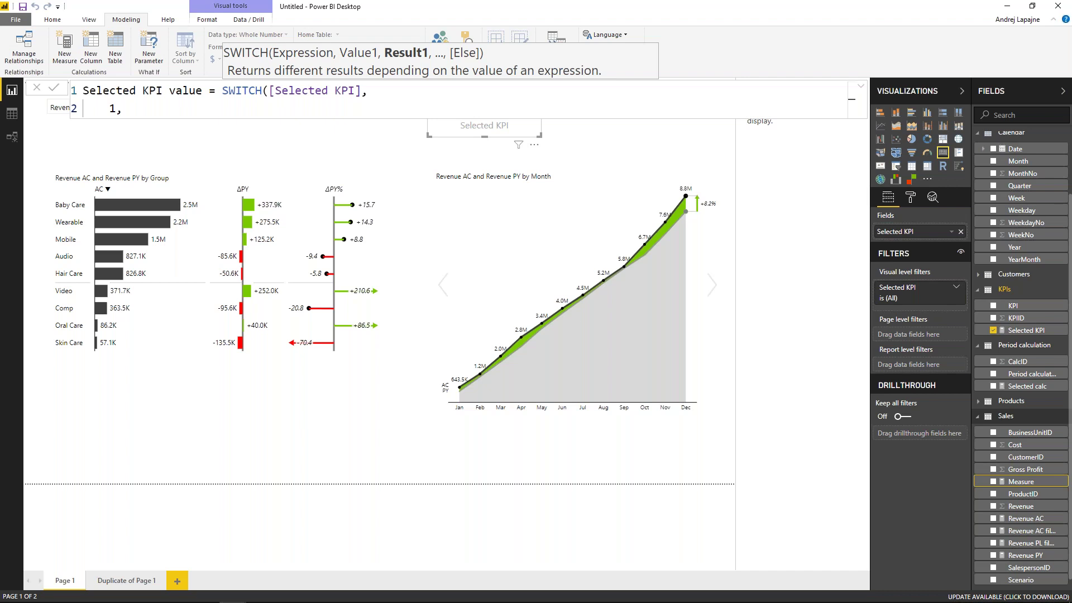
type("SUM(")
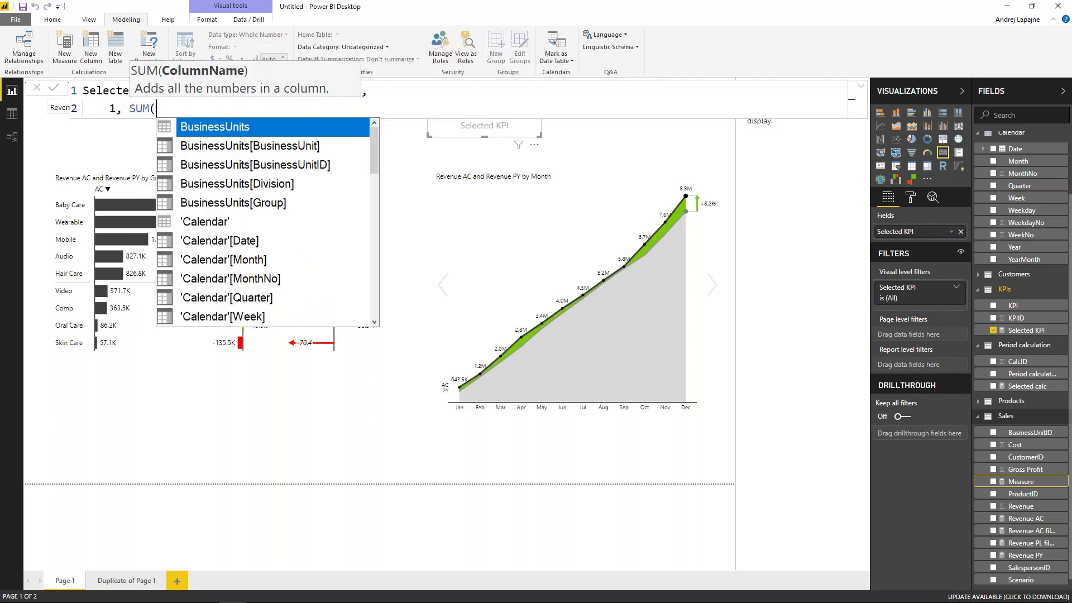
type("rev")
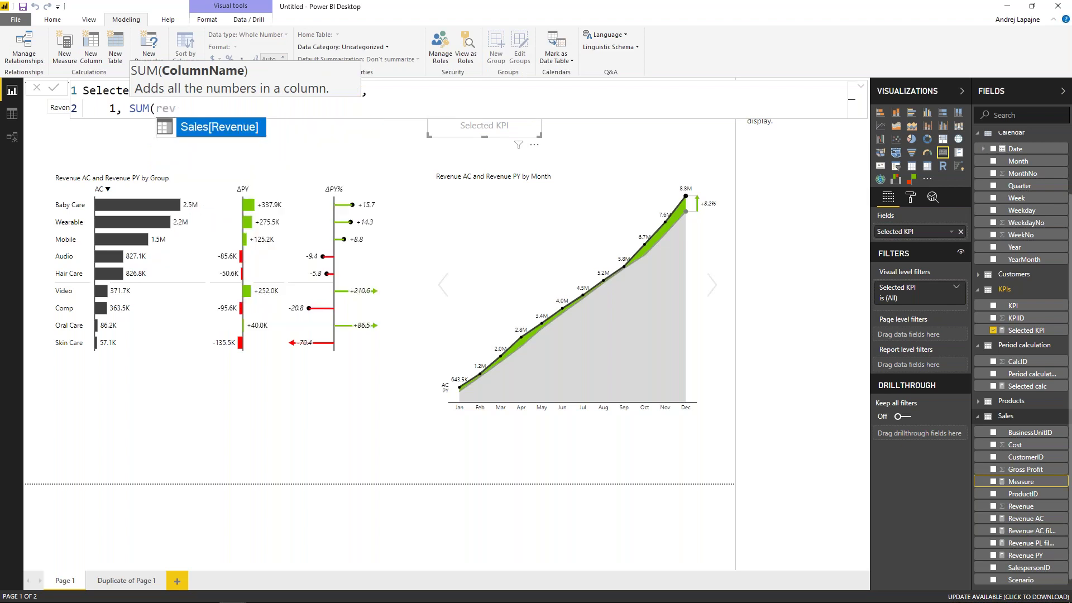
key("Tab")
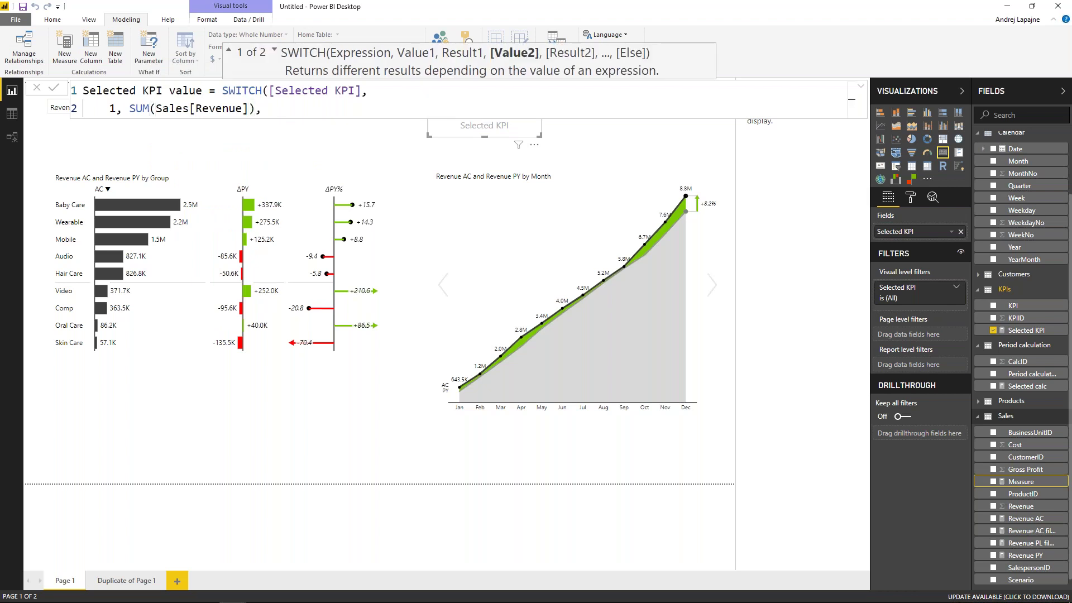
key("shift+Return")
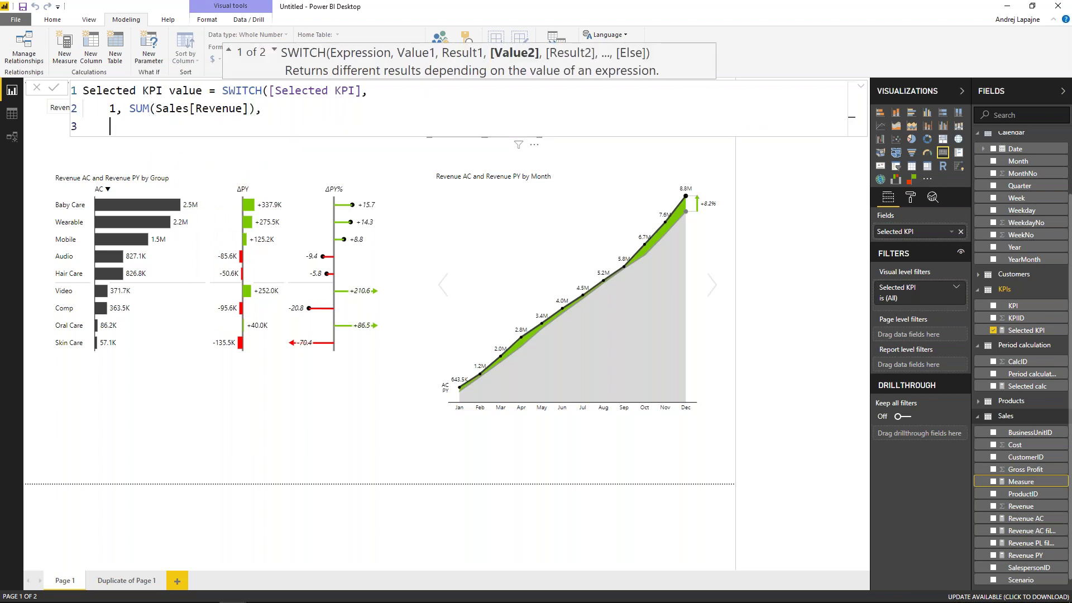
type("2, ")
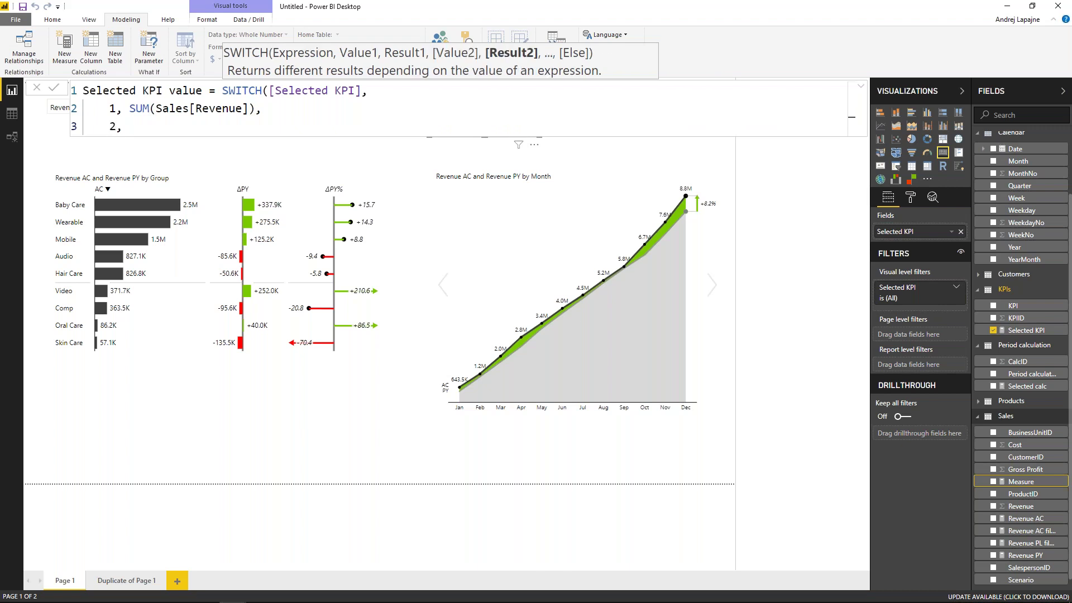
type("SUM(")
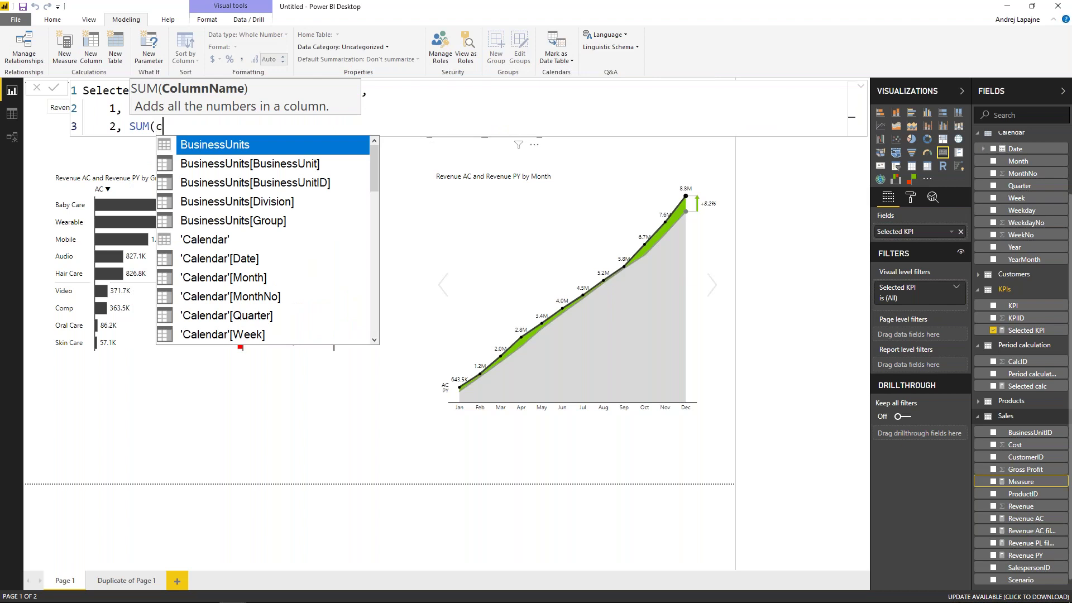
type("Sales[Cost]")
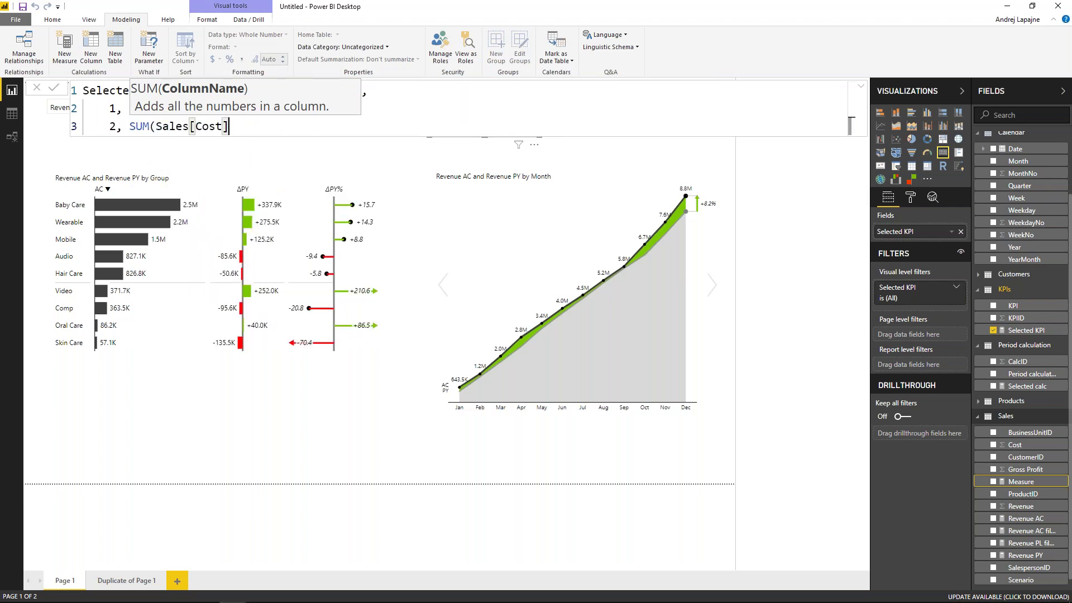
type("),")
key("shift+Return")
Finish the SWITCH with the case 3, SUM(Sales[Gross Profit]), commit the measure and leave all visuals deselected.
type("3,")
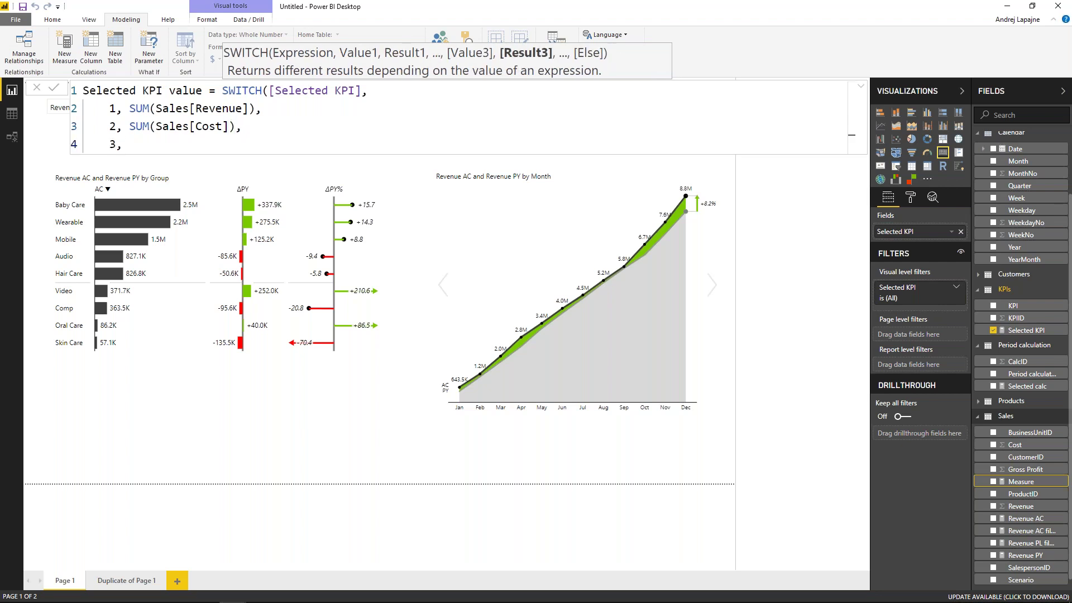
type(" SUM(gr")
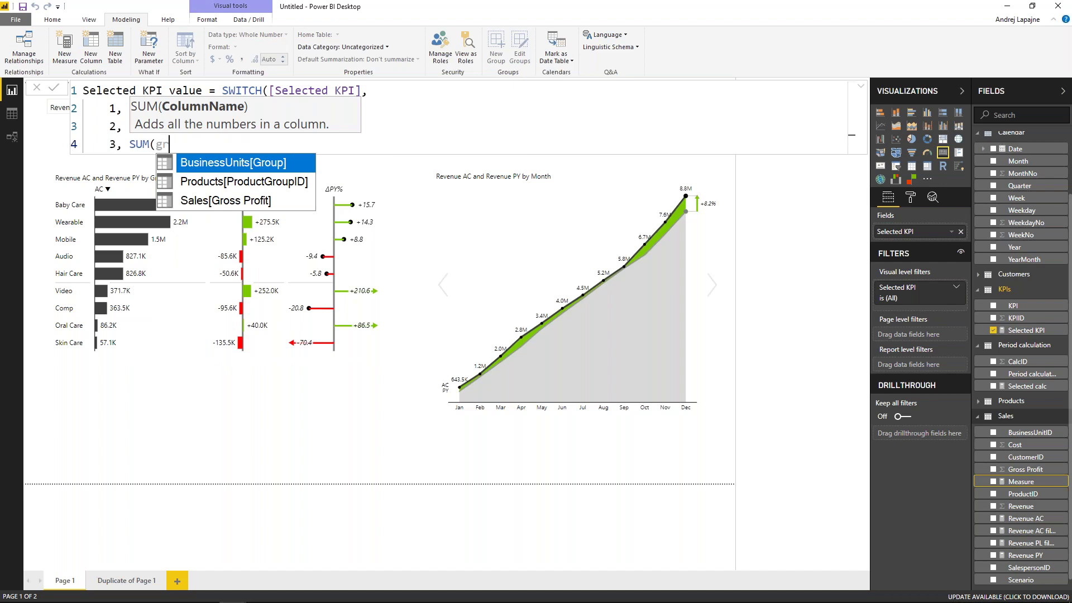
left_click(225, 201)
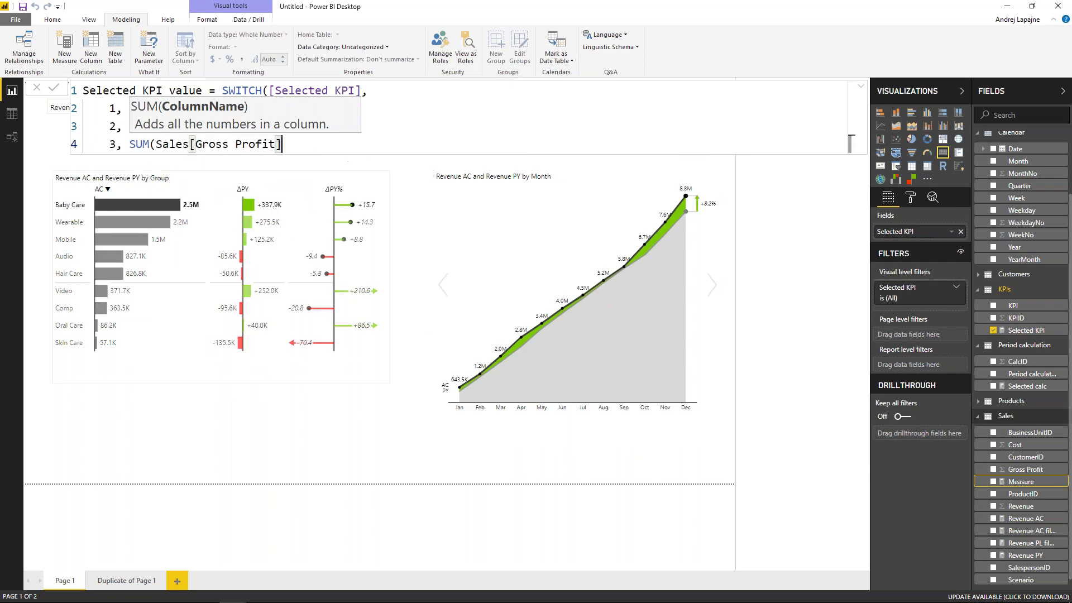
type(")")
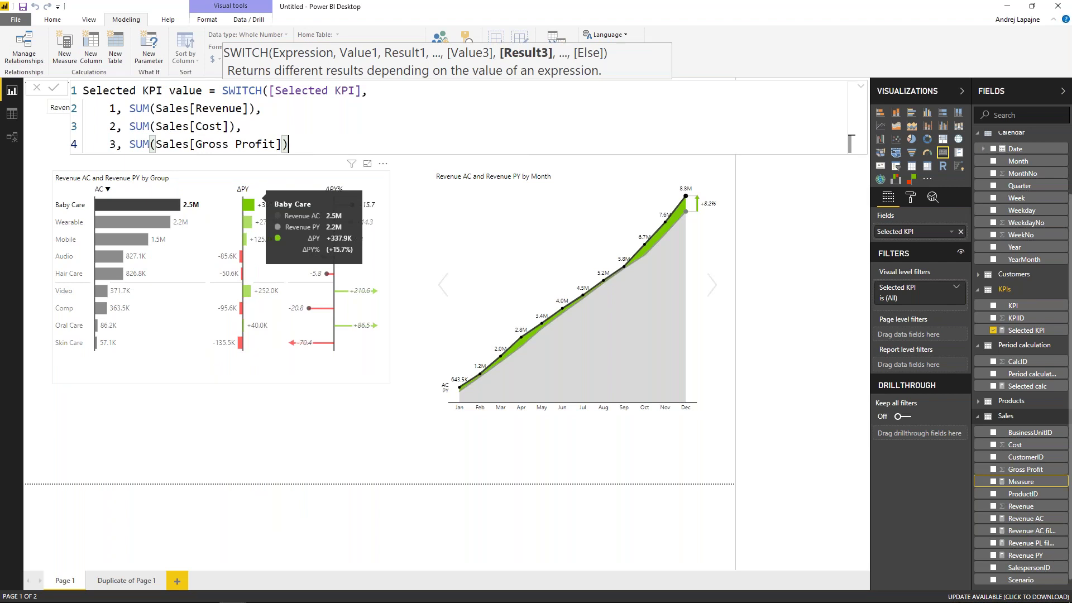
type(")")
key("Return")
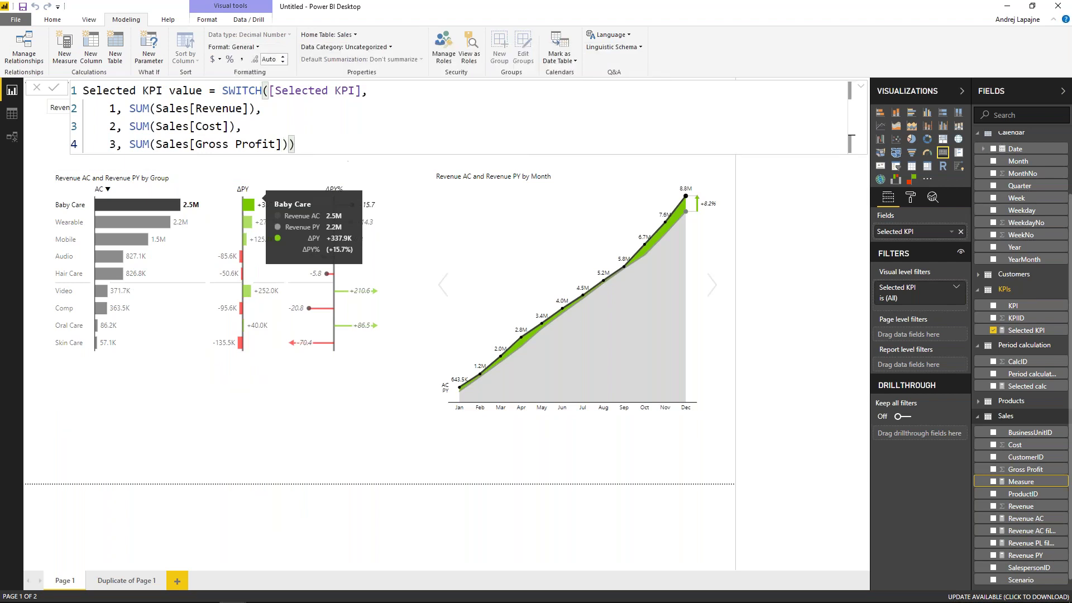
left_click(401, 184)
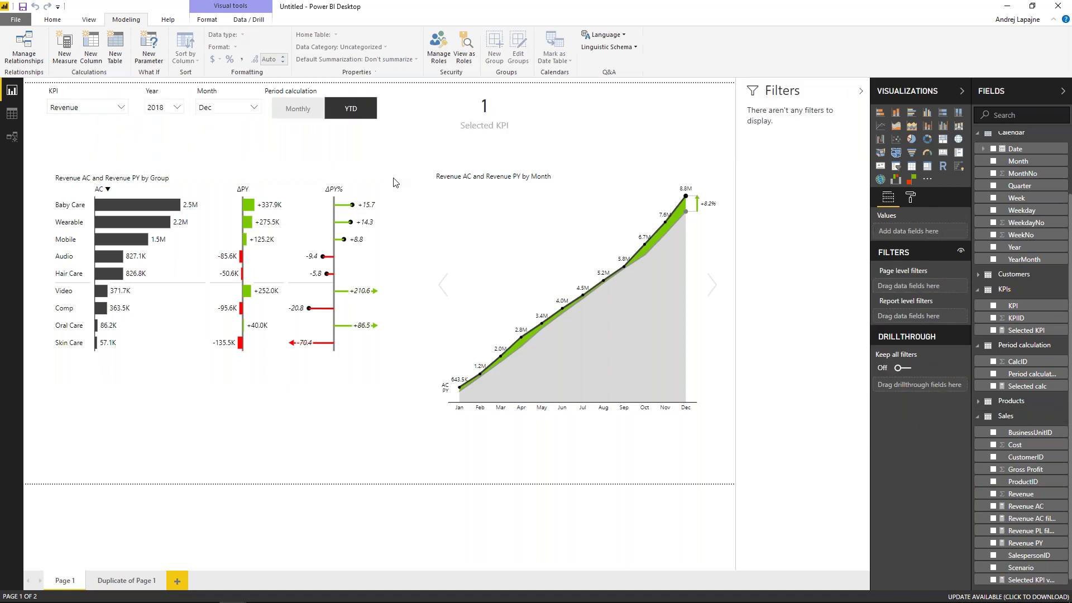
Review the formulas of the Selected KPI value, Revenue AC and Revenue AC filtered measures in the Sales table.
scroll(1014, 402, "down", 1)
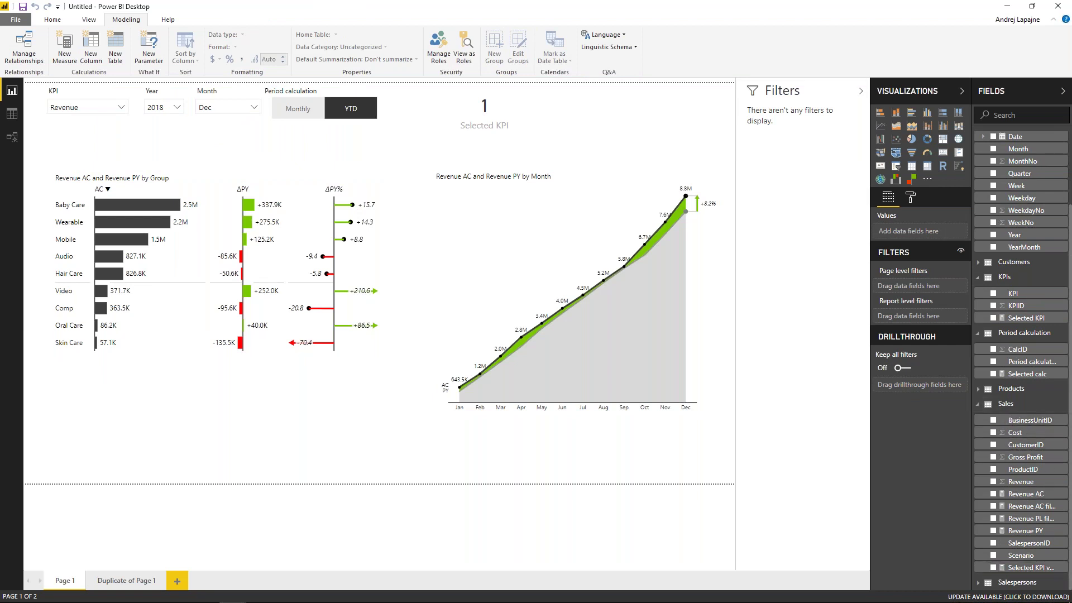
left_click(1033, 569)
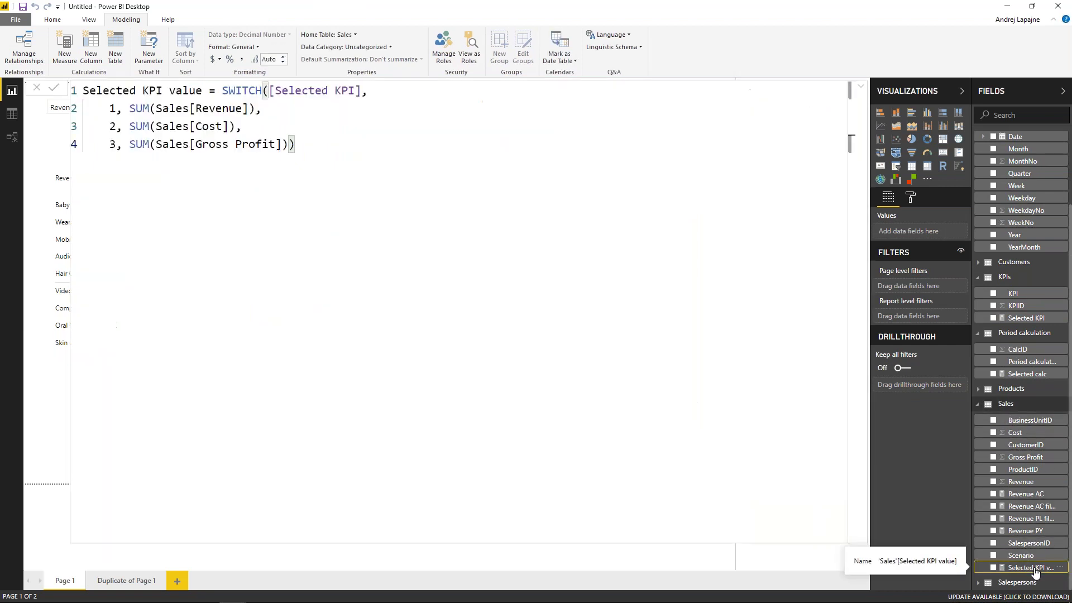
left_click(1024, 495)
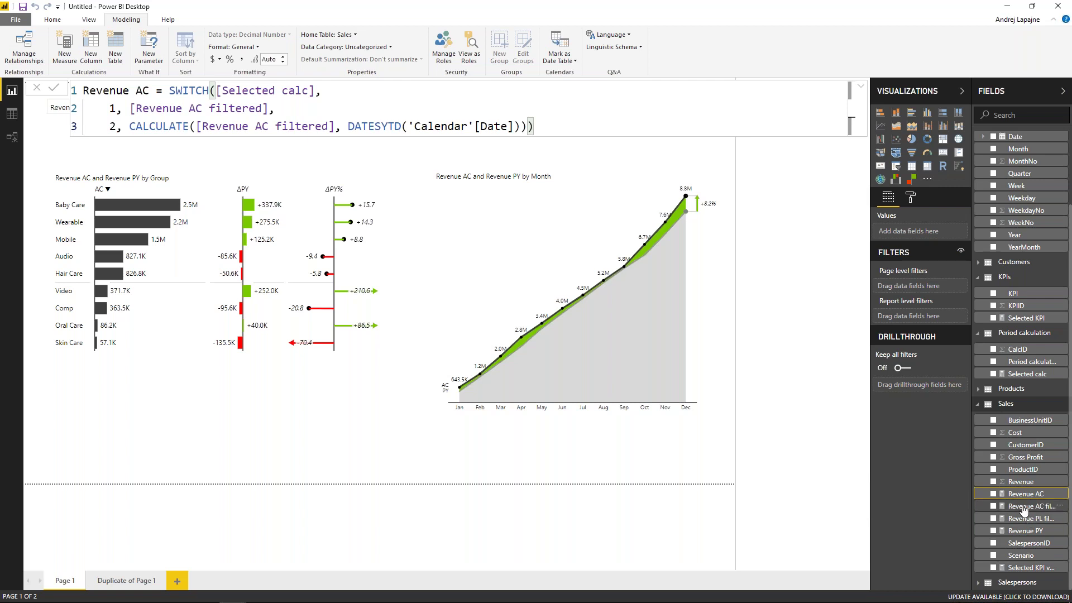
left_click(1024, 508)
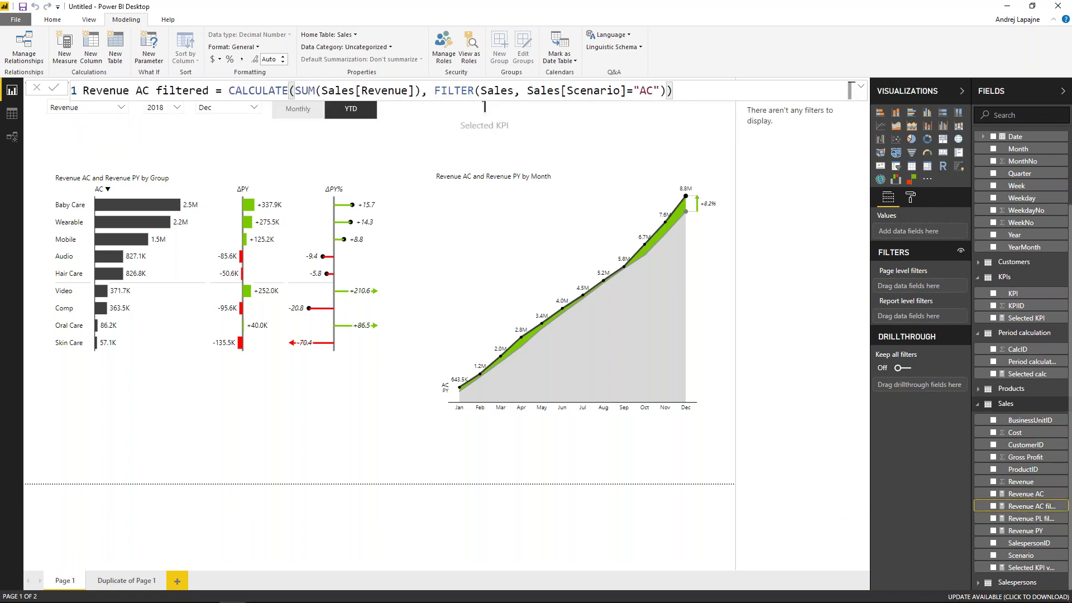
left_click(862, 88)
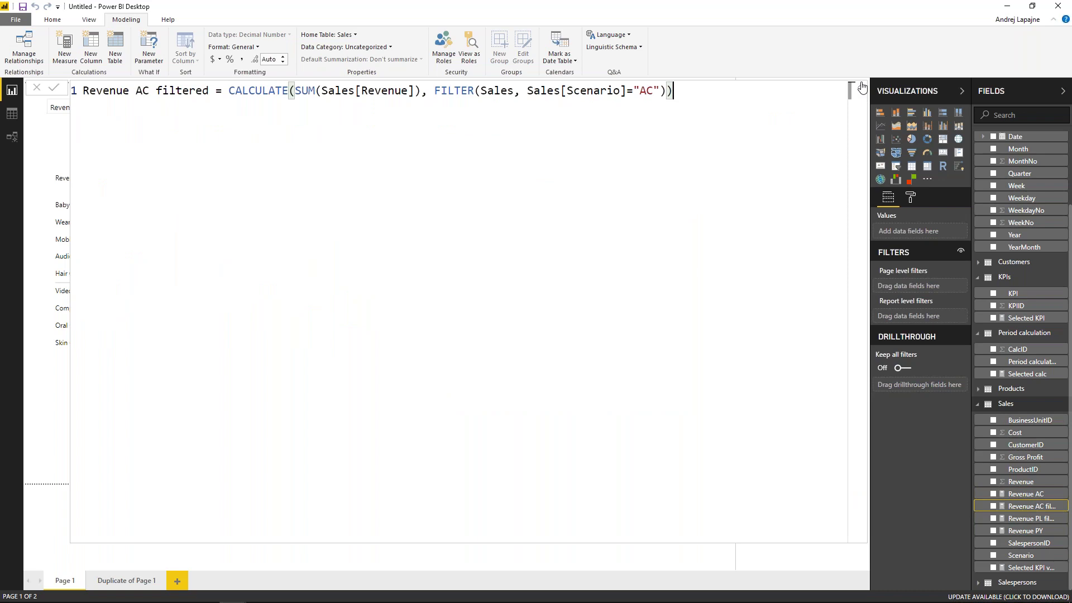
double_click(112, 94)
key("Delete")
key("Delete")
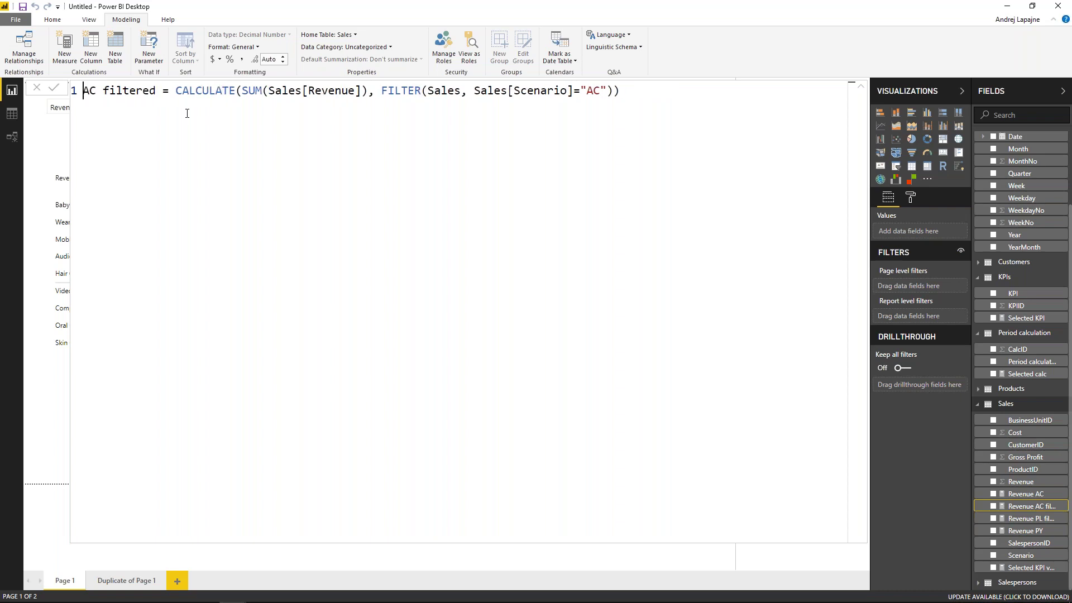
key("Return")
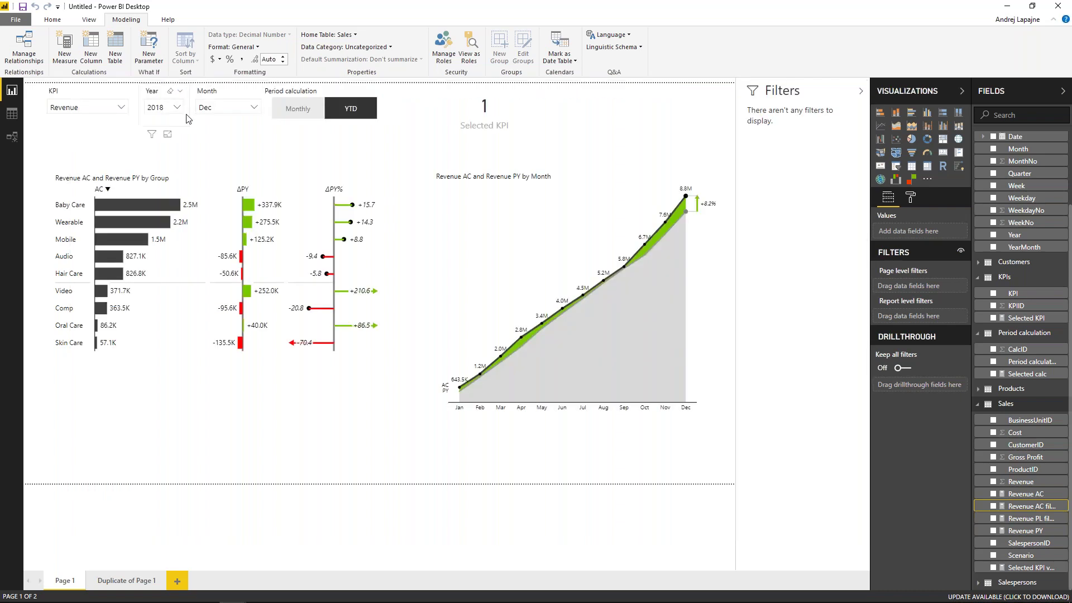
right_click(1022, 506)
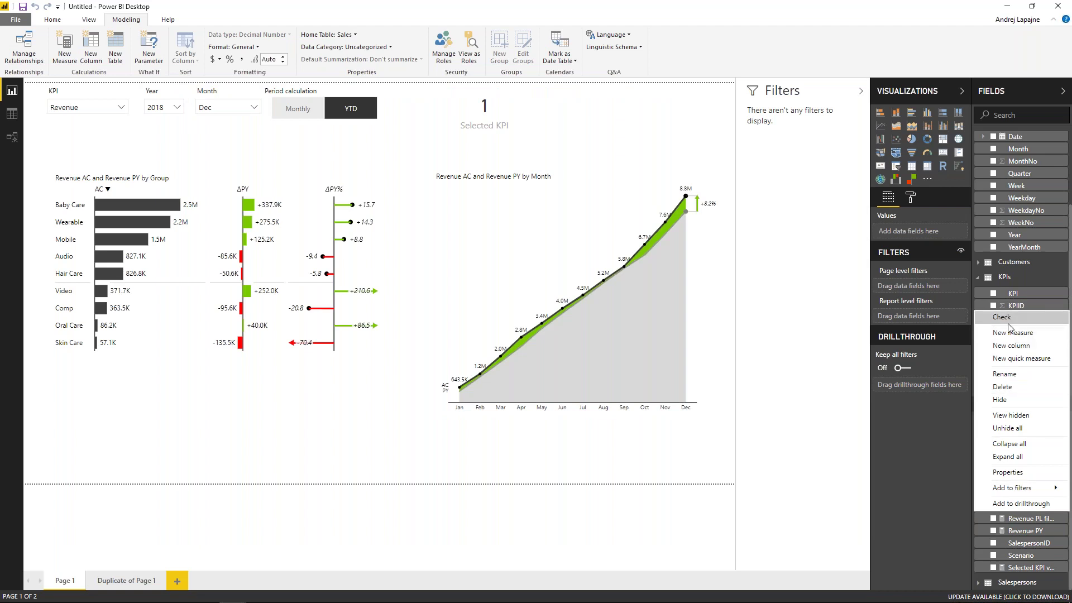
left_click(1022, 523)
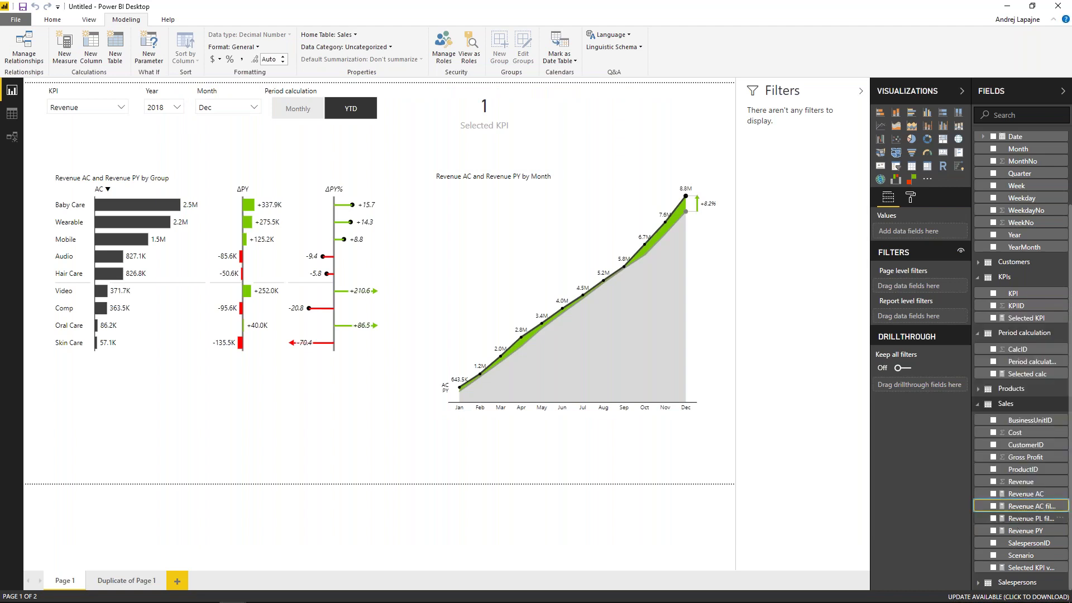
Change the name of the Revenue AC filtered measure to AC filtered in its formula.
left_click(1027, 495)
left_click(1028, 506)
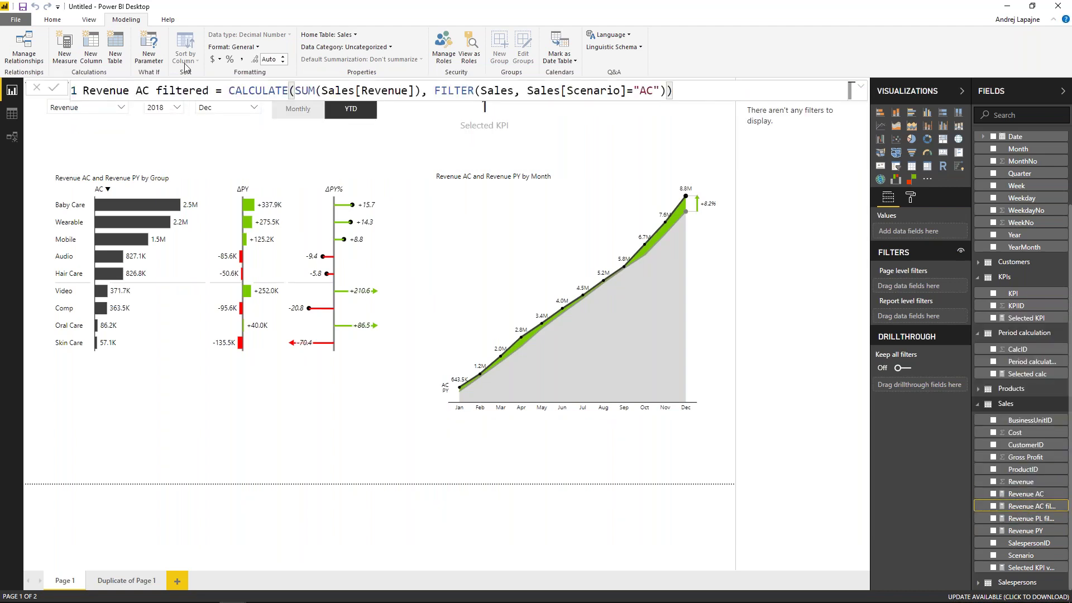
left_click(1025, 493)
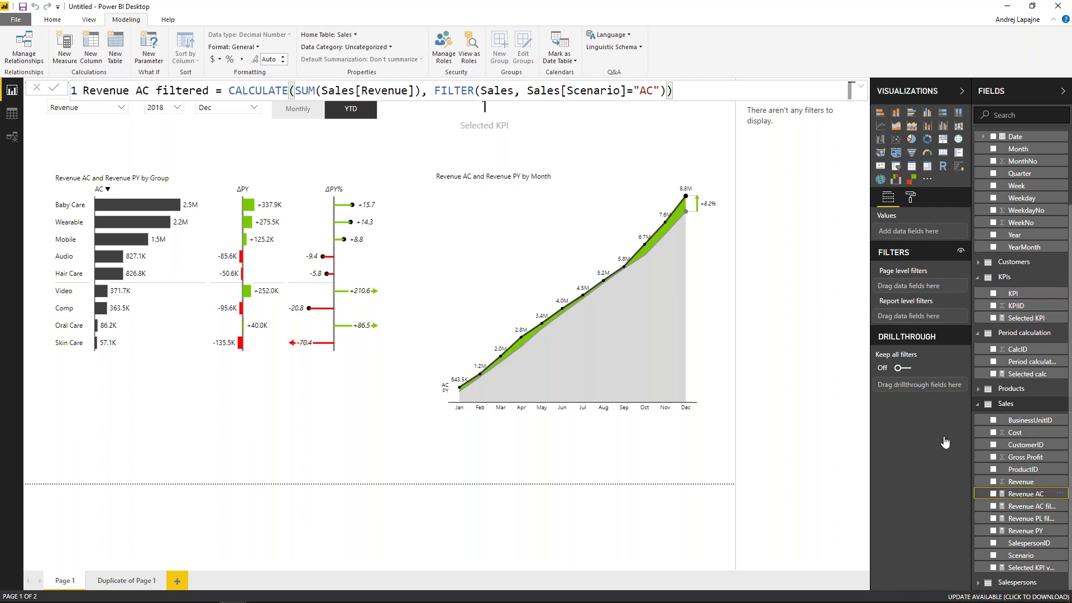
left_click(1028, 509)
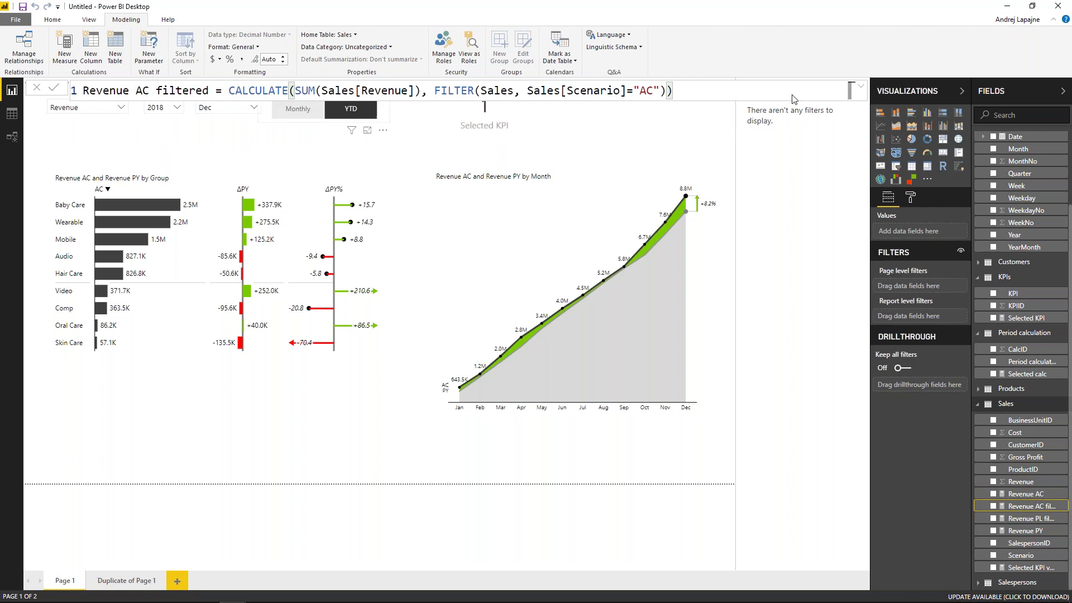
left_click(861, 88)
double_click(128, 91)
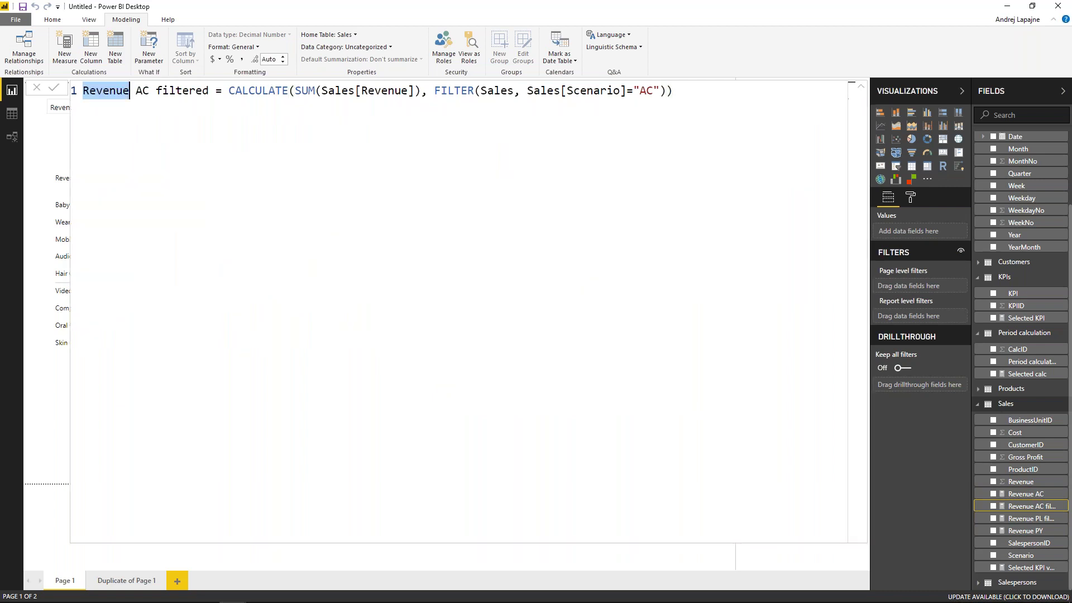
key("Delete")
key("Delete")
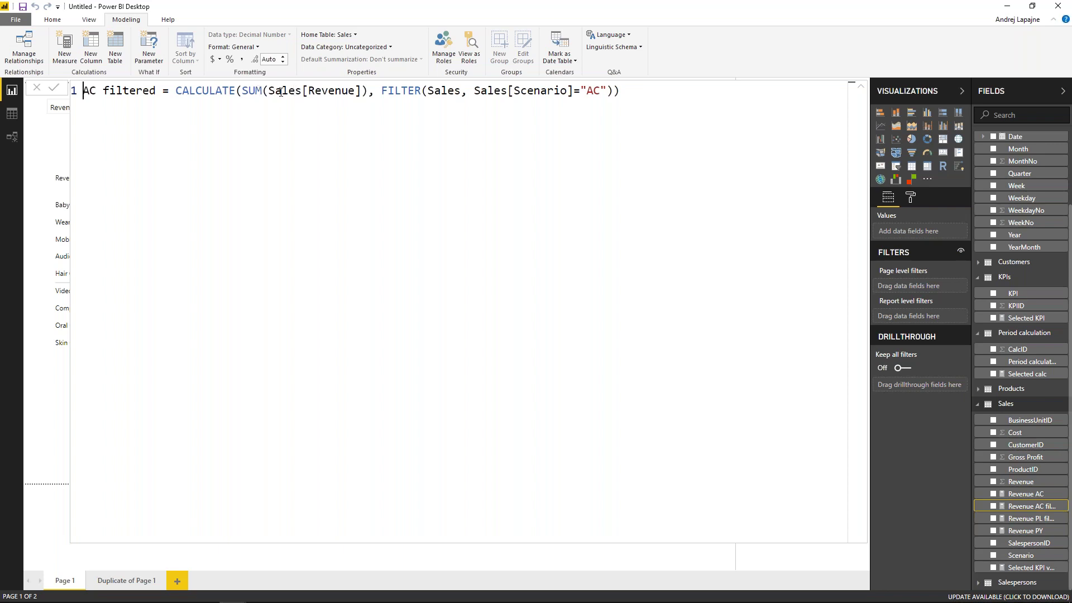
Replace SUM(Sales[Revenue]) in the AC filtered formula with the measure [Selected KPI value] and commit it.
left_click_drag(244, 91, 363, 91)
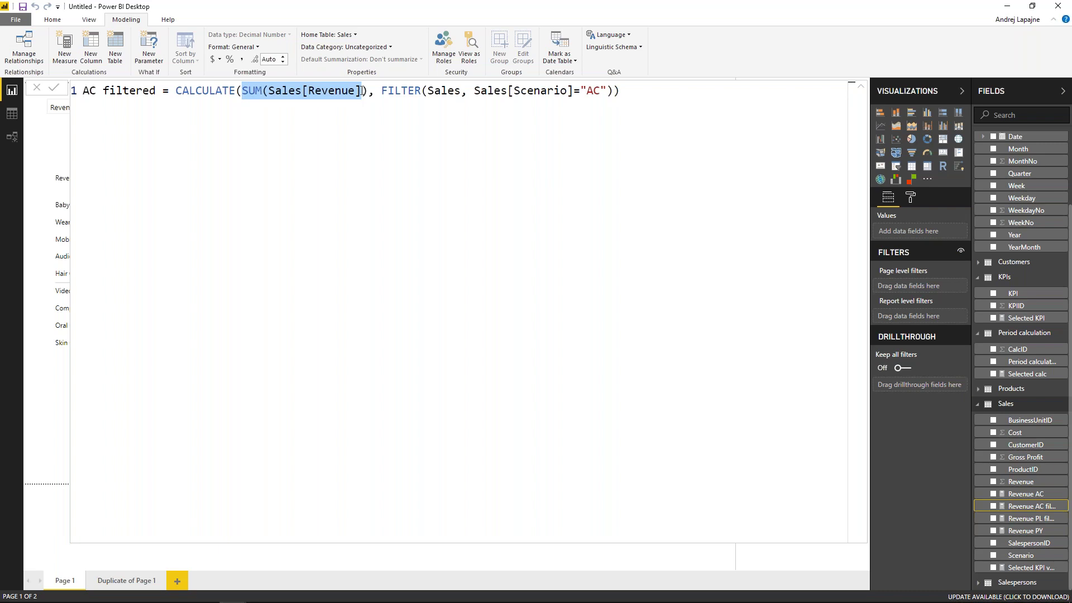
key("Delete")
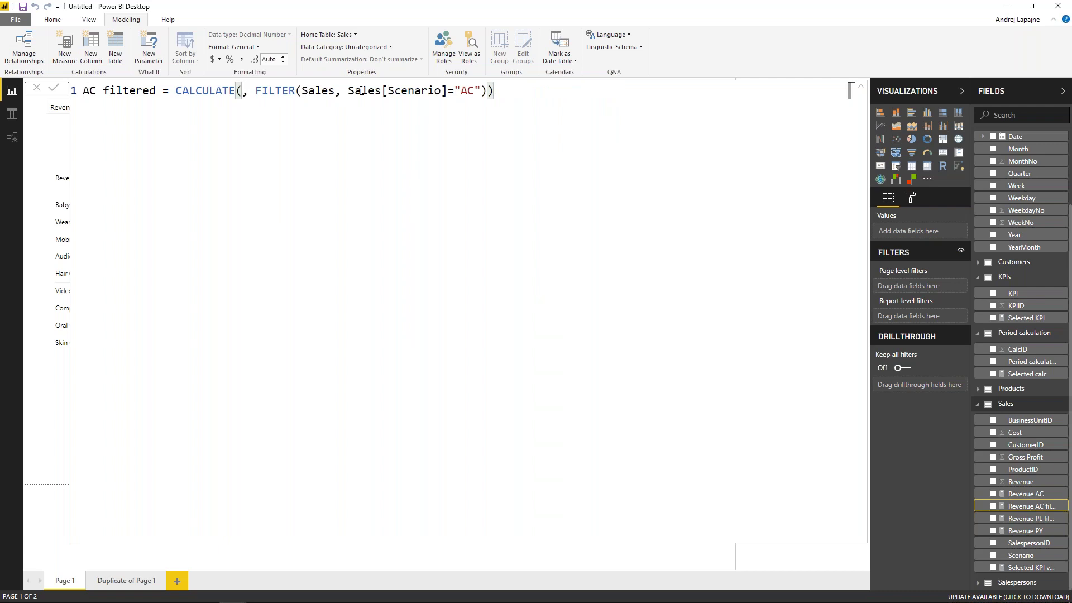
type("sle")
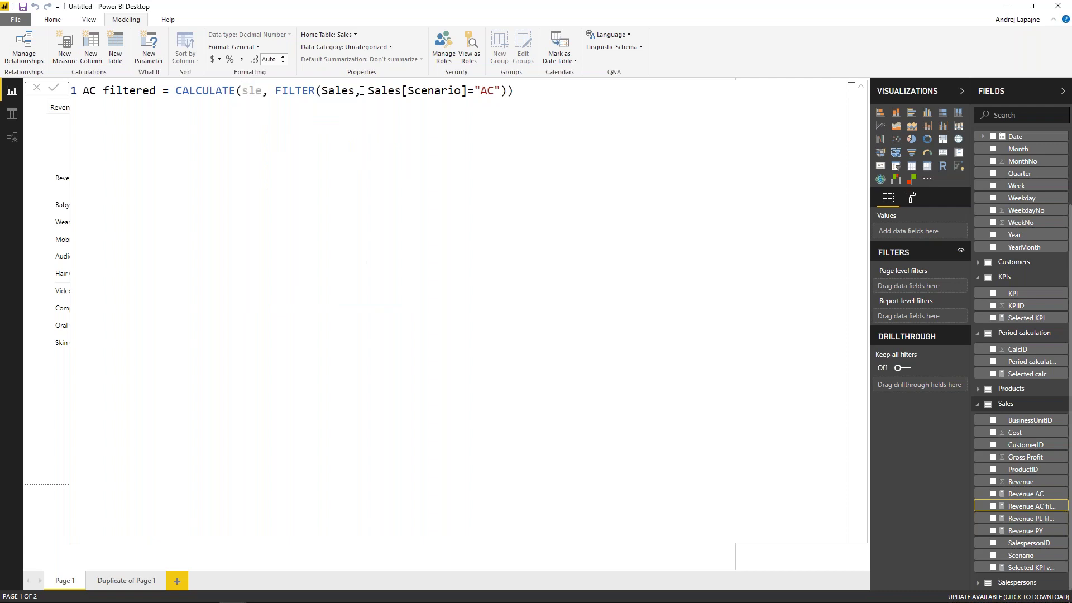
key("BackSpace")
key("BackSpace")
type("el")
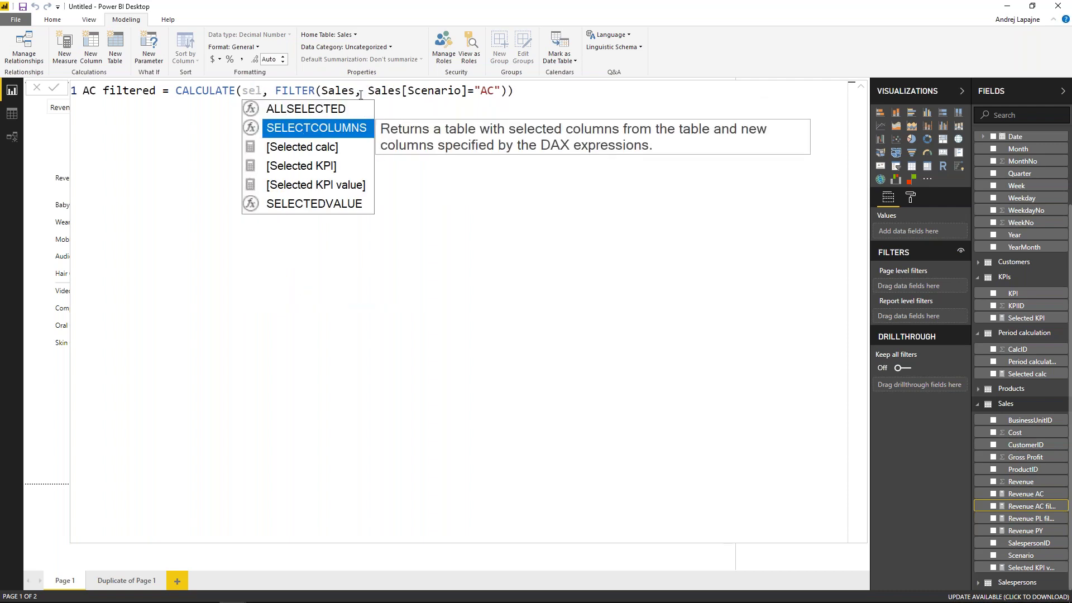
left_click(313, 190)
left_click(634, 89)
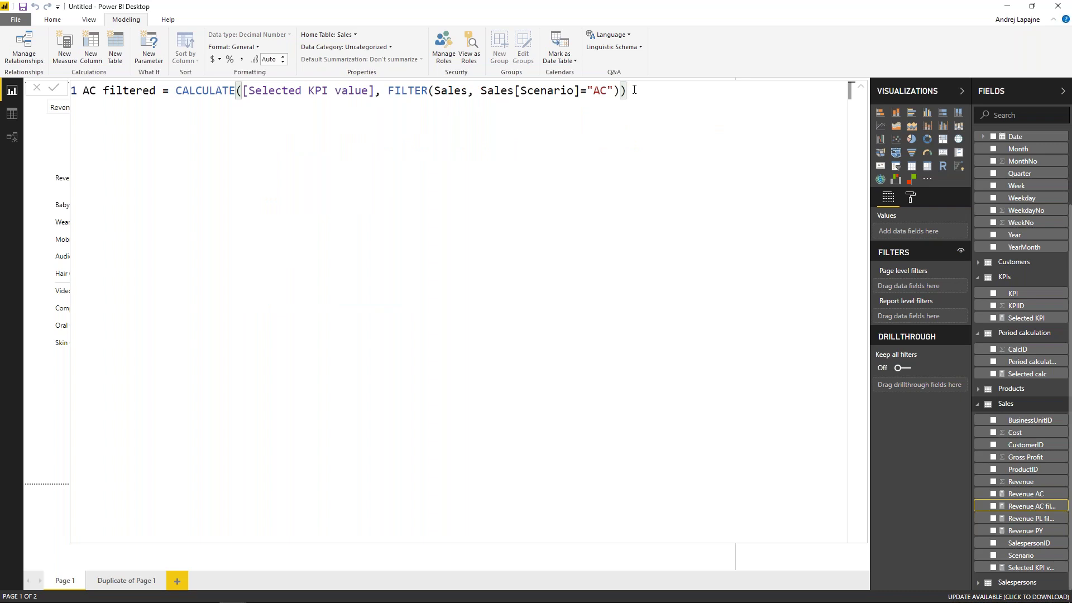
key("Return")
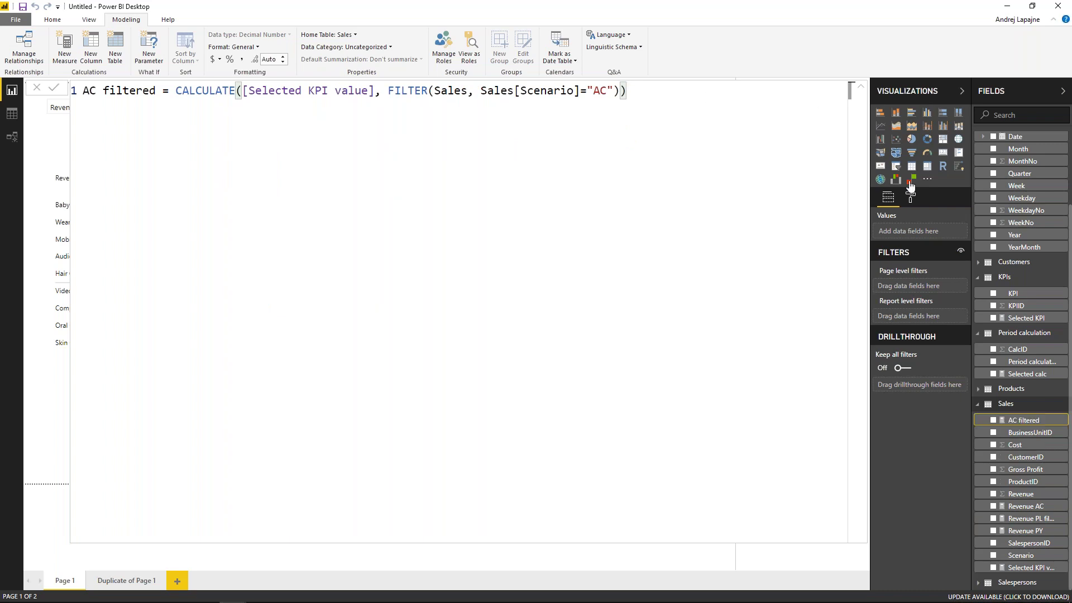
left_click(863, 89)
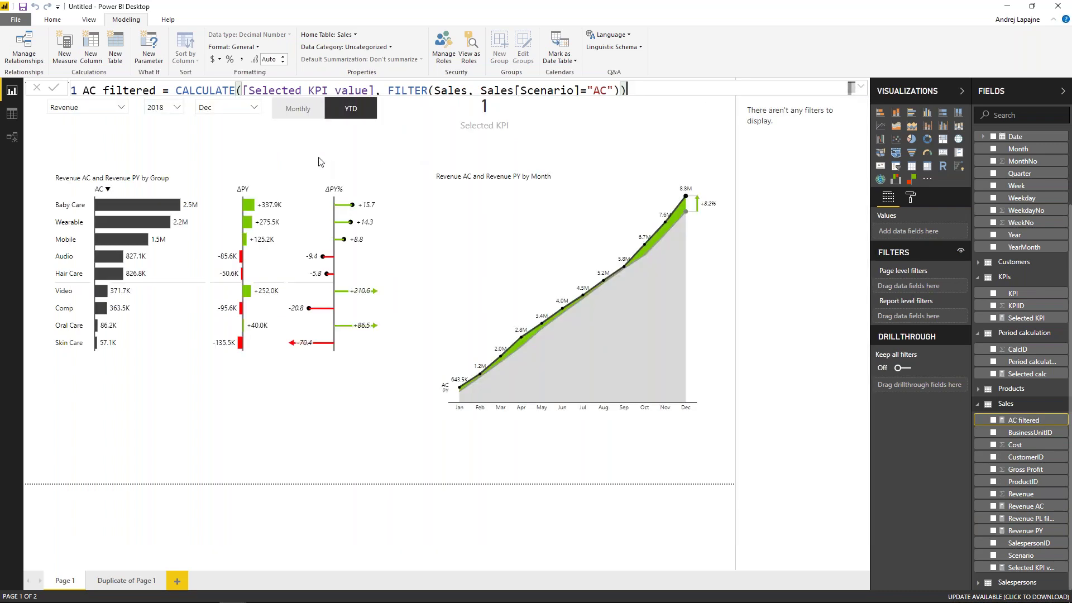
Test the KPI slicer on Gross Profit and Cost, and return it to Revenue.
left_click(122, 108)
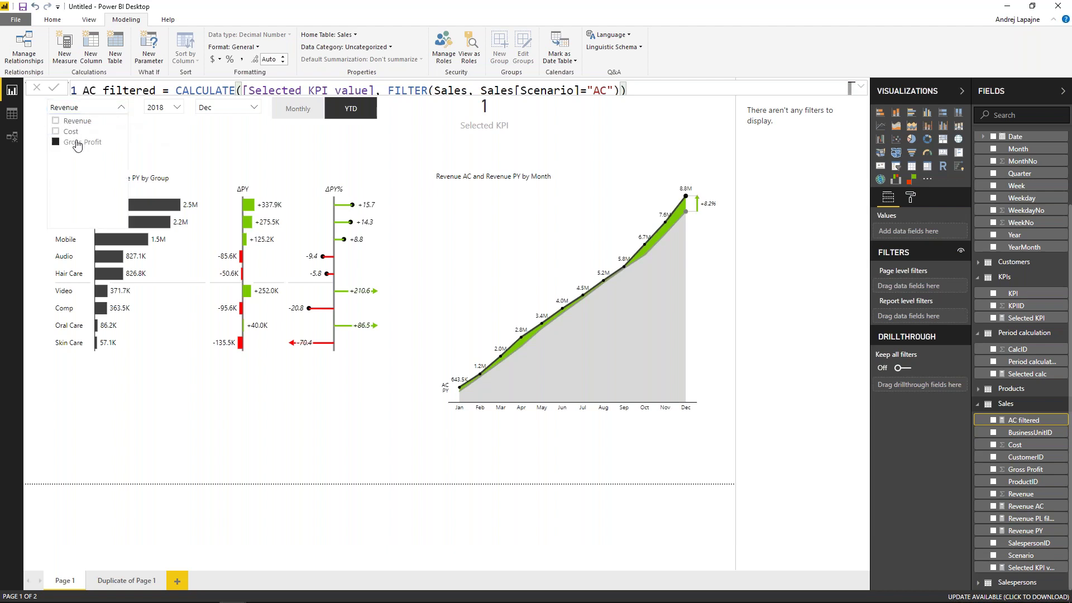
left_click(77, 143)
left_click(76, 133)
left_click(76, 121)
Rename the Revenue AC measure used by the monthly chart to AC in its formula and commit it.
left_click(614, 178)
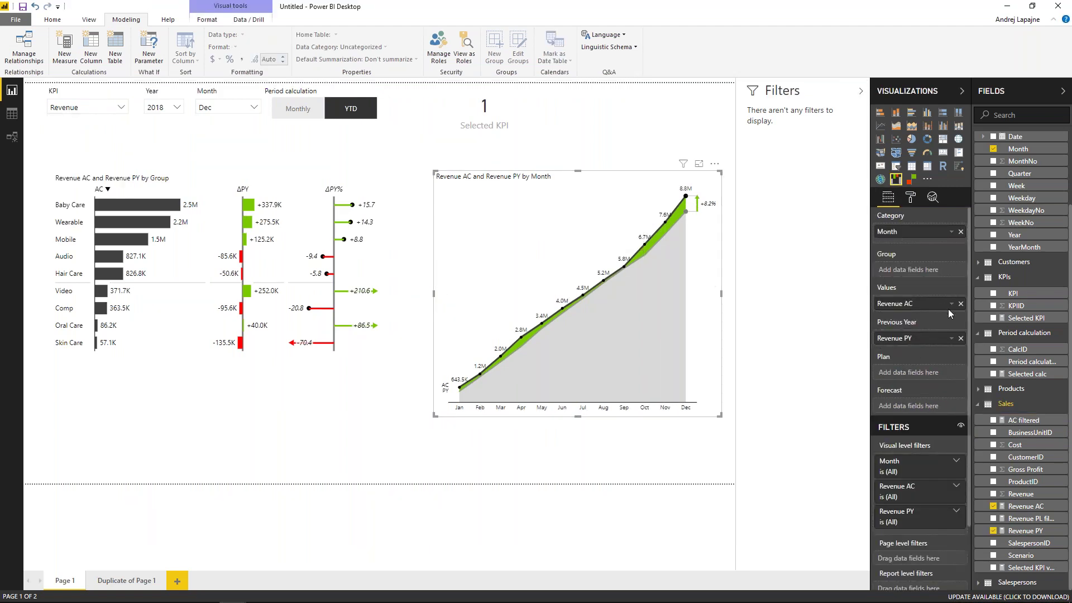
left_click(1025, 507)
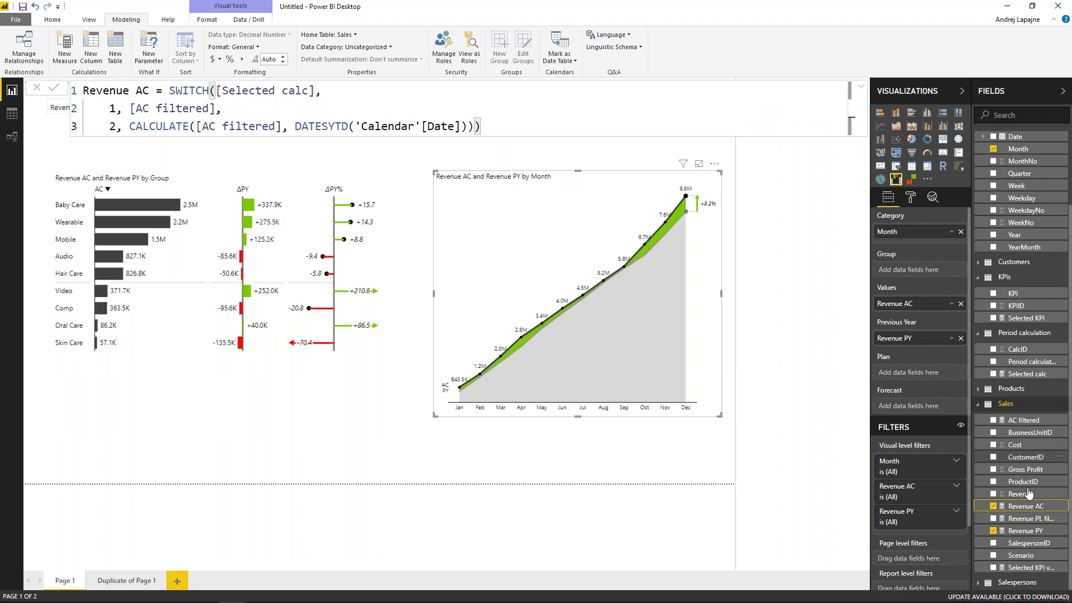
left_click(1031, 519)
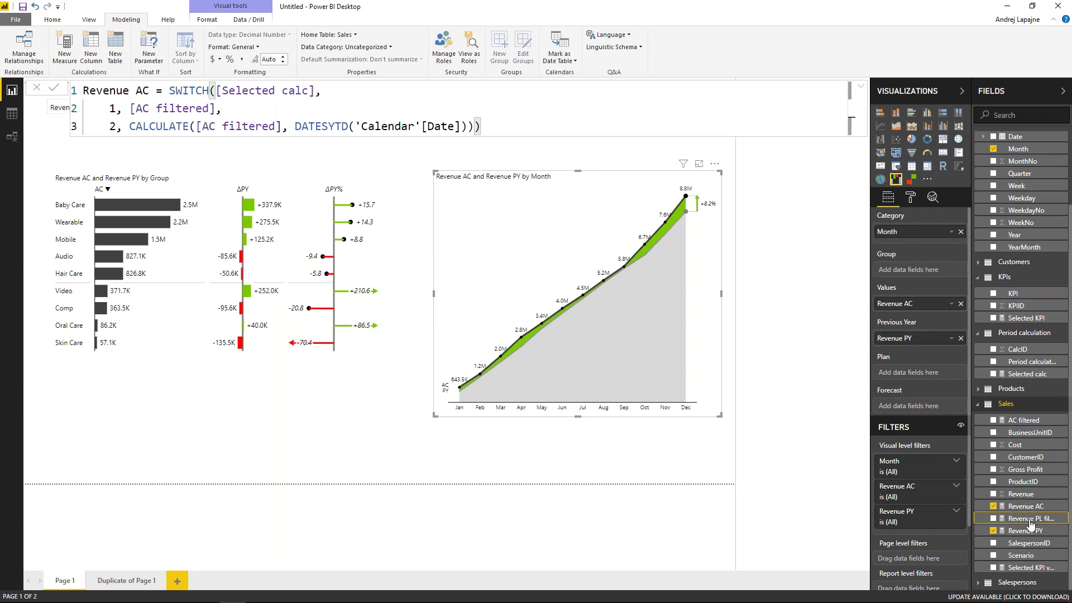
left_click(1027, 507)
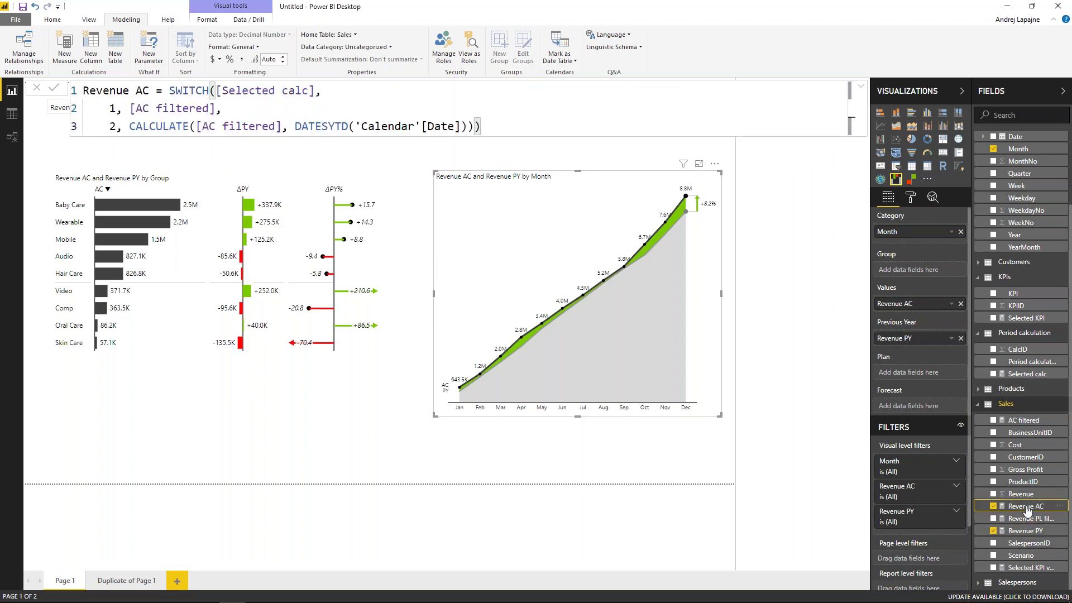
double_click(113, 91)
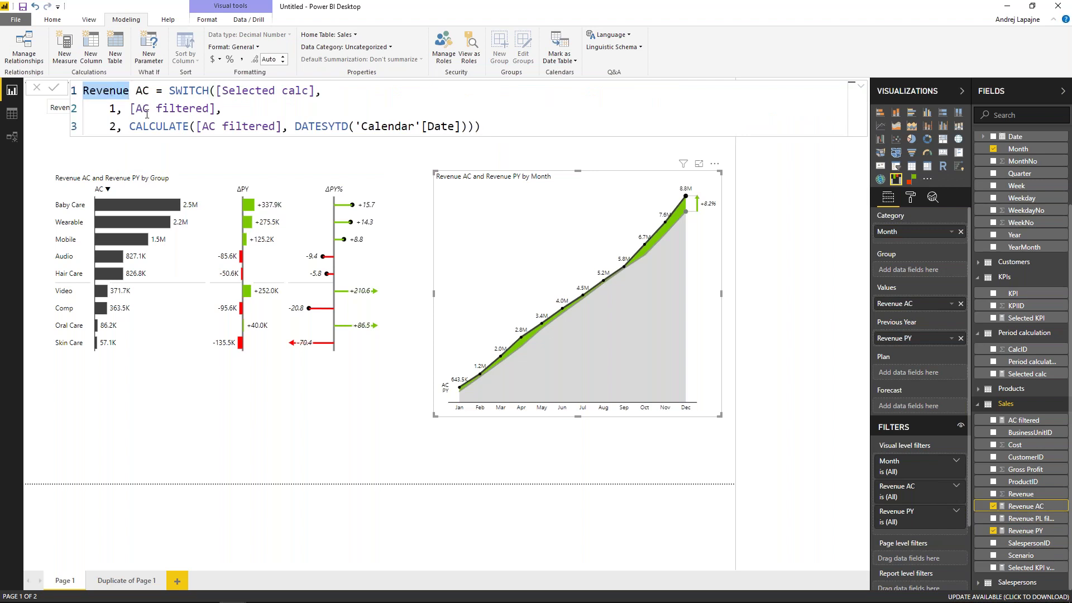
key("Delete")
key("Delete")
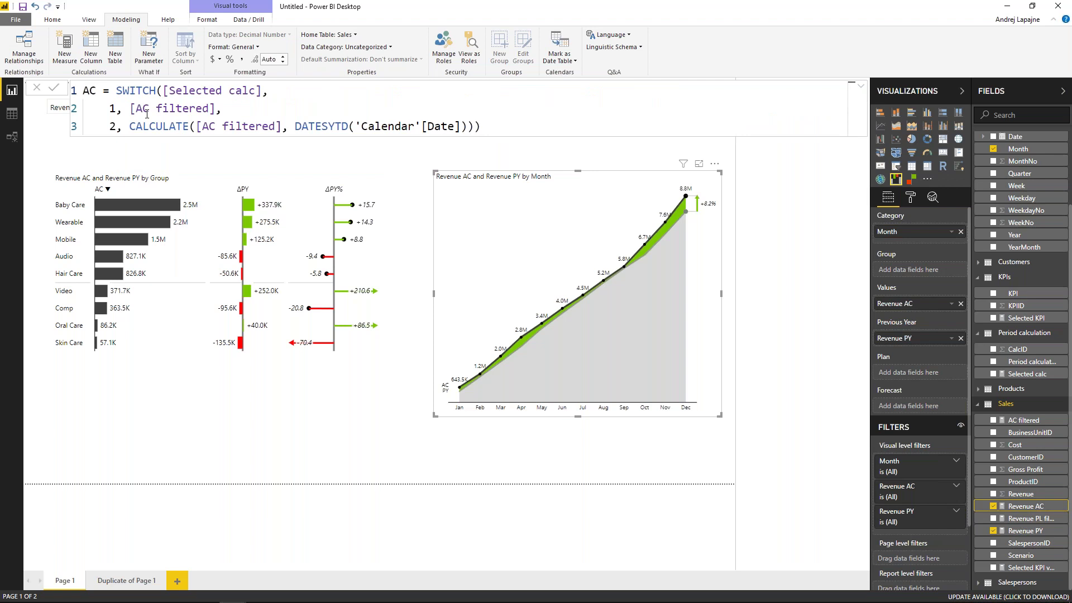
key("Return")
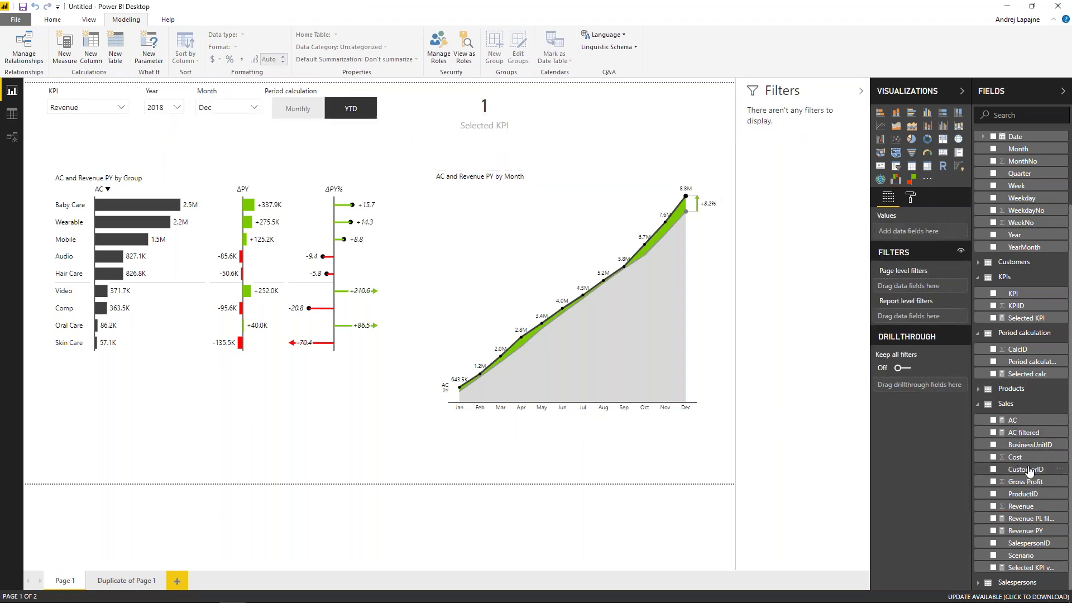
Check the visuals with the KPI slicer set to Cost, Gross Profit and again Revenue, and close its list.
left_click(121, 107)
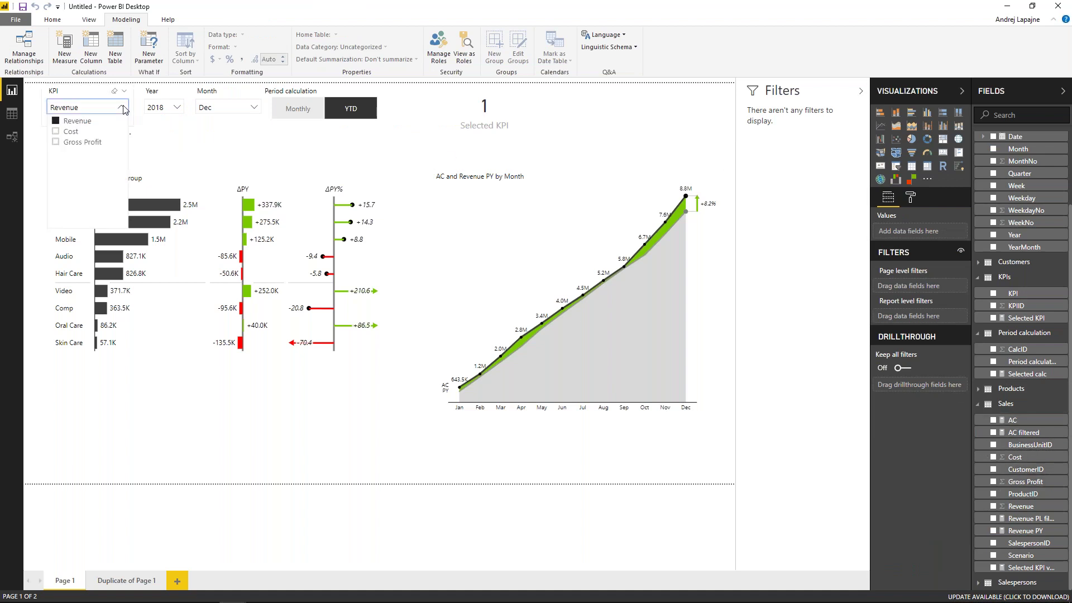
left_click(70, 132)
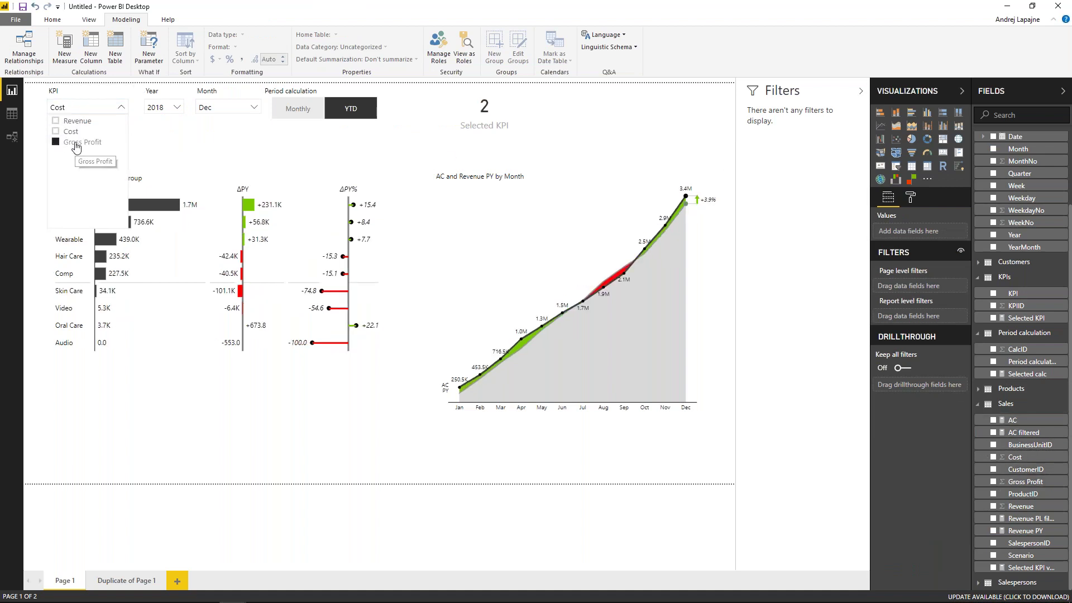
left_click(71, 141)
left_click(74, 127)
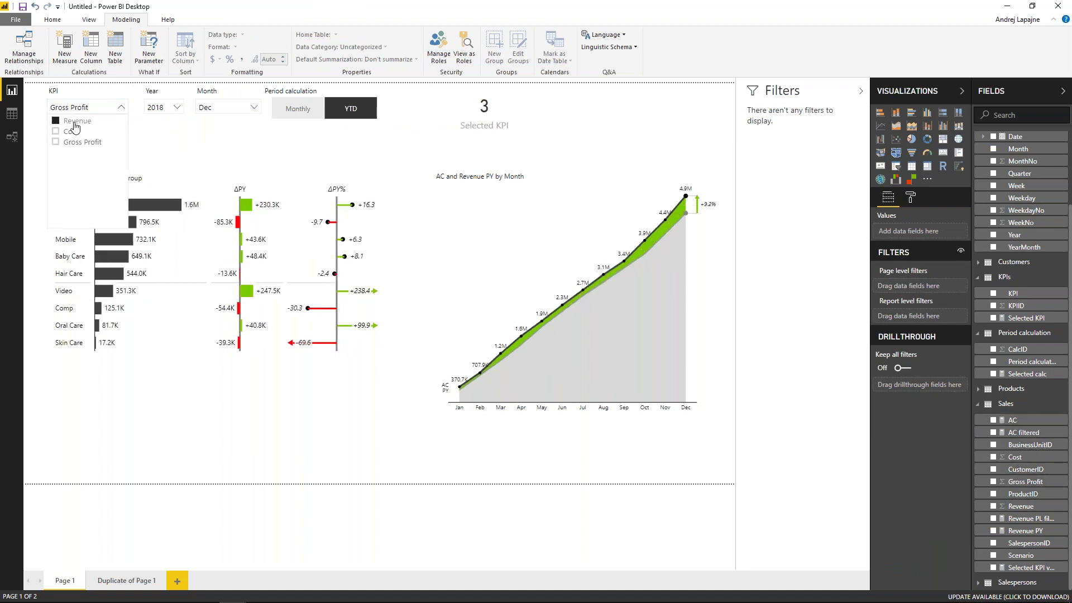
left_click(160, 133)
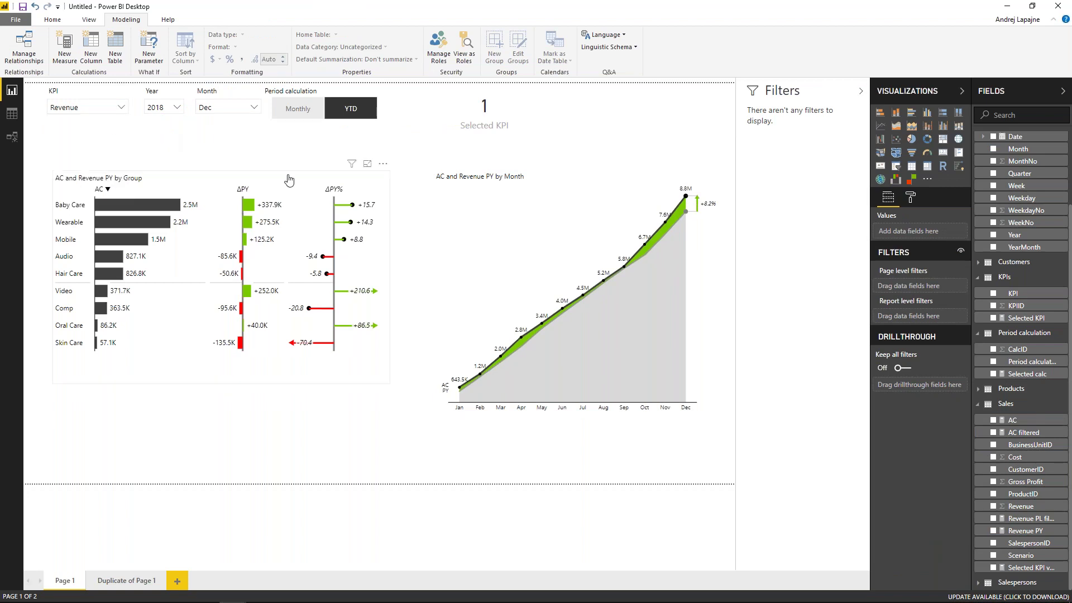
Delete the Selected KPI card from the report page.
left_click(335, 178)
left_click(468, 102)
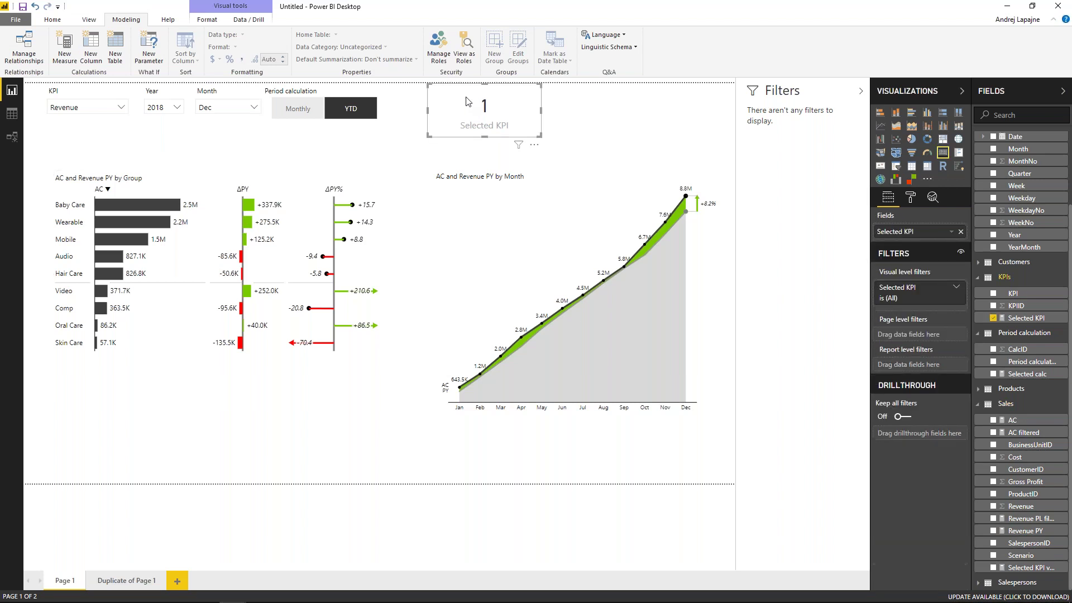
key("Delete")
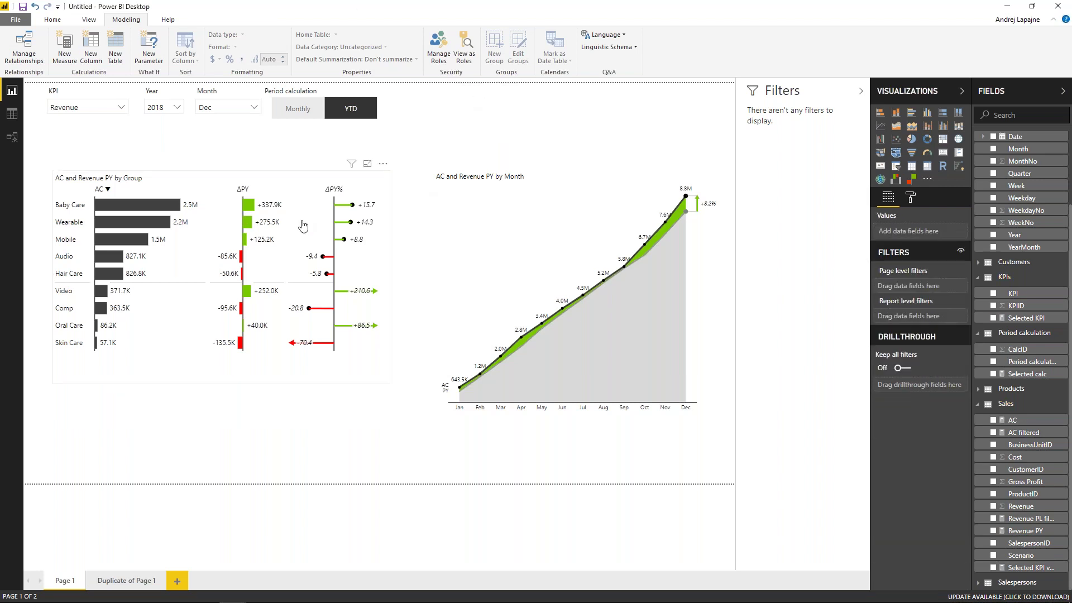
Shift the AC and Revenue PY by Group chart slightly on Page 1 and duplicate that page.
left_click(280, 172)
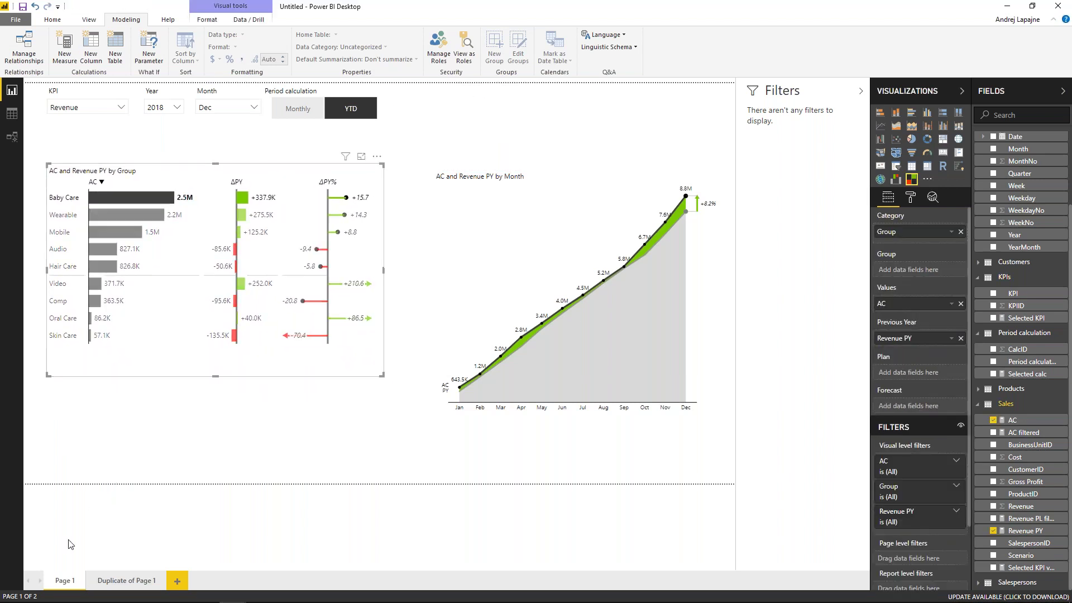
right_click(62, 582)
left_click(107, 533)
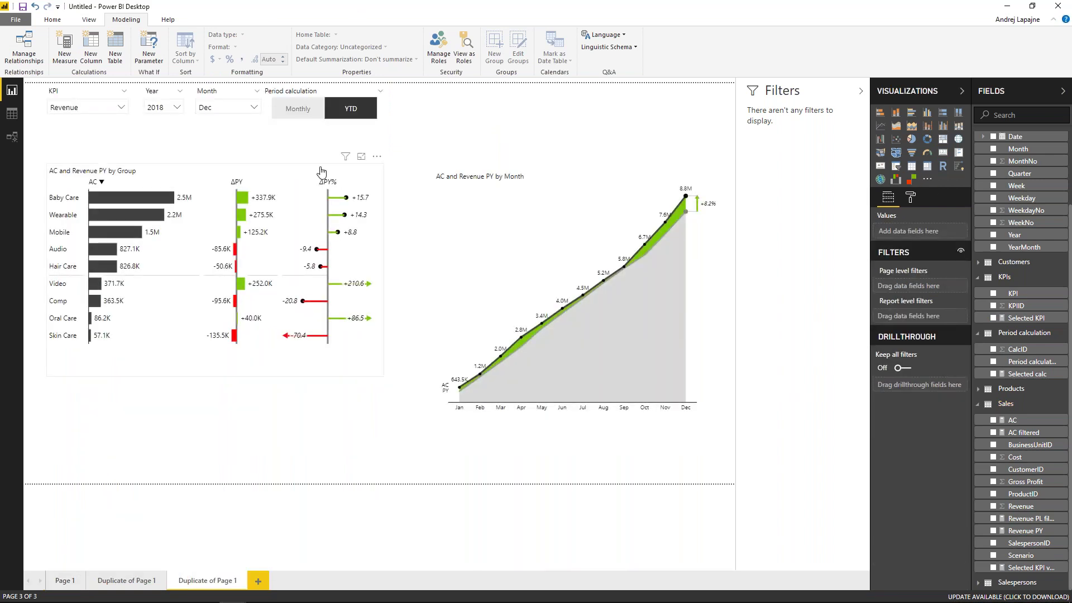
Narrow the by-Group variance chart on the duplicated page to under half its width and move the by-Month chart beside it.
left_click(321, 171)
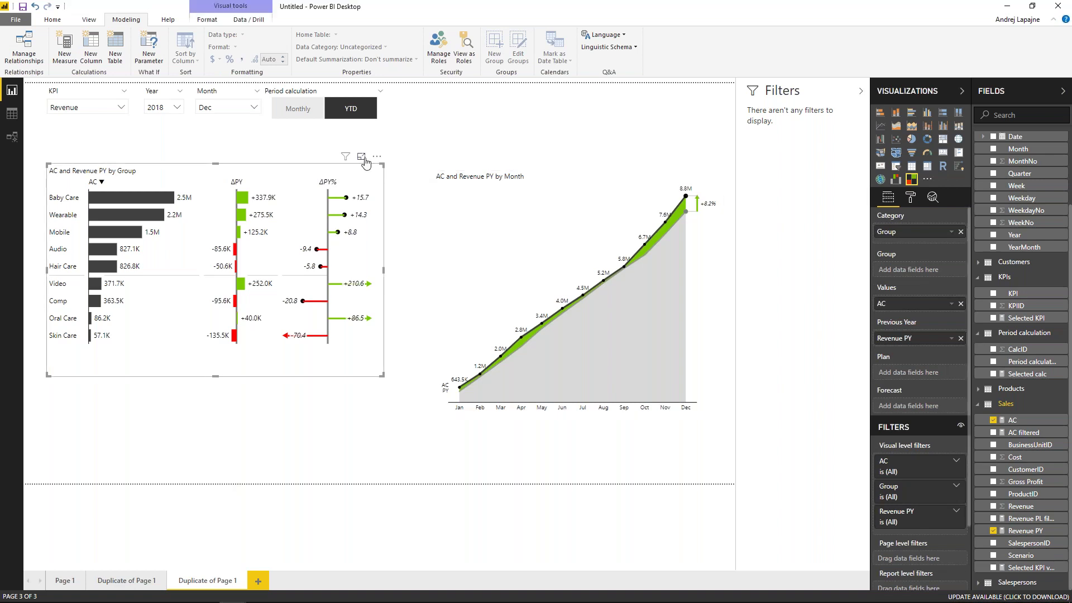
left_click_drag(385, 270, 196, 277)
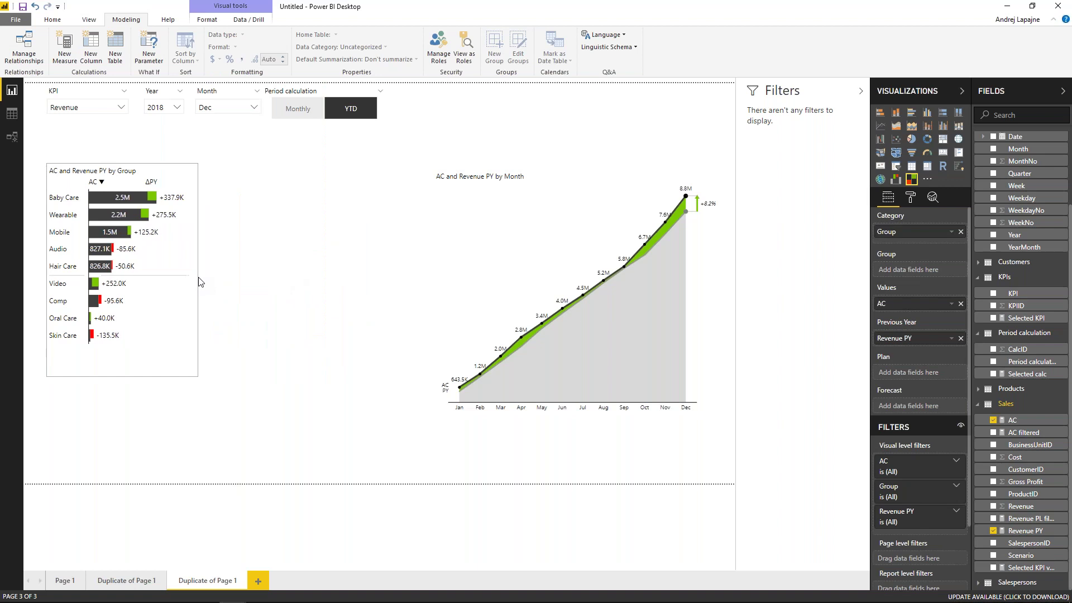
left_click_drag(190, 169, 184, 163)
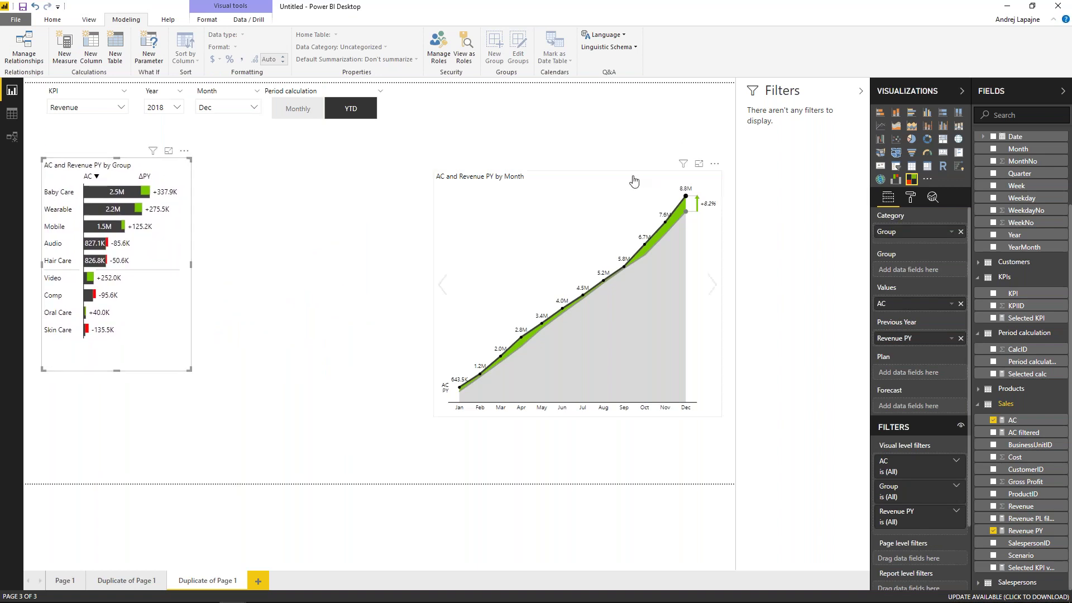
left_click(705, 174)
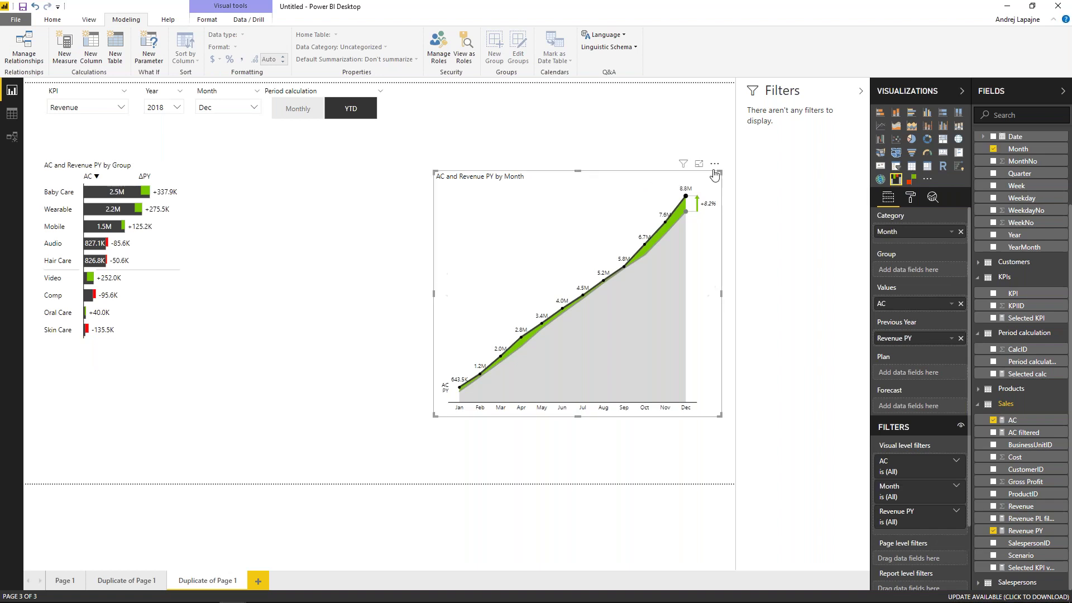
left_click_drag(705, 175, 463, 162)
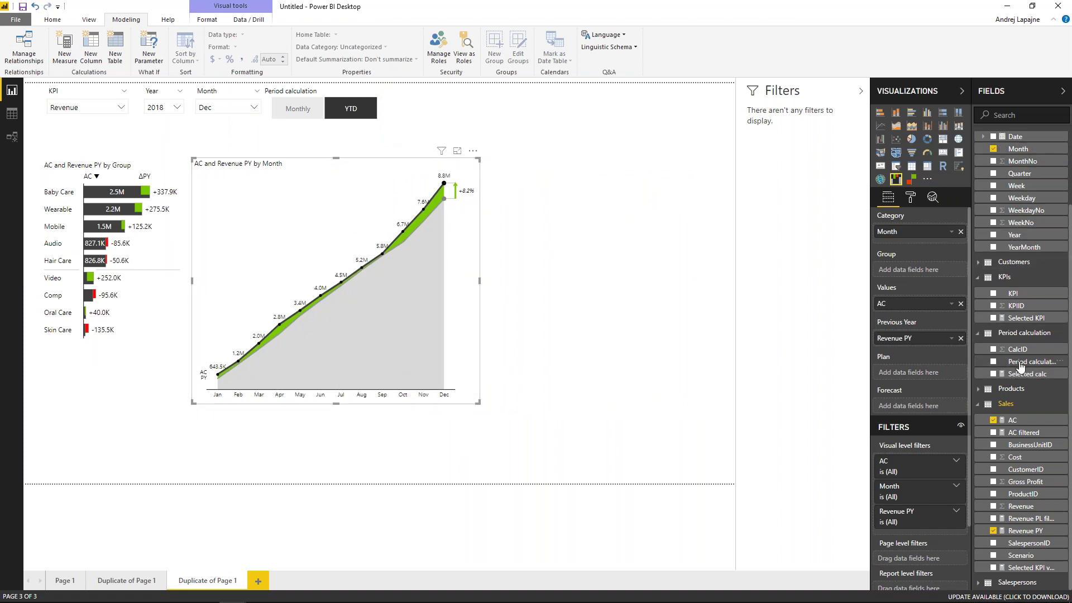
Add the Group field to the by-Month chart to split it into small multiples, and enlarge it to fill the remaining page area.
mouse_move(345, 224)
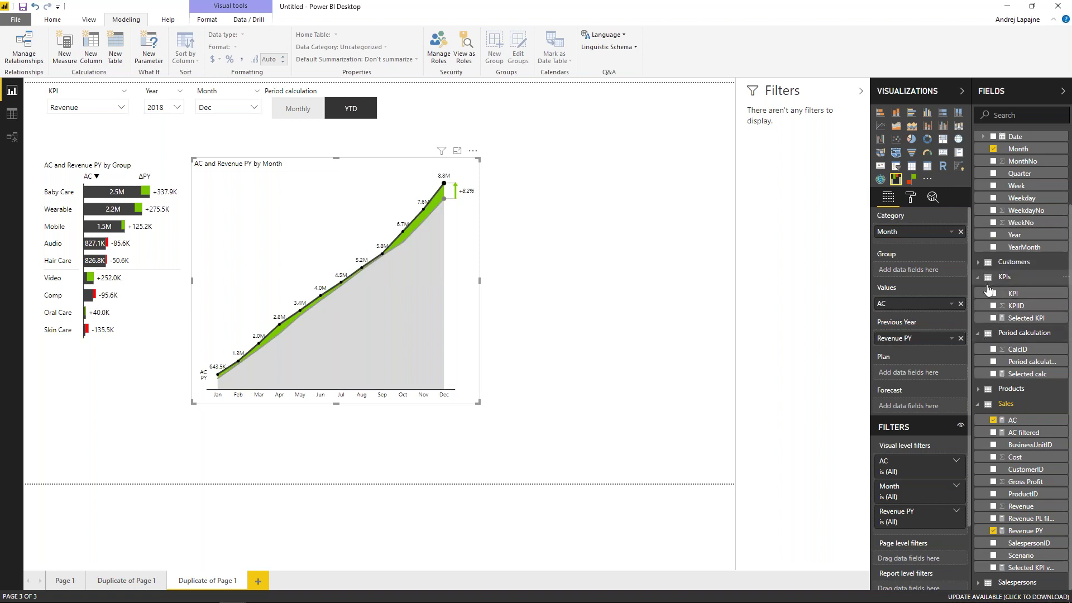
scroll(989, 289, "up", 3)
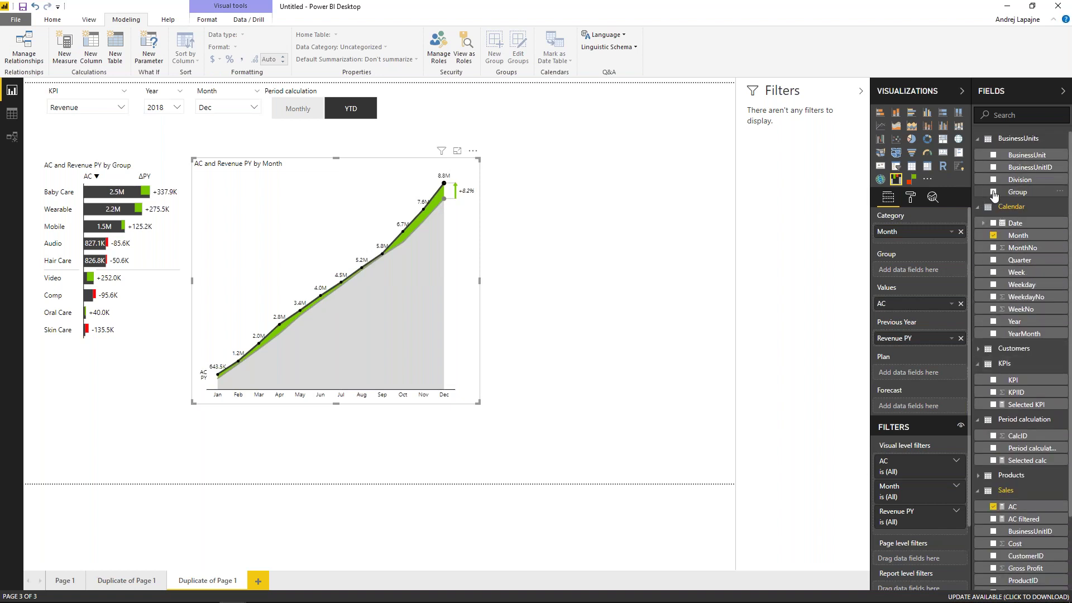
left_click(994, 194)
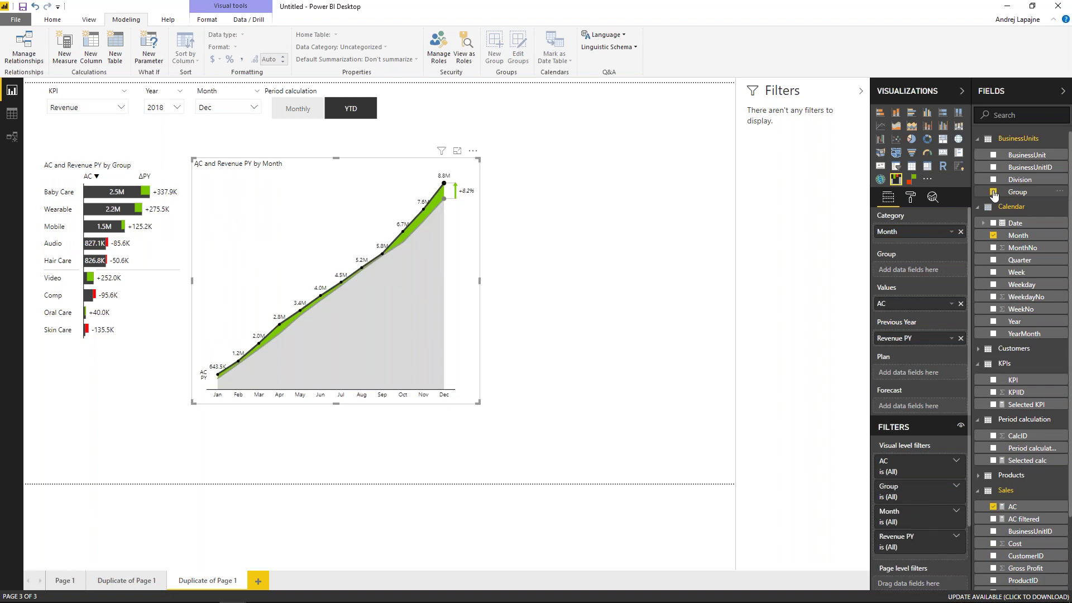
left_click_drag(478, 402, 733, 478)
left_click_drag(194, 160, 191, 143)
left_click(211, 137)
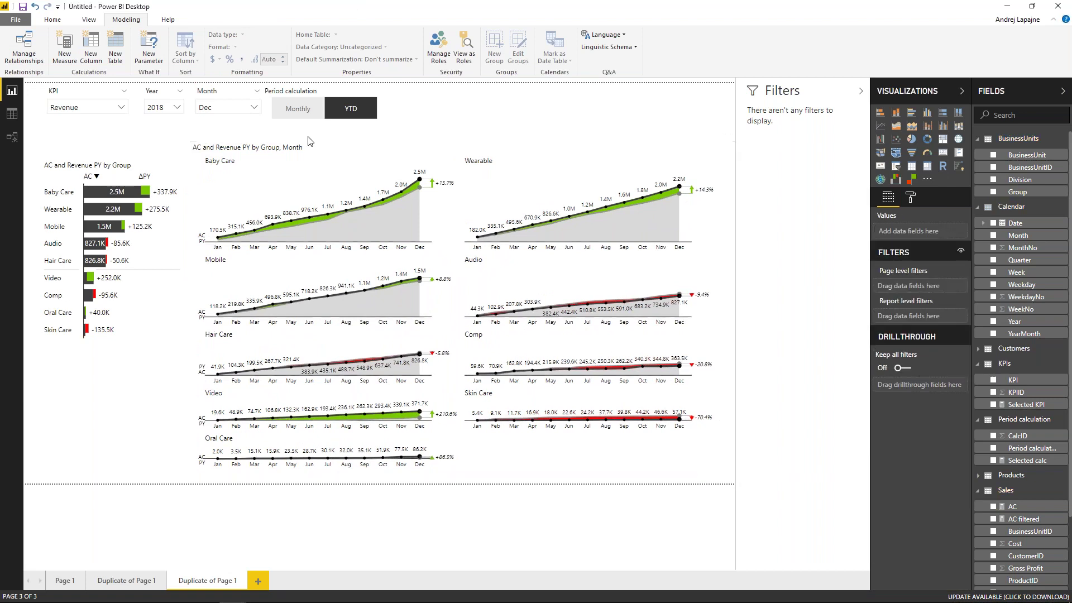
Set the small multiples chart's data label units to Thousands and show the units in the title.
left_click(517, 158)
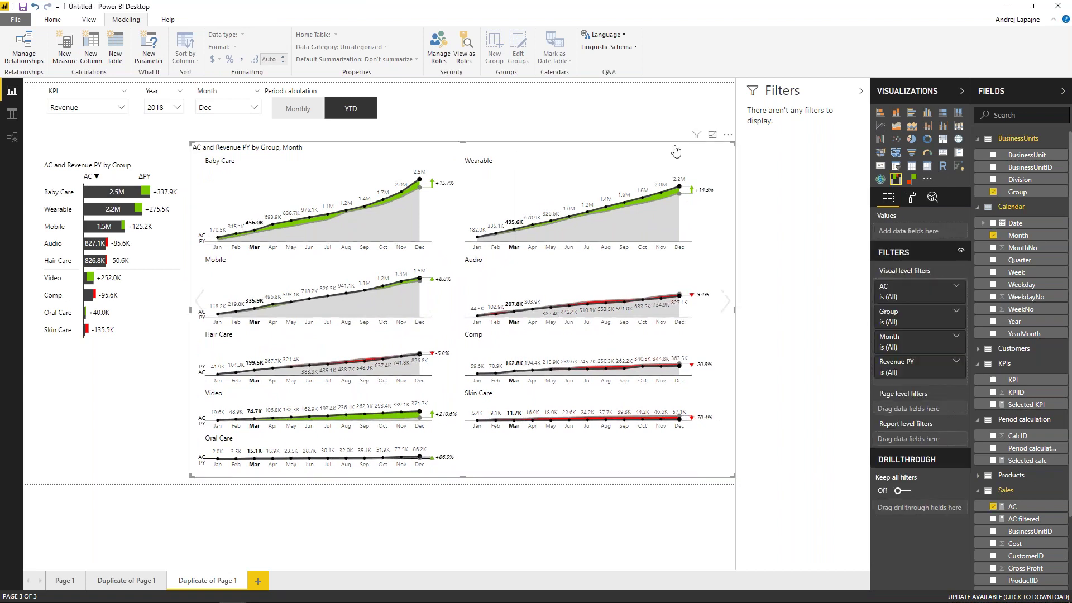
left_click(911, 197)
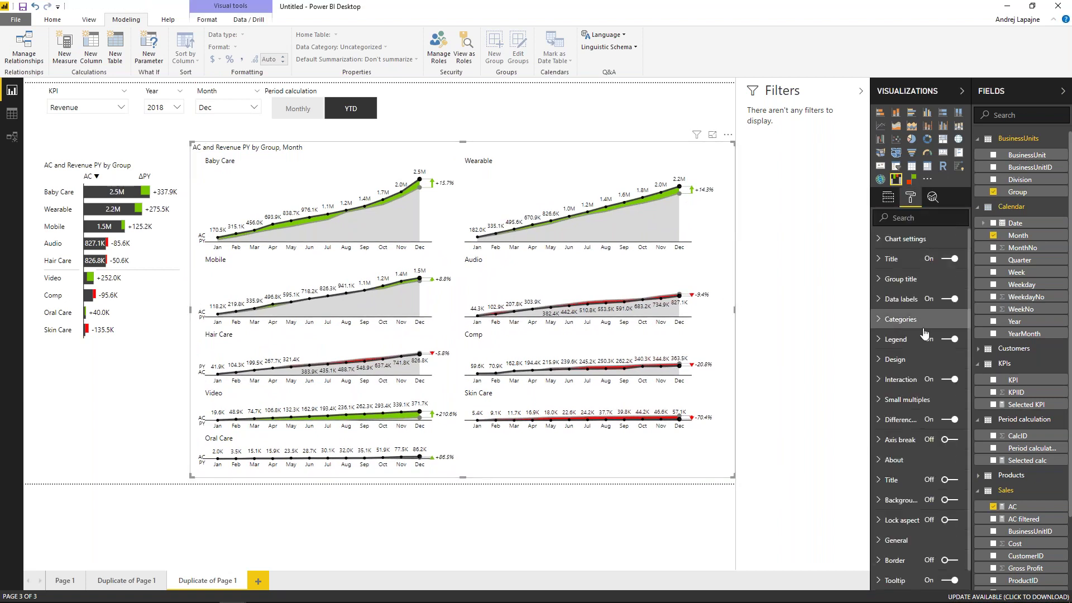
left_click(906, 304)
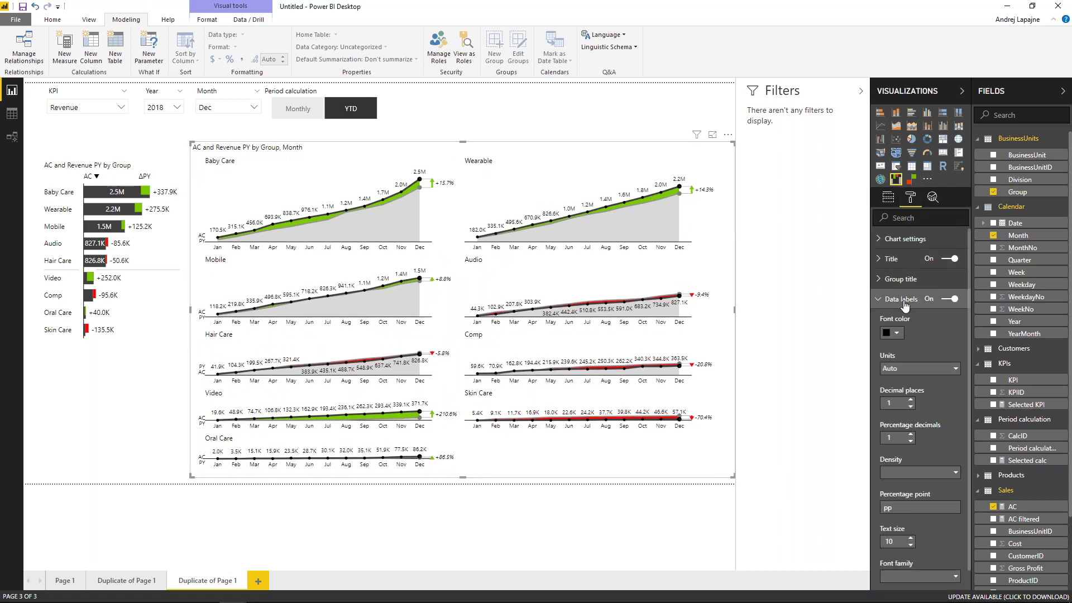
left_click(913, 368)
left_click(905, 407)
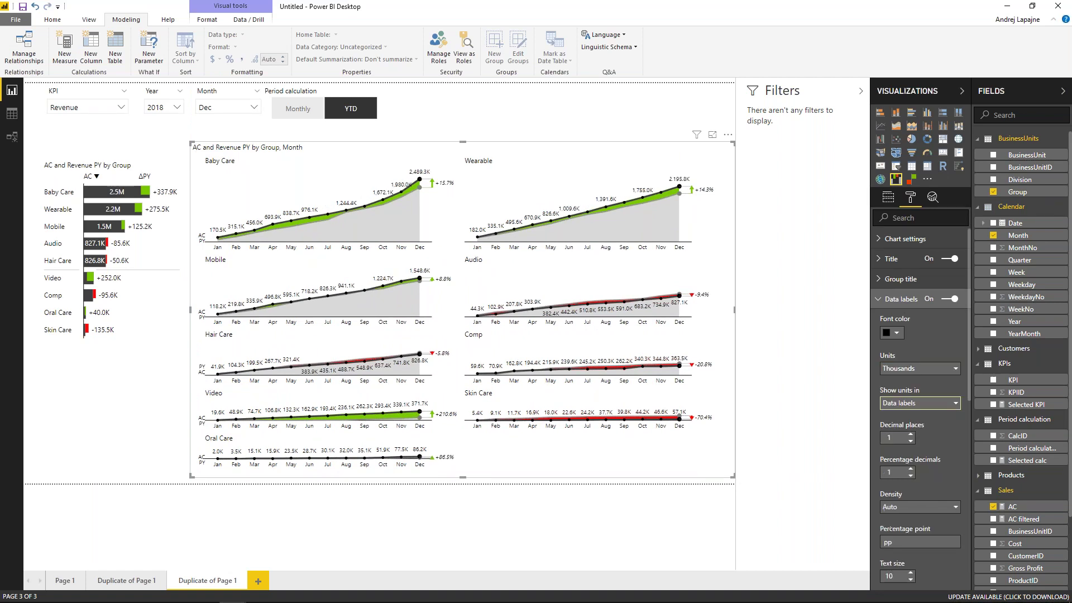
left_click(907, 406)
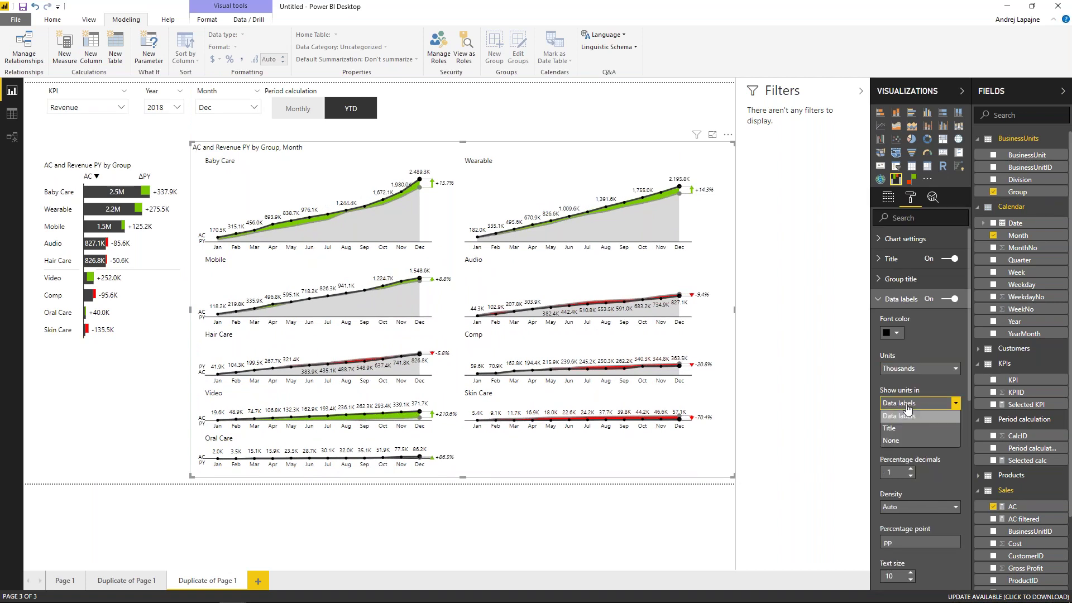
left_click(905, 433)
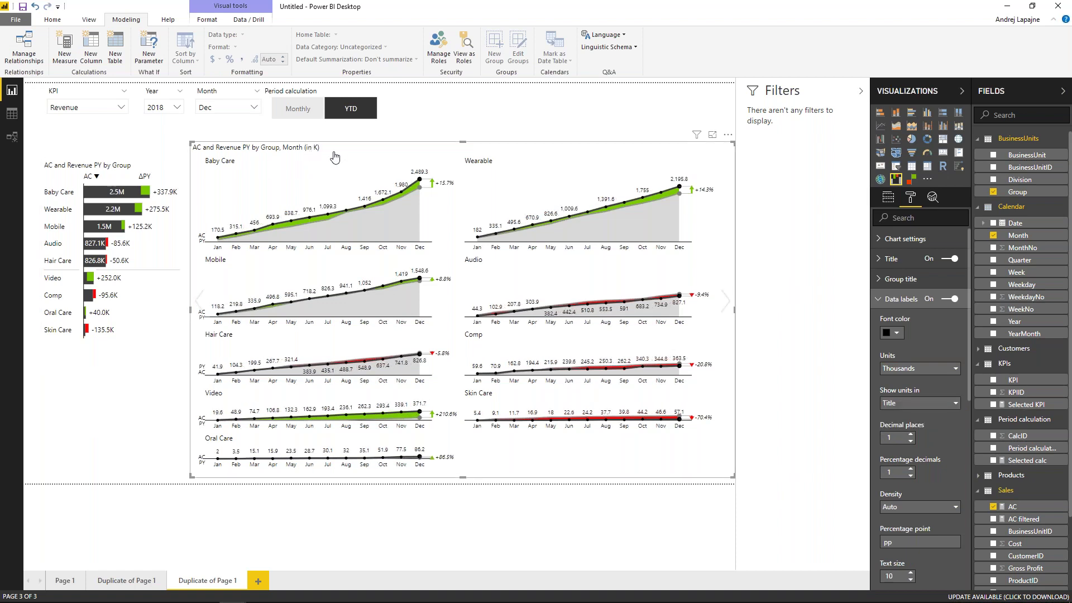
Set the small multiples' data labels to 0 decimal places with the density First, last, min, max.
left_click(910, 442)
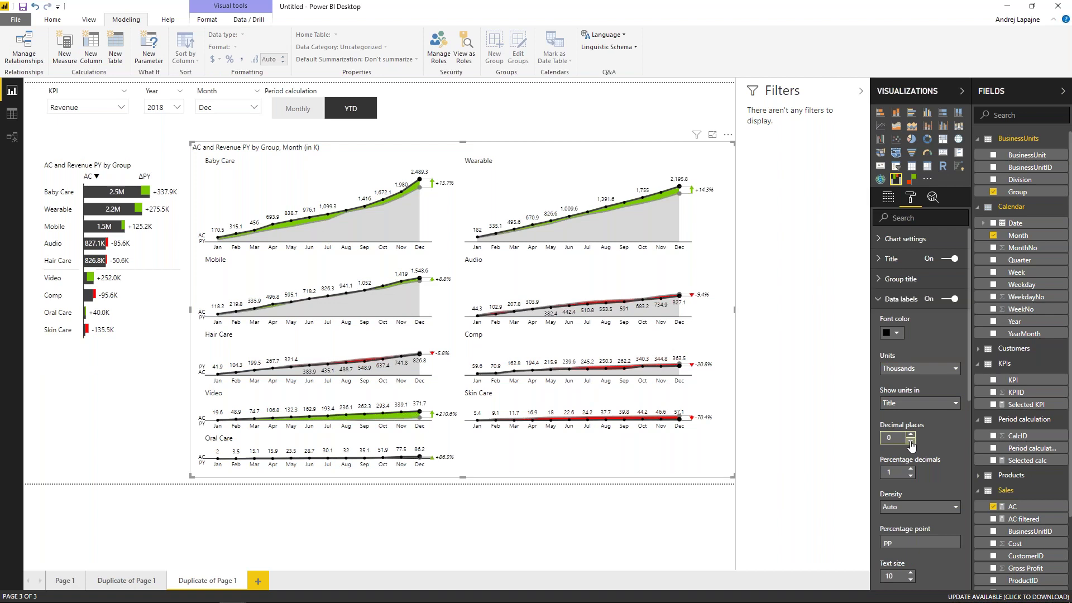
scroll(909, 444, "down", 3)
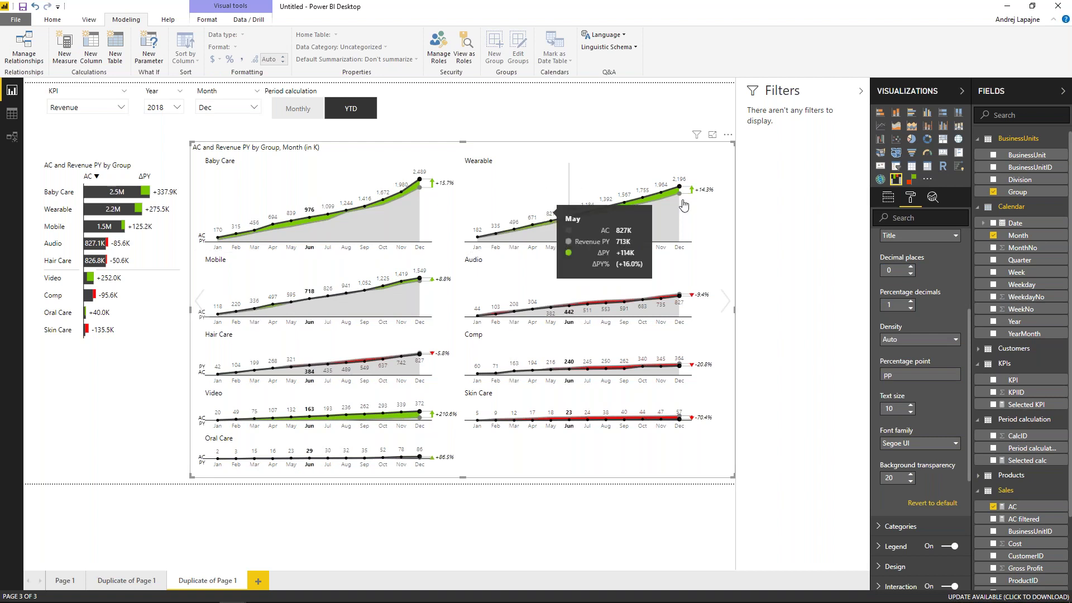
scroll(930, 407, "up", 1)
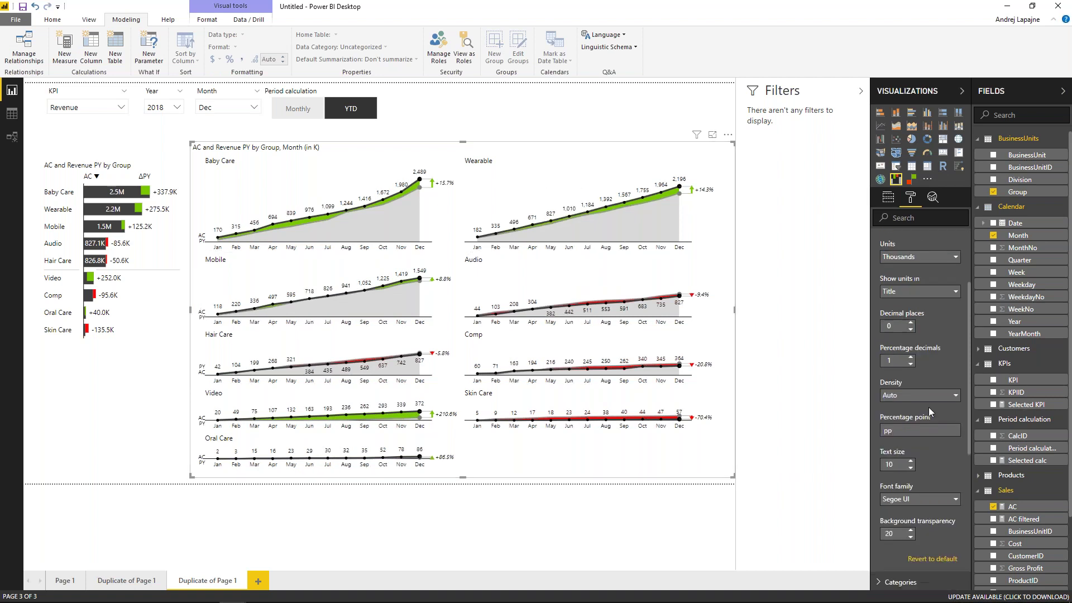
left_click(943, 401)
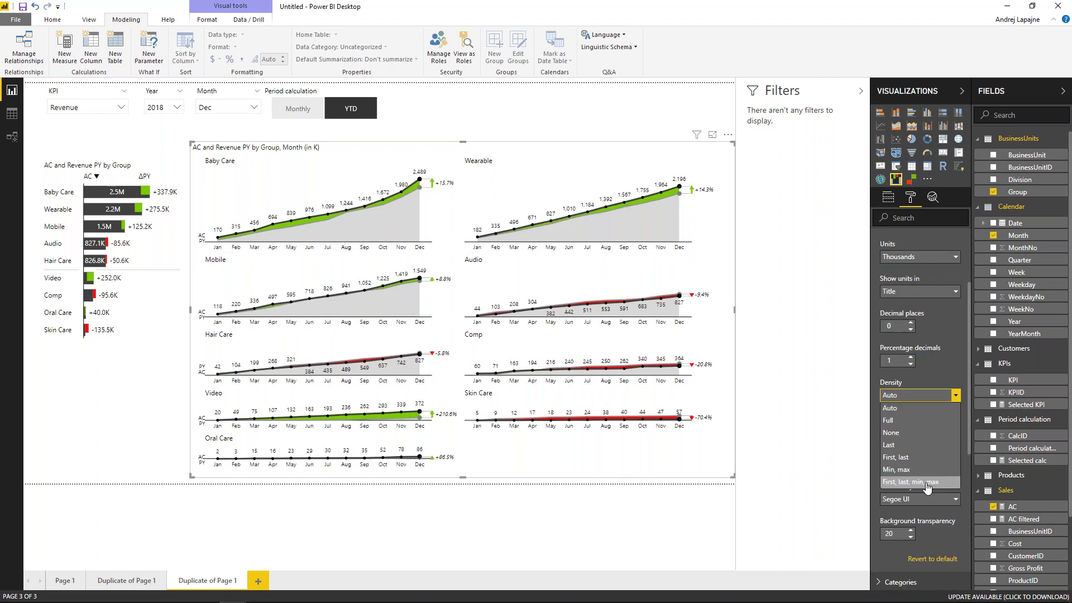
left_click(922, 483)
left_click(360, 137)
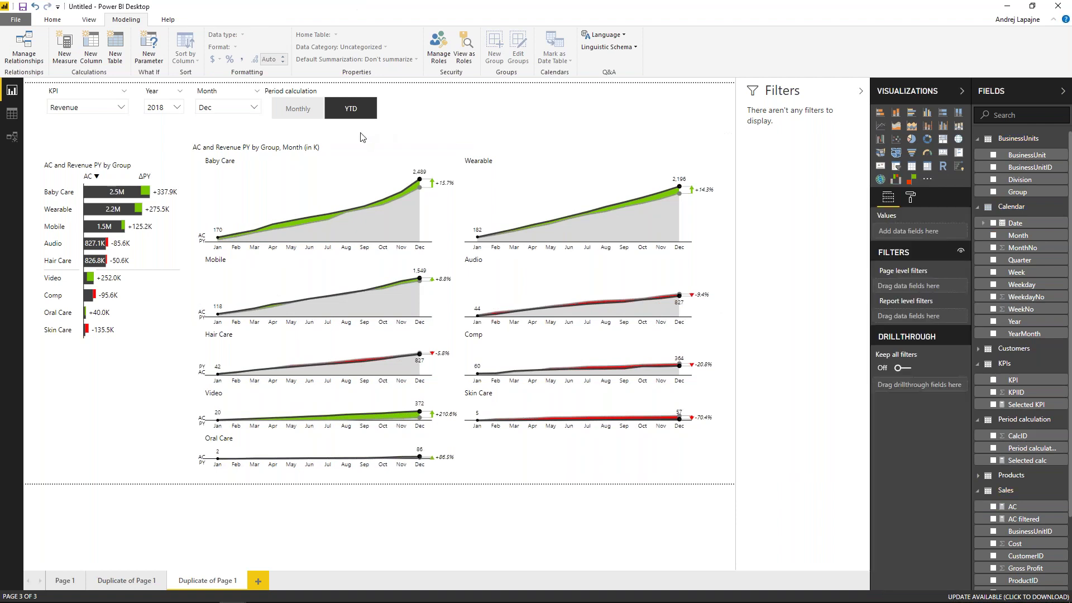
Set the period calculation to Monthly and move the by-Group chart up level with the small multiples chart.
left_click(289, 109)
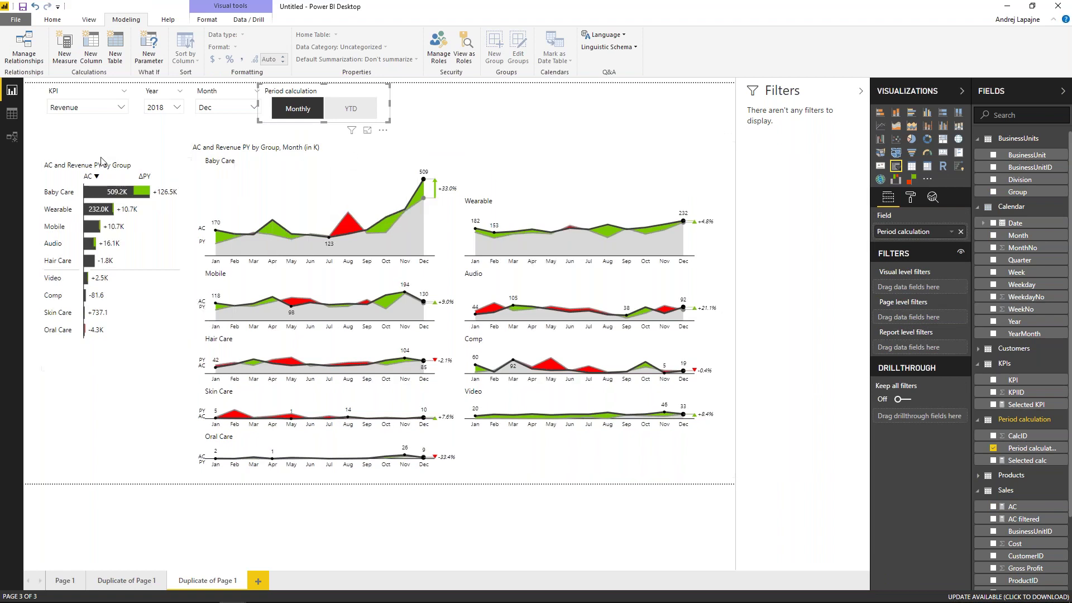
left_click(109, 163)
left_click_drag(110, 160, 111, 143)
Check the visuals with the KPI slicer on Gross Profit and return it to Revenue.
left_click(122, 107)
left_click(58, 143)
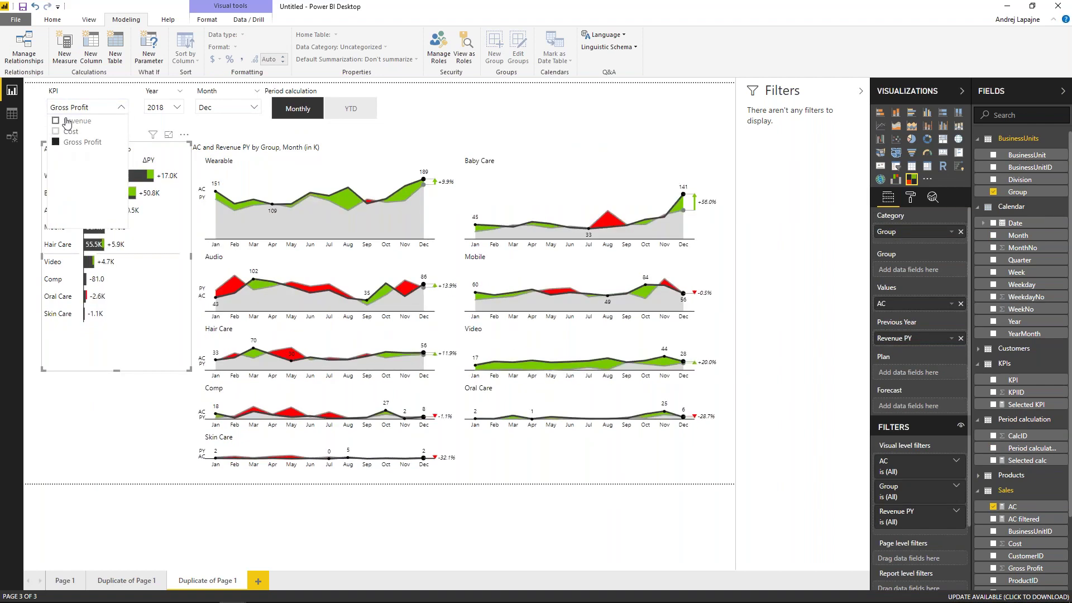
left_click(68, 121)
left_click(70, 130)
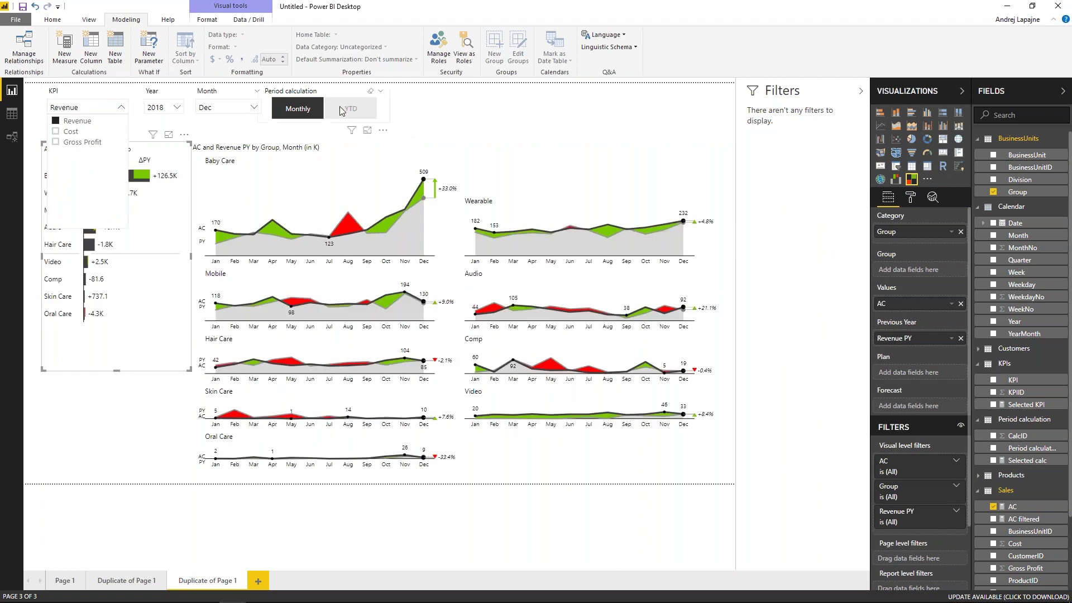
Toggle the period calculation between Monthly and YTD, leaving it on YTD.
left_click(339, 106)
left_click(339, 106)
left_click(286, 113)
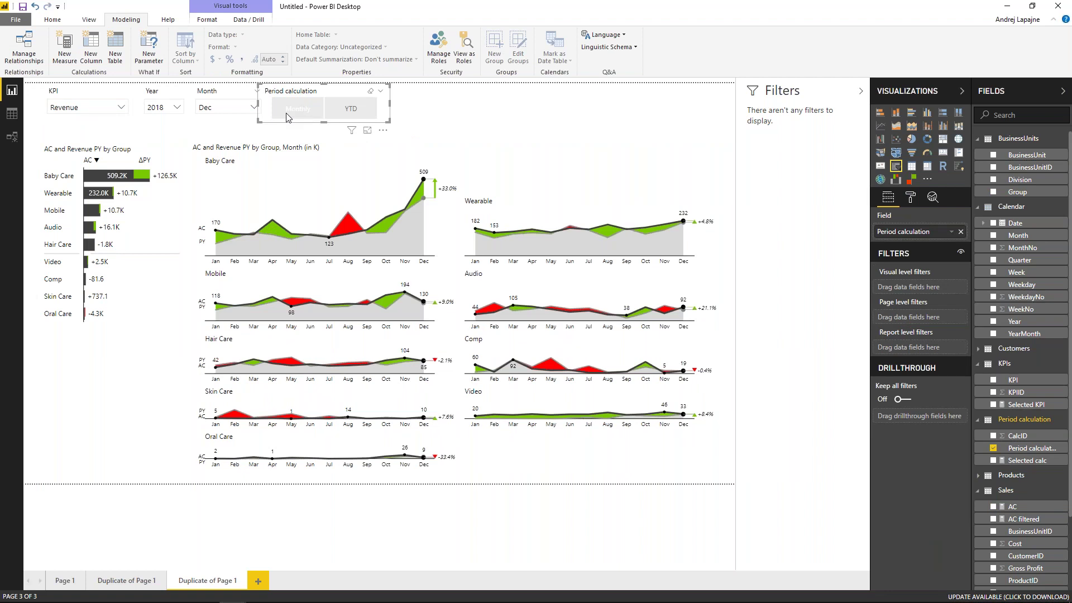
left_click(357, 111)
Try an area opacity of 100% in the small multiples chart's design settings and set it to 0%.
left_click(570, 152)
left_click(911, 198)
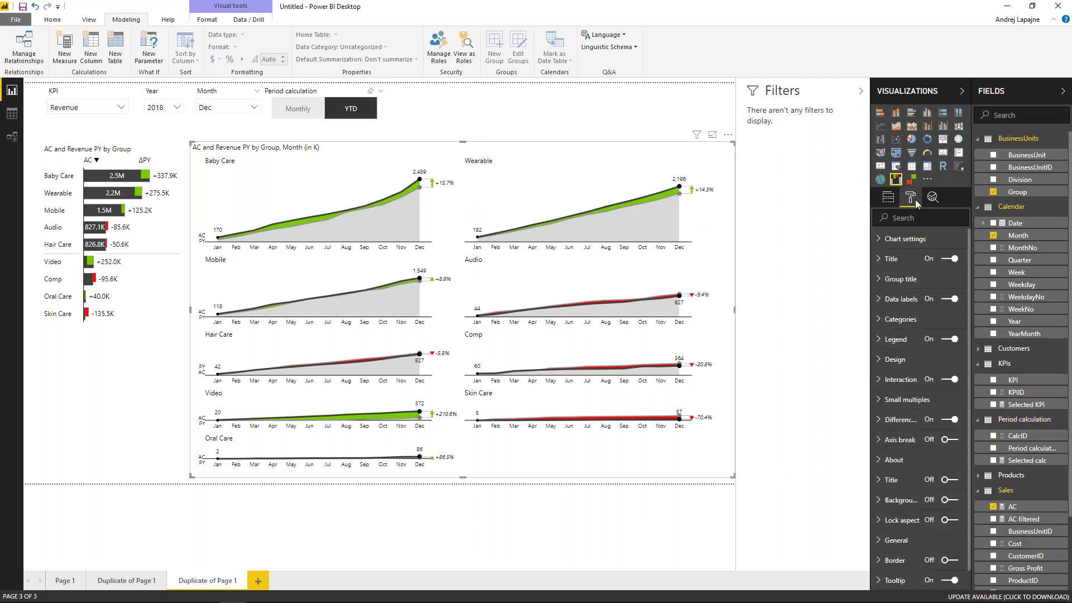
left_click(896, 359)
double_click(888, 426)
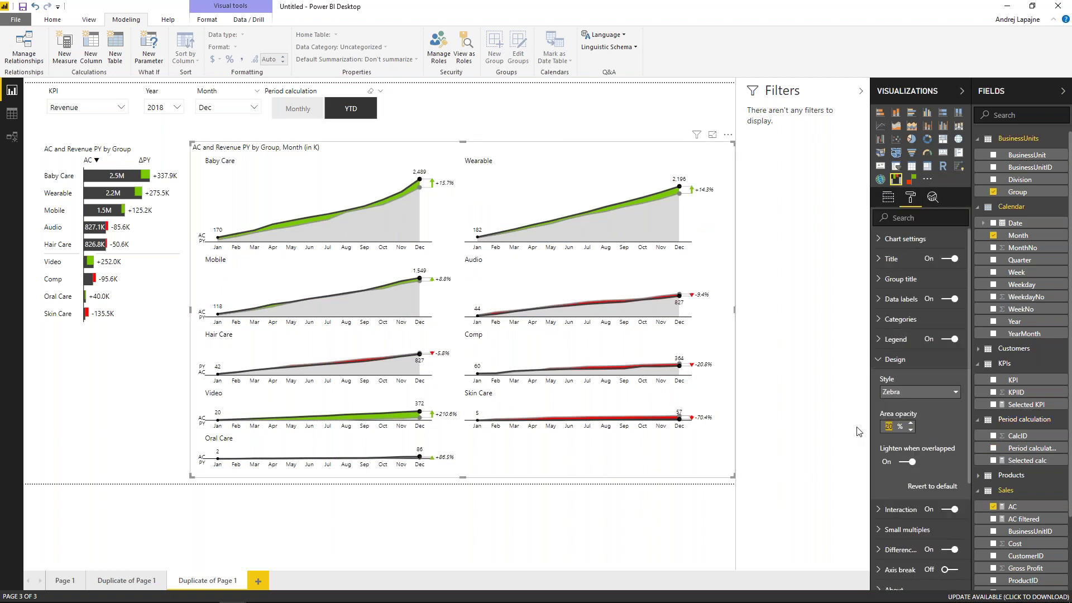
type("100")
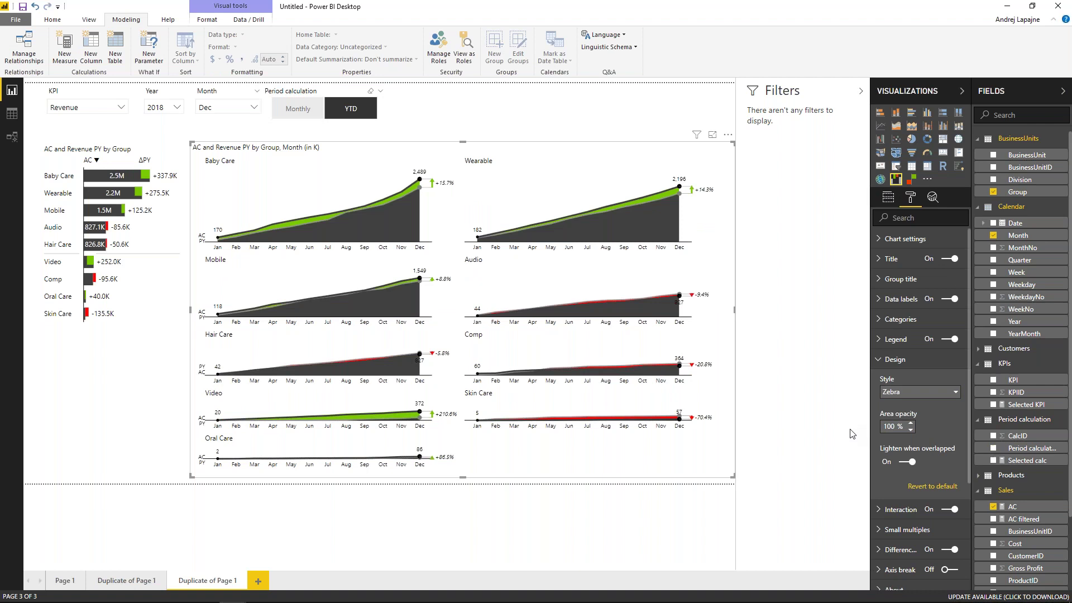
key("Return")
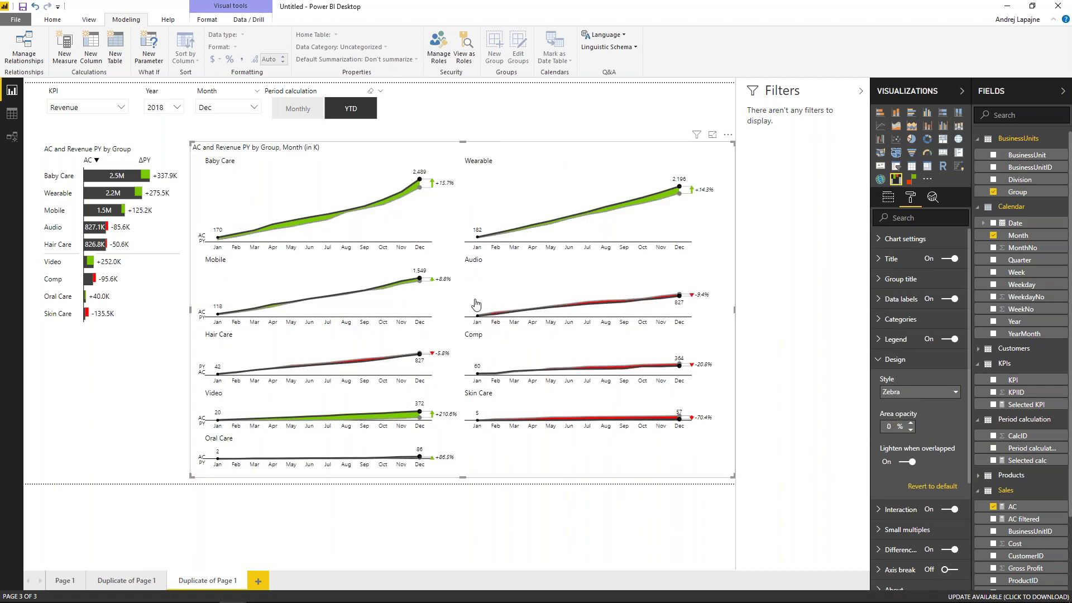
Stretch the small multiples chart slightly taller, down to the page's lower boundary.
left_click(436, 483)
left_click(441, 481)
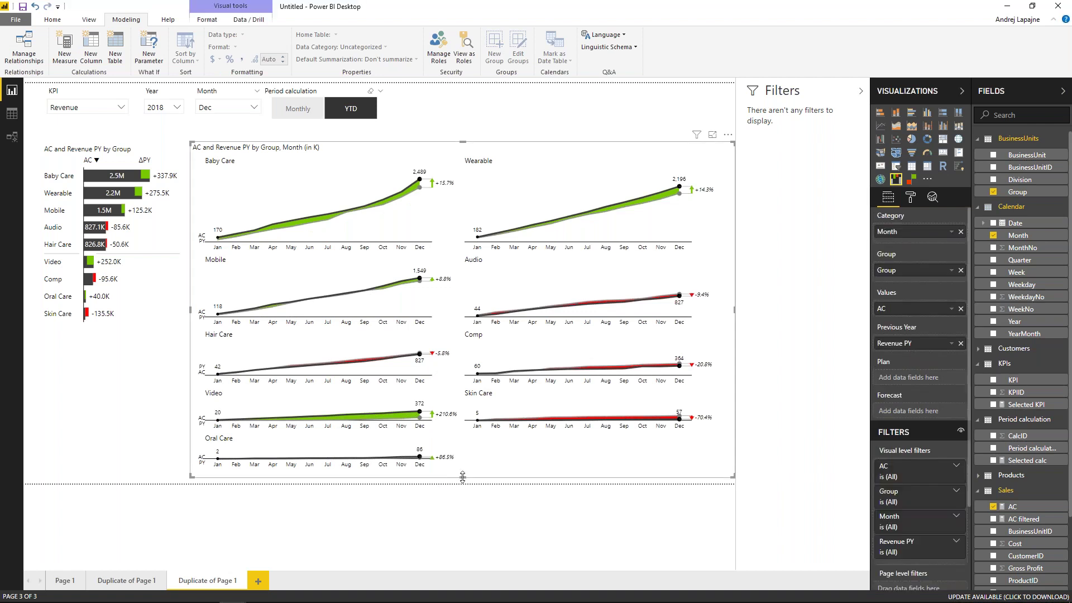
key("Escape")
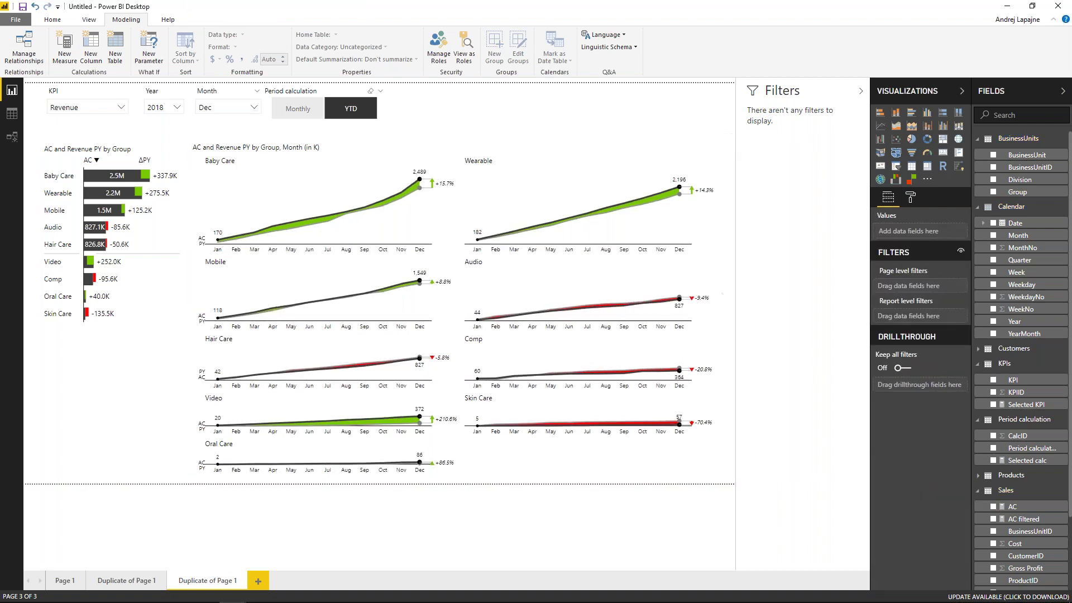
Narrow the small multiples chart from its left edge to leave a gap, and cross-filter it by Baby Care in the by-Group chart.
left_click(140, 148)
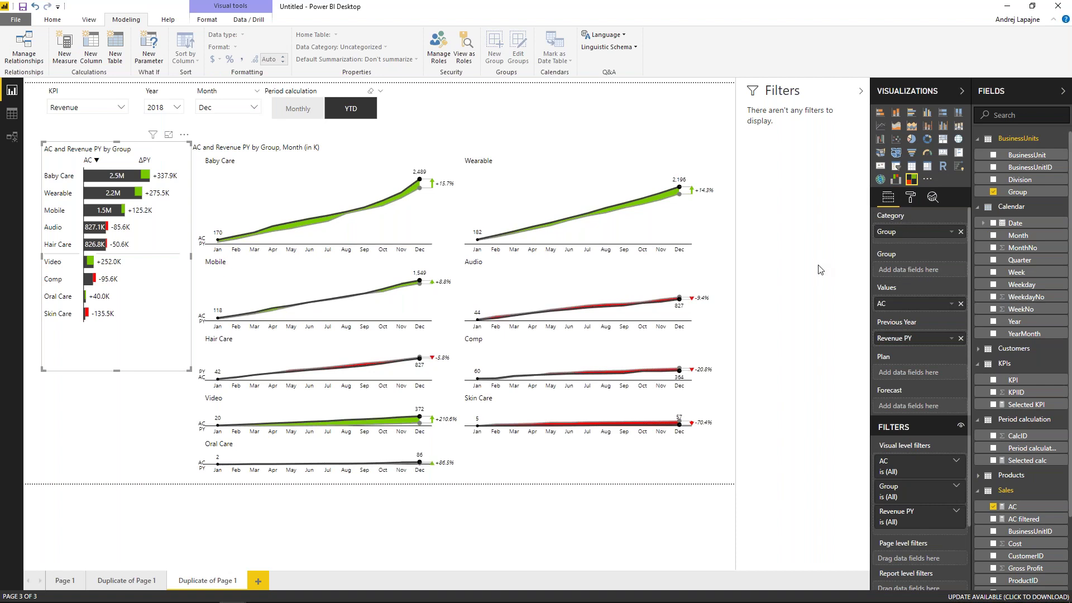
left_click(229, 268)
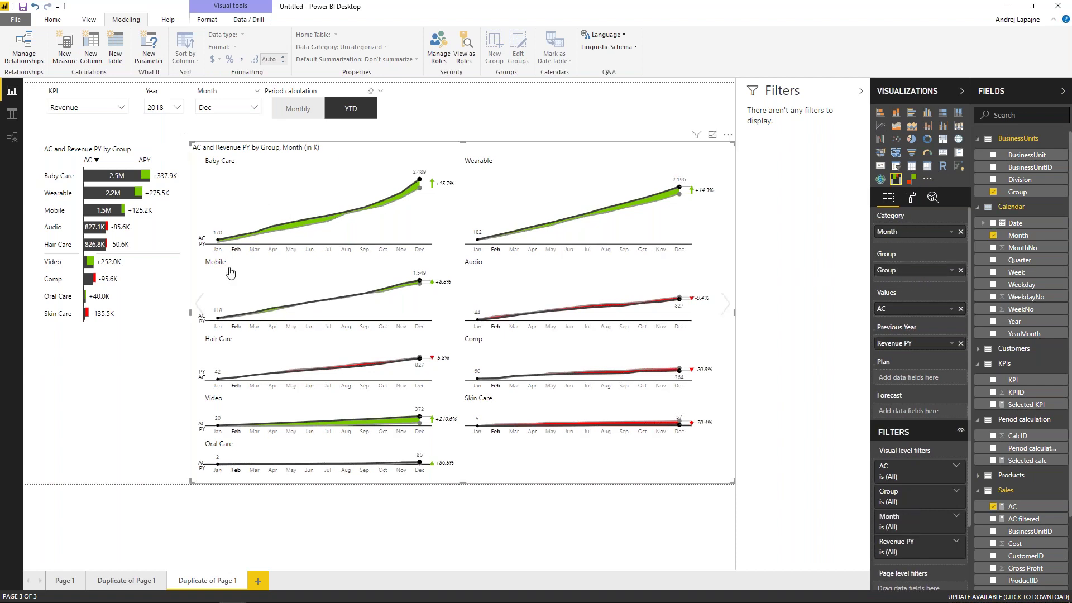
left_click_drag(190, 313, 219, 313)
left_click(56, 177)
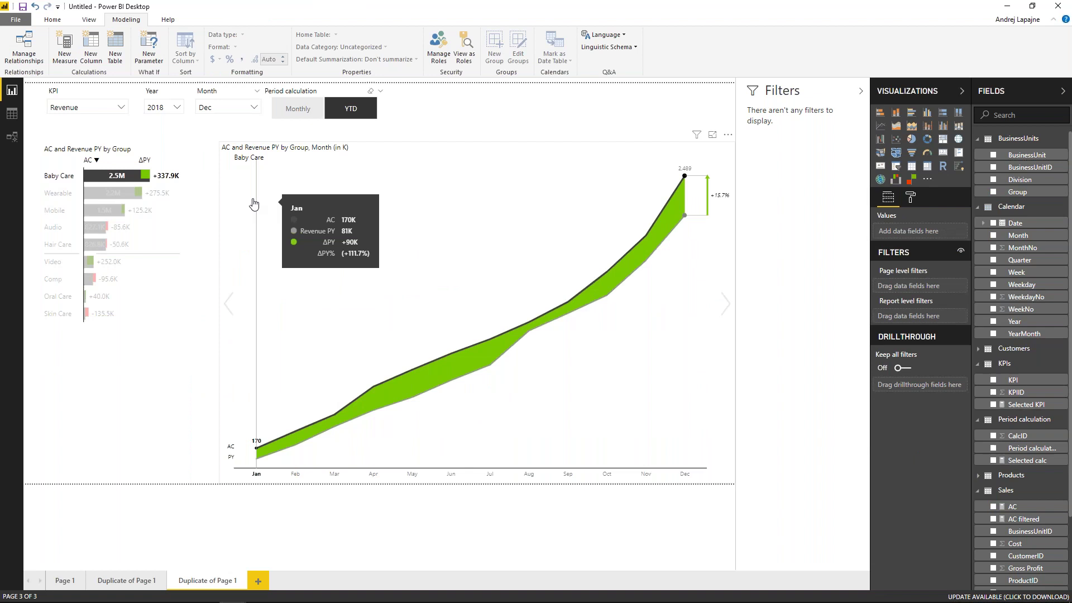
Extend the cross-filter in the by-Group chart to include Wearable, Oral Care and Skin Care alongside Baby Care.
left_click(56, 197, "ctrl")
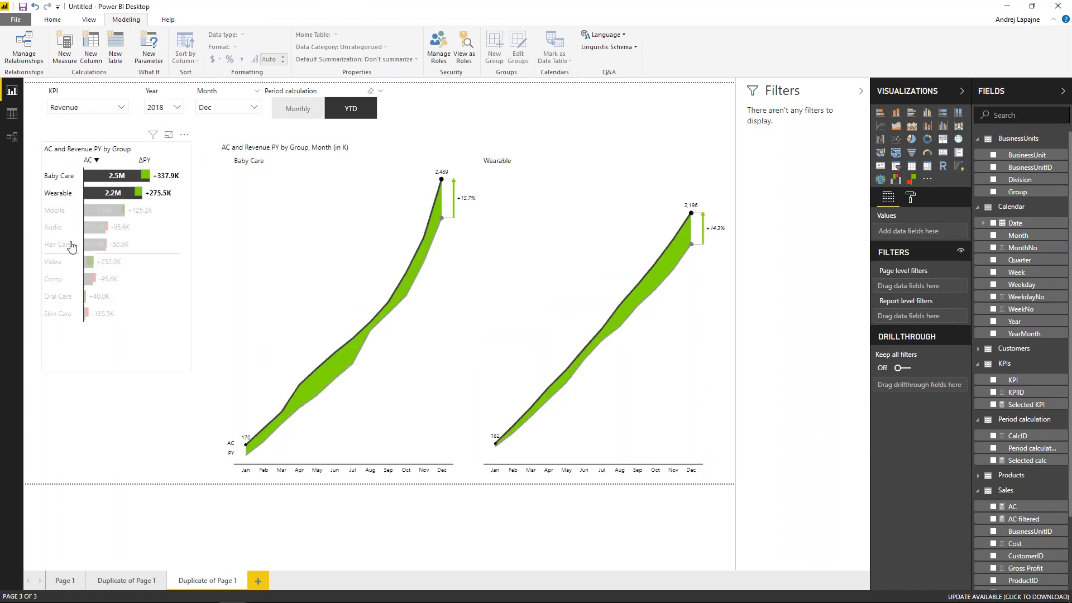
left_click(62, 304, "ctrl")
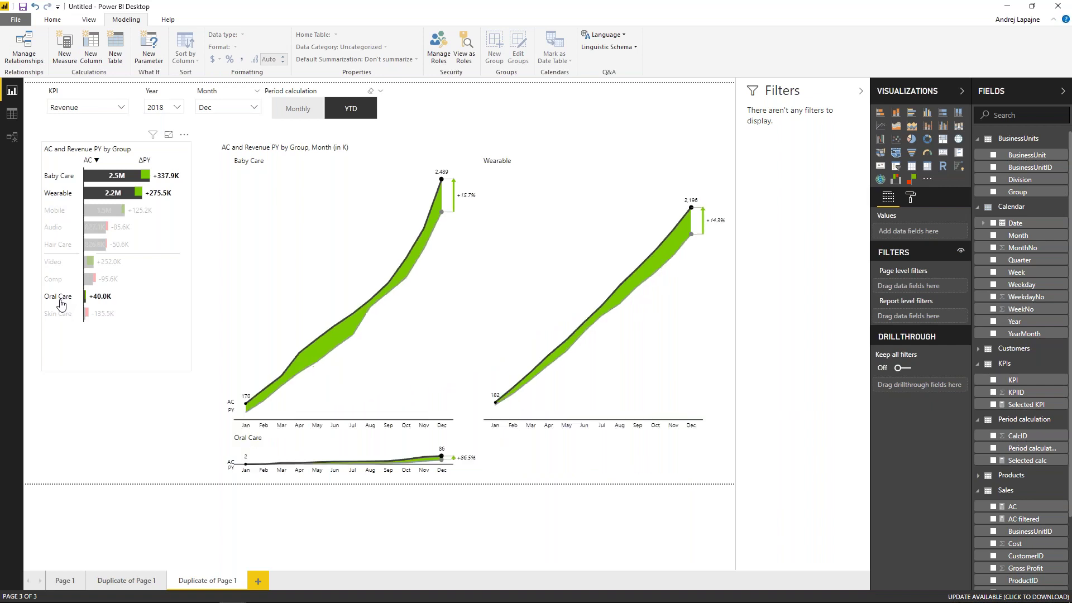
left_click(61, 317, "ctrl")
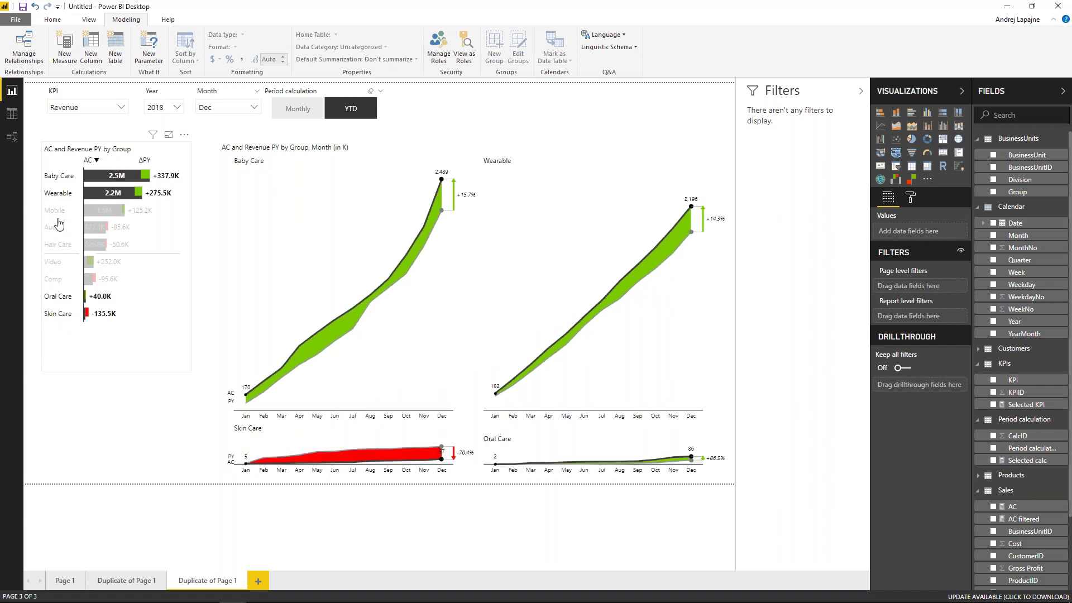
Filter the small multiples by Wearable alone and by Baby Care, and clear the group selection.
left_click(61, 200)
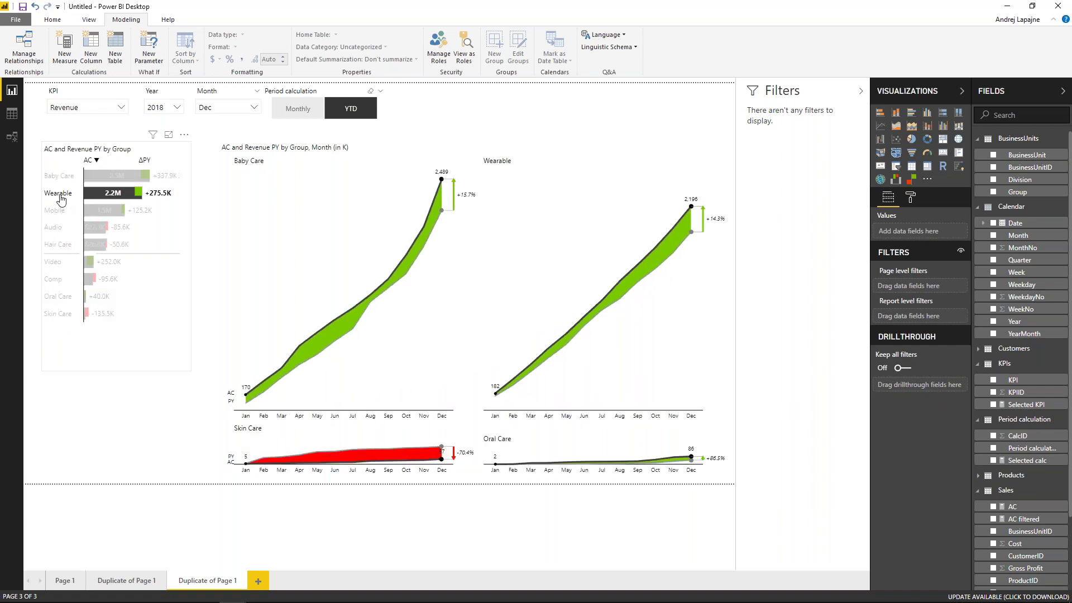
left_click(61, 177)
left_click(62, 177)
left_click(62, 177)
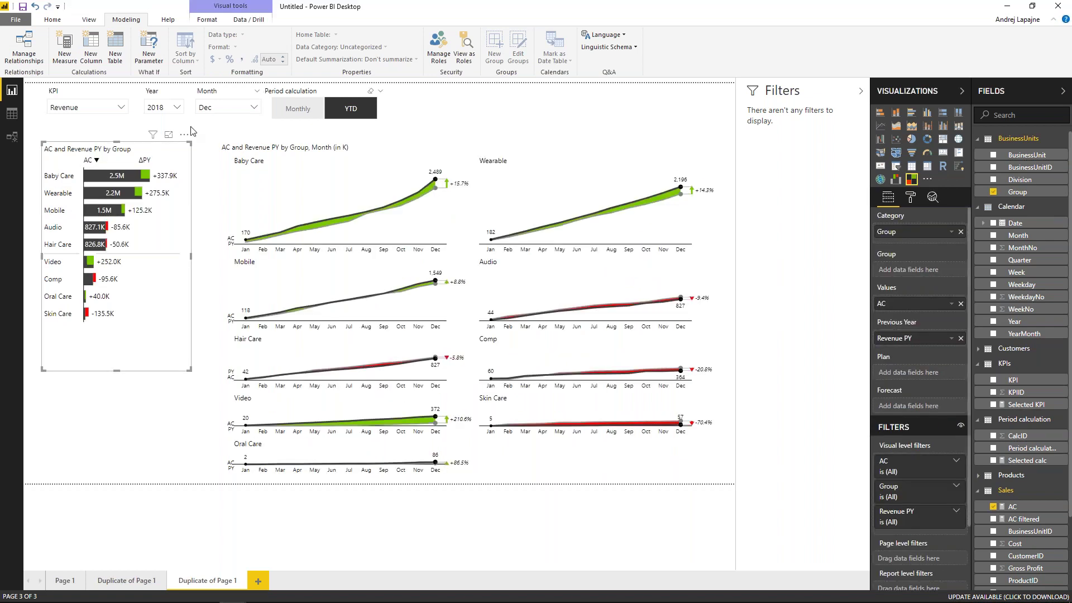
left_click(473, 130)
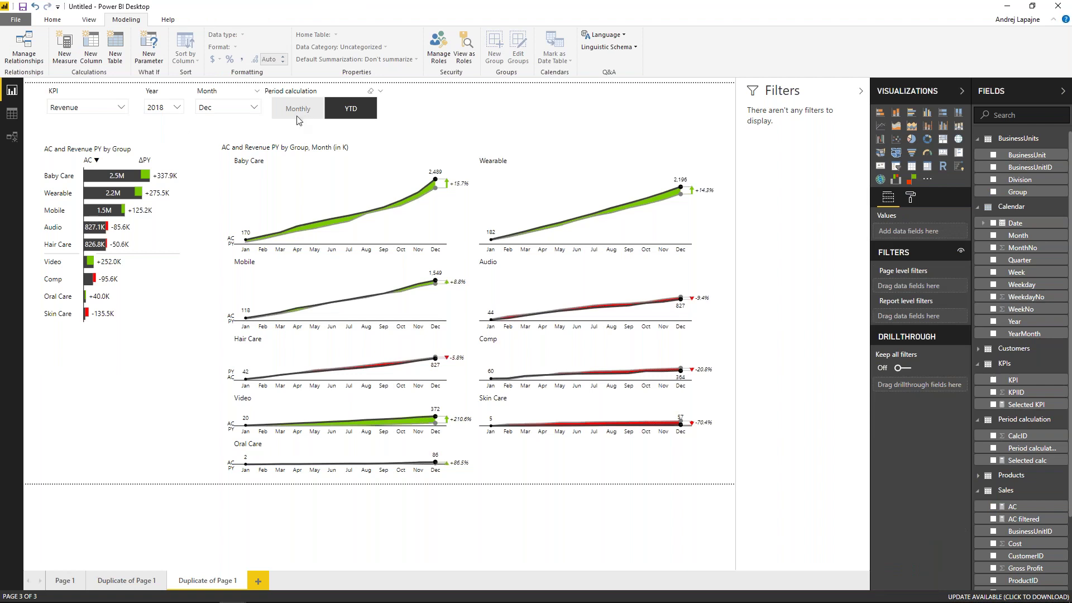
Duplicate the current report page and delete the small multiples chart from the copy.
right_click(217, 584)
left_click(246, 533)
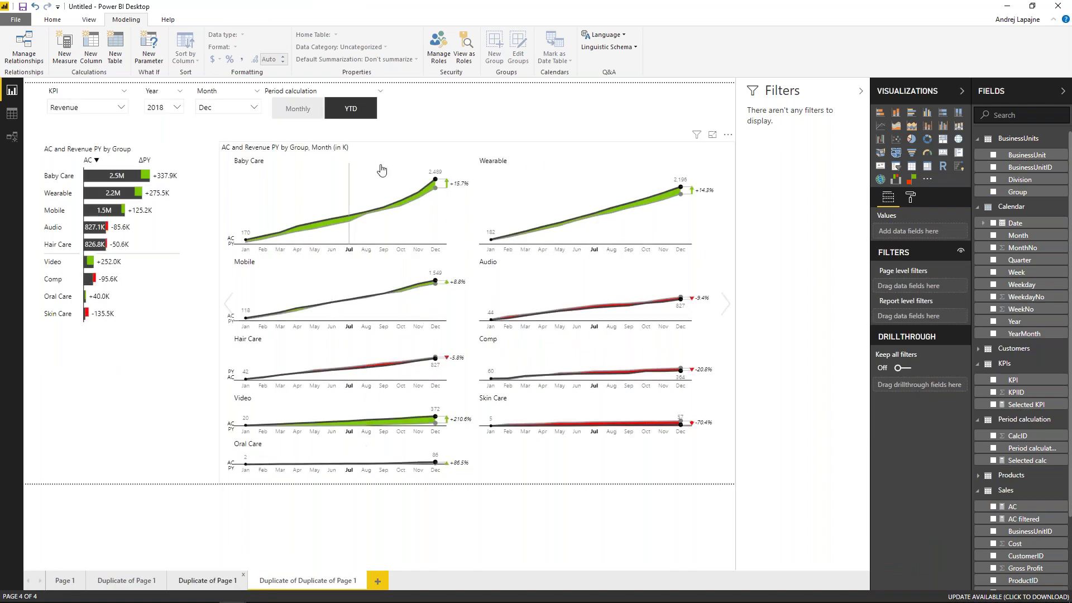
left_click(439, 149)
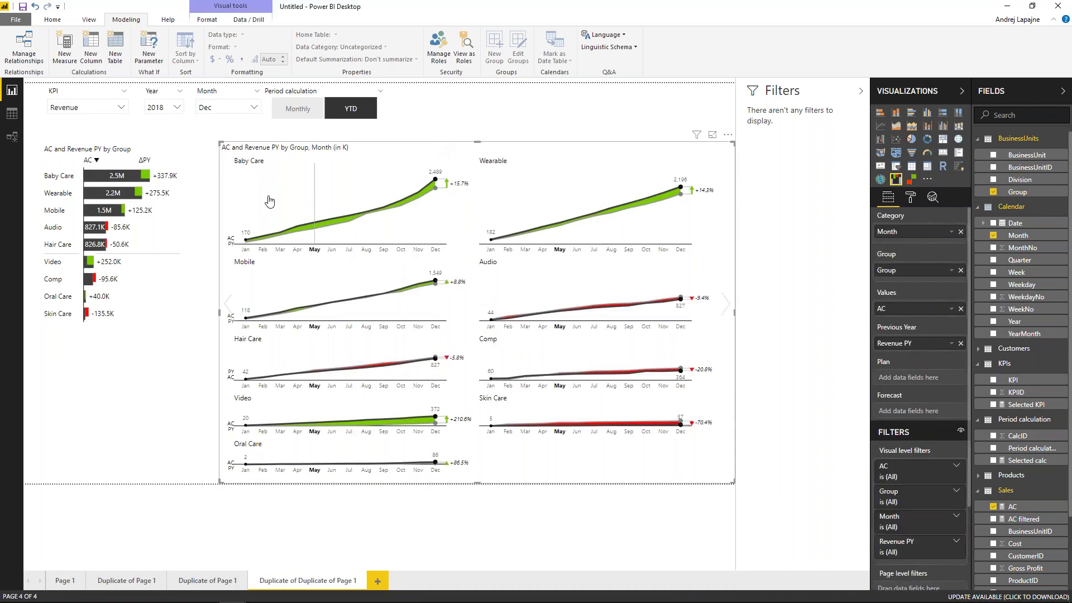
left_click(184, 159)
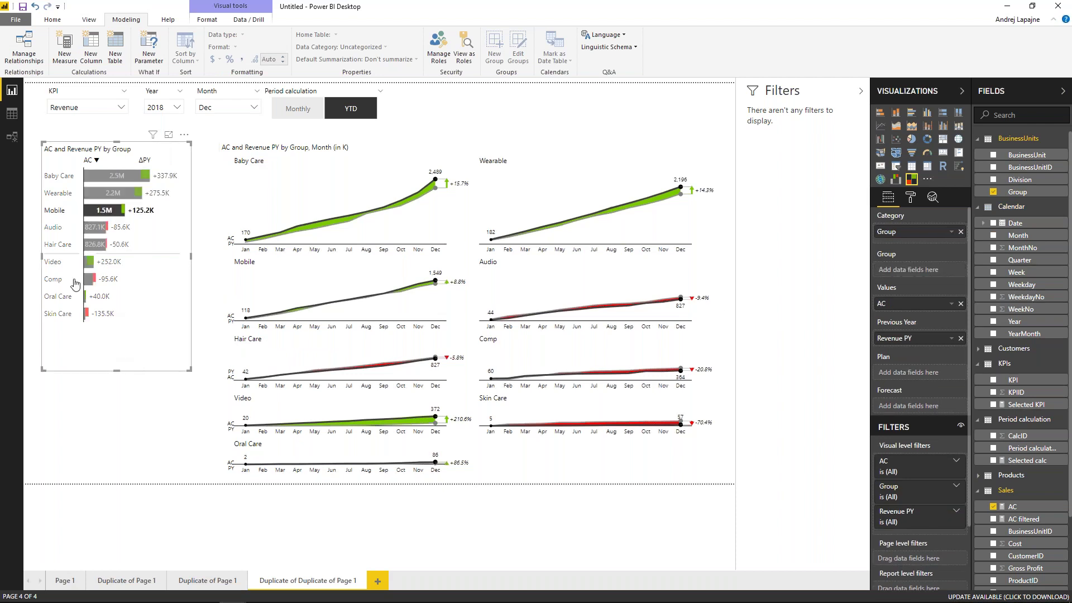
left_click(248, 159)
key("Delete")
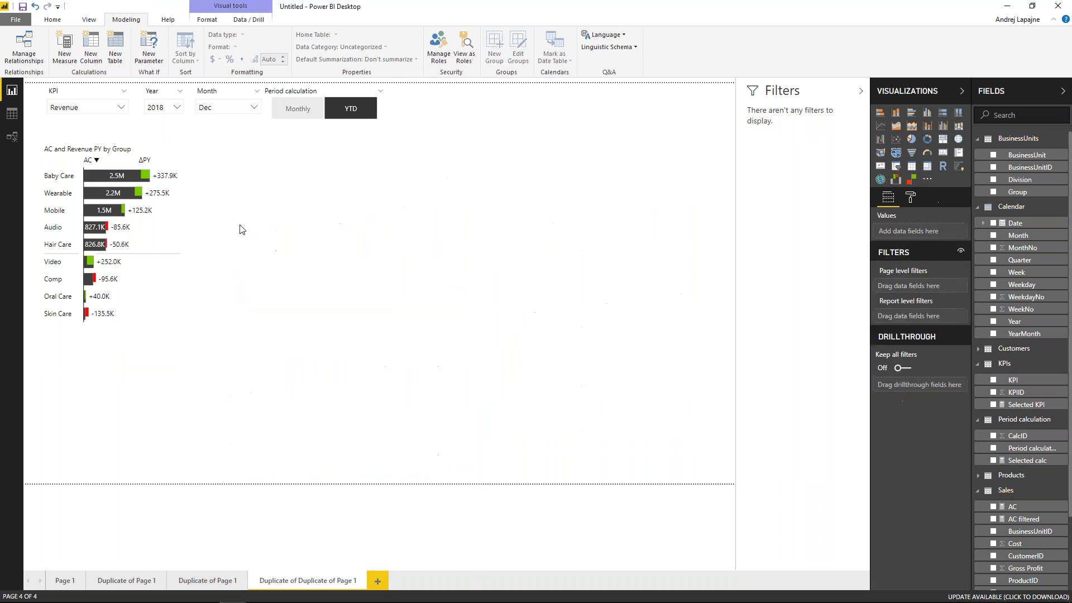
Enlarge the by-Group variance chart to more than twice its width and extend it toward the page's lower boundary.
left_click(165, 239)
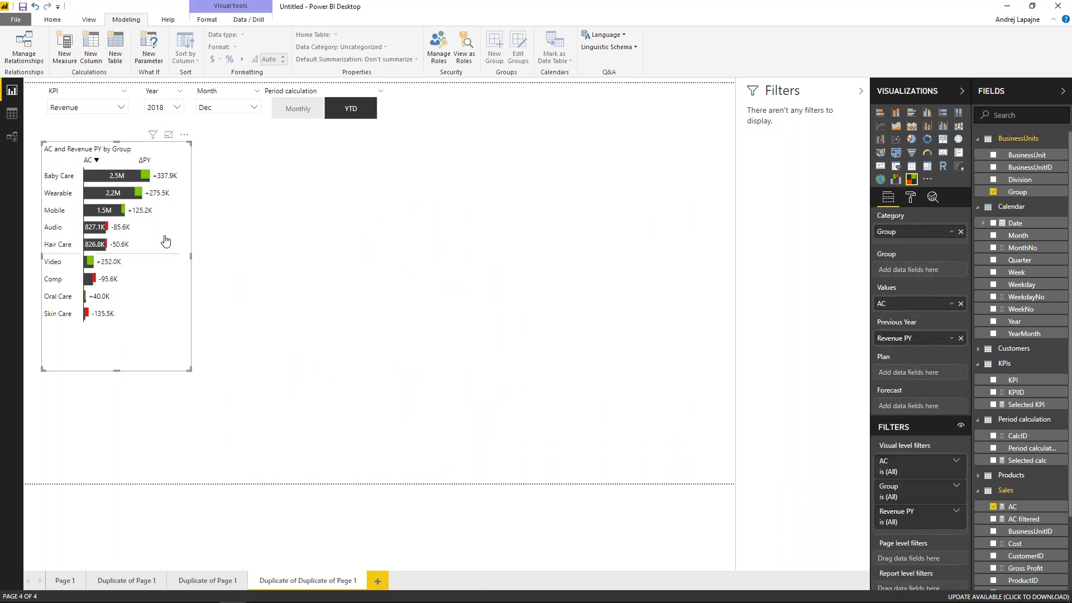
left_click_drag(192, 371, 462, 446)
left_click(475, 455)
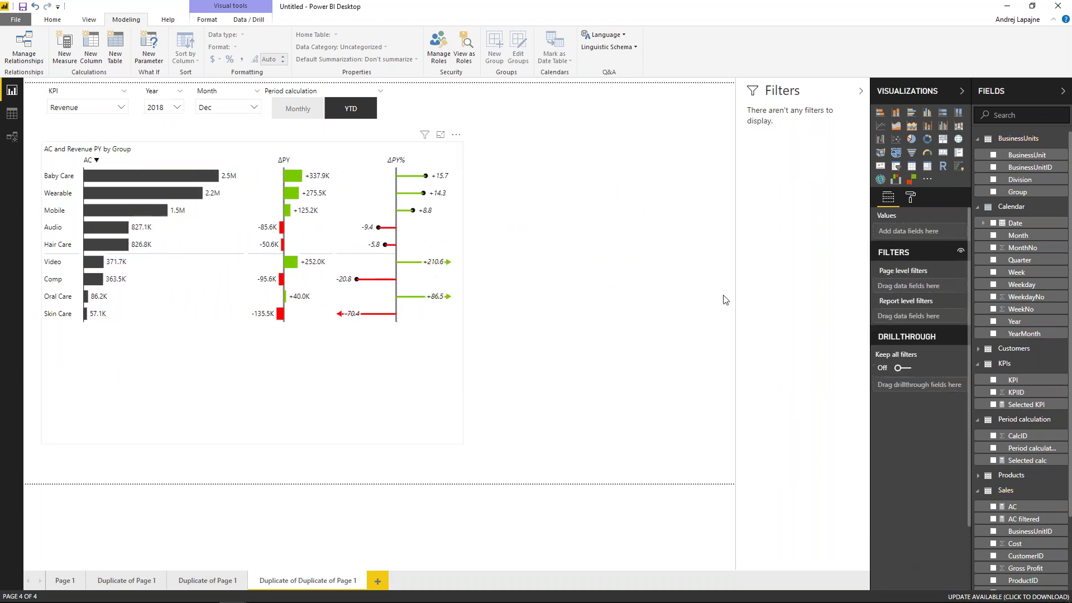
left_click(318, 152)
left_click(112, 210)
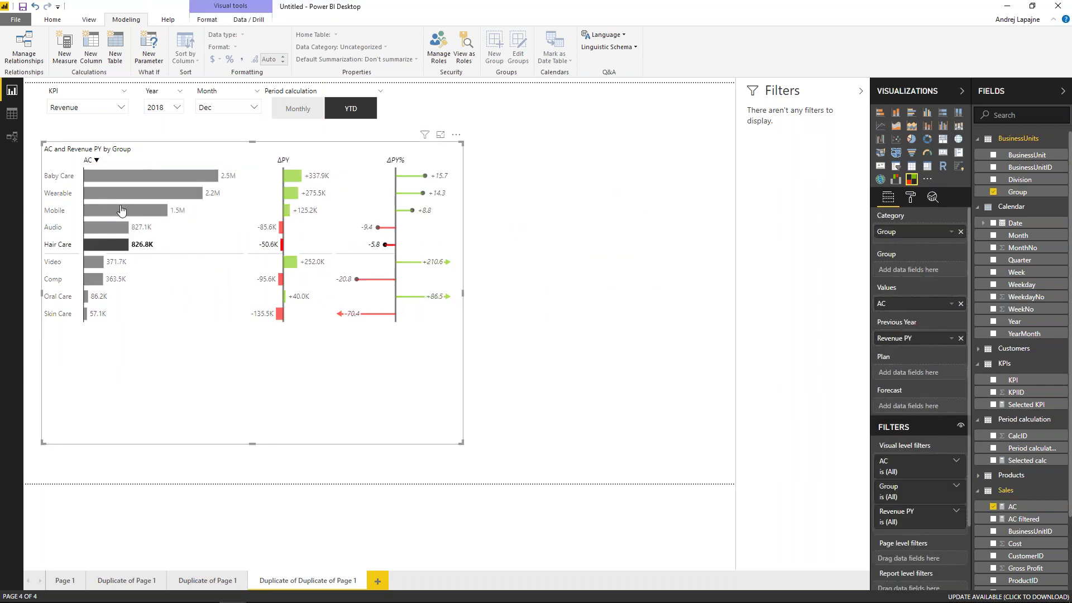
left_click(285, 235)
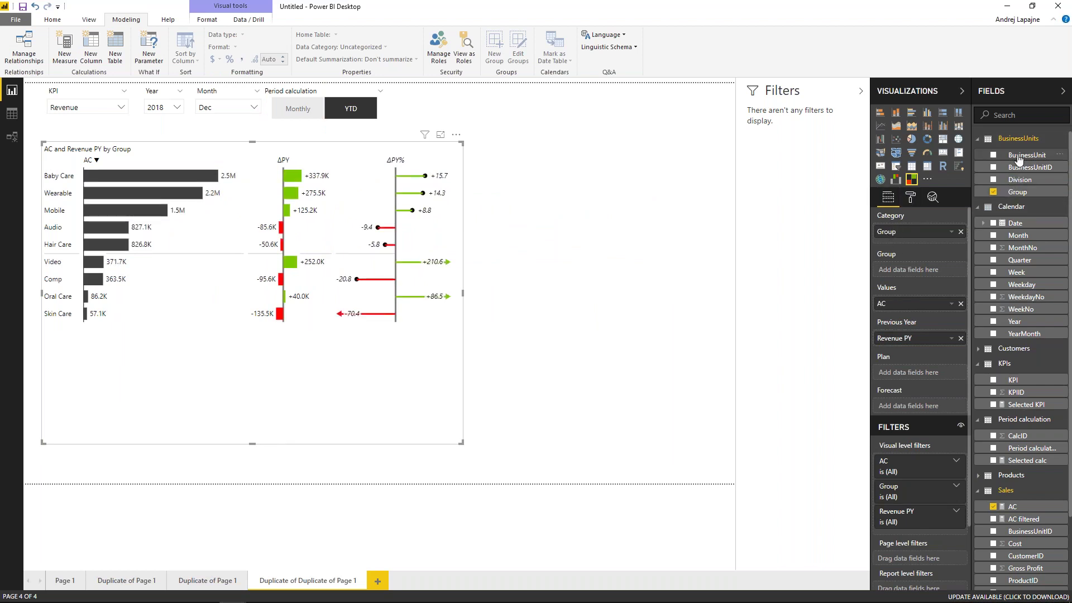
Add BusinessUnit below Group and Division above it in the chart's category, and collapse the rows to the Division level.
left_click_drag(1008, 170, 943, 238)
left_click_drag(1020, 179, 920, 229)
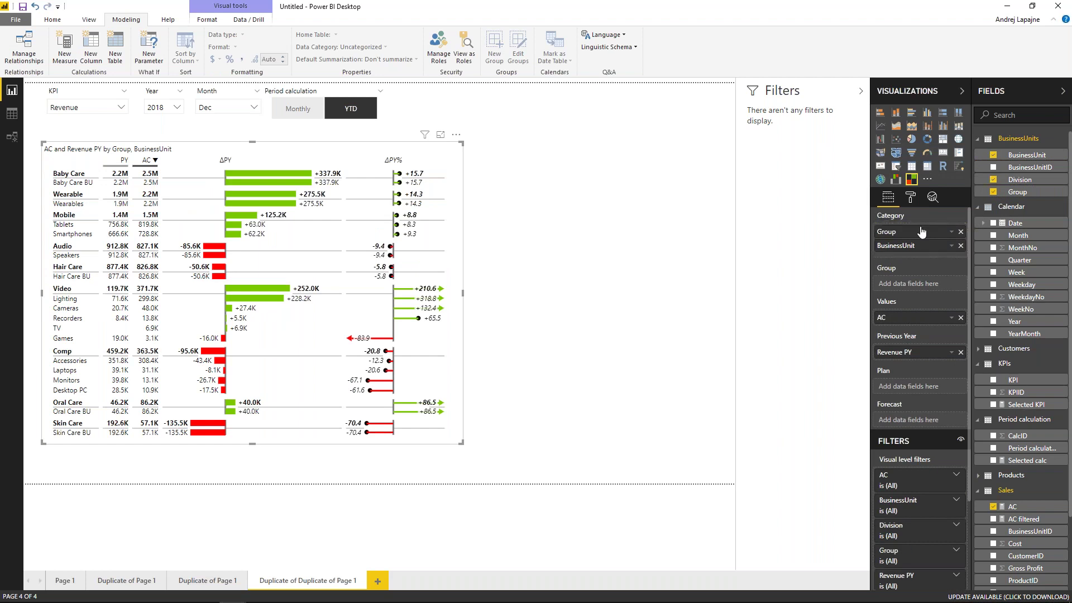
right_click(74, 177)
left_click(106, 218)
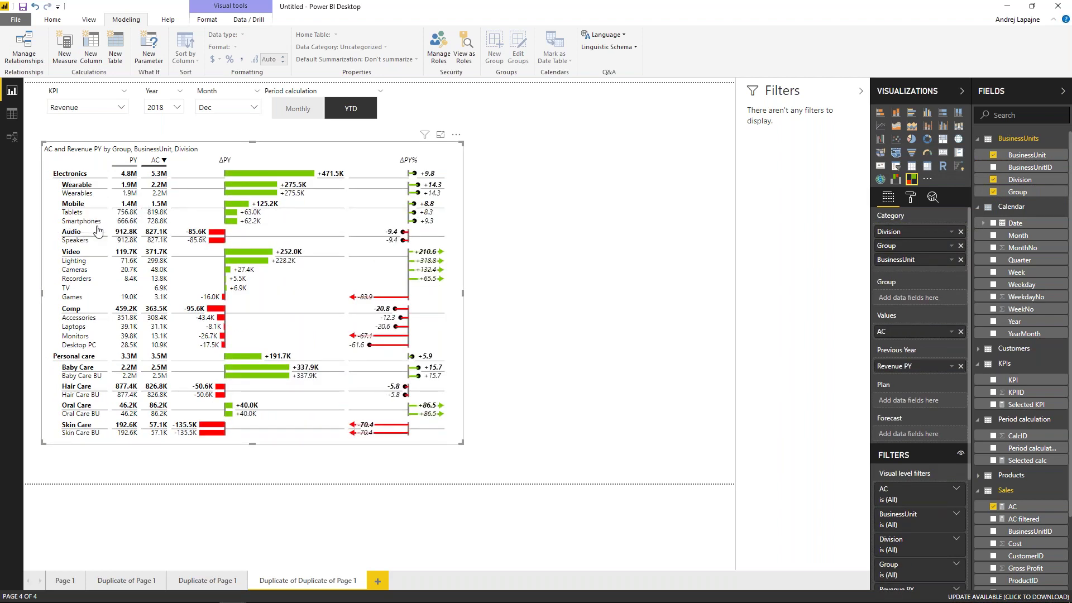
right_click(68, 180)
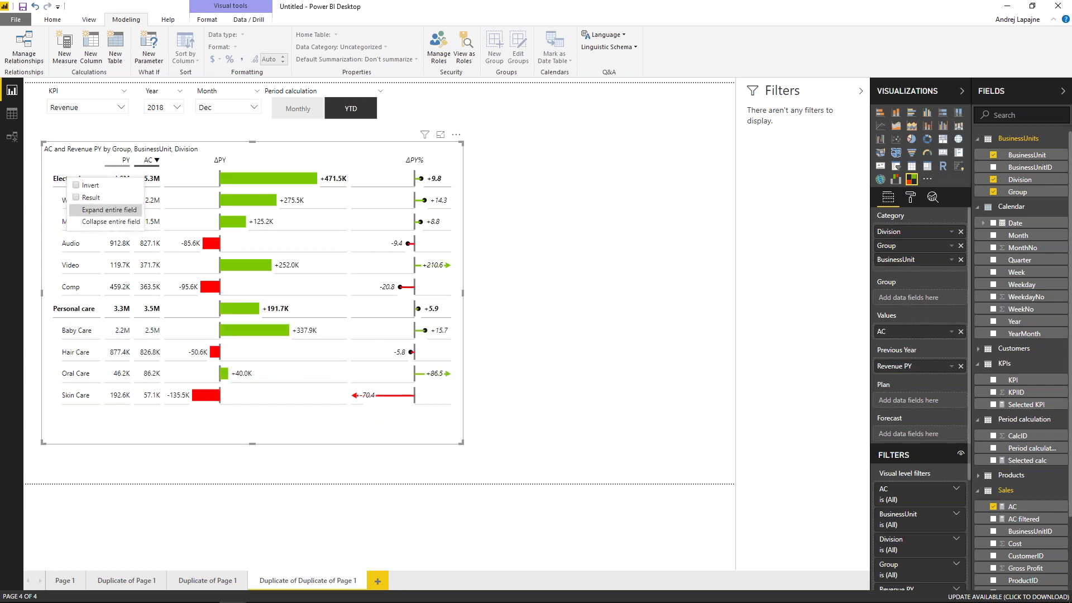
left_click(110, 222)
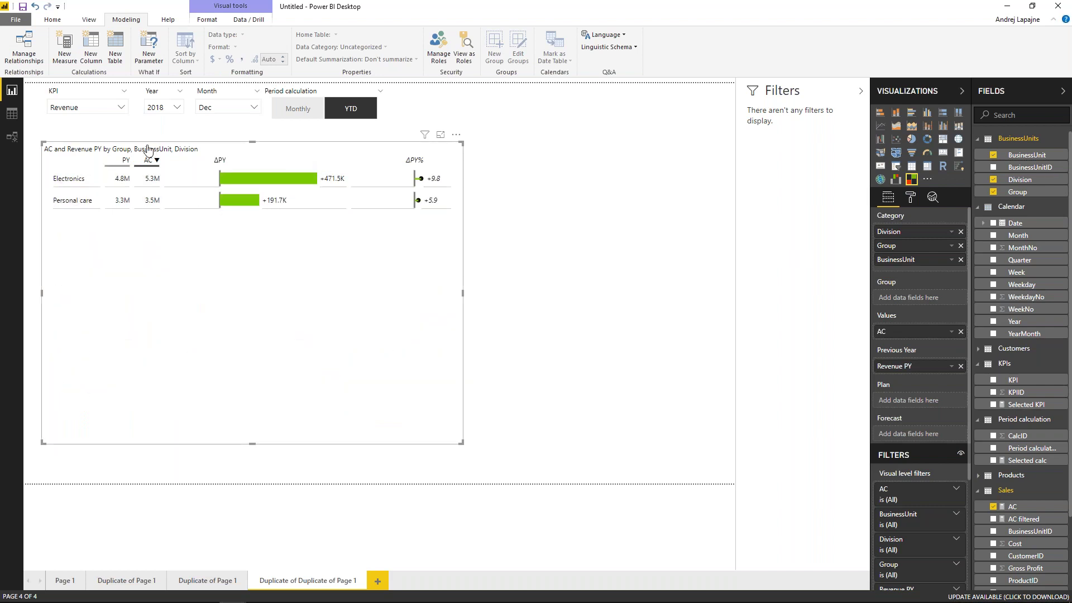
Expand the Electronics and Personal care divisions and the Wearable group in the variance chart.
left_click(49, 179)
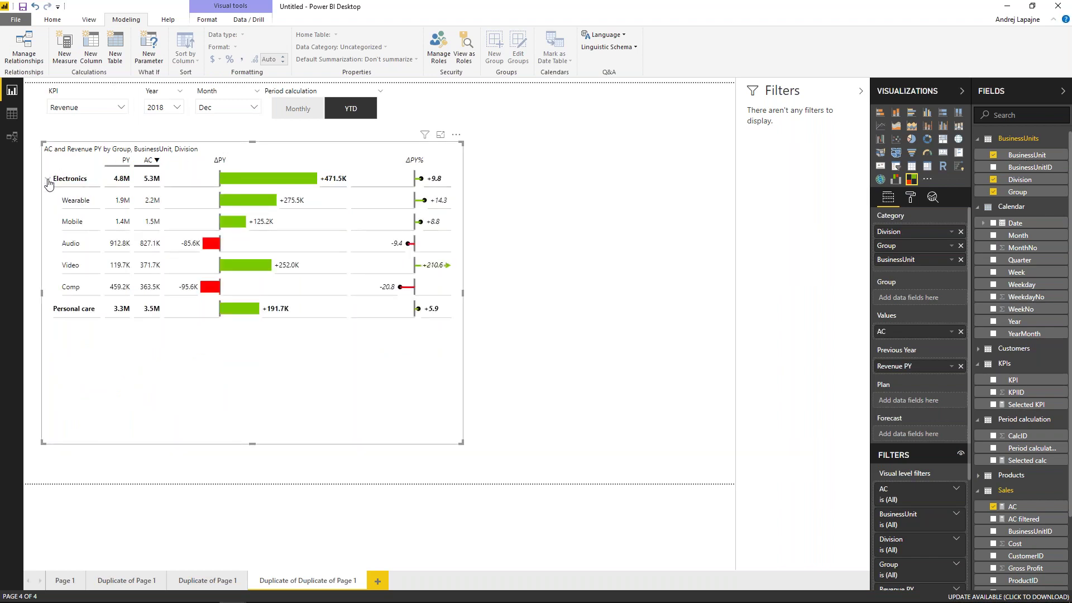
left_click(48, 309)
left_click(57, 201)
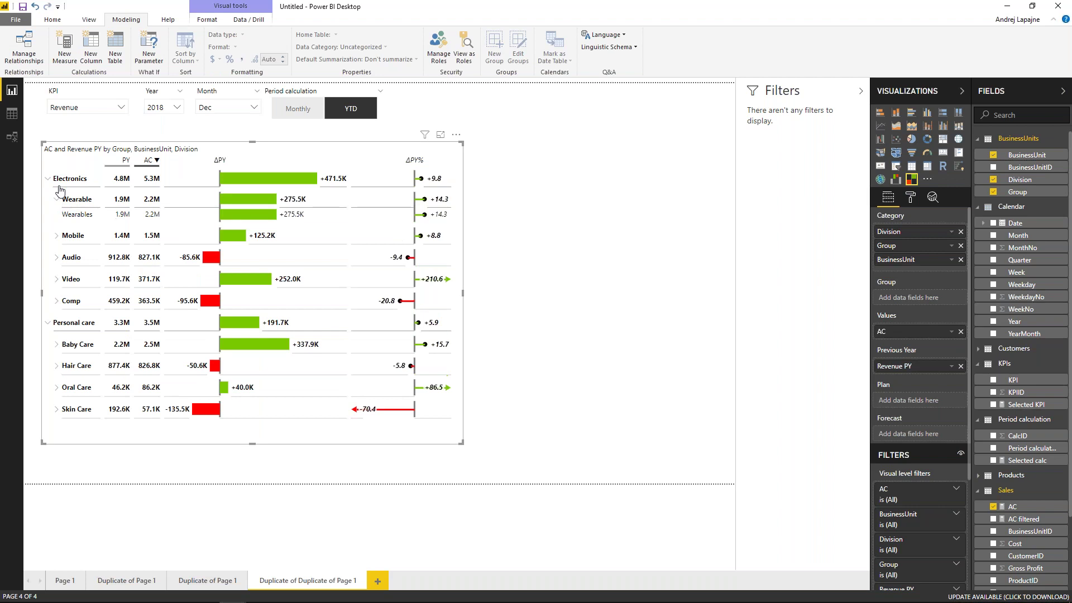
left_click(148, 160)
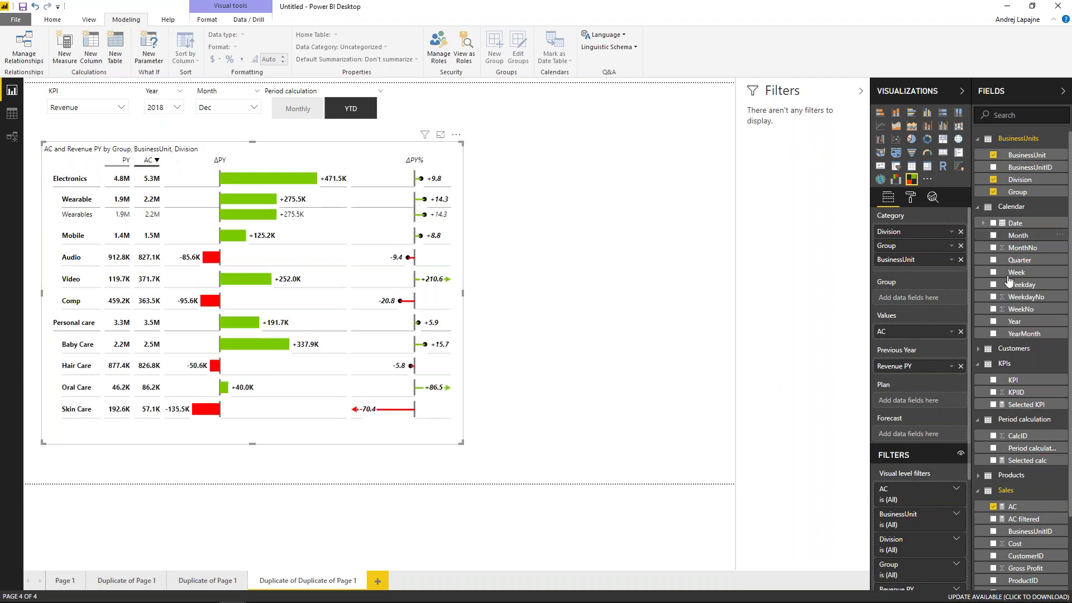
Replace SUM(Sales[Revenue] with [Selected KPI value] in the Revenue PL filtered measure's CALCULATE expression.
scroll(1037, 393, "down", 3)
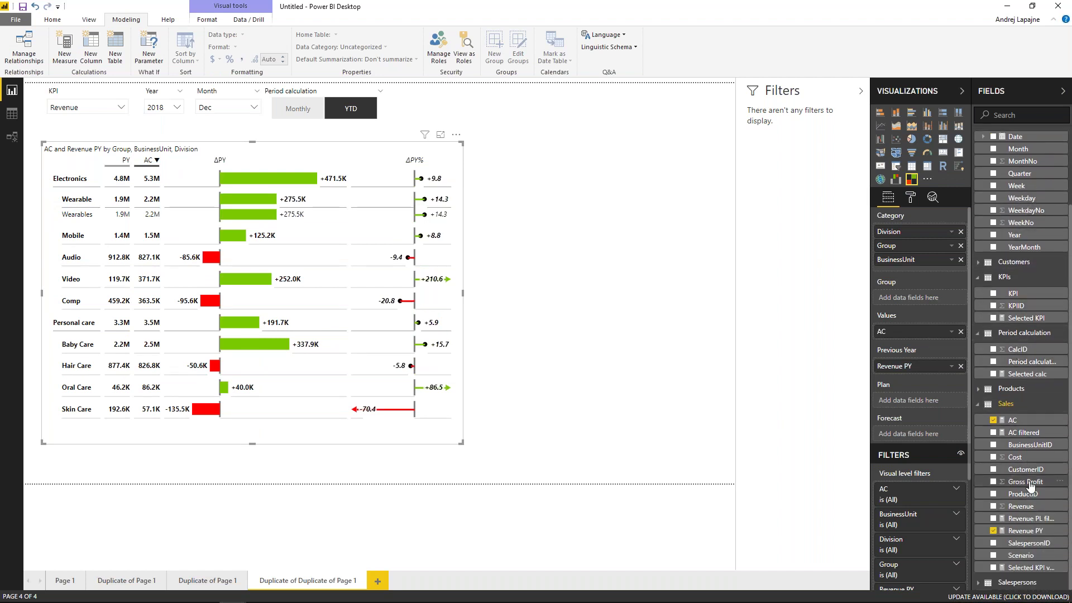
left_click(1022, 519)
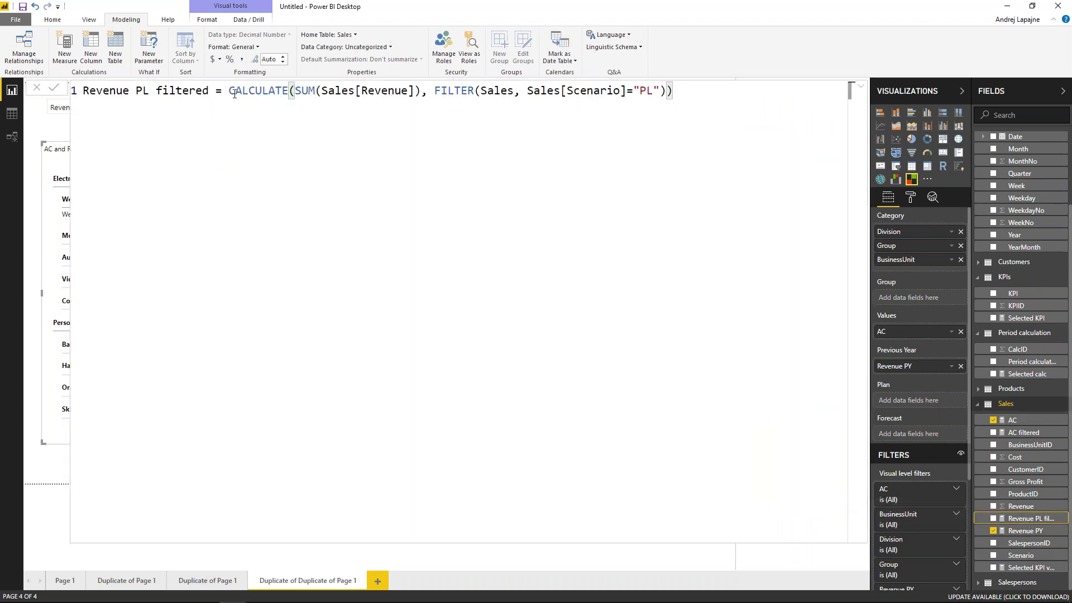
left_click_drag(136, 89, 82, 90)
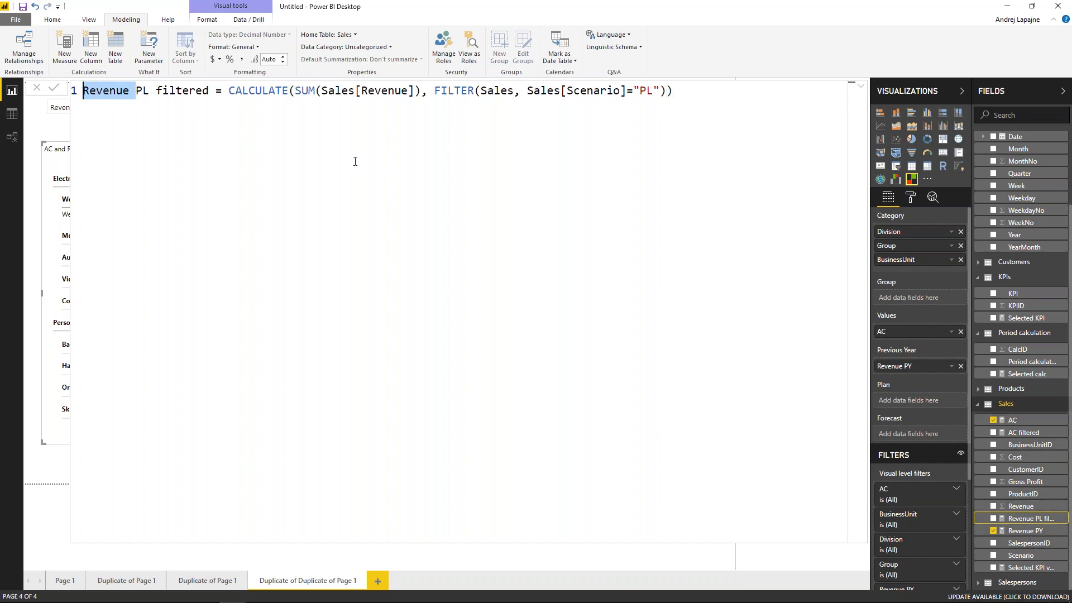
left_click(239, 92)
left_click_drag(295, 89, 414, 89)
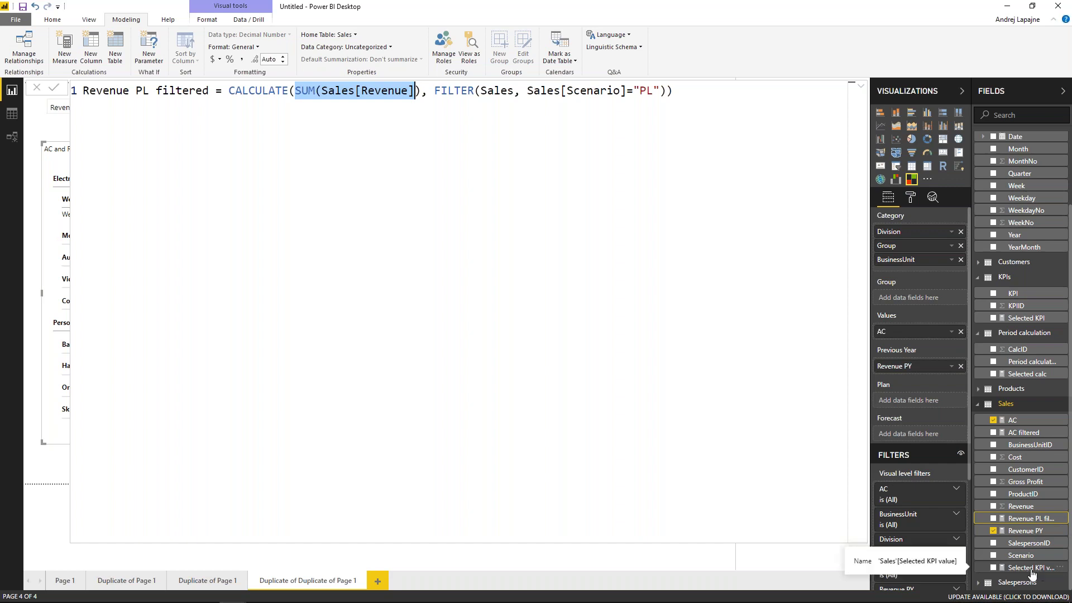
key("BackSpace")
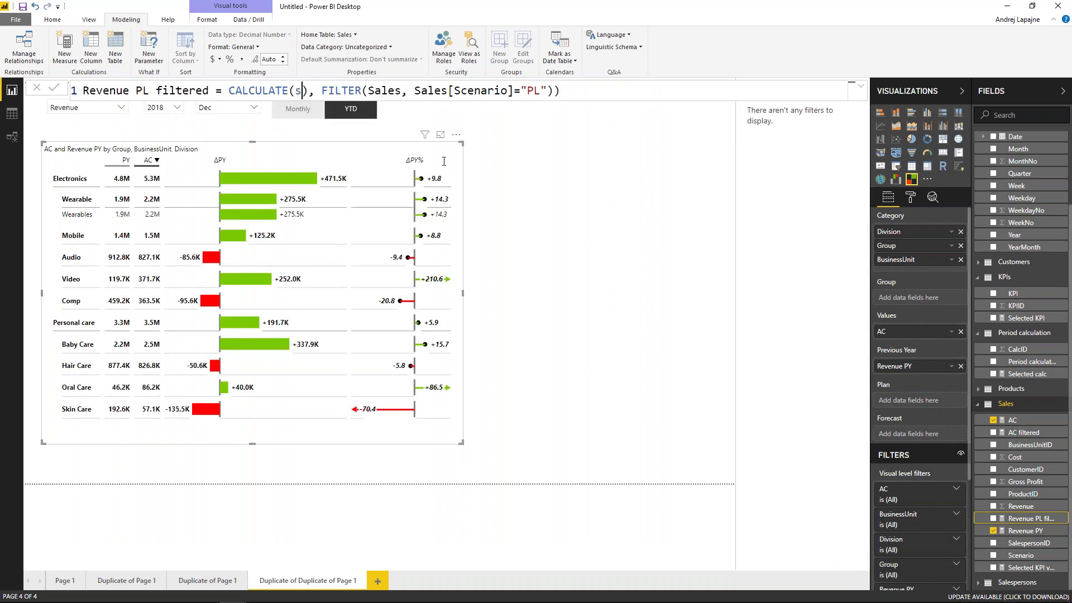
type("selec")
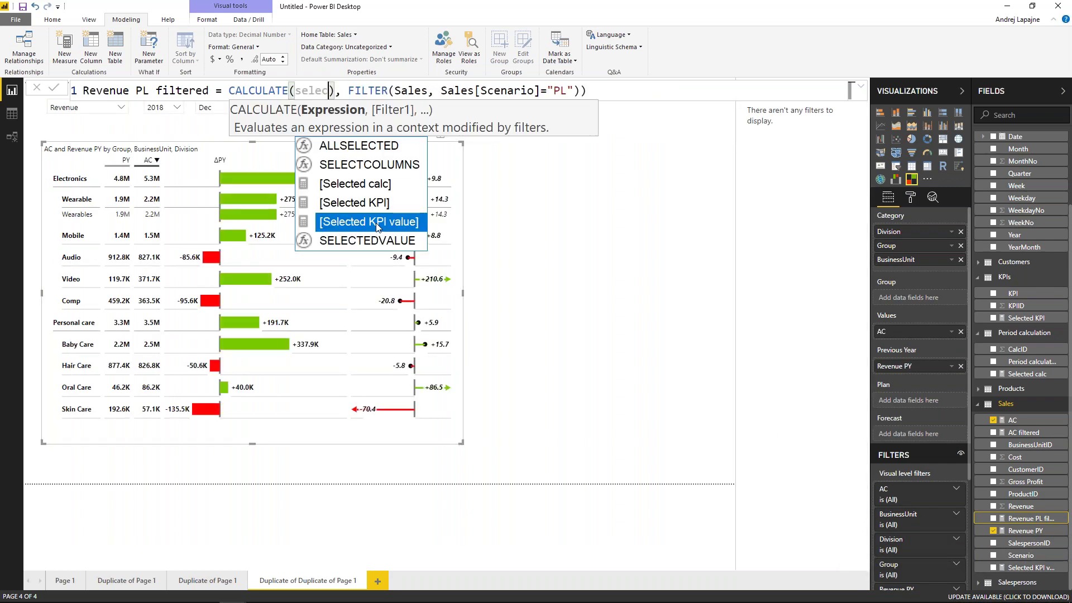
left_click(356, 223)
left_click(716, 88)
key("Return")
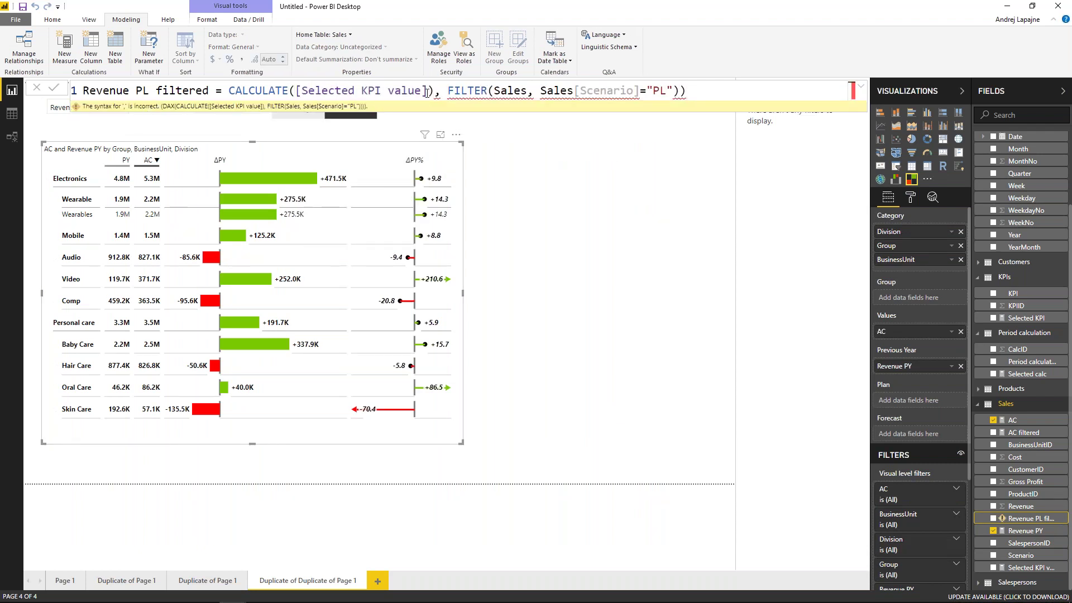
Remove the extra closing parenthesis after [Selected KPI value] in the Revenue PL filtered formula and commit the measure.
left_click(296, 90)
left_click(435, 91)
key("BackSpace")
left_click(711, 92)
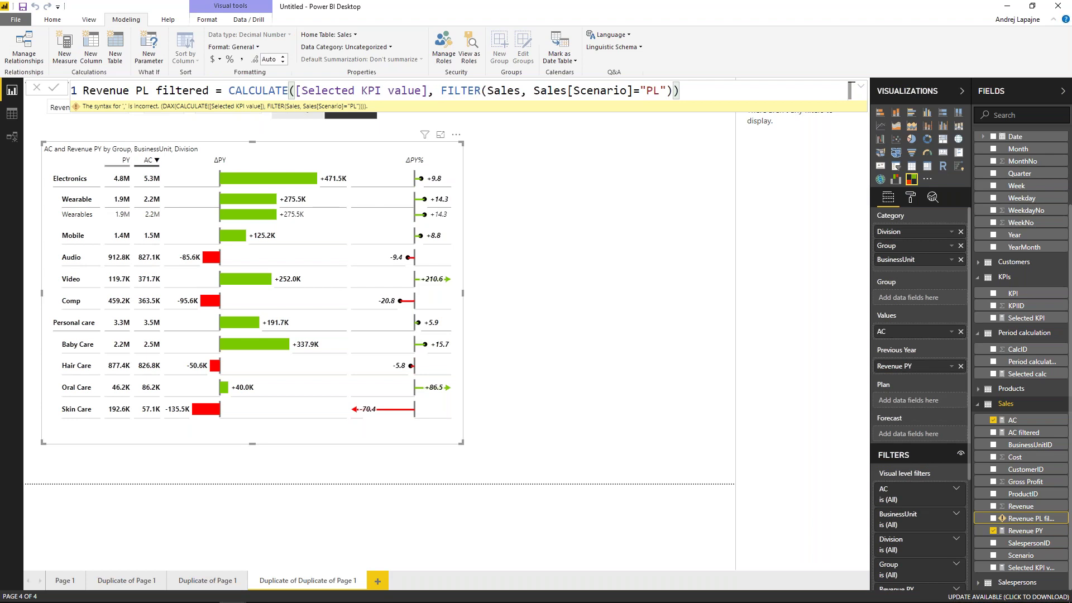
left_click(618, 211)
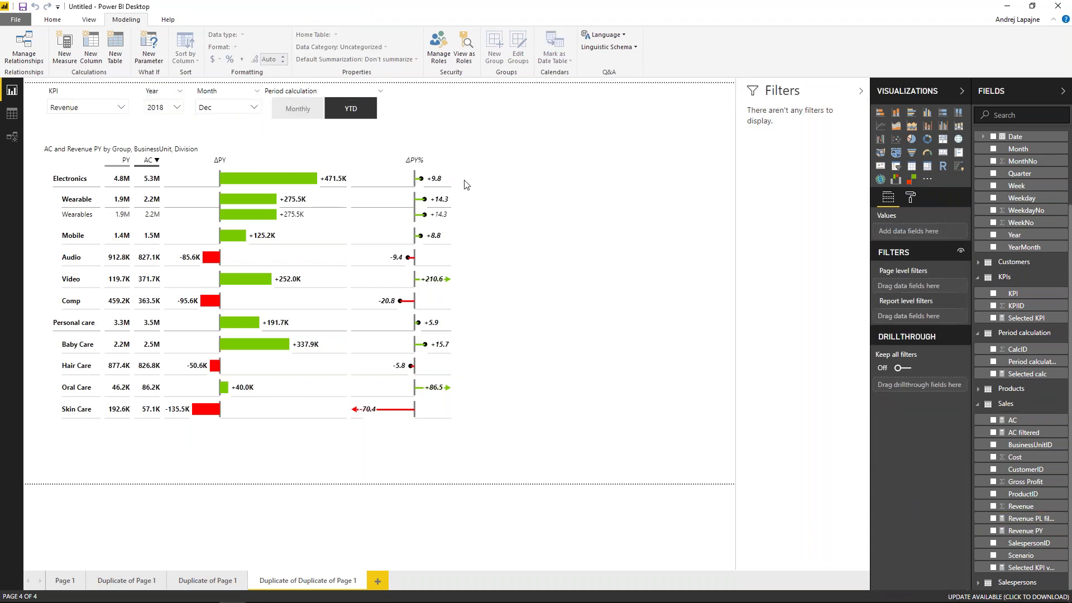
Add Revenue PL filtered as the variance chart's Plan value and widen the chart to nearly the page's full width.
left_click(393, 148)
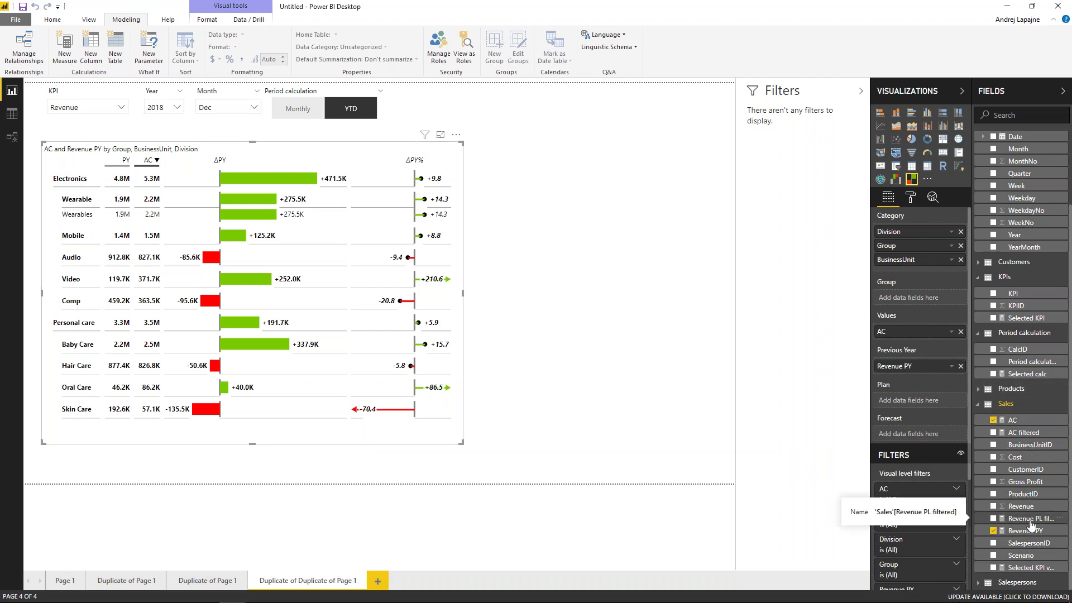
left_click_drag(1030, 525, 949, 388)
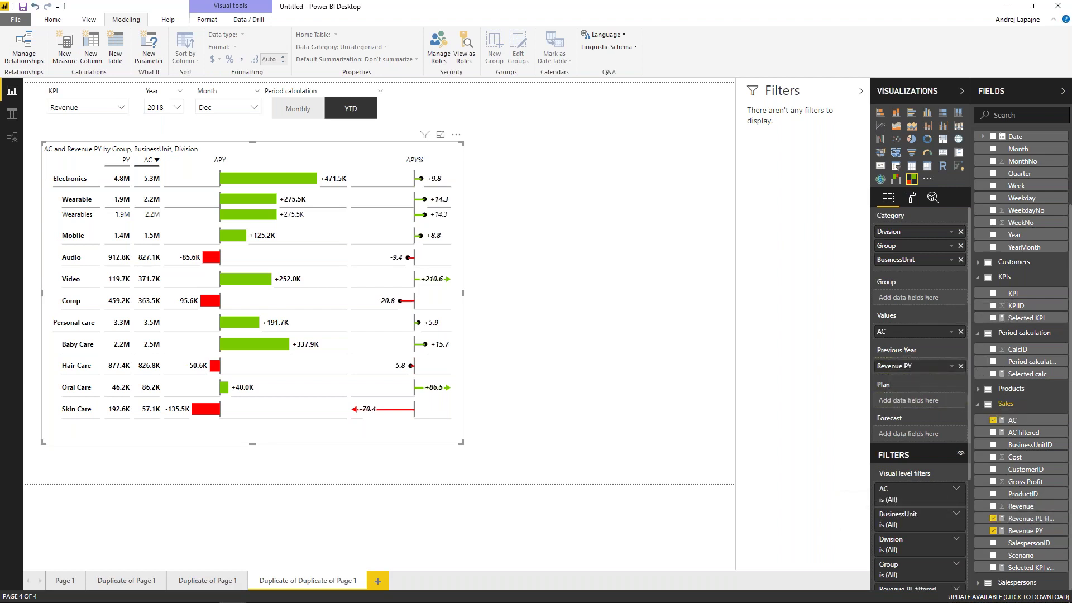
left_click_drag(463, 293, 696, 295)
left_click(558, 162)
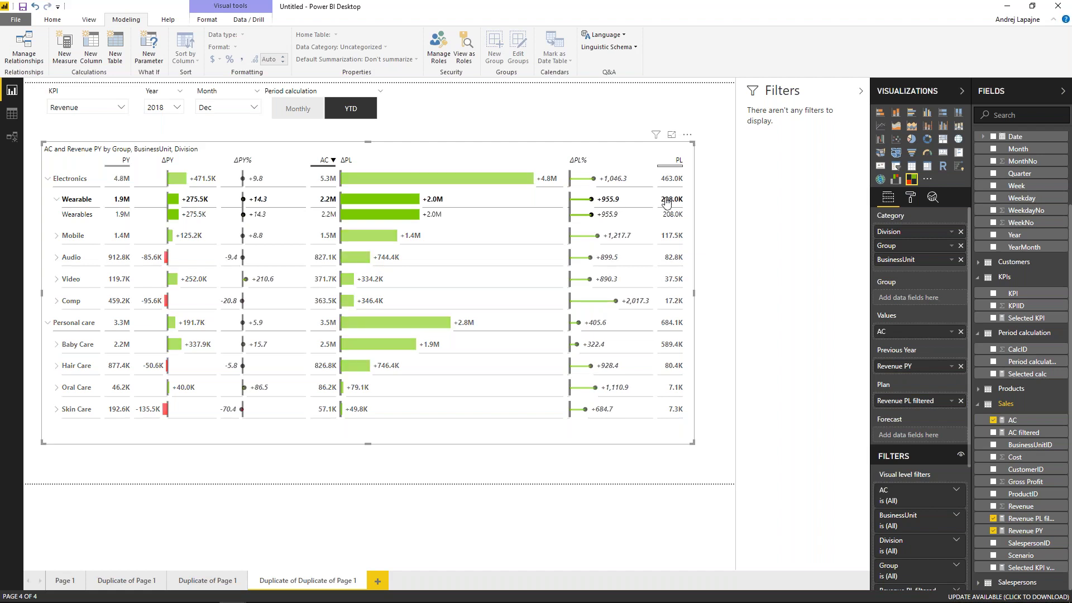
Narrow the variance chart to about two thirds of the page width and expand the Mobile group.
left_click_drag(698, 299, 521, 314)
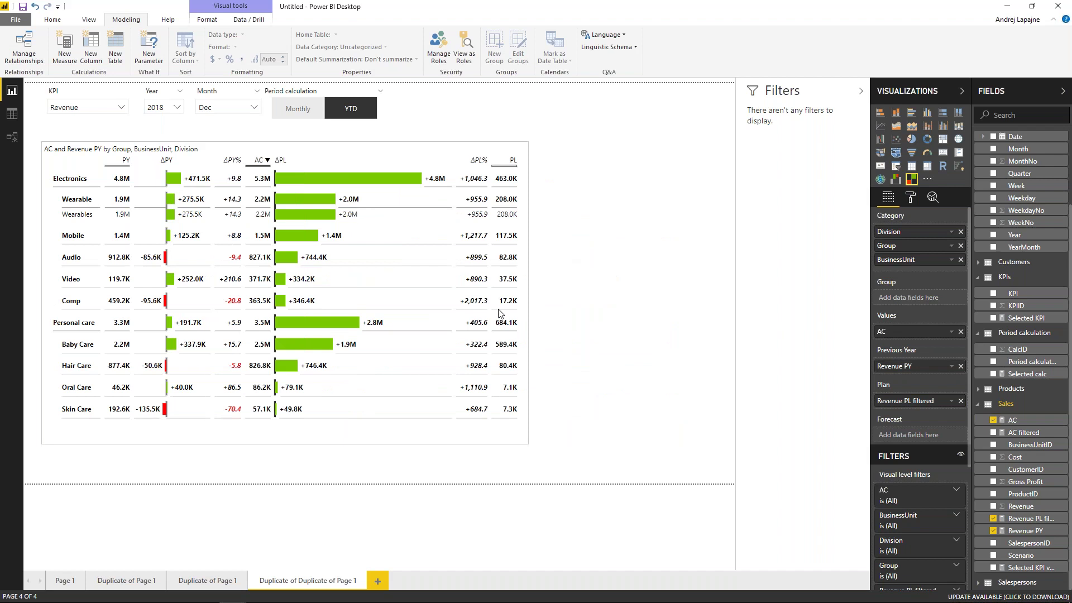
key("Escape")
left_click(56, 204)
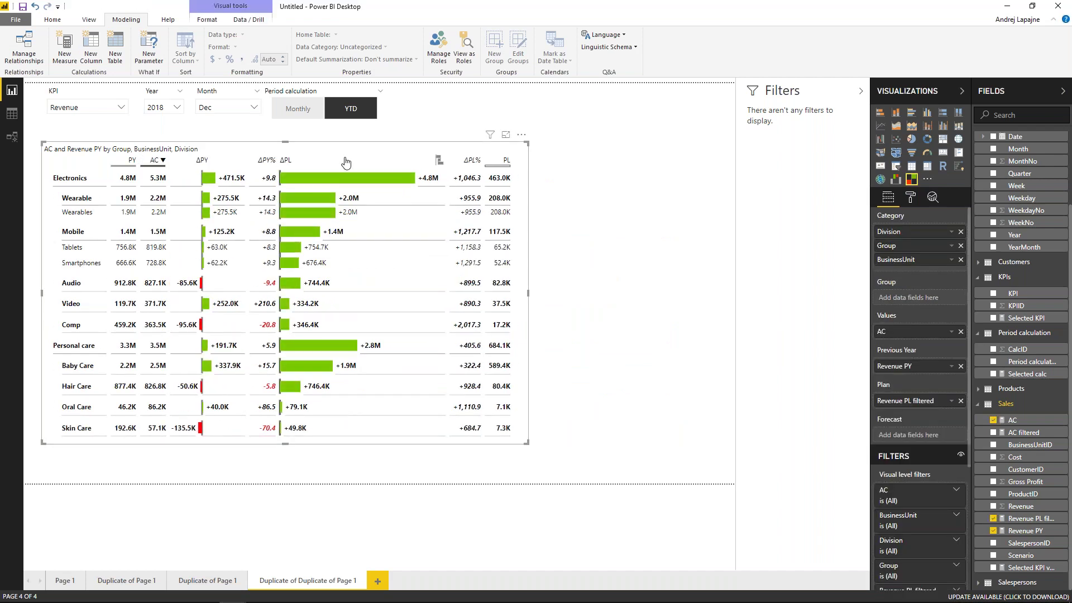
Move the variance chart's PL column beside AC and enlarge the chart upward, rightward and downward on the page.
left_click_drag(504, 165, 224, 171)
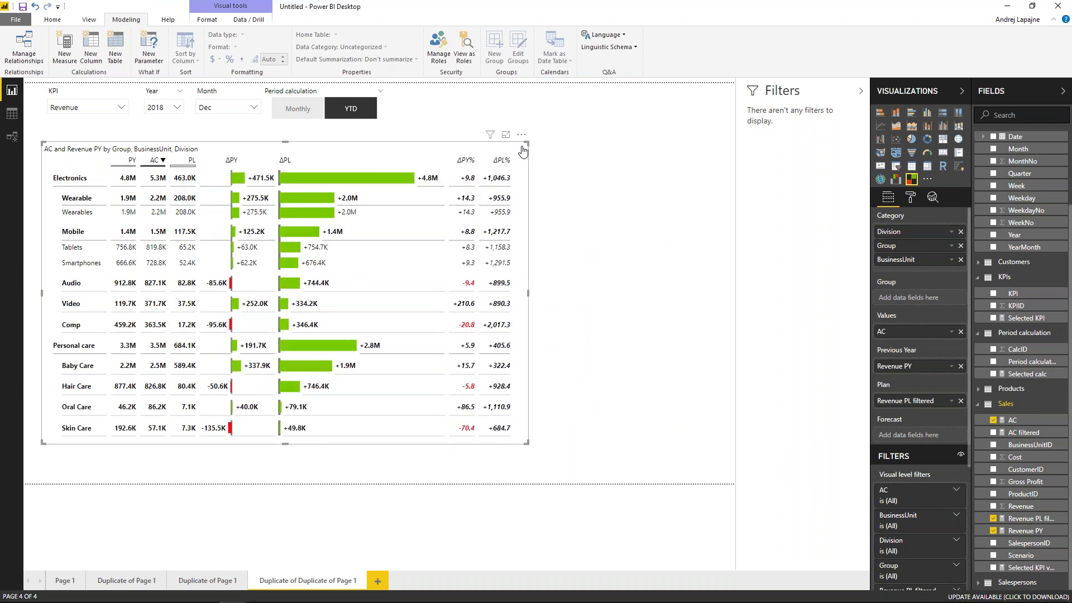
left_click_drag(525, 143, 528, 128)
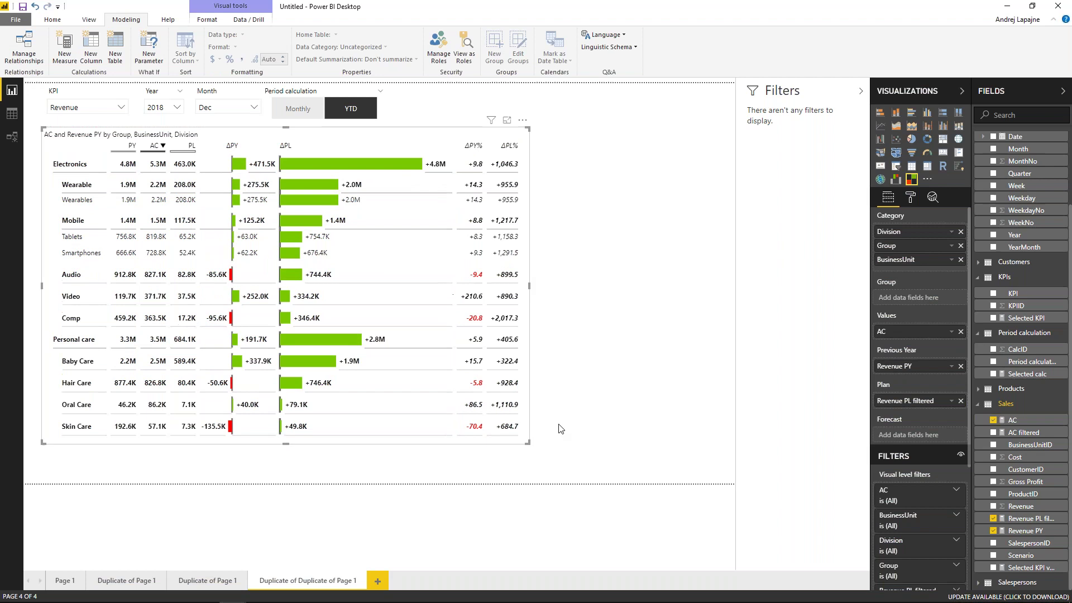
left_click_drag(529, 443, 627, 467)
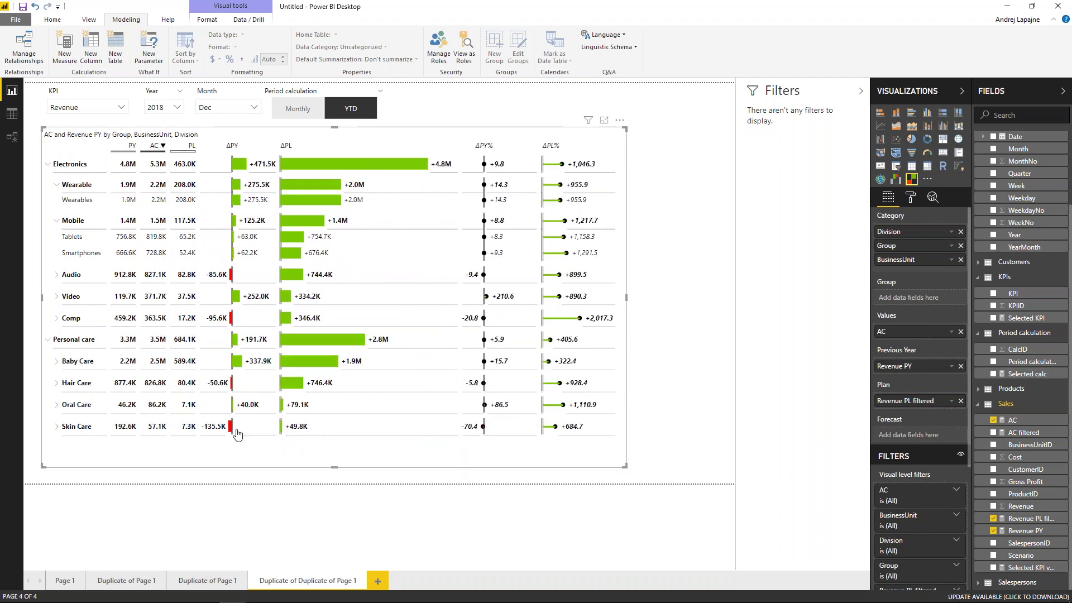
Duplicate the report page that holds the group bar chart and the monthly small multiples by group.
left_click(218, 583)
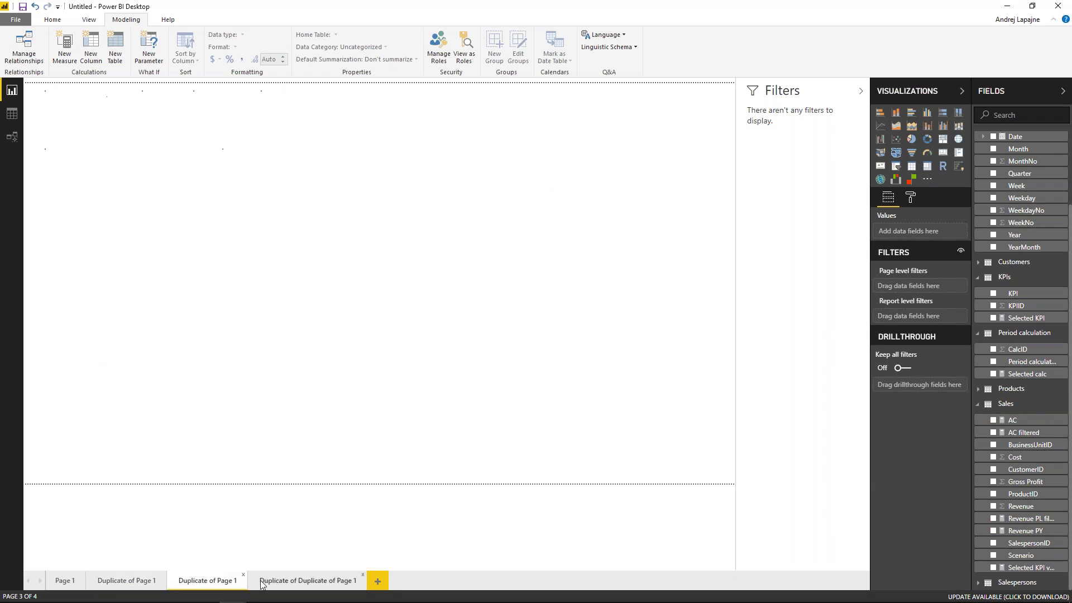
left_click(271, 584)
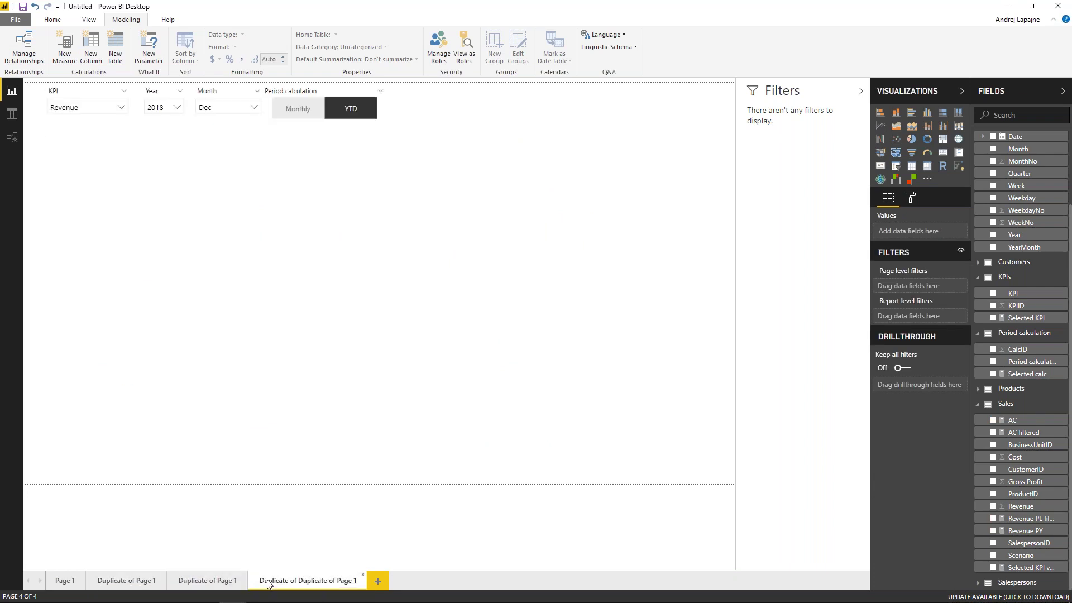
left_click(211, 582)
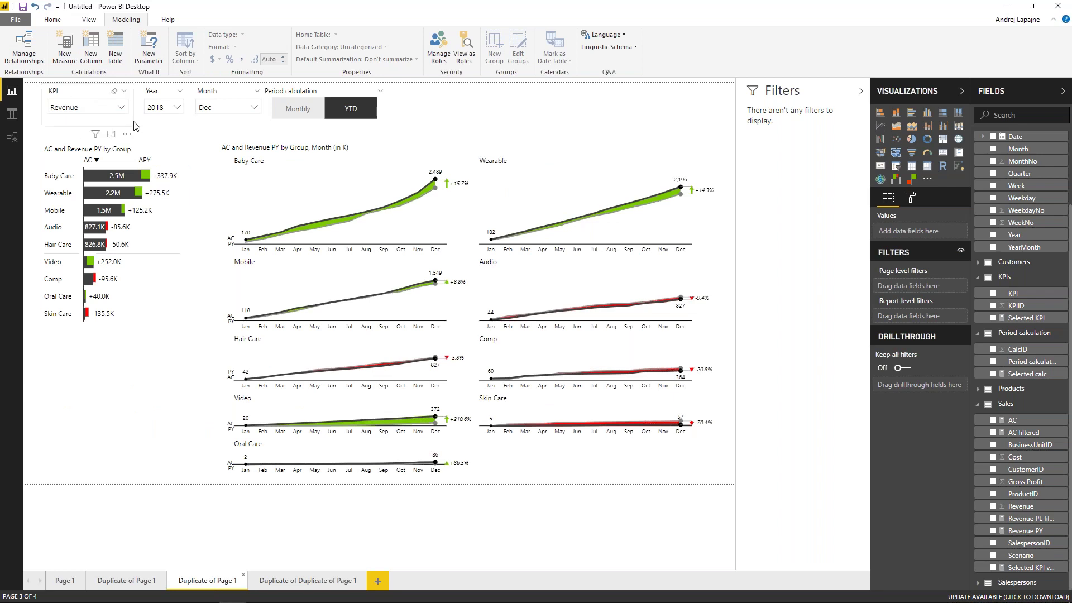
left_click(123, 108)
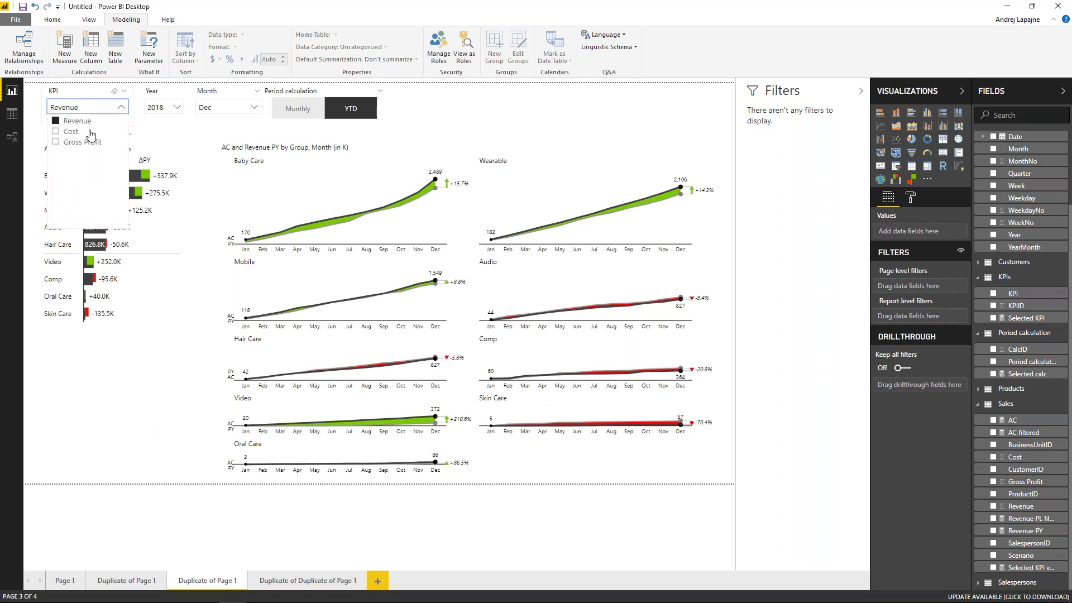
left_click(163, 138)
right_click(223, 581)
left_click(276, 531)
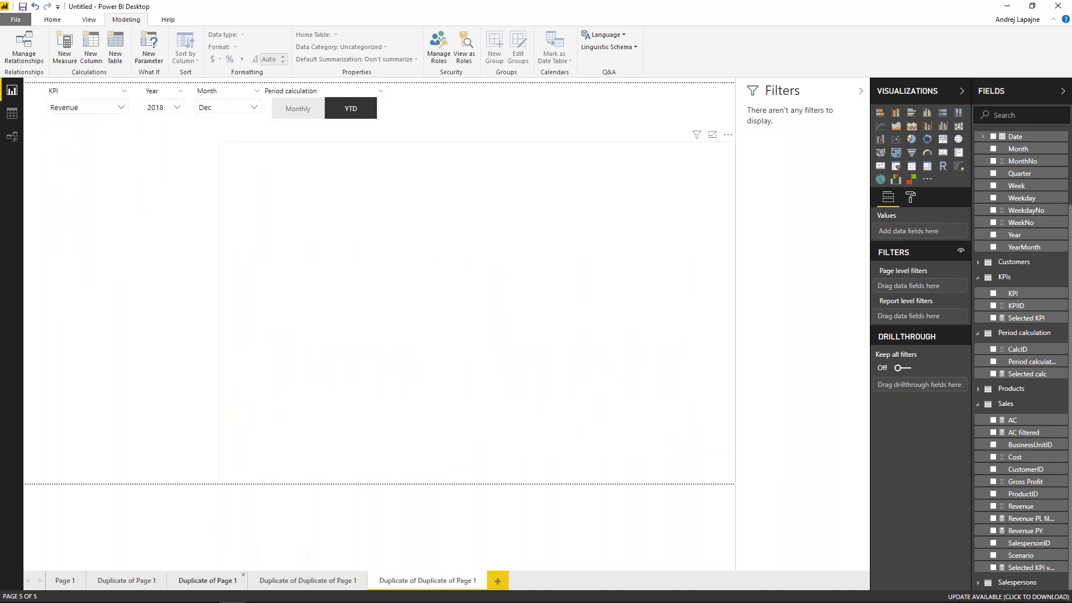
Replace Group with the KPI field as the grouping of the monthly small multiples chart on the duplicated page.
left_click(437, 148)
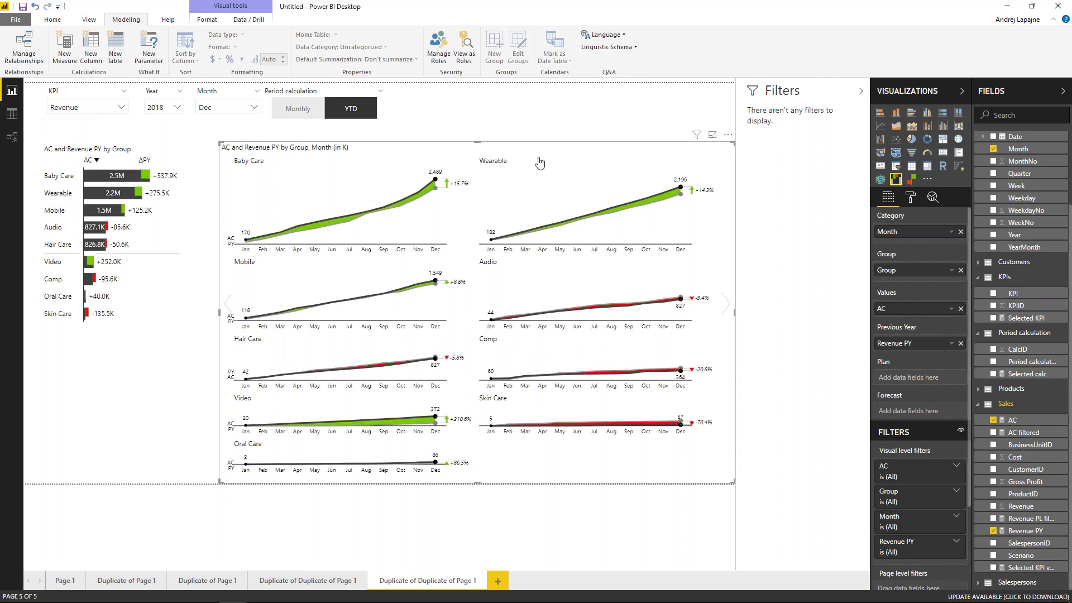
mouse_move(598, 180)
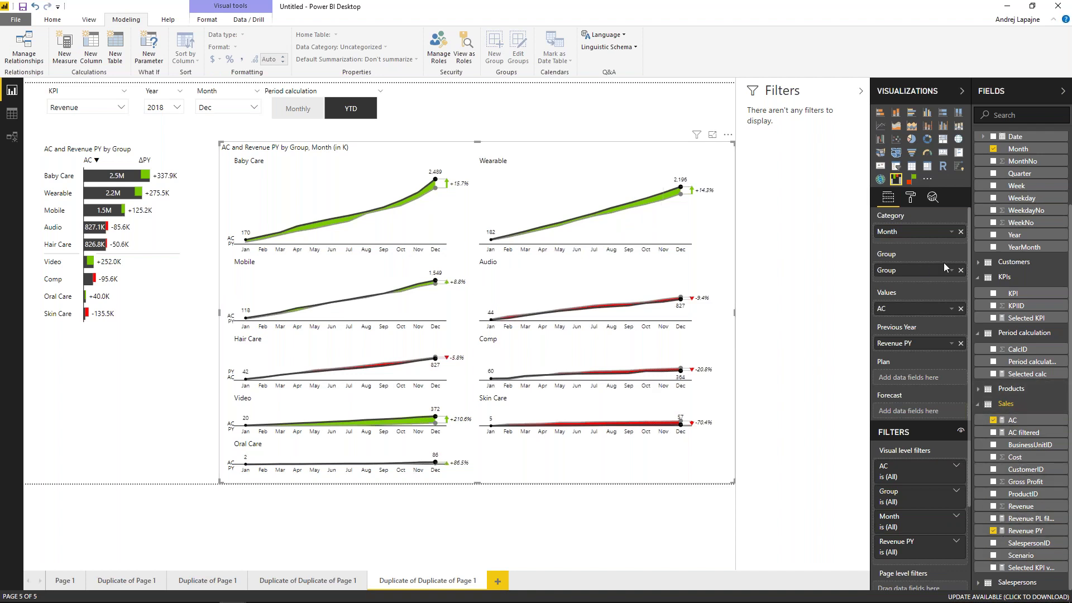
left_click(962, 272)
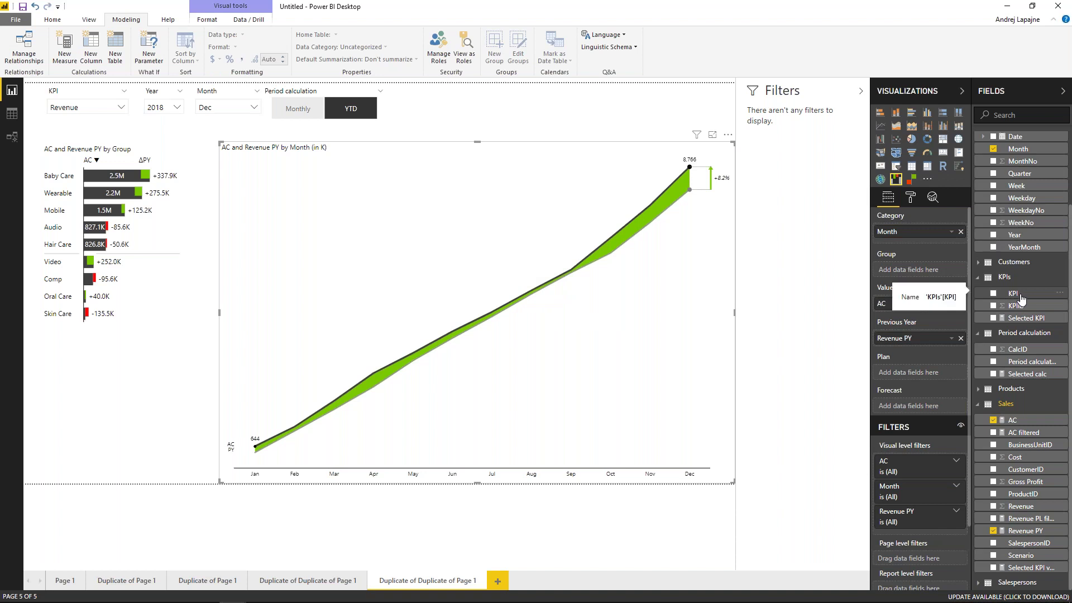
left_click_drag(1020, 298, 913, 277)
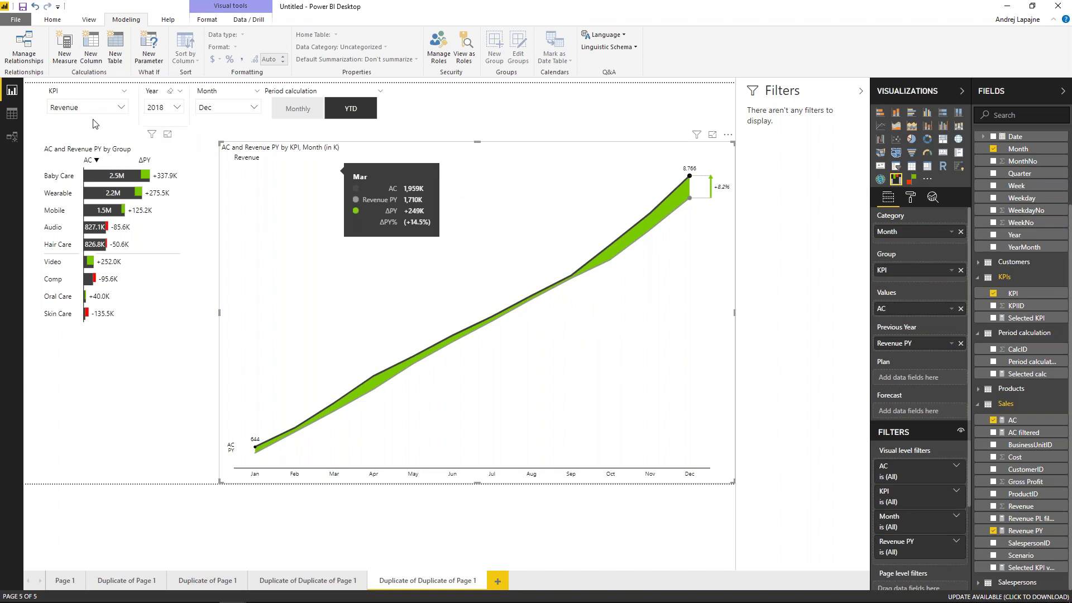
Delete the KPI slicer and the AC and Revenue PY by Group bar chart from the page.
left_click(82, 95)
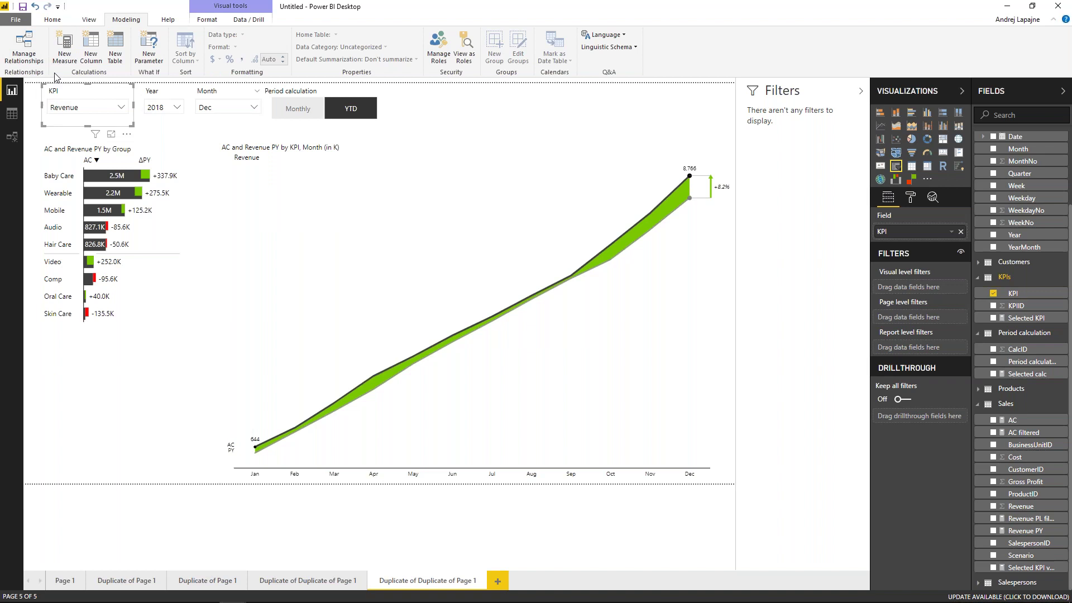
key("Delete")
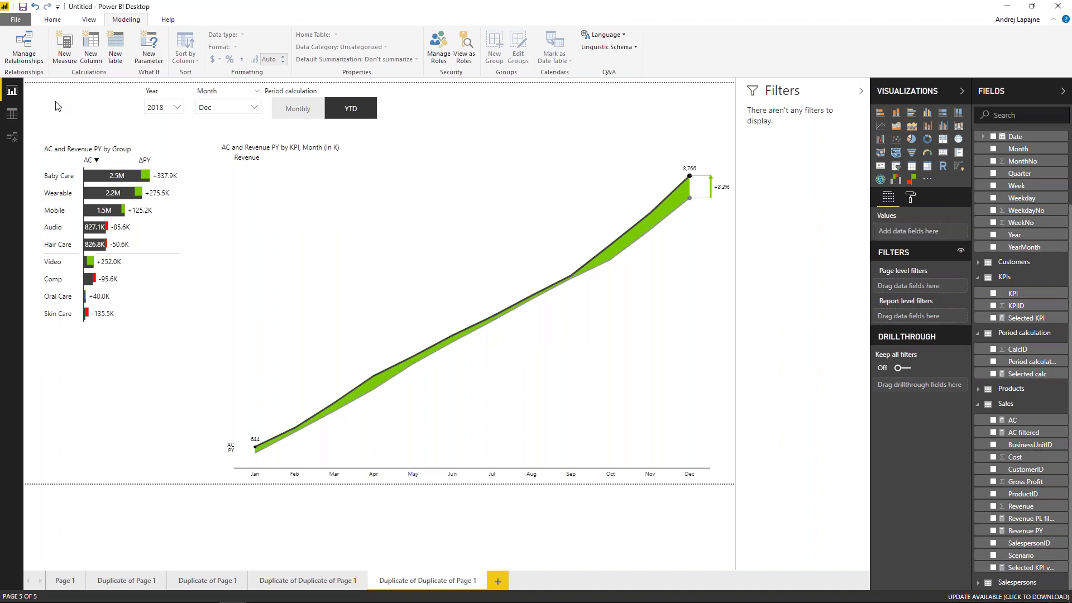
left_click(330, 155)
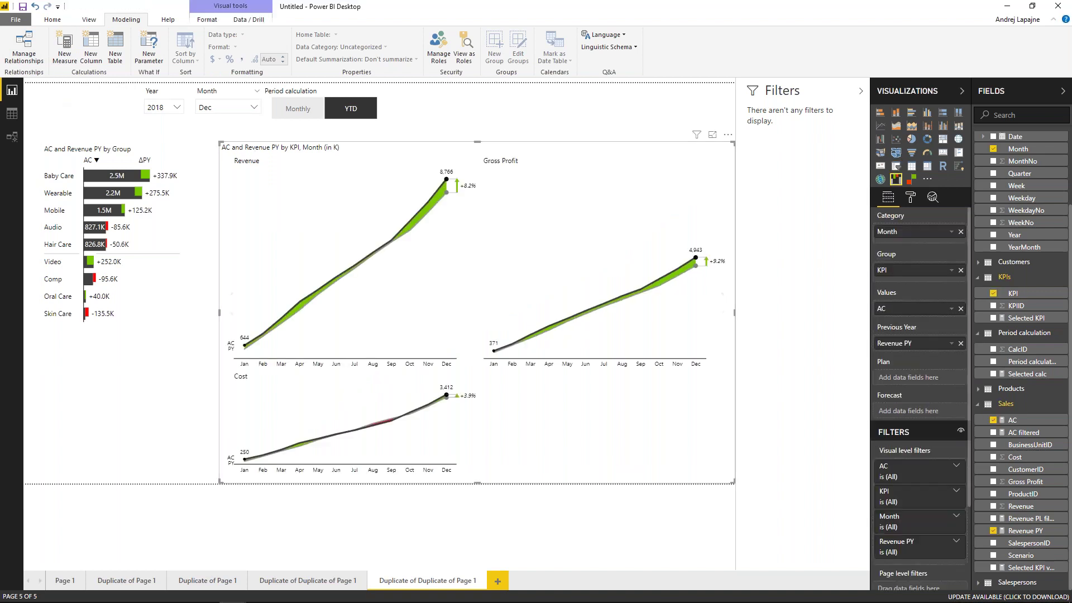
left_click(161, 150)
key("Delete")
Widen the KPI small multiples chart across most of the page and lower its upper edge.
left_click(372, 153)
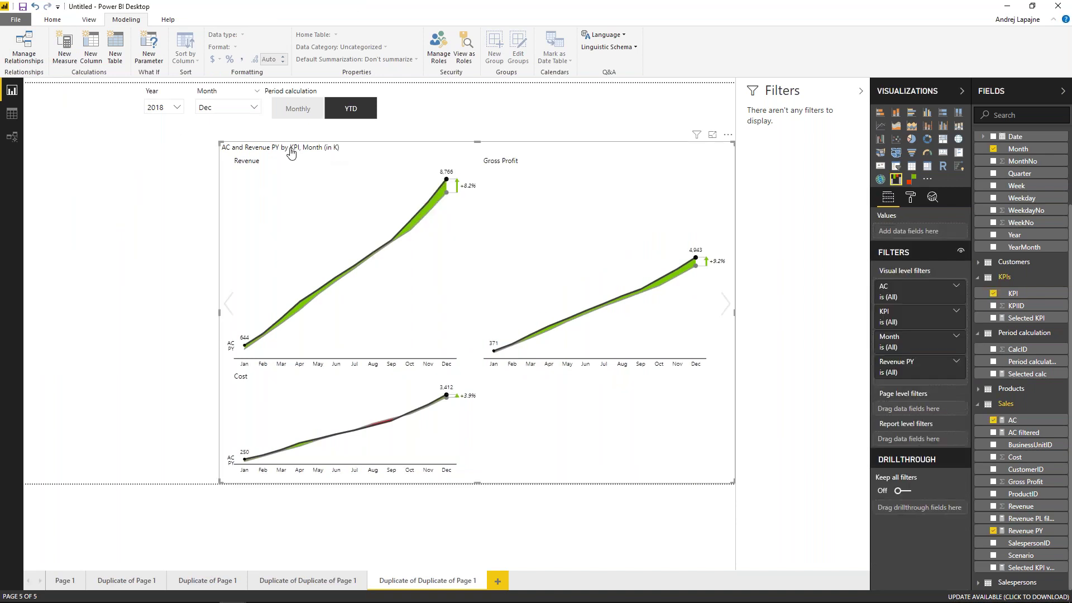
left_click_drag(220, 142, 83, 181)
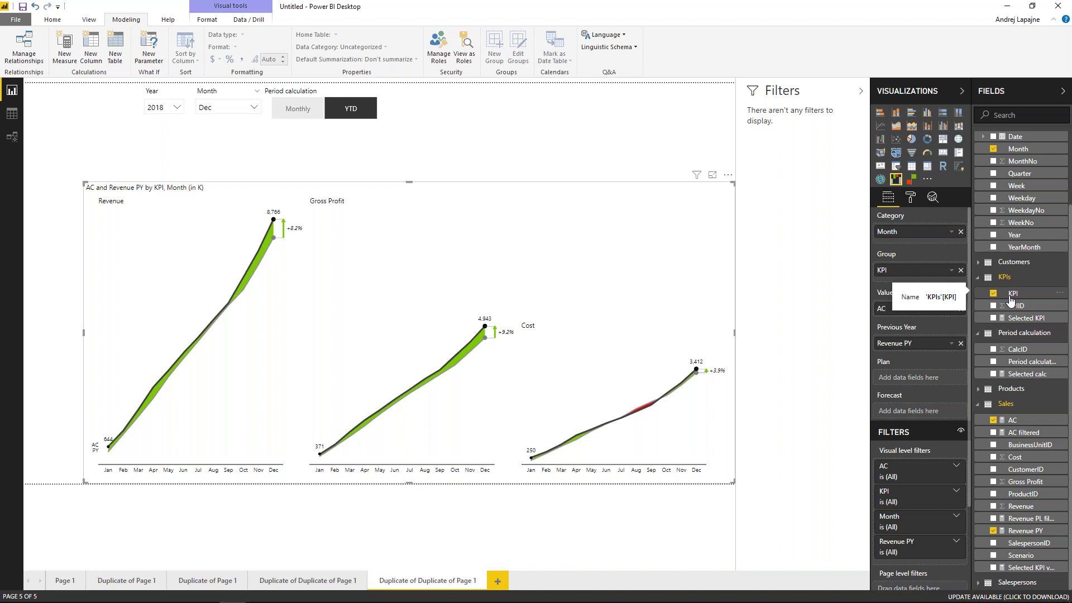
mouse_move(230, 213)
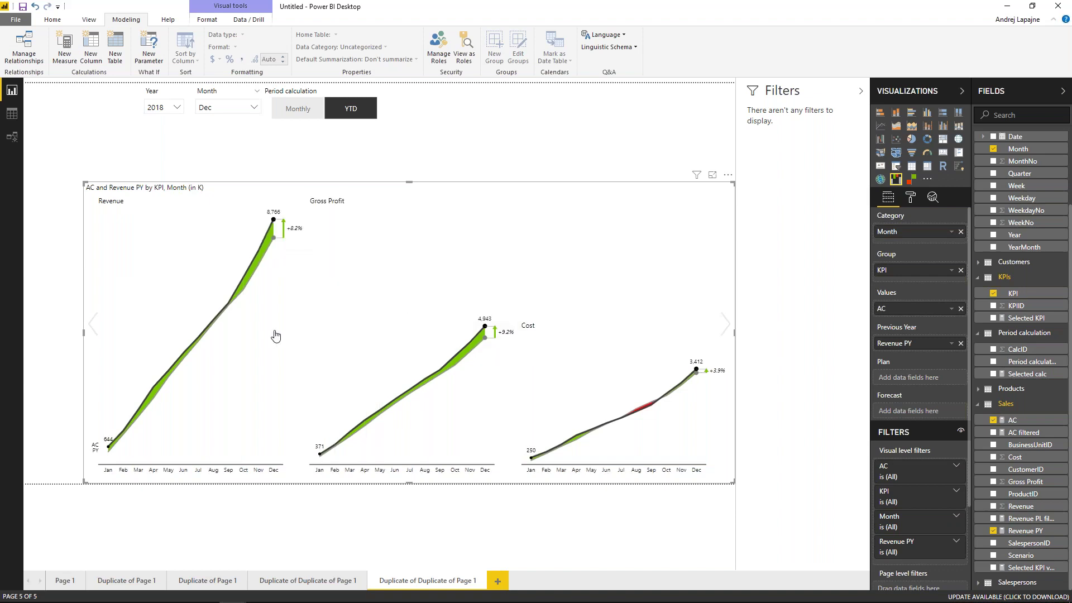
mouse_move(273, 342)
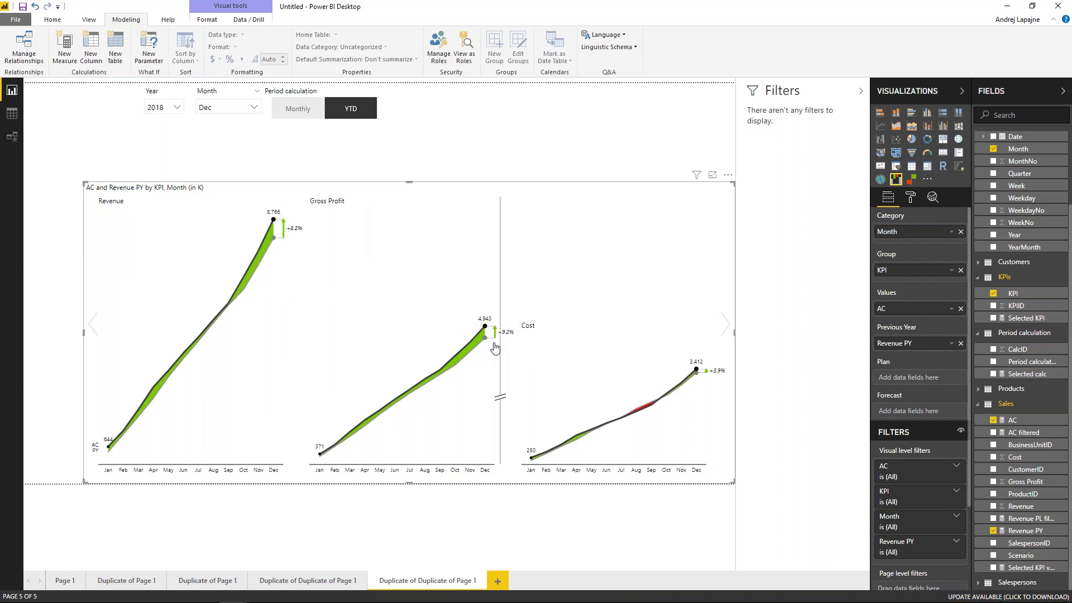
mouse_move(484, 334)
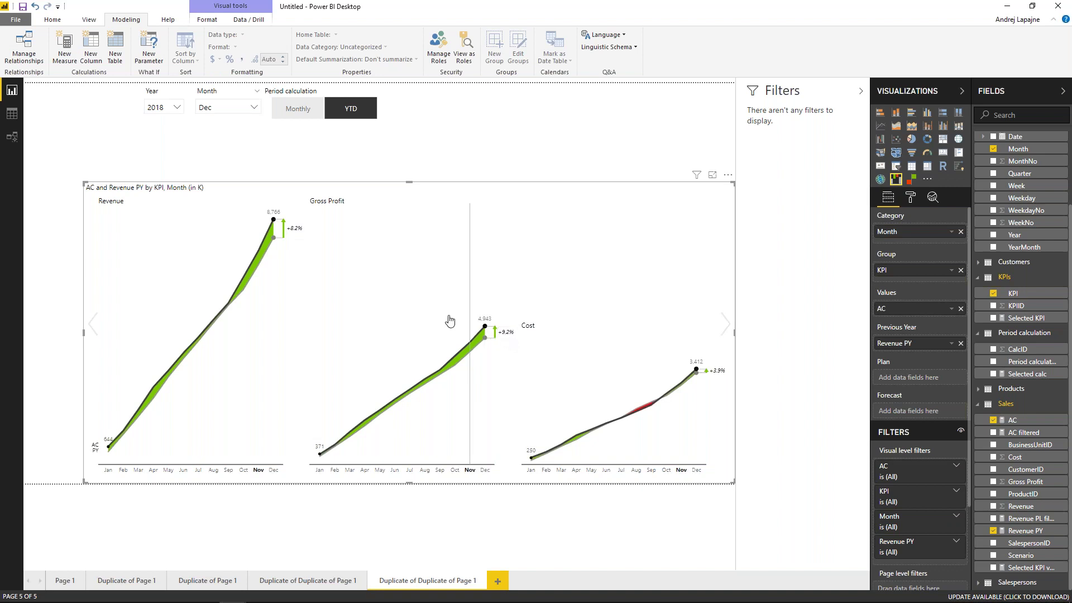
Compare the KPI charts under Monthly and YTD period calculation, finishing with YTD selected.
left_click(351, 166)
left_click(291, 111)
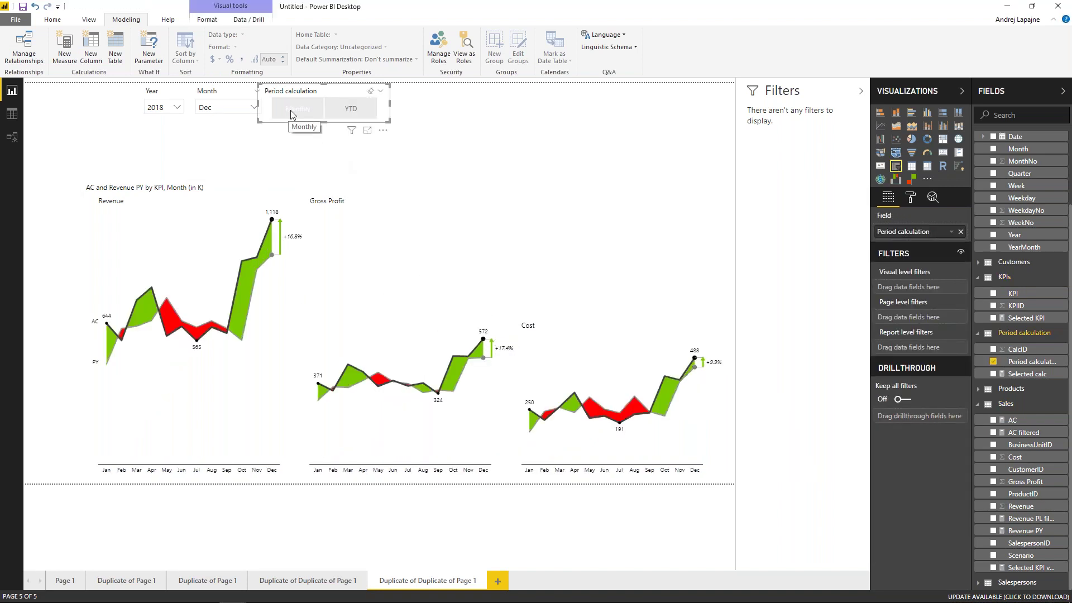
left_click(361, 112)
left_click(292, 115)
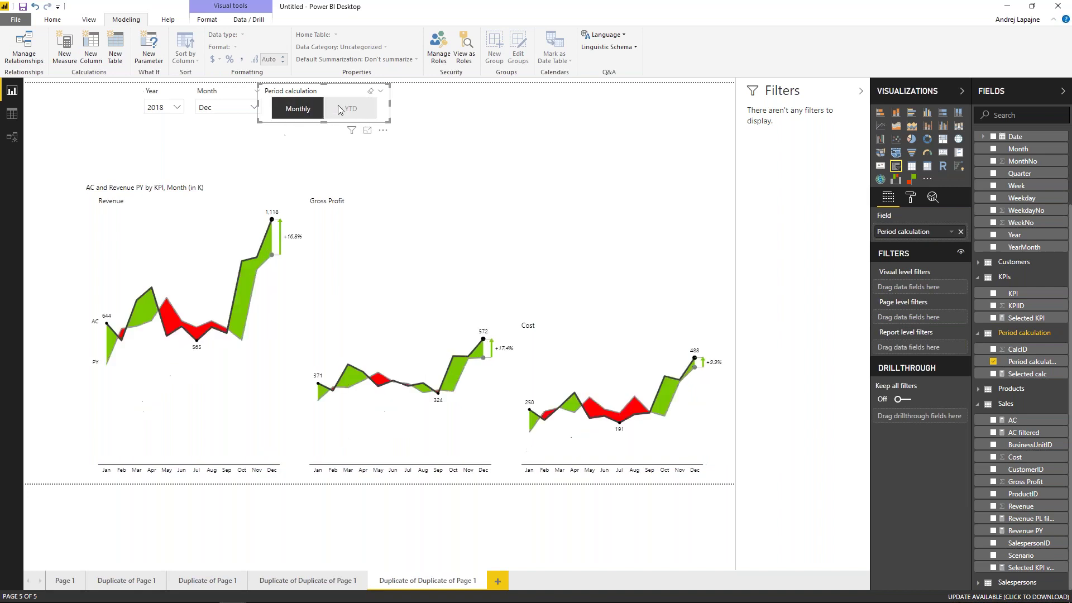
left_click(357, 115)
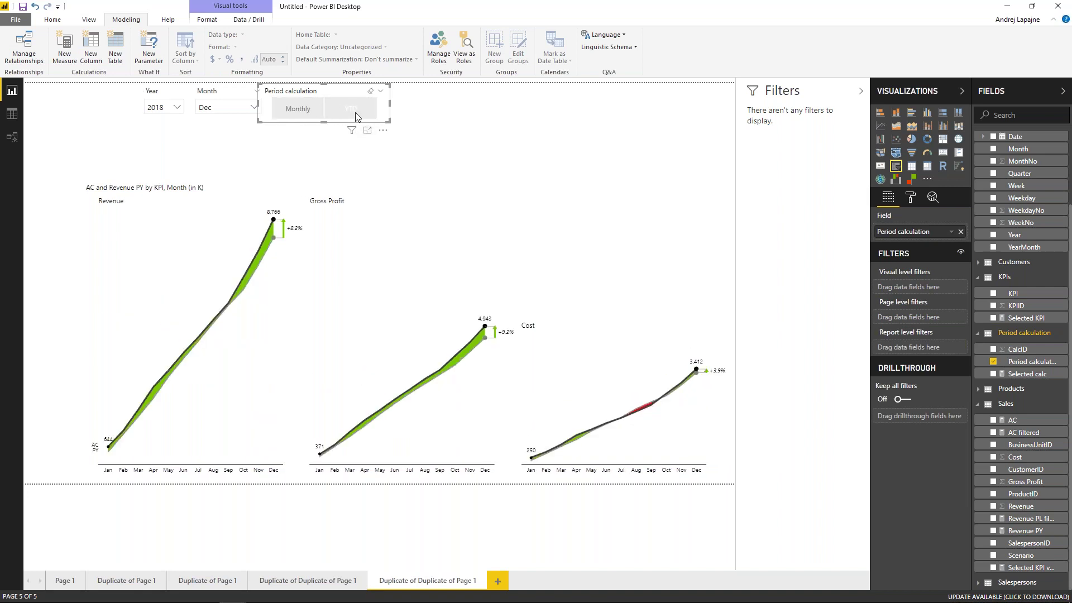
View the page with the filtered AC charts, switch to the Zebra BI DAX Tricks PowerPoint presentation and advance three slides.
left_click(108, 582)
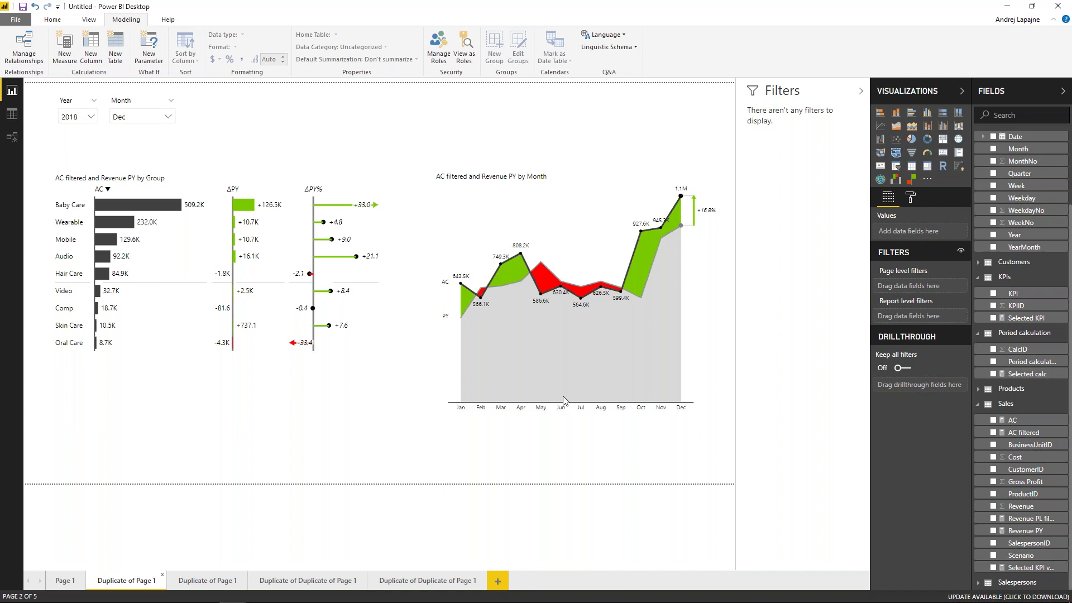
mouse_move(563, 400)
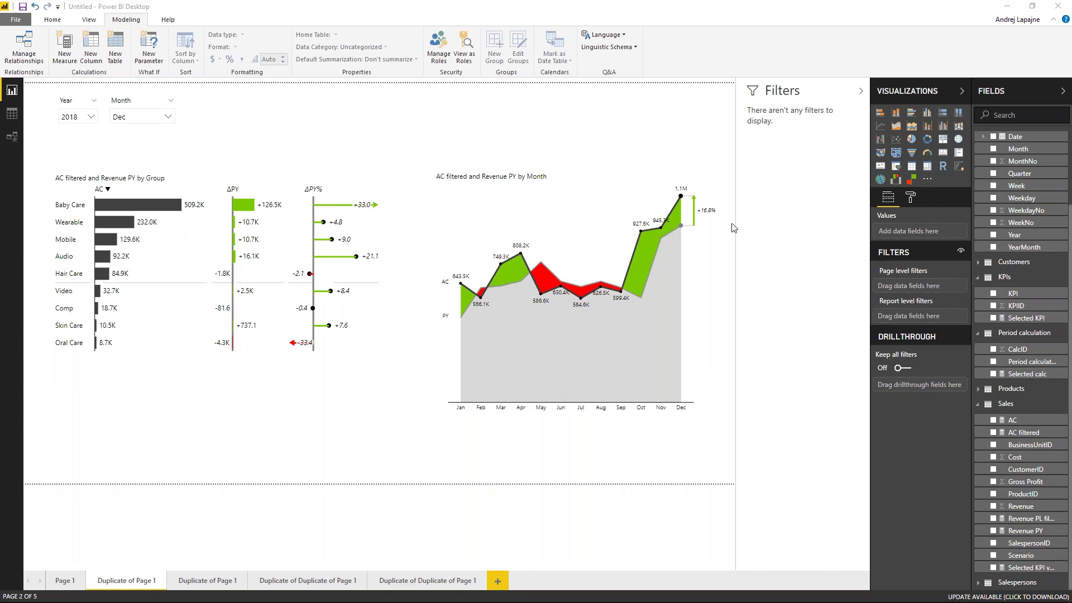
key("alt+Tab")
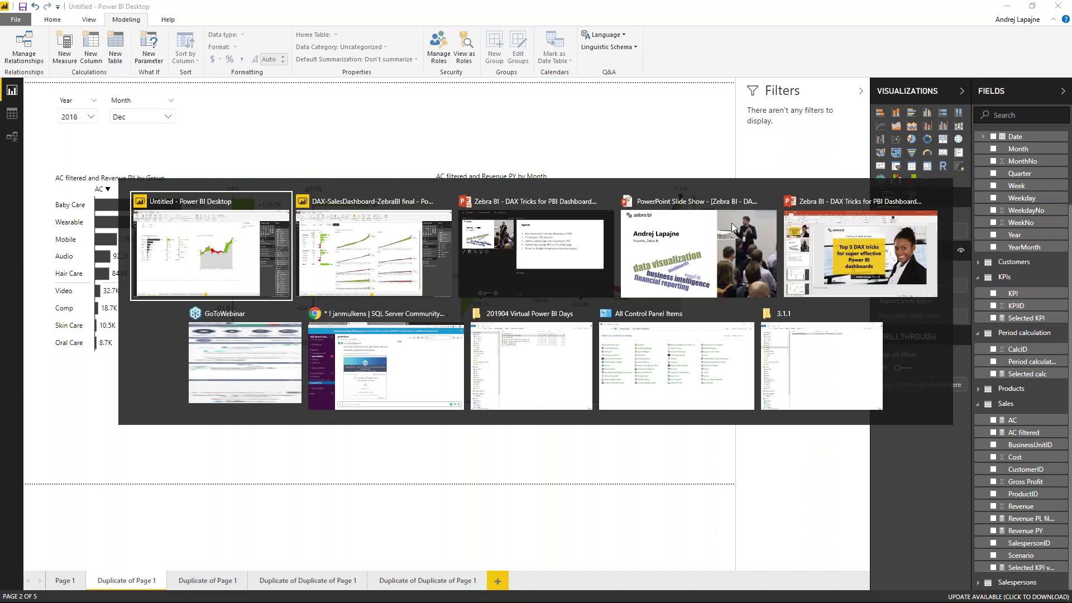
key("alt+Tab")
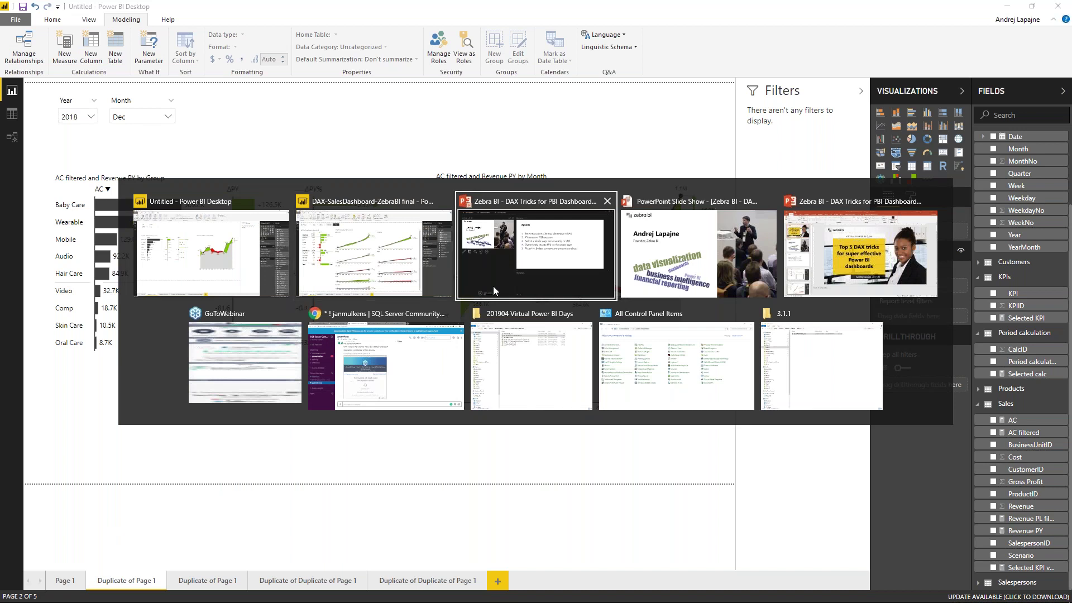
left_click(494, 286)
key("Right")
key("Right")
key("Right")
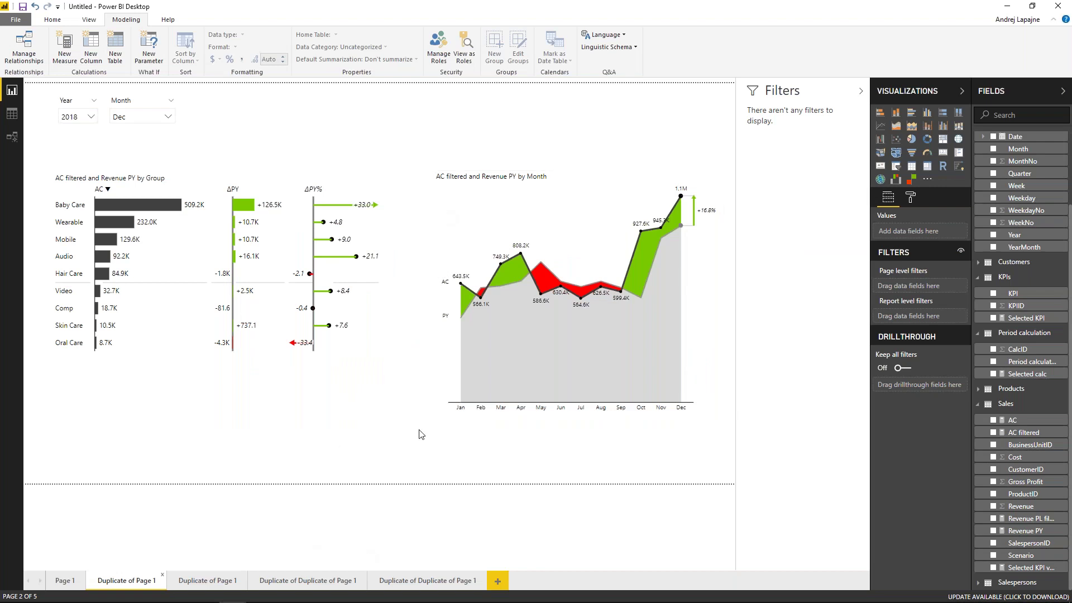
Switch to the DAX-SalesDashboard-ZebraBI final report in Power BI and review the filter, time intelligence and switch formulas on its DAX page.
key("alt+Tab")
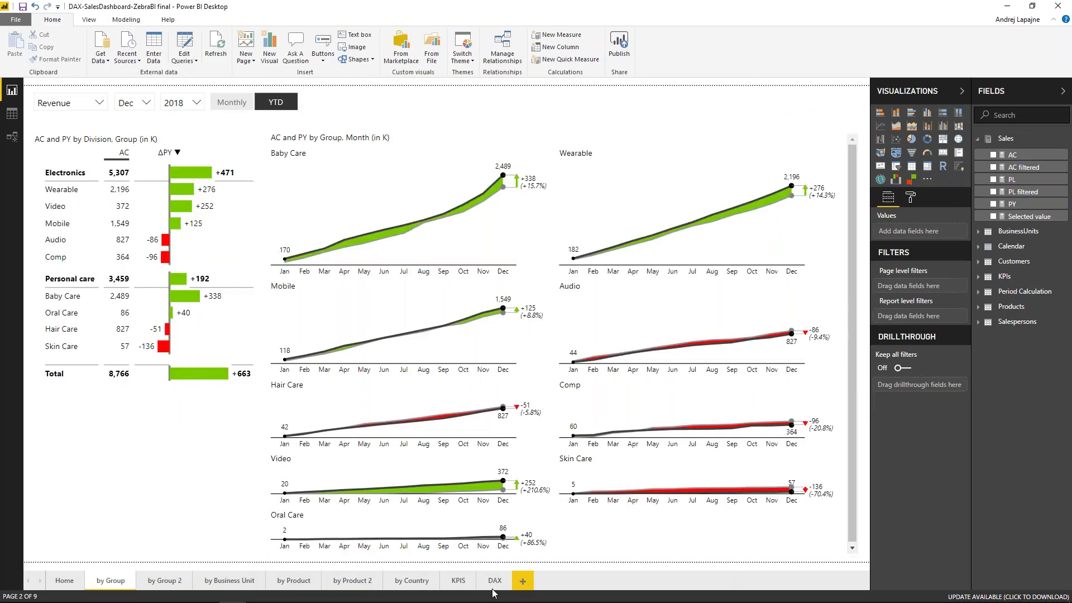
left_click(494, 581)
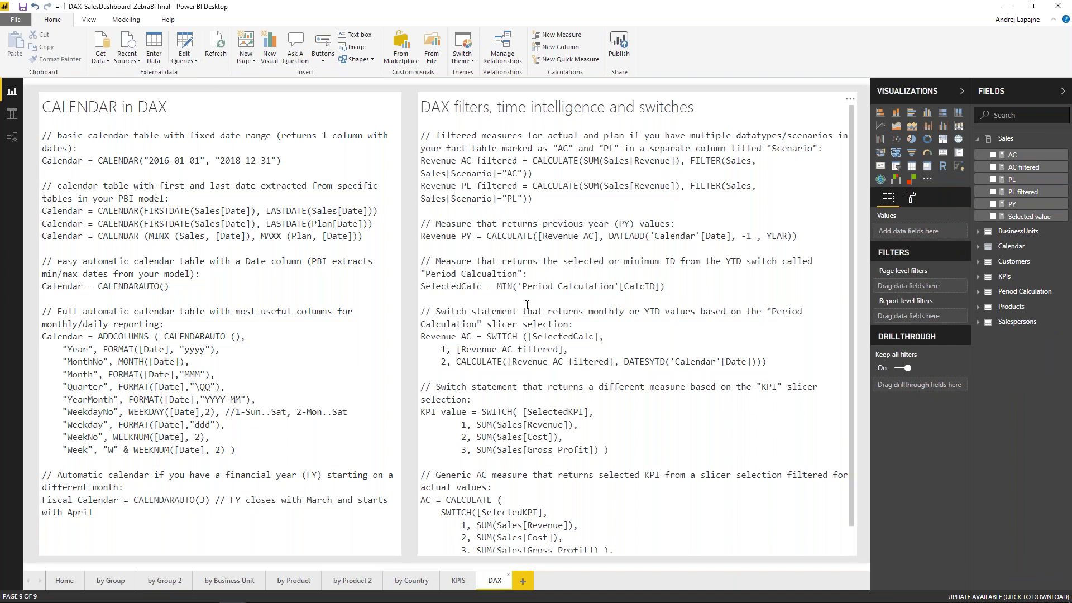
scroll(528, 305, "down", 2)
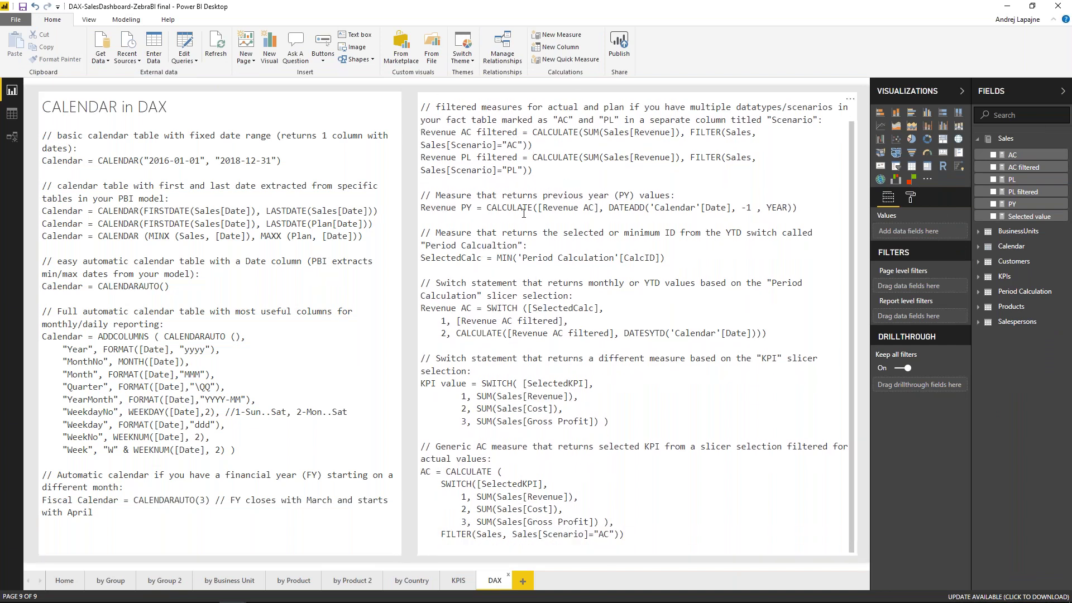
scroll(494, 197, "up", 2)
left_click(551, 185)
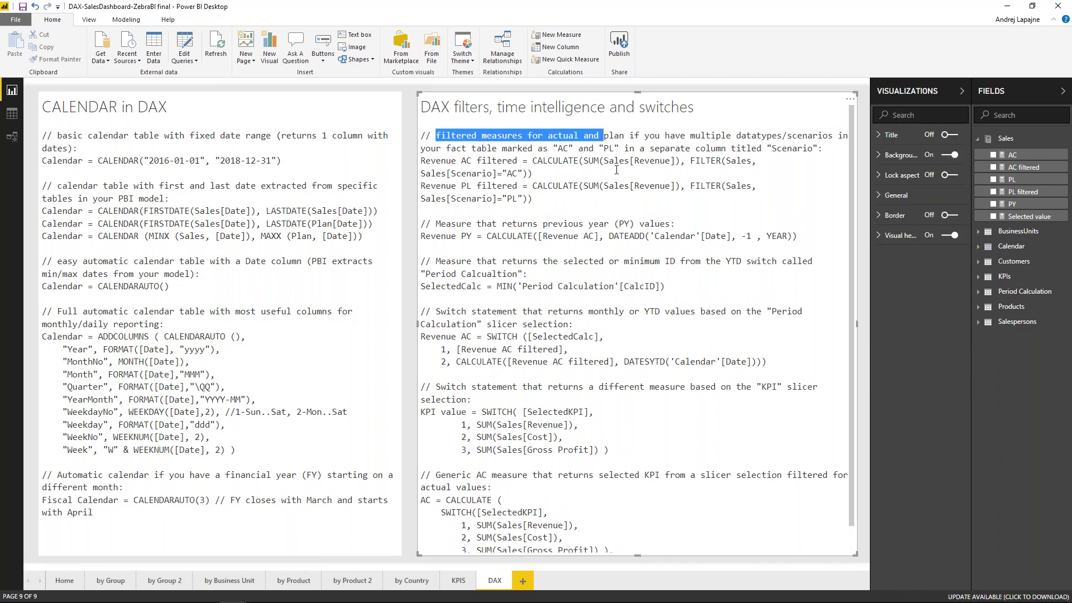
left_click(407, 567)
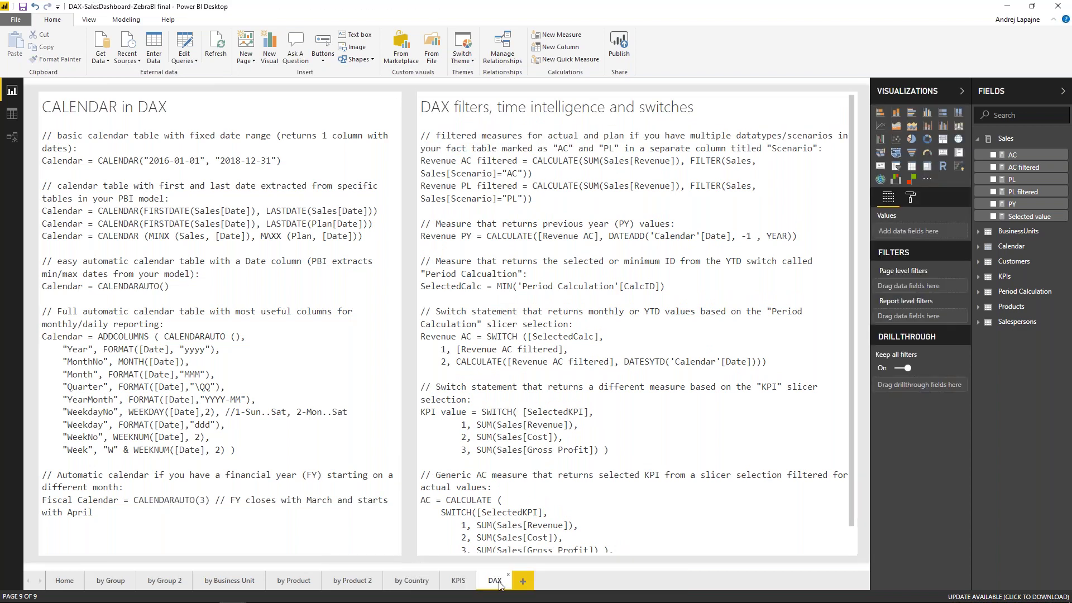
Review the final report's KPIS, by Country and Home pages, finishing on the by Group page.
left_click(459, 582)
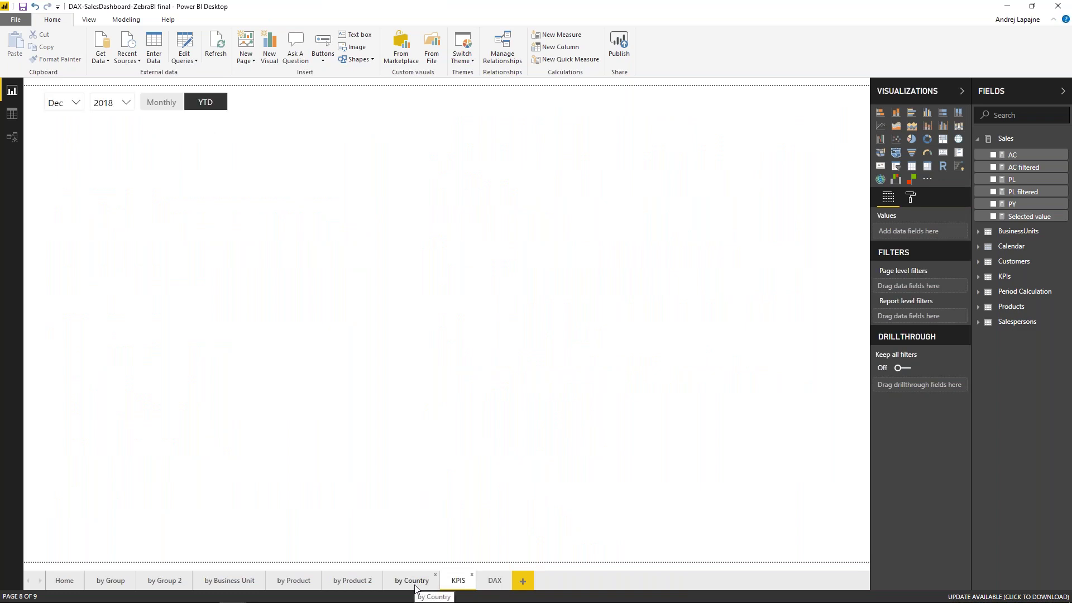
left_click(400, 587)
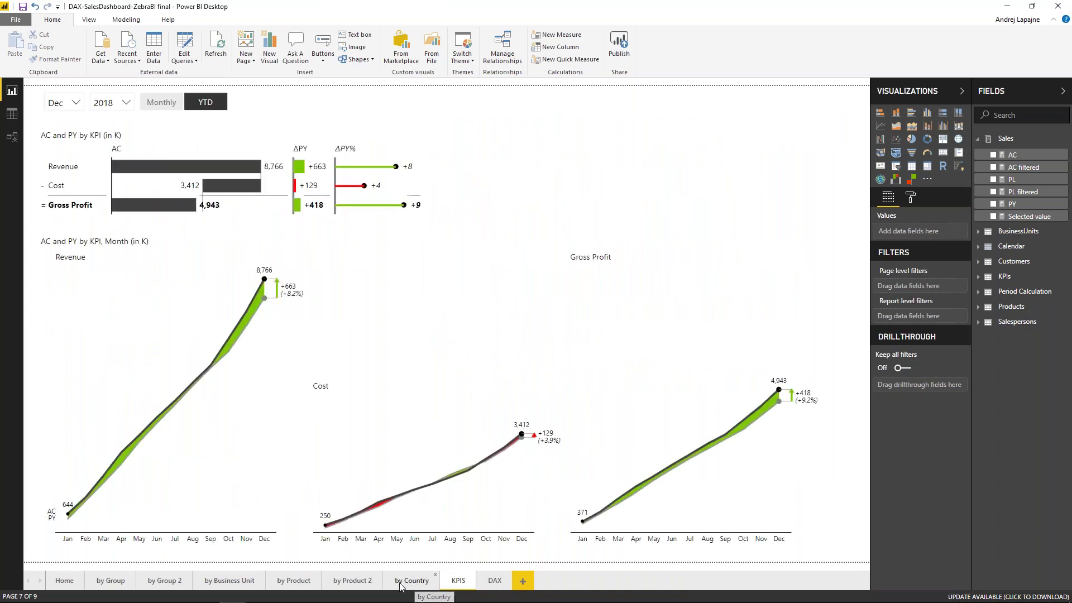
left_click(459, 582)
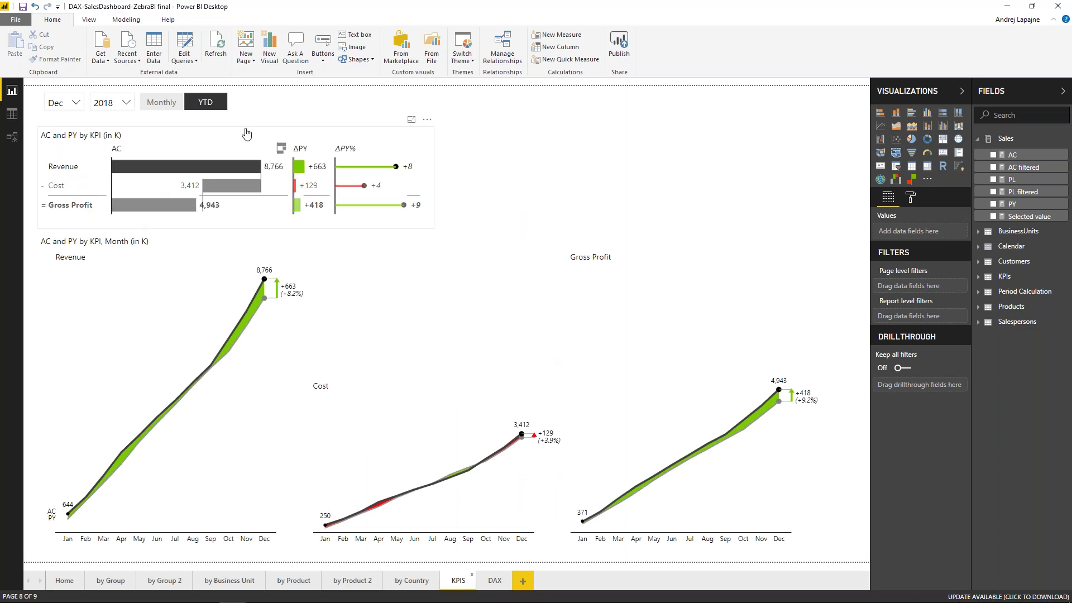
left_click(66, 582)
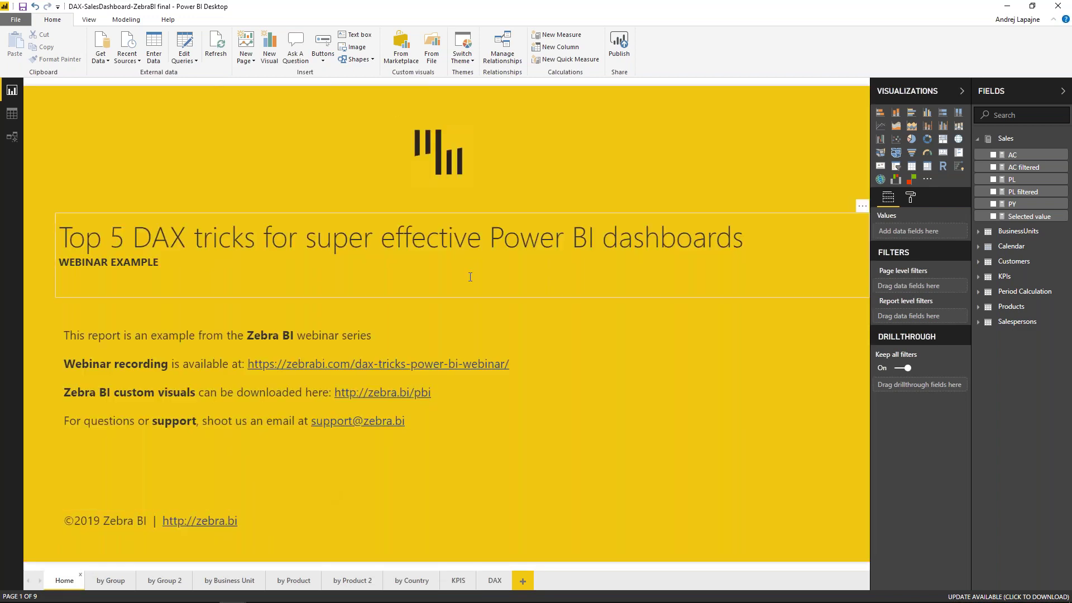
left_click(112, 581)
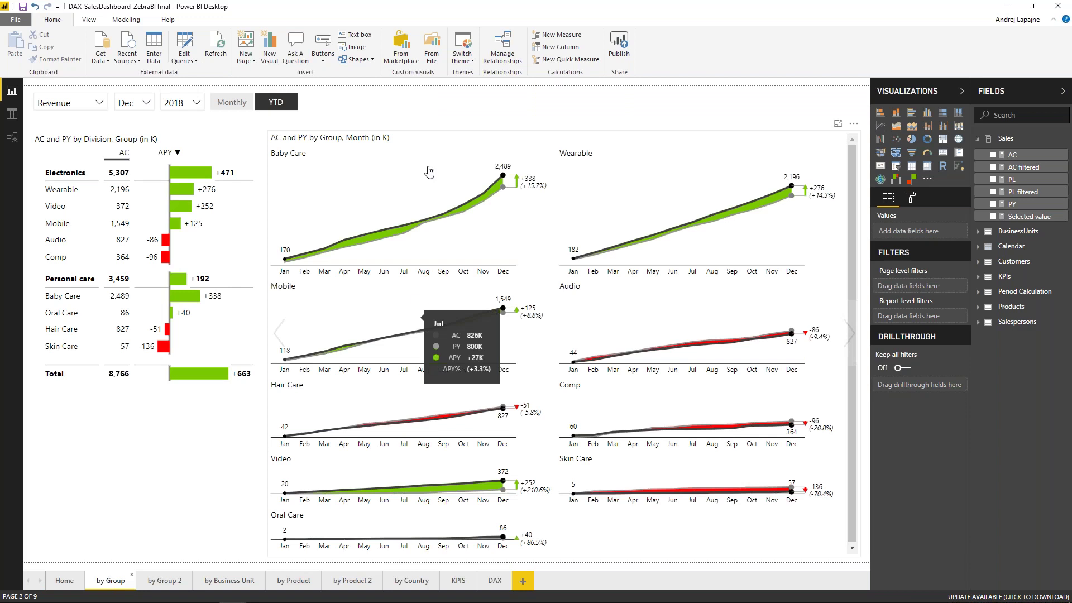
Switch to the Zebra BI DAX Tricks PowerPoint slide show at its Resources slide.
key("alt+Tab")
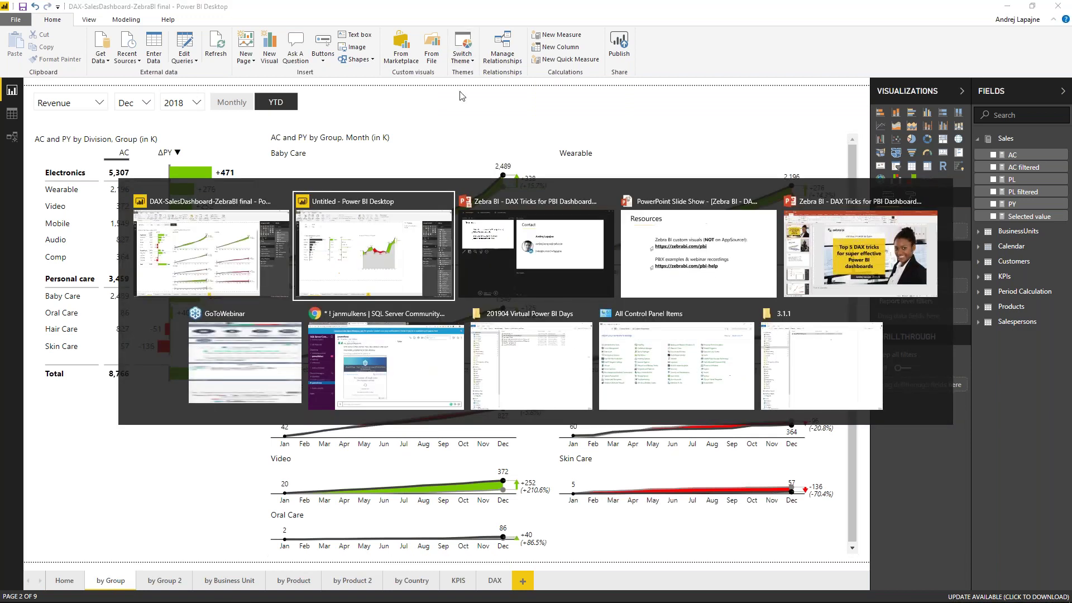
key("alt+Tab")
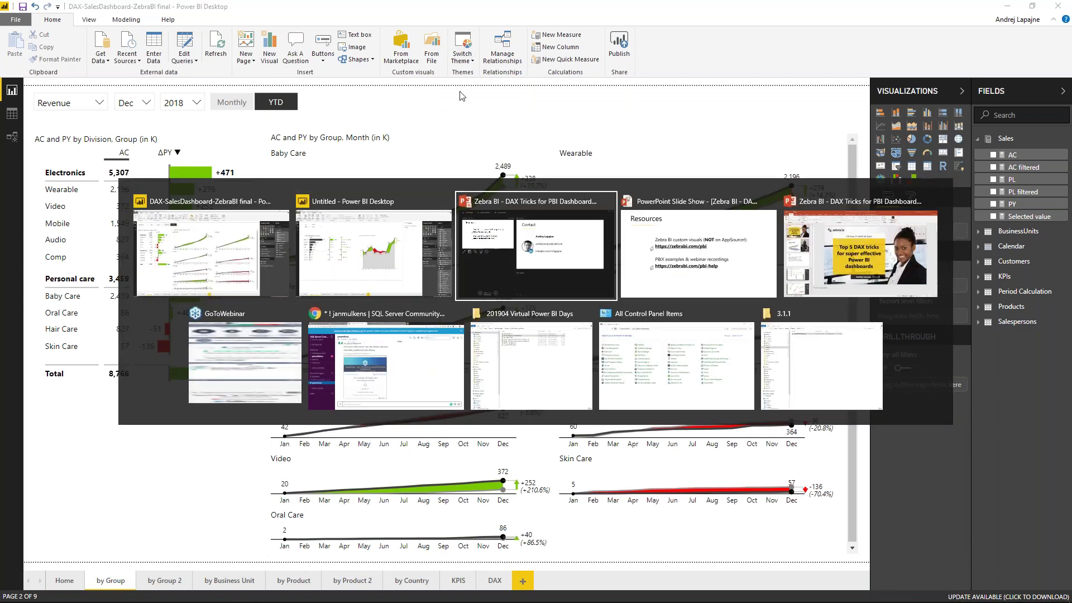
key("alt+Tab")
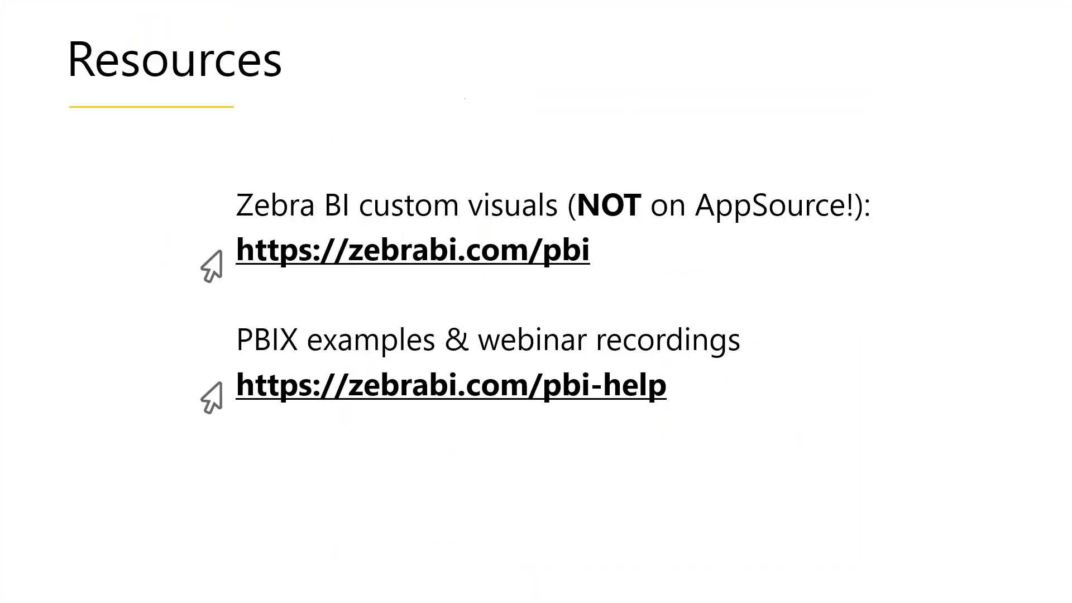